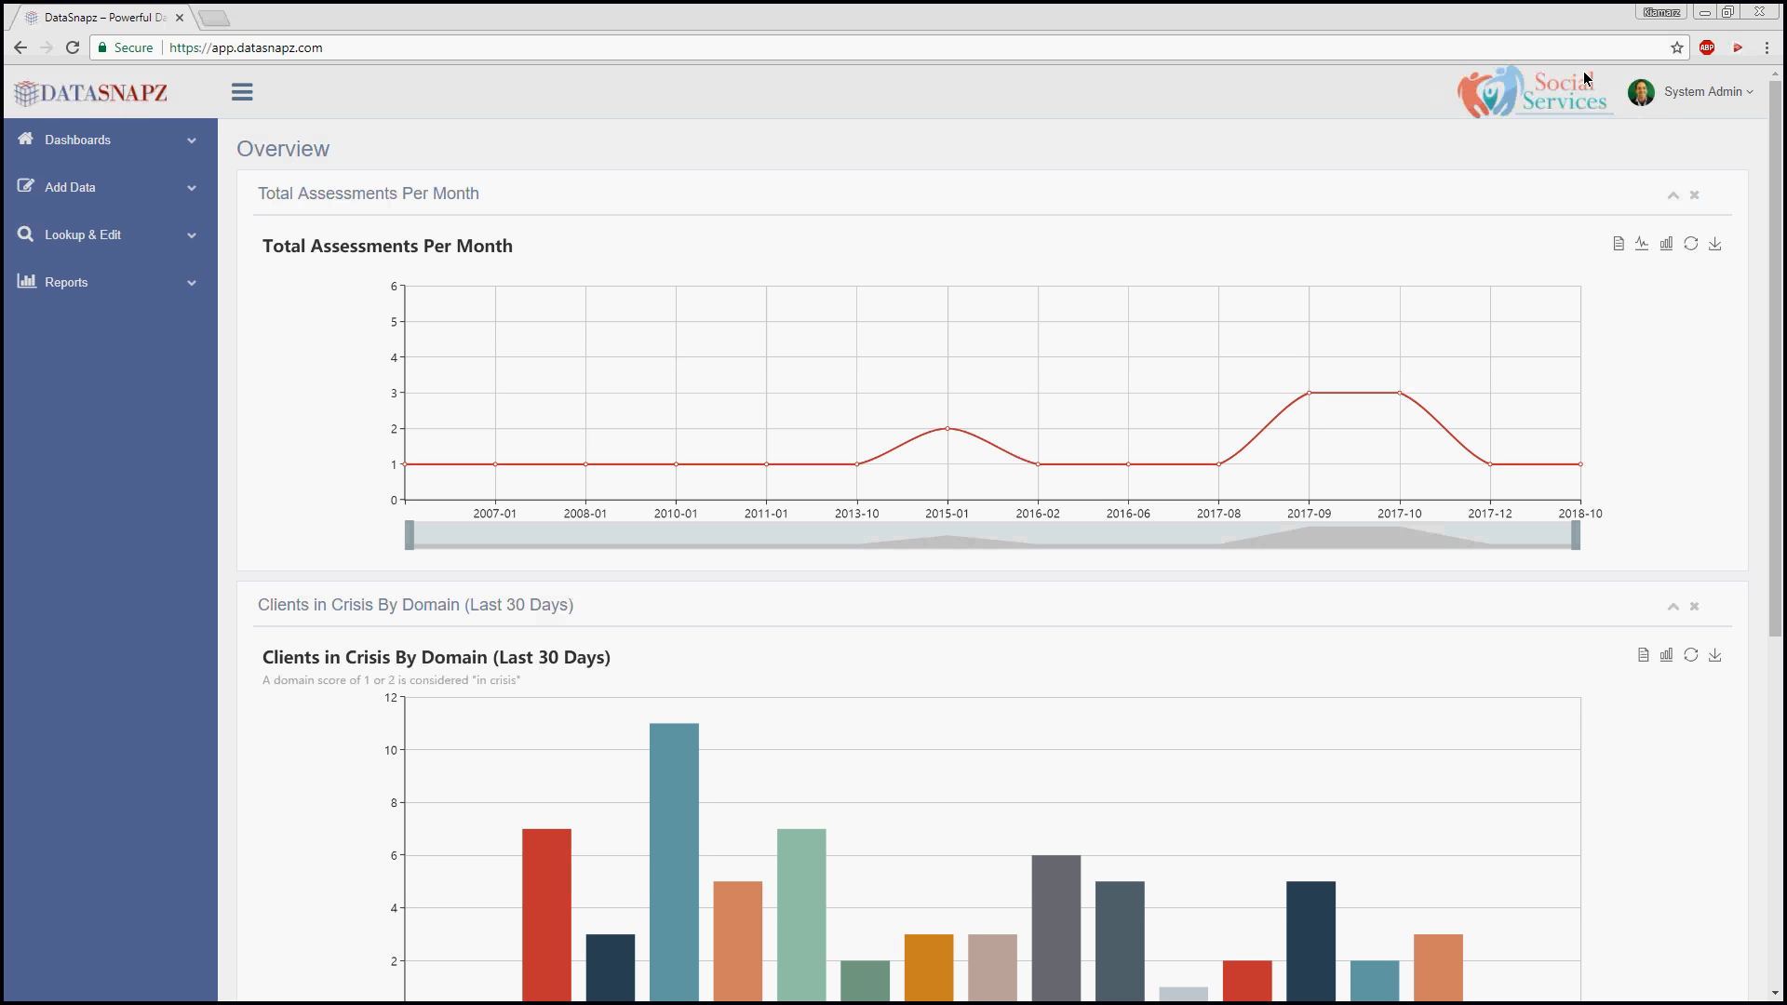
Open the support chat through System Admin > Click to Chat, then close it
left_click(1695, 99)
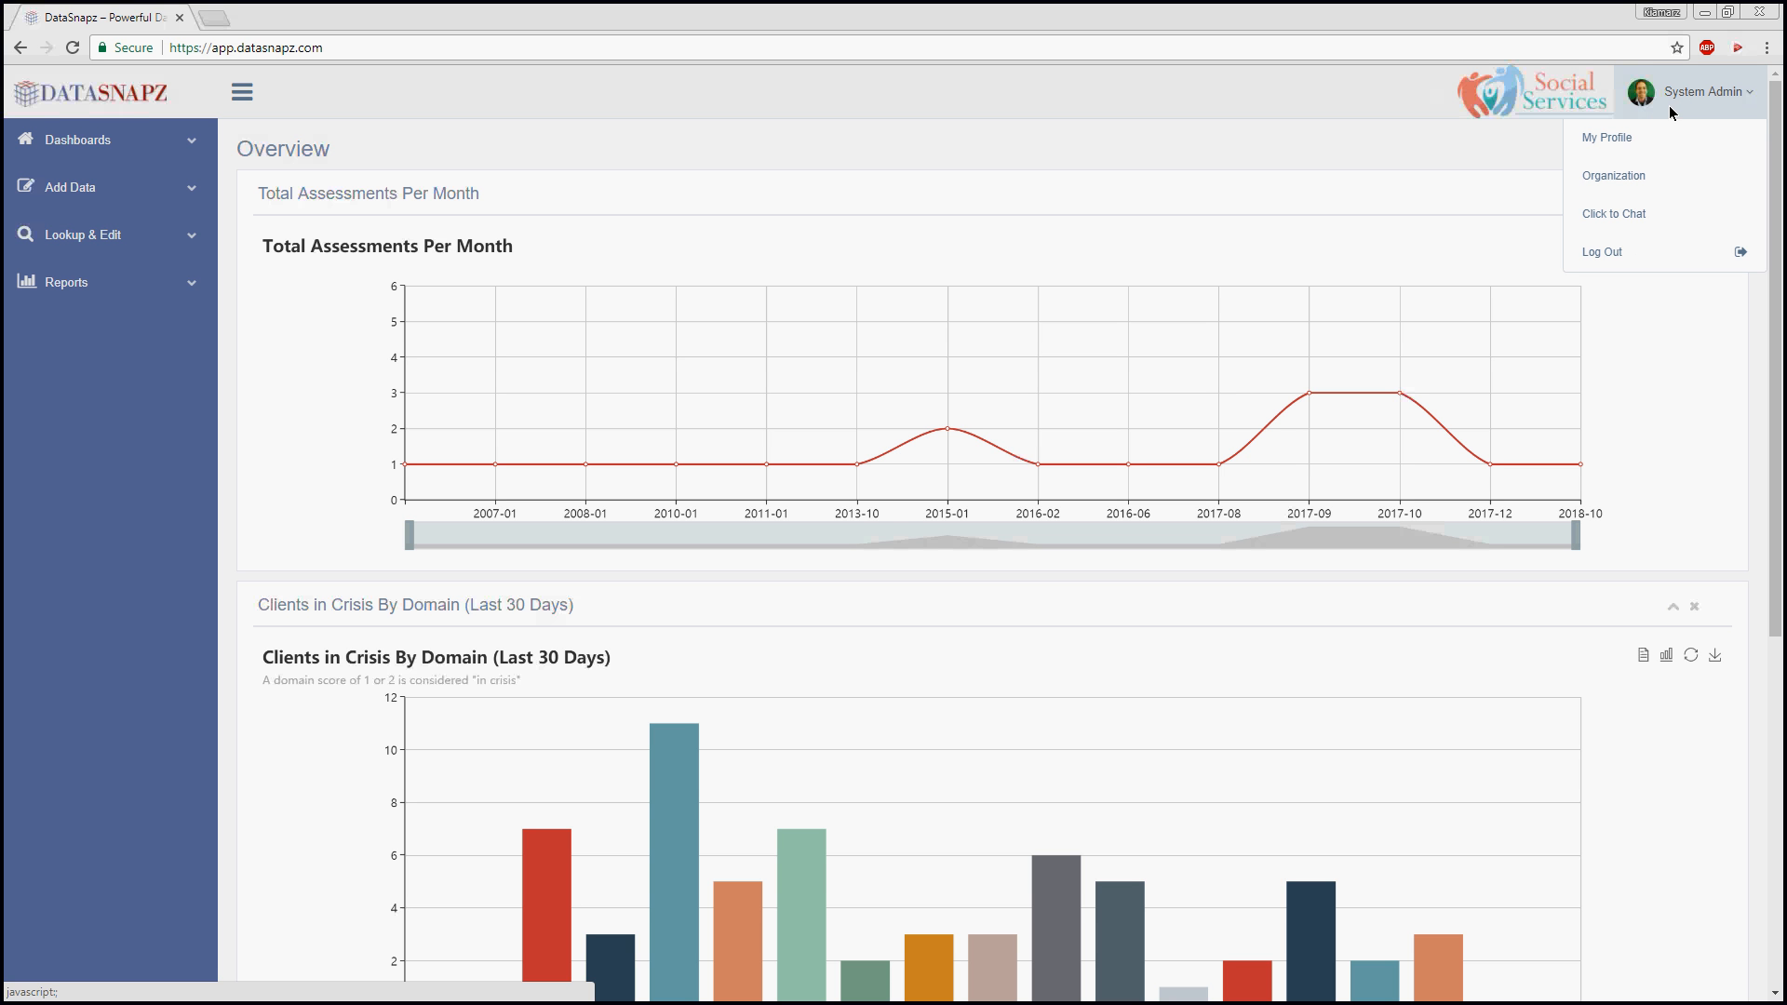
left_click(1655, 97)
left_click(1708, 93)
left_click(1640, 216)
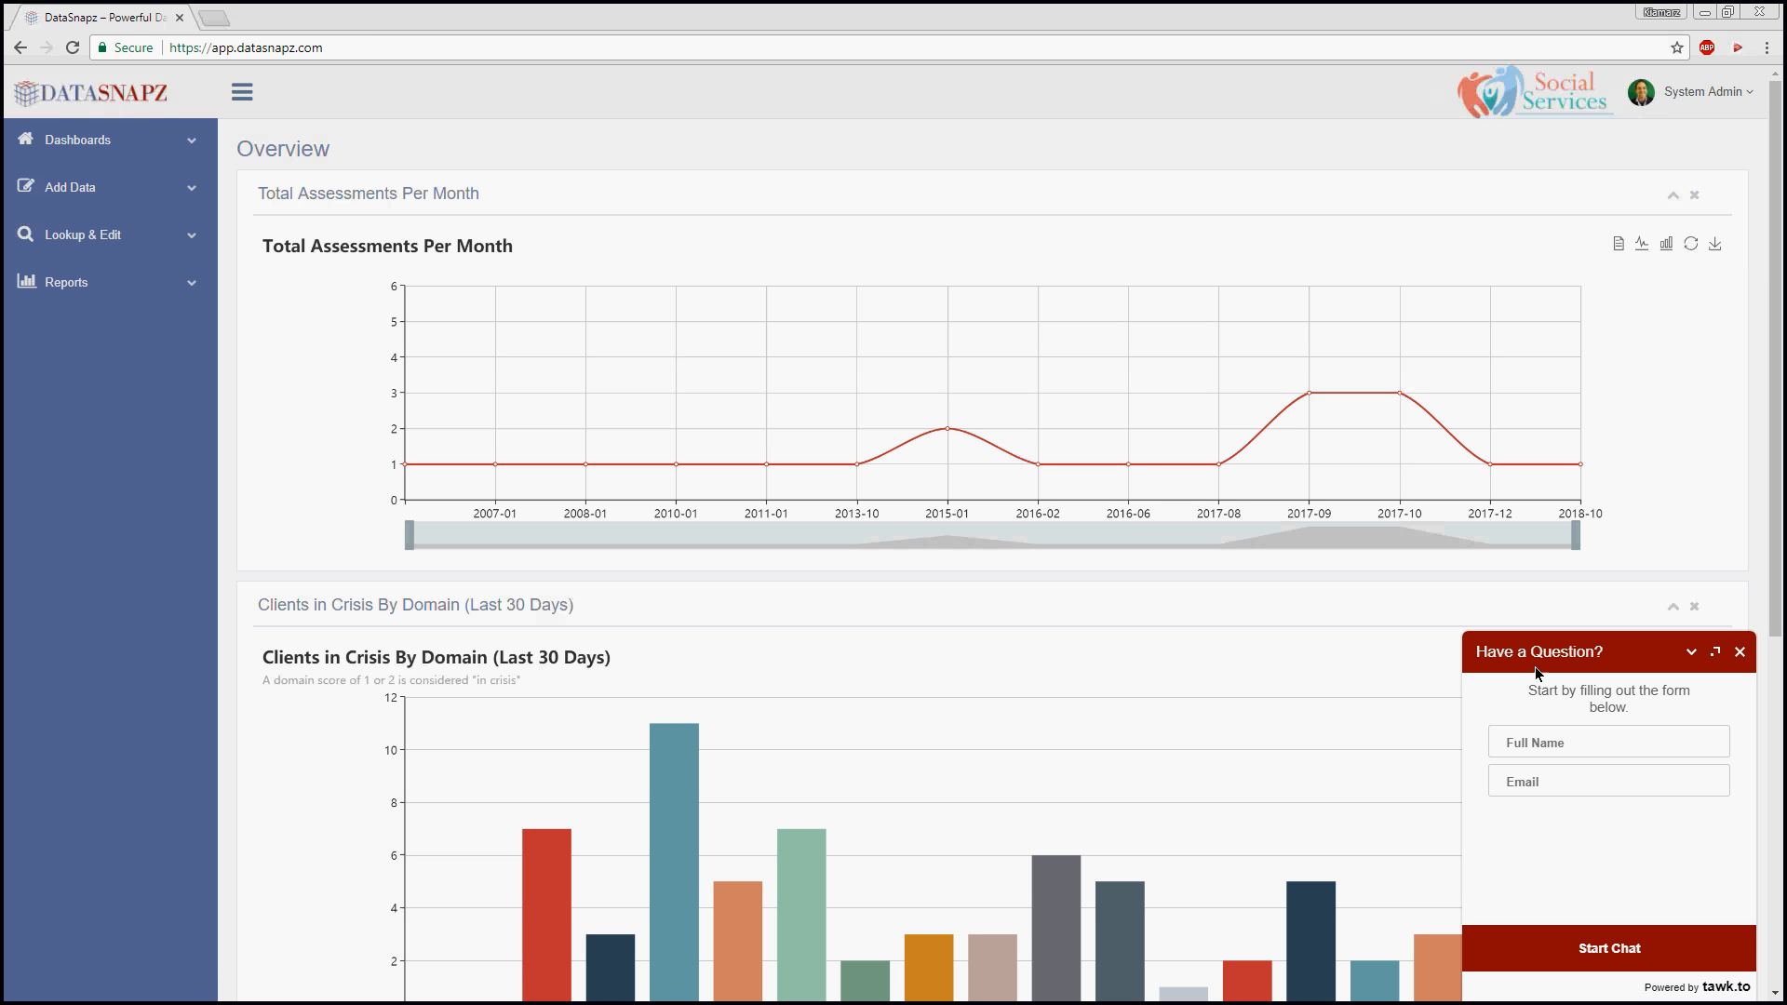
left_click(1739, 653)
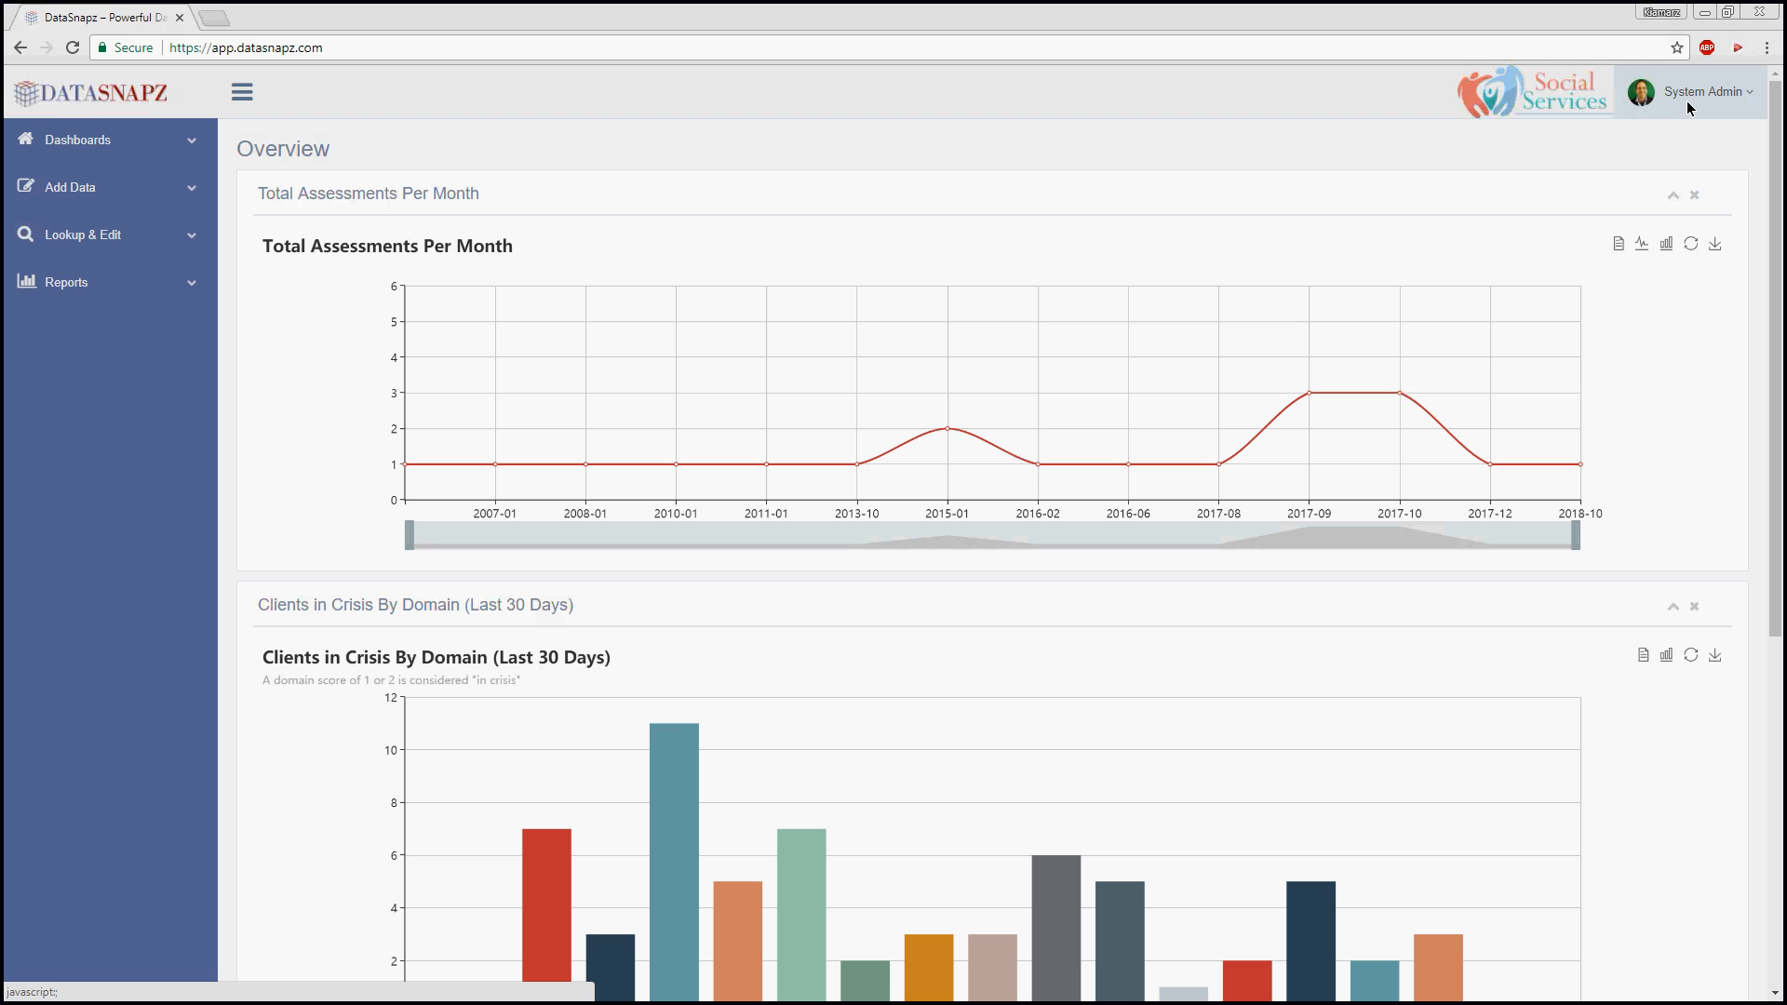
Open and close the support chat a second time, then bring up the System Admin menu
left_click(1689, 93)
left_click(1642, 214)
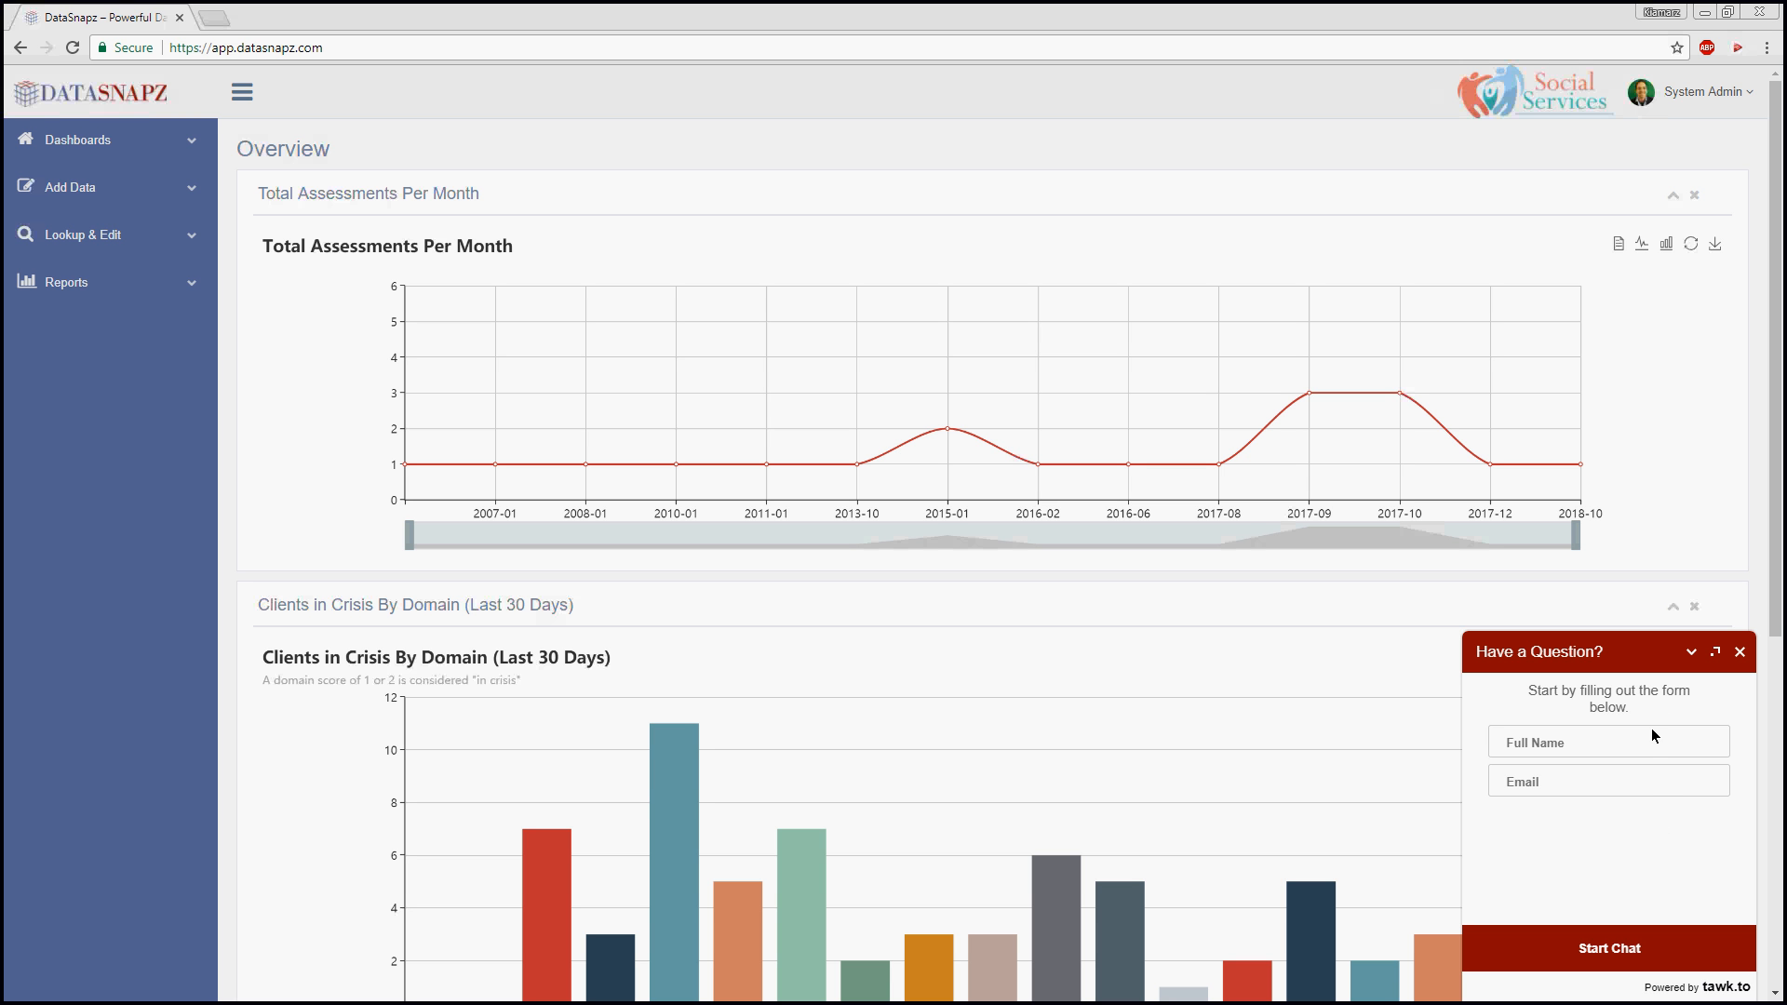
left_click(1739, 653)
left_click(1715, 99)
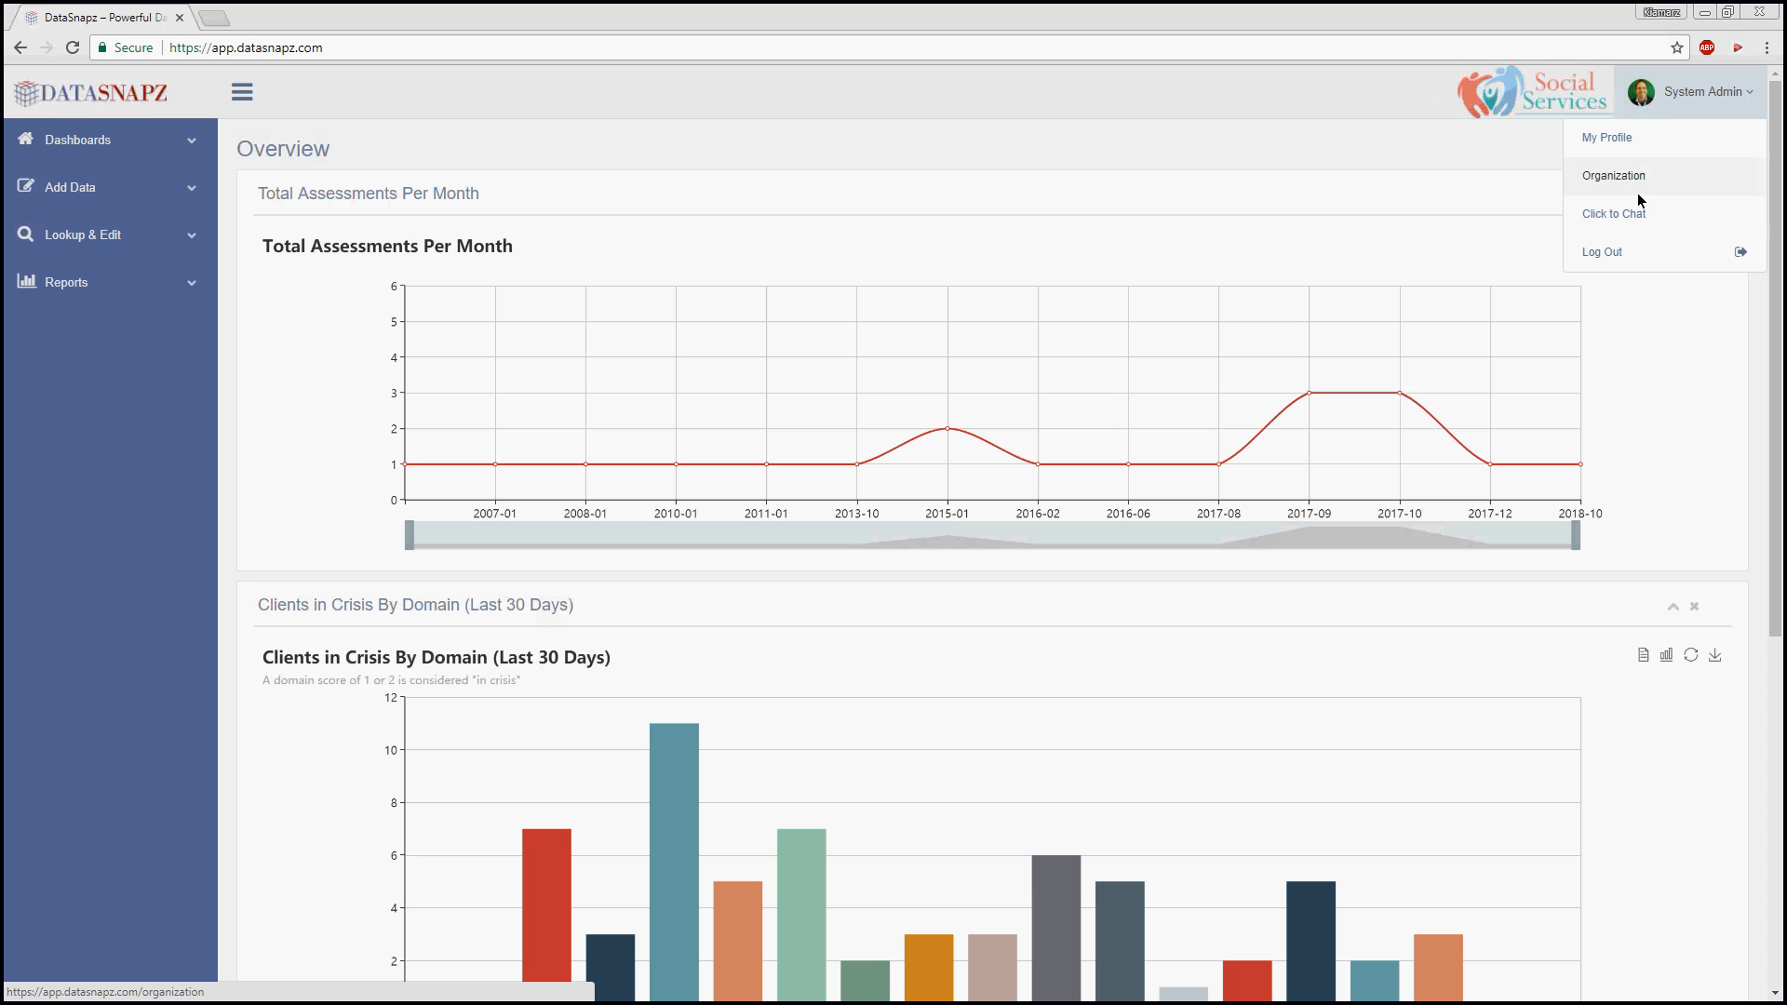
Visit My Profile, then switch to the Demo Acct Organization profile page
left_click(1612, 139)
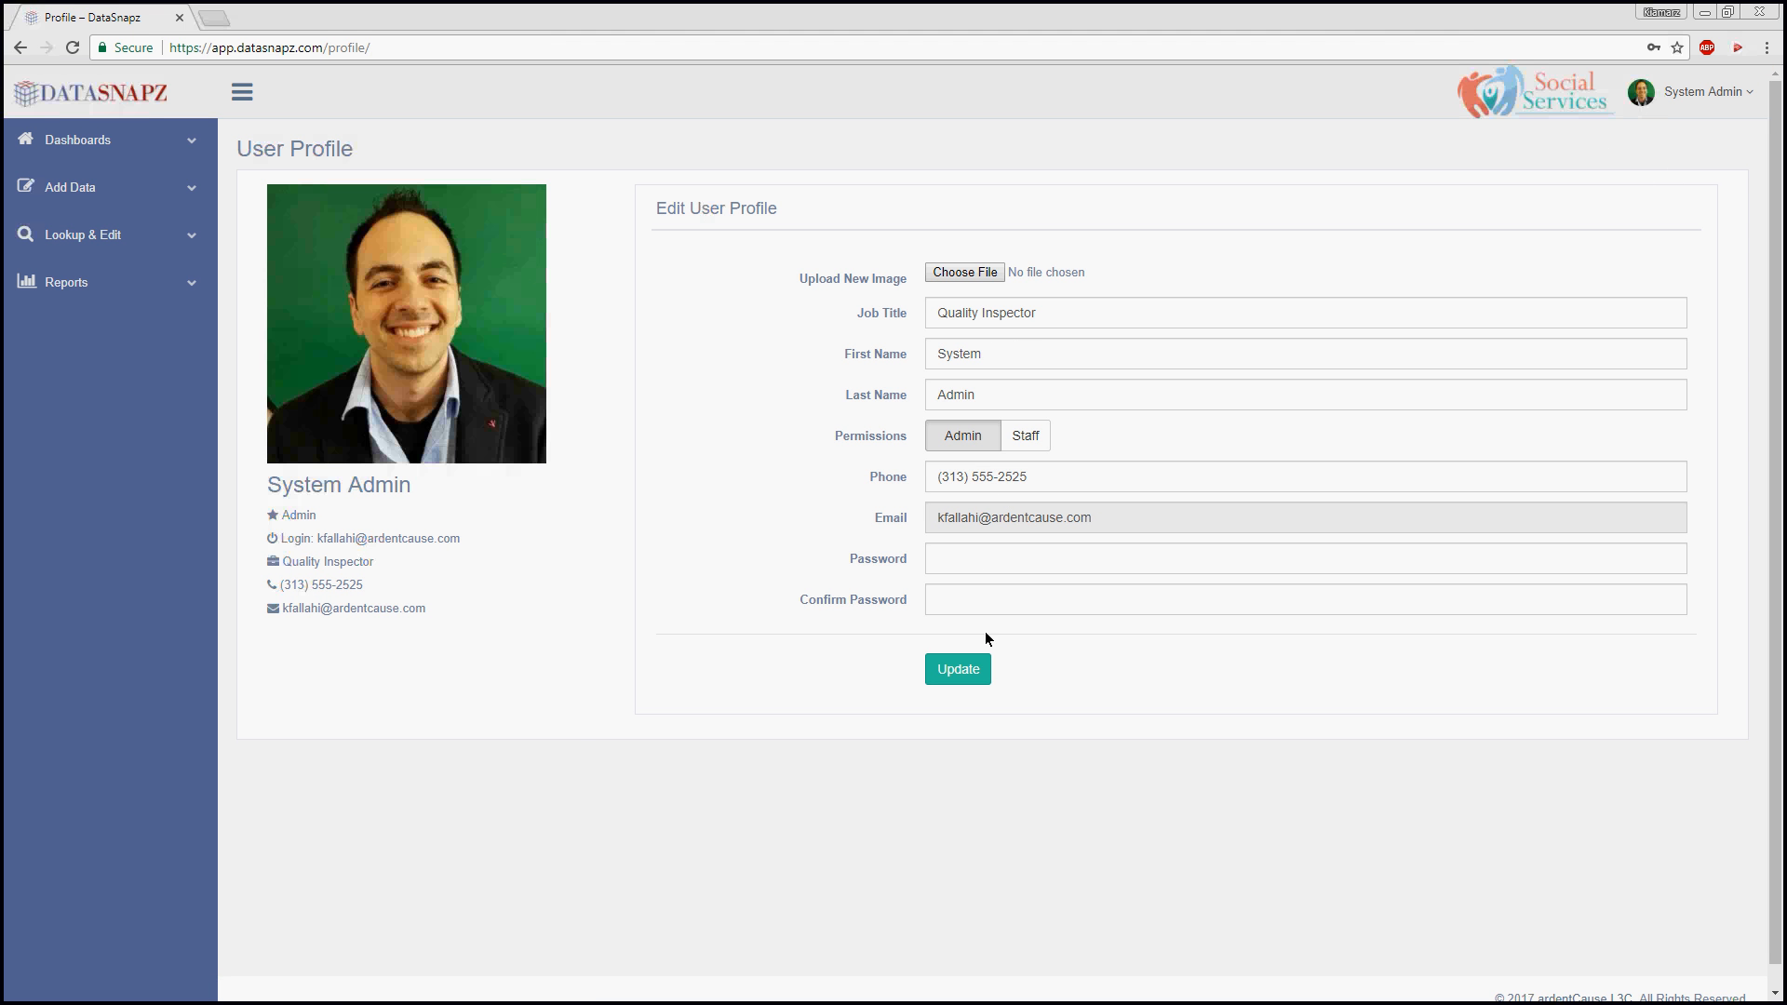
left_click(1703, 91)
left_click(1631, 171)
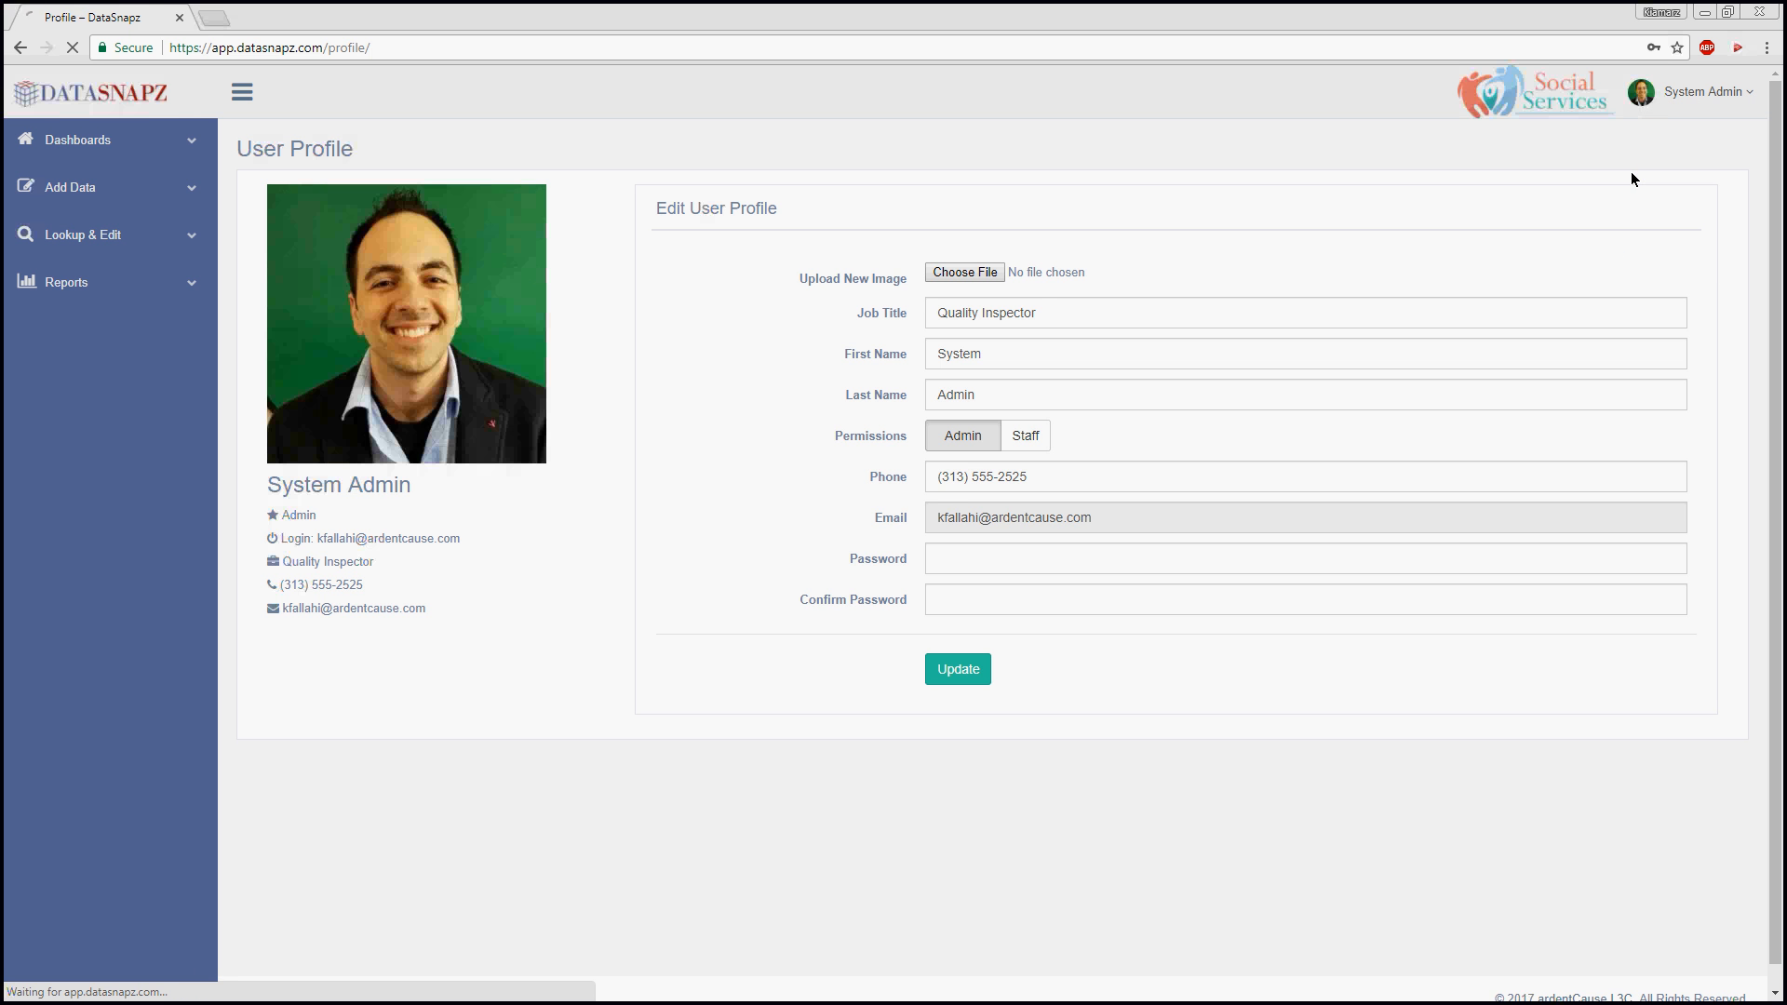
left_click(1703, 92)
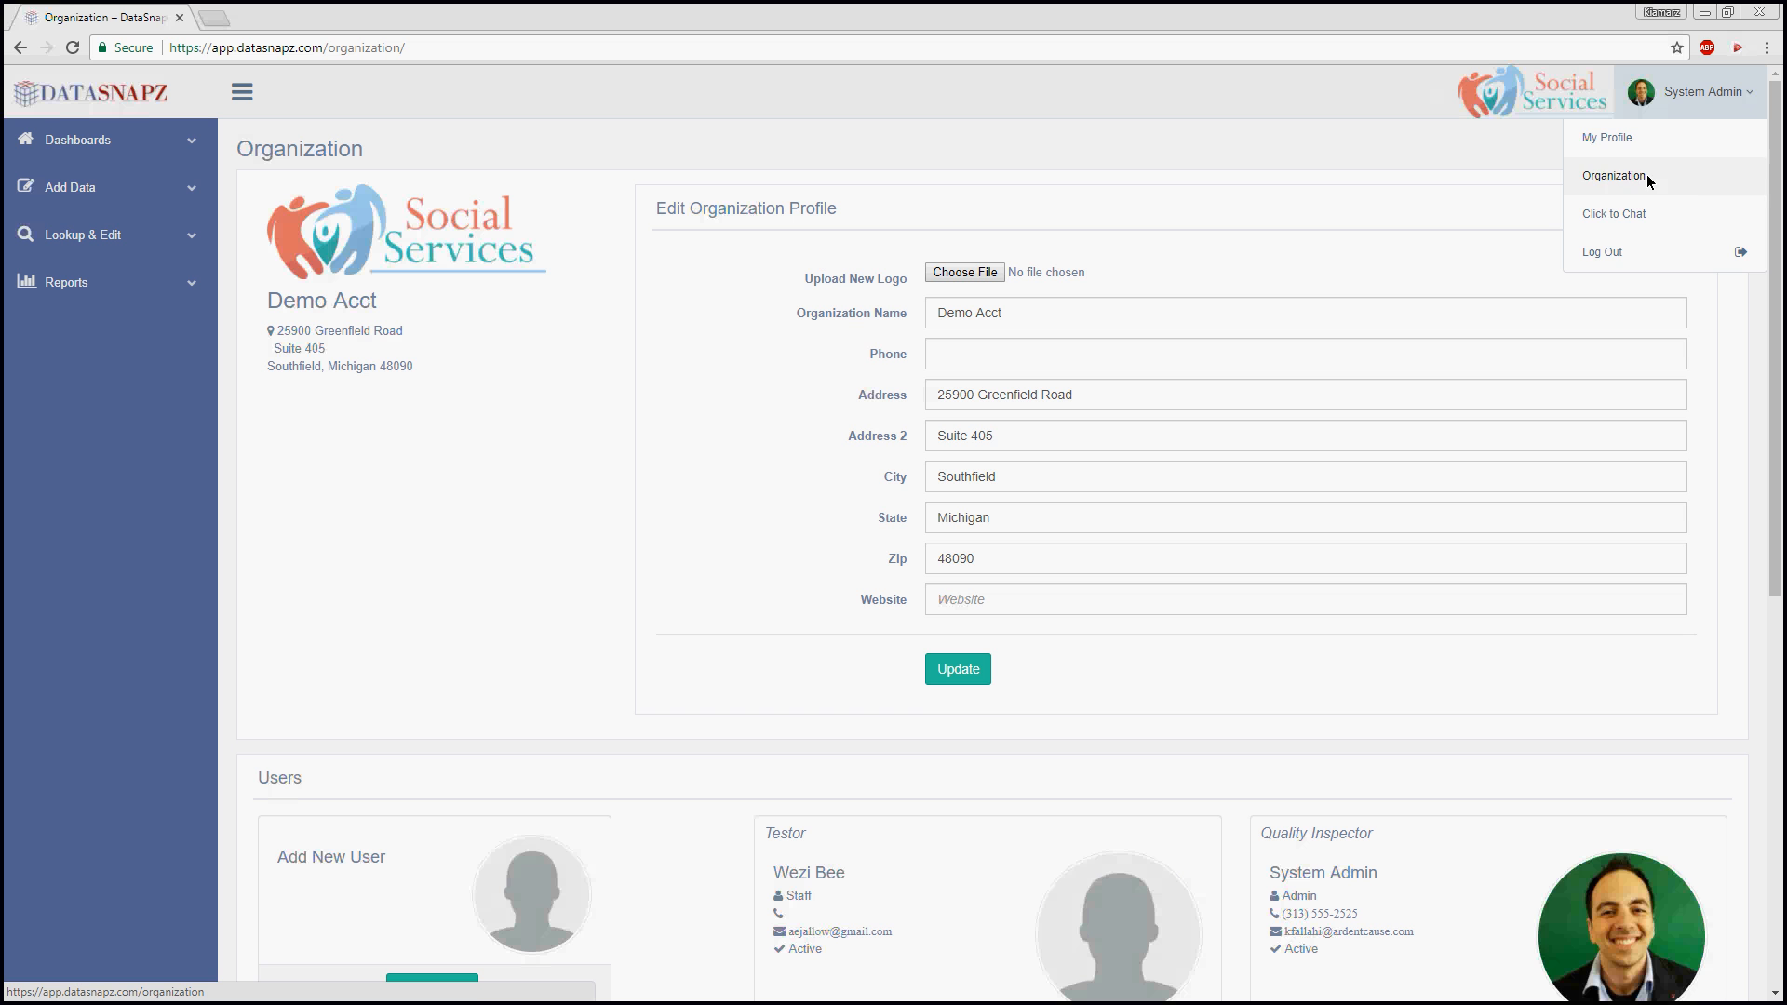
left_click(1115, 225)
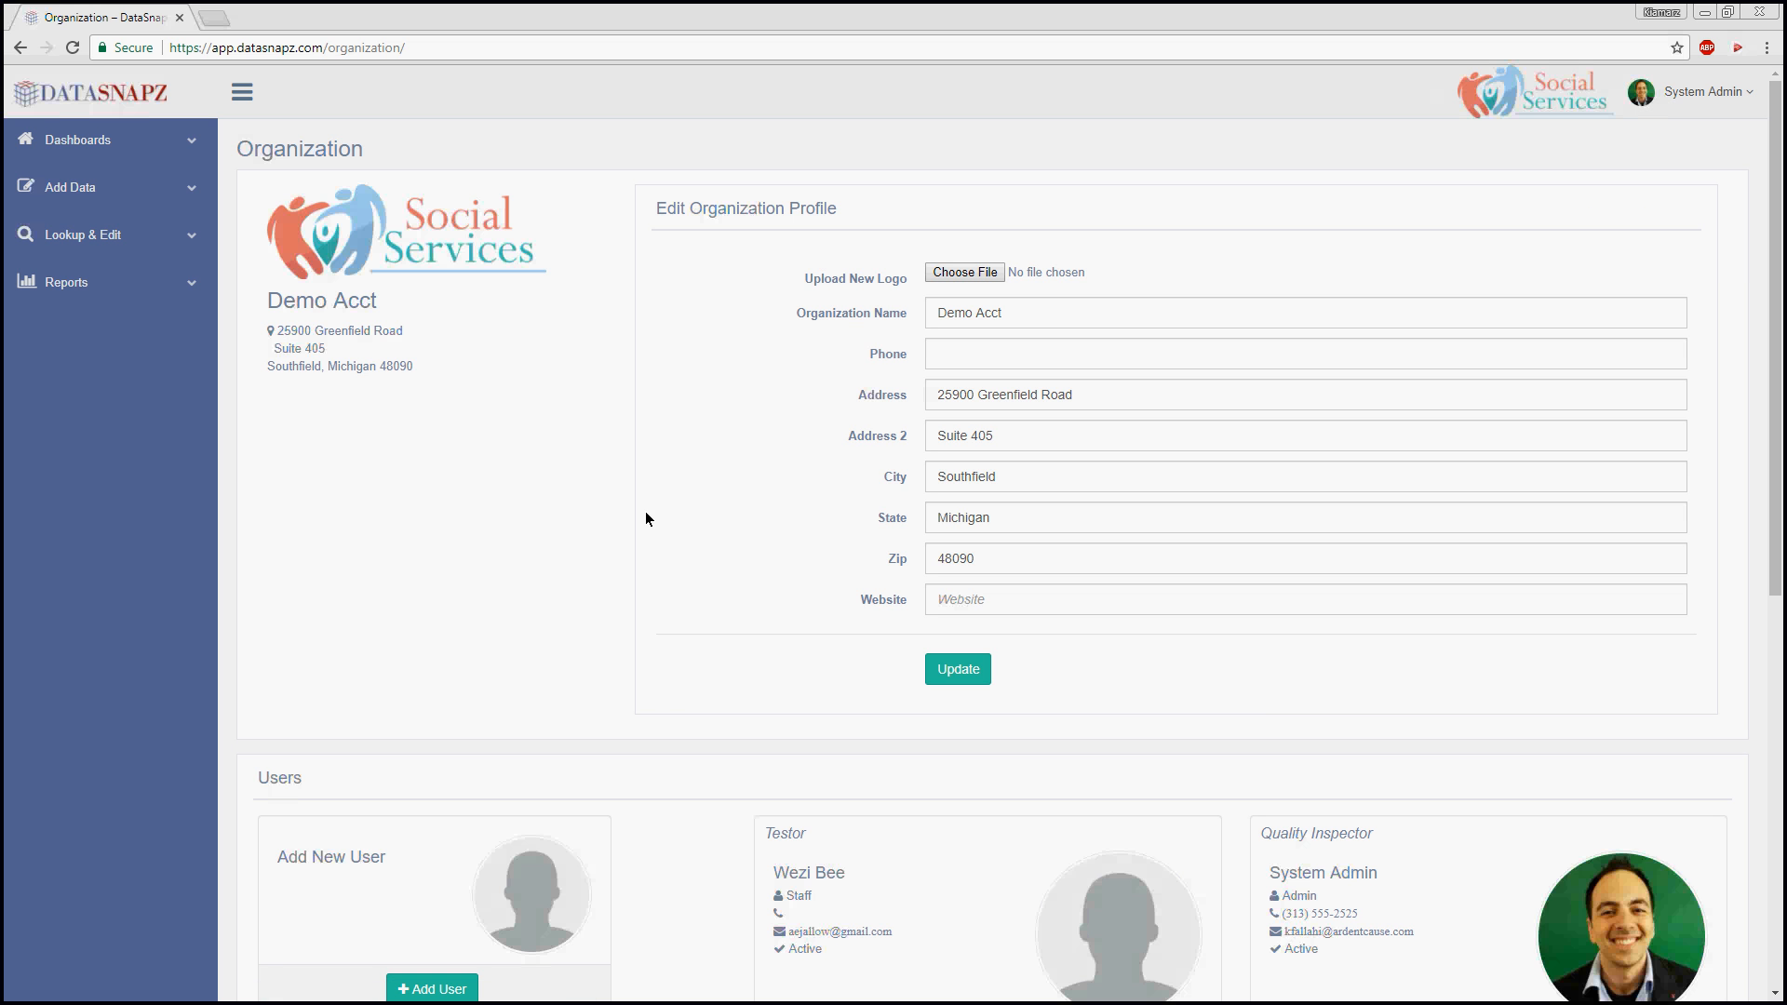
scroll(723, 428, "down", 6)
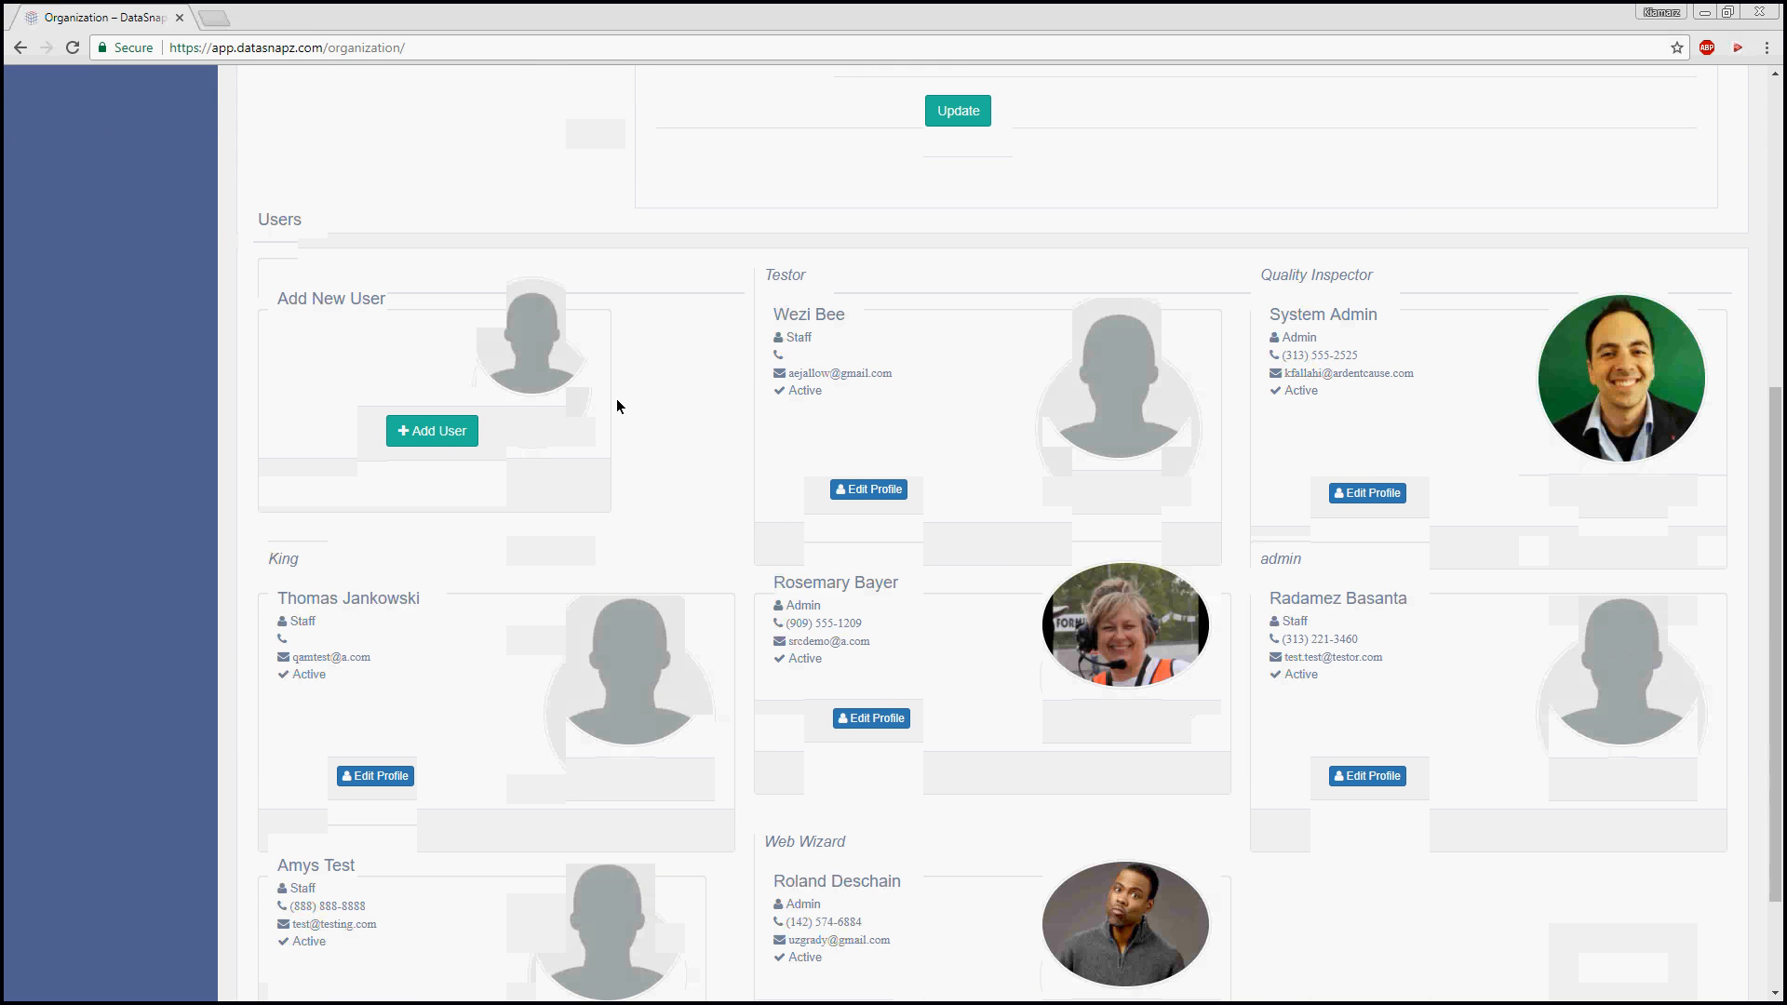
scroll(813, 640, "down", 2)
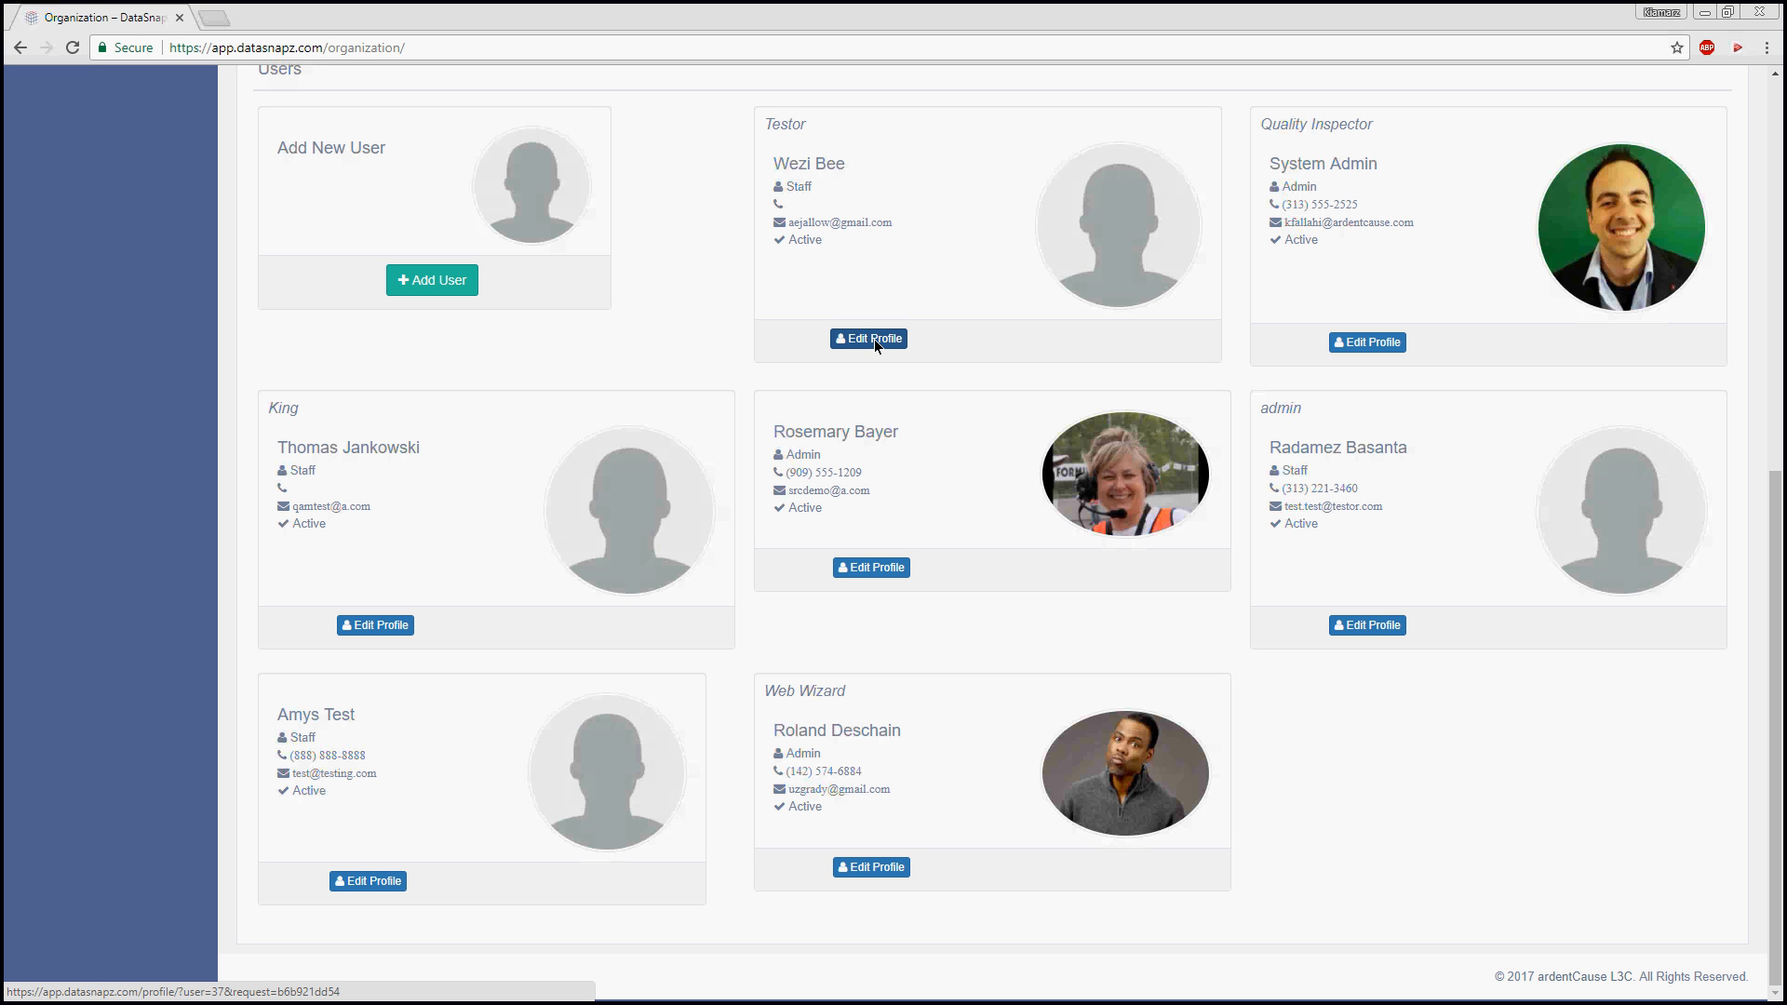
left_click(445, 282)
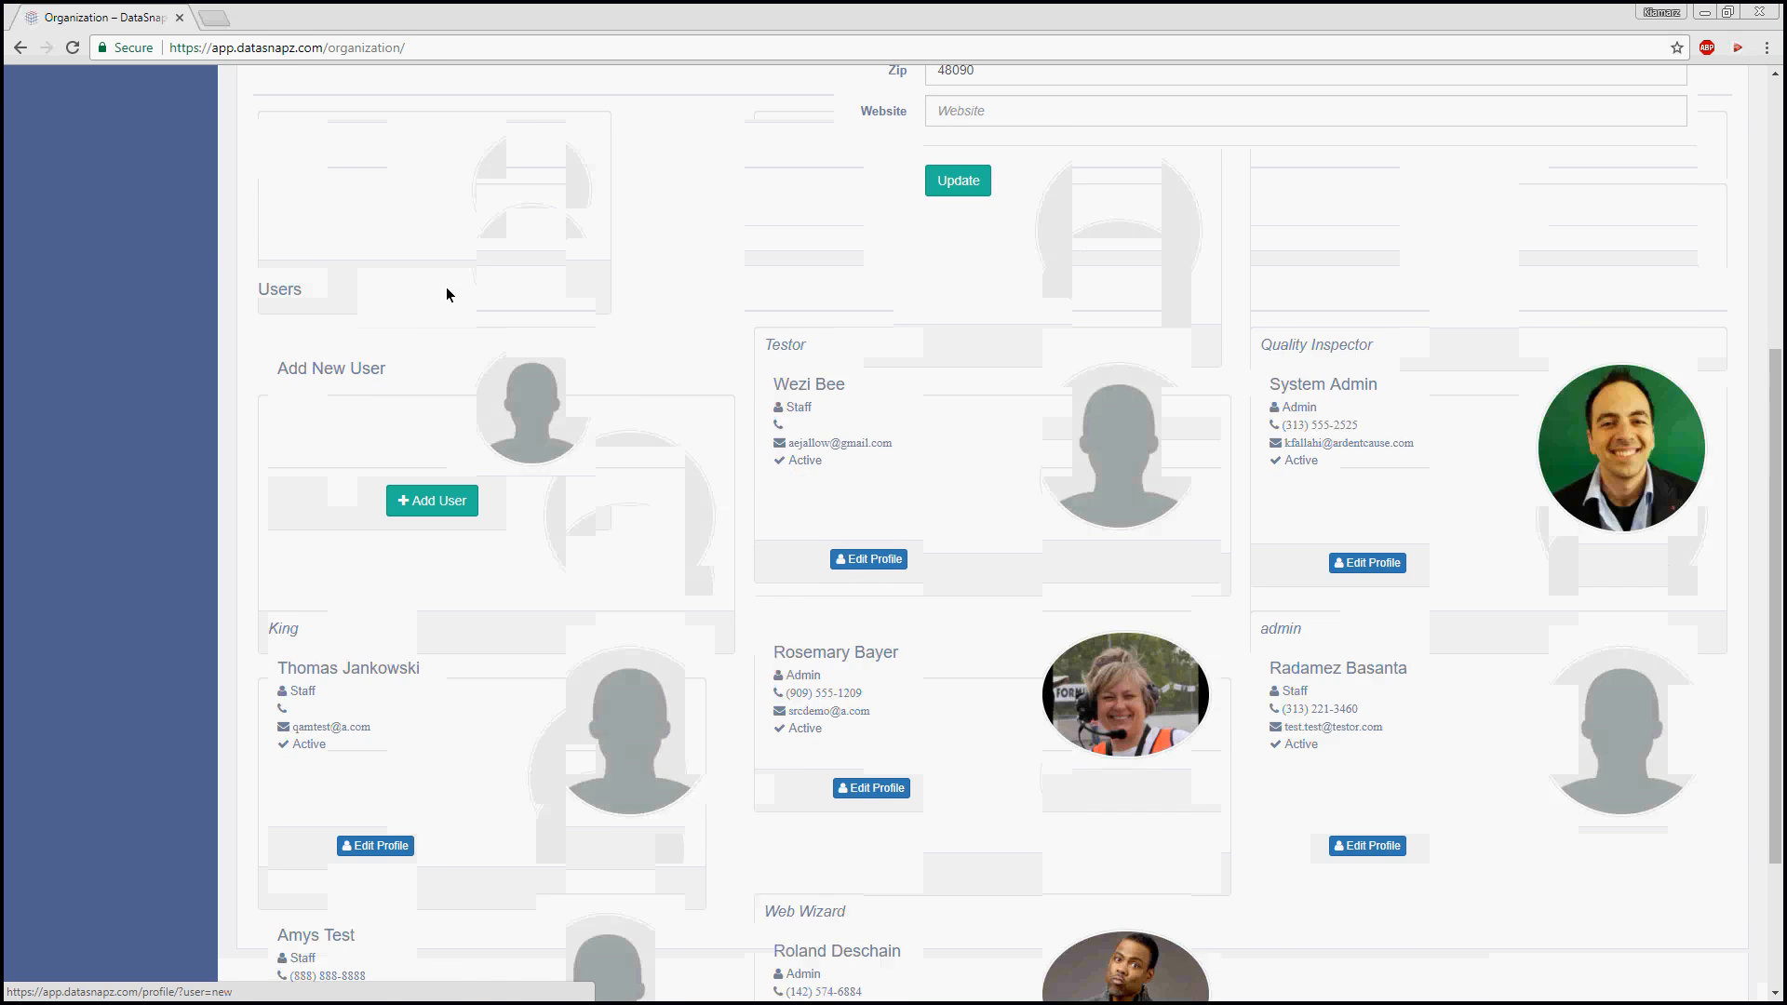
left_click(1638, 101)
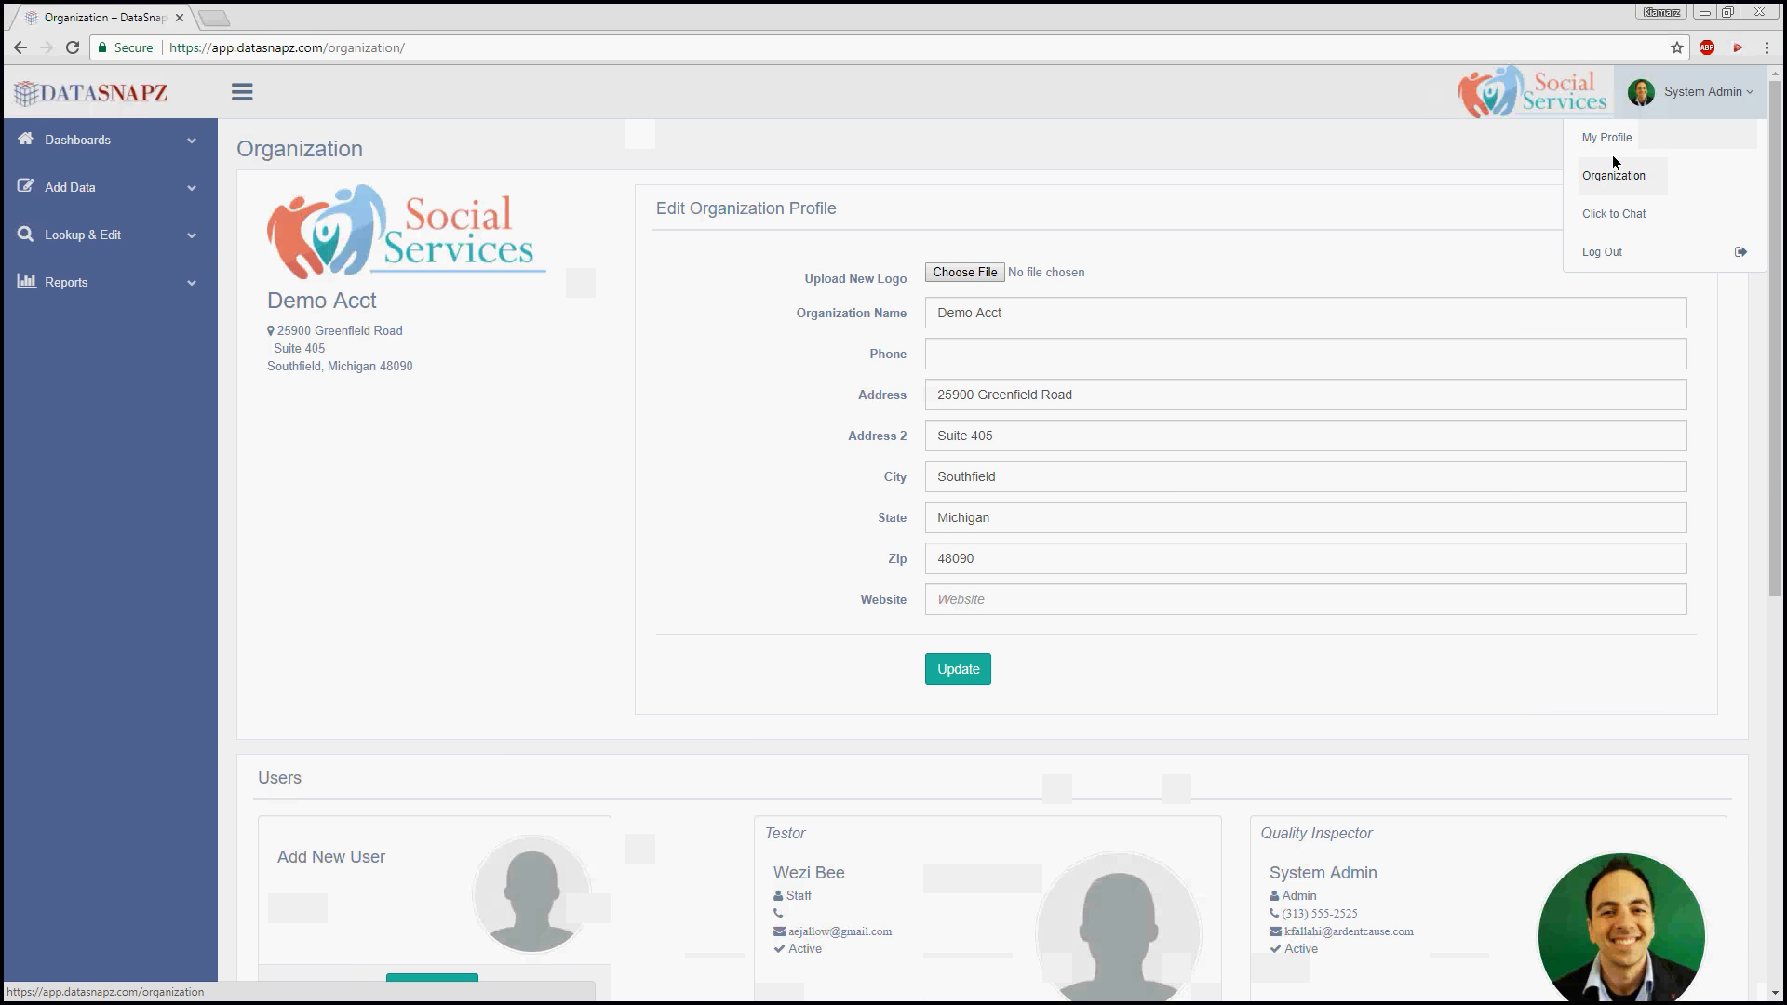
left_click(1381, 169)
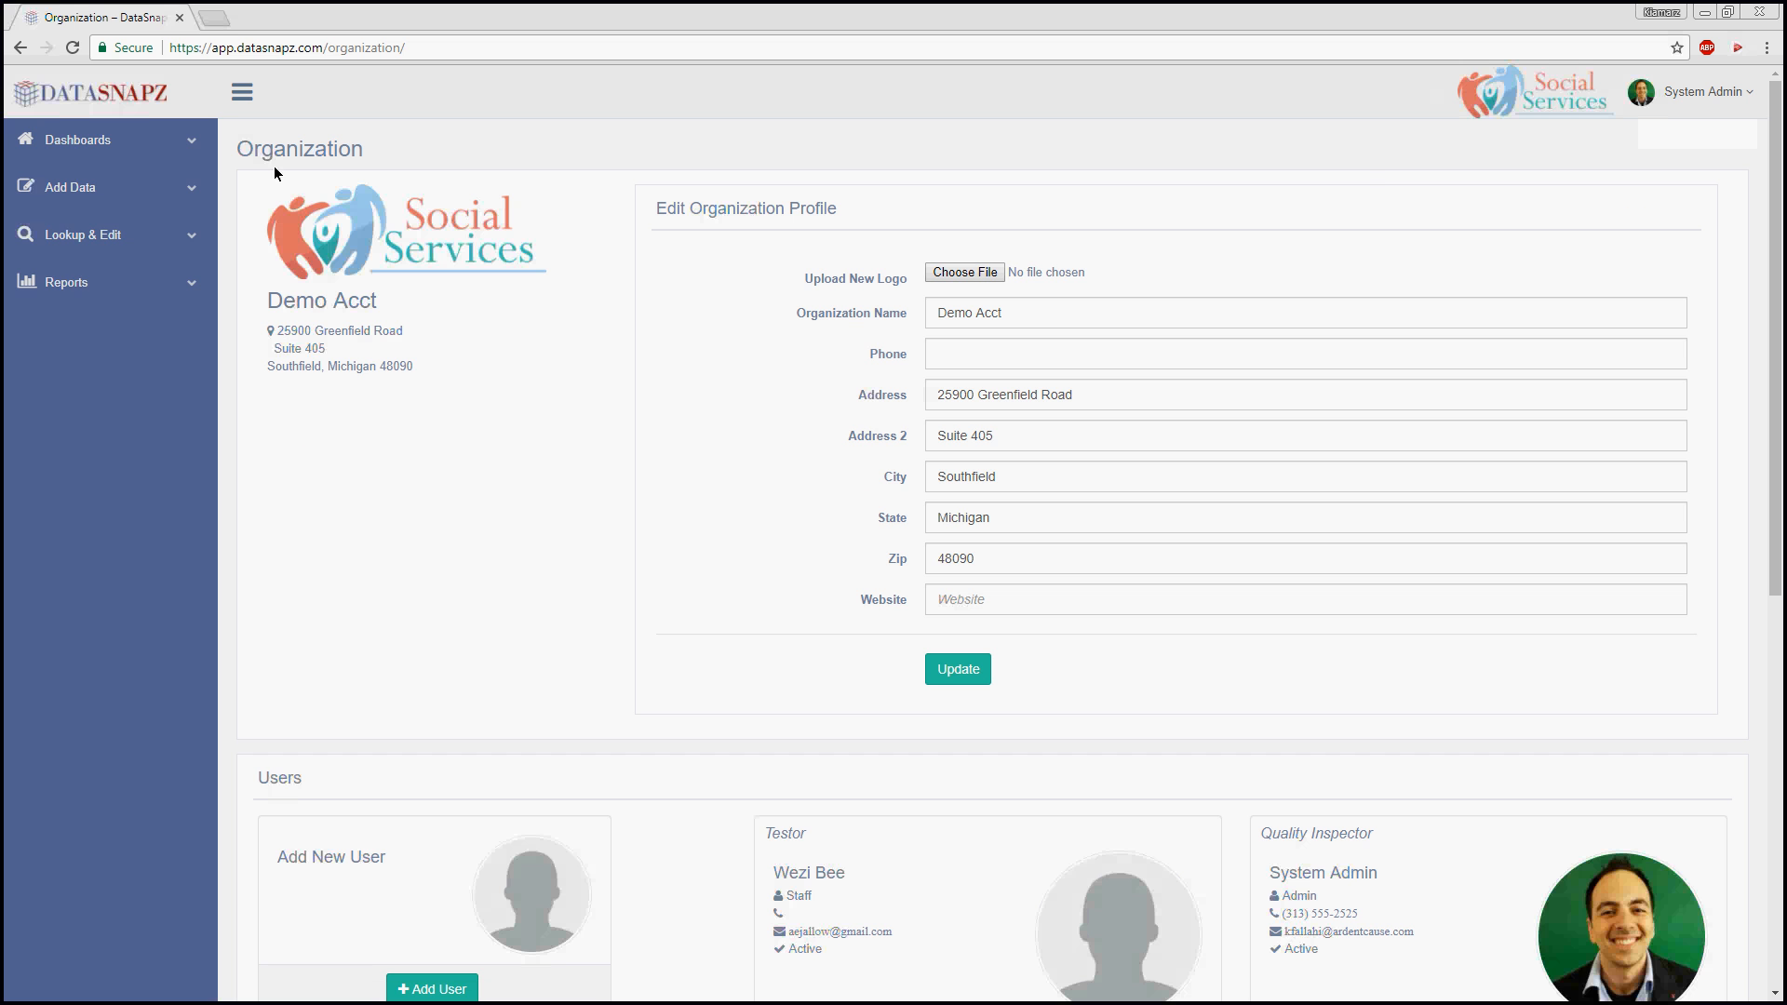
Go to the Overview dashboard with the Total Assessments and Clients in Crisis charts
left_click(93, 137)
left_click(63, 179)
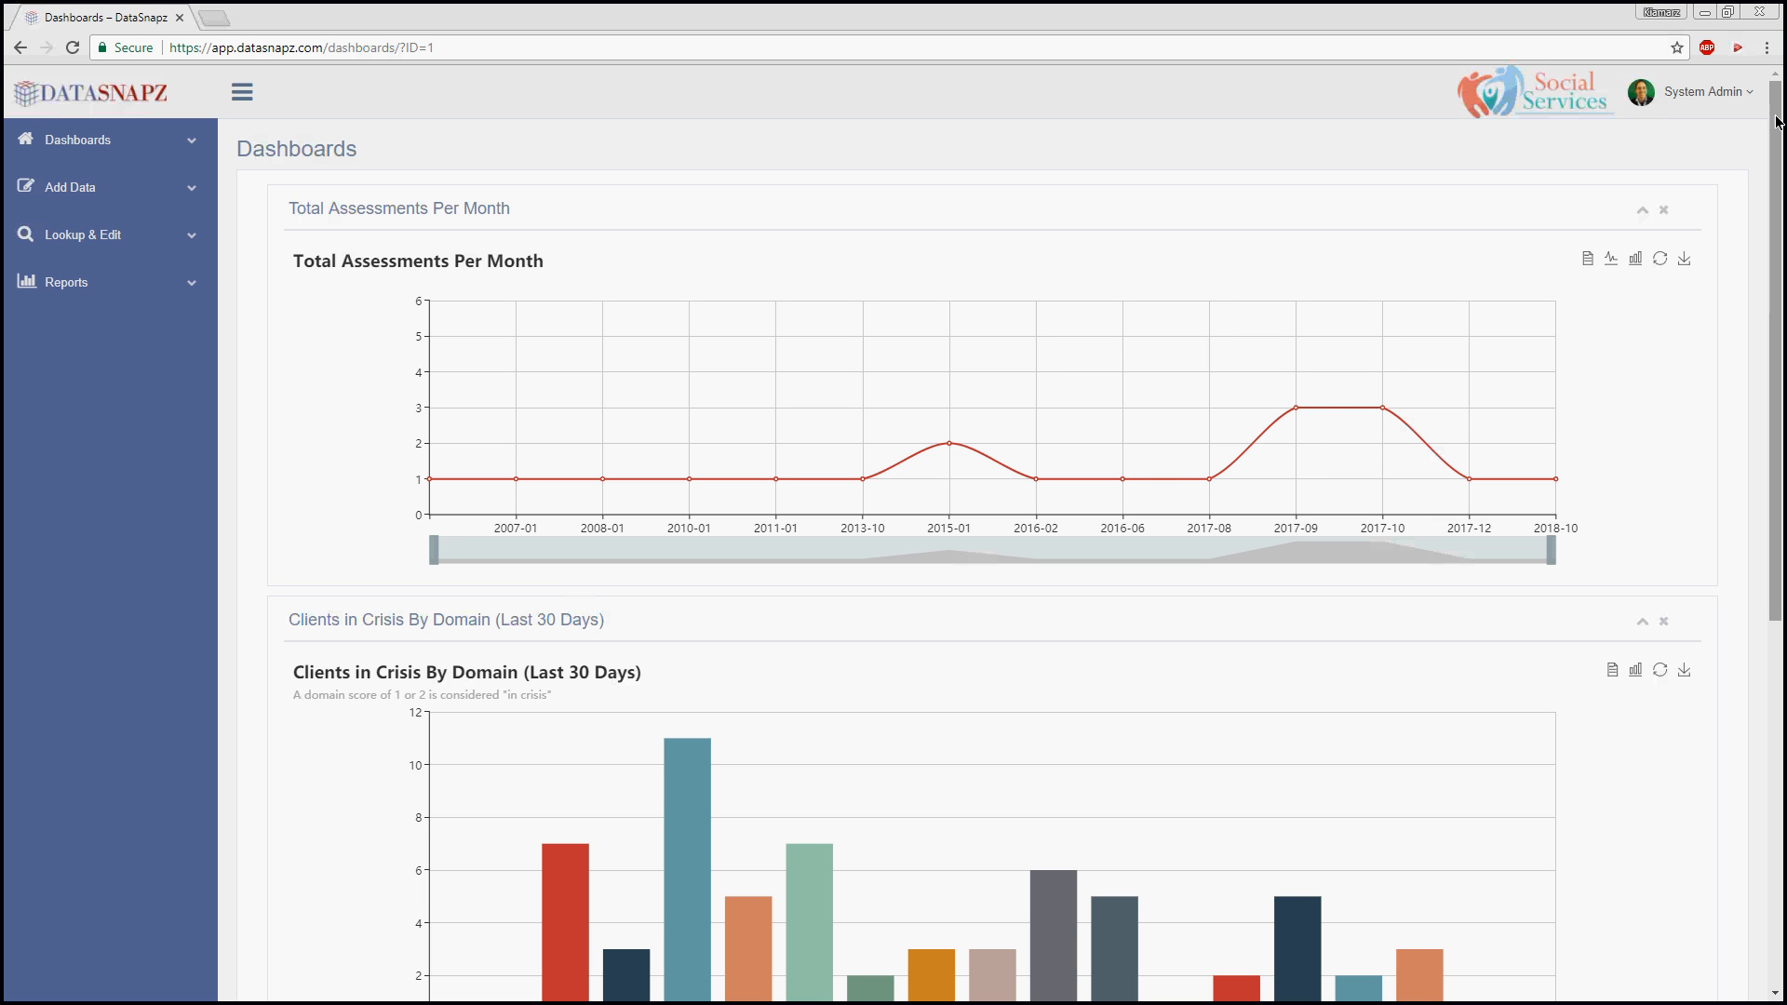
scroll(1776, 121, "down", 7)
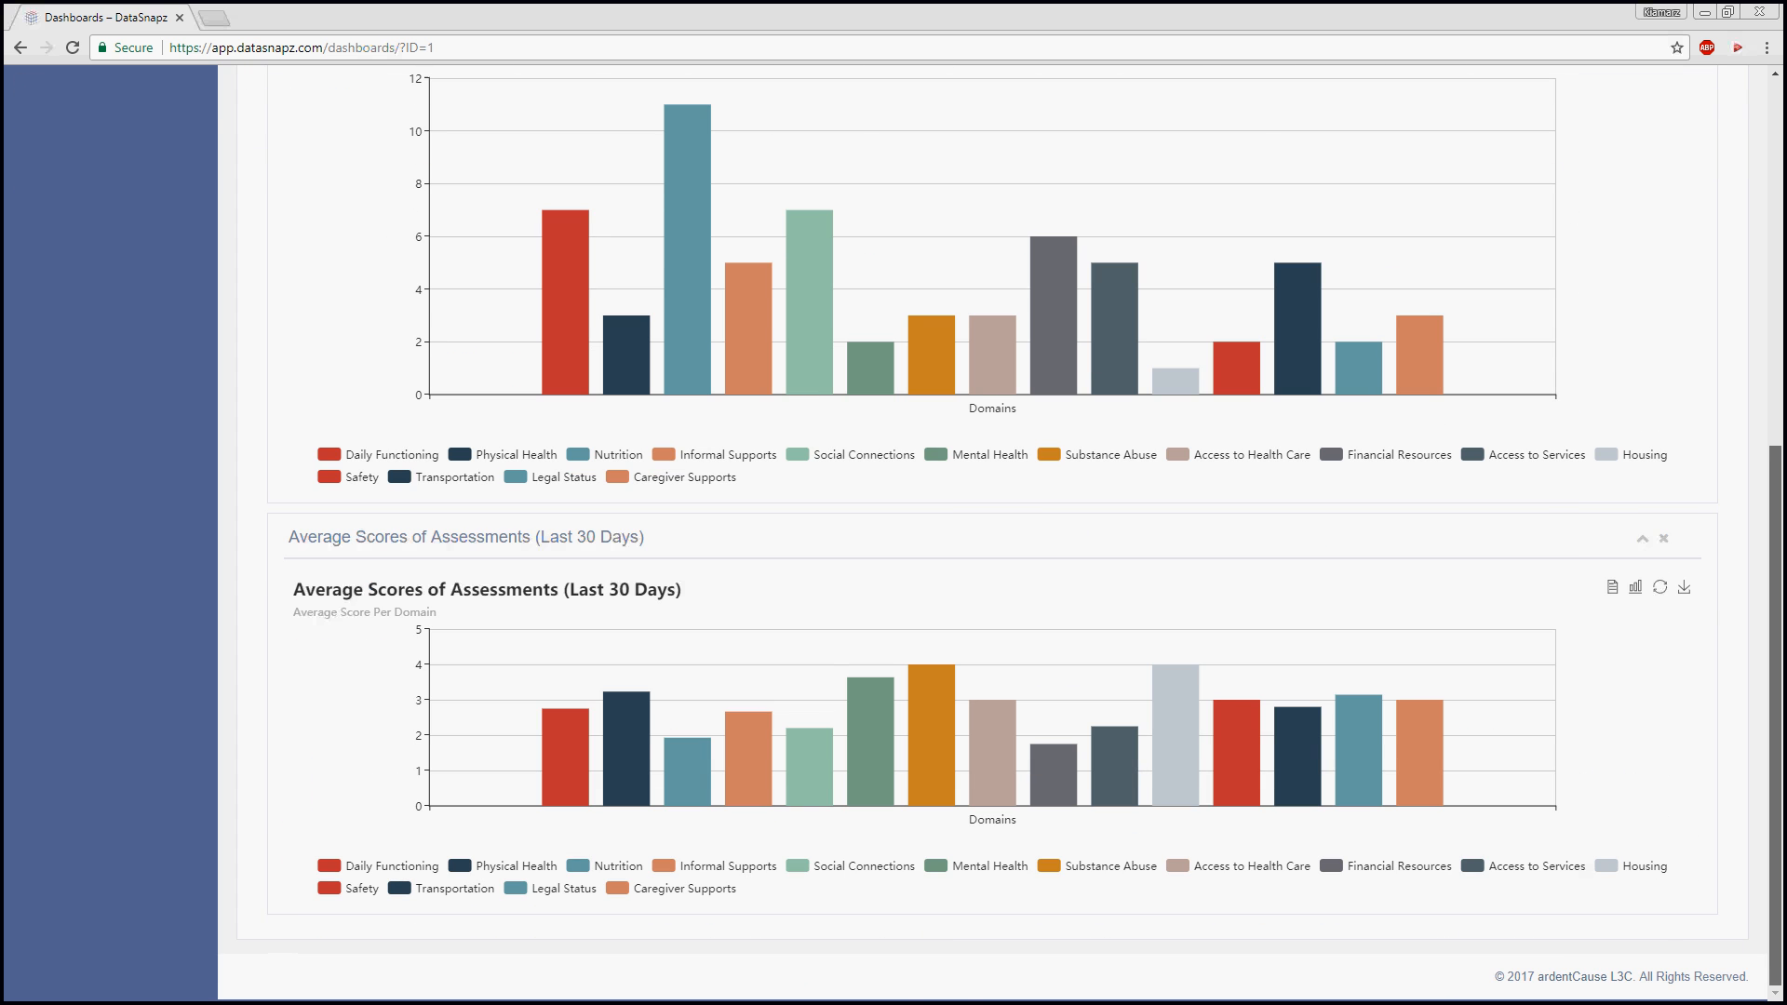
left_click_drag(1776, 486, 1775, 121)
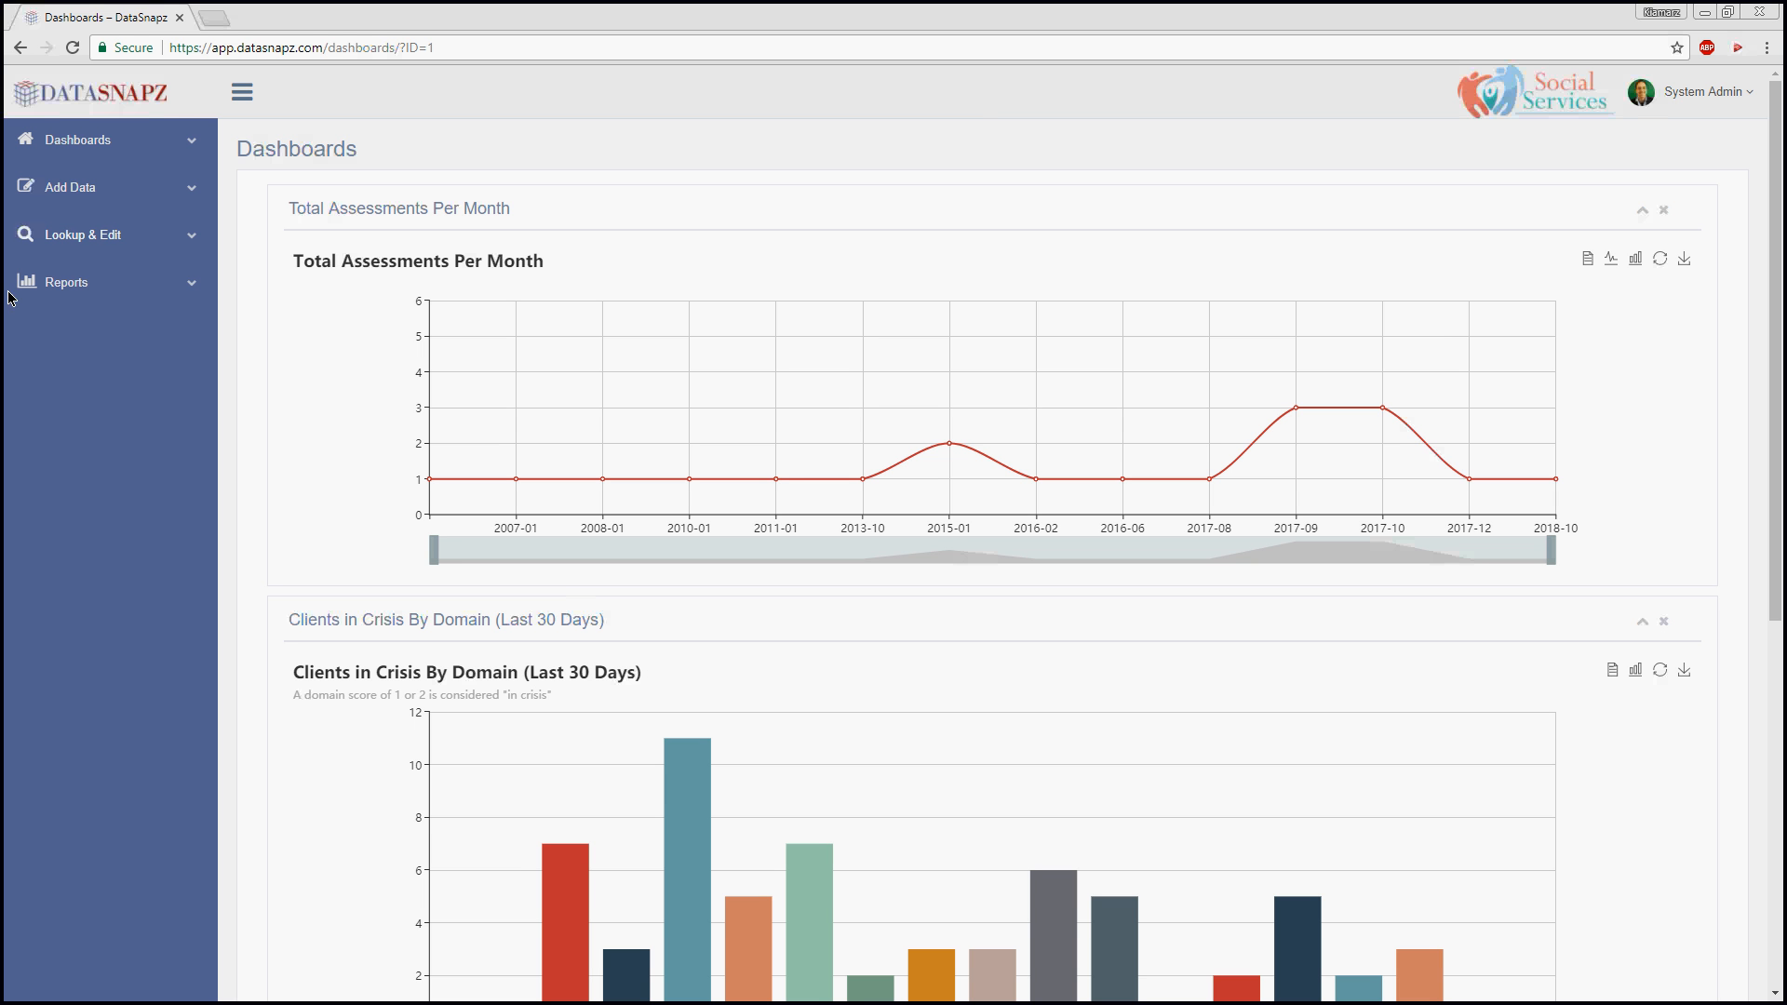
Expand Add Data in the sidebar and narrow the assessments chart to 2011-01 through 2018-10
left_click(74, 193)
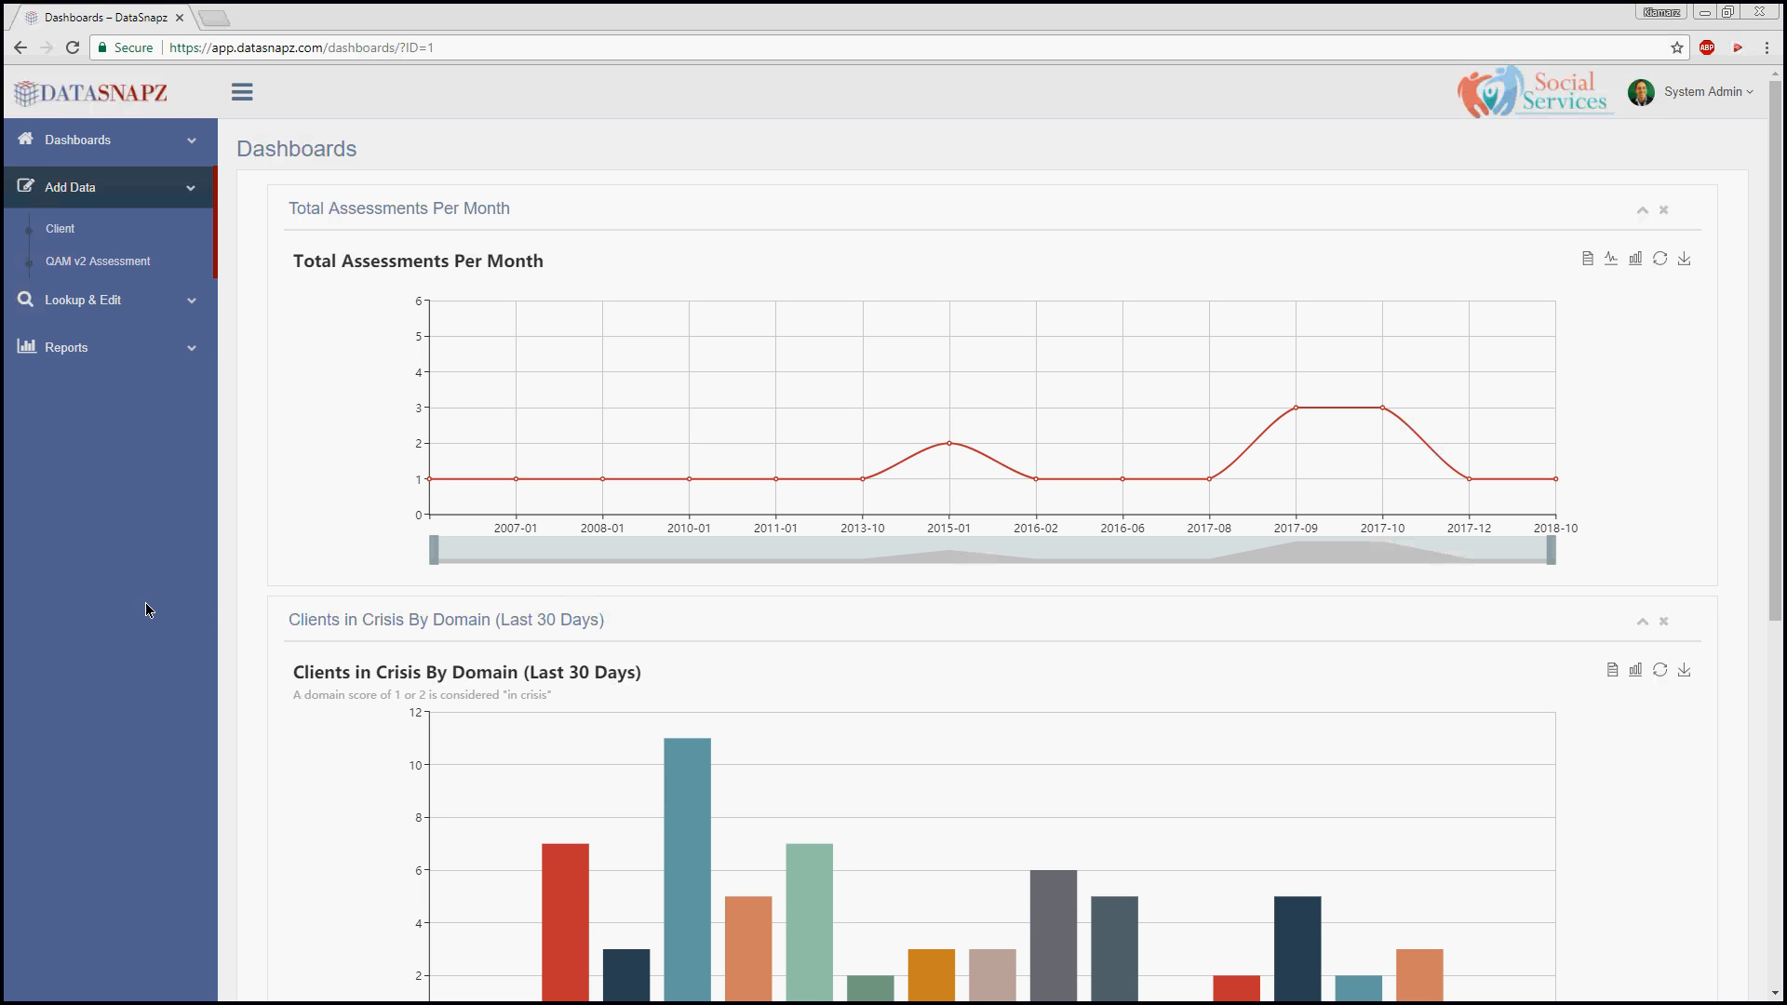
mouse_move(437, 555)
left_mouse_down()
mouse_move(772, 550)
mouse_move(404, 565)
left_mouse_up()
left_click_drag(433, 551, 780, 551)
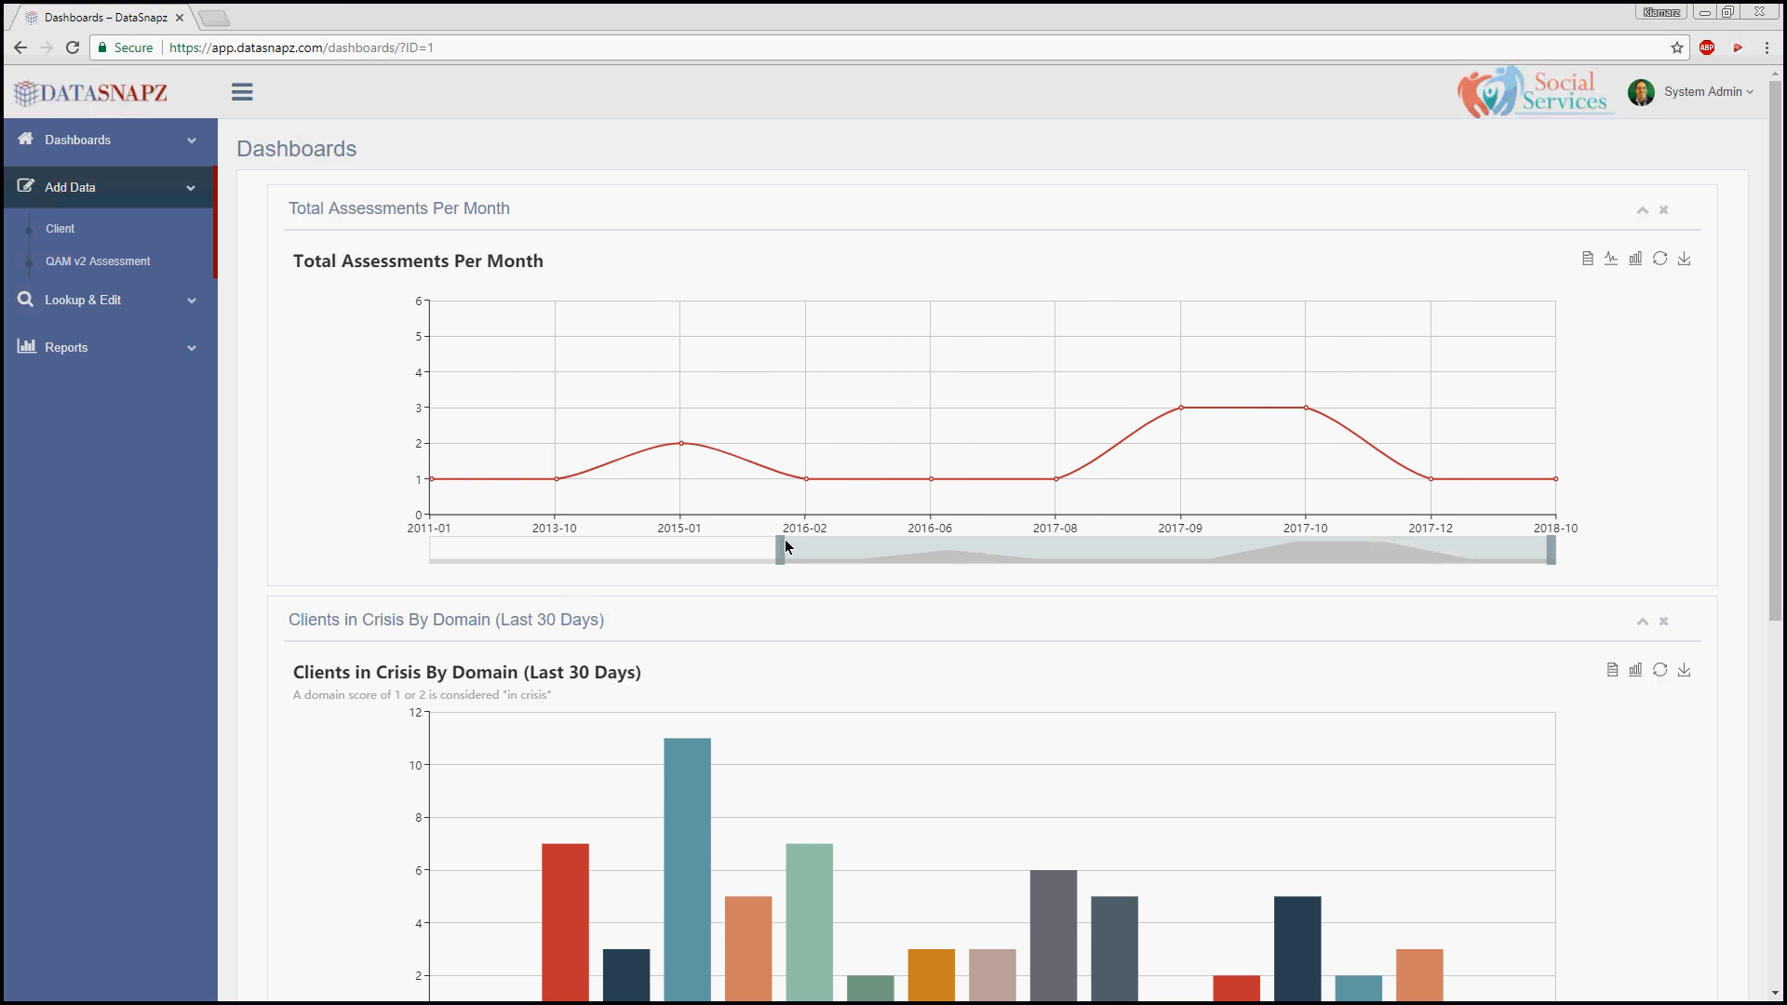
left_click_drag(1549, 544, 1333, 559)
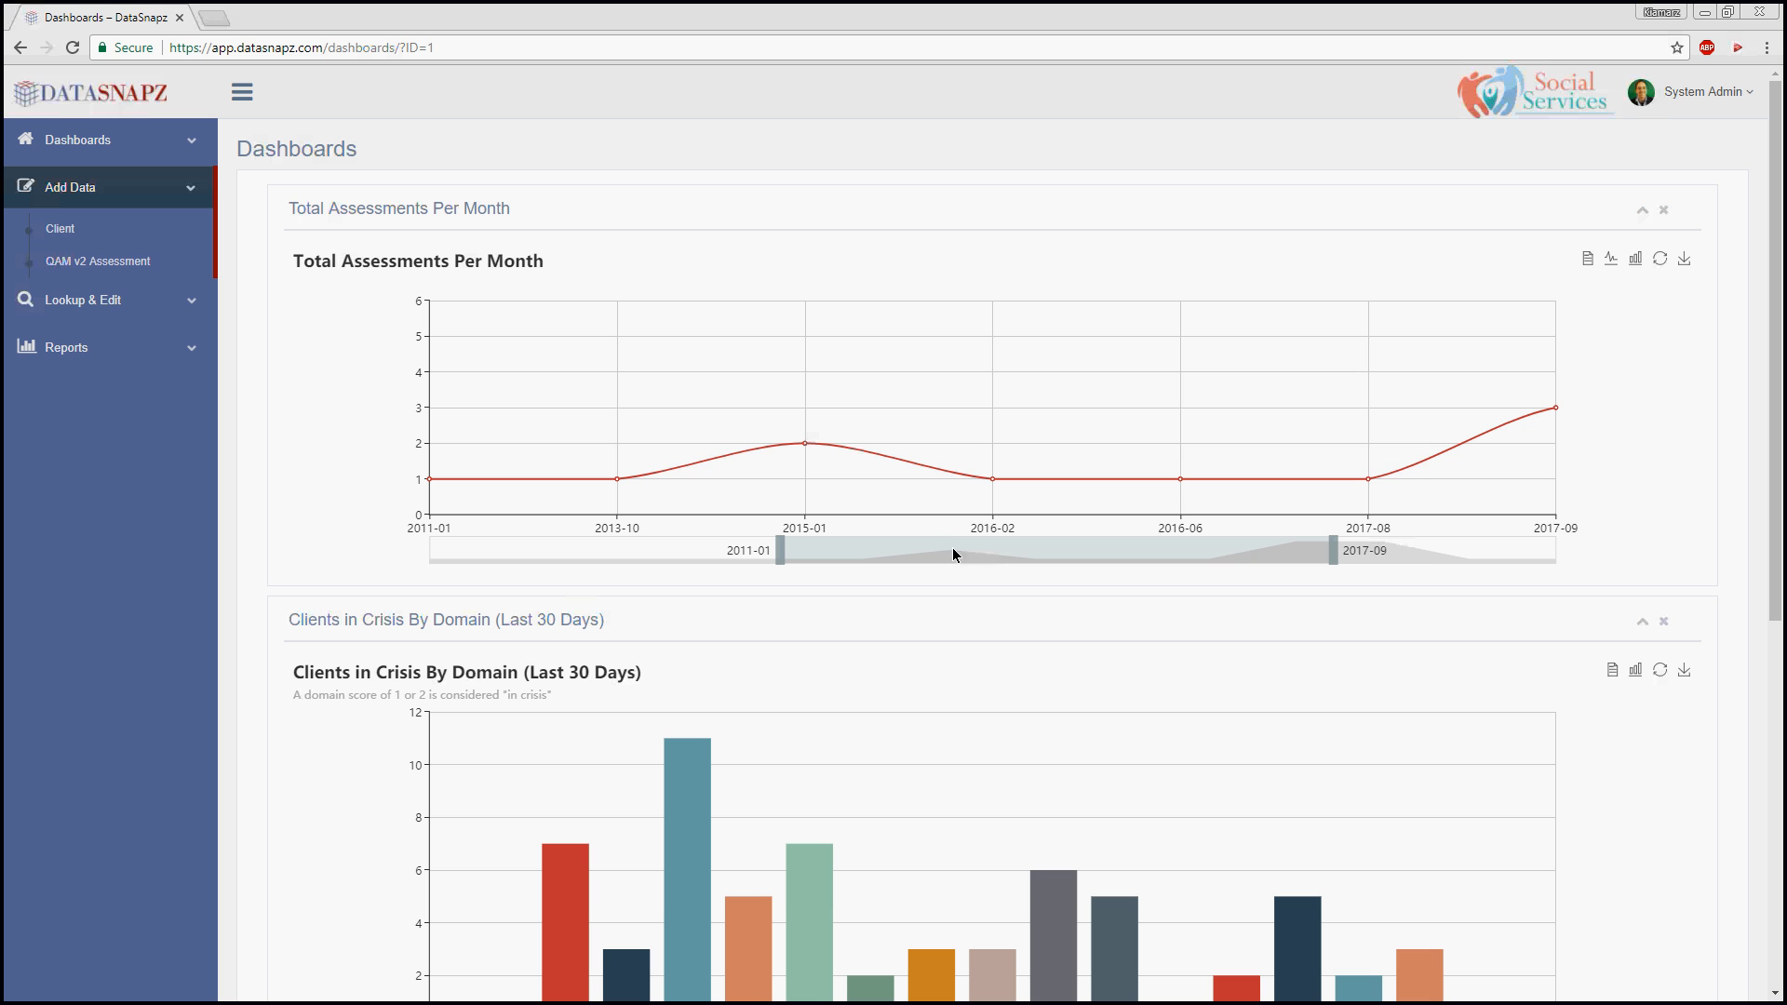
left_click(1661, 260)
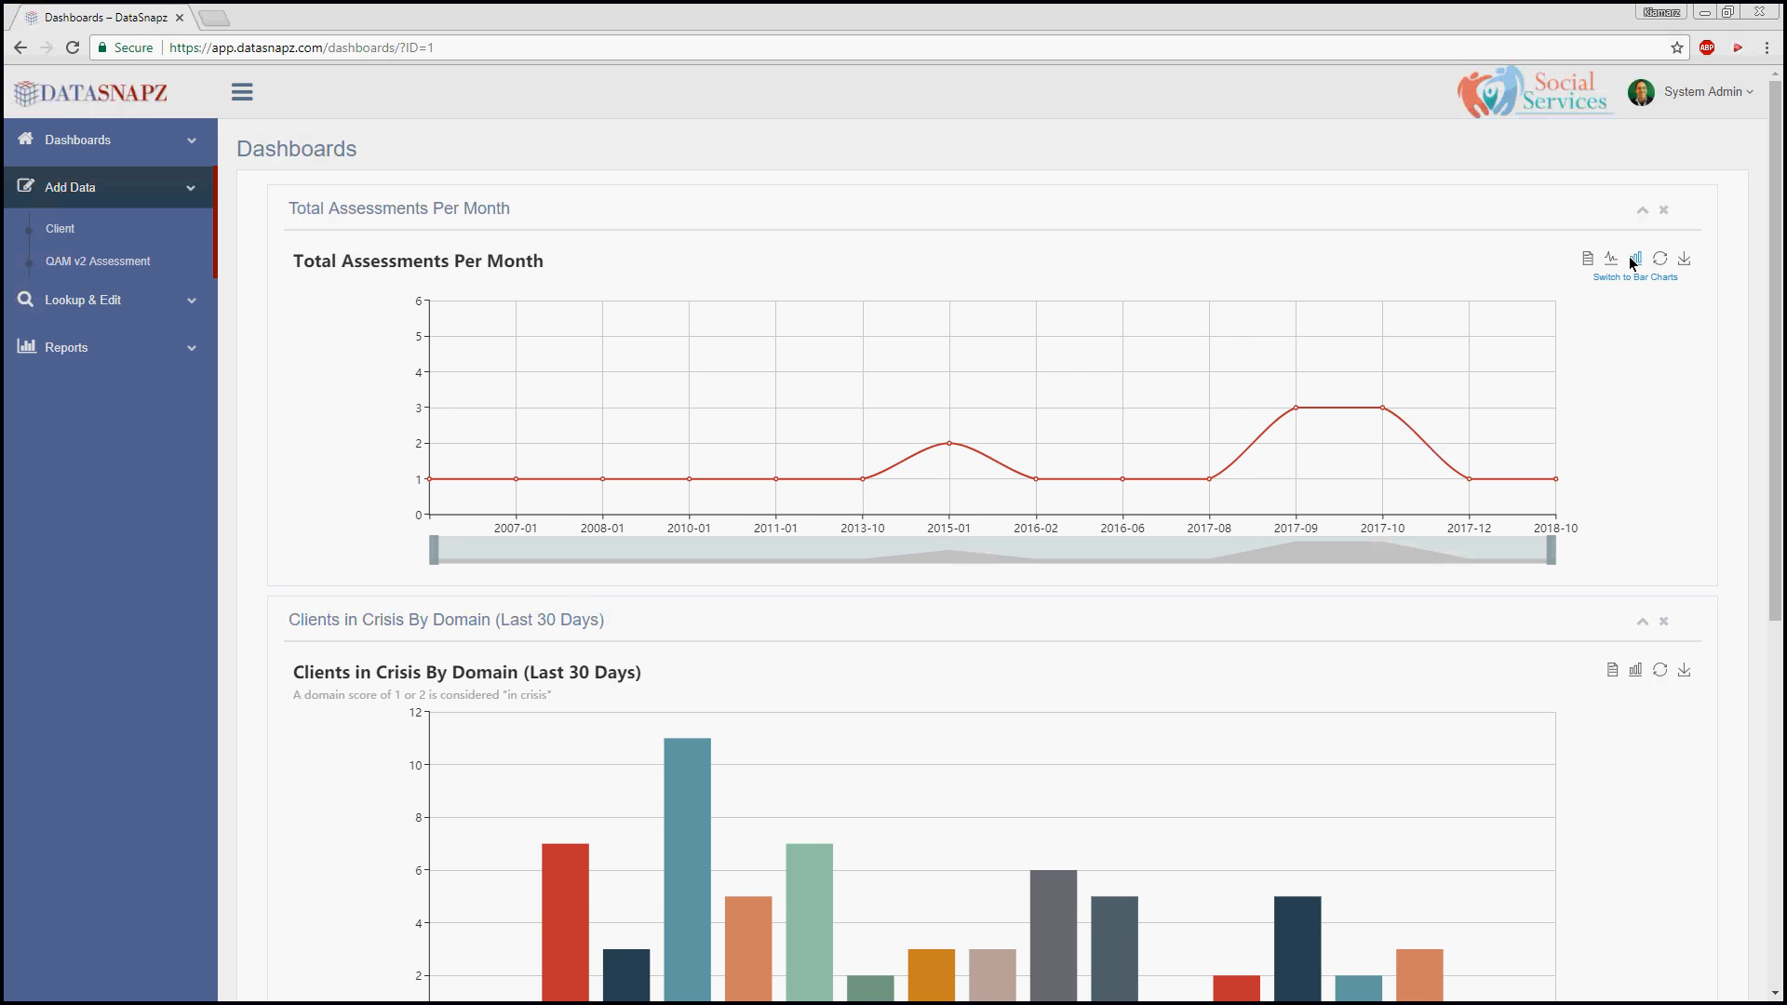
left_click(1635, 260)
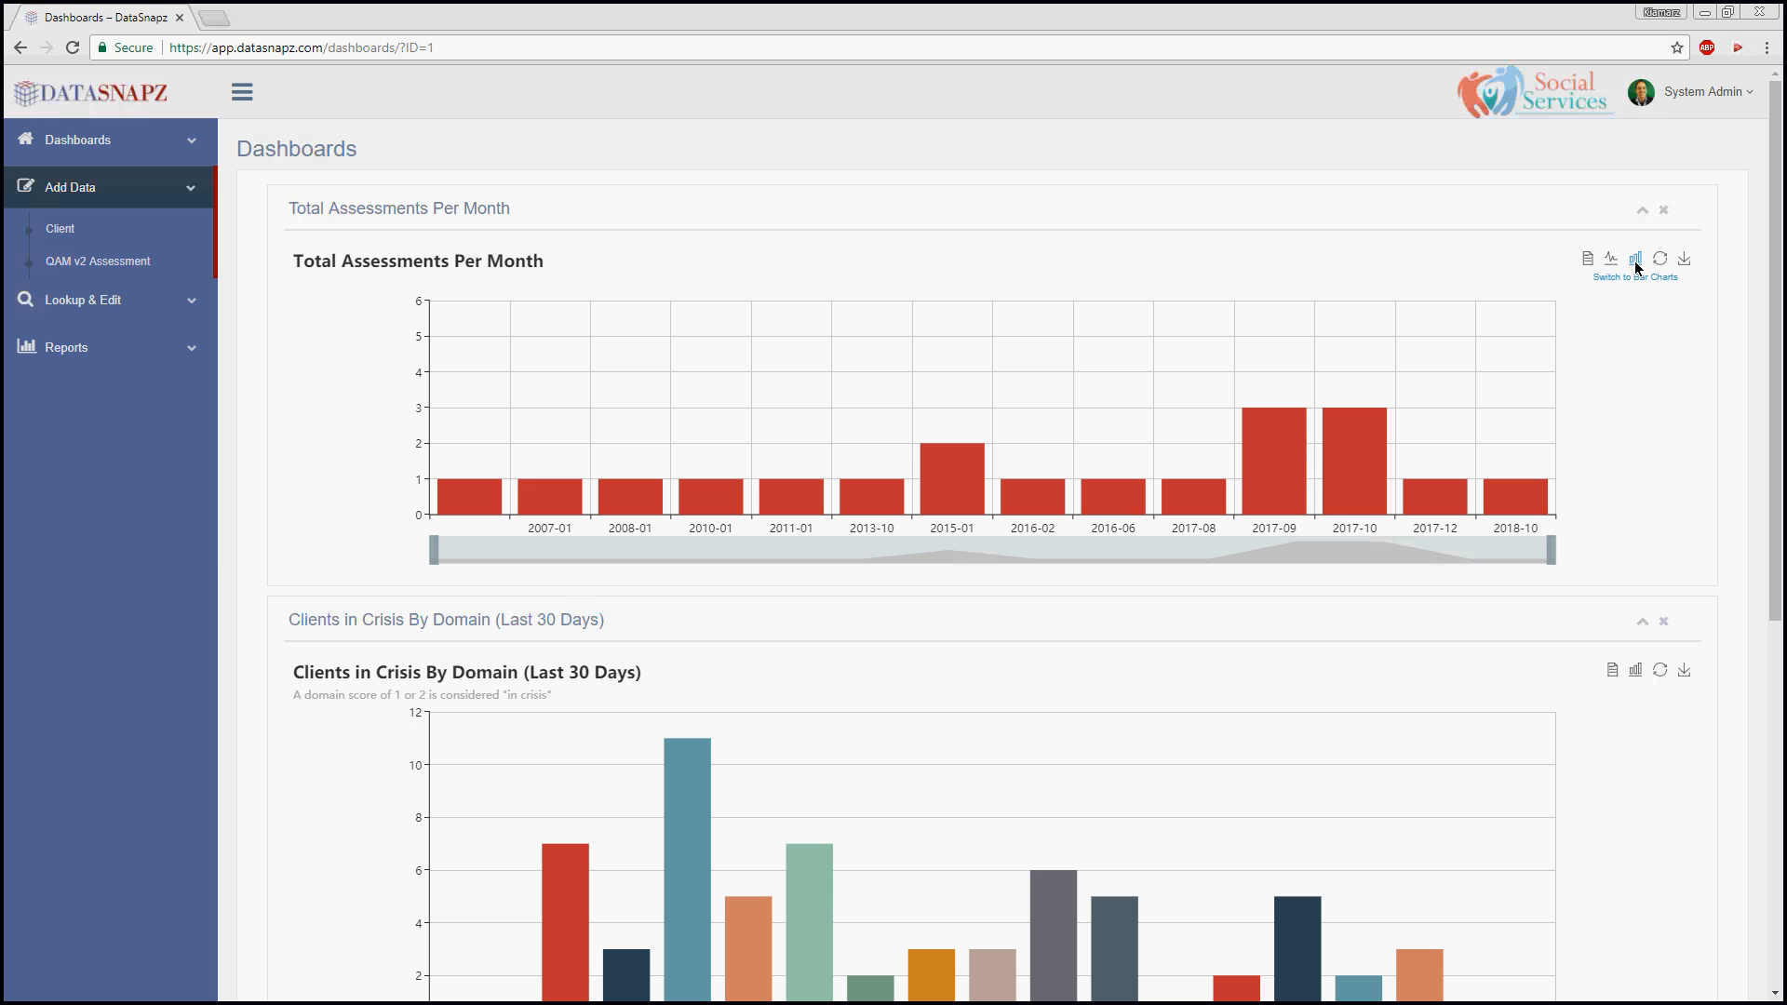
left_click(1662, 261)
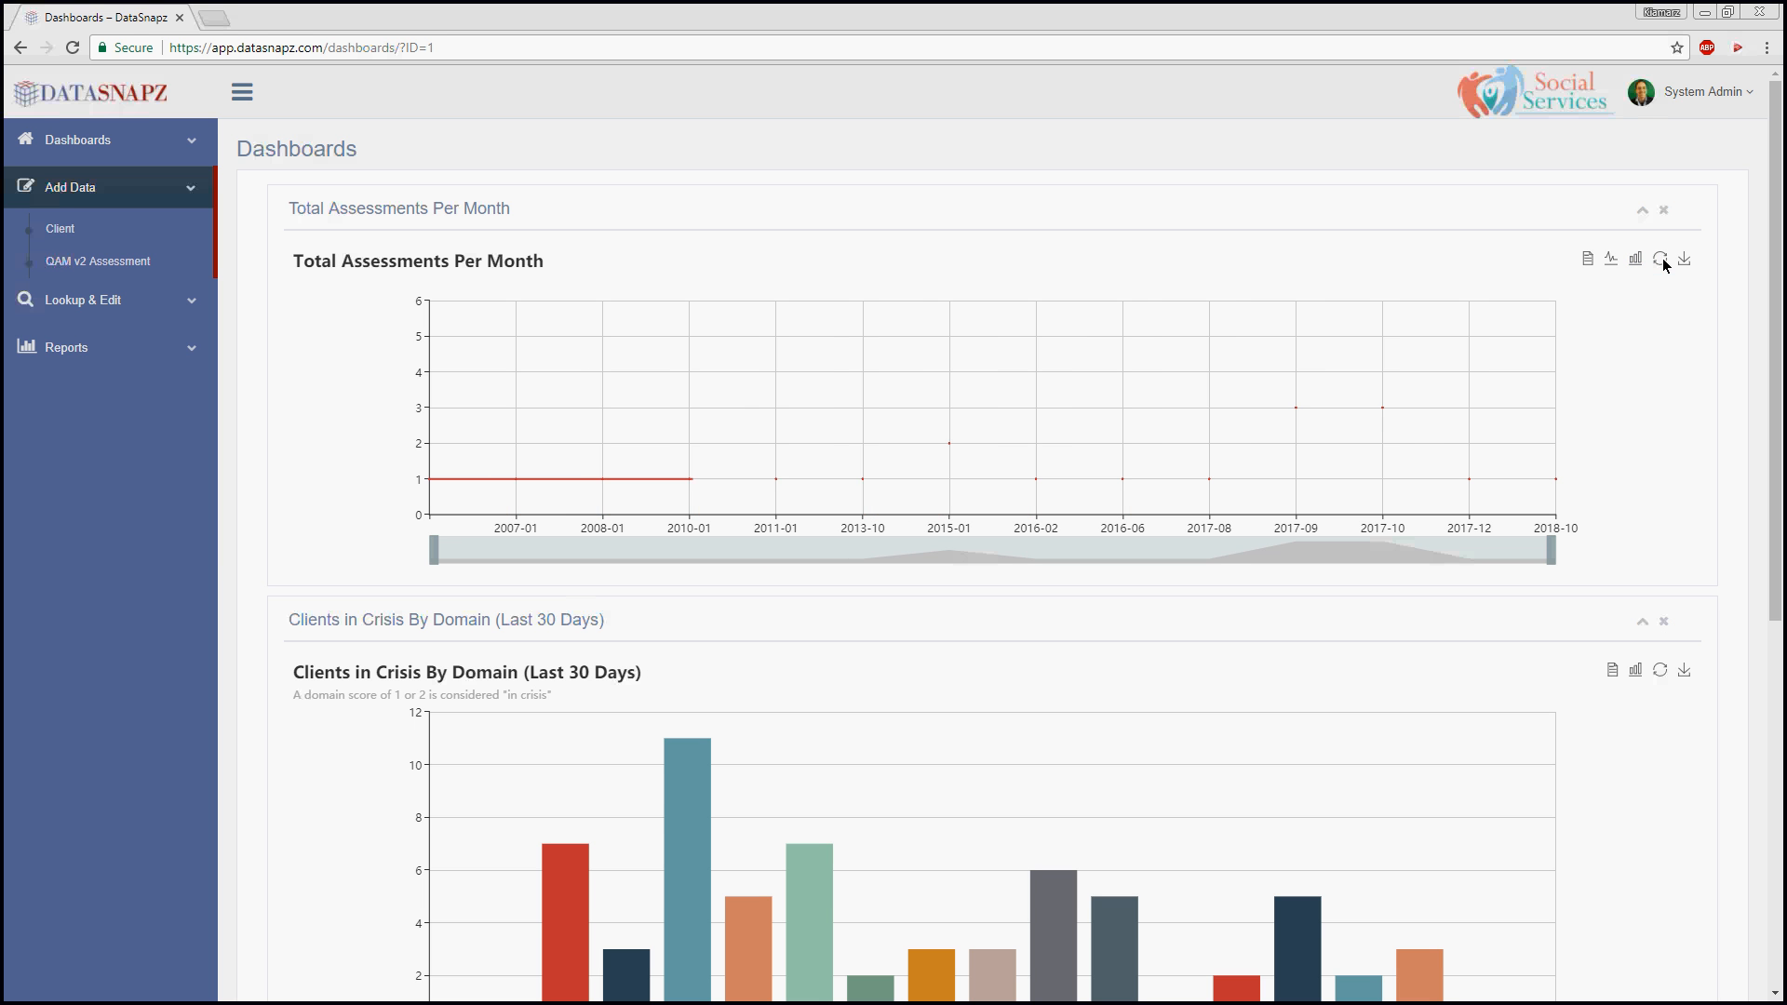
left_click(1589, 259)
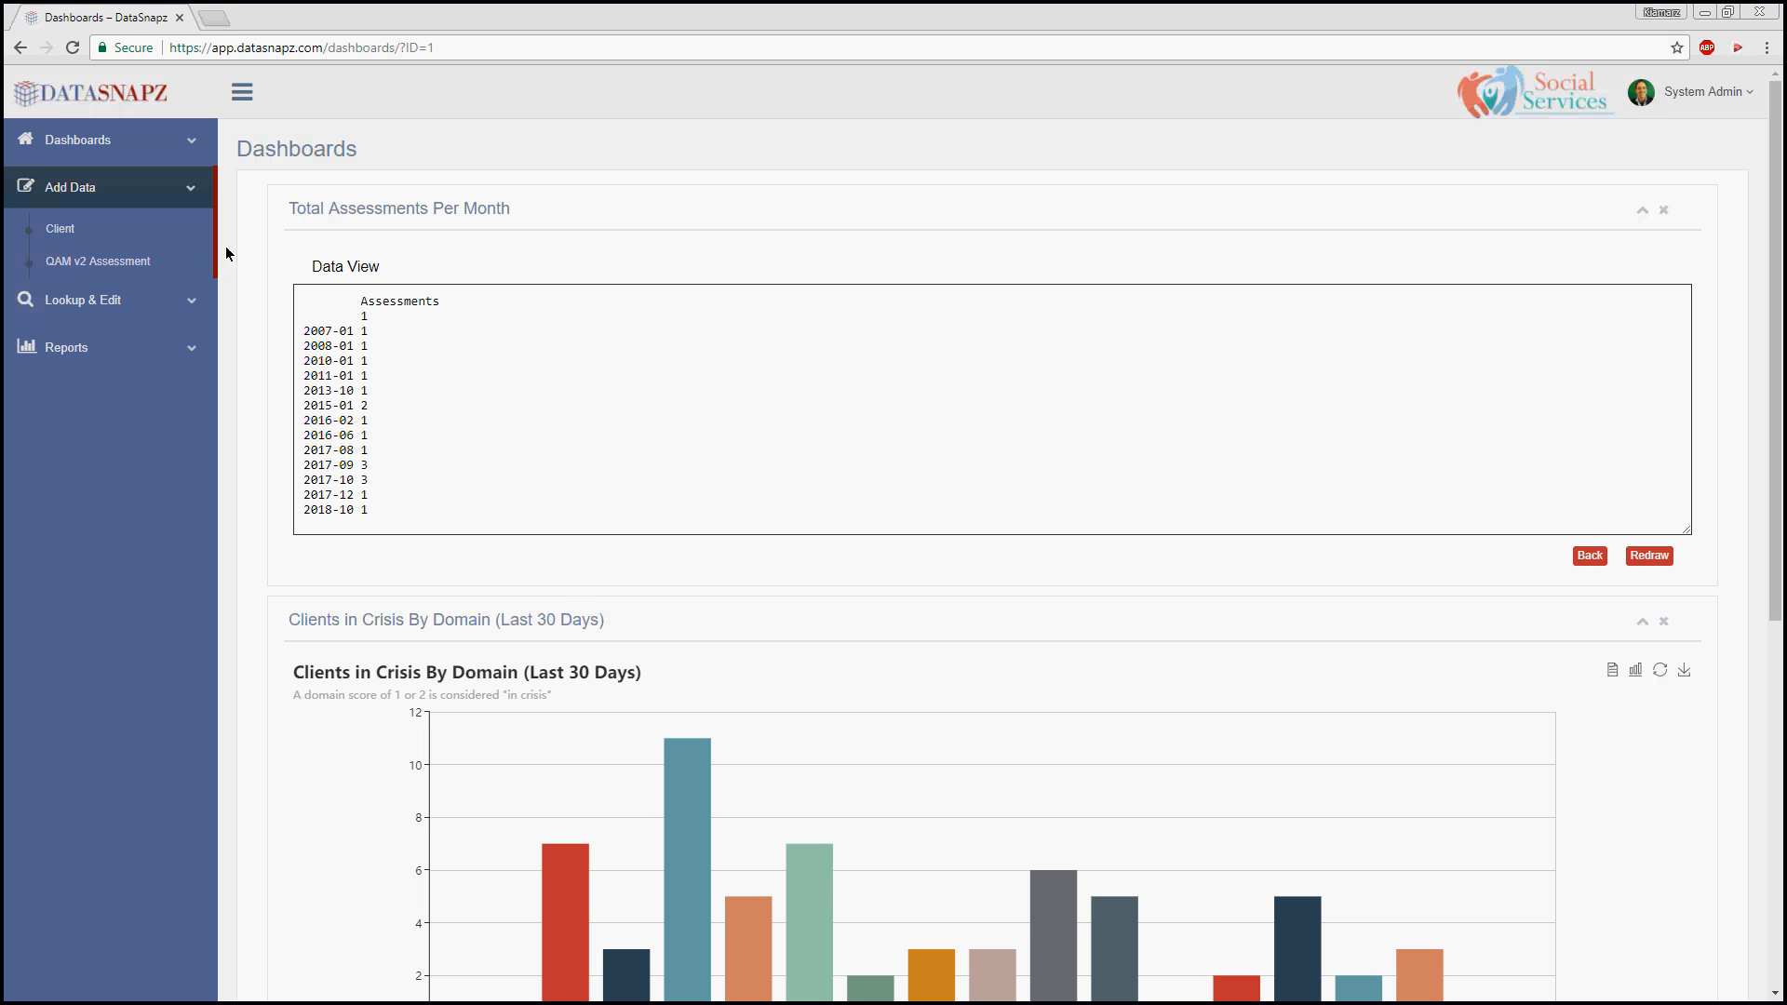
Close the Total Assessments Per Month data listing and return to its line chart
left_click_drag(298, 309, 598, 583)
left_click(940, 445)
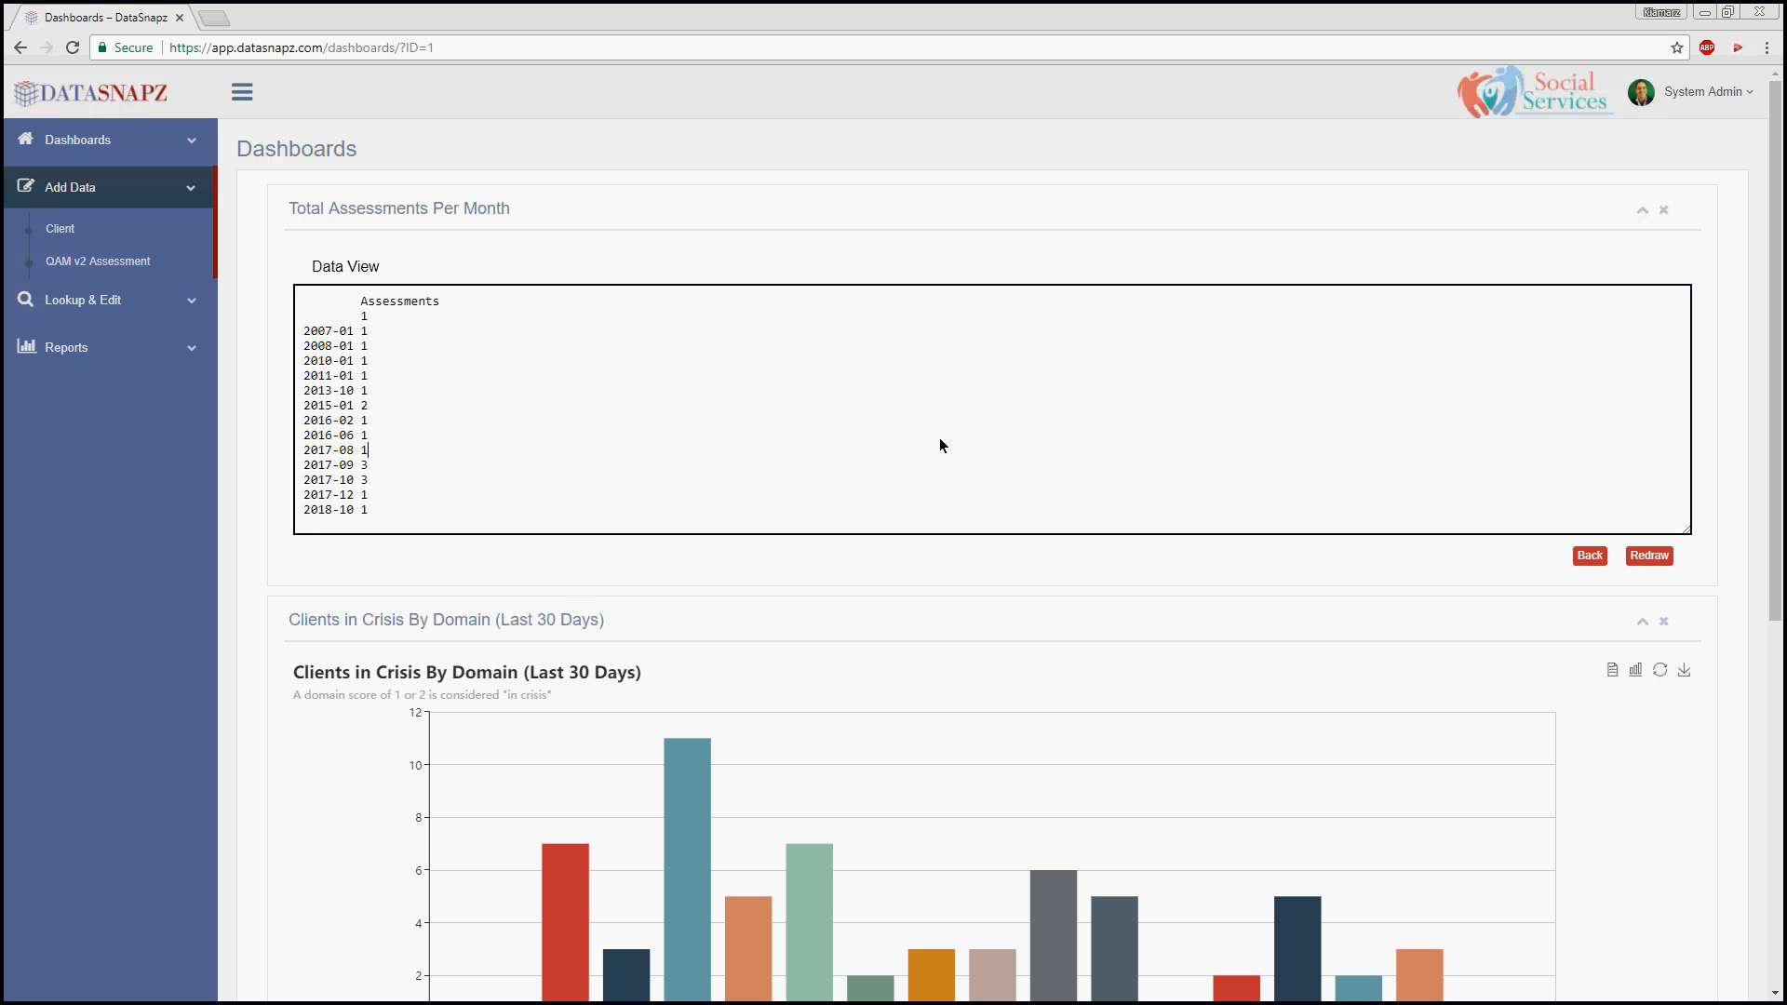
left_click(1594, 559)
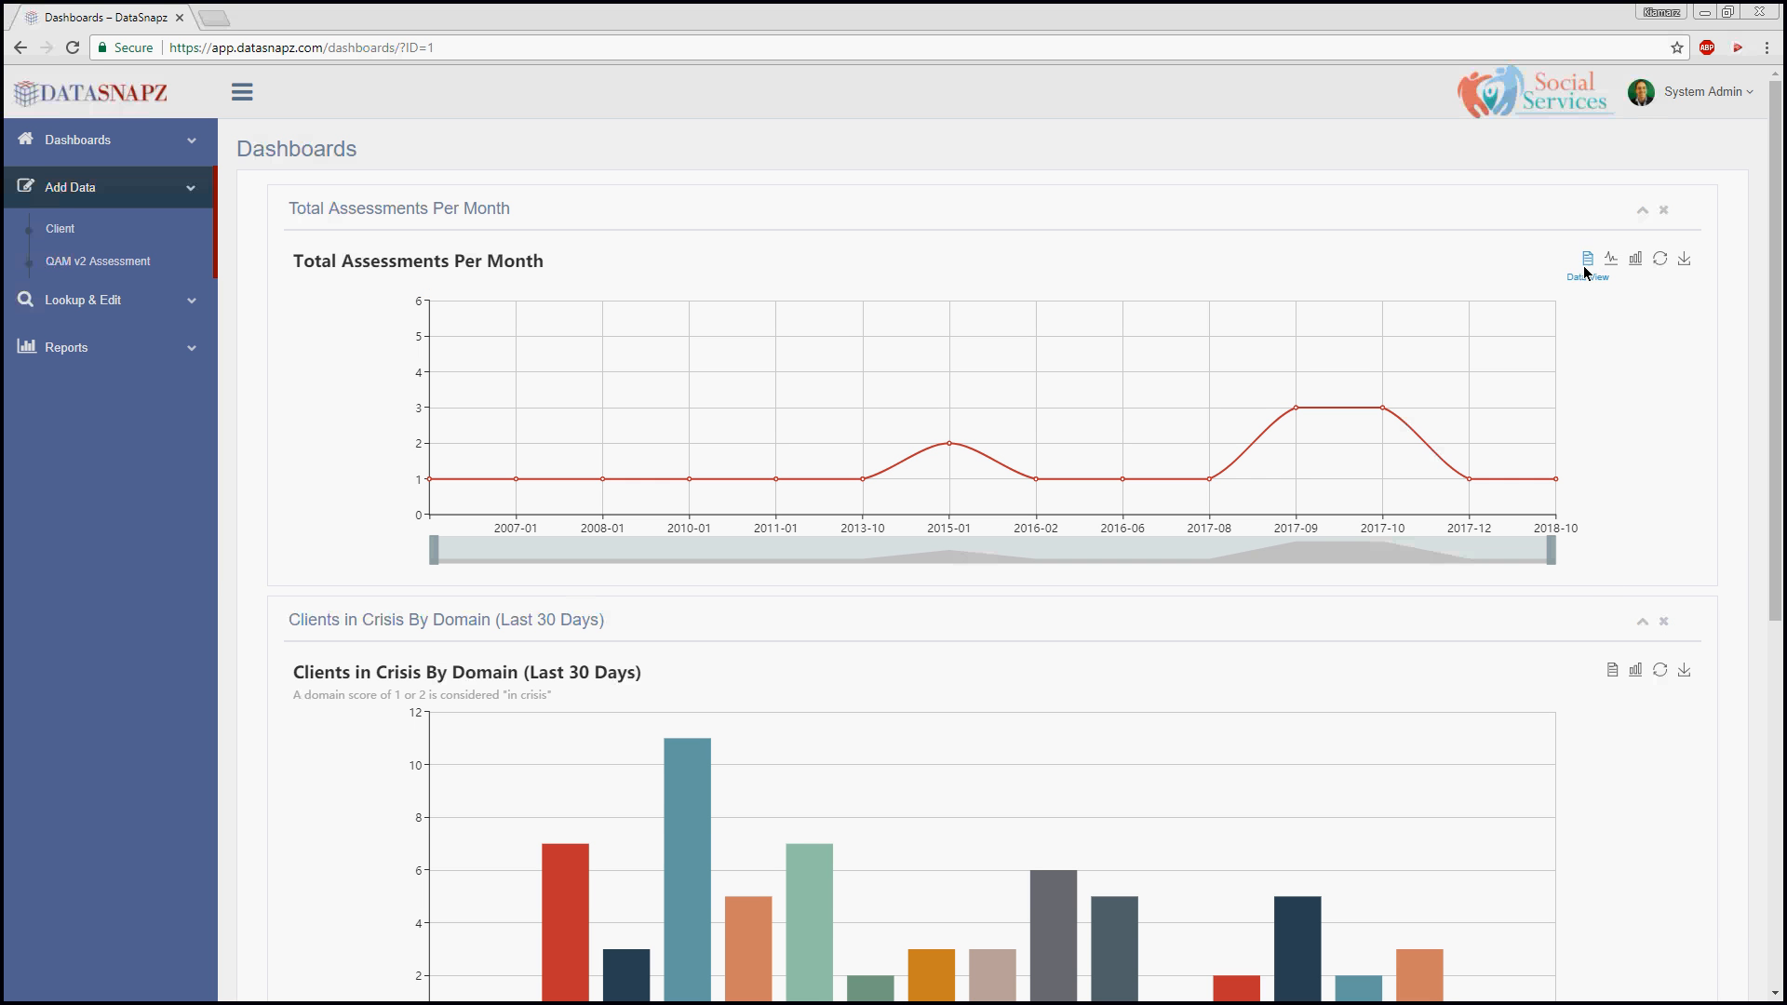
Save the Total Assessments Per Month chart as a PNG, preview it, then scroll to Clients in Crisis
left_click(1685, 265)
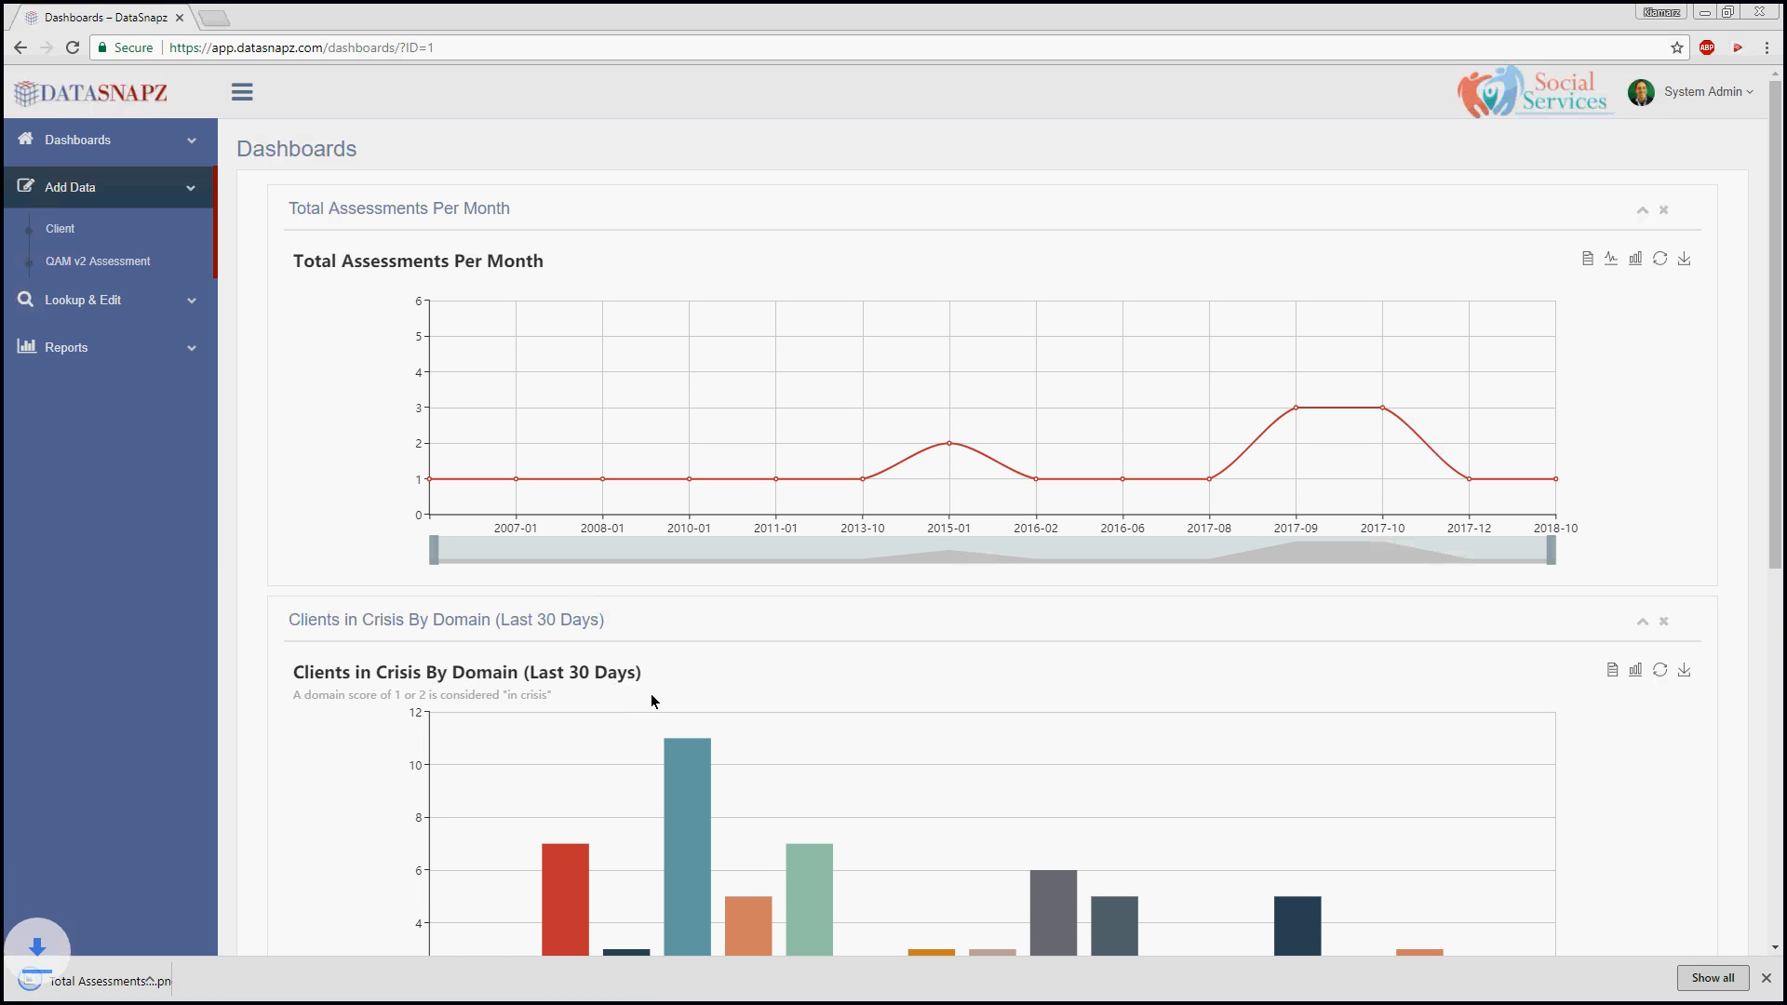
left_click(103, 986)
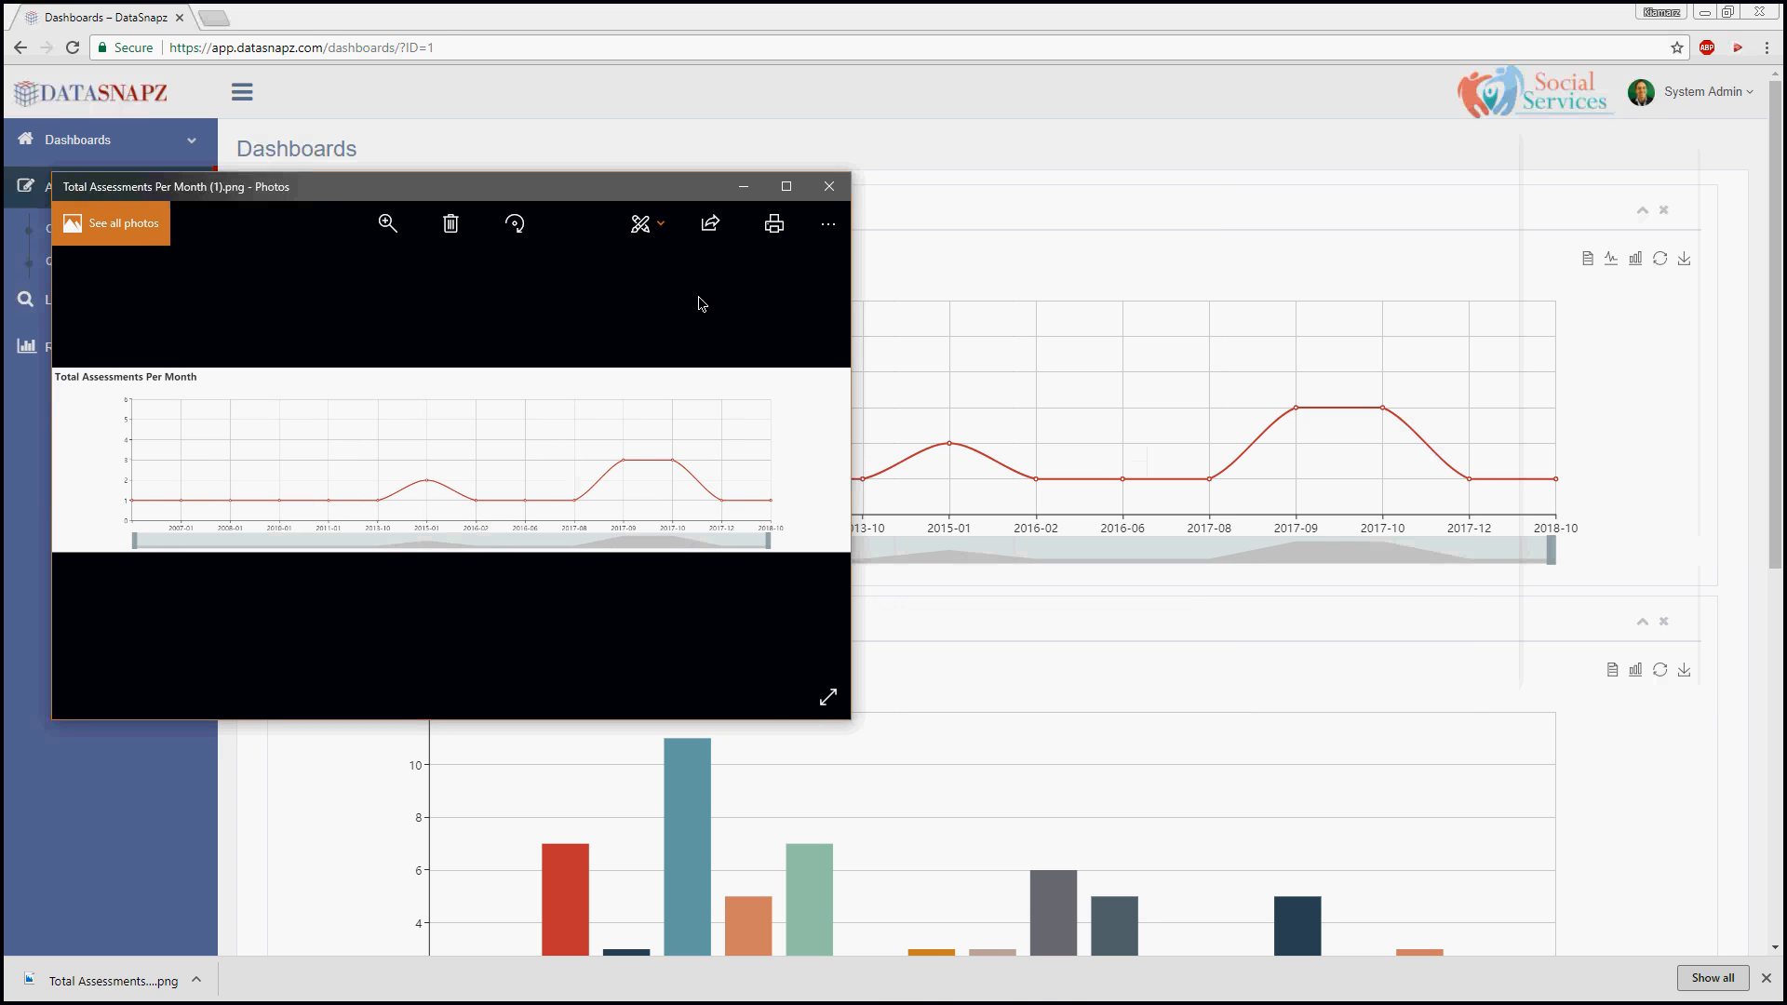
left_click(830, 184)
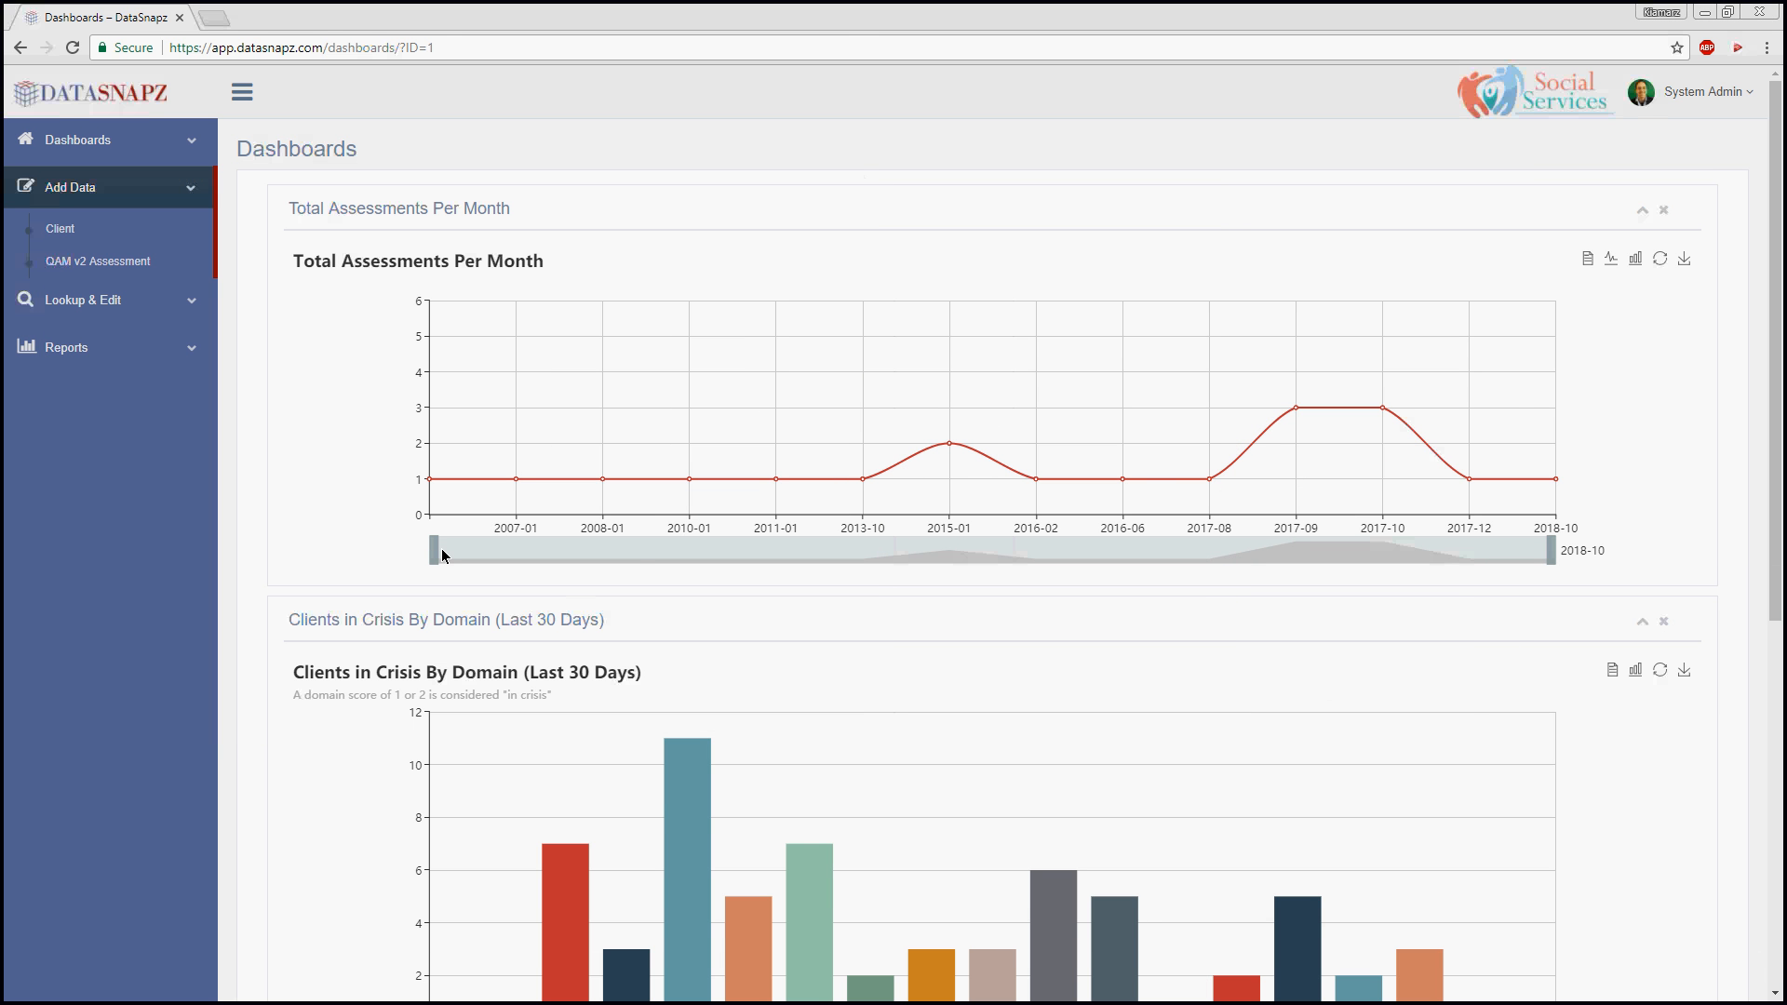
scroll(1688, 359, "down", 1)
scroll(1687, 359, "down", 4)
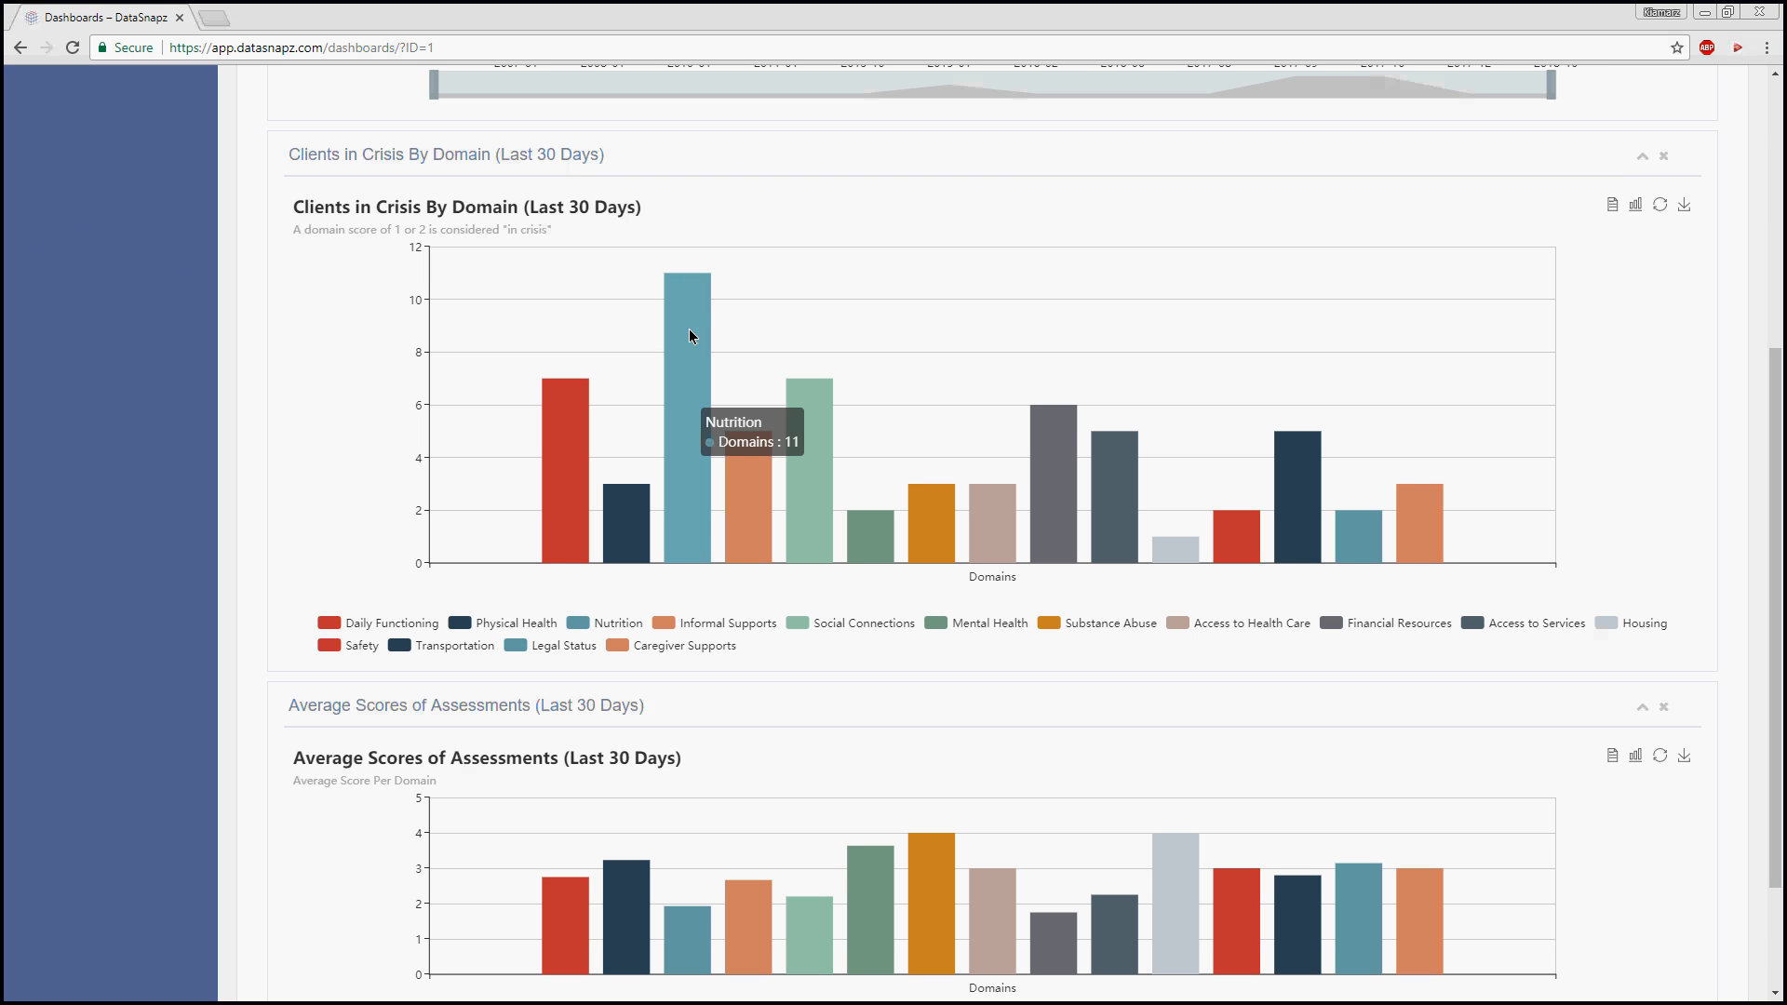
left_click(717, 623)
left_click(830, 623)
left_click(933, 623)
left_click(1066, 623)
left_click(1177, 626)
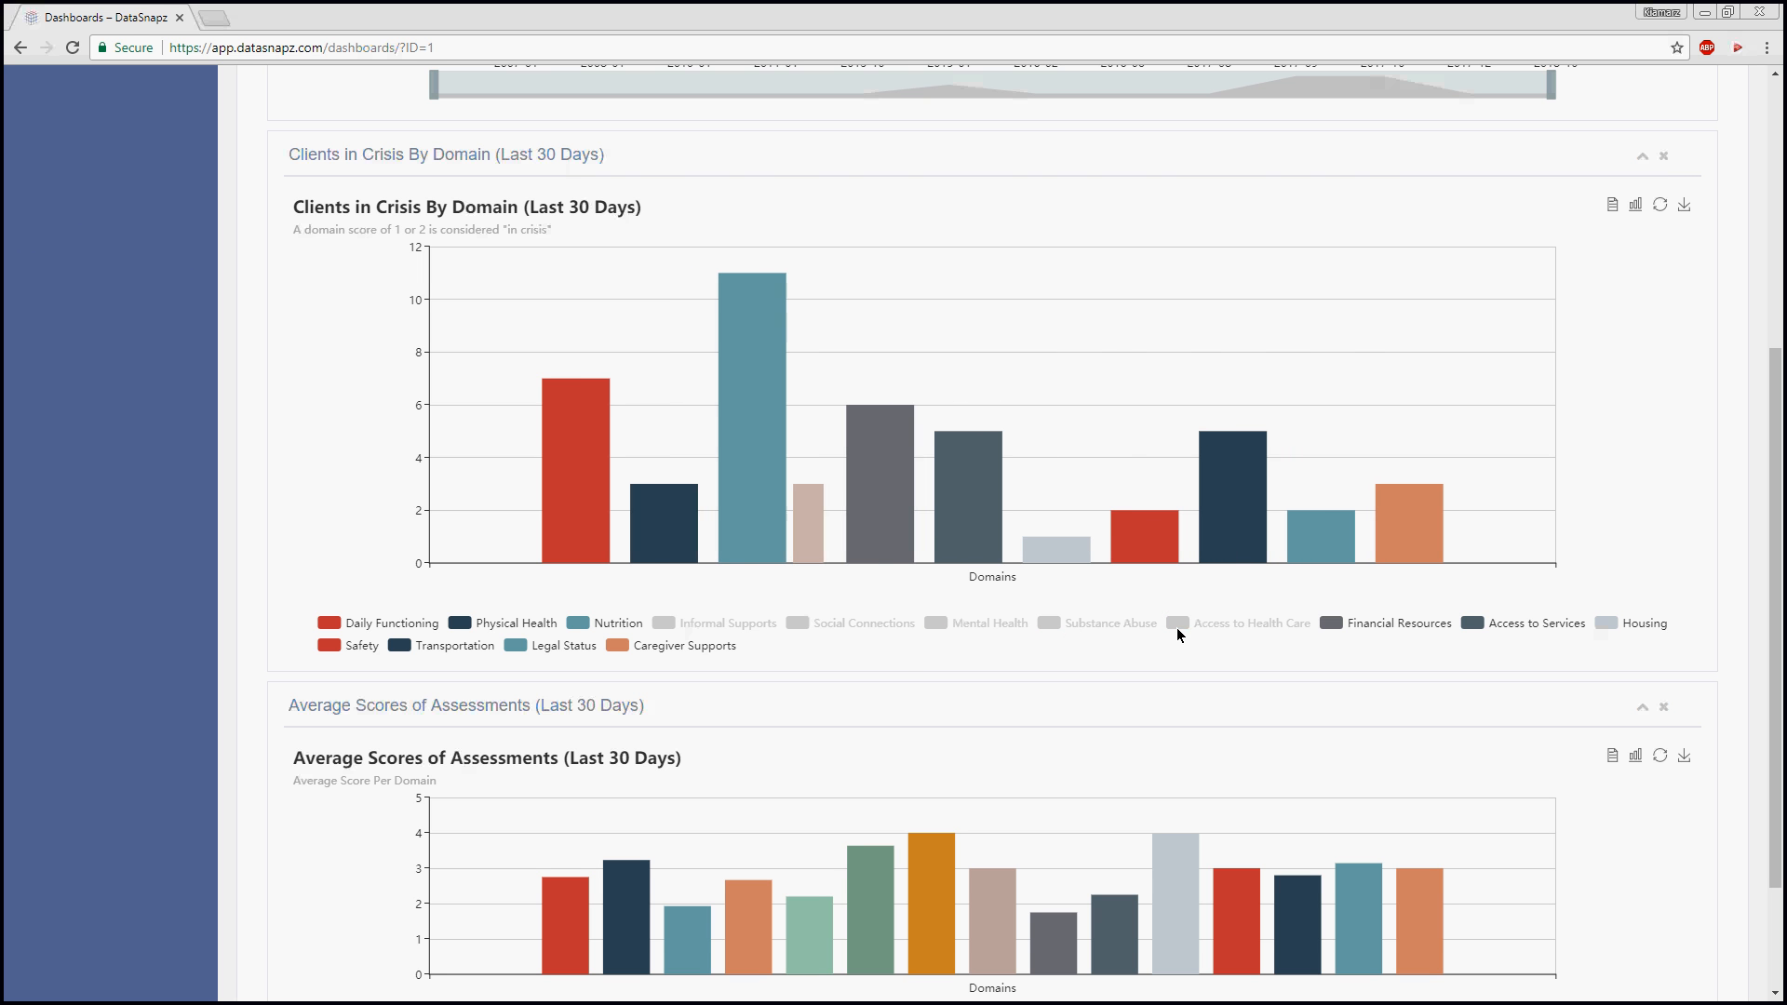
left_click(1327, 630)
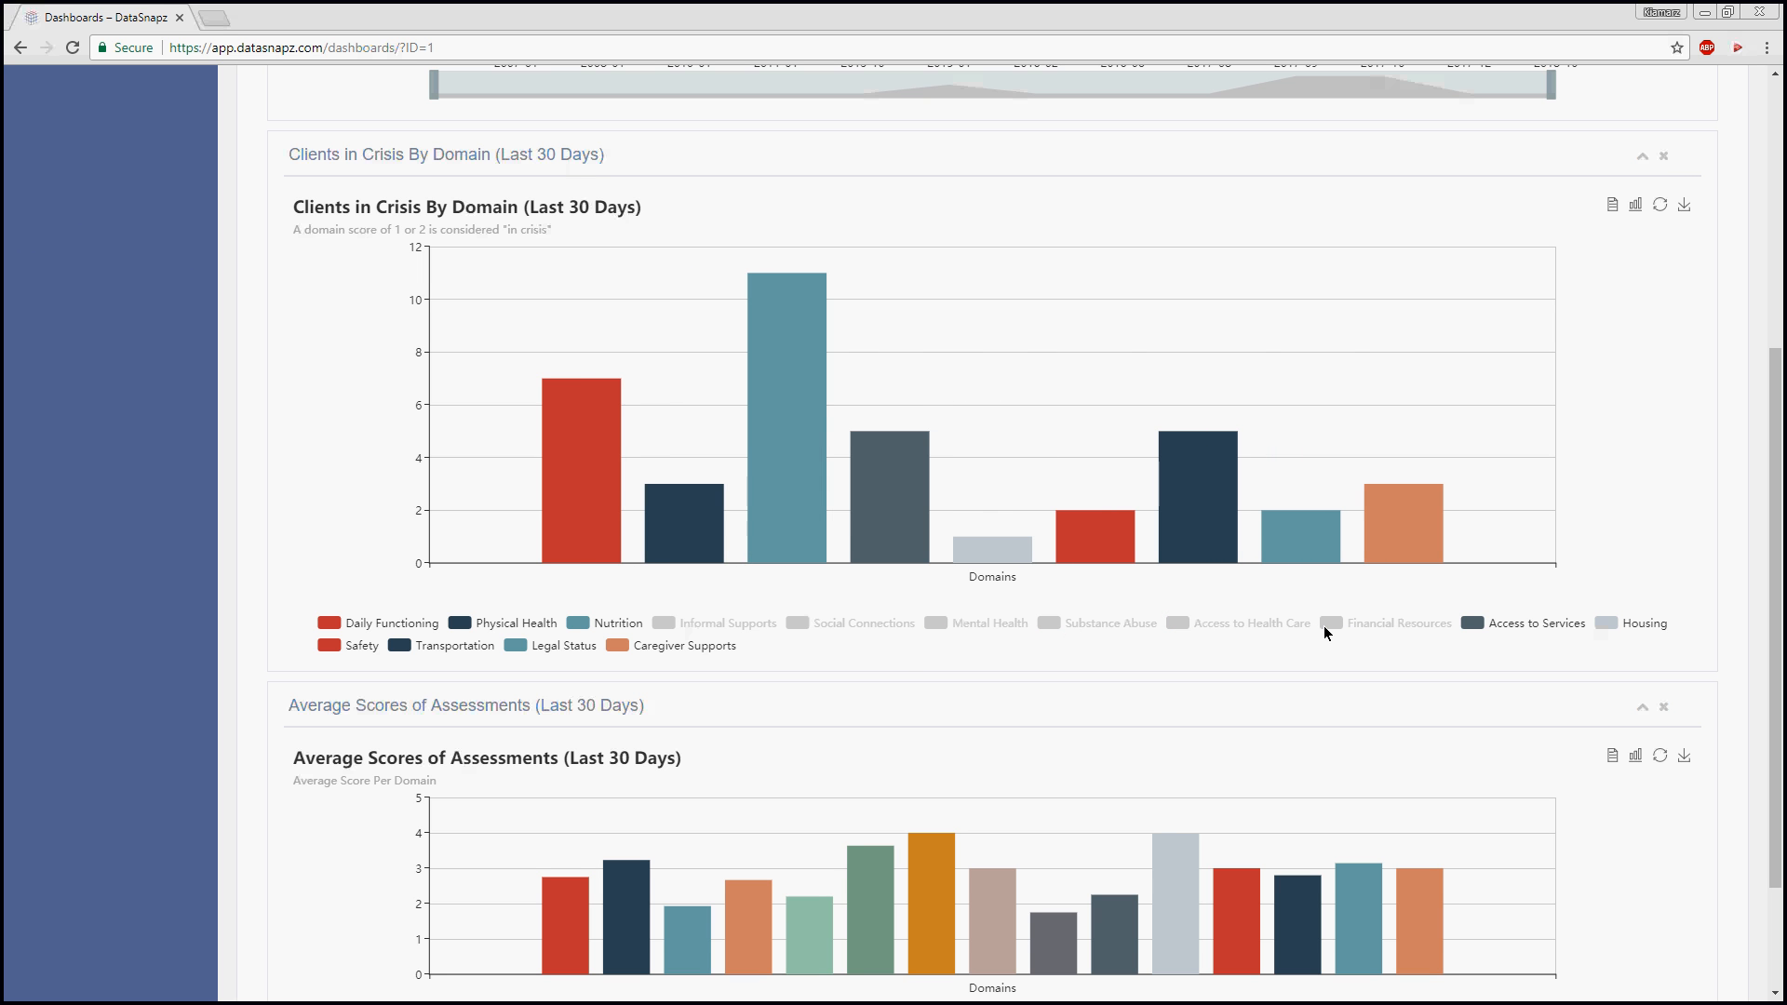
left_click(1662, 205)
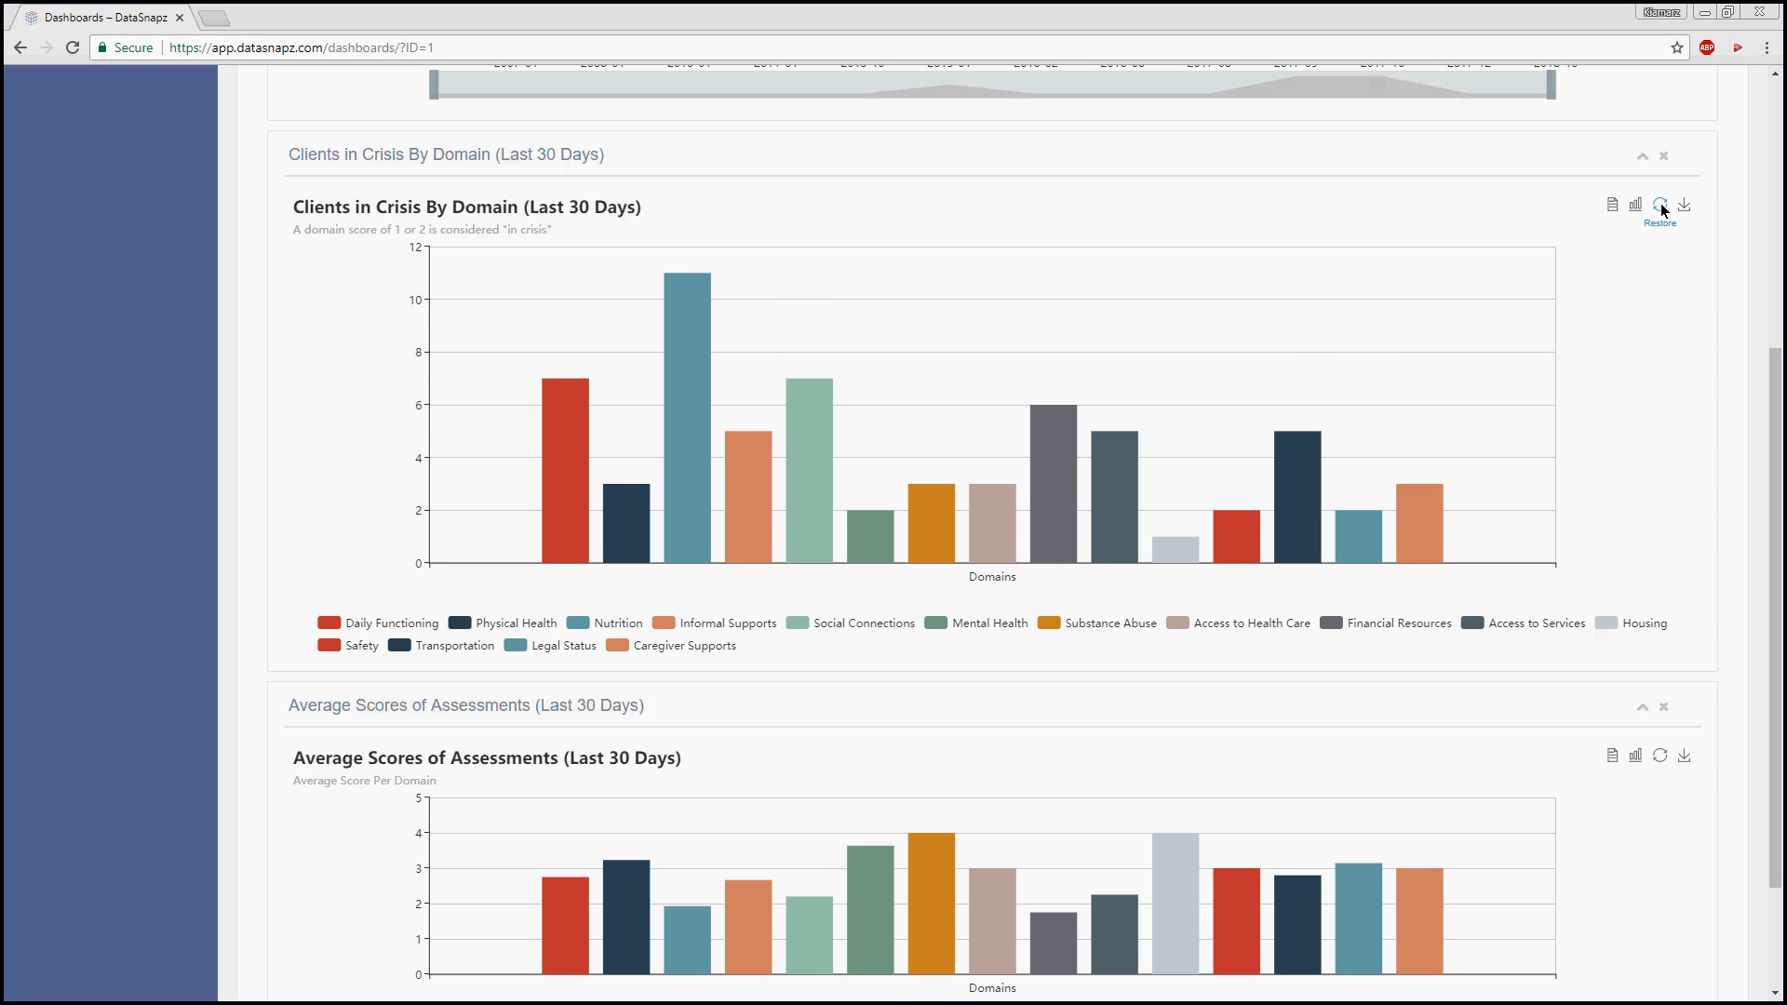
scroll(95, 380, "up", 1)
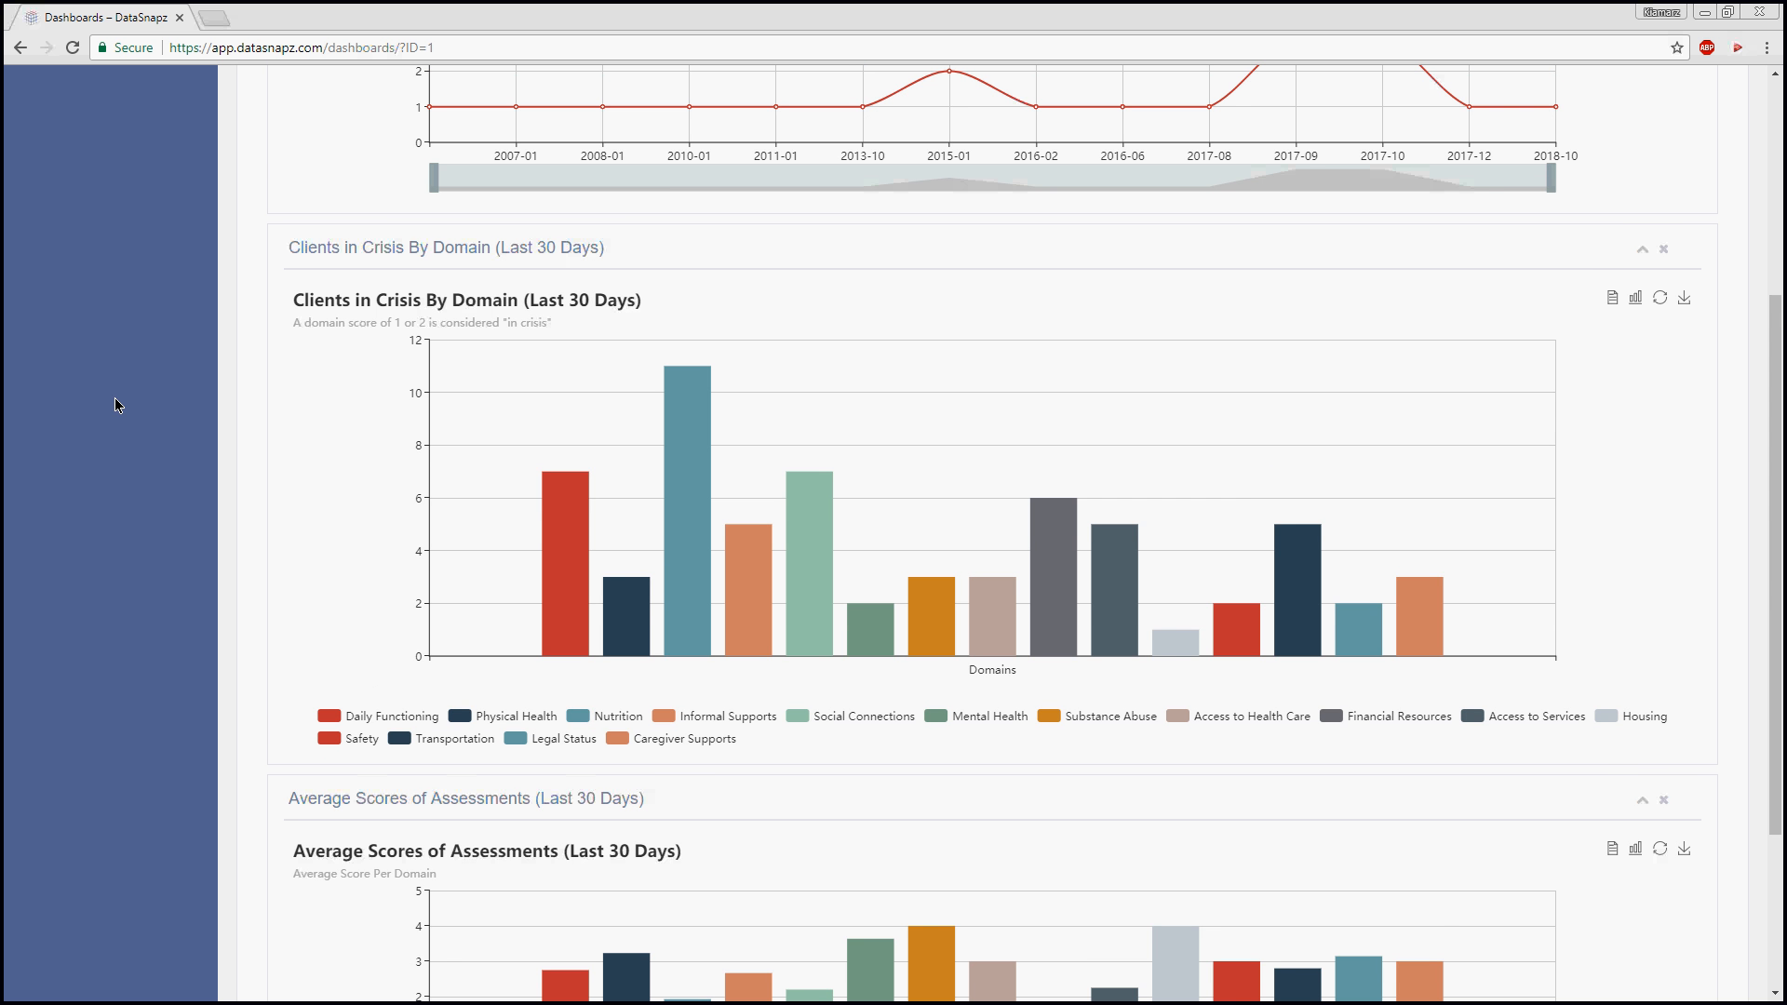
Browse the Lookup & Edit, Reports and Add Data menus, then open Add Data > Client
scroll(120, 411, "up", 4)
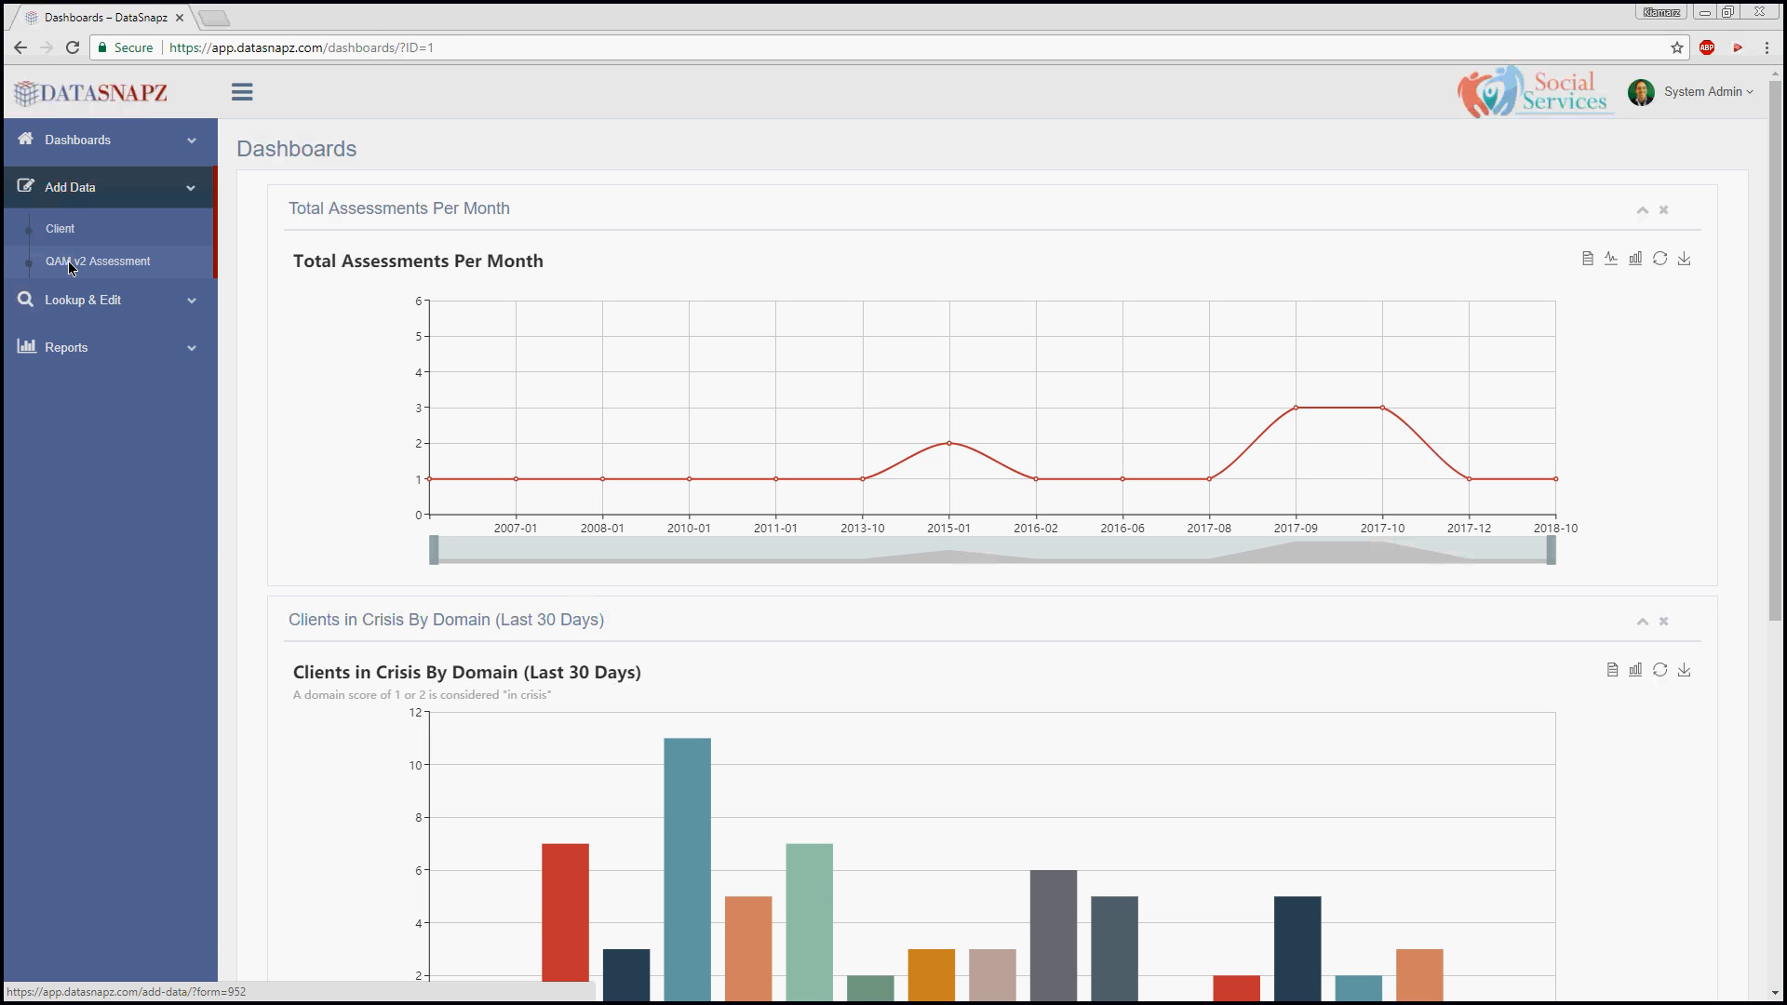
left_click(70, 300)
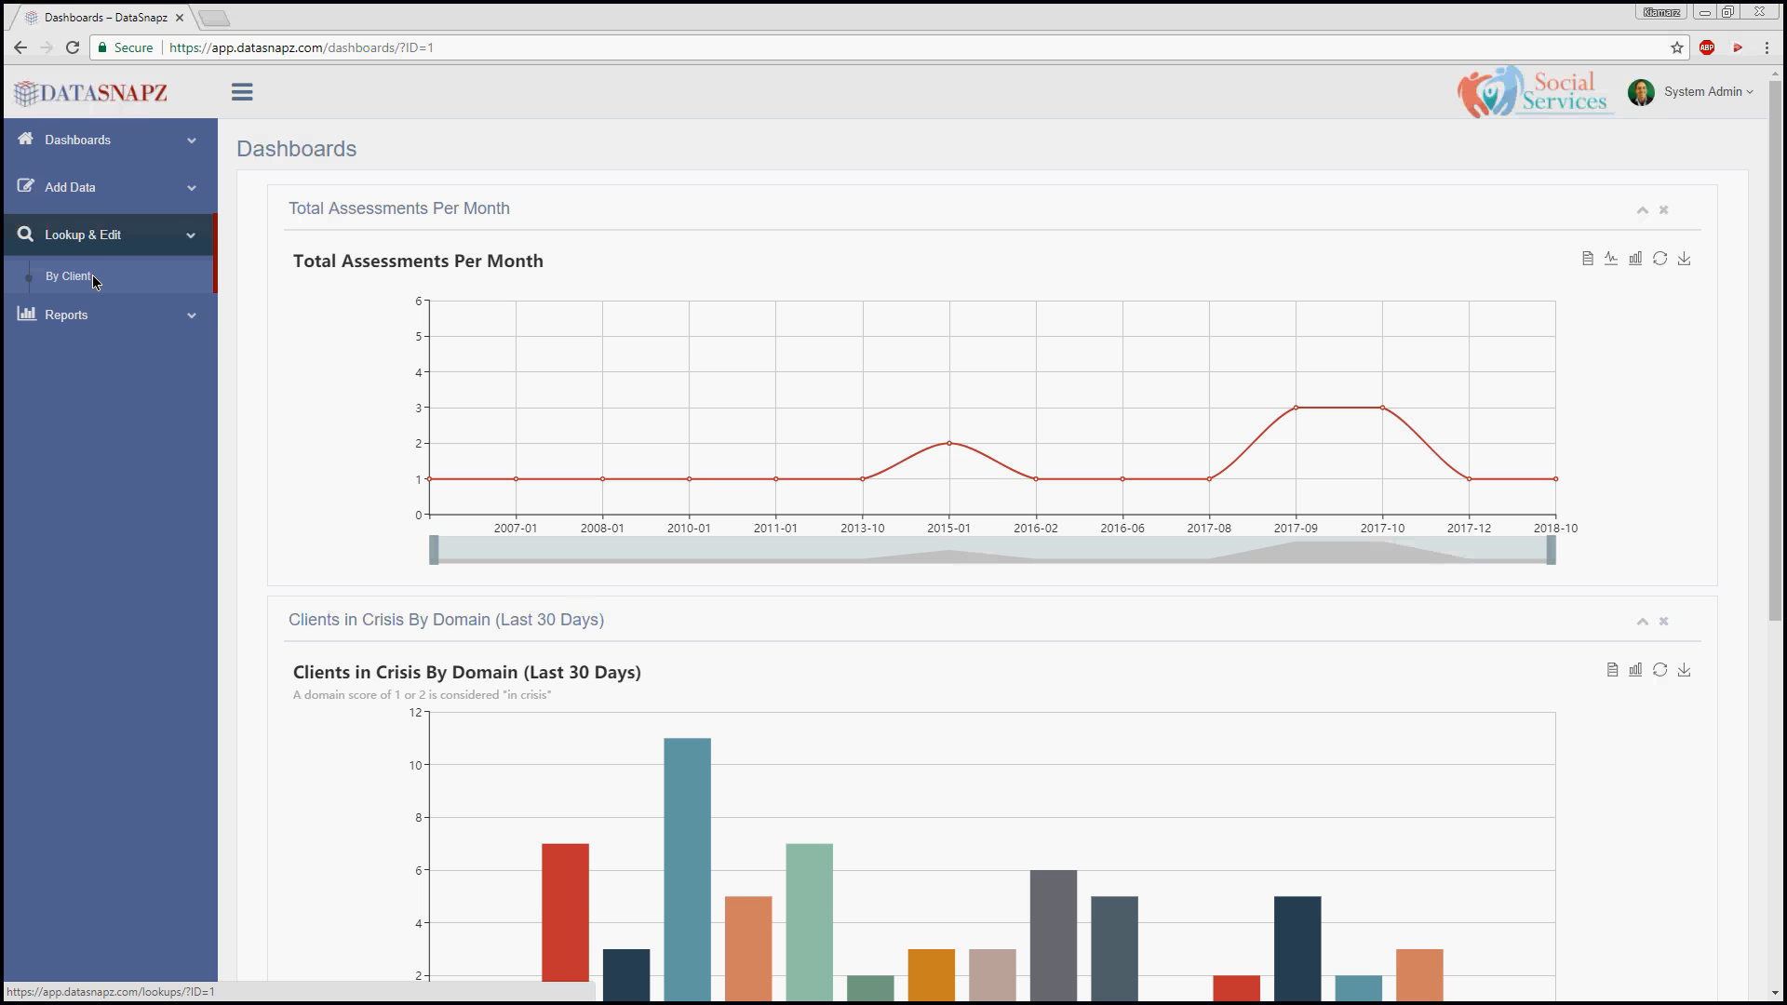
left_click(72, 320)
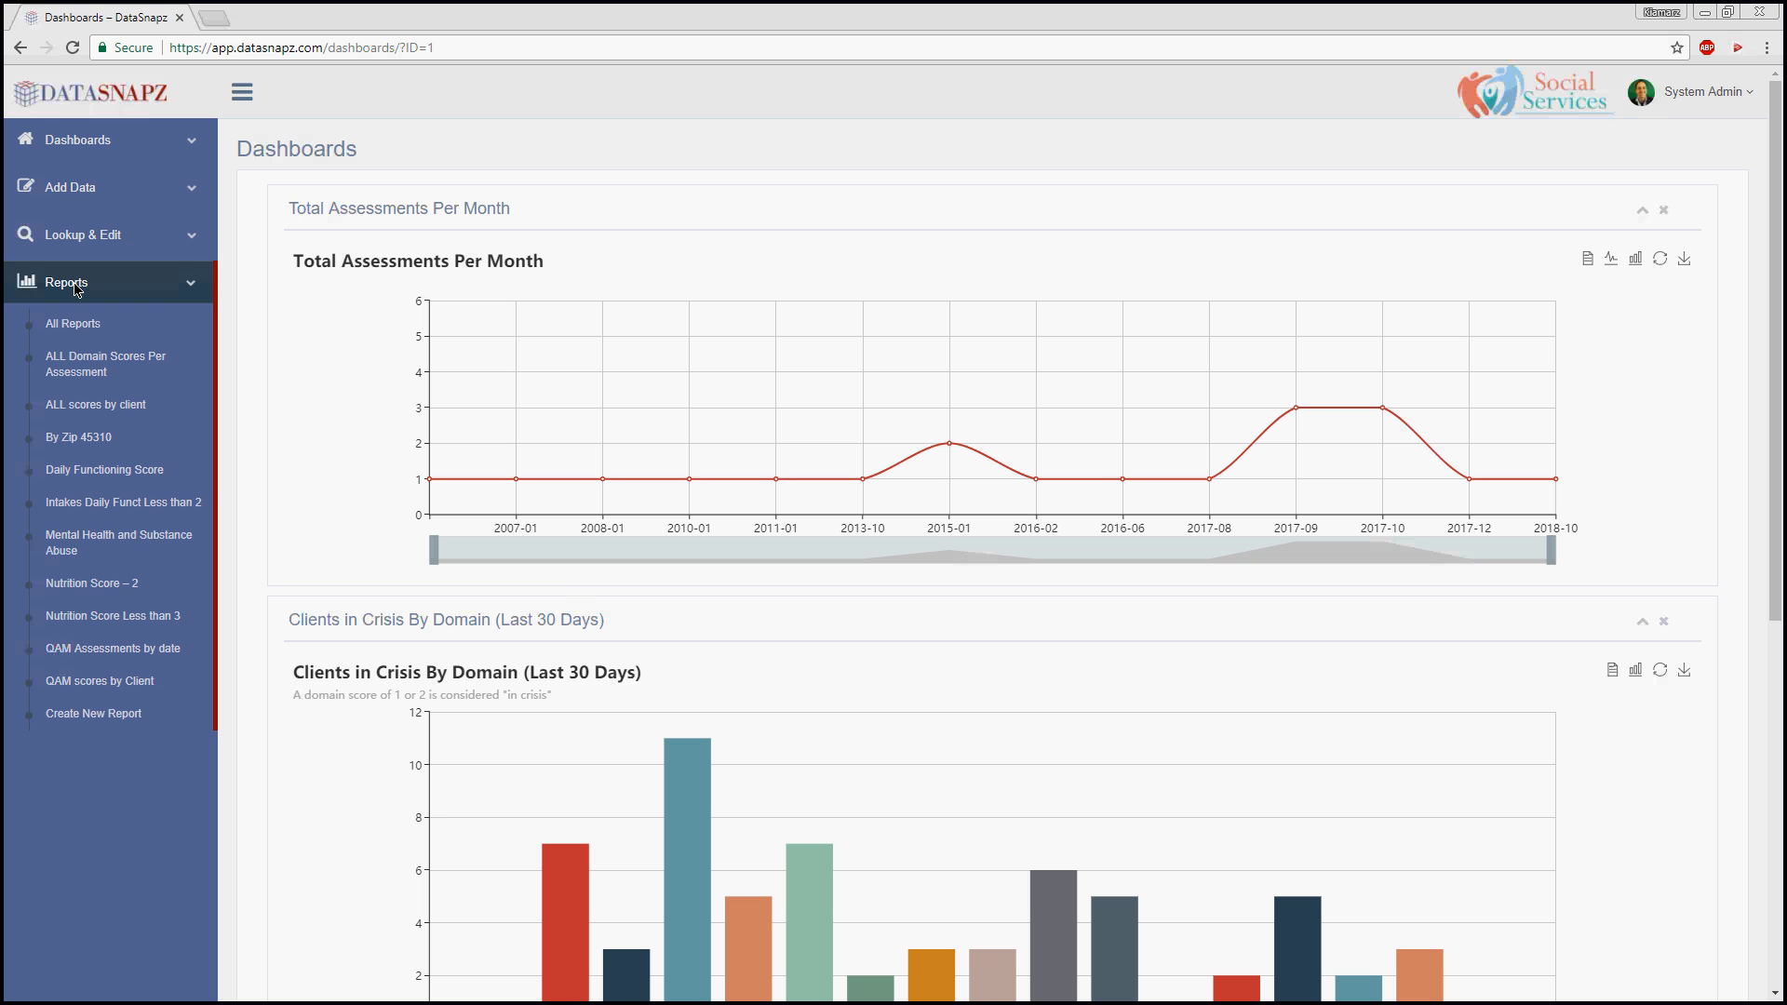
left_click(78, 283)
left_click(69, 187)
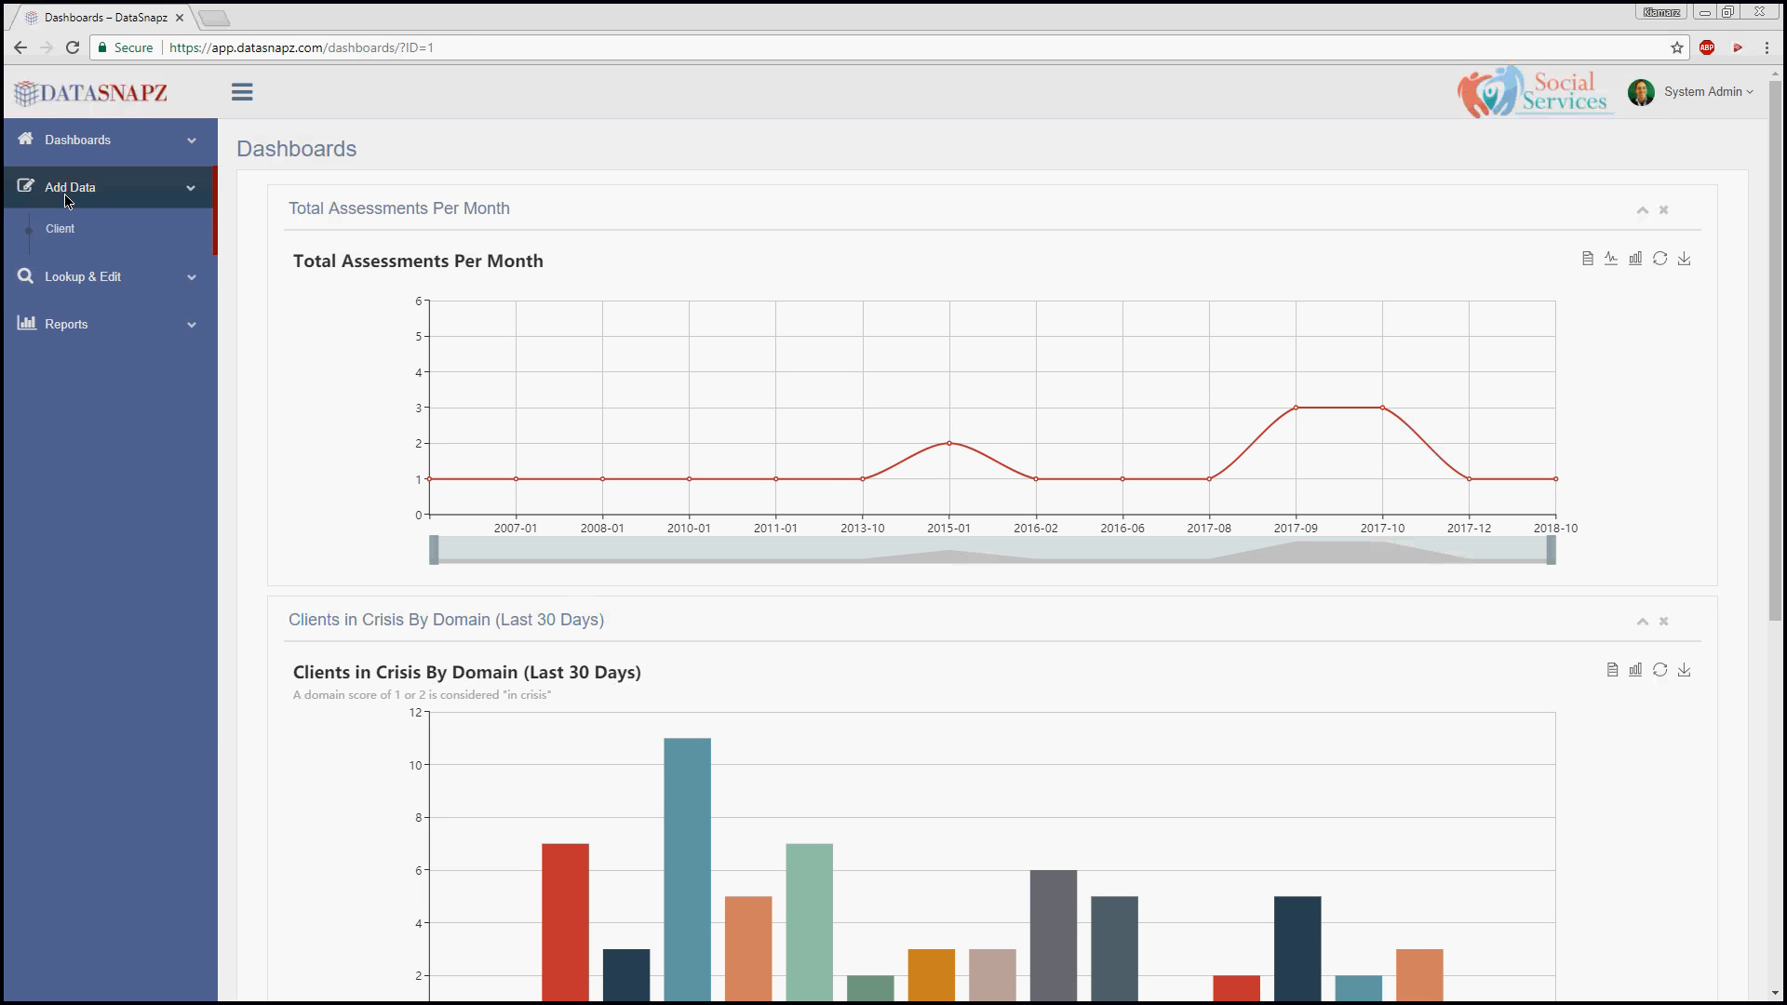
left_click(61, 232)
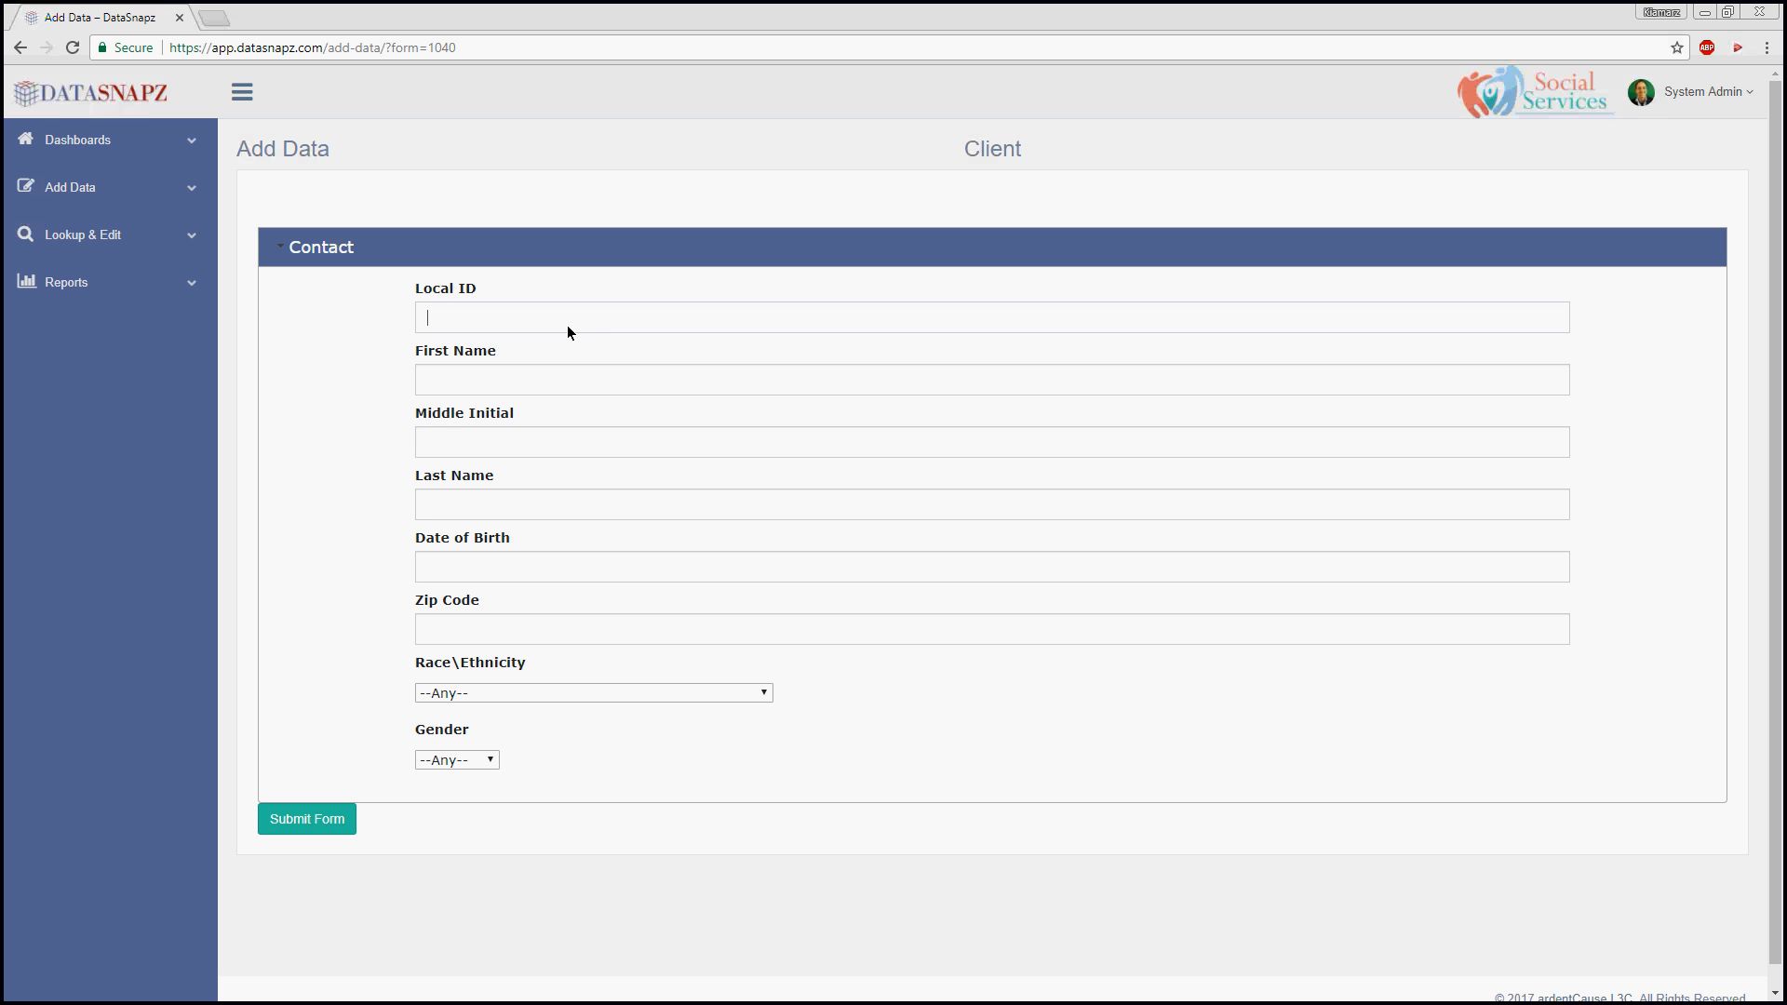
Enter 1952/11/12 as the client's Date of Birth
left_click(568, 565)
left_click(679, 637)
left_click(512, 572)
type("1952/11/12")
key("BackSpace")
type("12")
left_click(496, 633)
Enter the client's Local ID and leave the form unsubmitted for the Overview dashboard
left_click(546, 330)
type("Hyi80904")
left_click(77, 130)
left_click(72, 179)
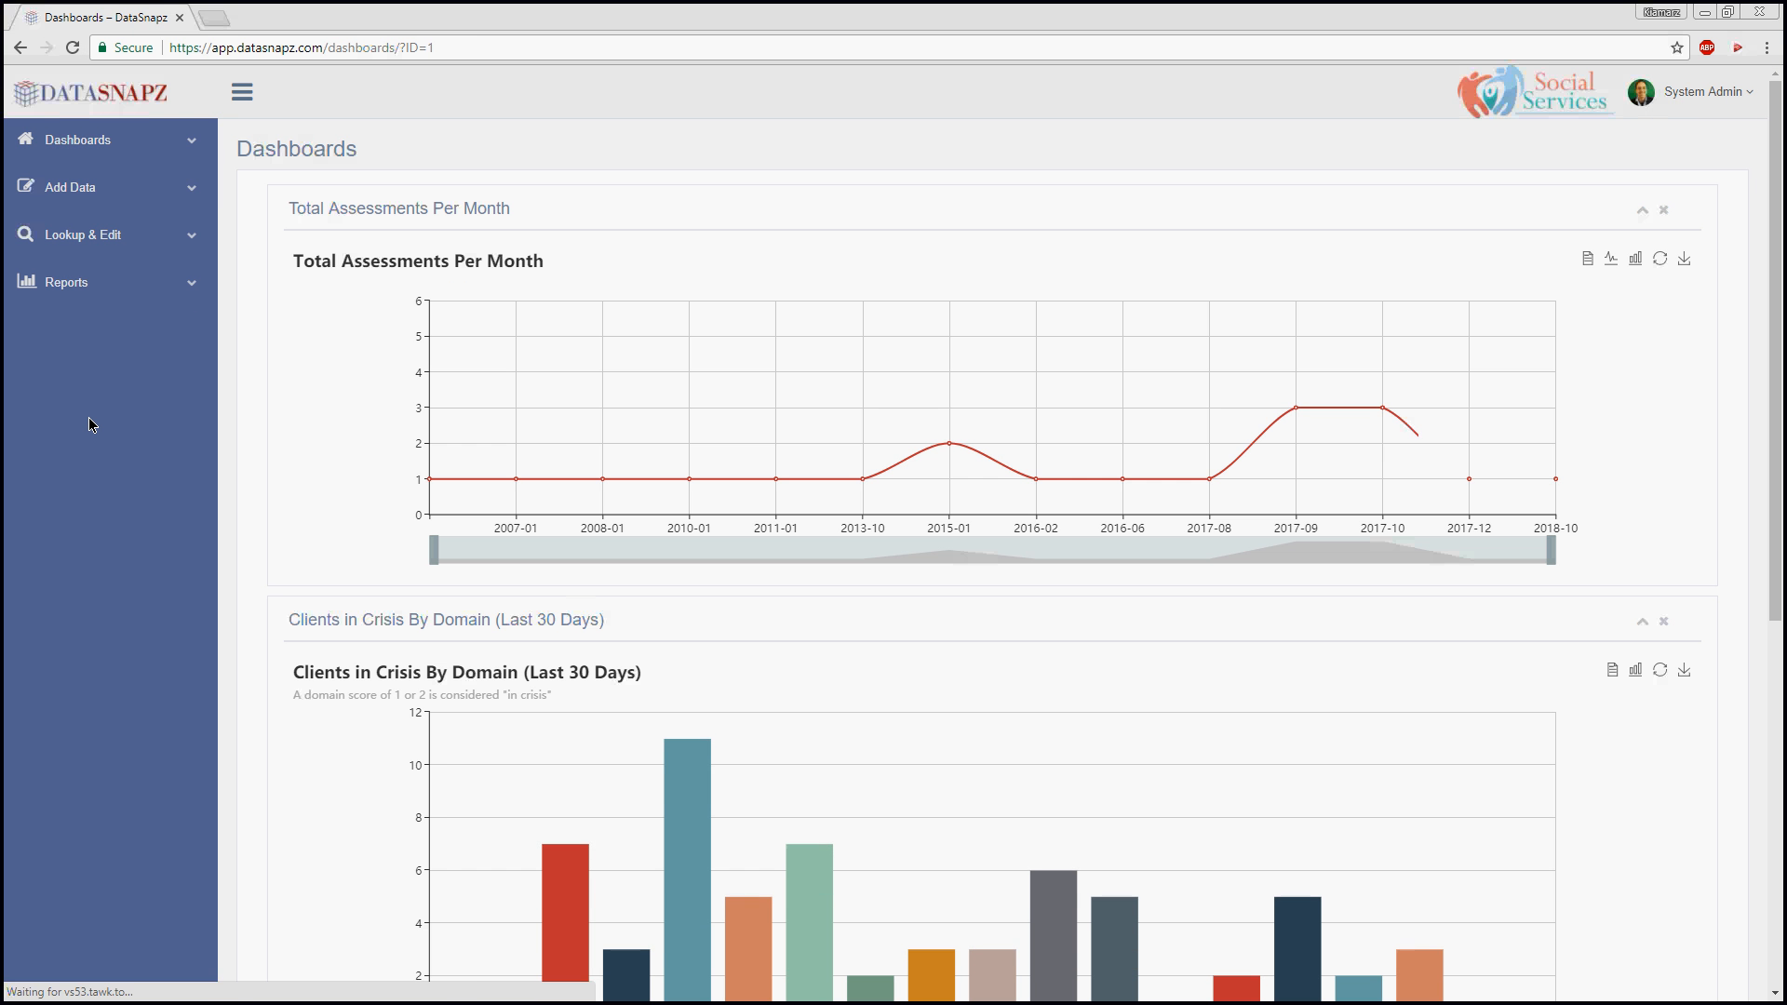
Reopen Add Data > Client to bring back the draft with its Local ID and birth date
left_click(72, 191)
left_click(72, 229)
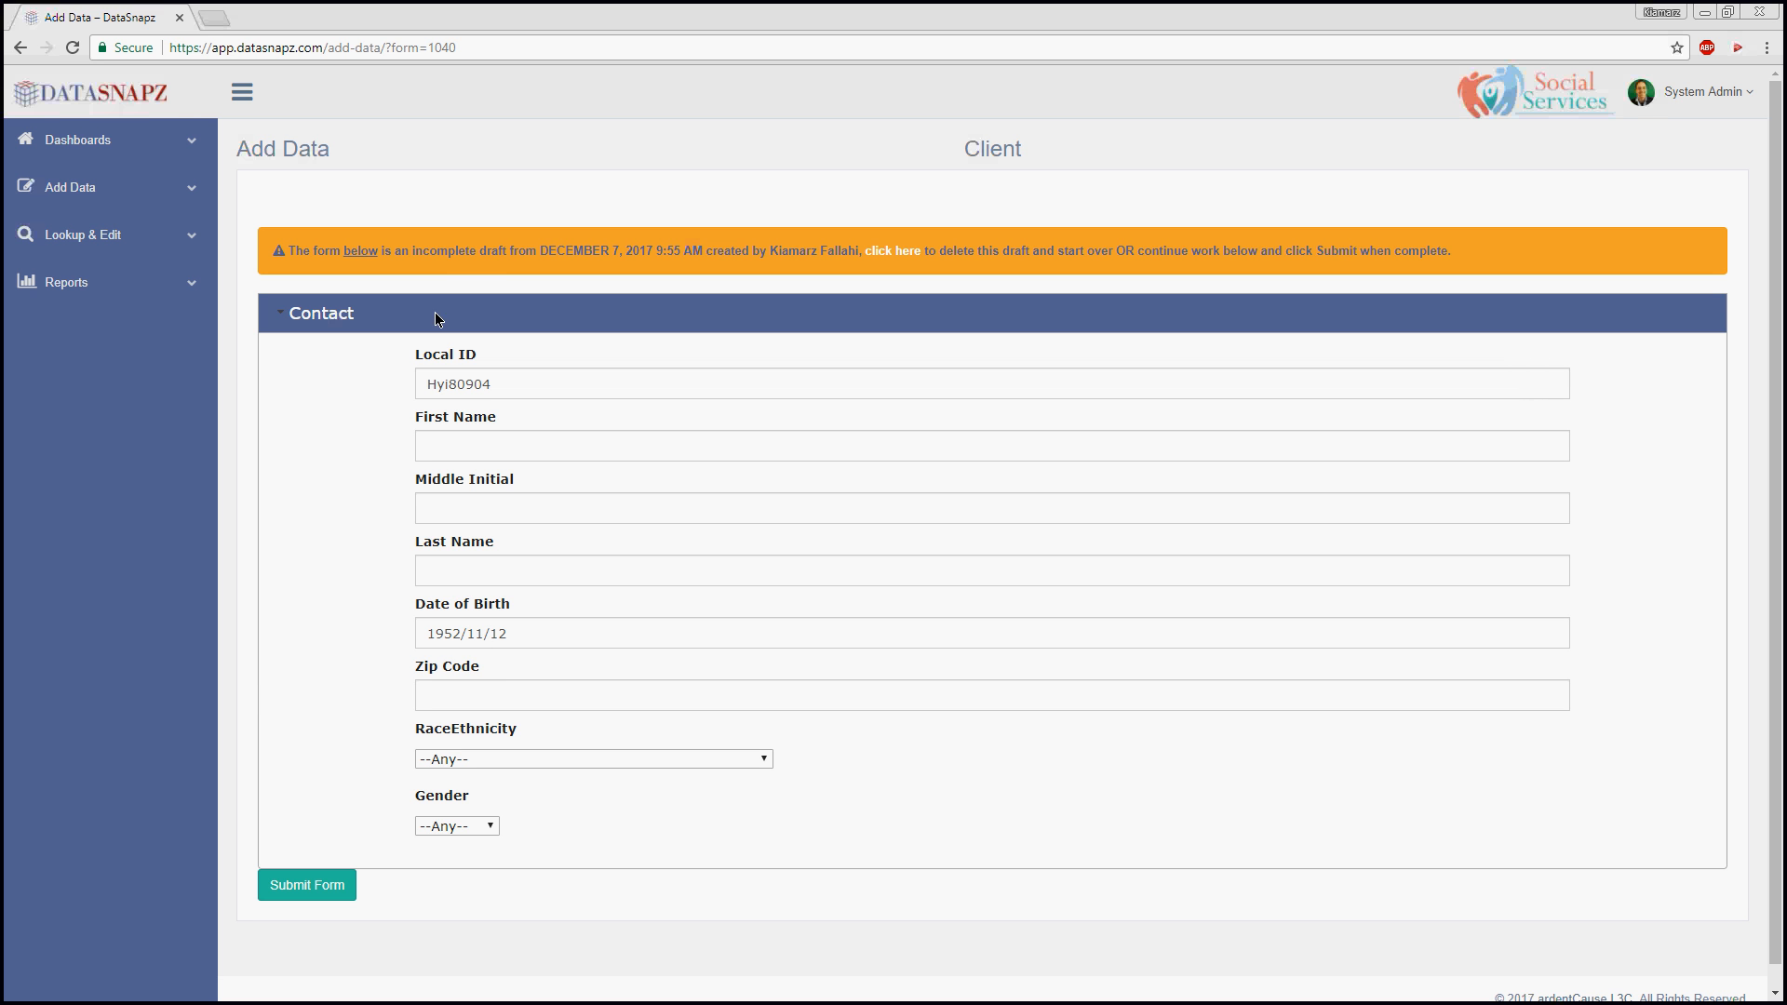
left_click(484, 268)
Open QAM v2 Assessment, expand Nutrition, Informal Supports, Social Connections, Access to Health Care, then Individual Lookup
left_click(101, 197)
left_click(60, 263)
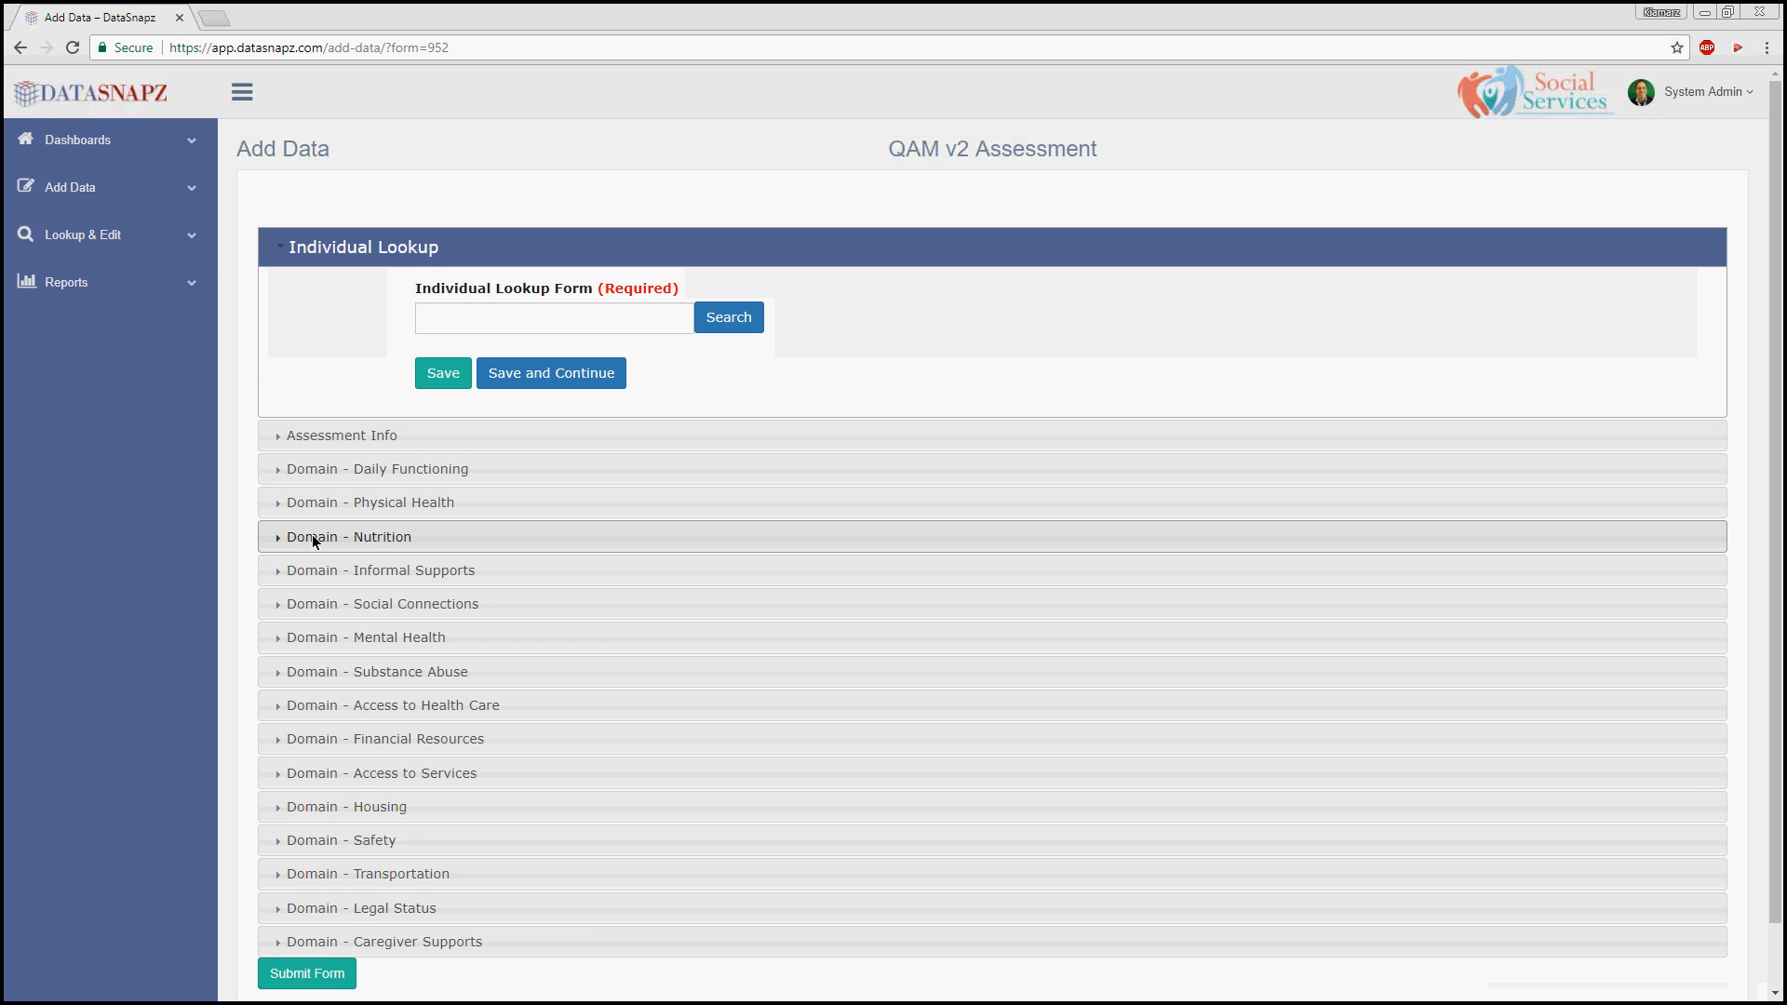
left_click(279, 536)
left_click(281, 629)
left_click(283, 703)
left_click(282, 768)
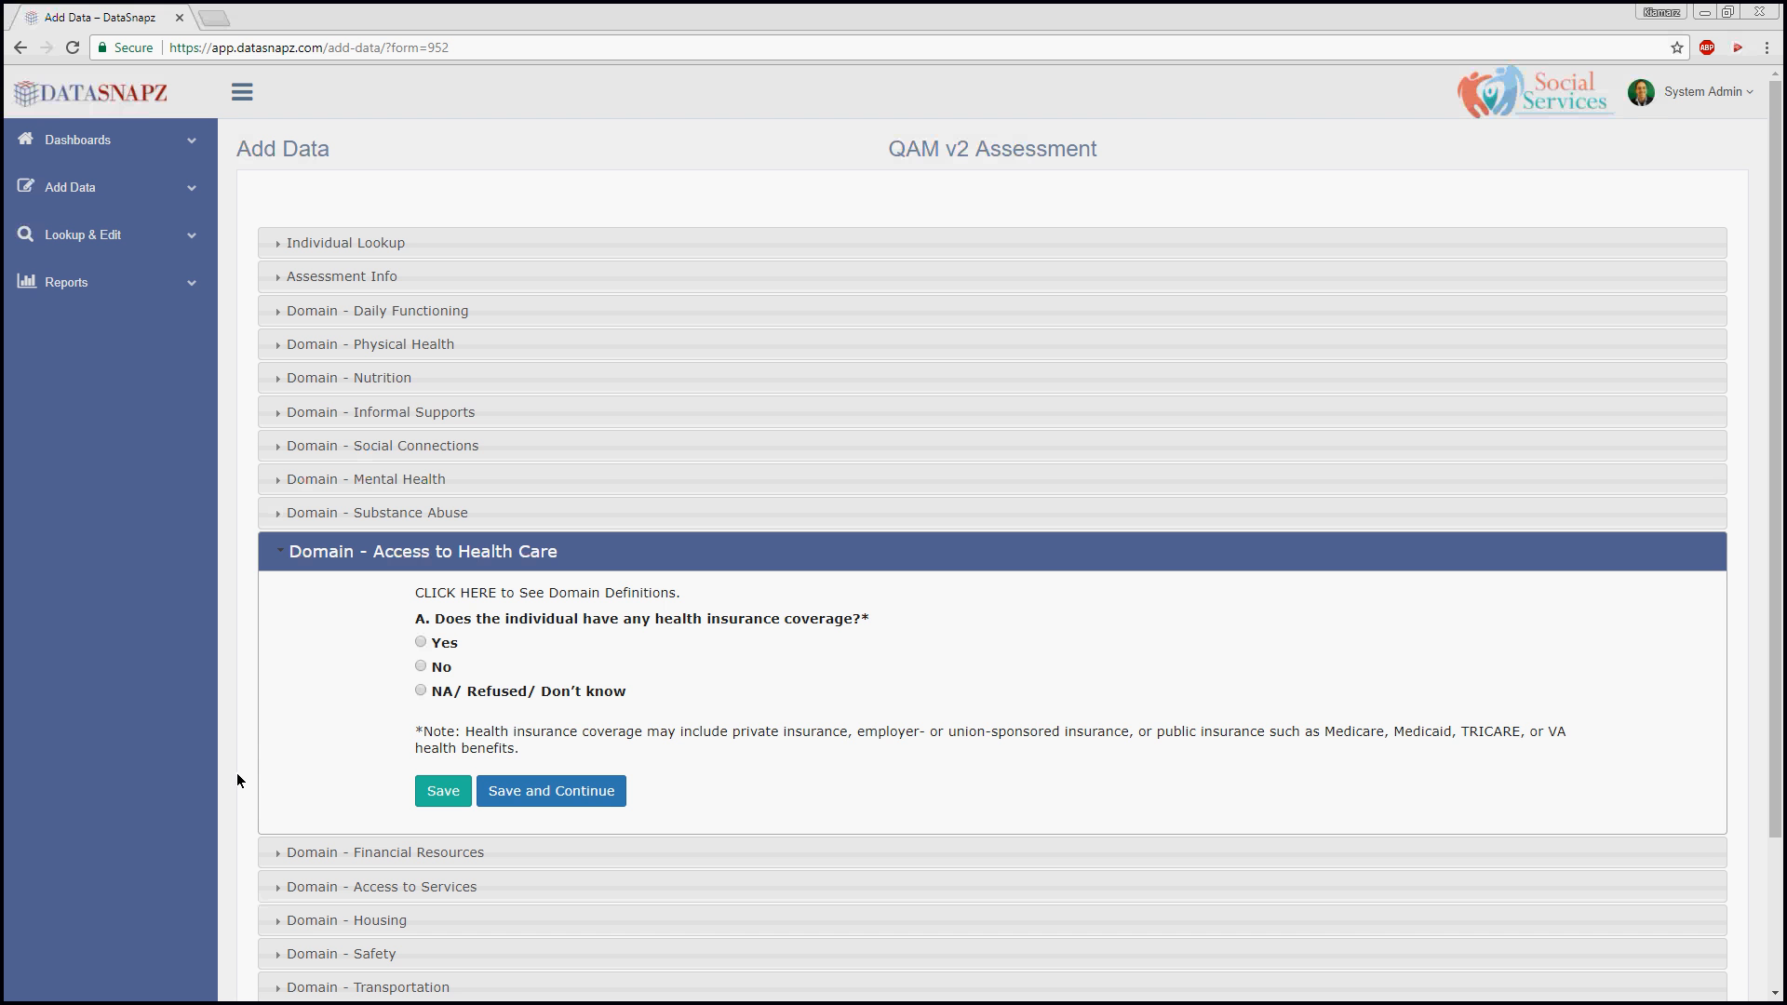
left_click(280, 244)
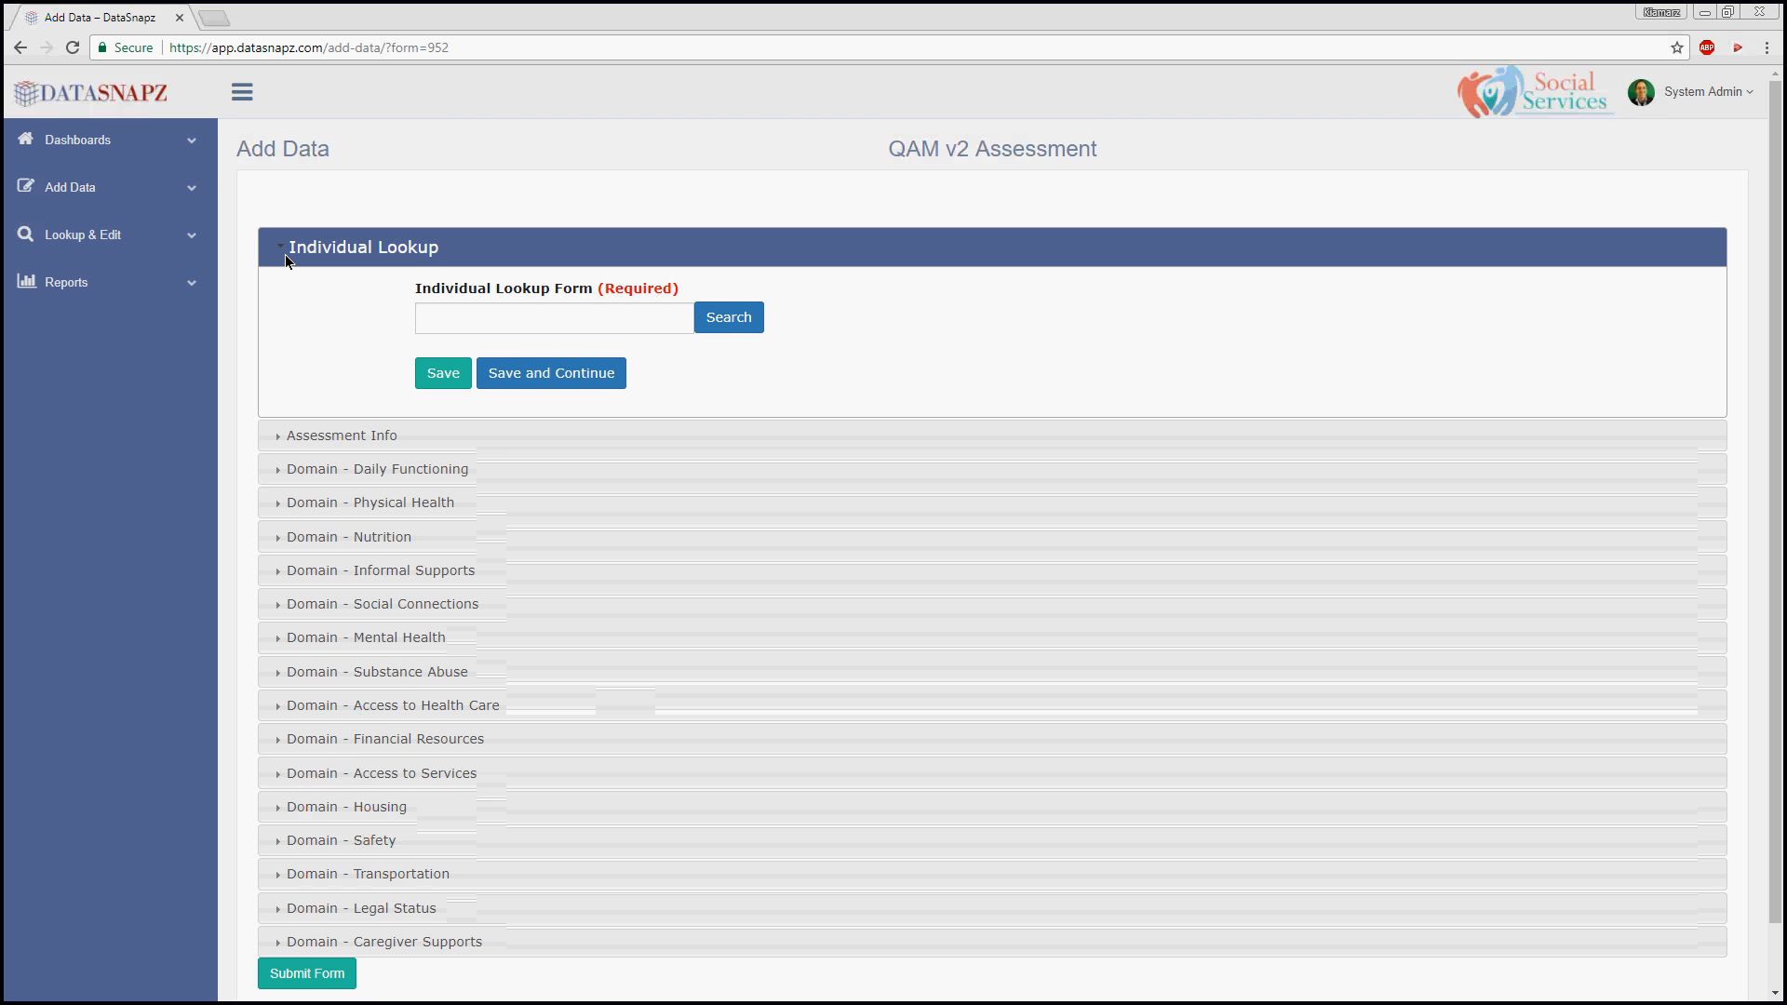
left_click(125, 194)
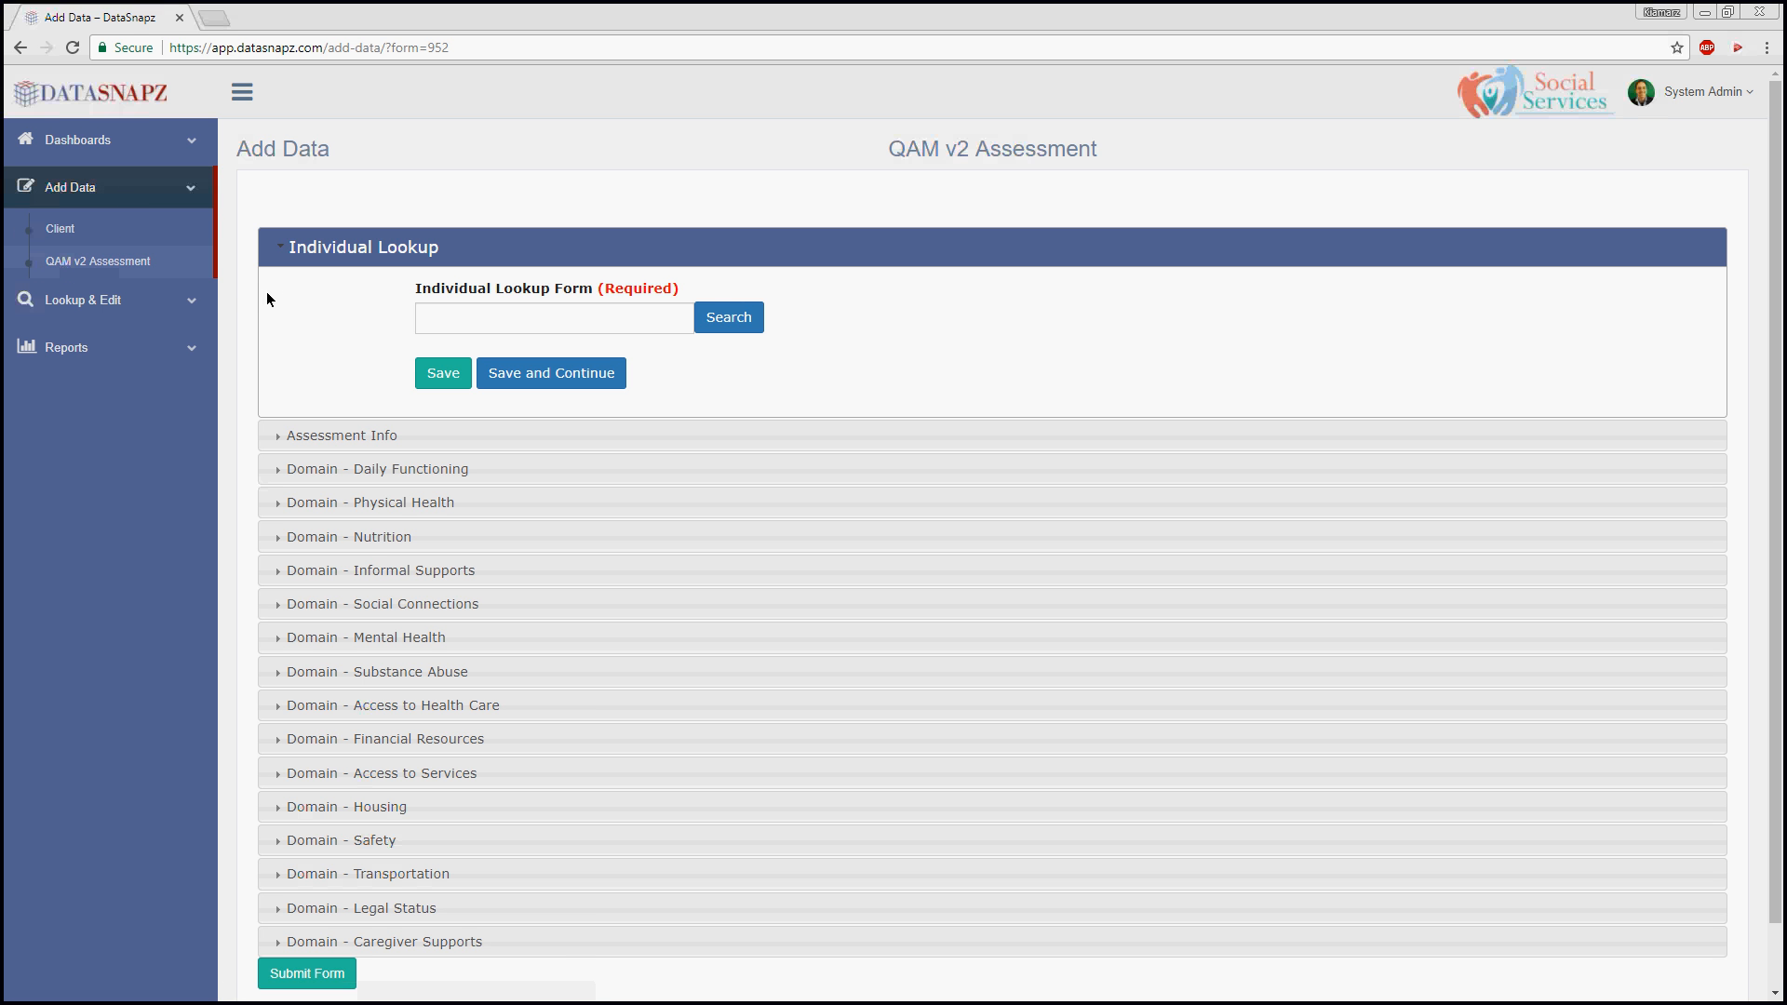
Search Individual Lookup by the client's first name, fixing a misspelled term, to get one match
left_click(730, 318)
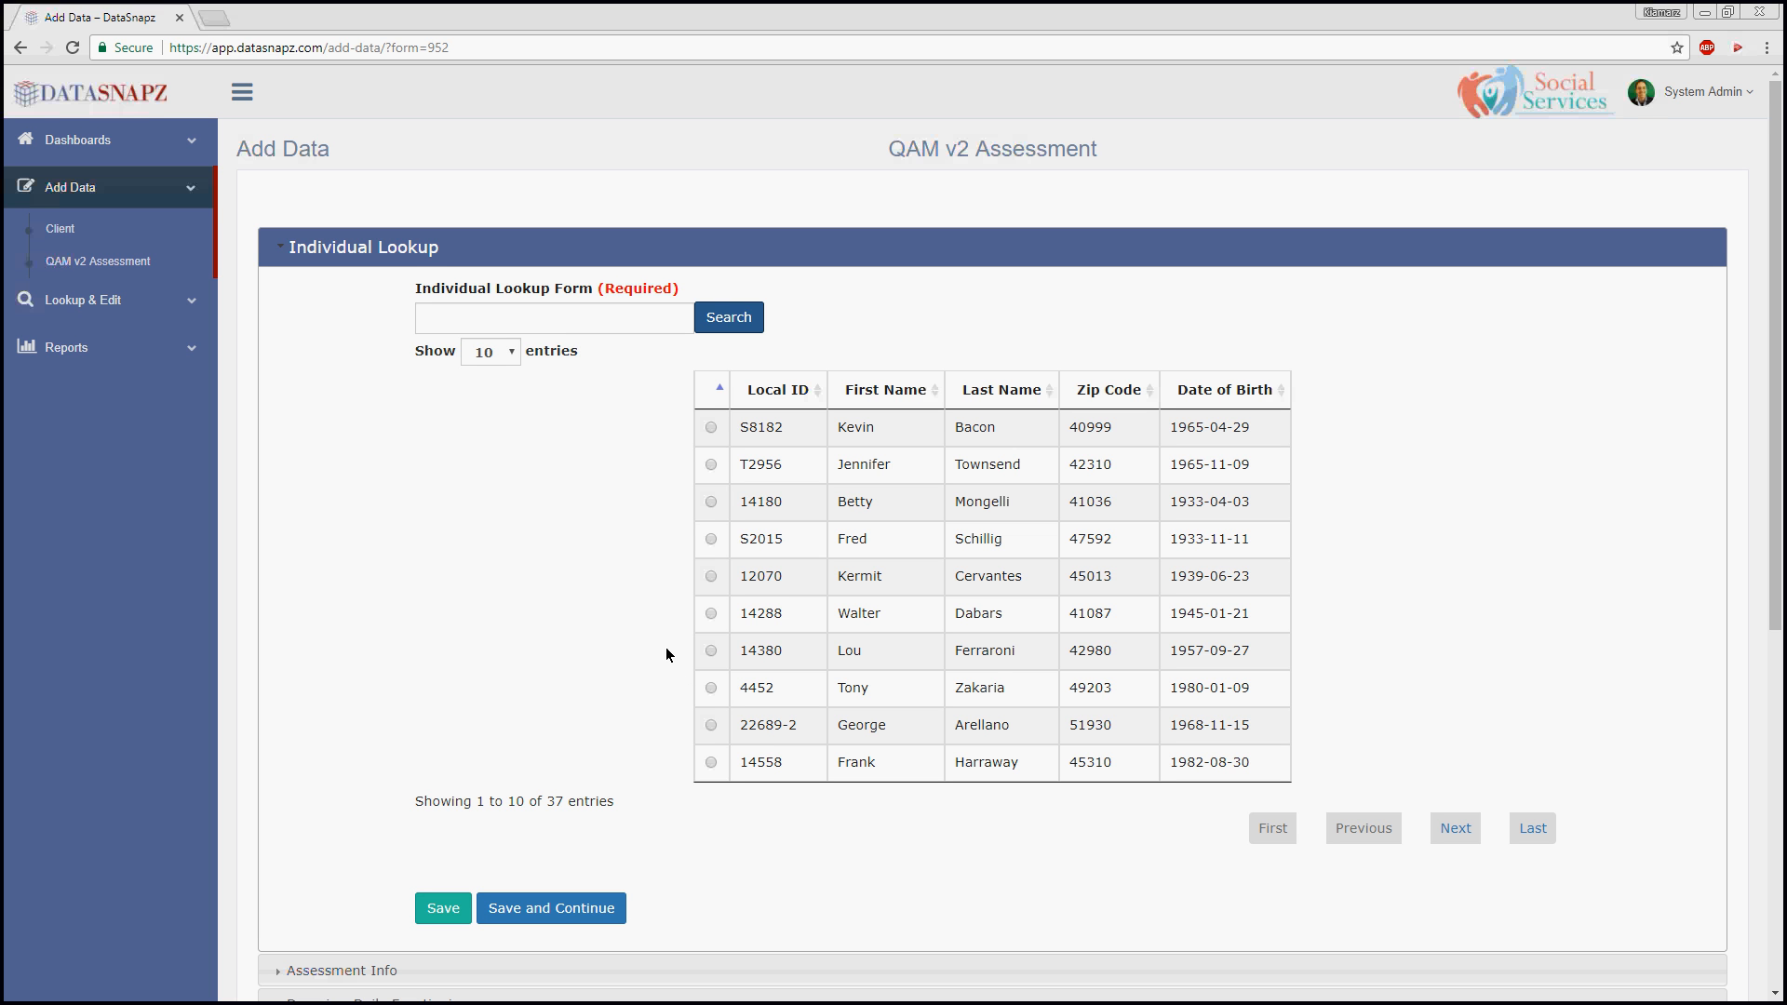
left_click(510, 359)
left_click(510, 359)
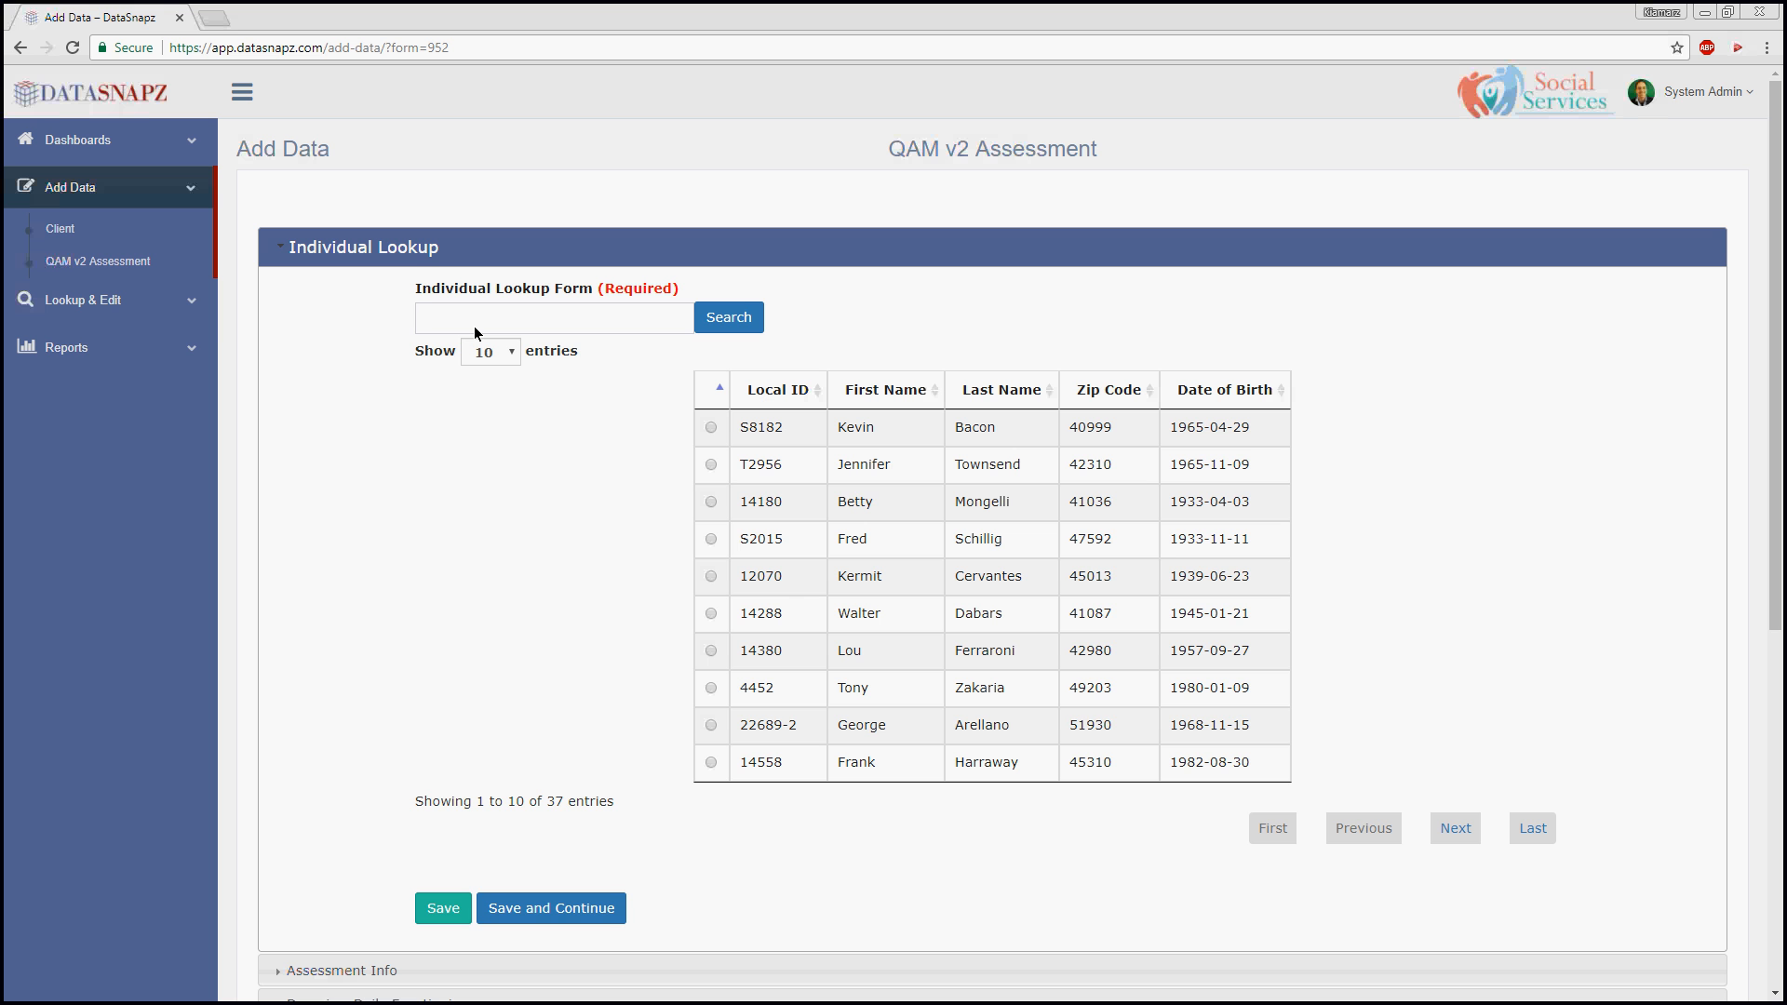
type("jenn")
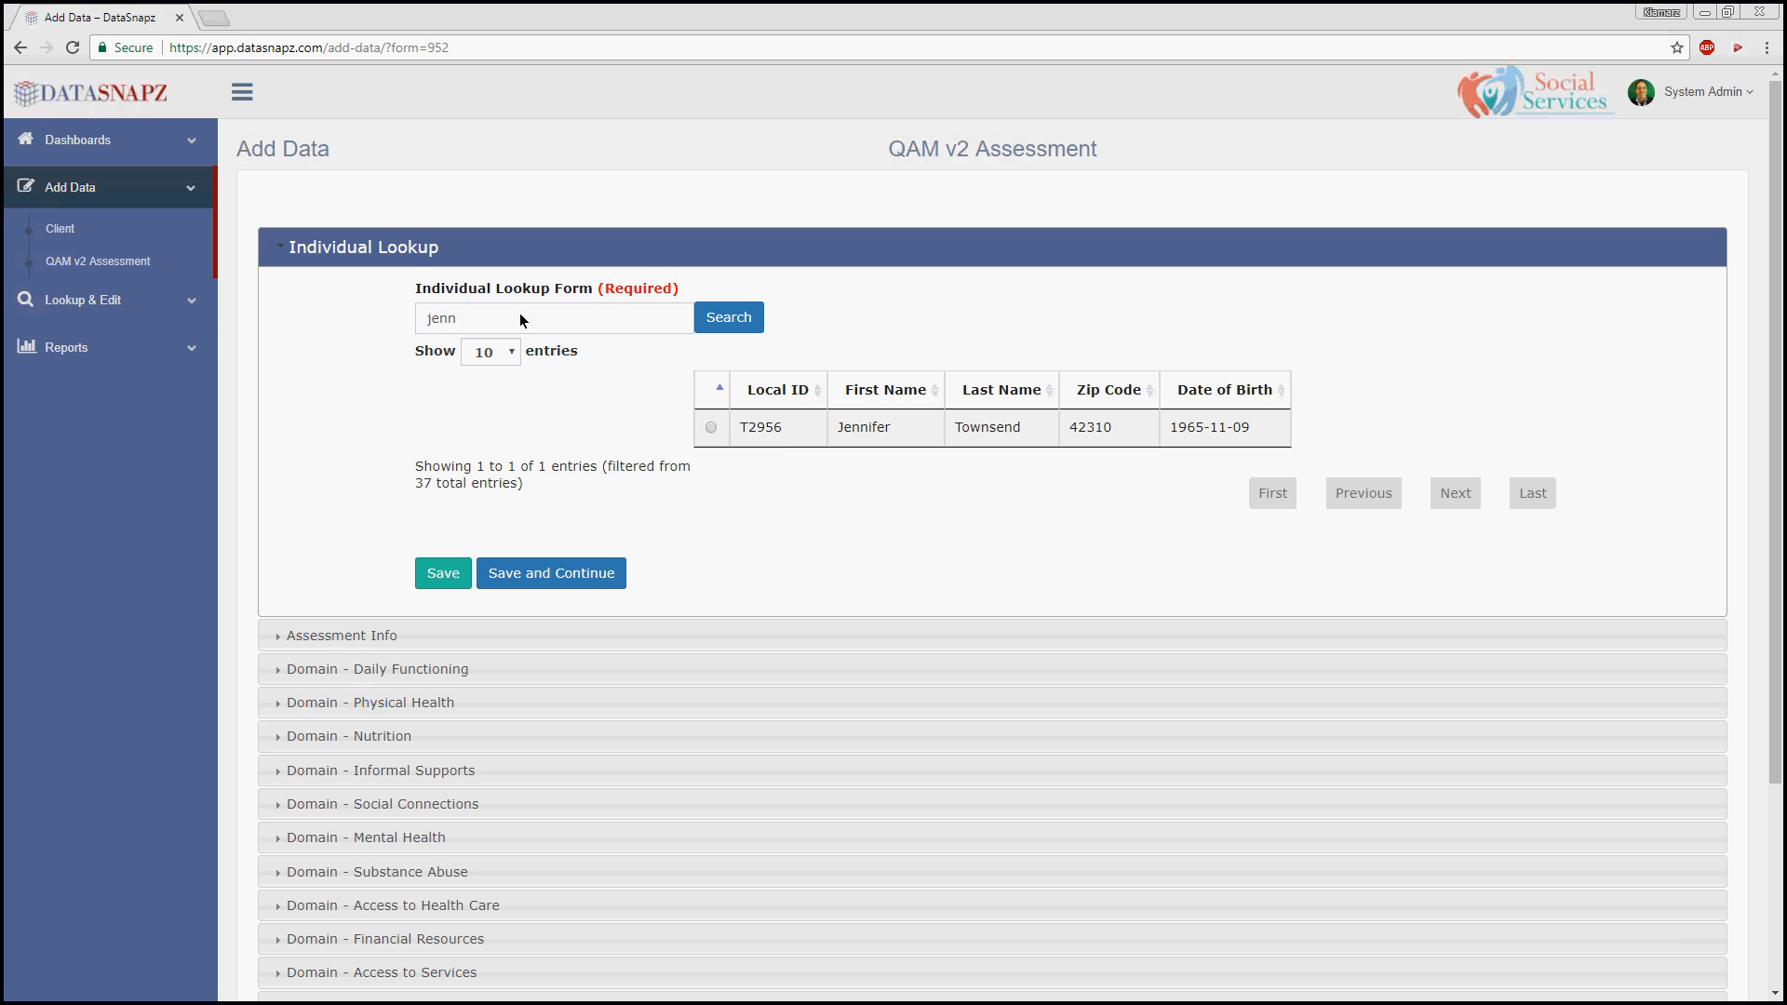
left_click_drag(638, 317, 396, 313)
key("BackSpace")
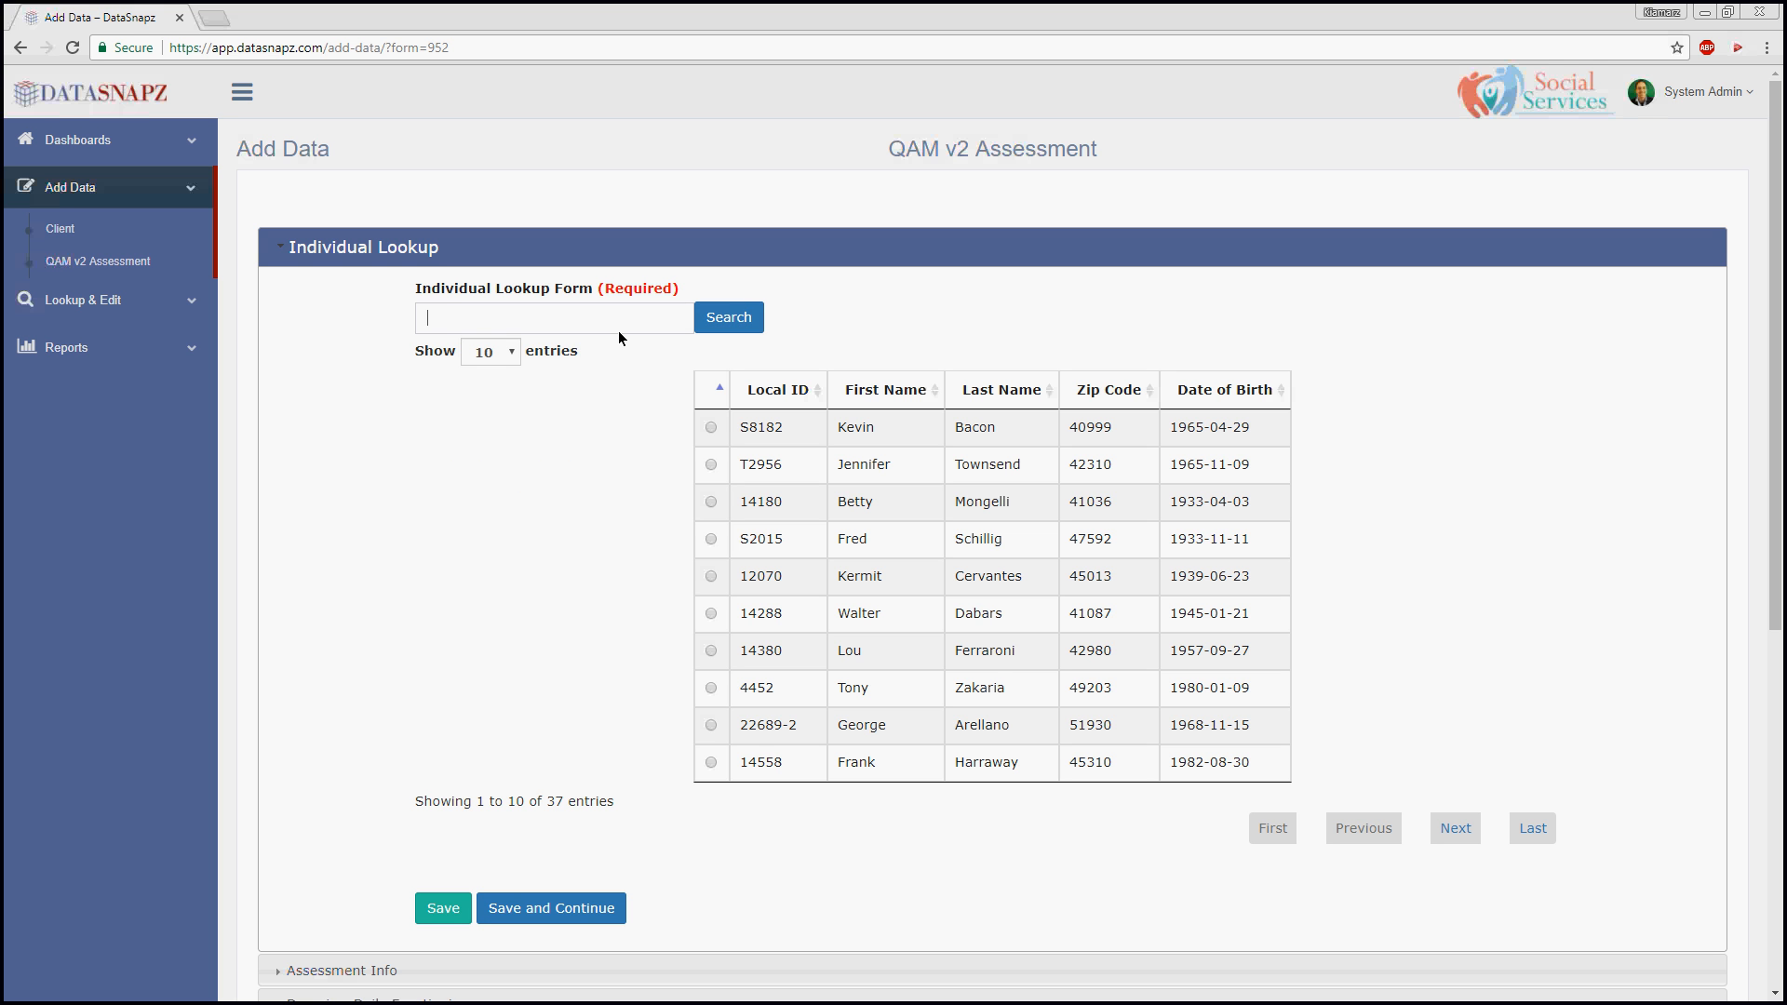
type("be")
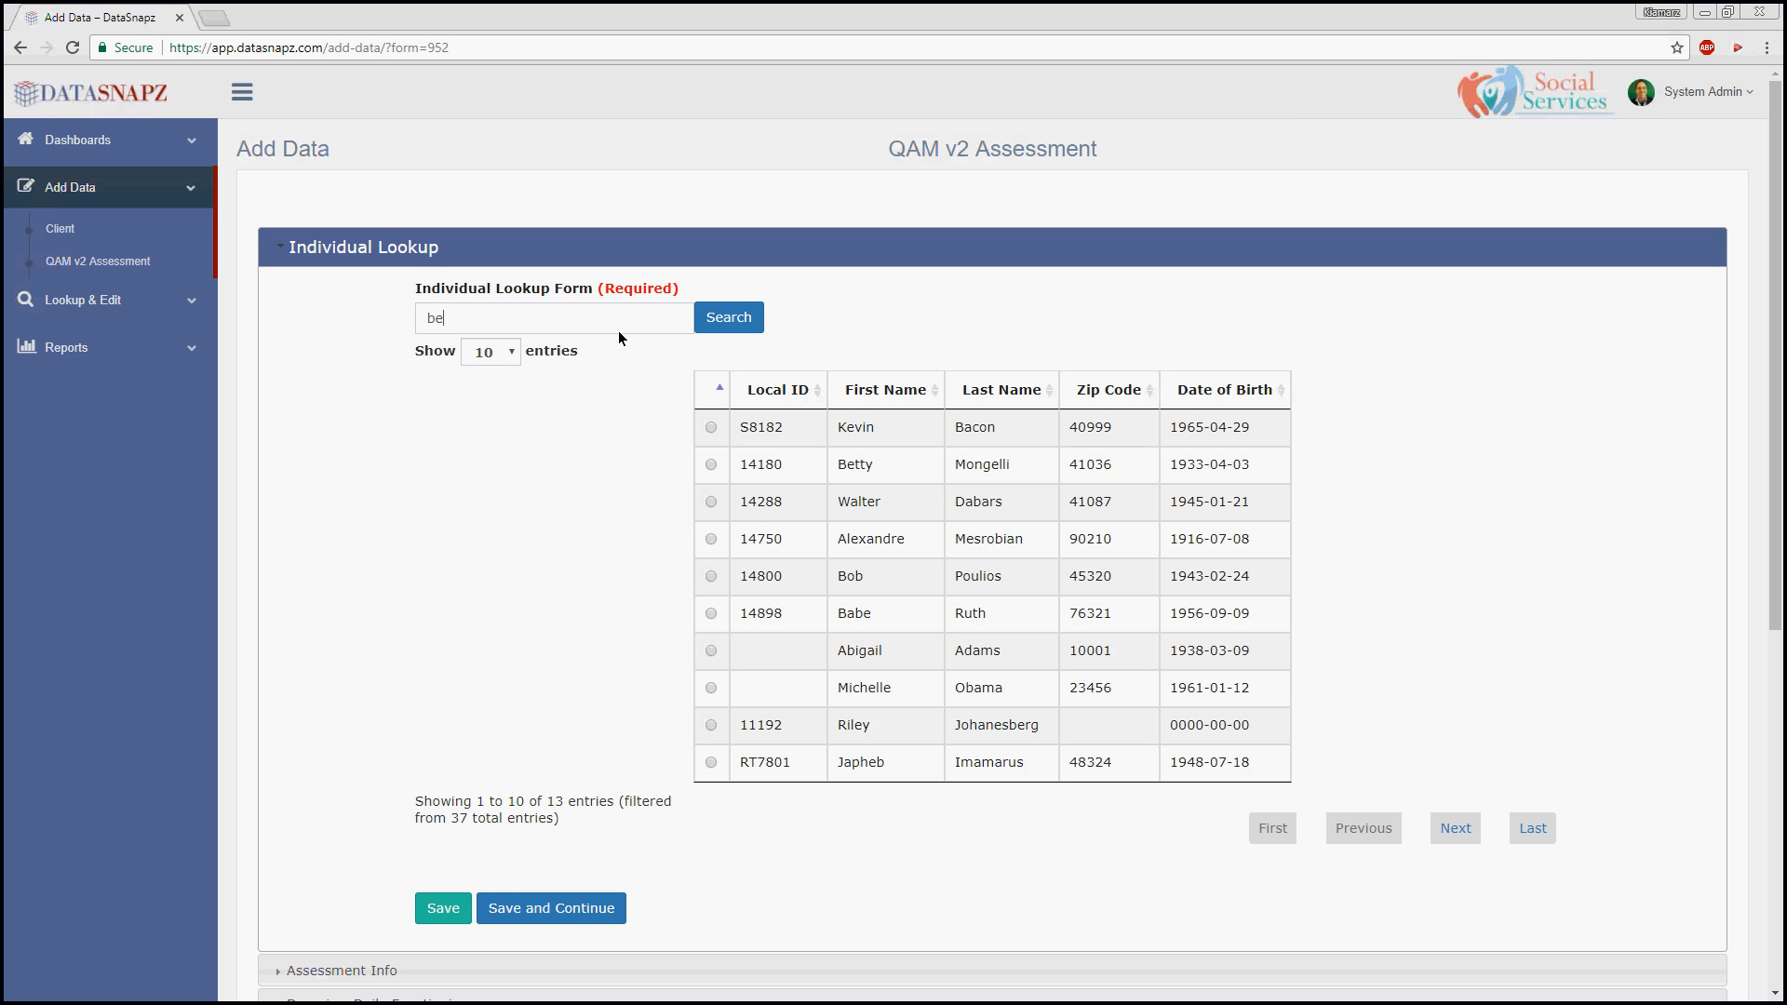
type("ttr")
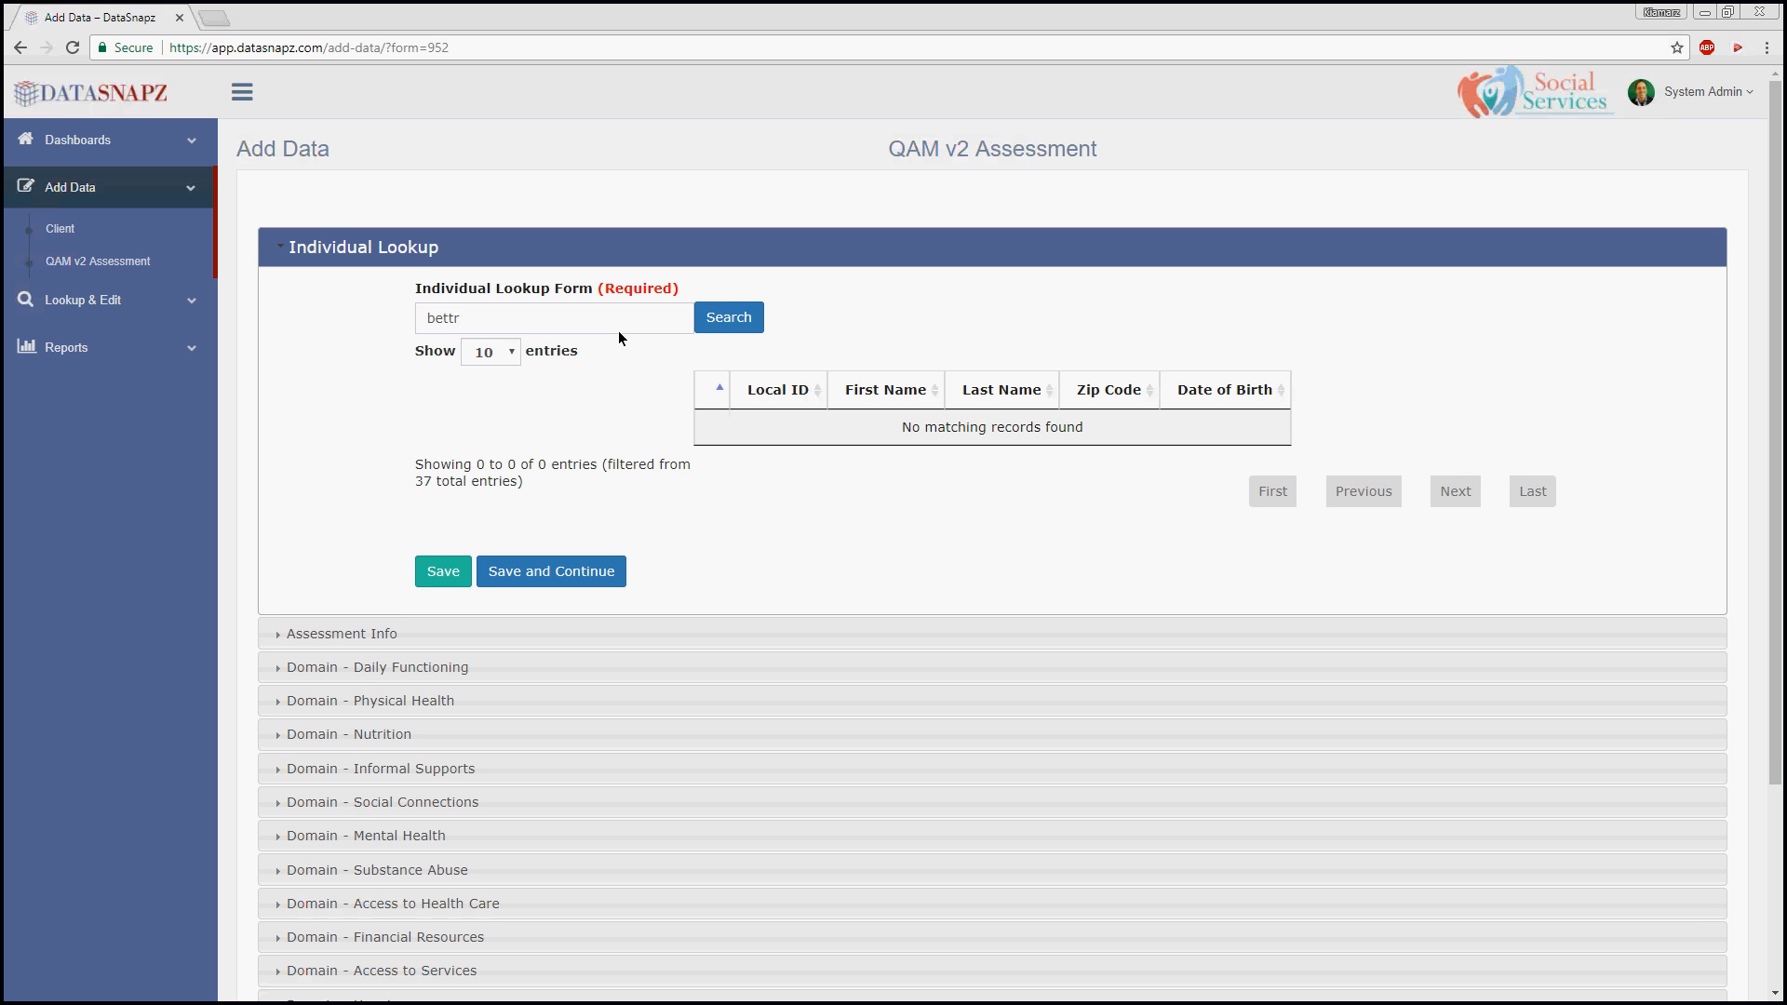
key("BackSpace")
type("y")
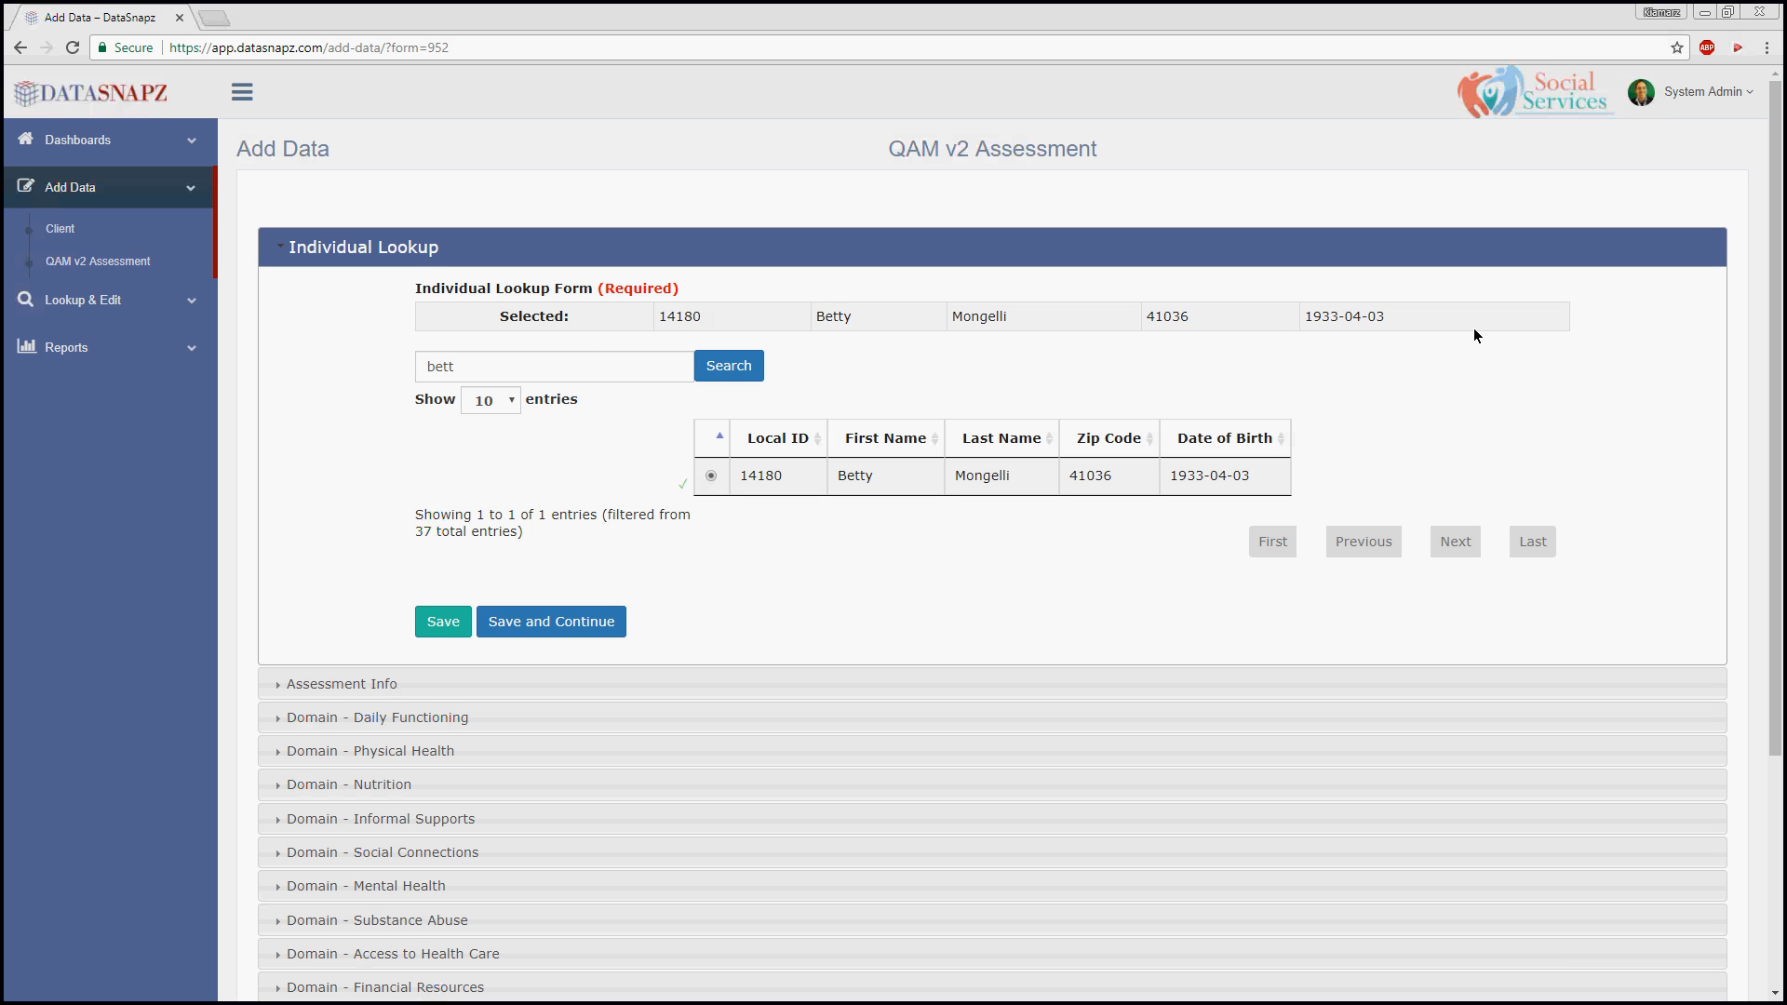
Save the client, then date the assessment 2017/12/01 with Rating Type Review and continue
left_click(529, 623)
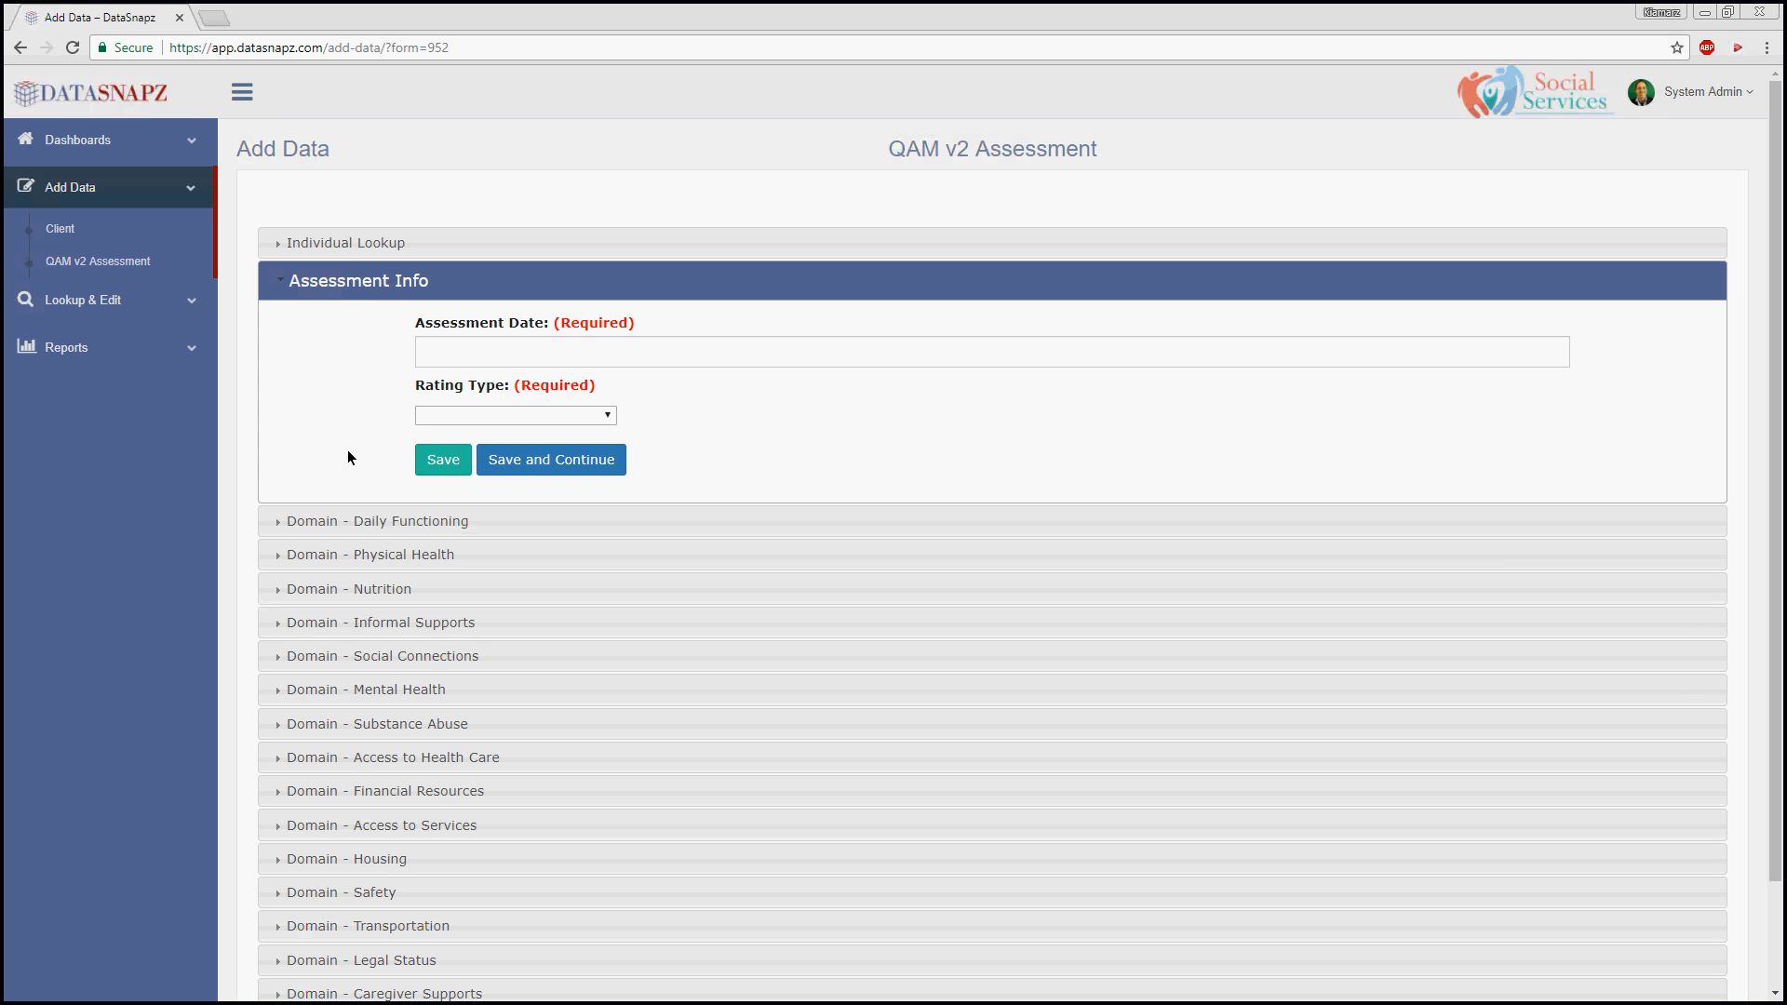
left_click(510, 355)
type("2017/12/01")
left_click(437, 418)
left_click(426, 473)
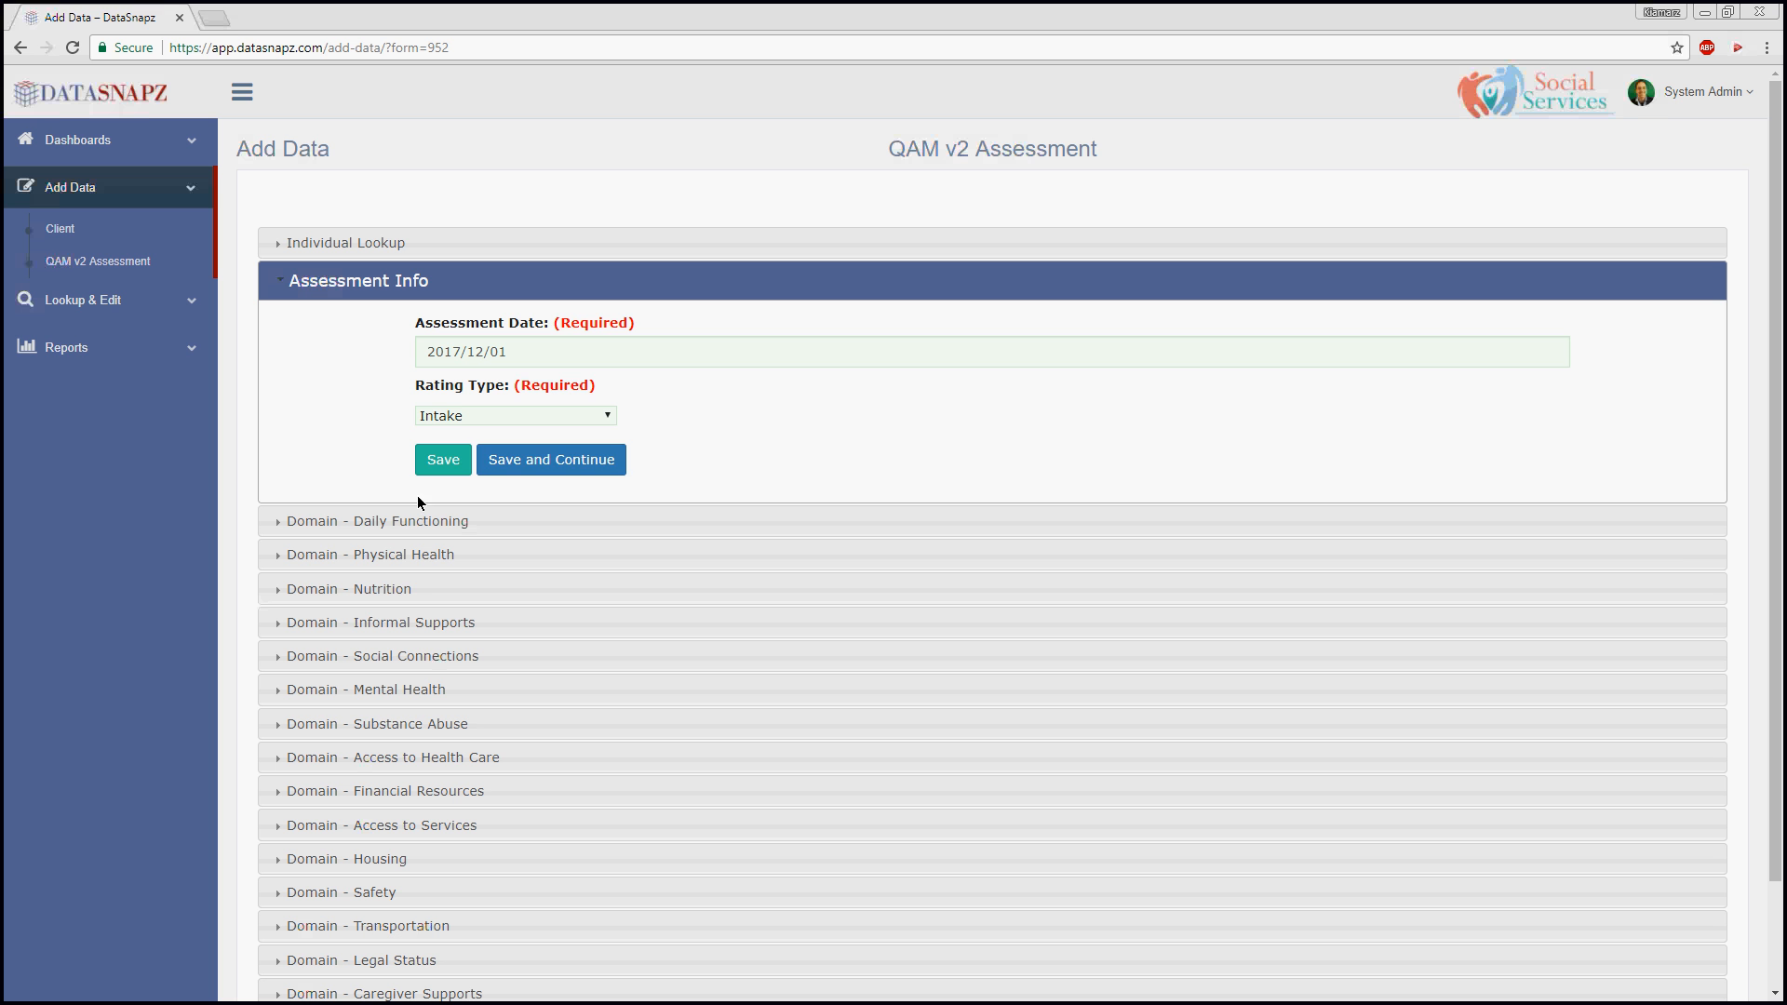
left_click(485, 416)
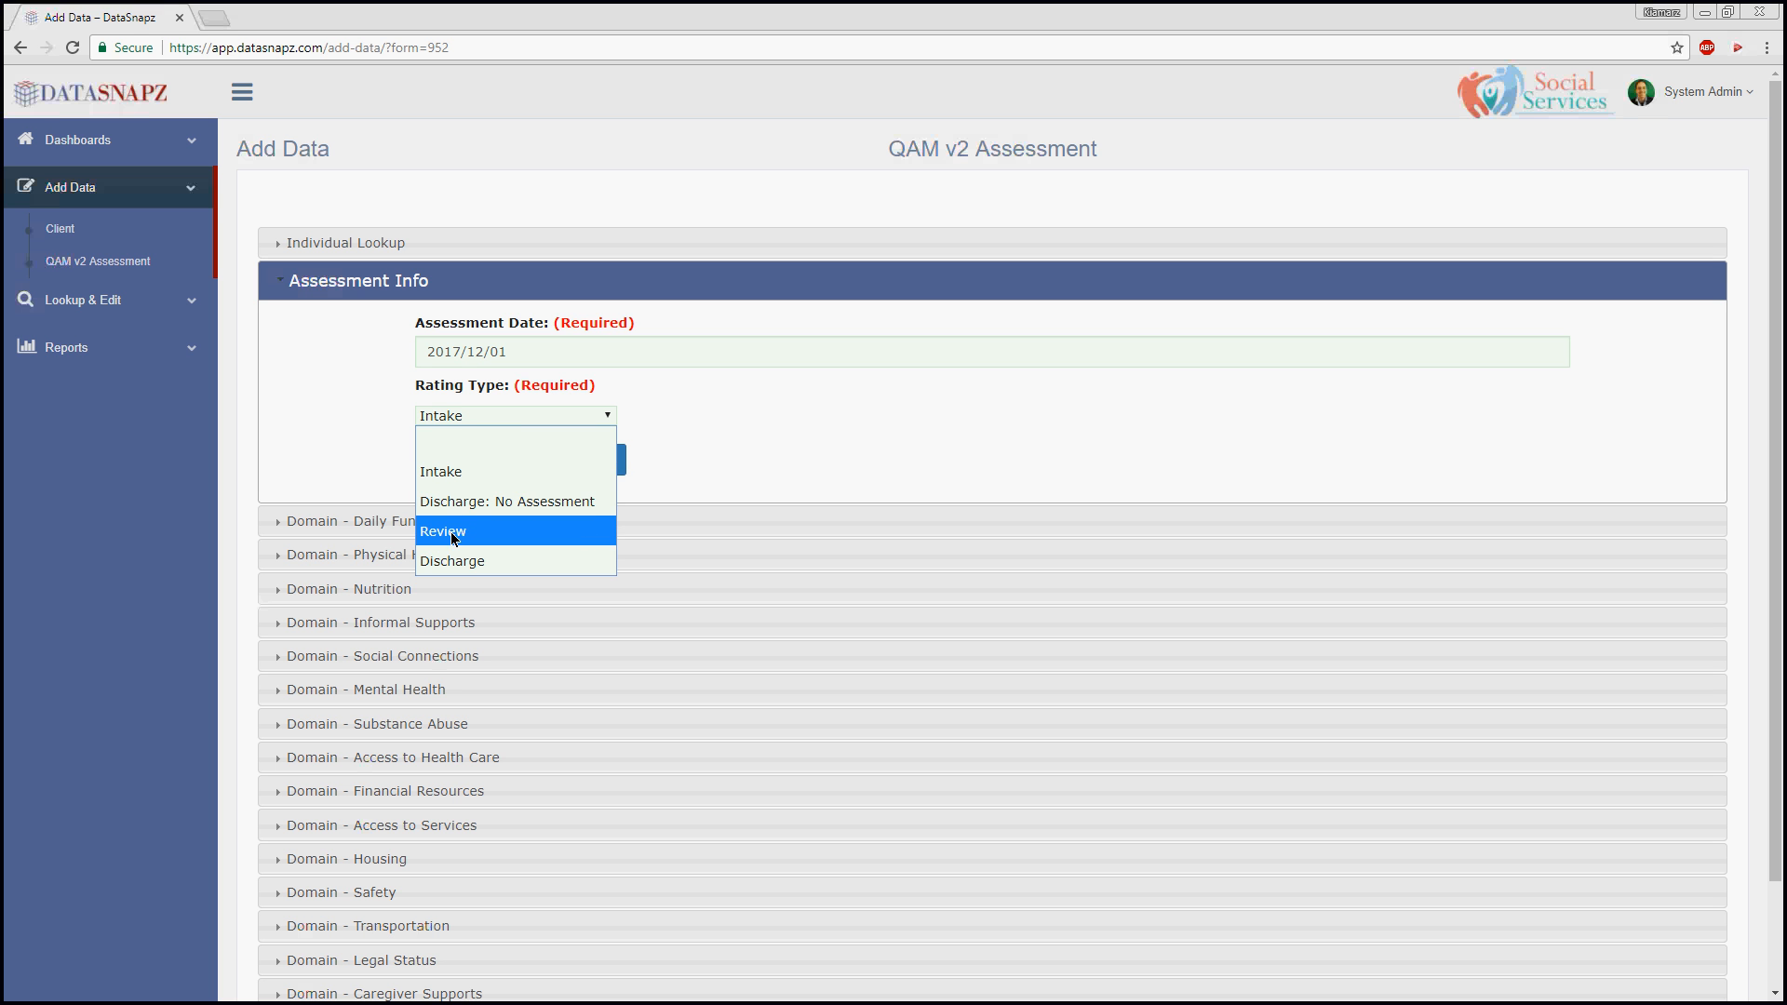
left_click(422, 534)
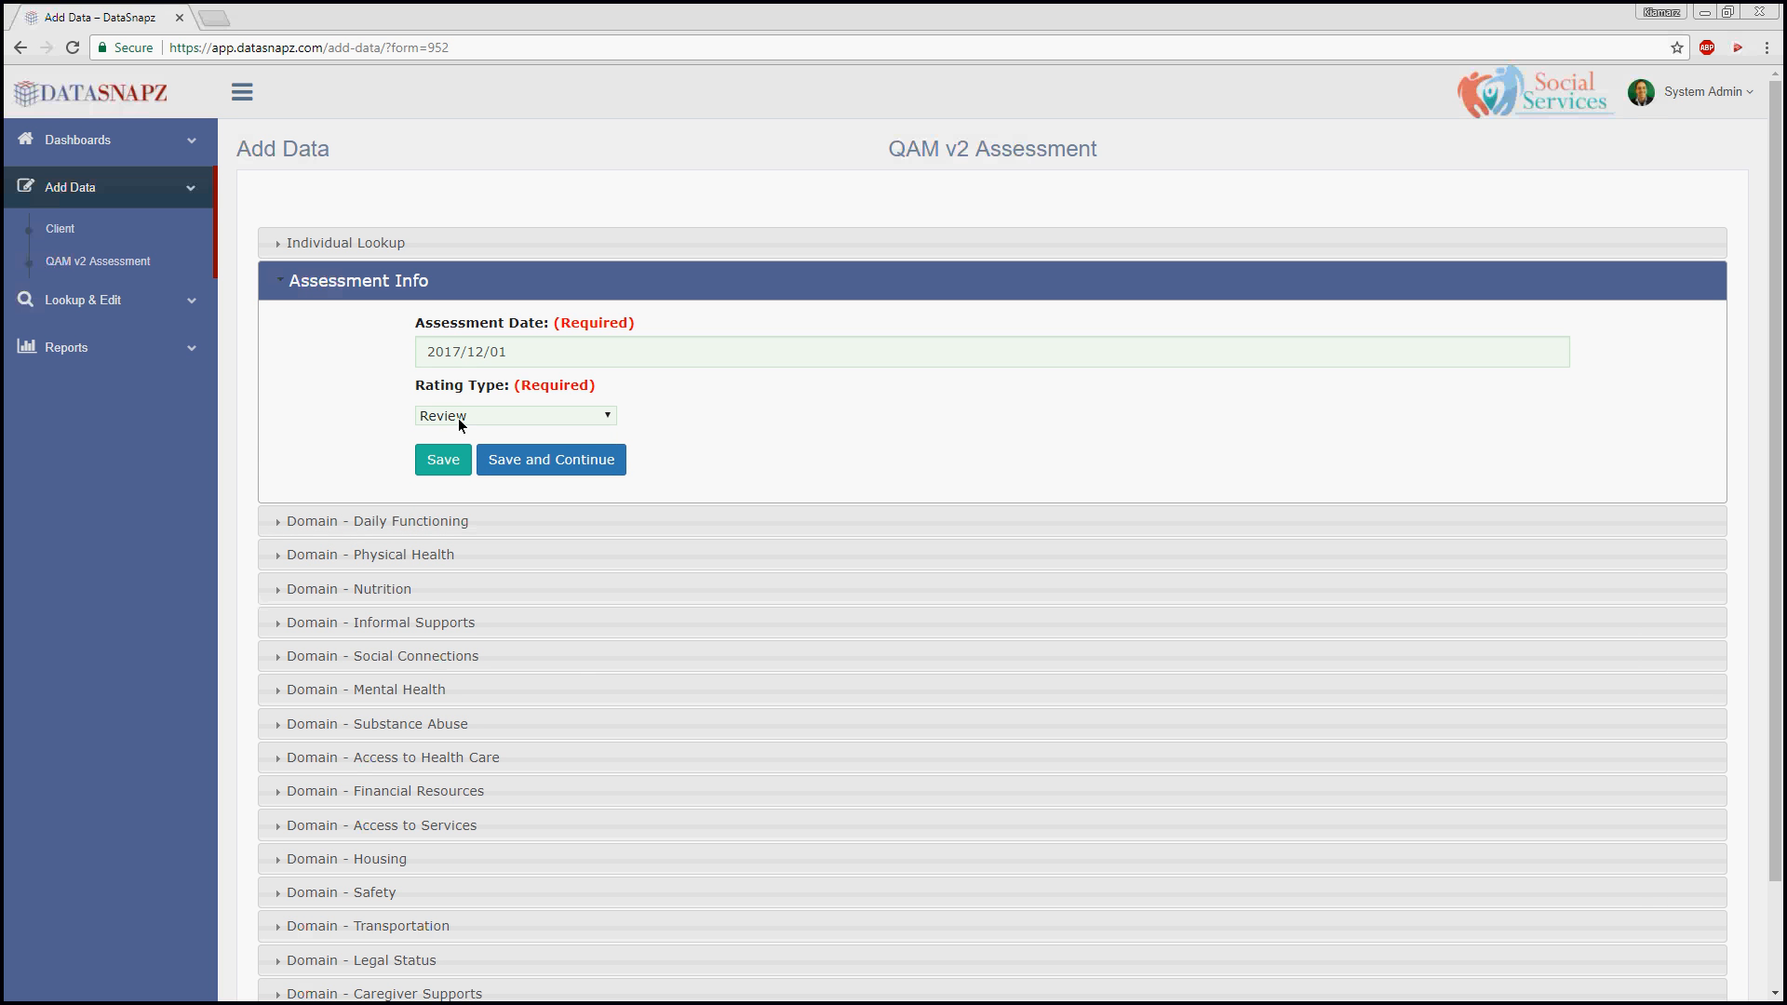
left_click(519, 459)
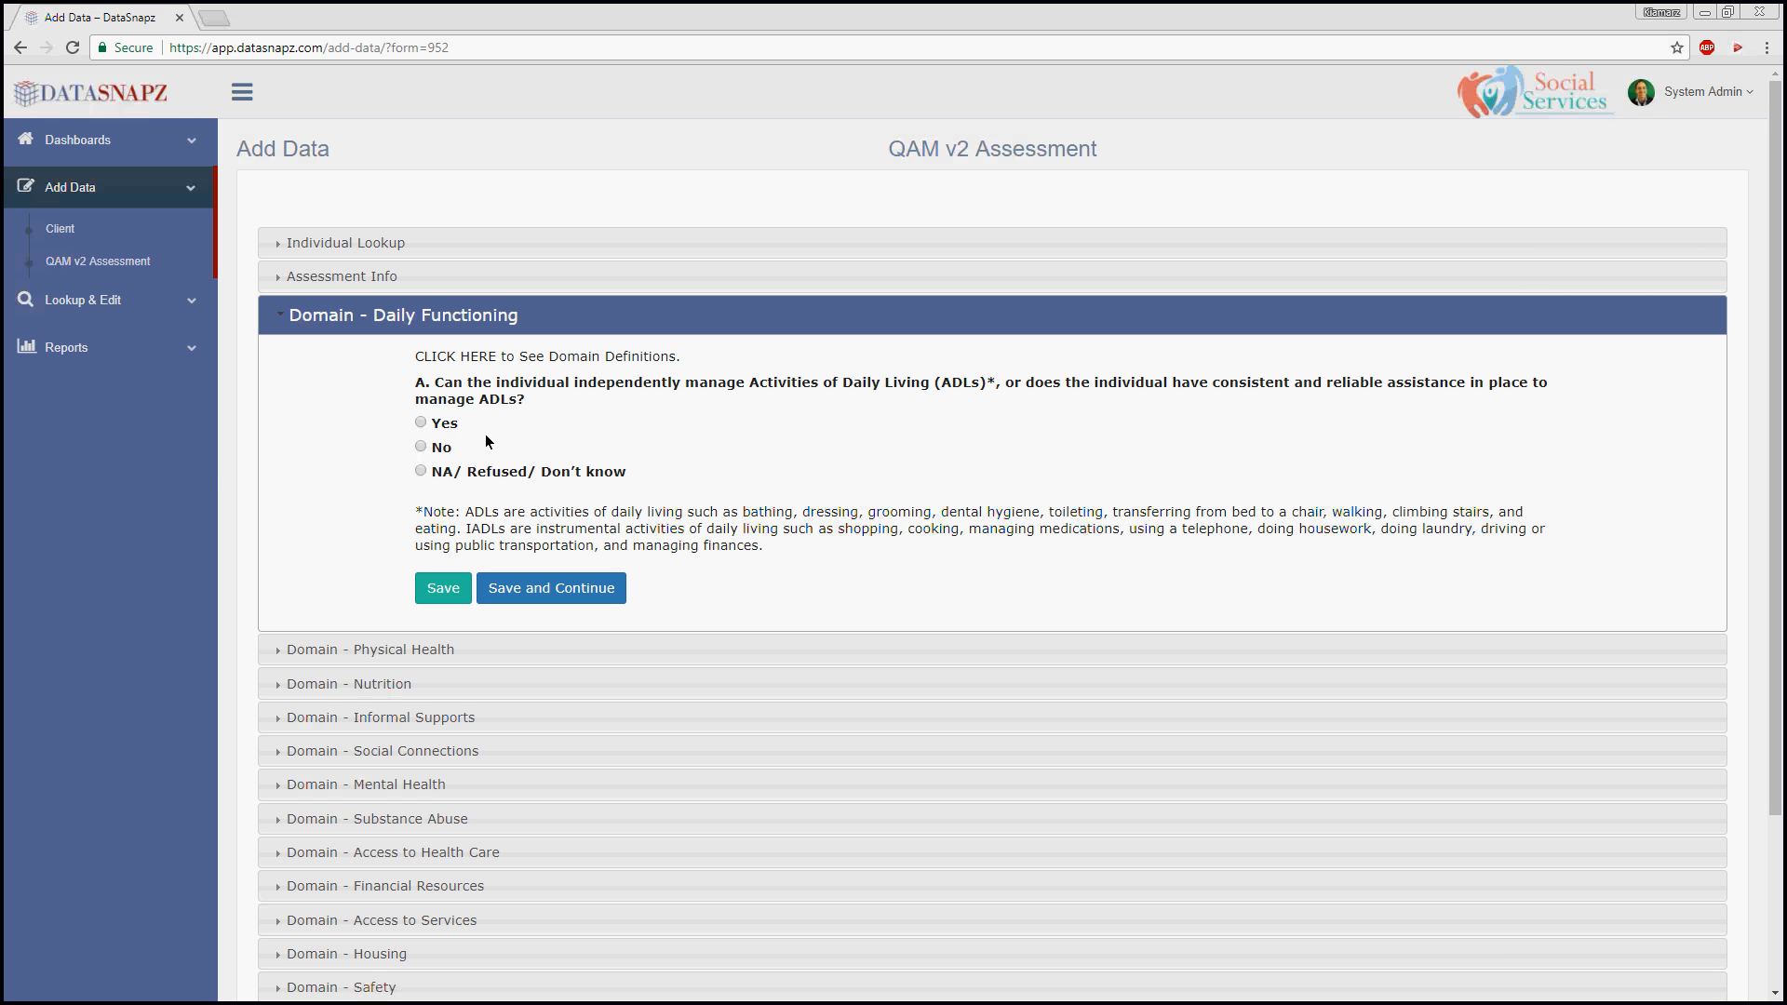
Answer No to the Daily Functioning question on managing Activities of Daily Living
left_click(421, 423)
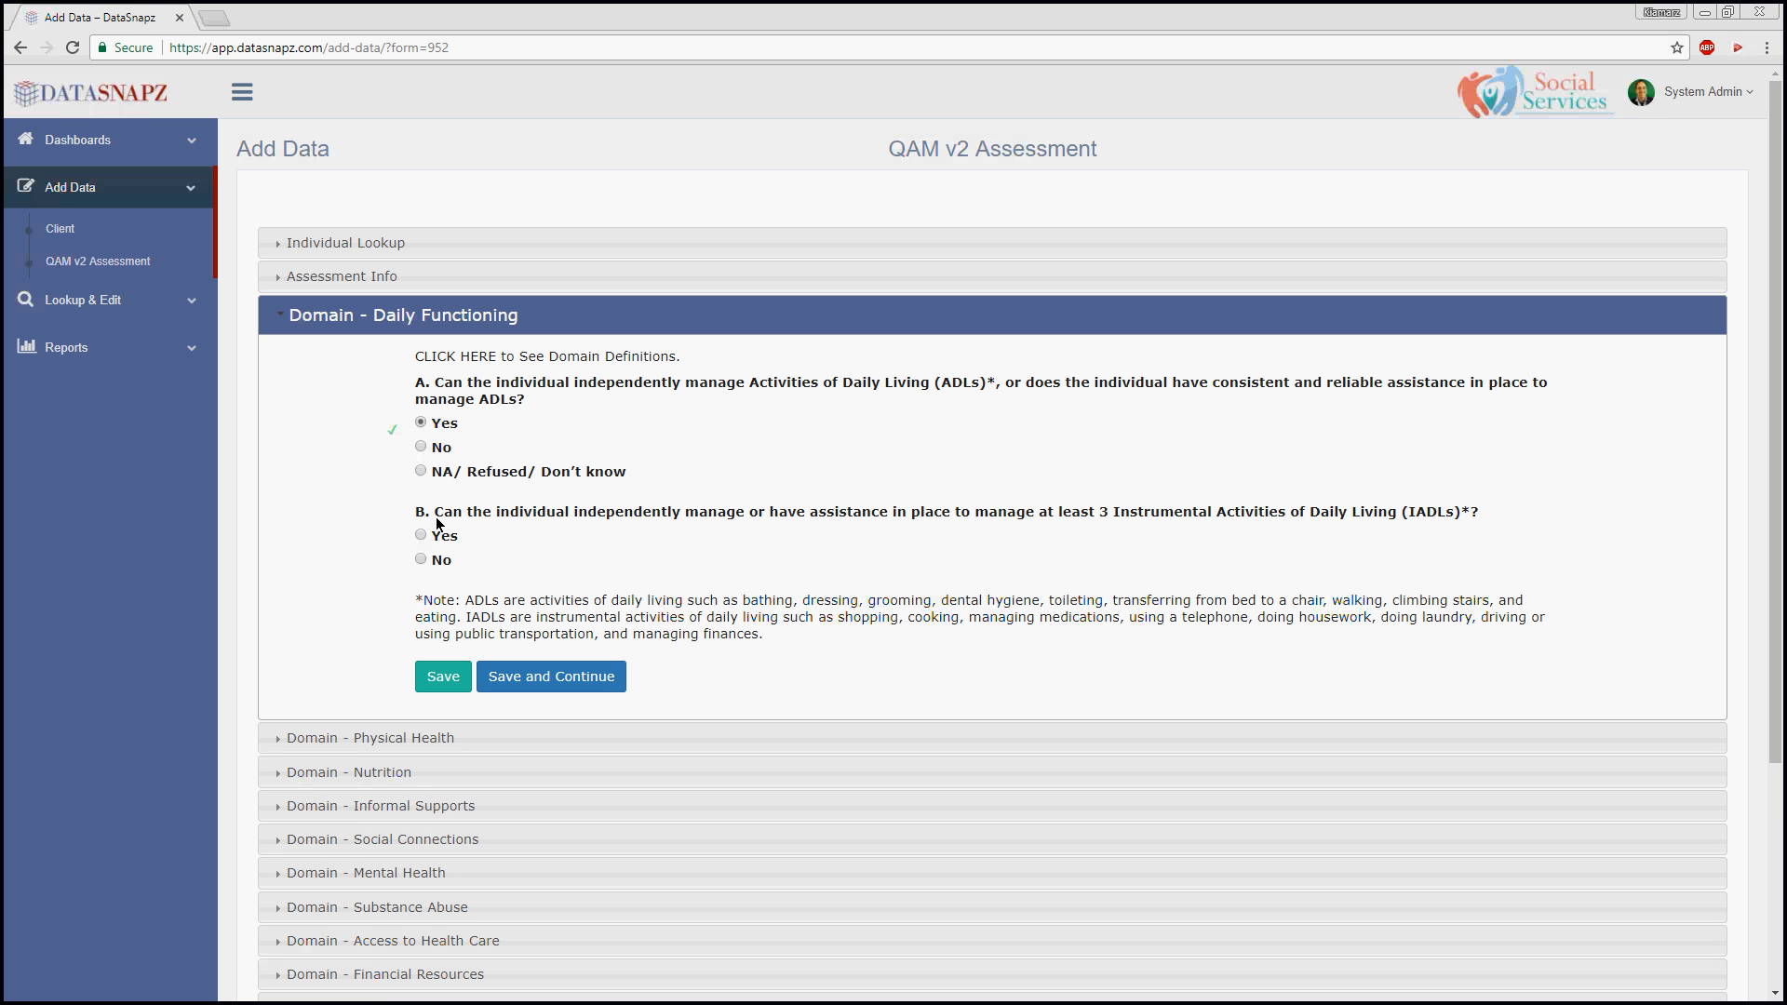
left_click(420, 448)
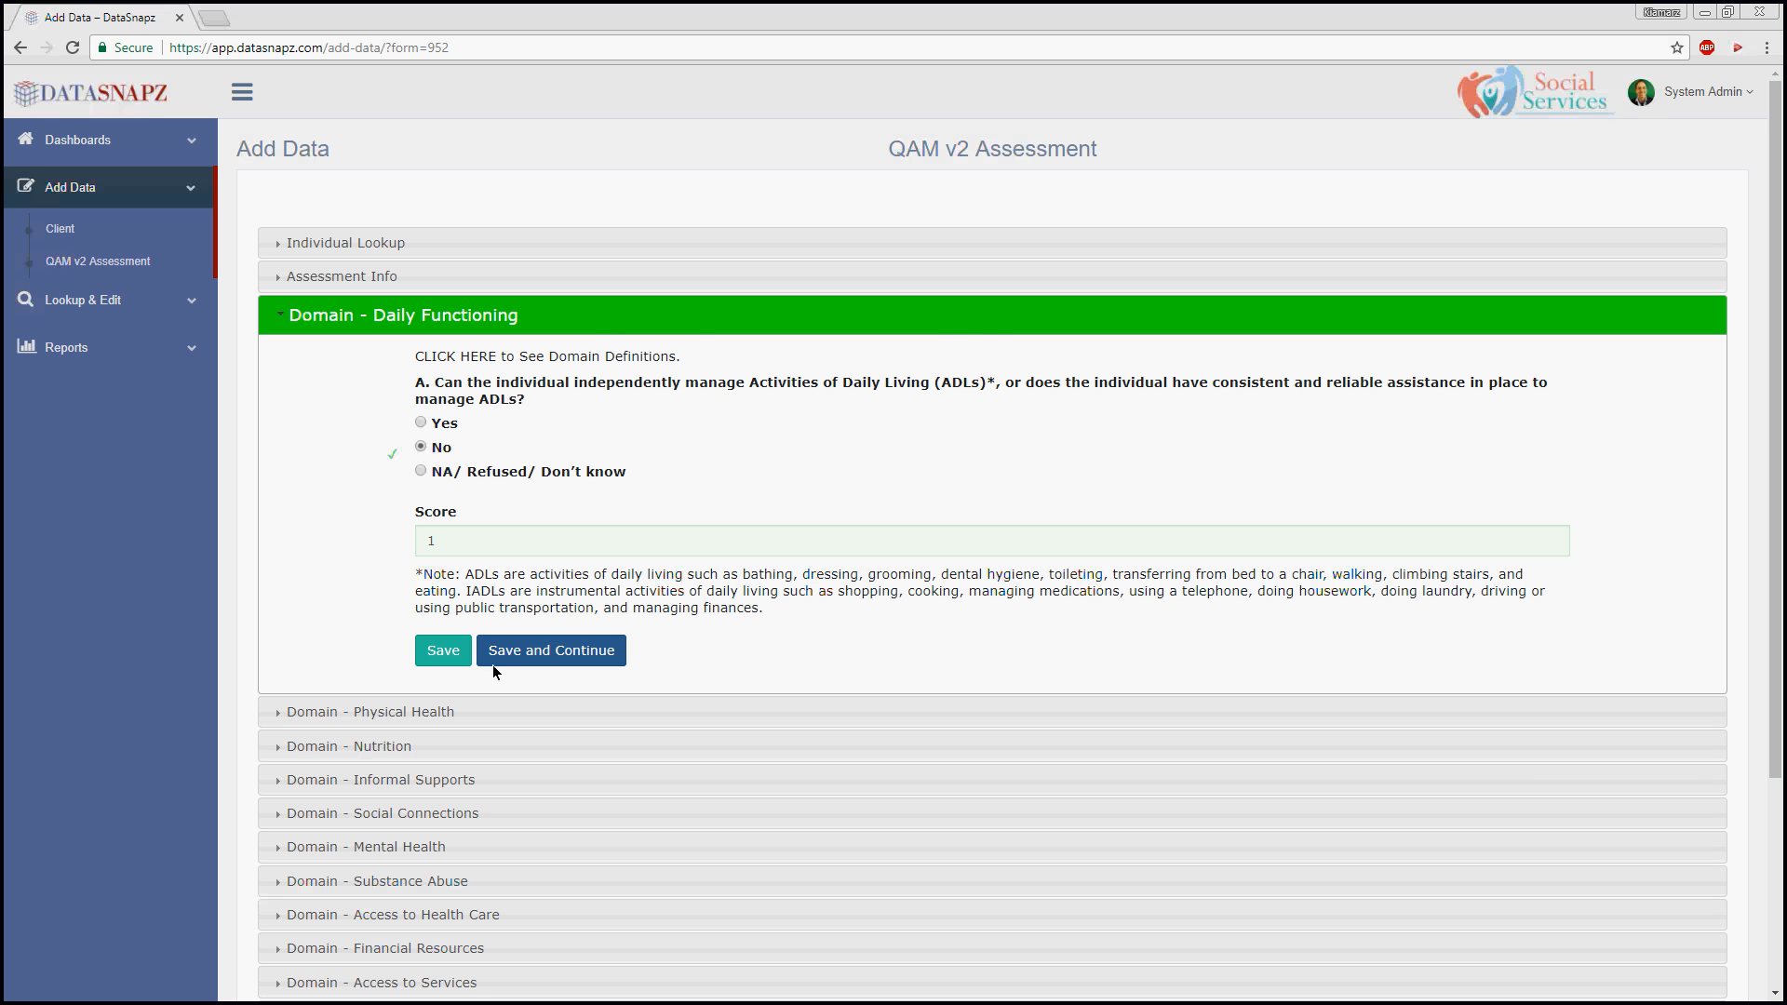
Answer Physical Health A No, D Yes, E Yes for a score of 5 and save
left_click(562, 654)
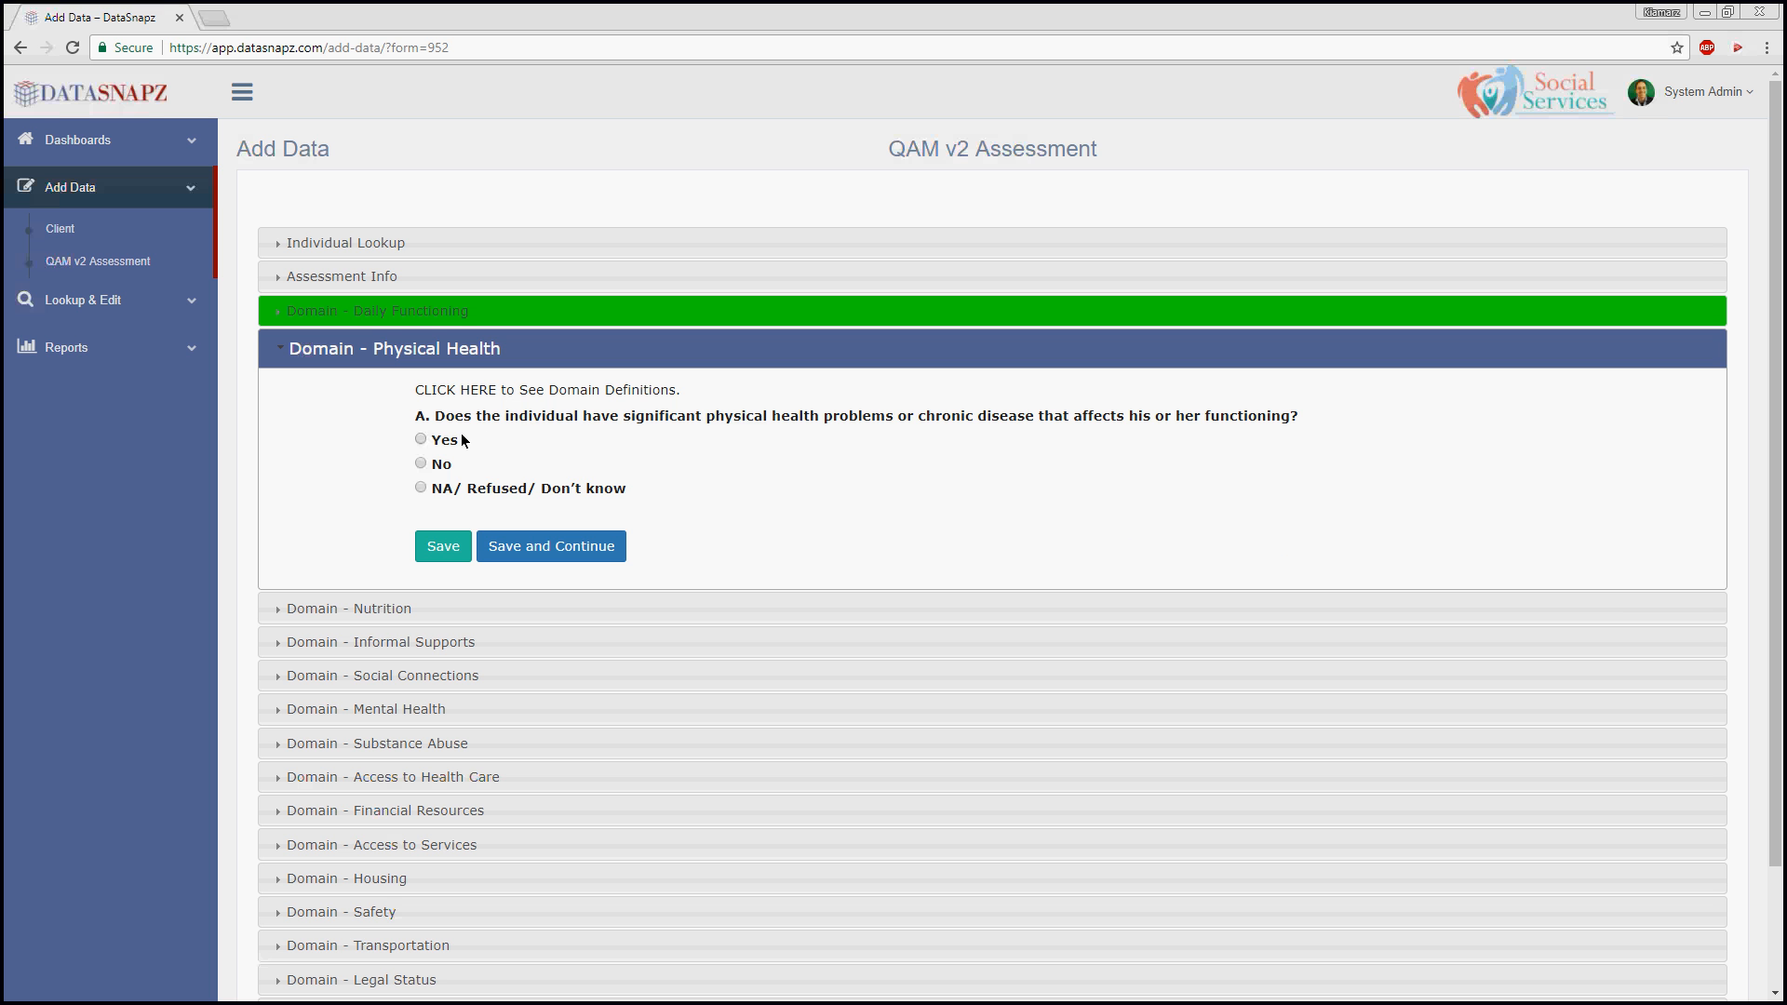
left_click(420, 441)
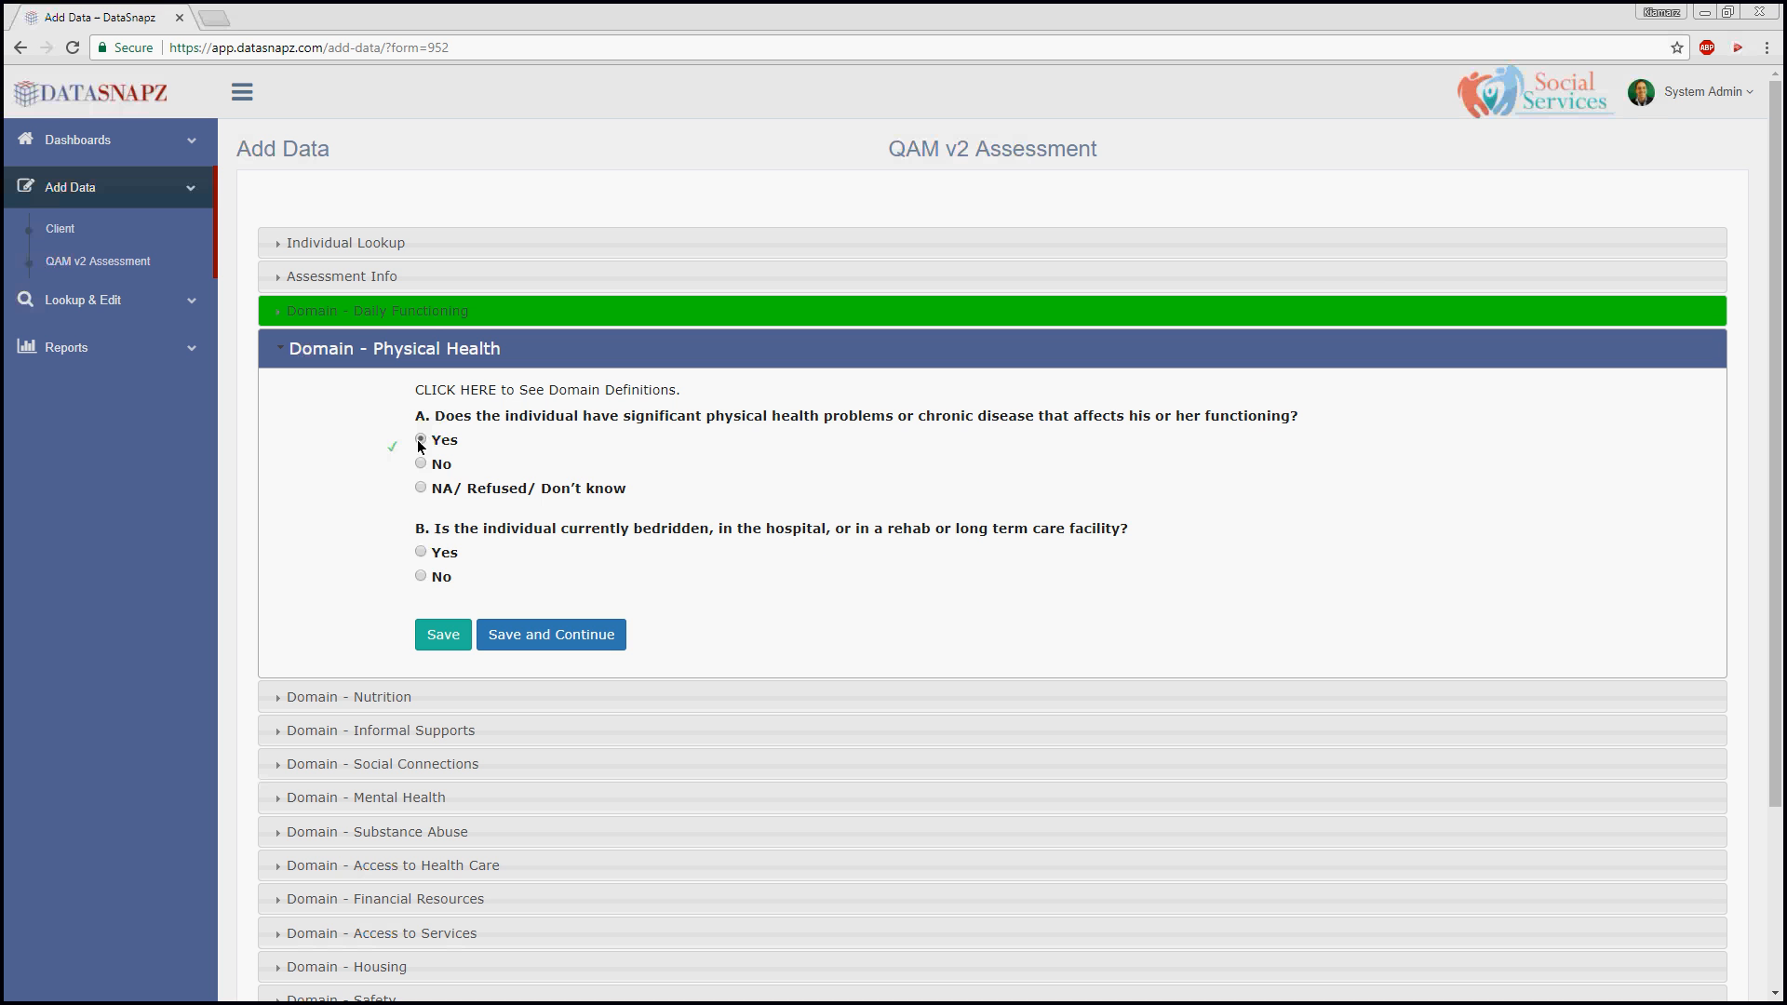
left_click(421, 464)
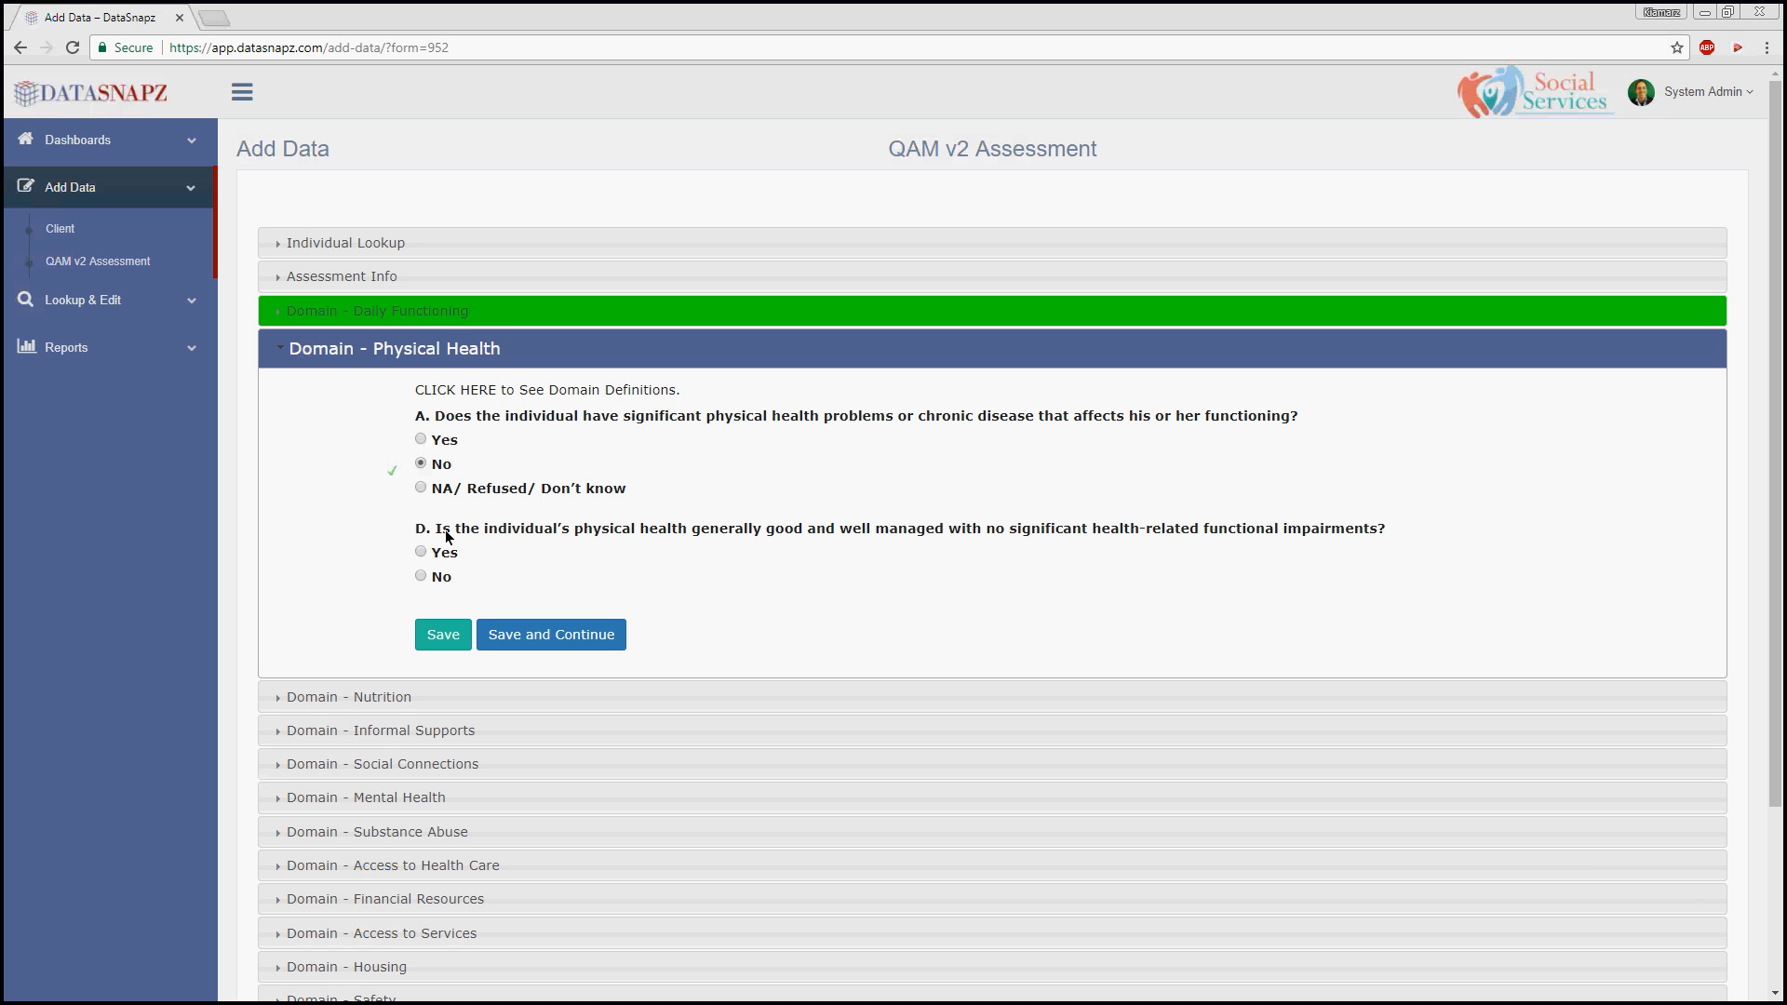
left_click(421, 553)
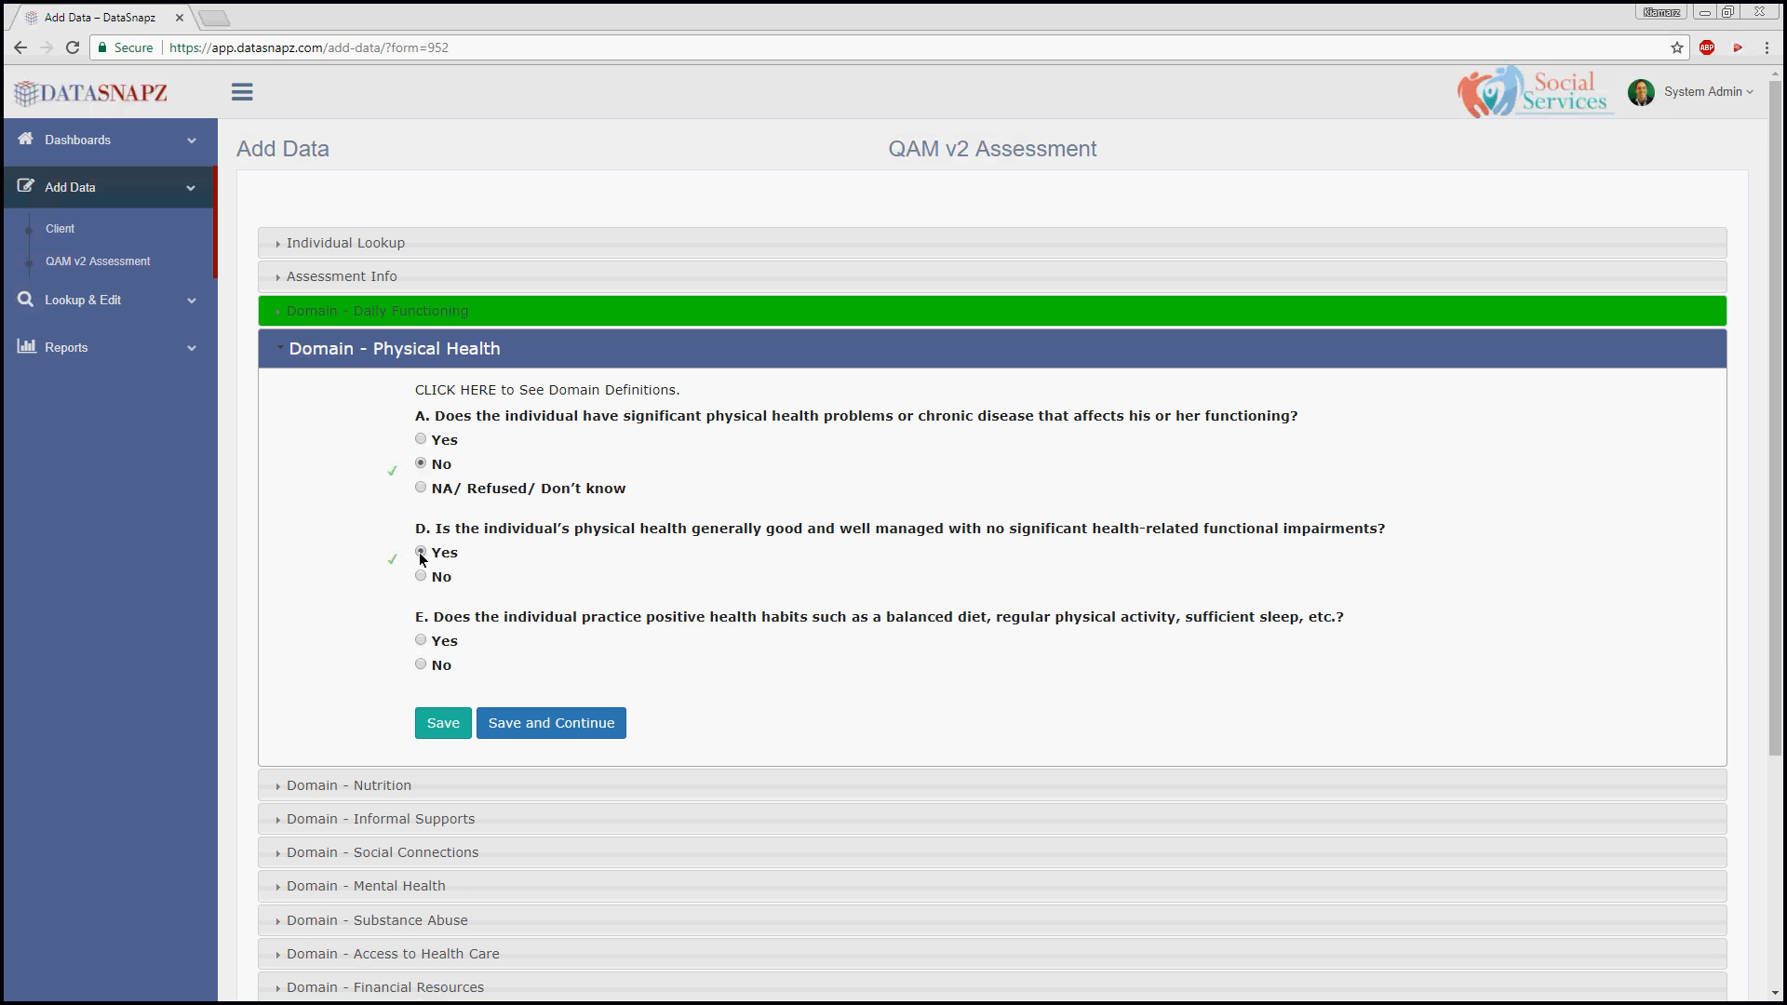
left_click(422, 640)
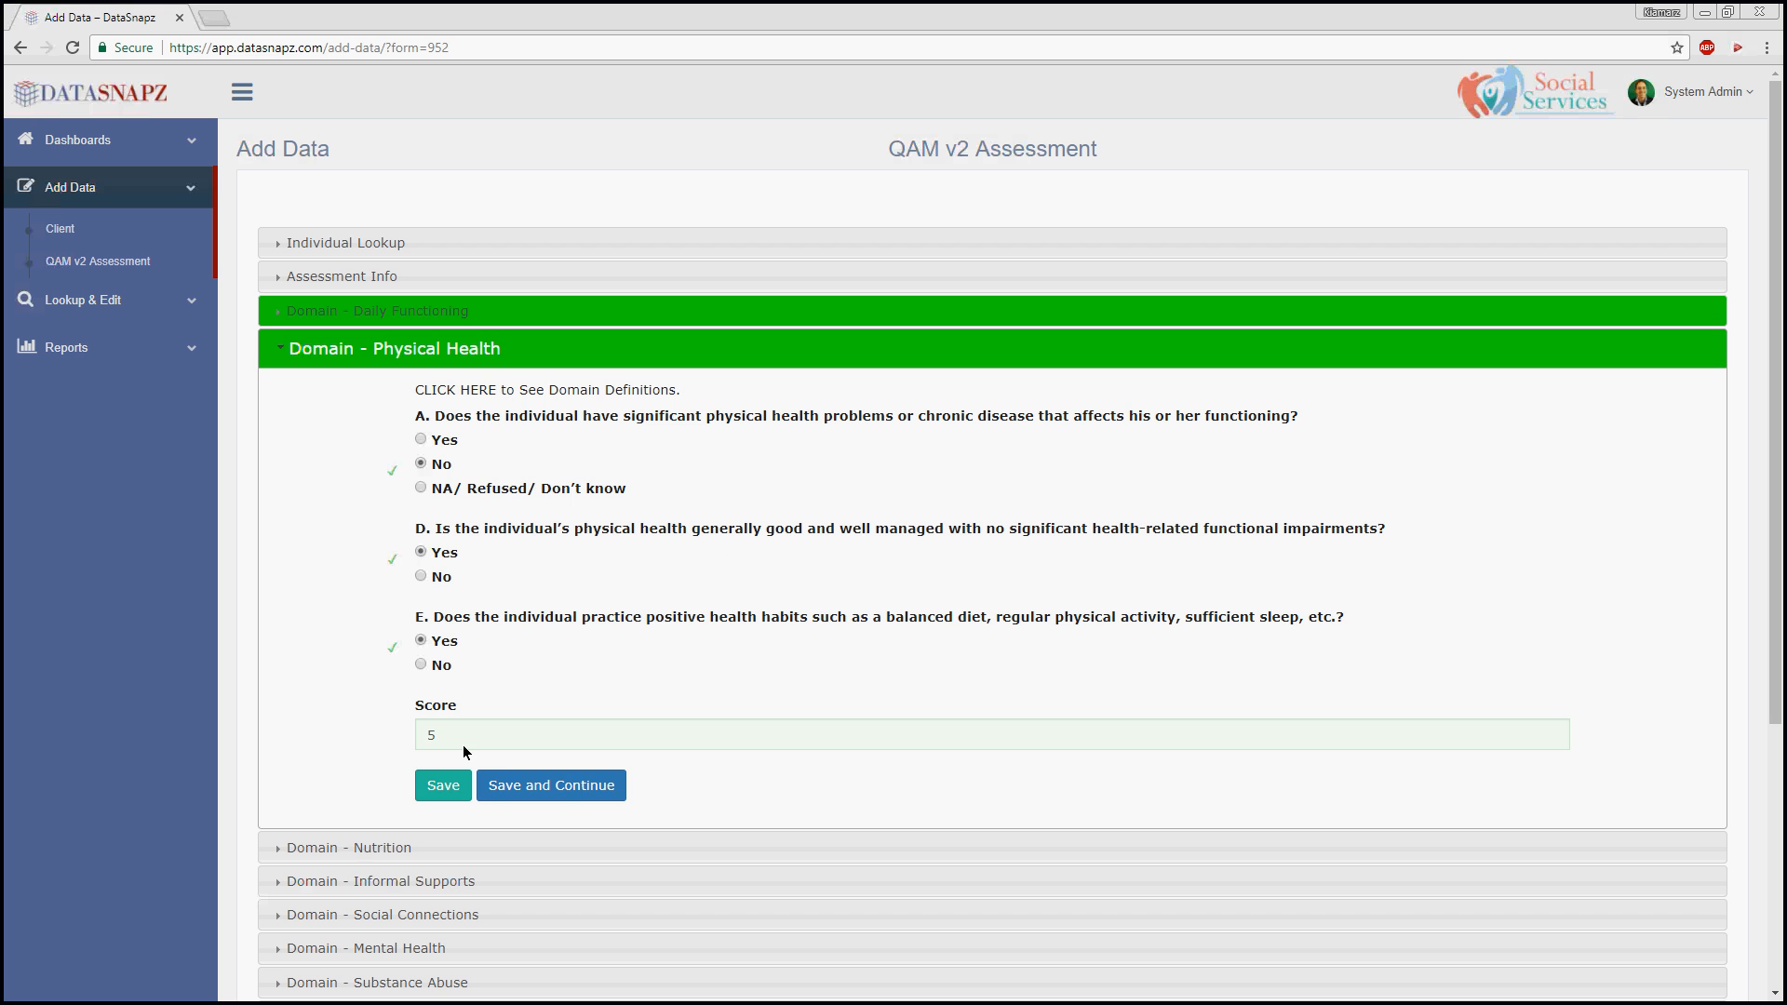
left_click(510, 777)
left_click_drag(230, 637, 221, 634)
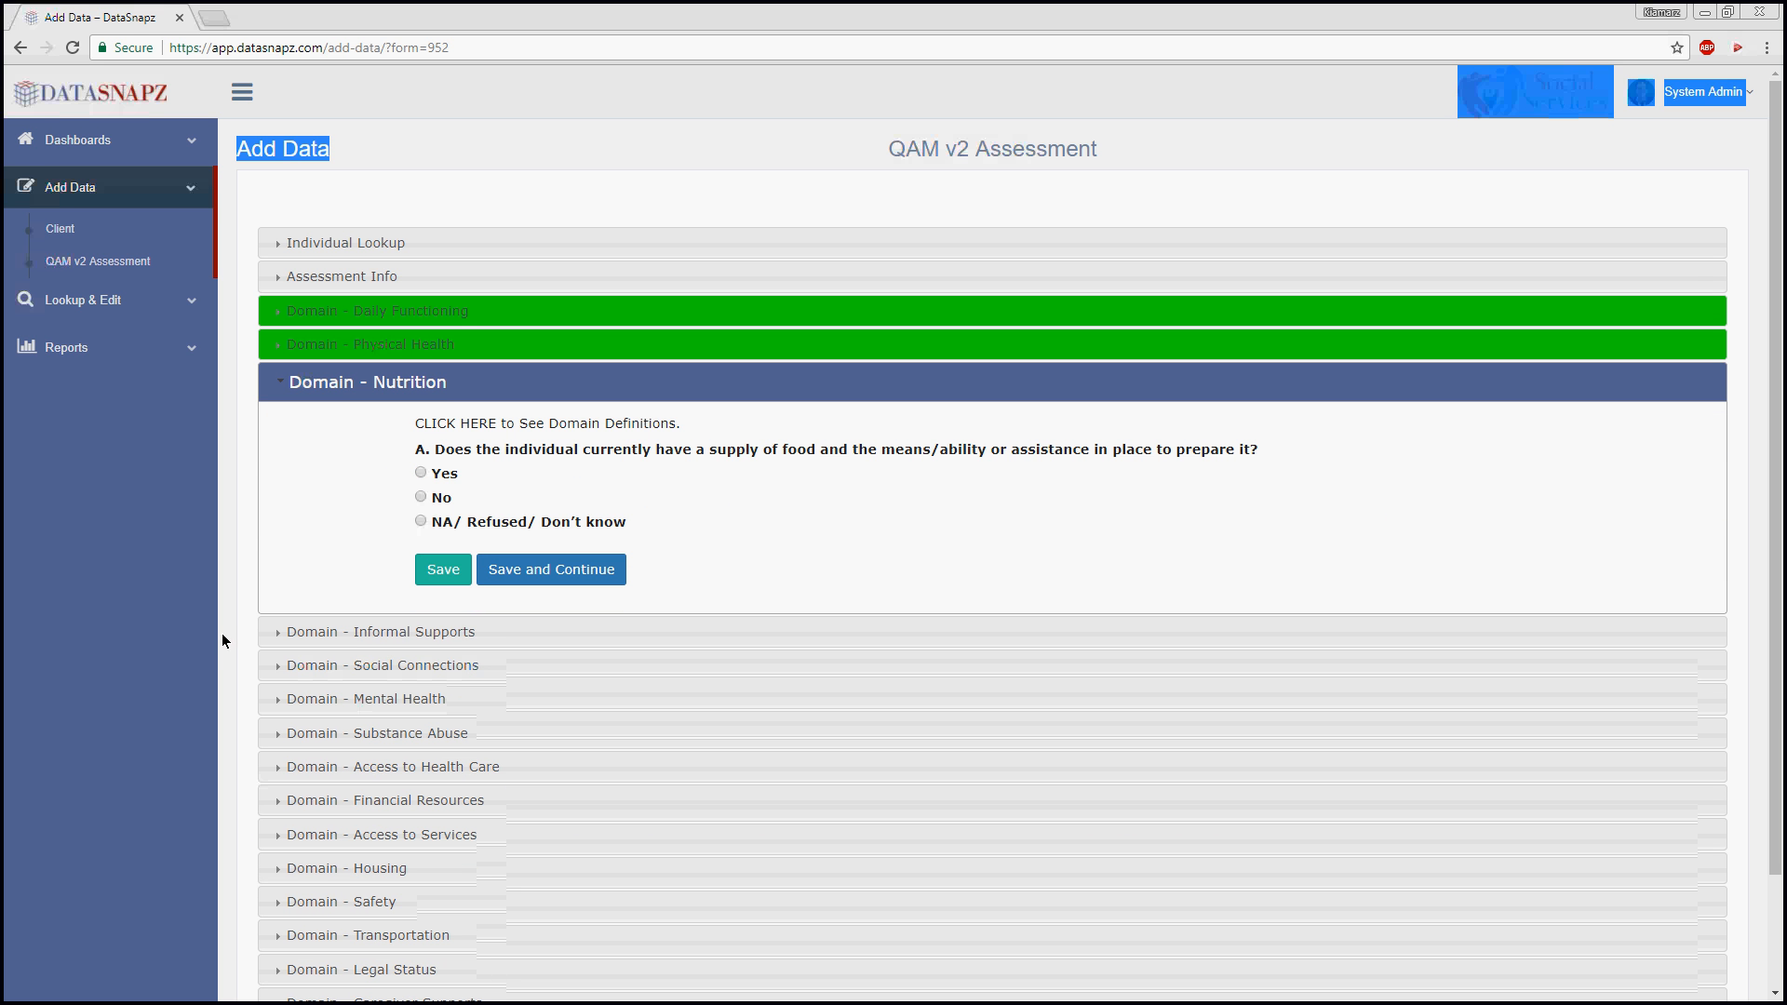
left_click(71, 140)
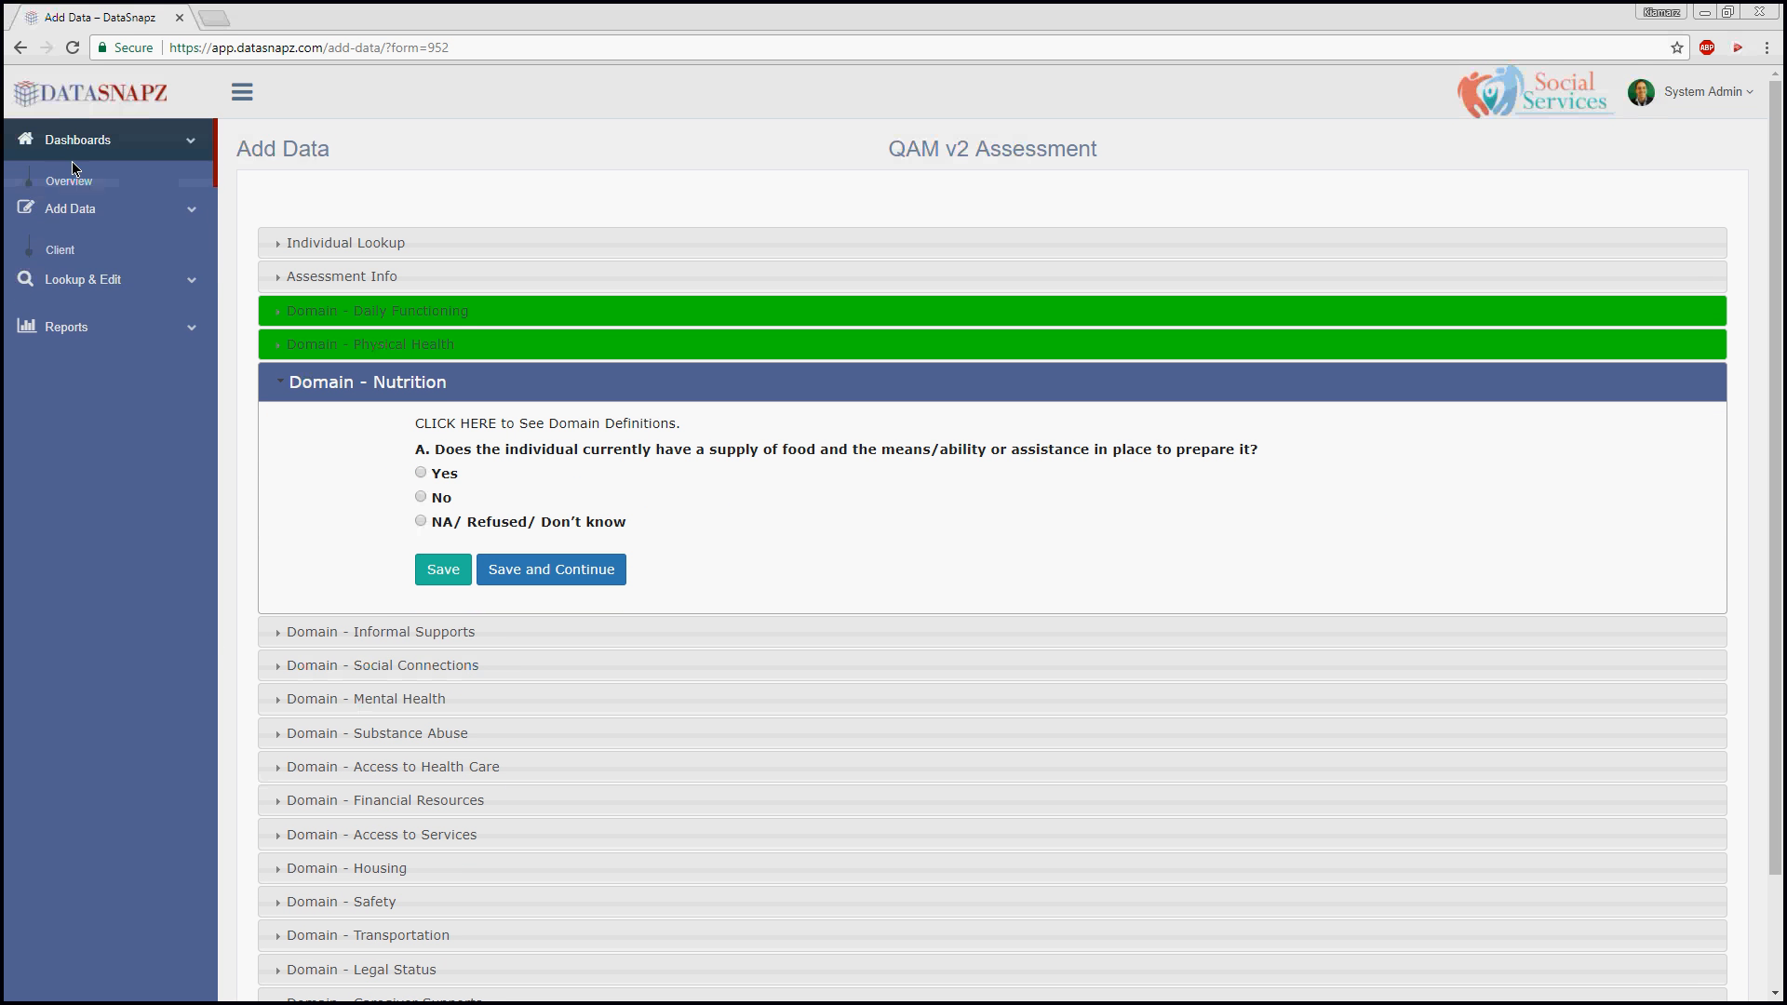
Go to the Overview dashboard, reopen the QAM v2 Assessment draft, and expand Domain - Nutrition
left_click(69, 184)
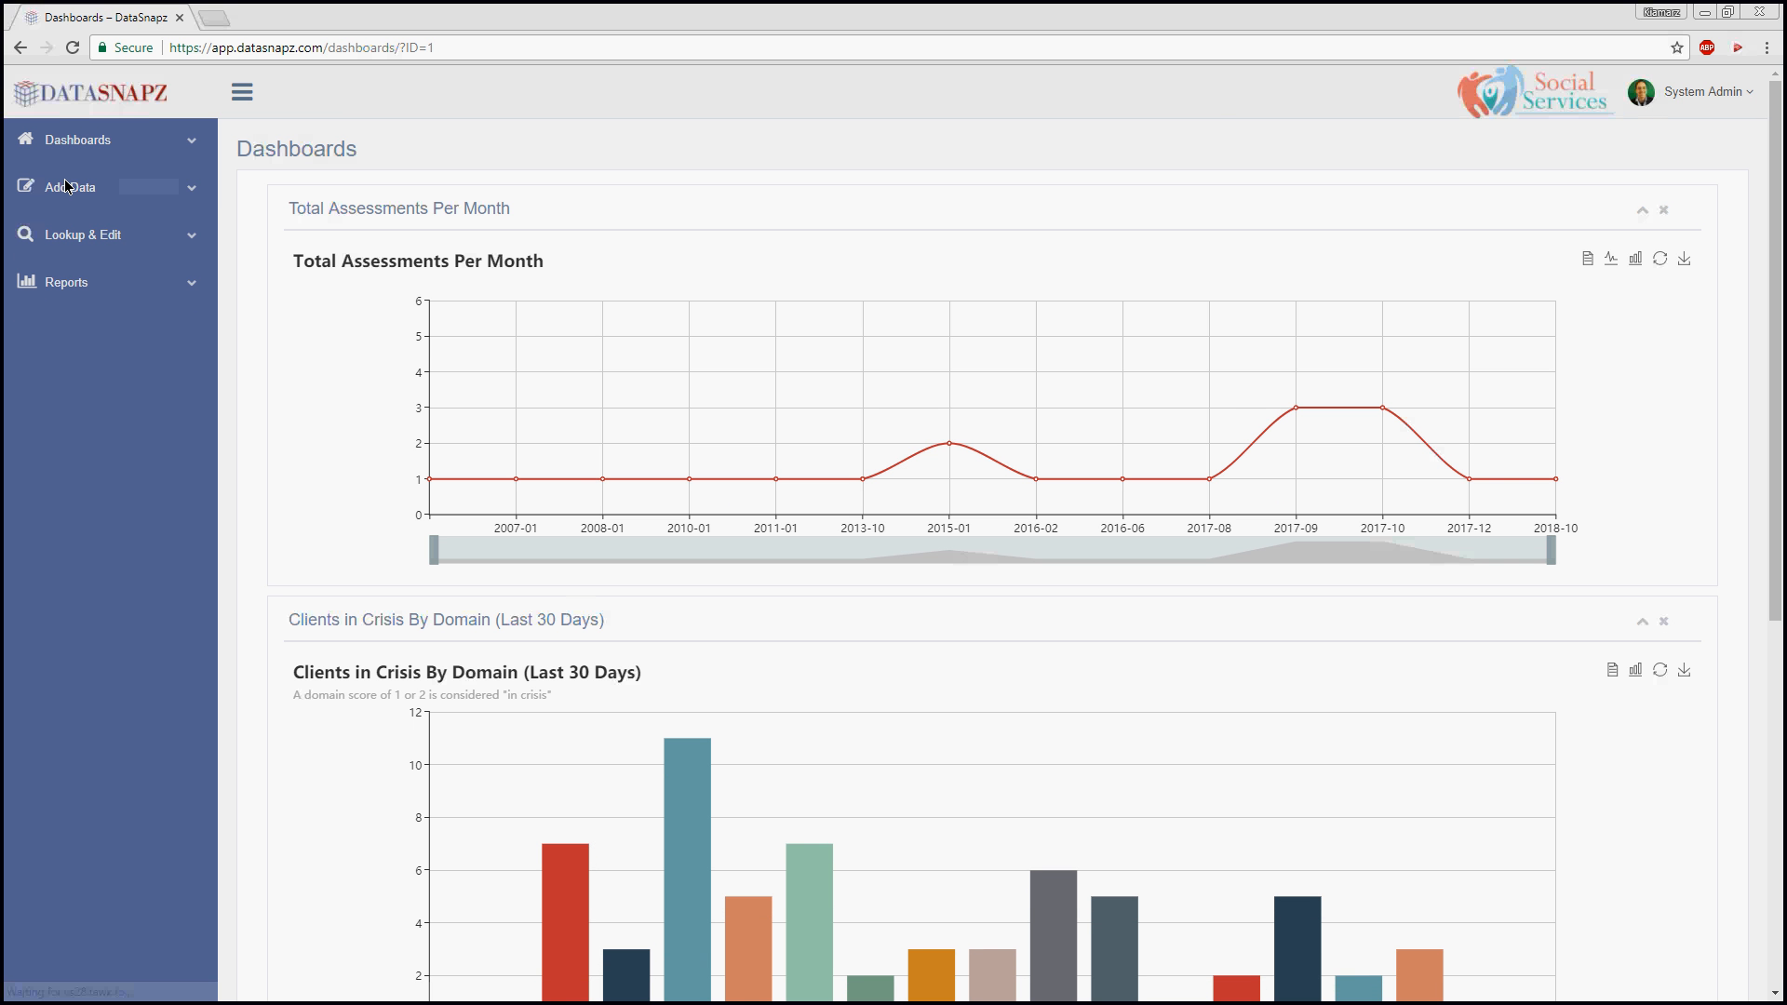
left_click(67, 186)
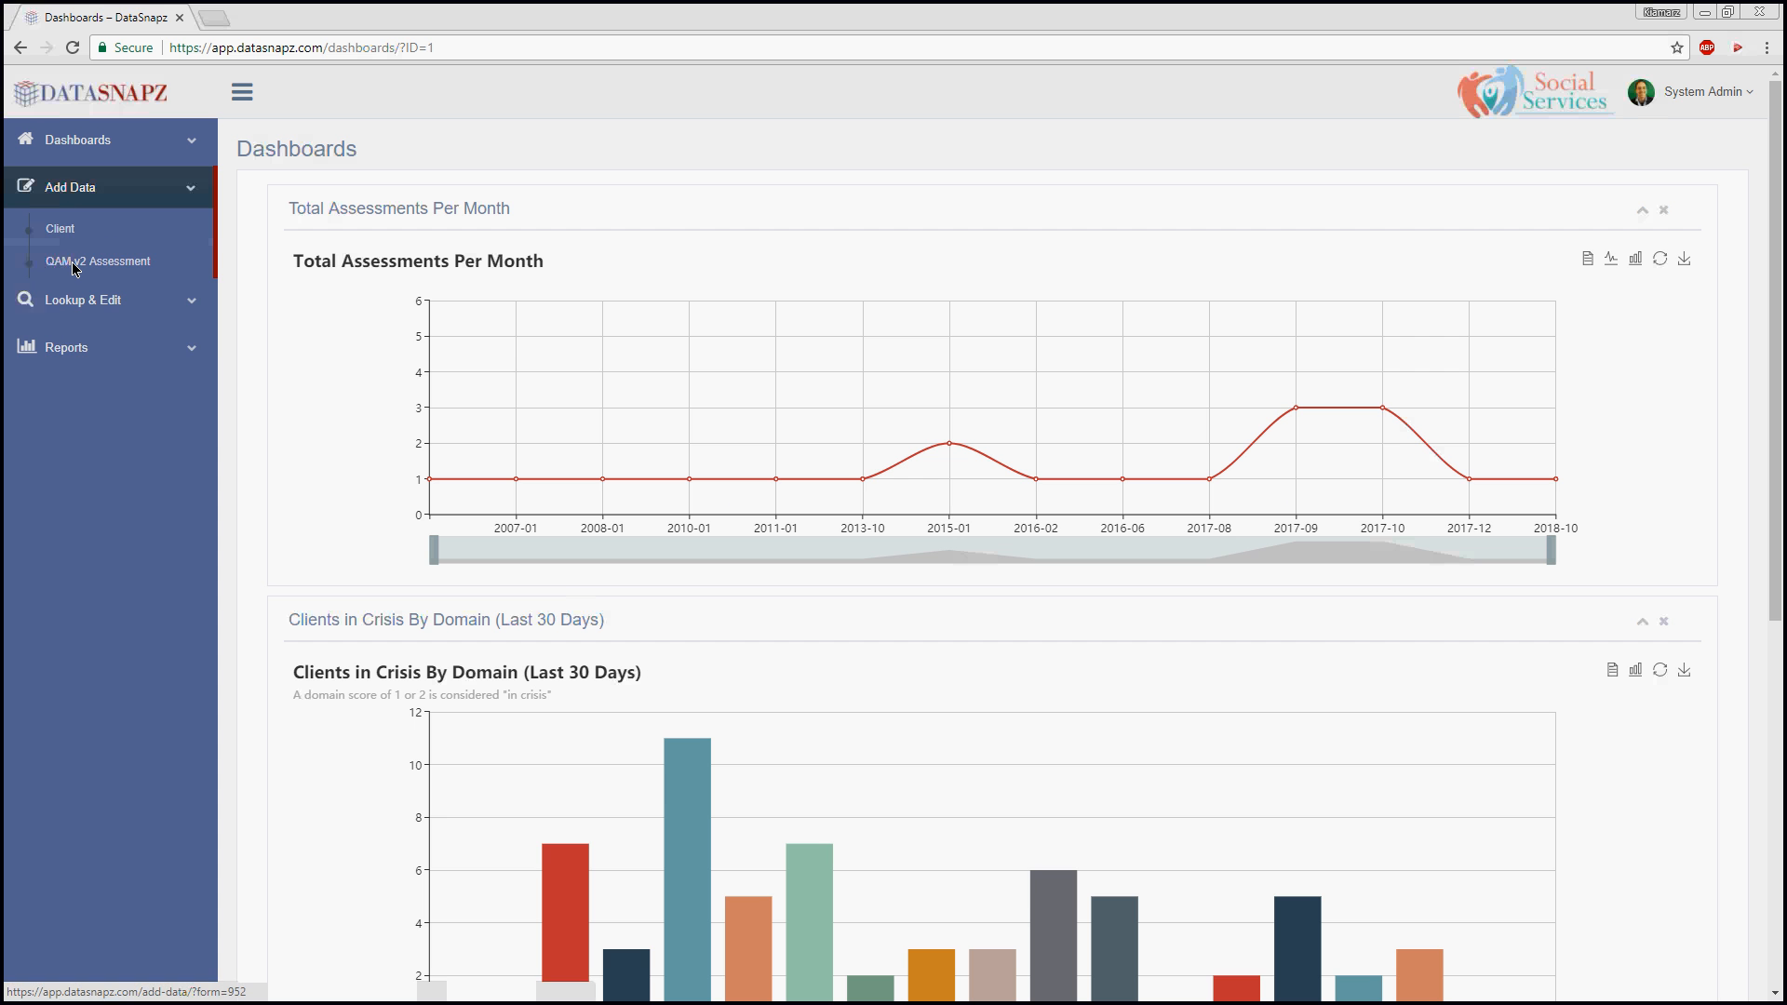
left_click(74, 263)
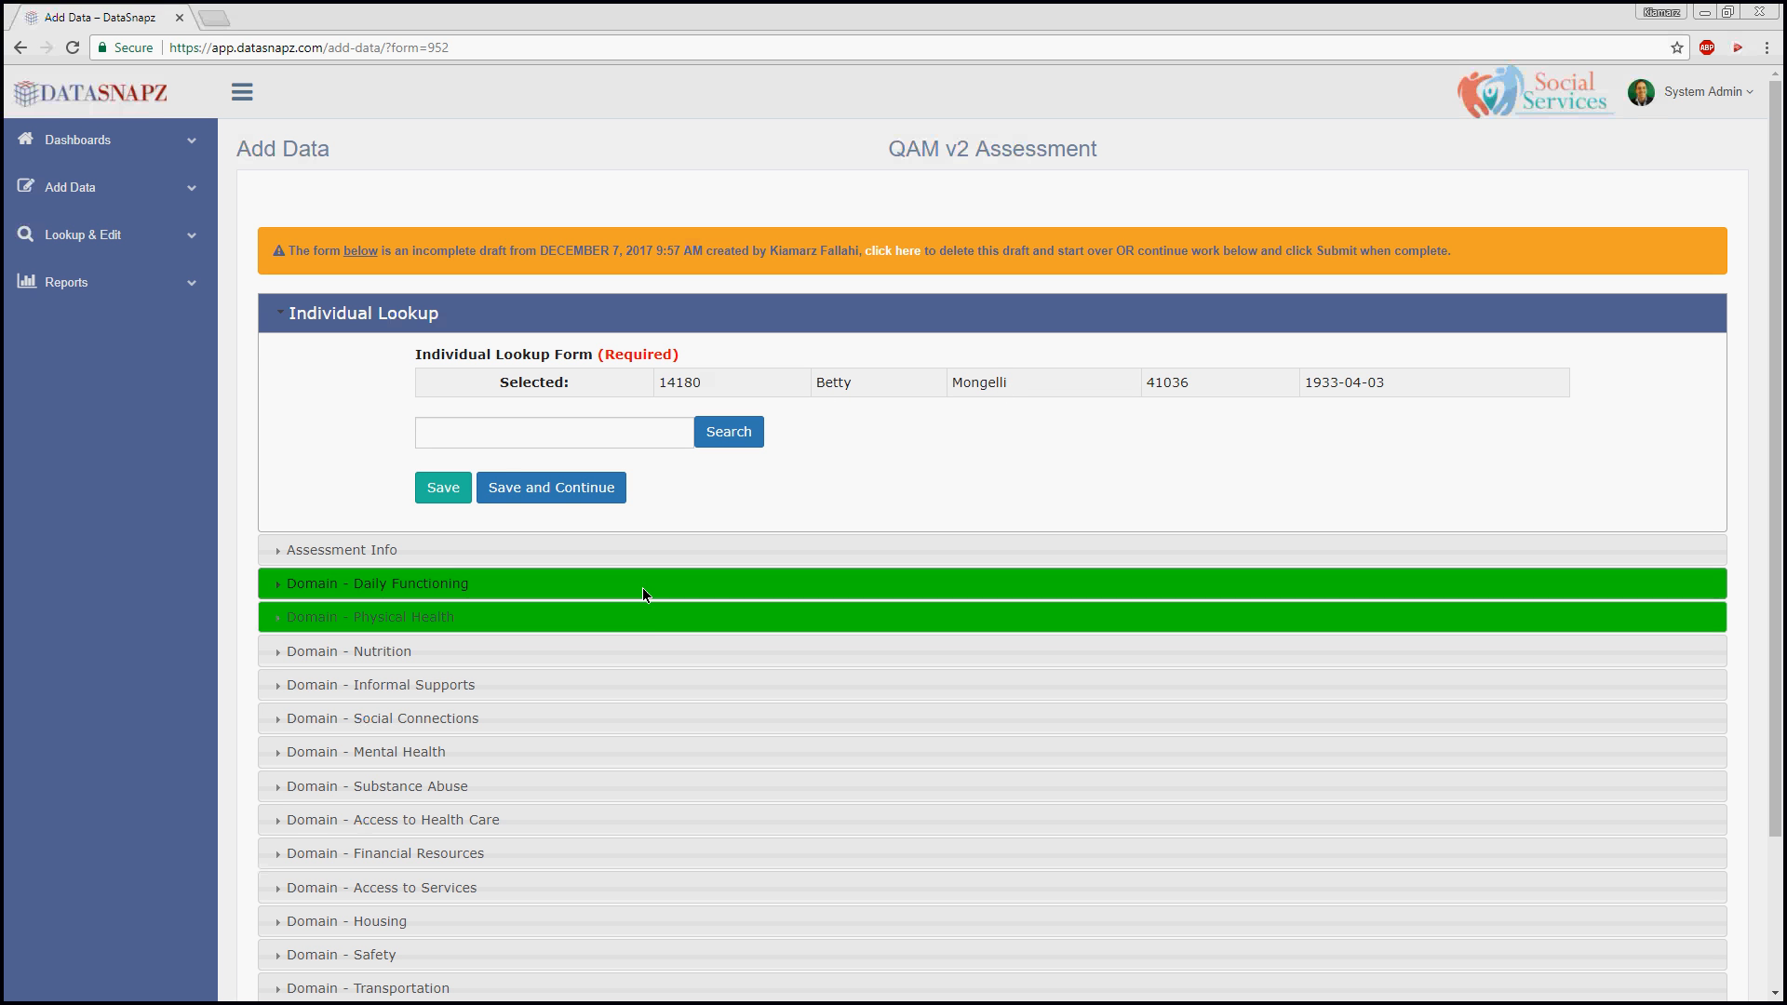
left_click(638, 650)
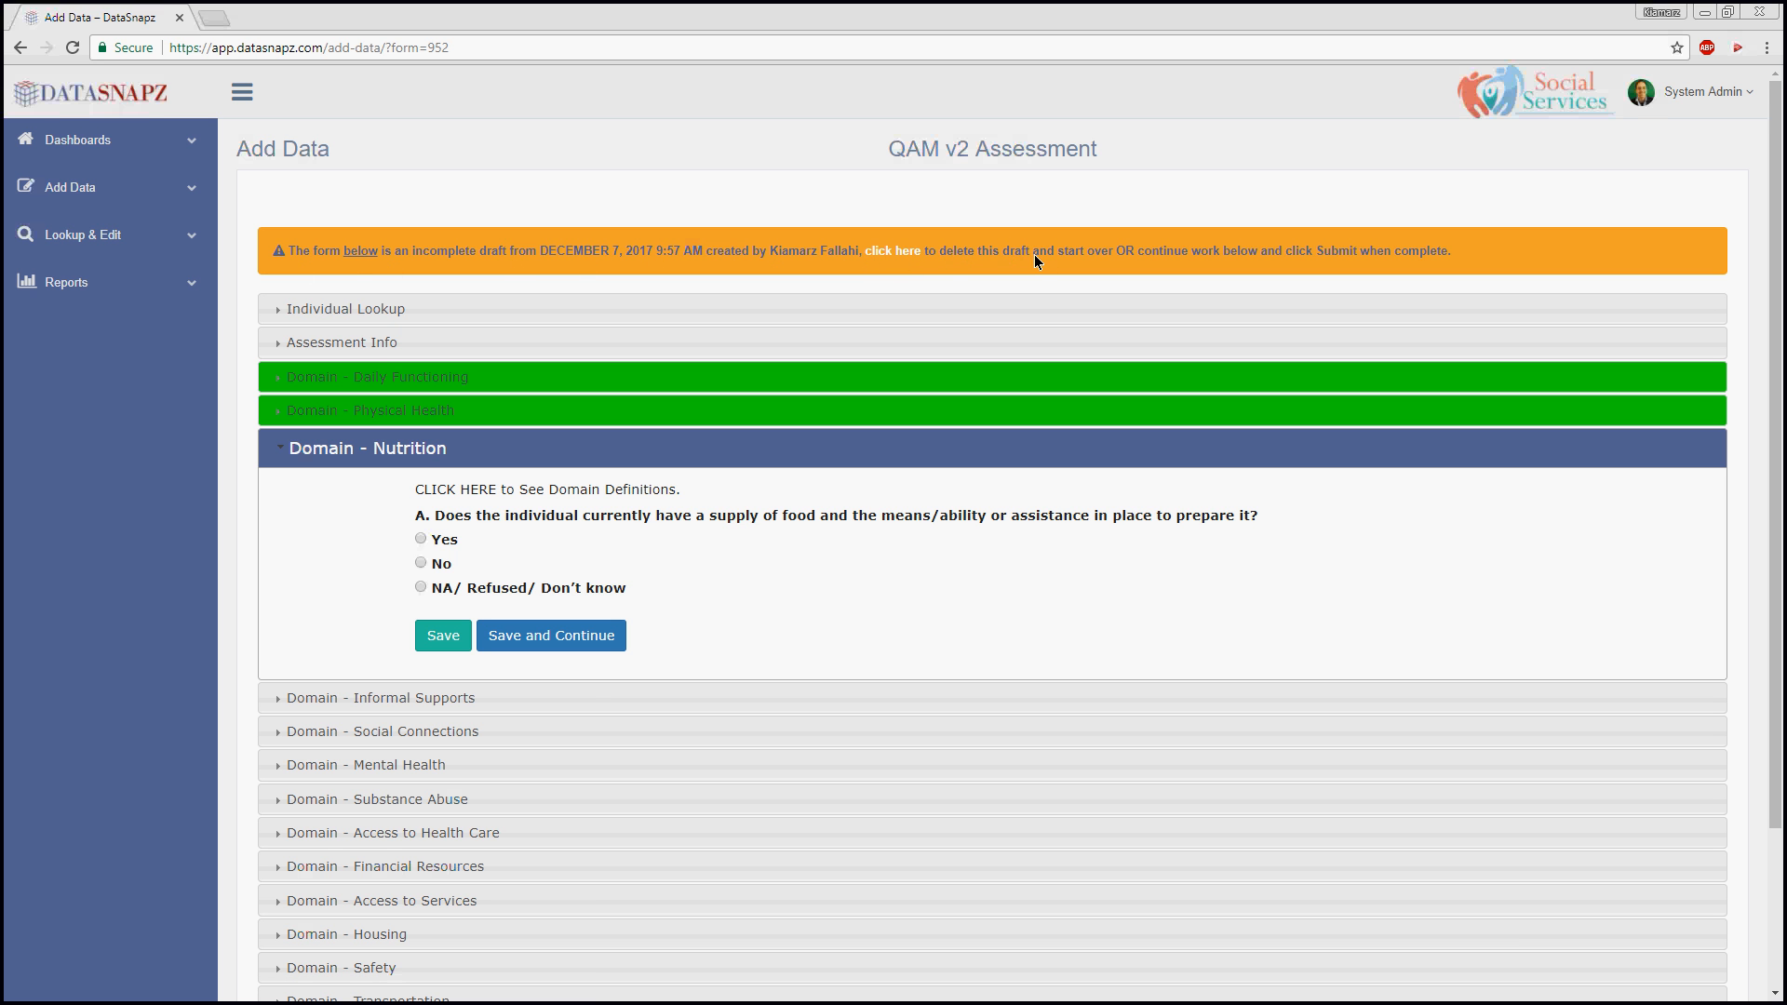
Discard the saved draft to start a fresh QAM v2 Assessment form
left_click(892, 249)
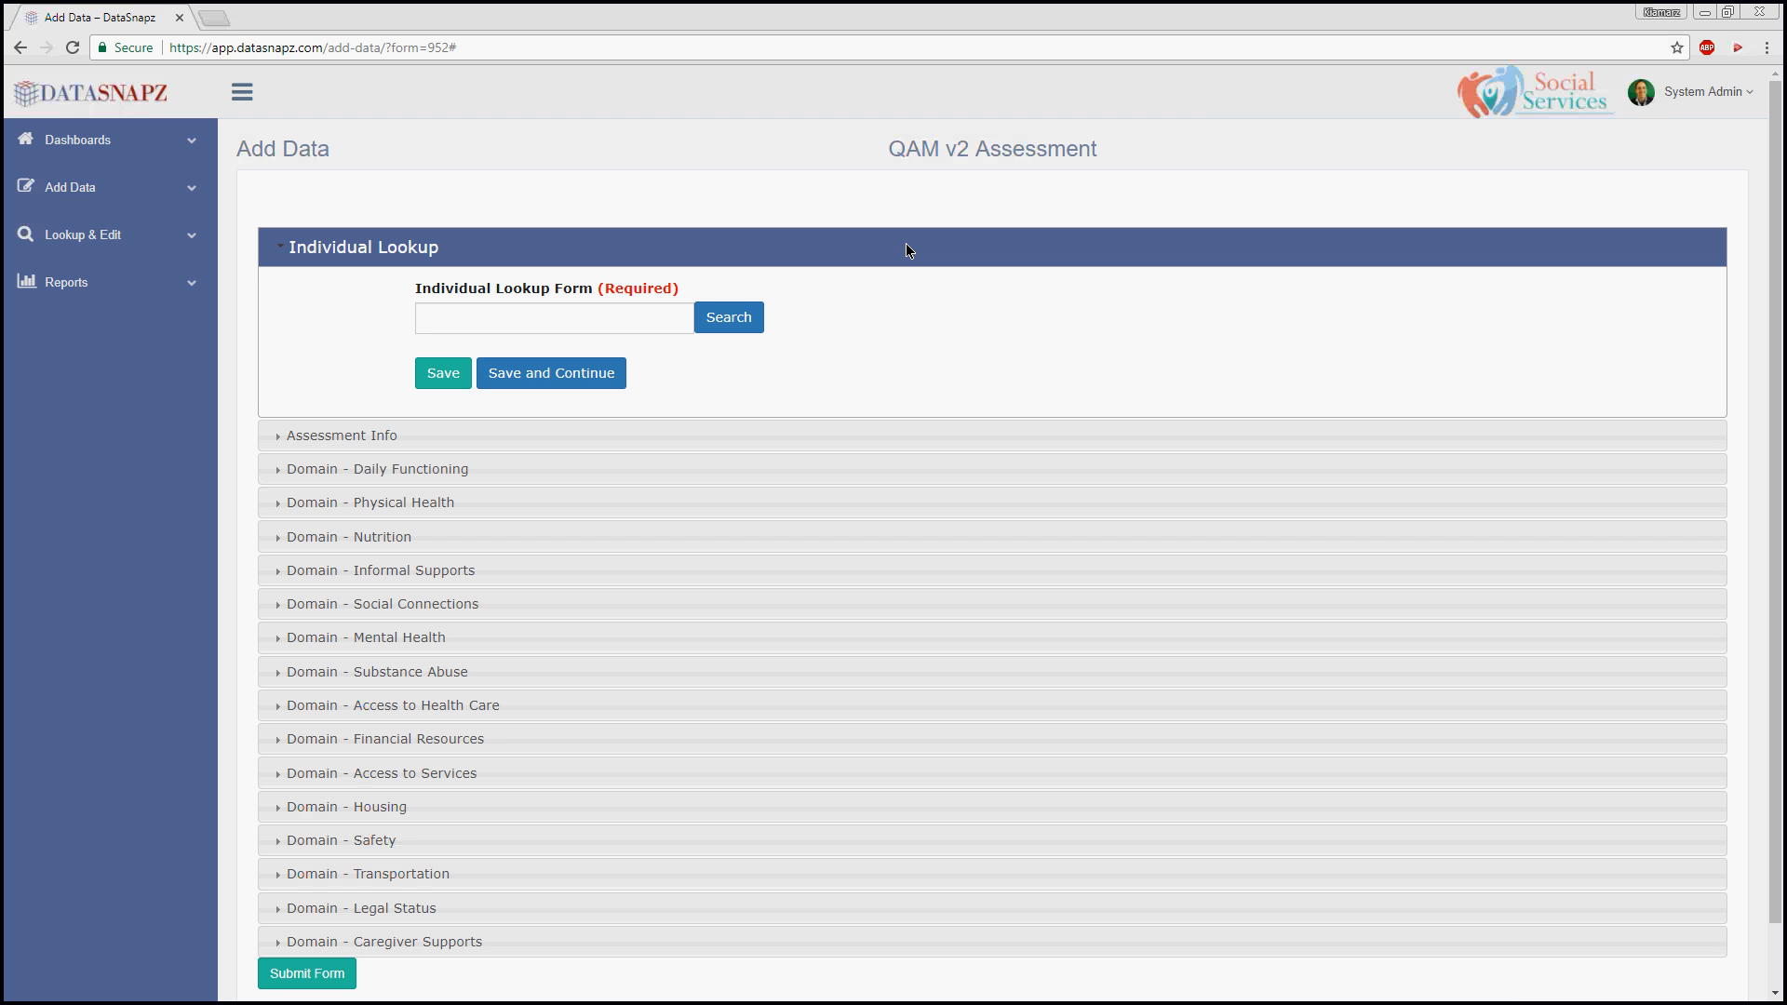
scroll(340, 953, "down", 1)
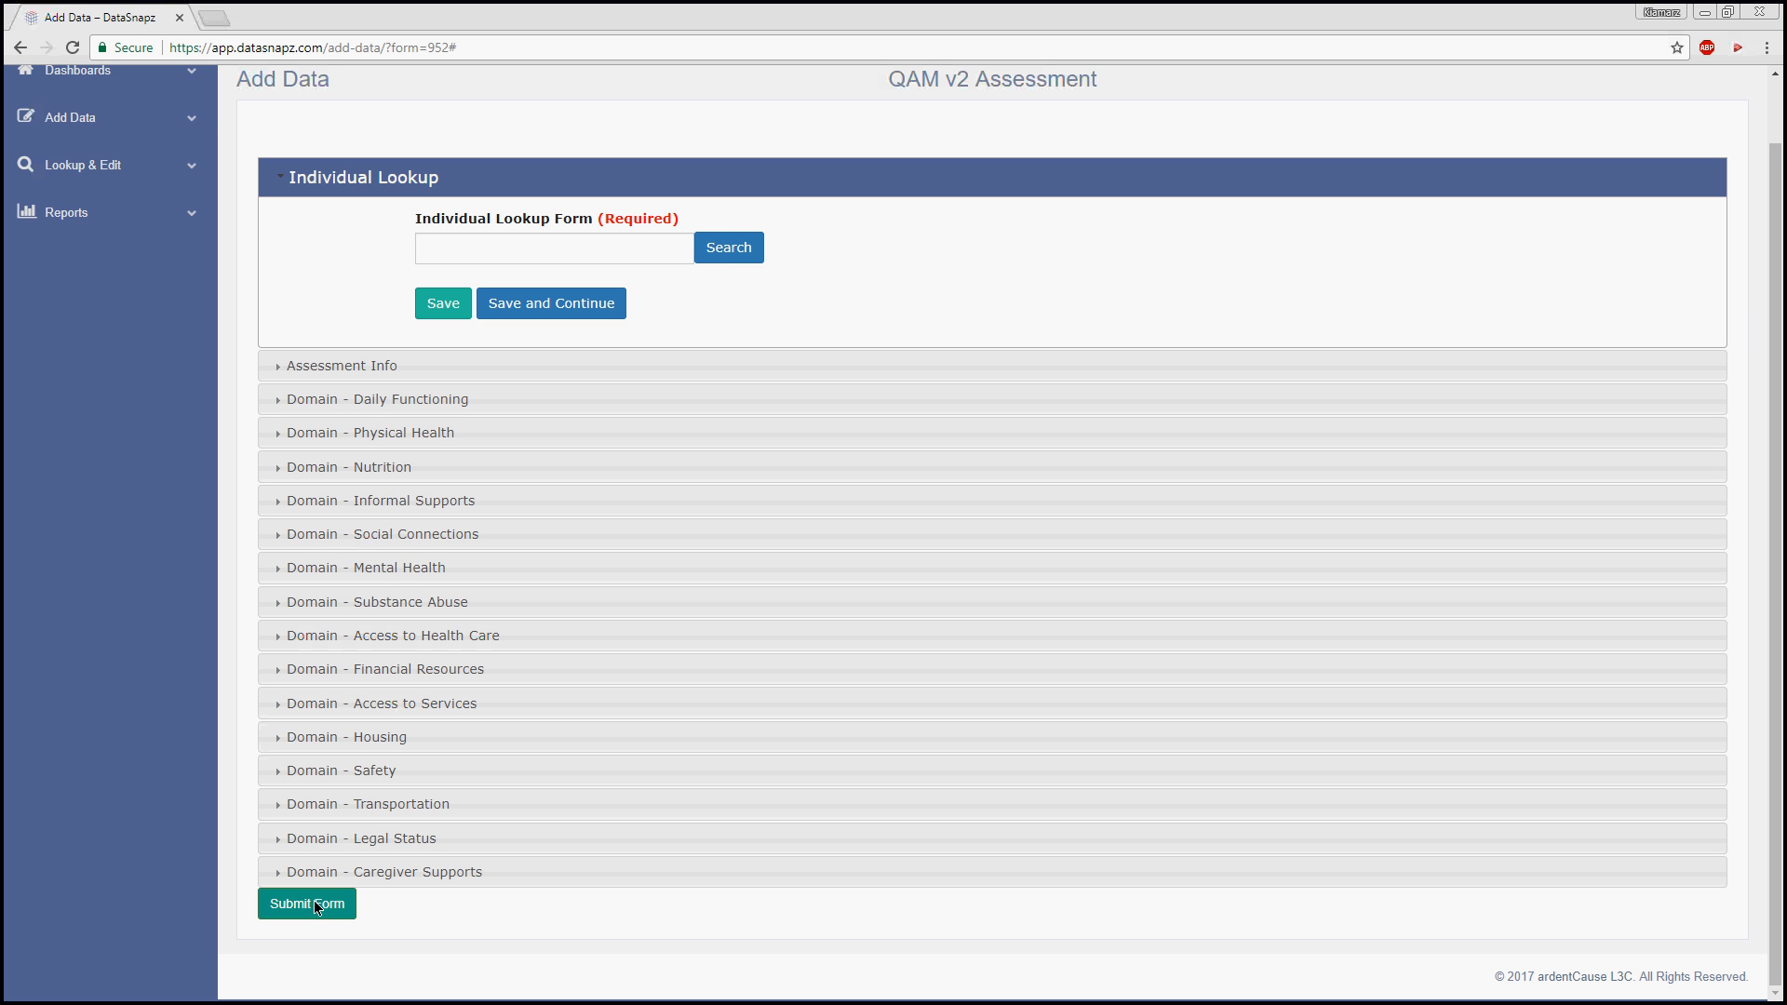
scroll(41, 558, "up", 1)
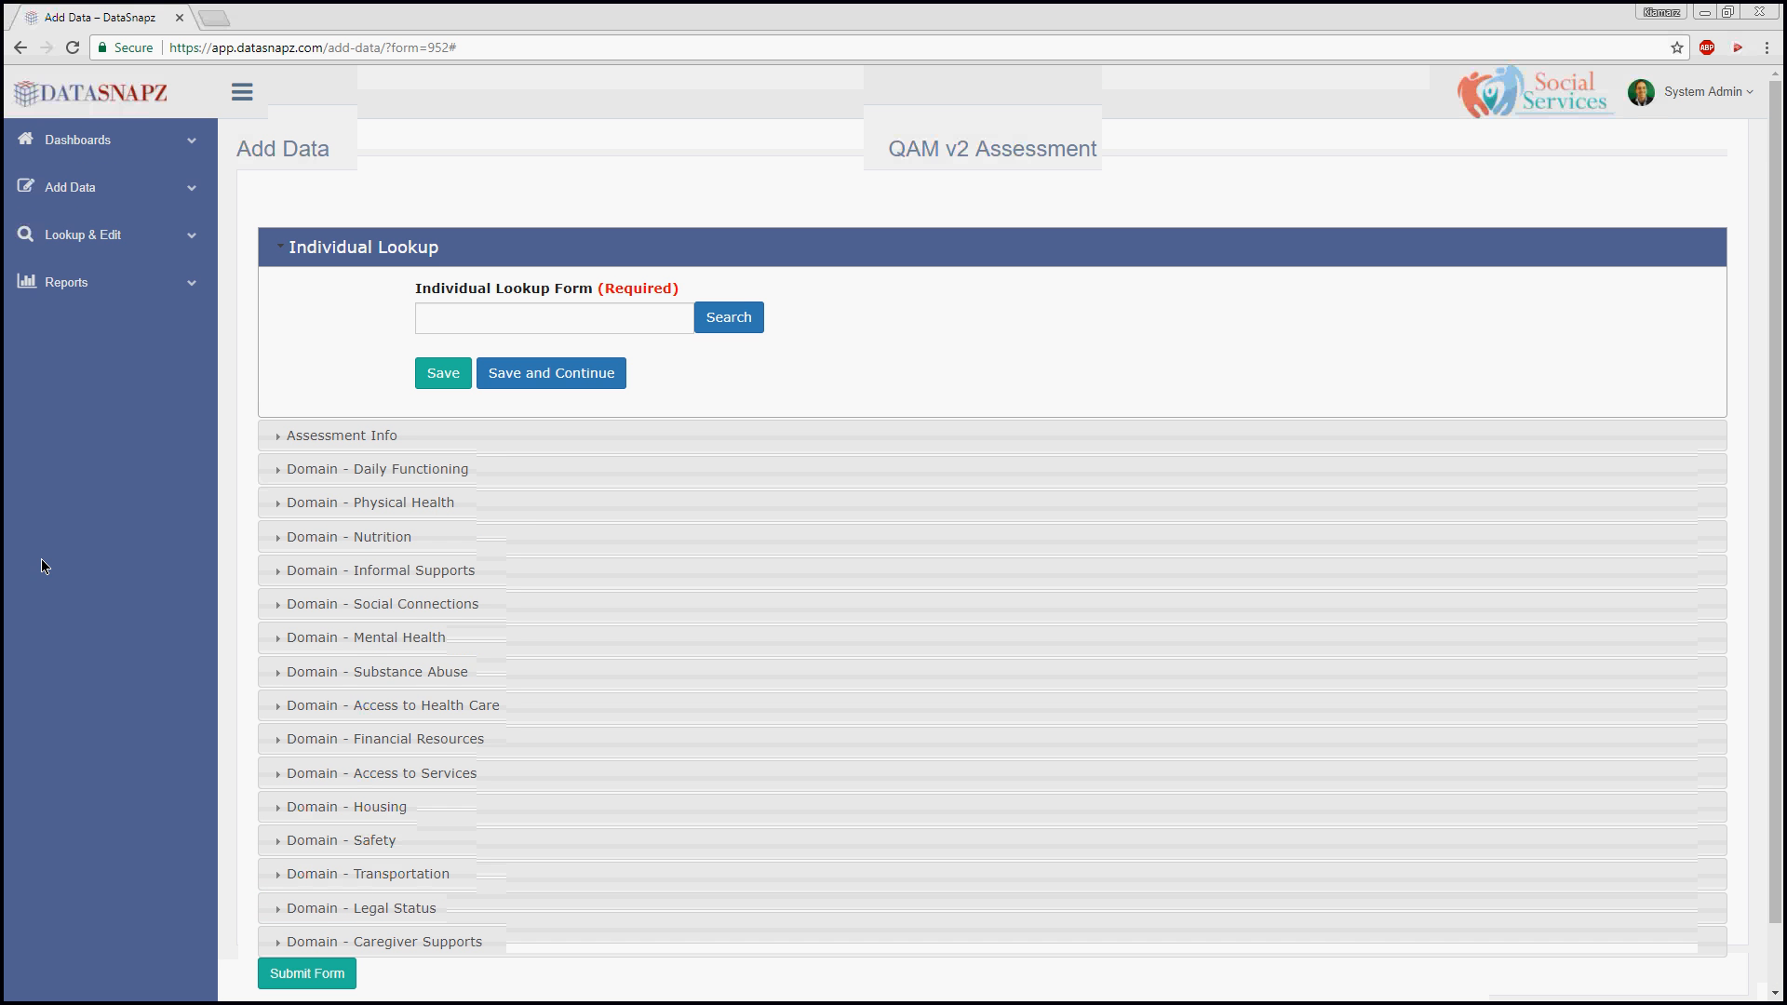
Expand Lookup & Edit in the sidebar to reveal the By Client option
left_click(66, 184)
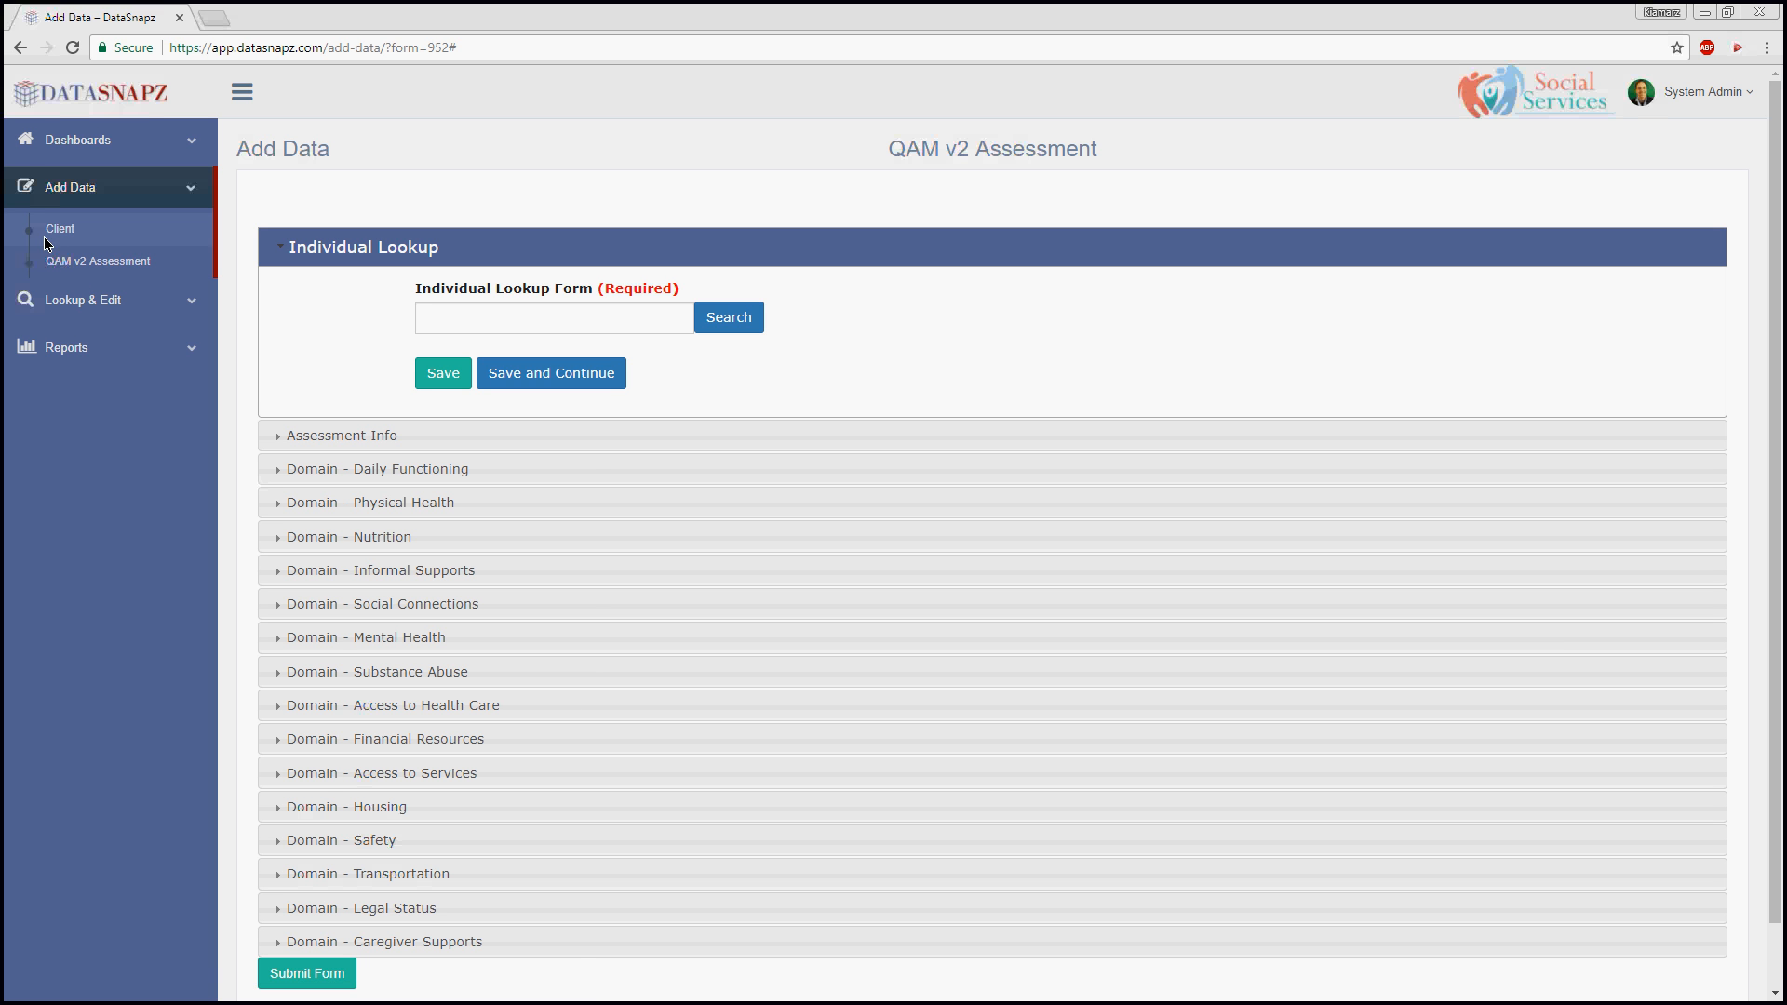
left_click(54, 194)
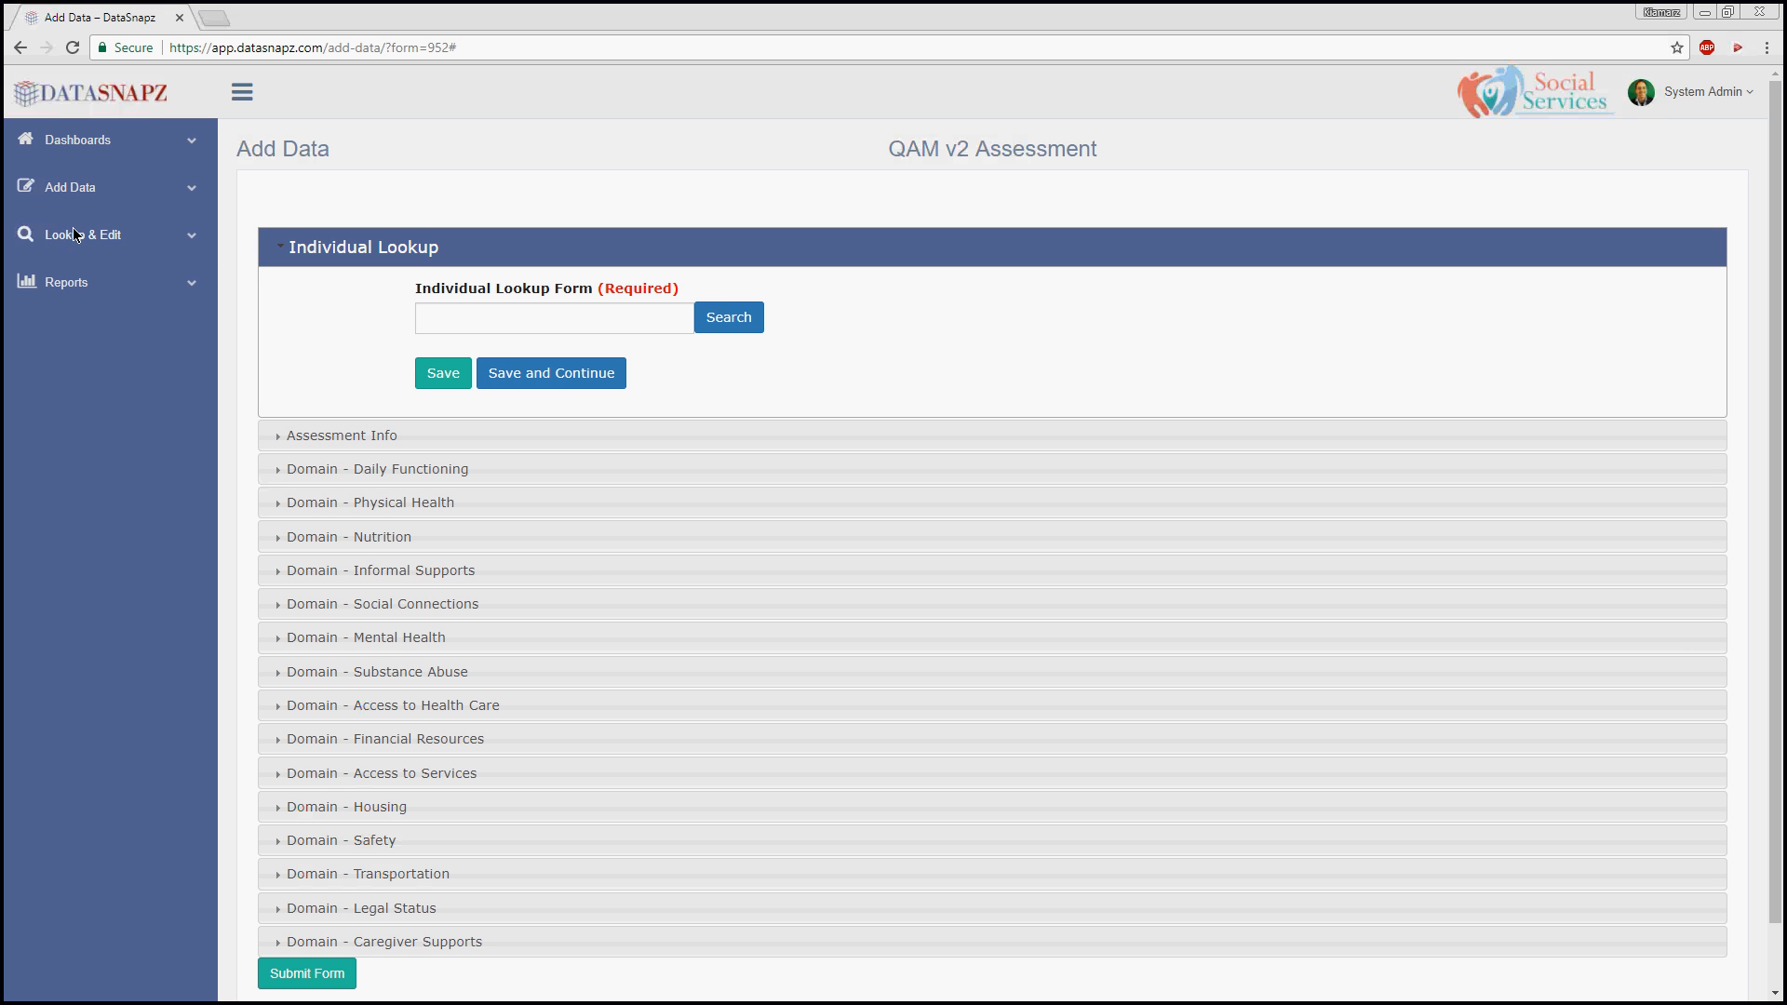
left_click(76, 234)
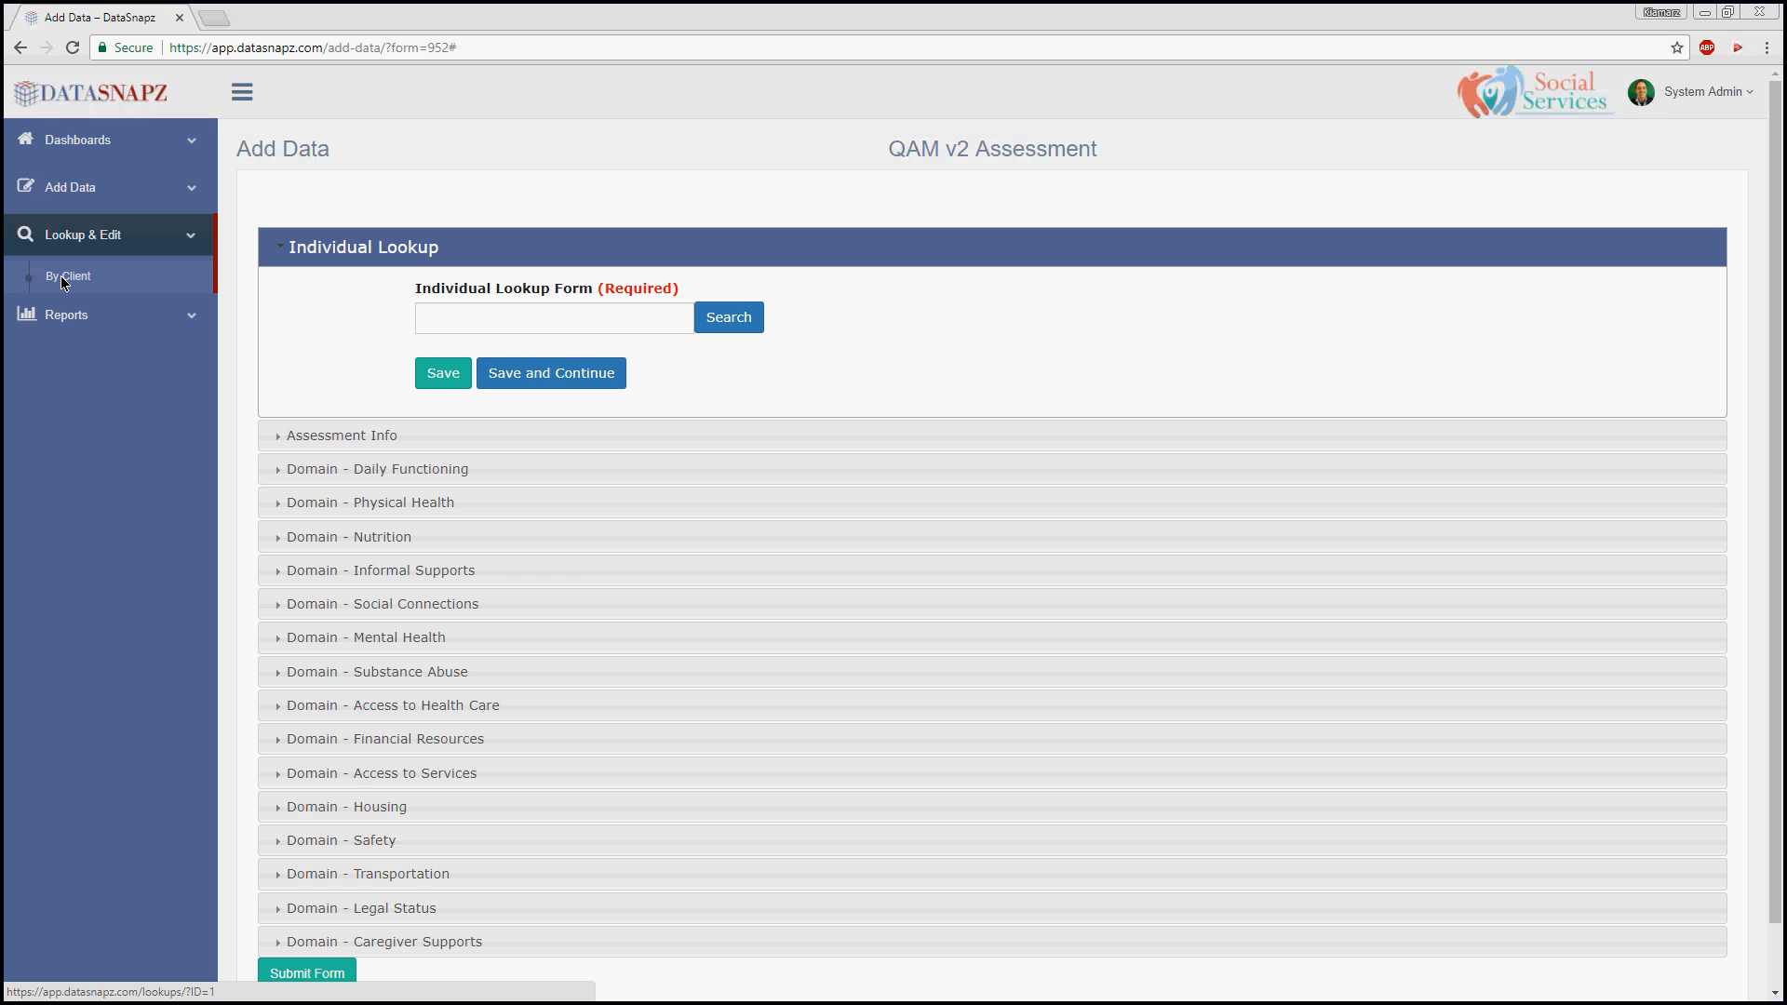
left_click(58, 190)
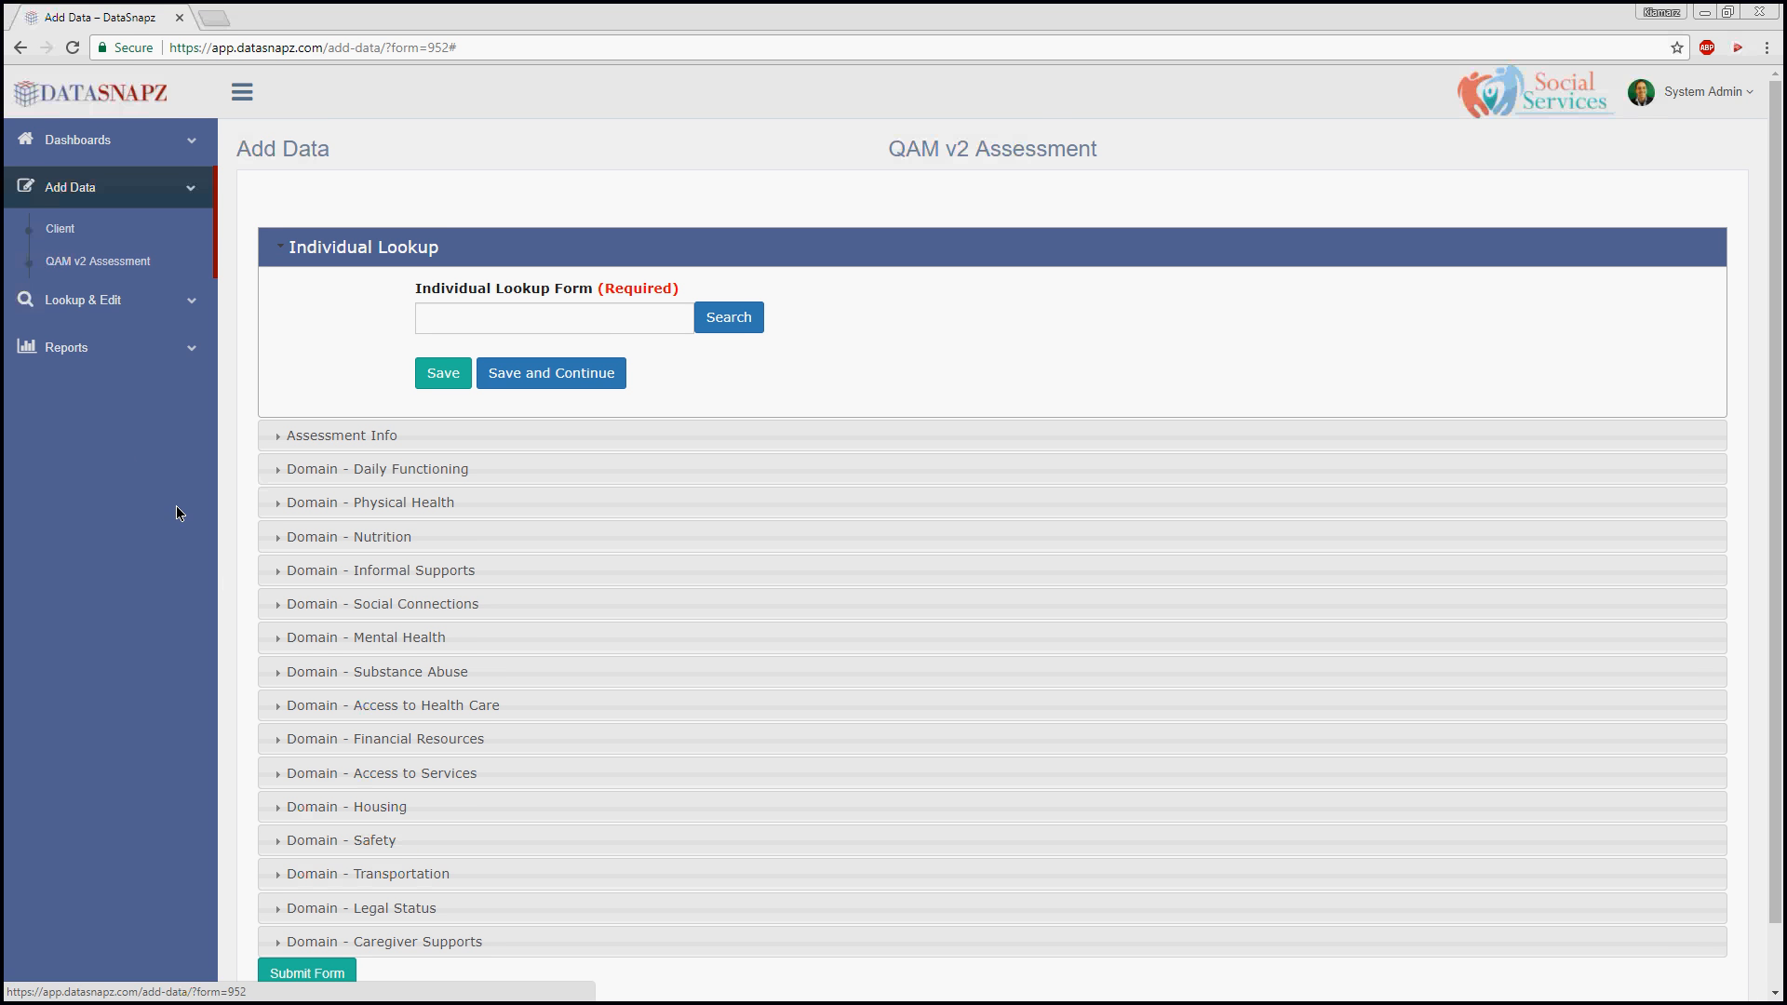
scroll(233, 605, "down", 1)
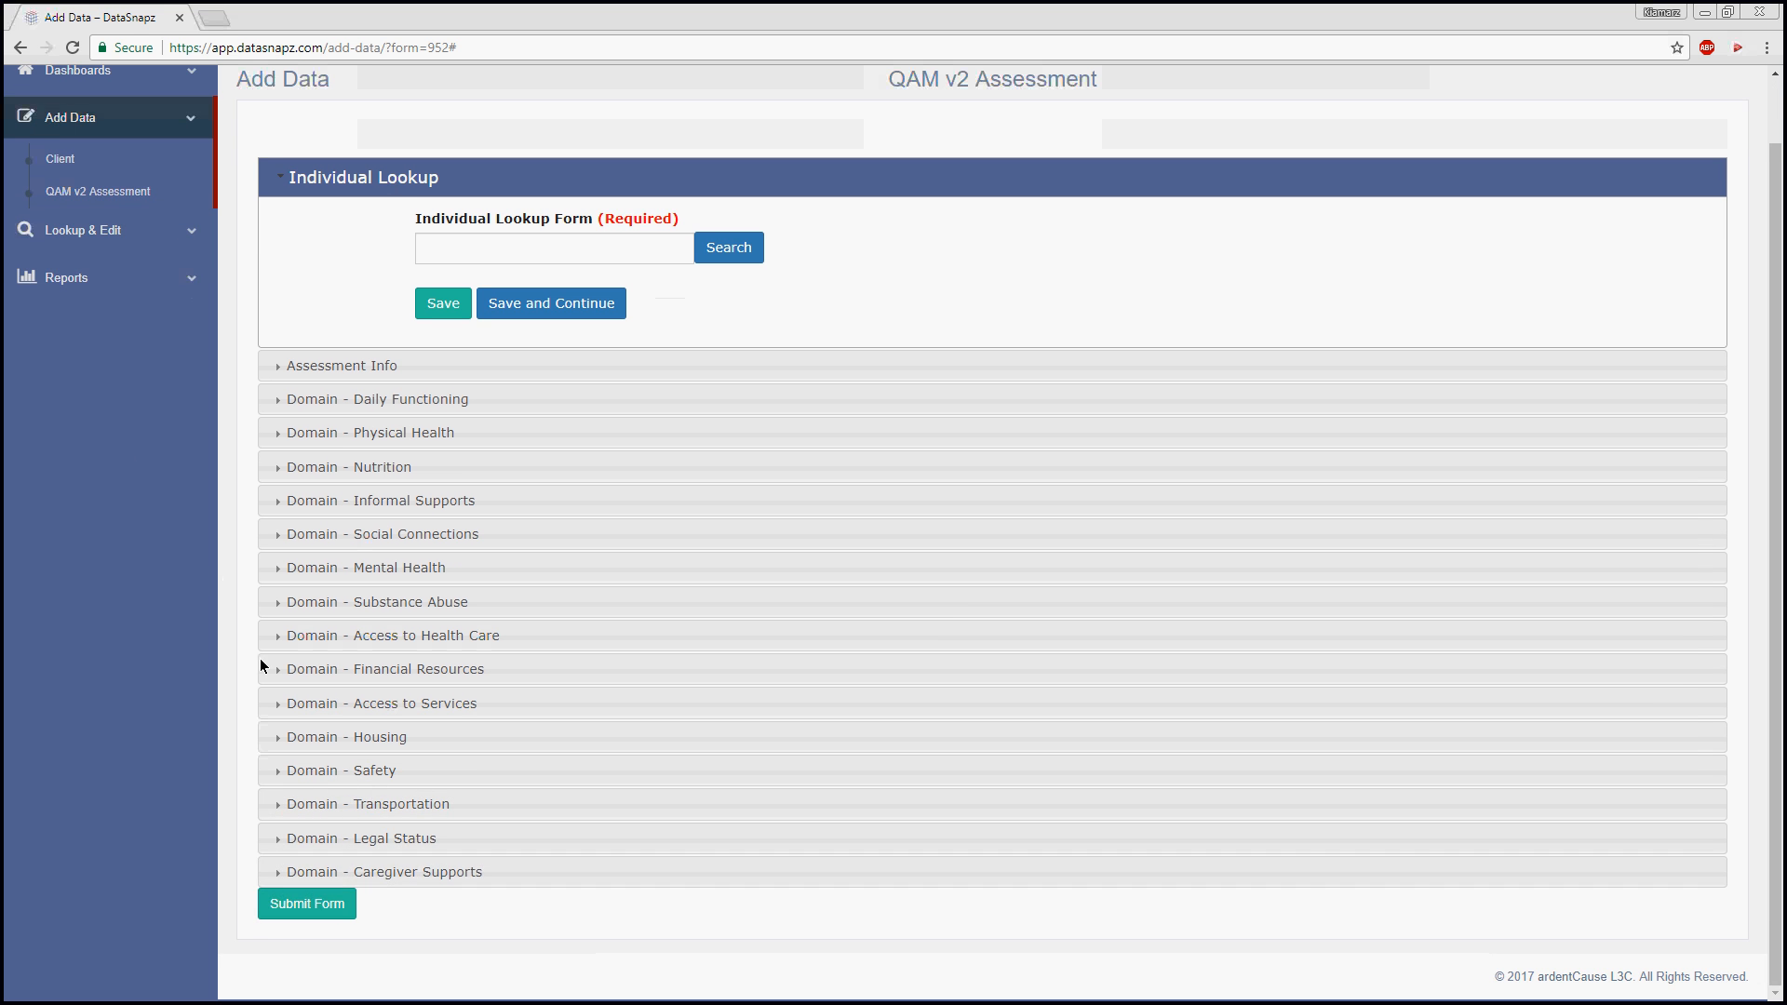
left_click(86, 230)
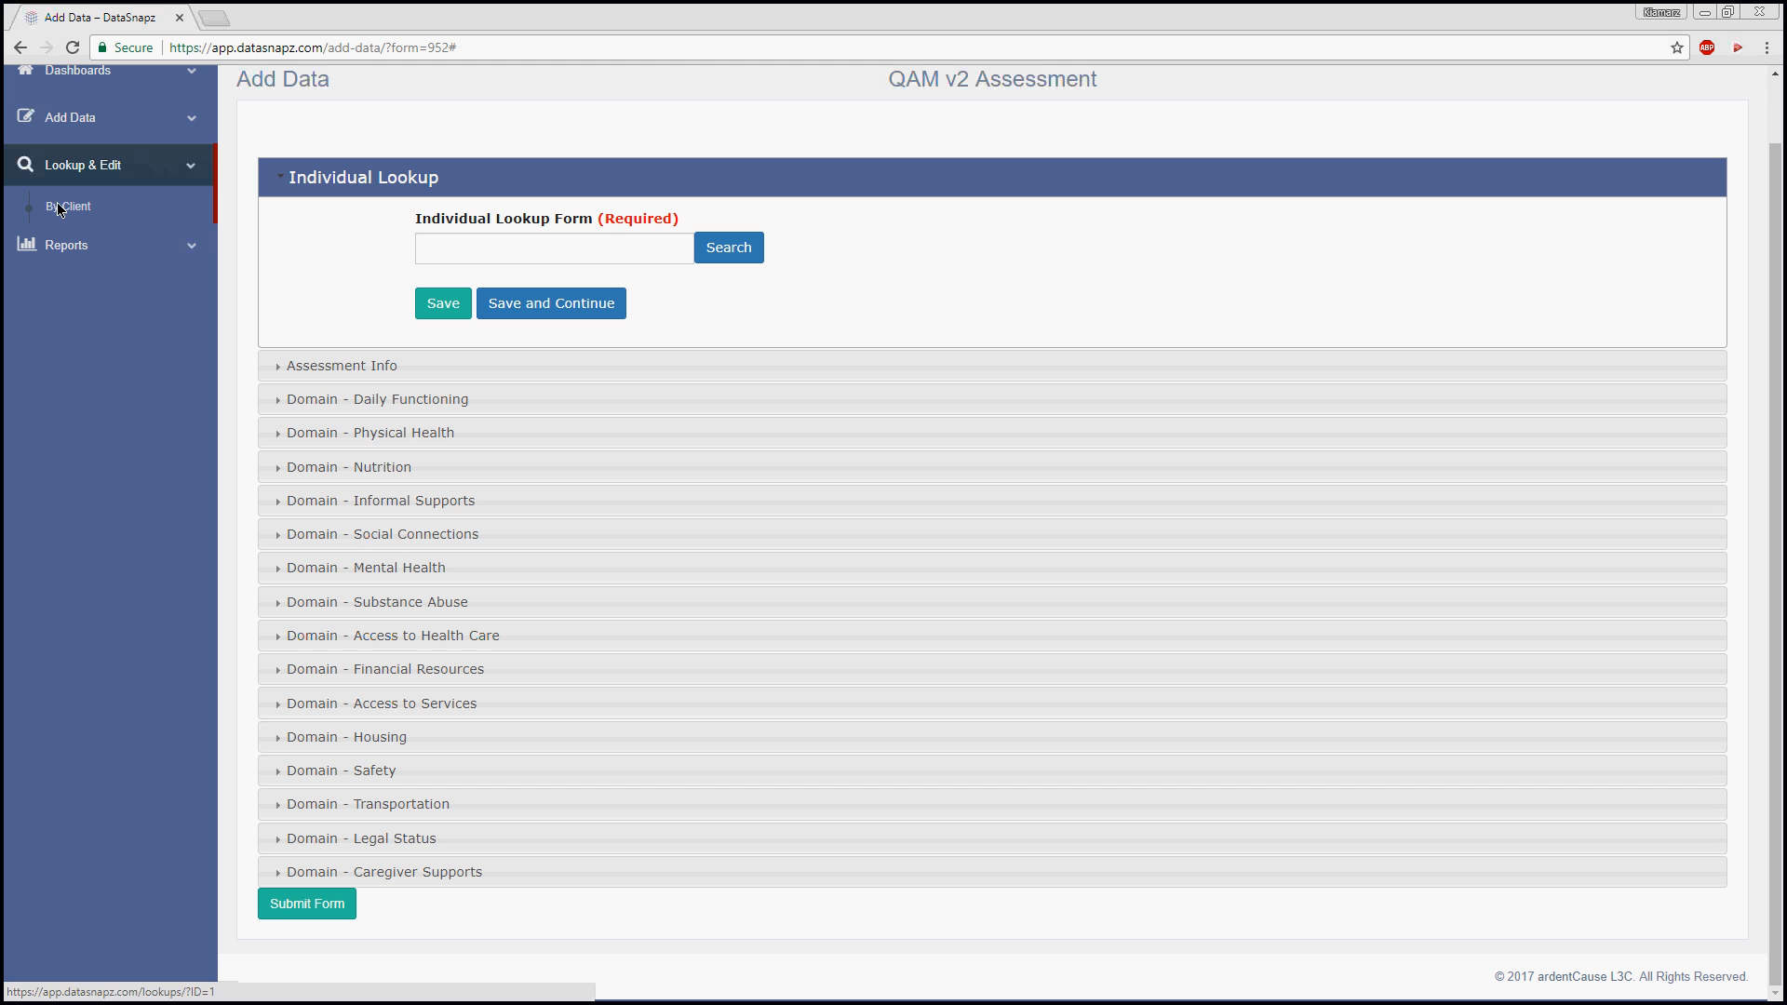
List all 37 clients under By Client, then filter the table by a partial first name
left_click(71, 221)
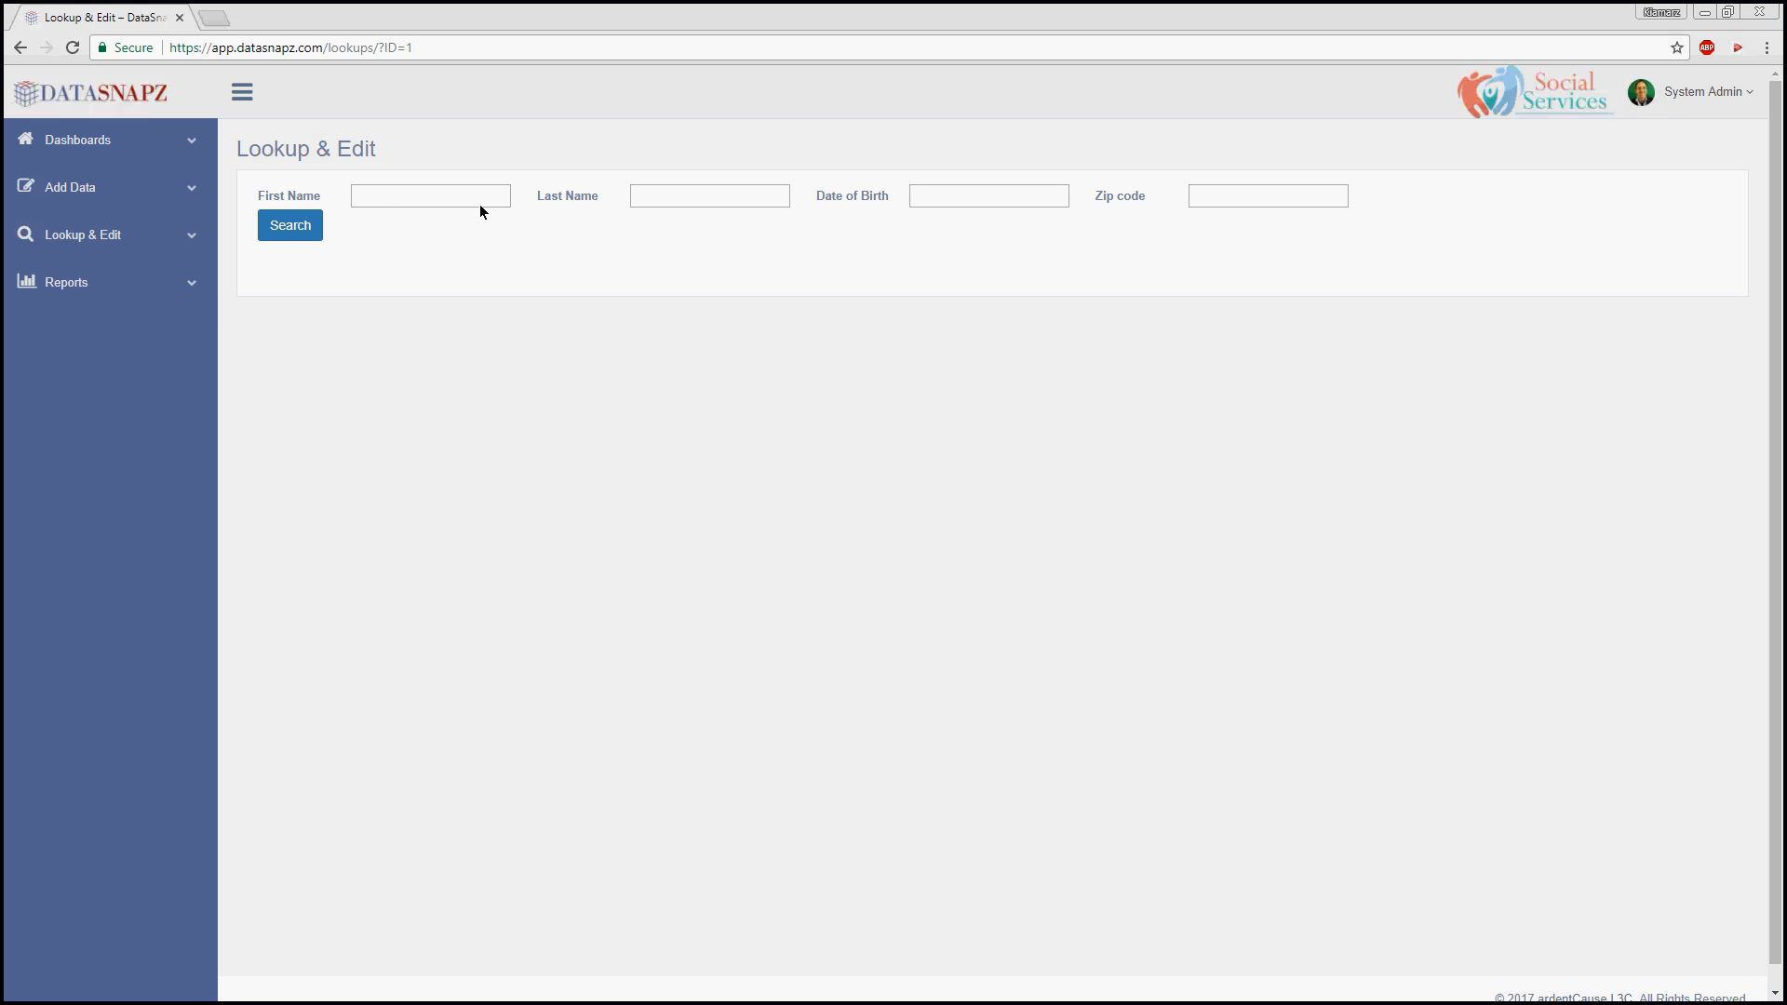
left_click(263, 227)
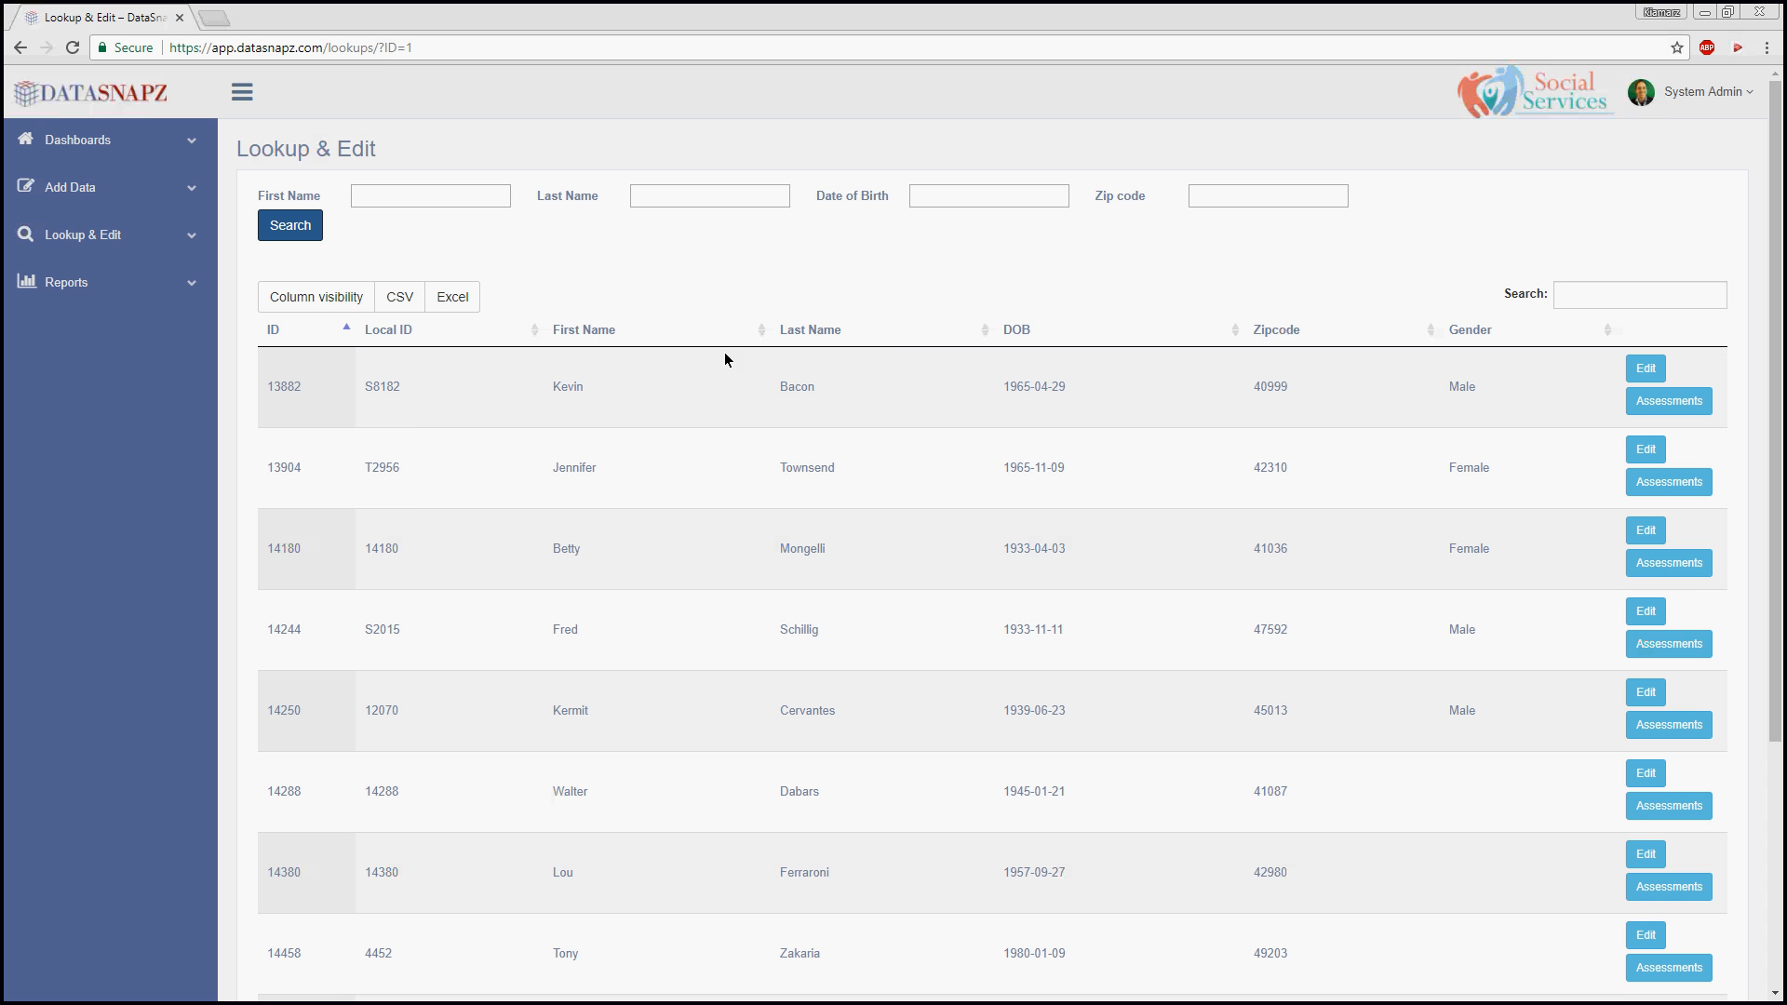
scroll(901, 341, "down", 1)
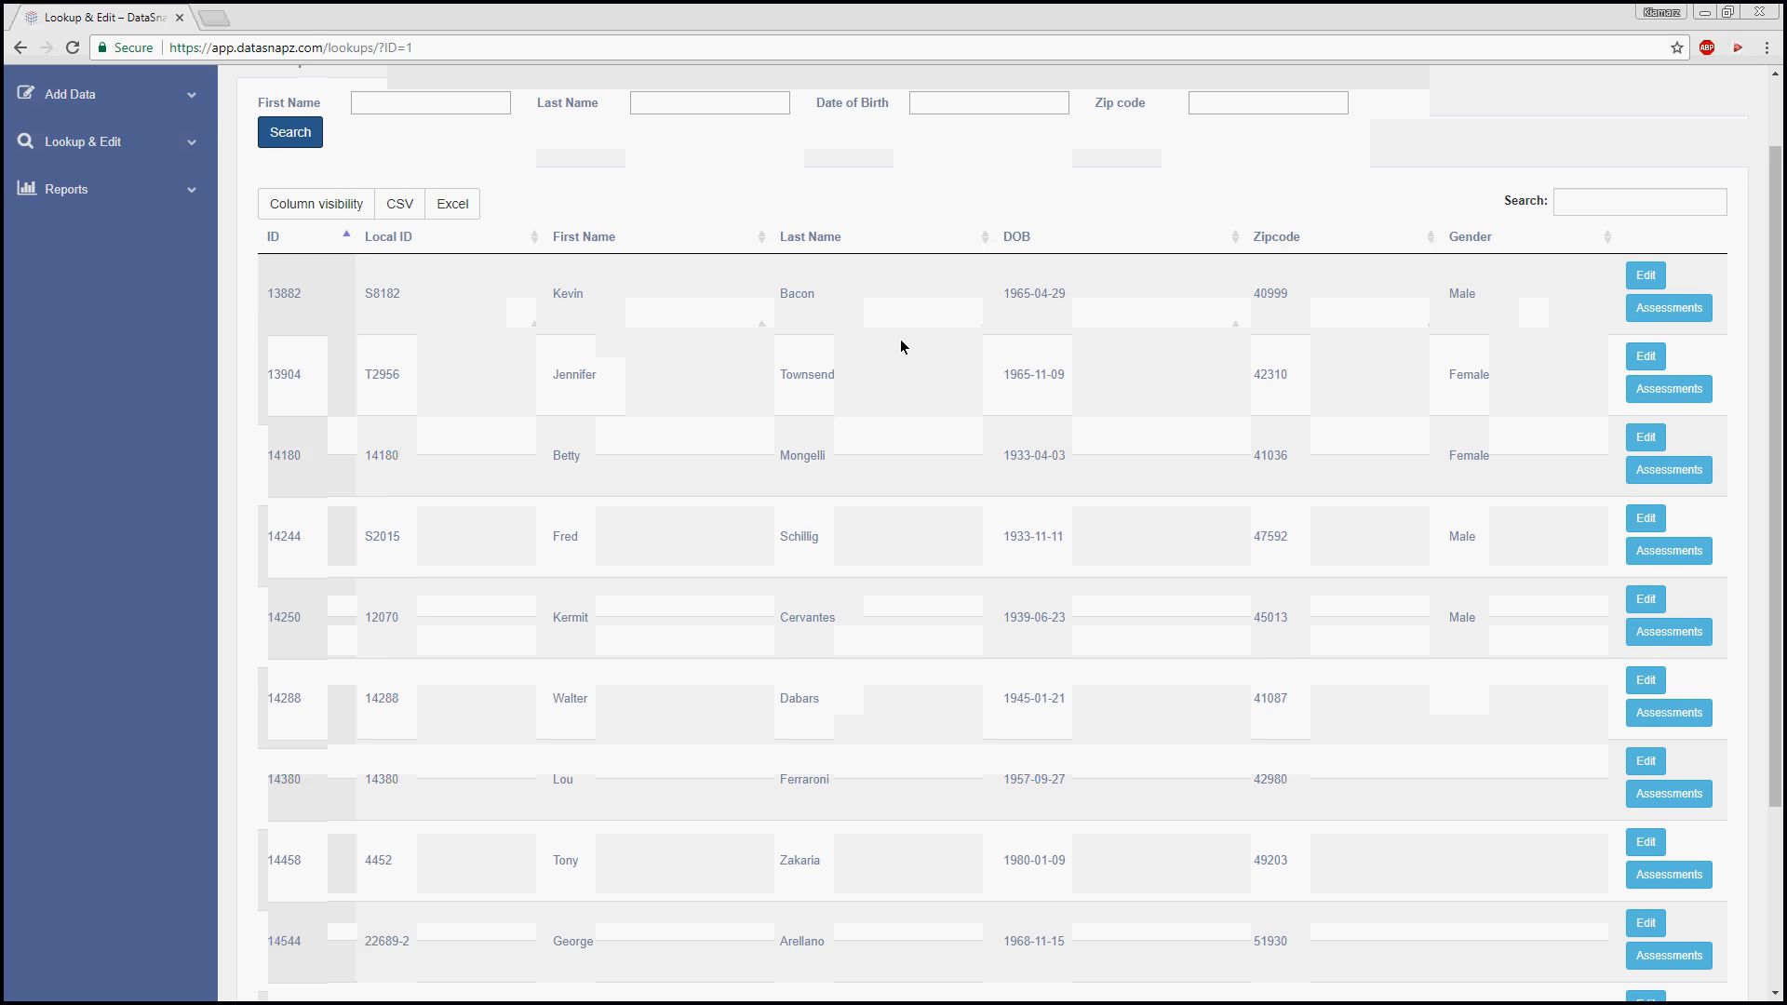
scroll(902, 341, "up", 1)
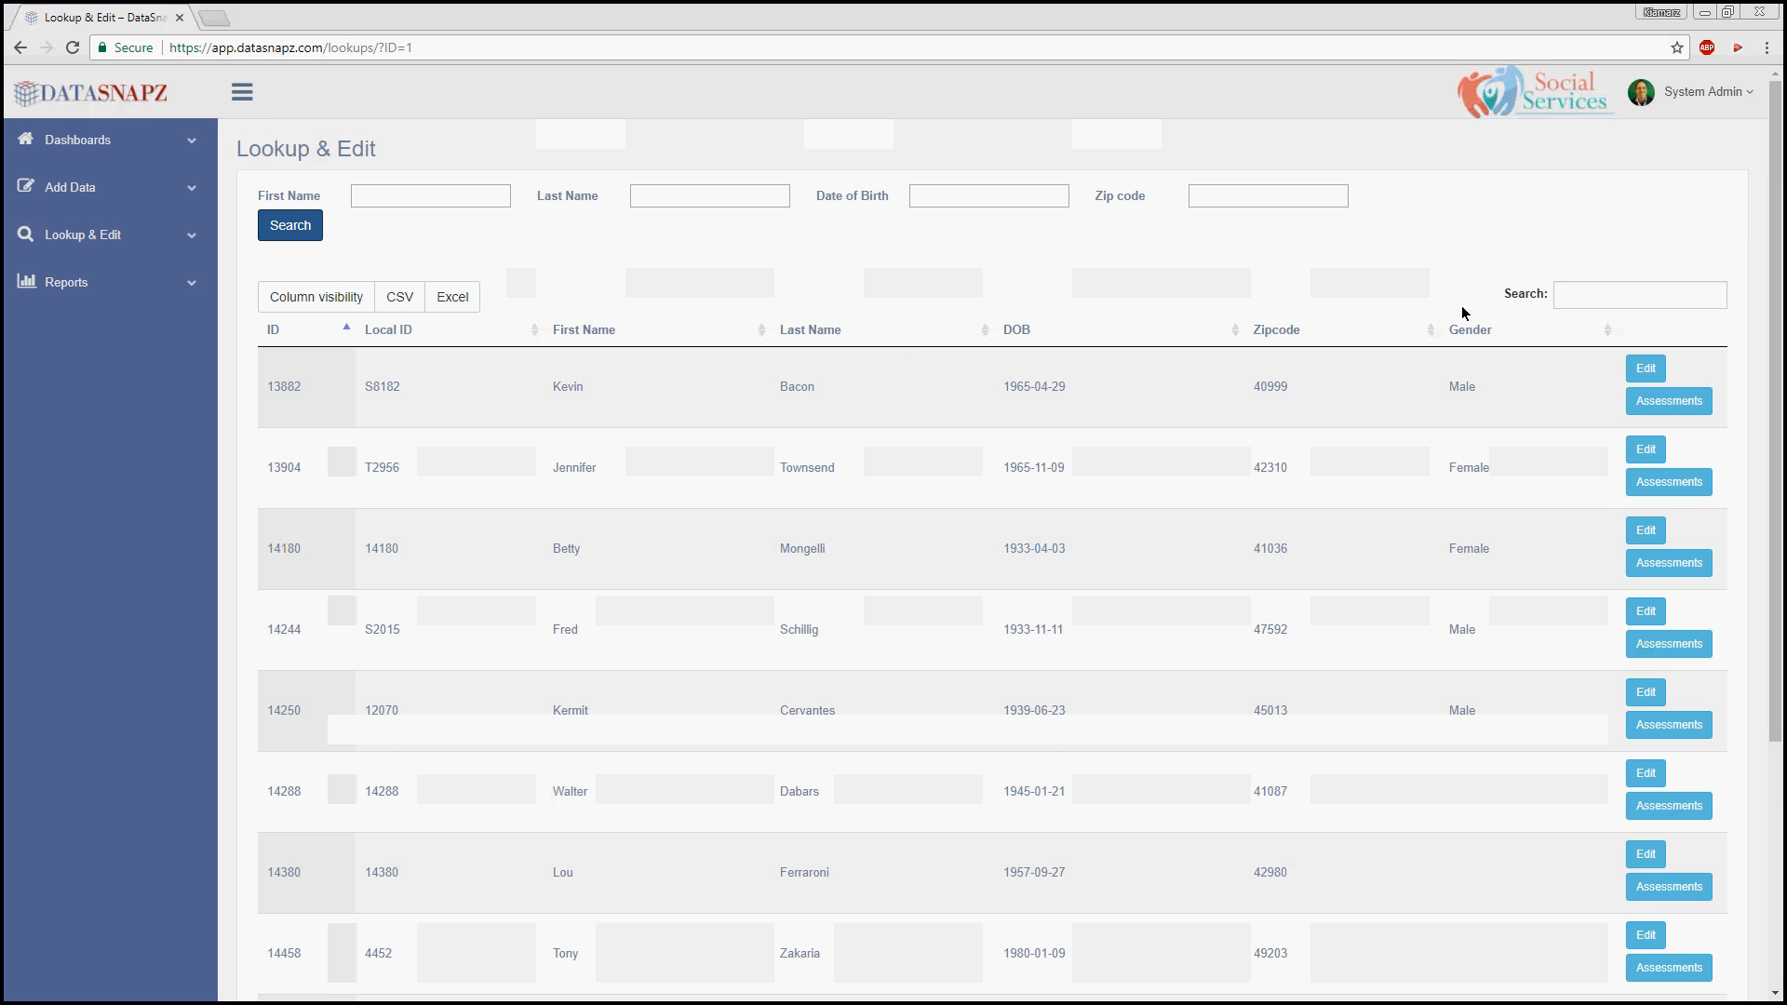
left_click(1671, 303)
type("bett")
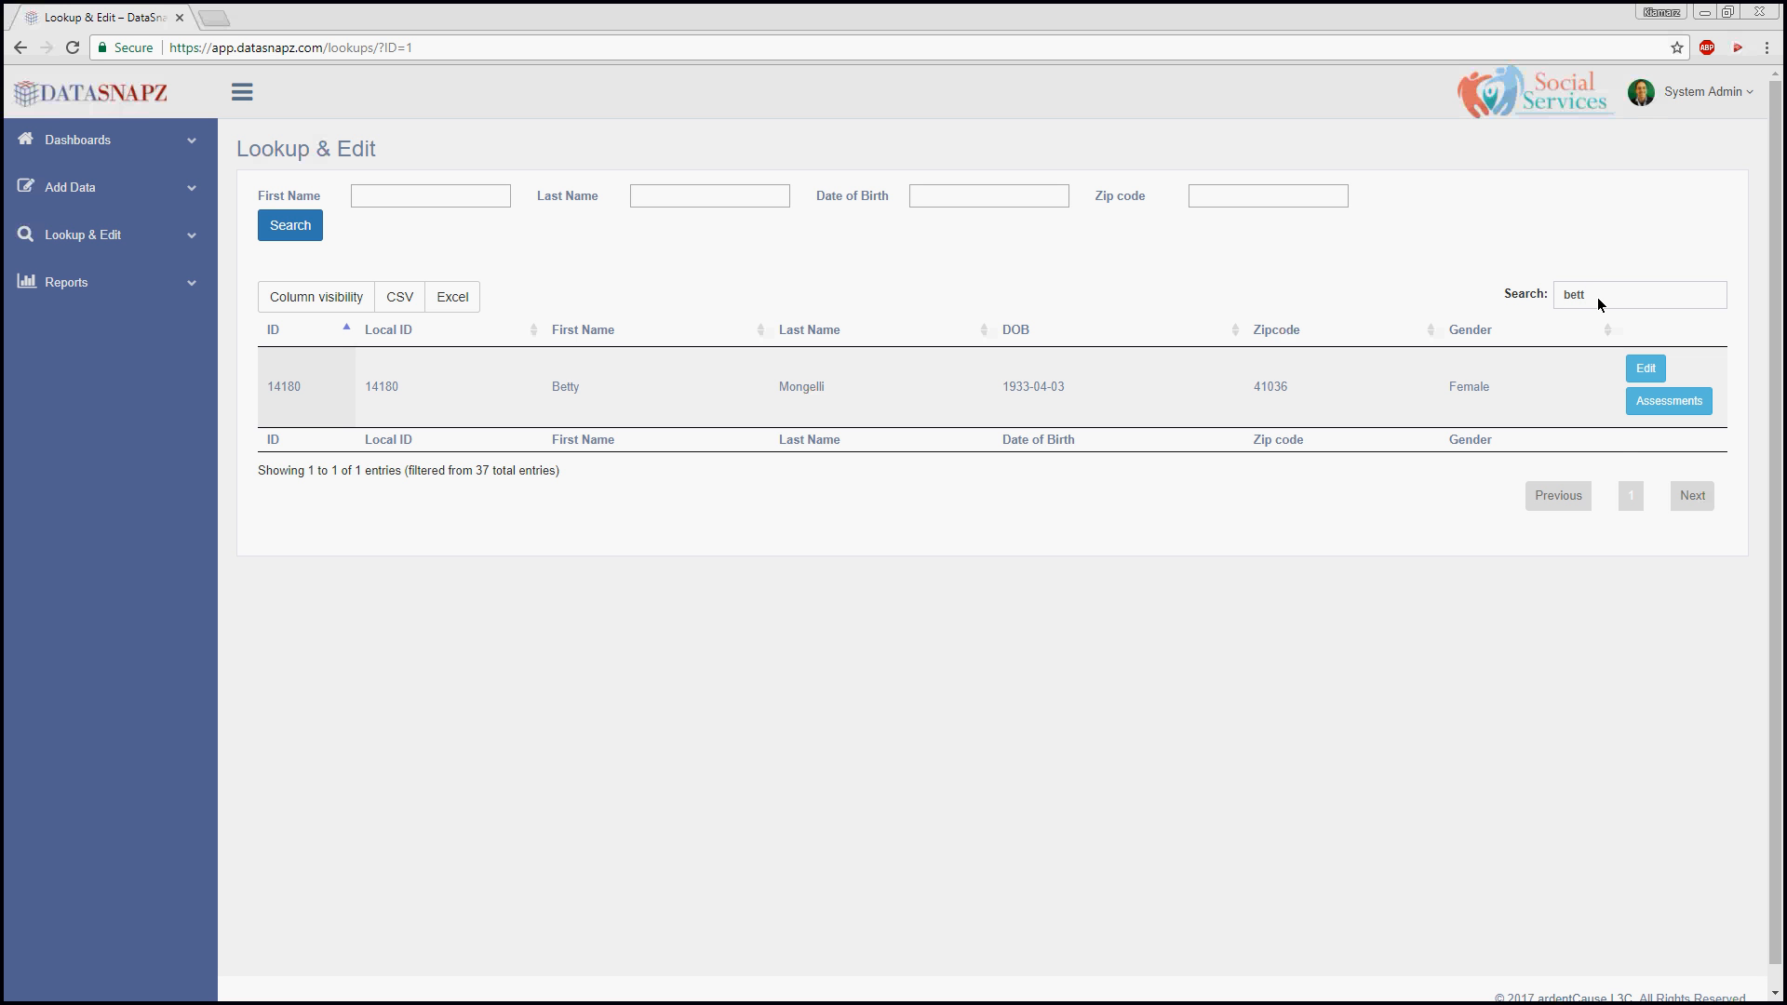
key("BackSpace")
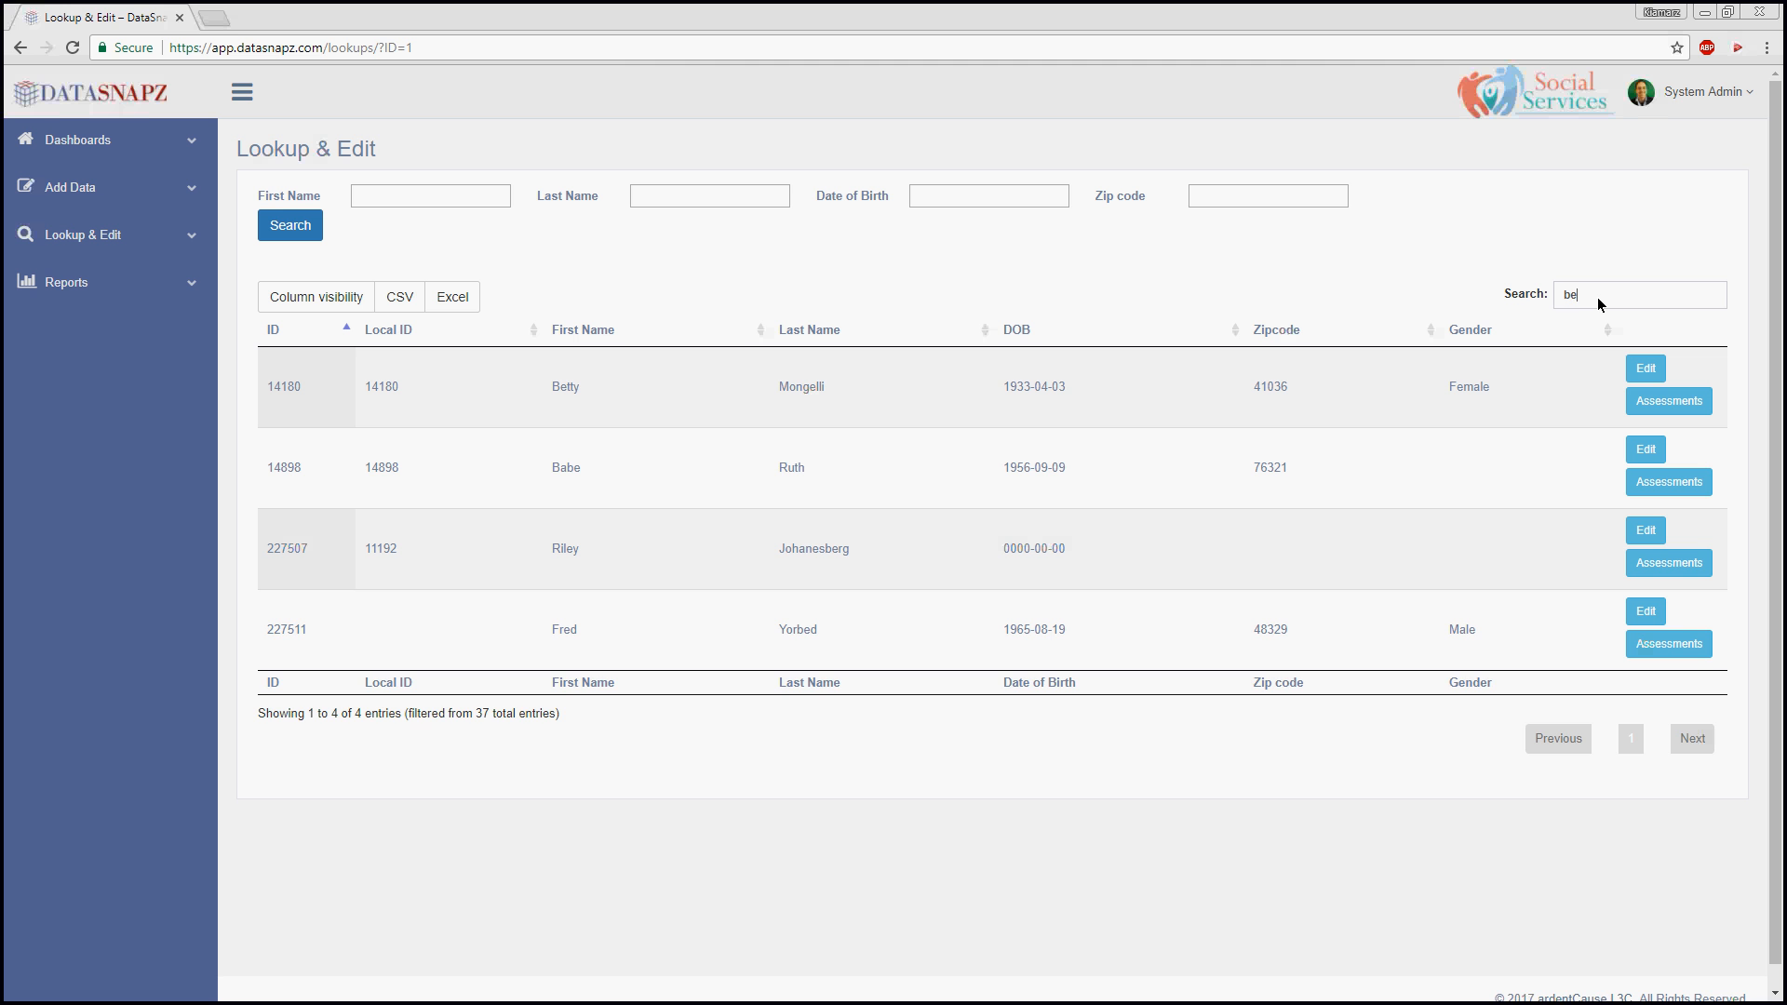
key("BackSpace")
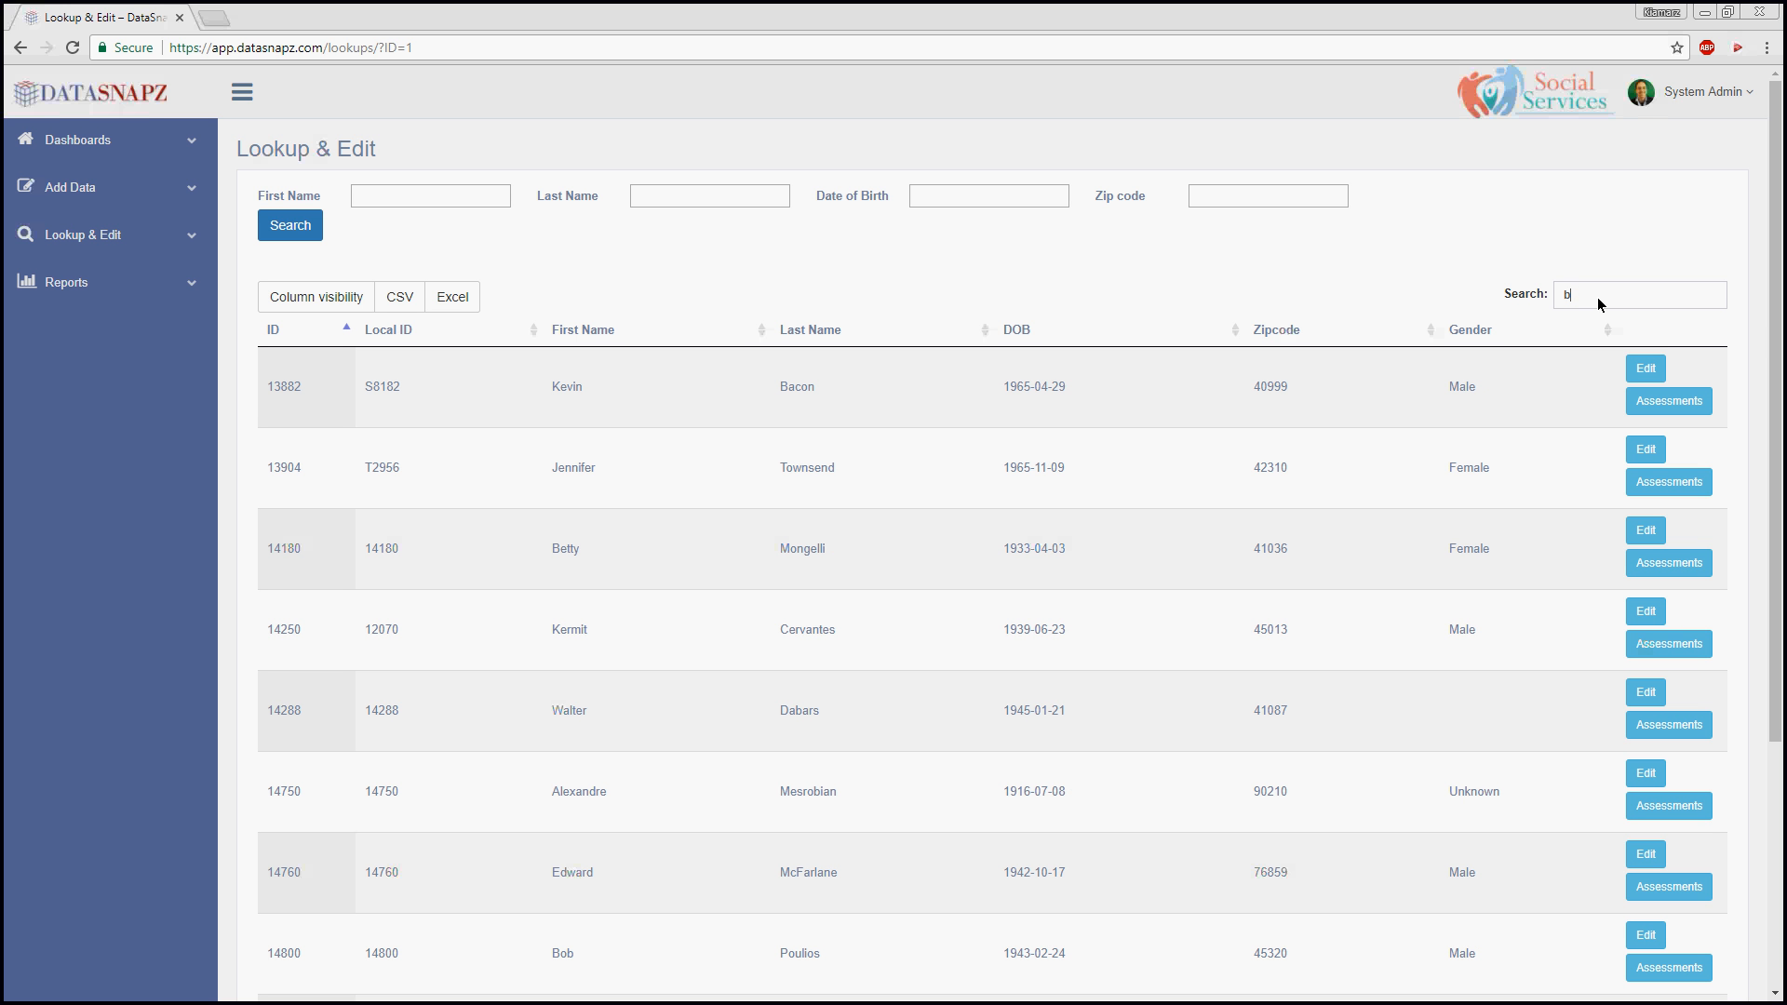
type("ett")
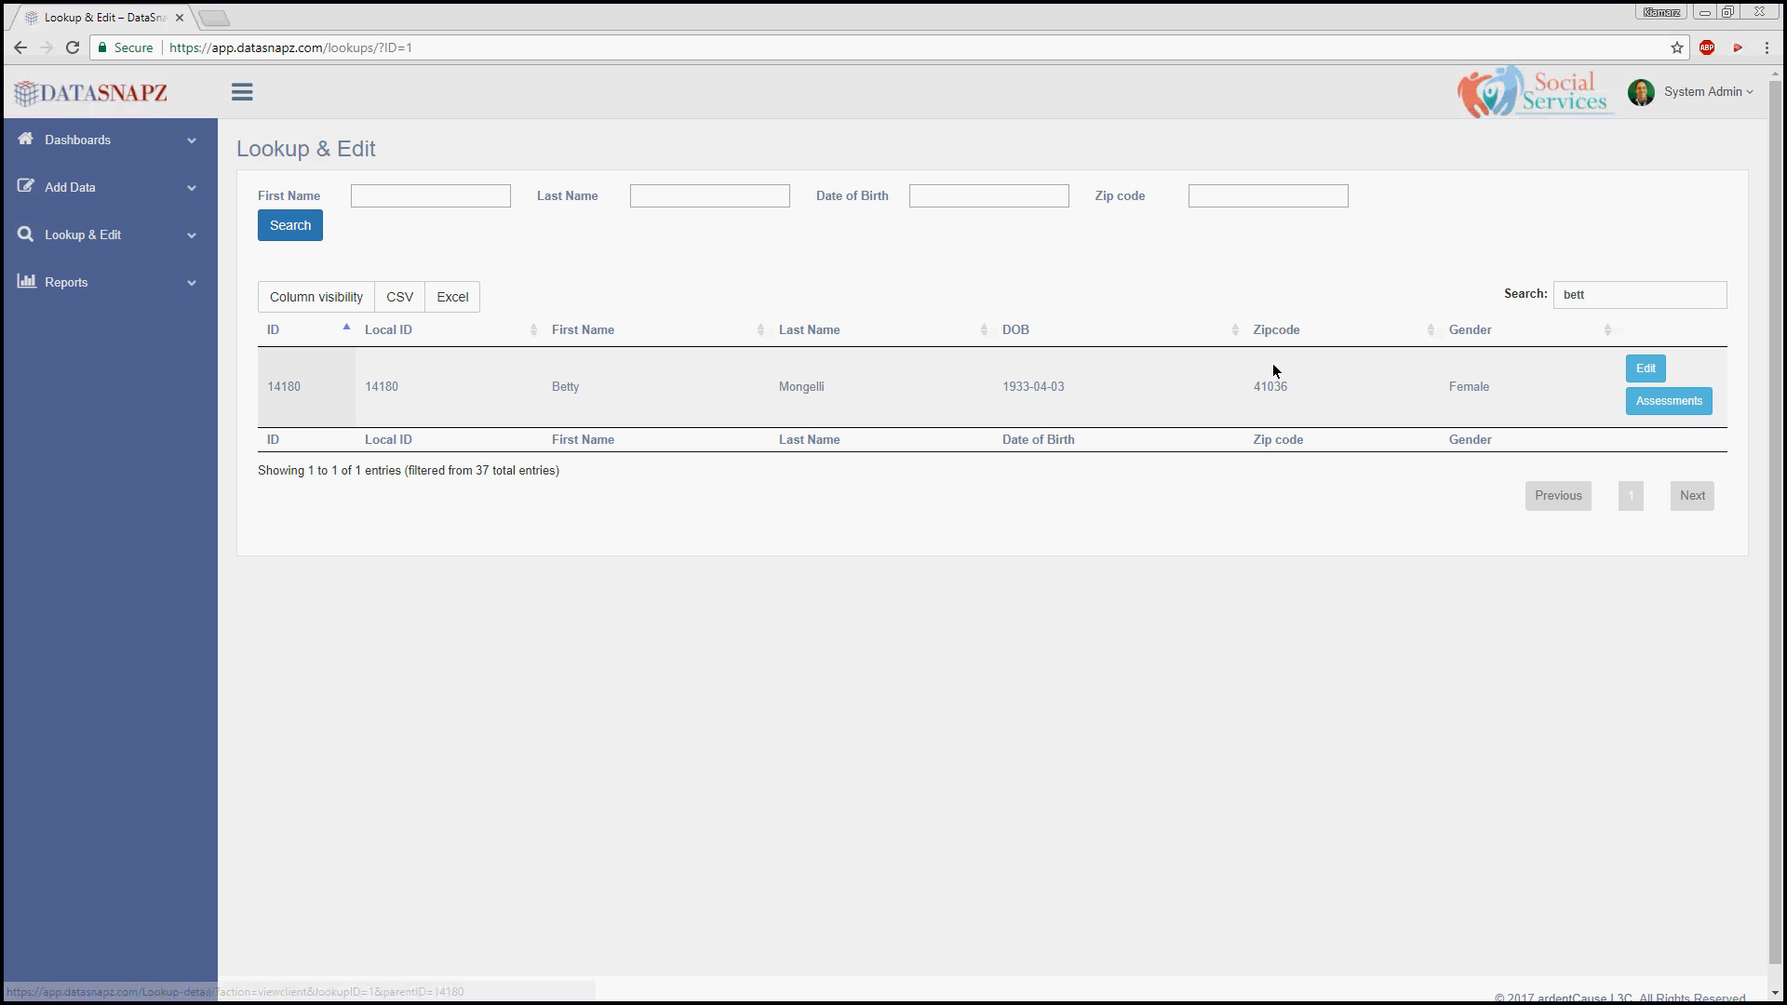
left_click(316, 298)
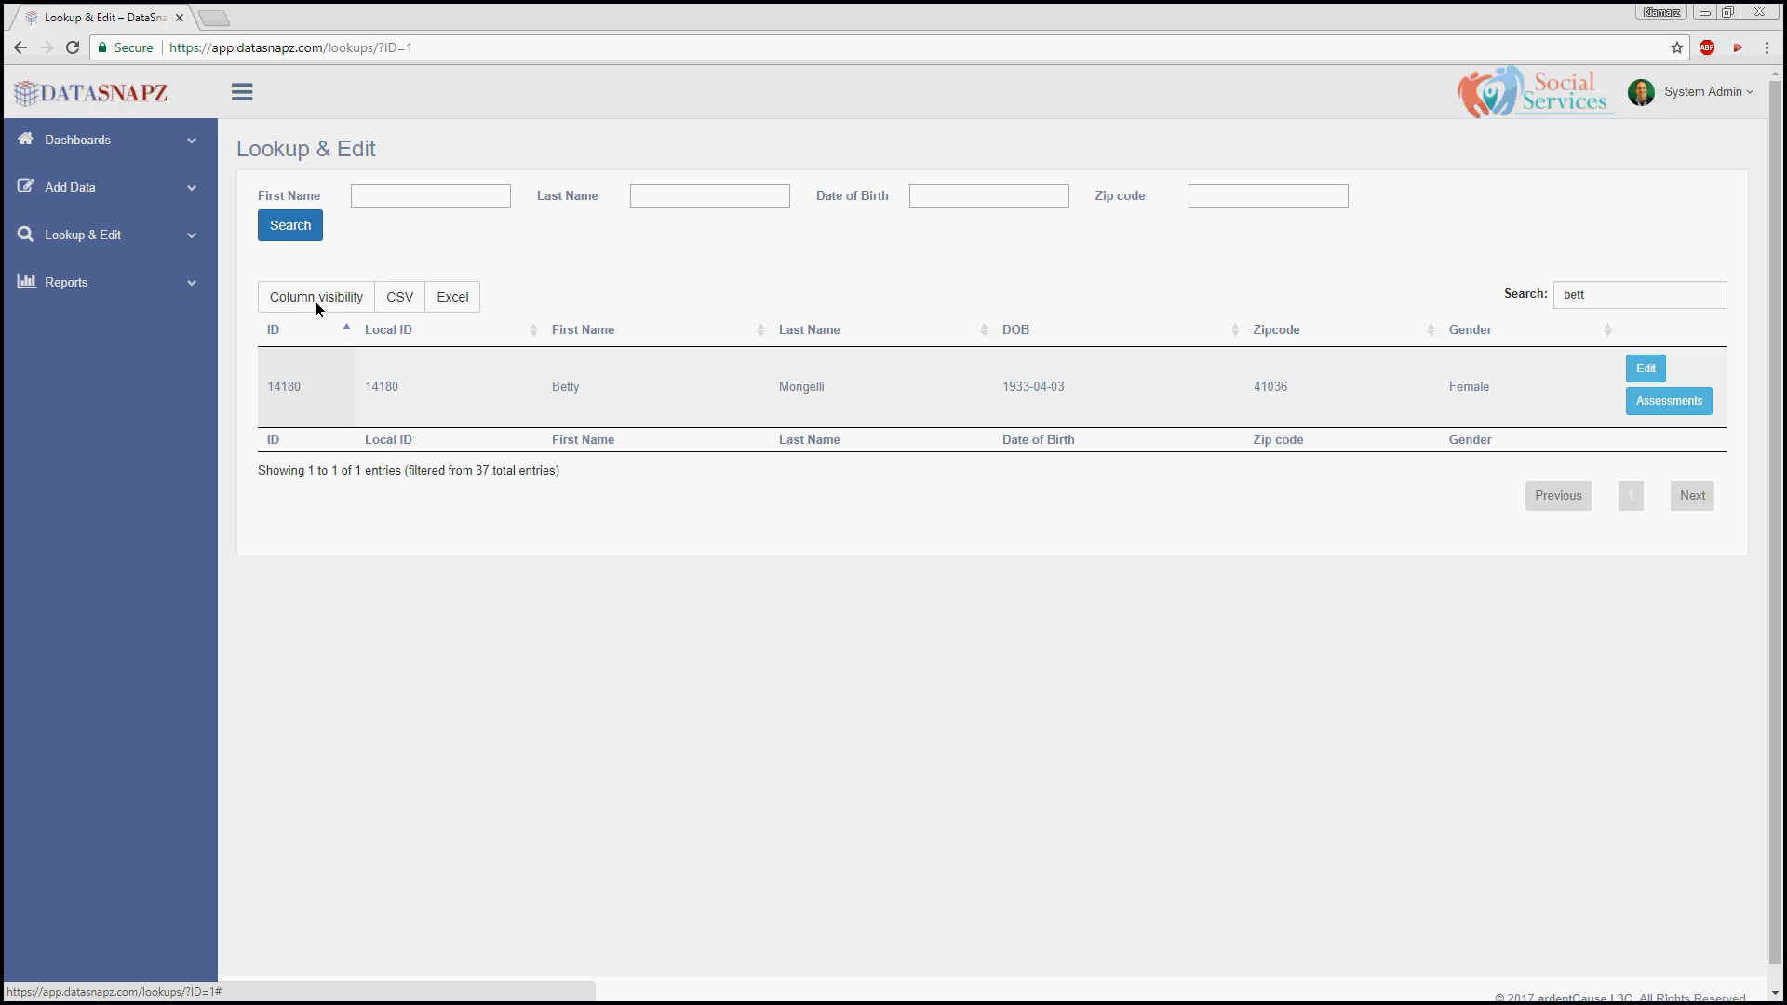
Show the Created By, Created Date, Last Modified By and Last Modified Date columns
left_click_drag(399, 361, 396, 415)
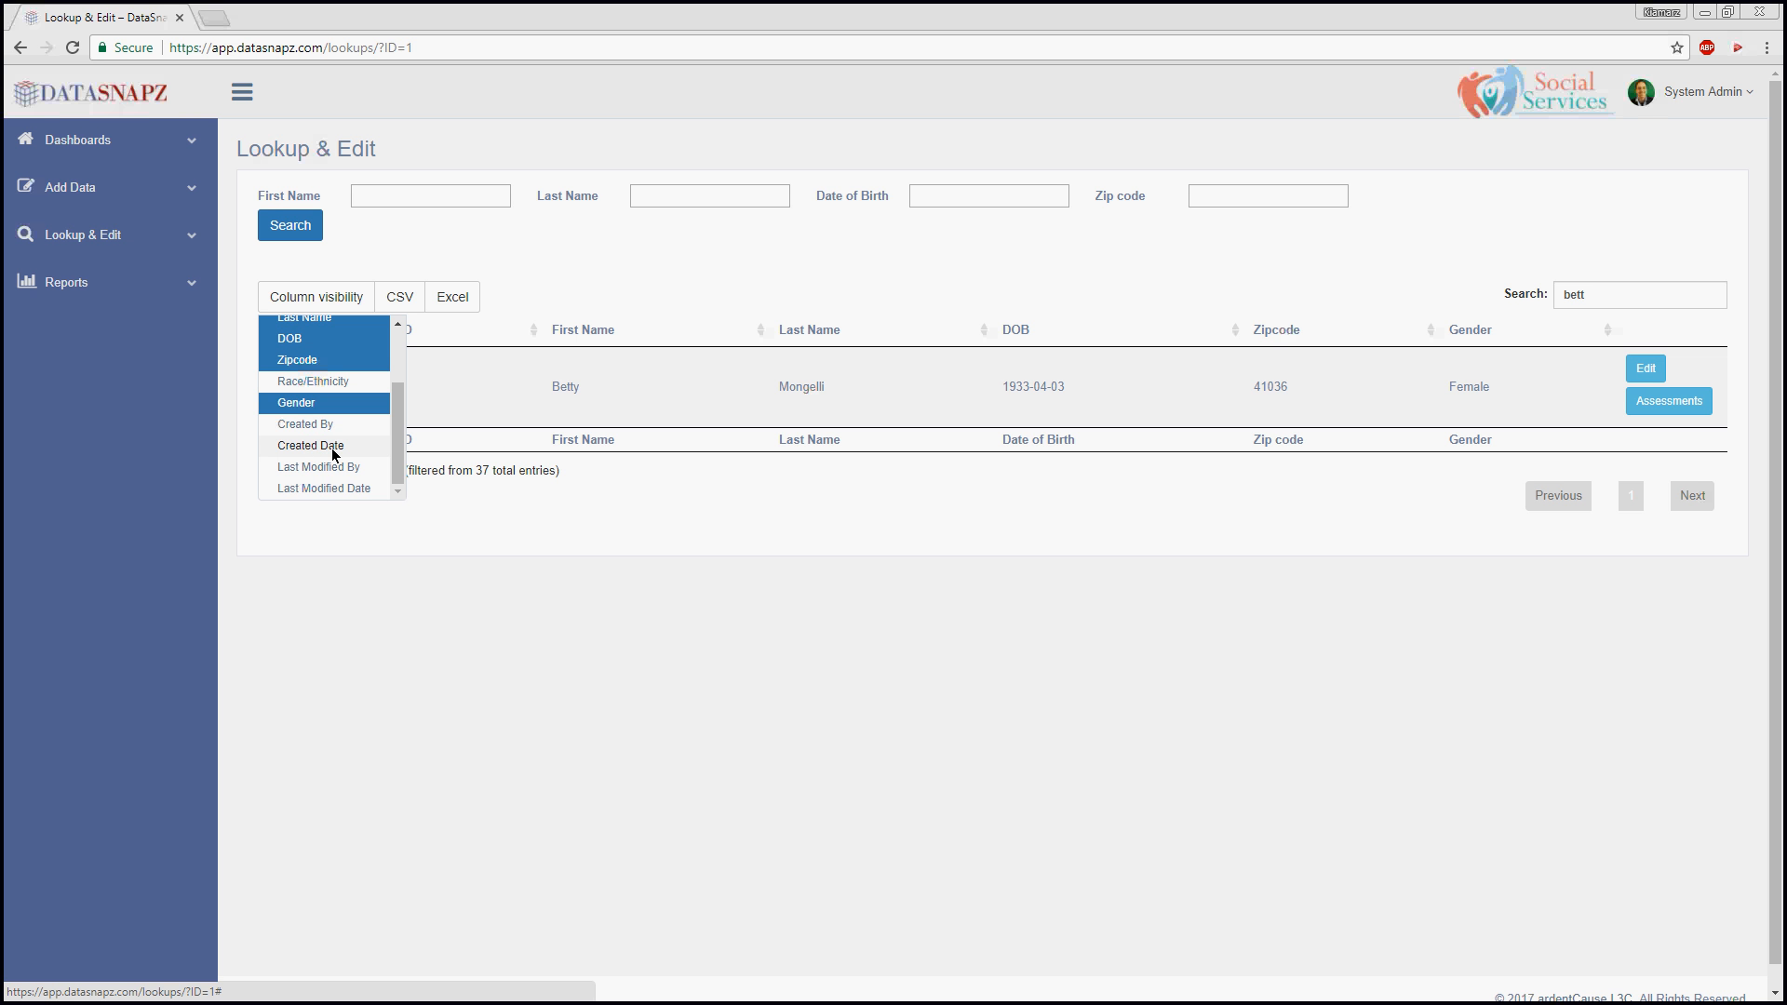
left_click(291, 426)
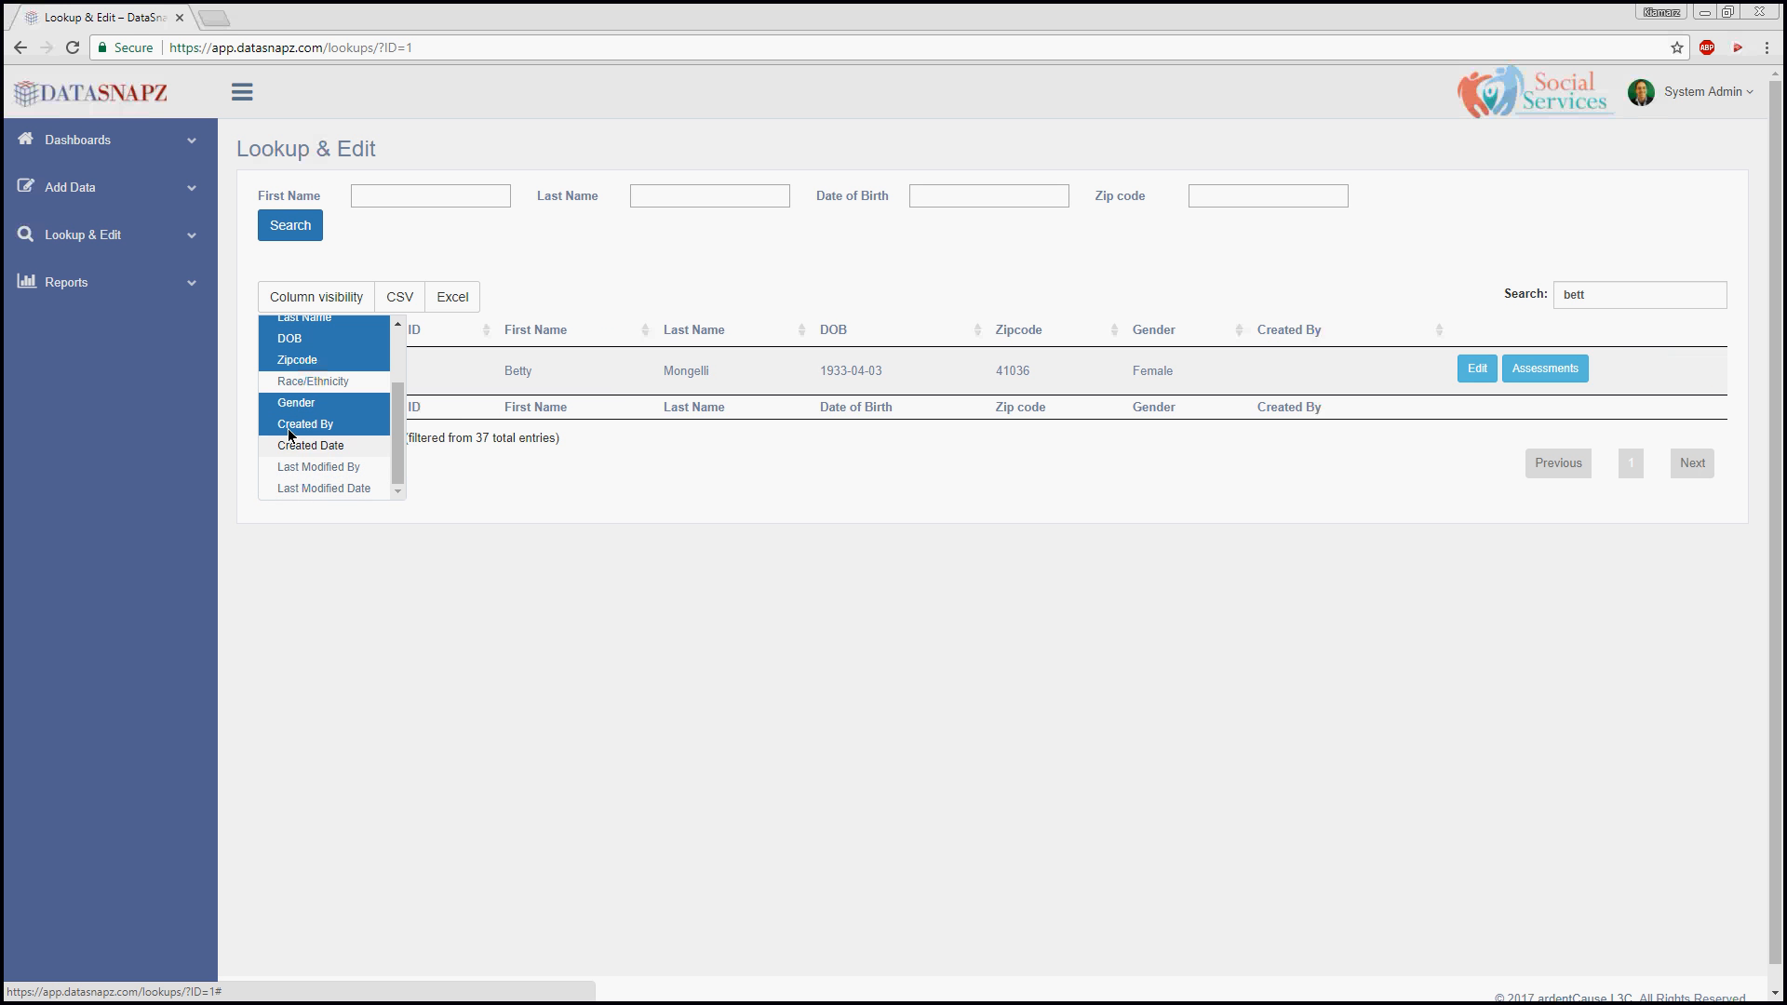
left_click(289, 446)
left_click(300, 467)
left_click(309, 491)
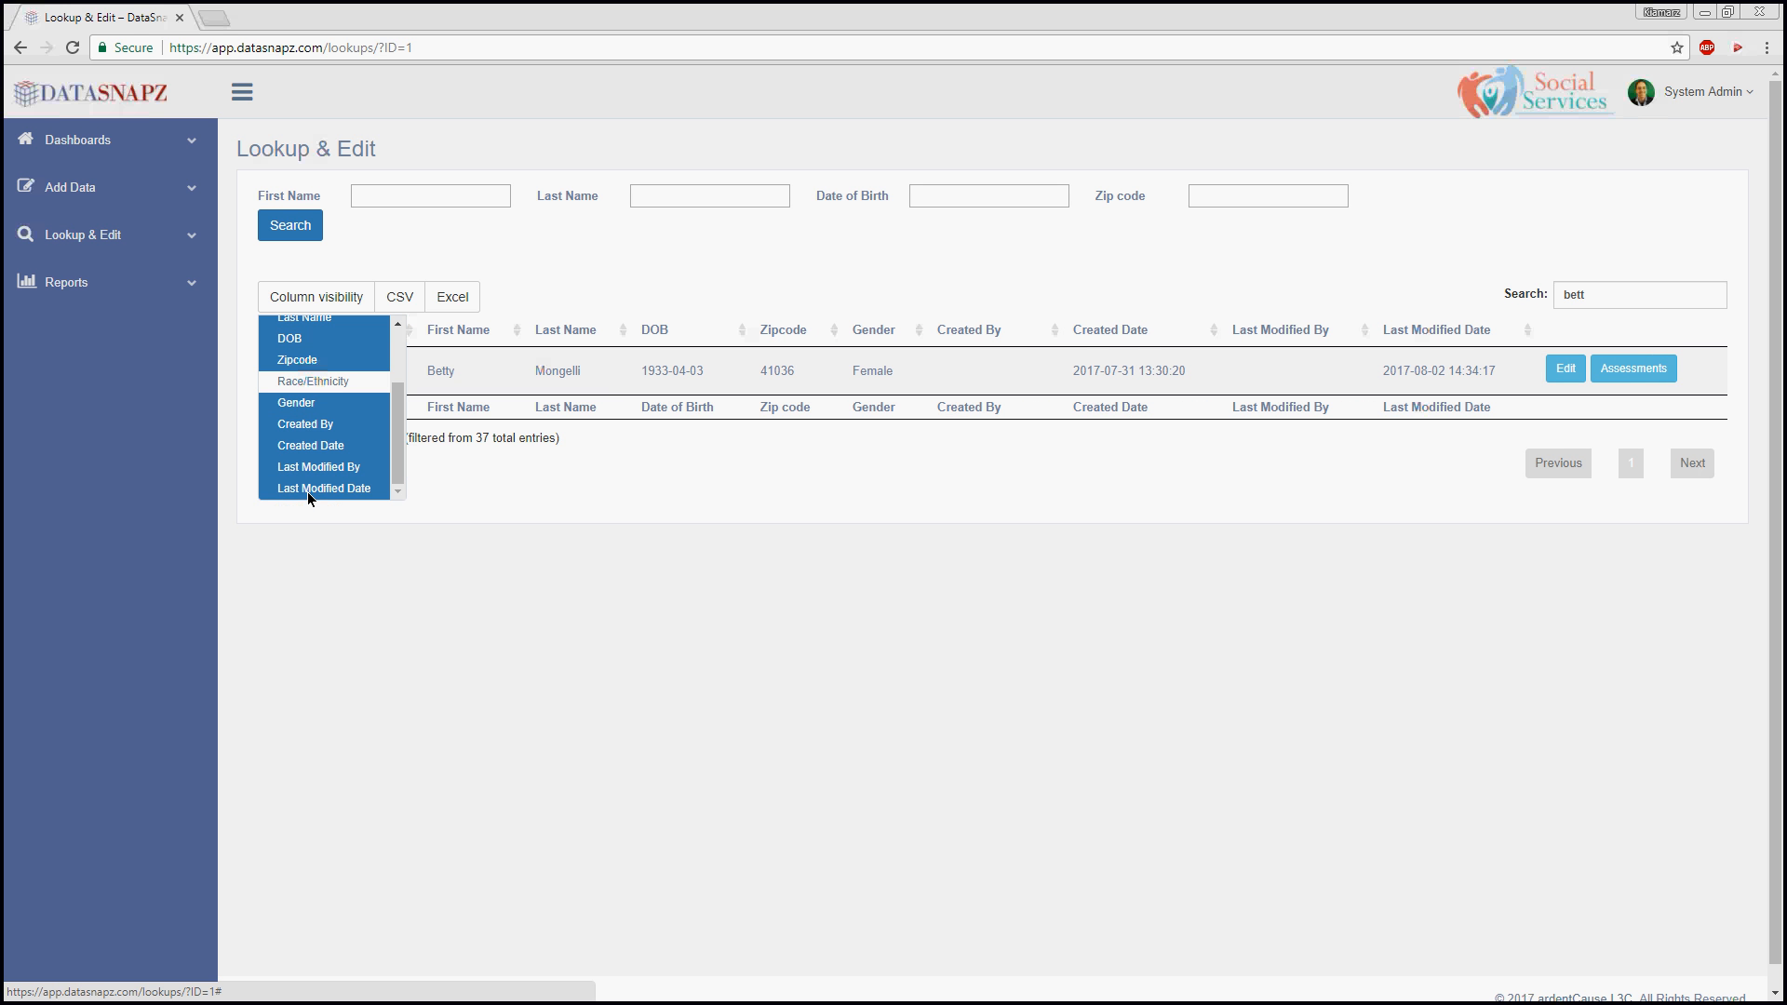
left_click(1249, 380)
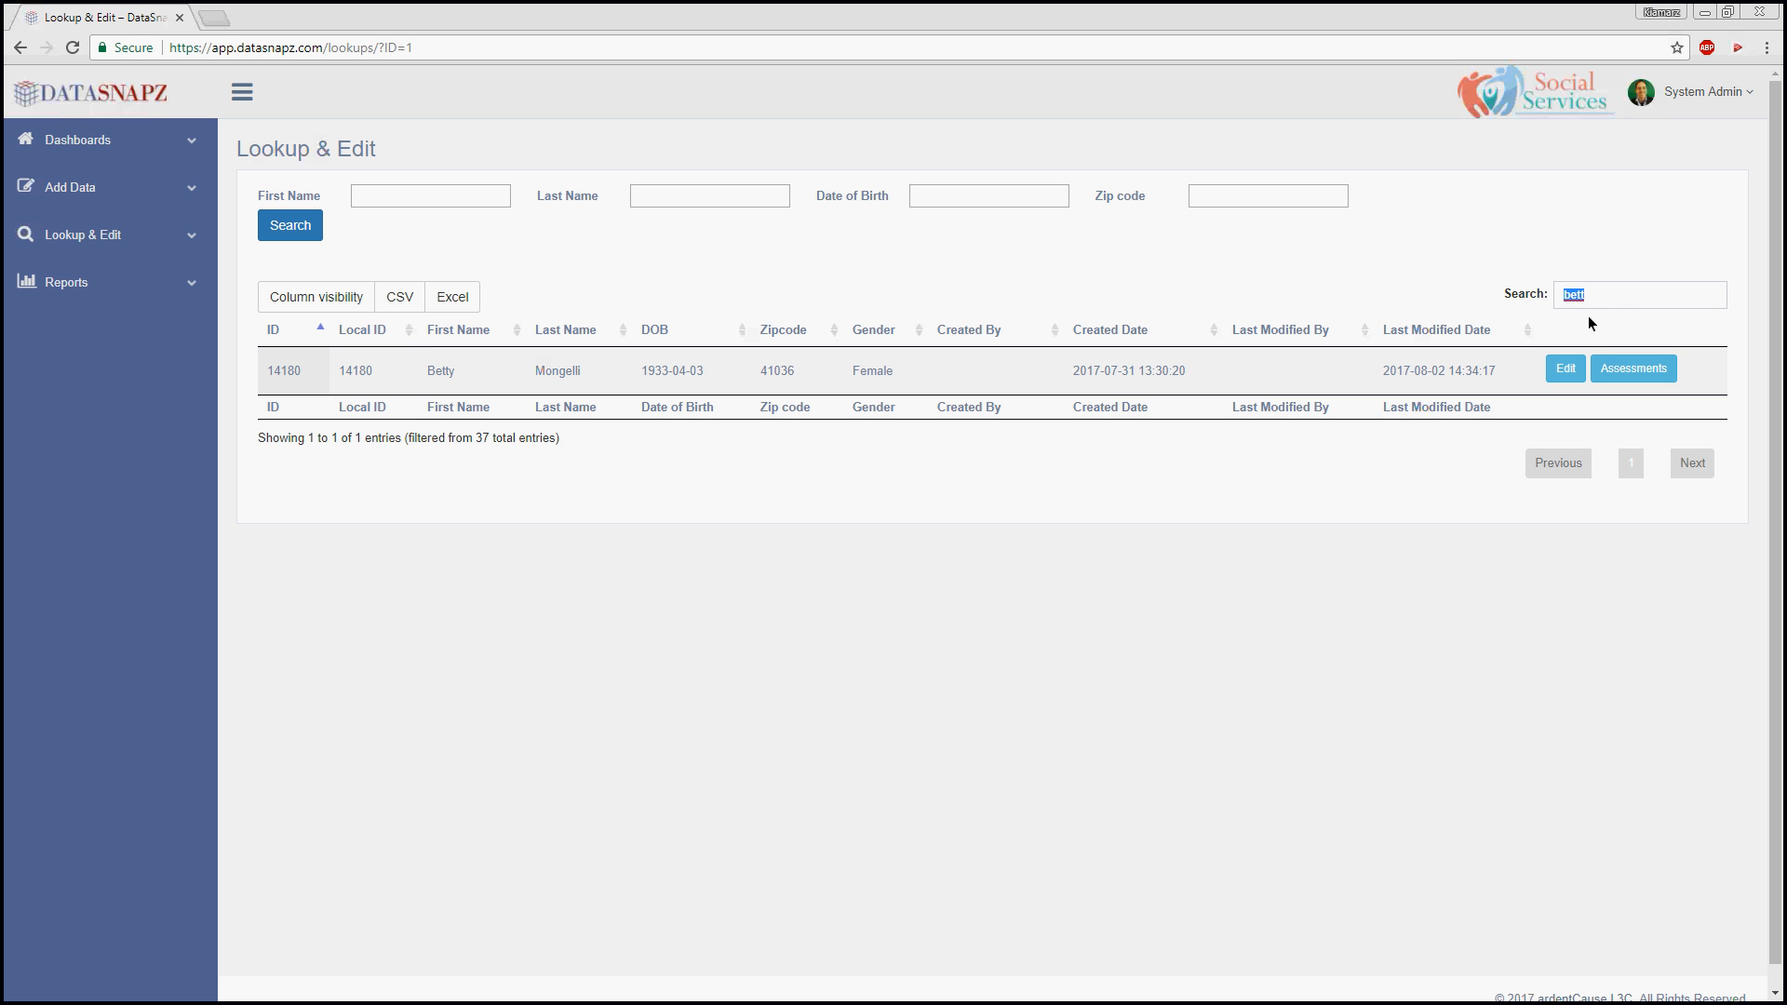
Clear the search to list all 37 clients and sort by Last Modified By in reverse
key("BackSpace")
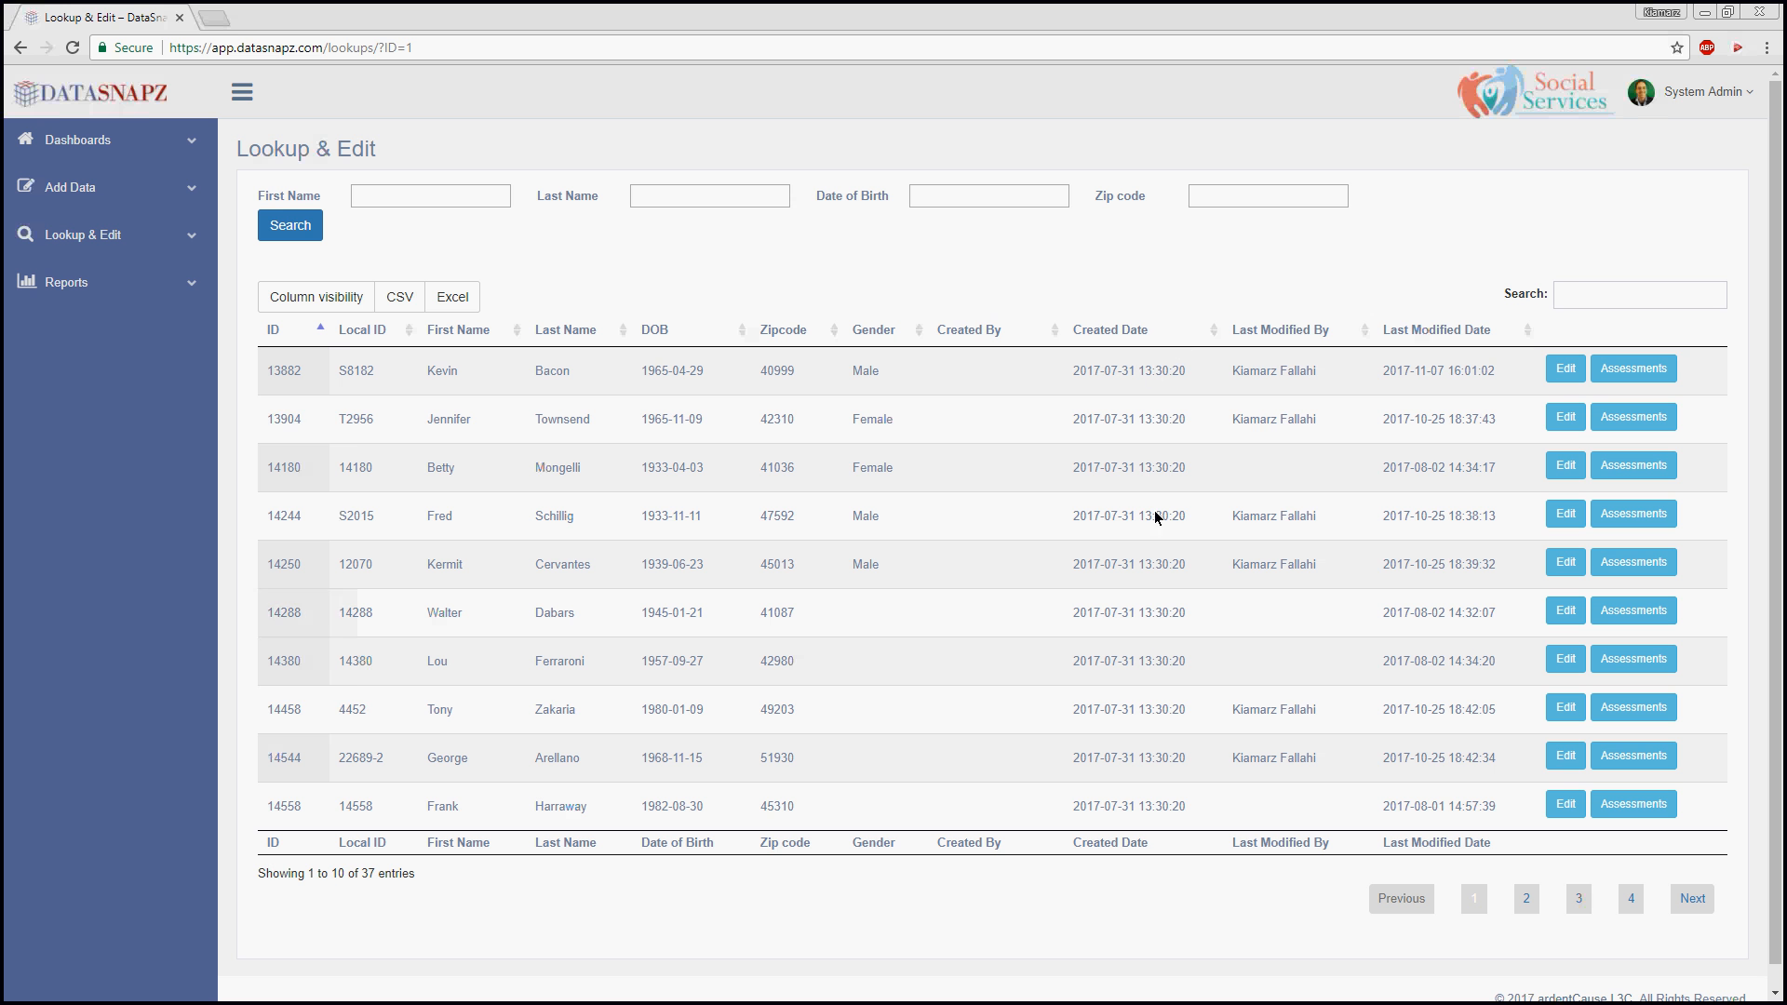
left_click(1264, 331)
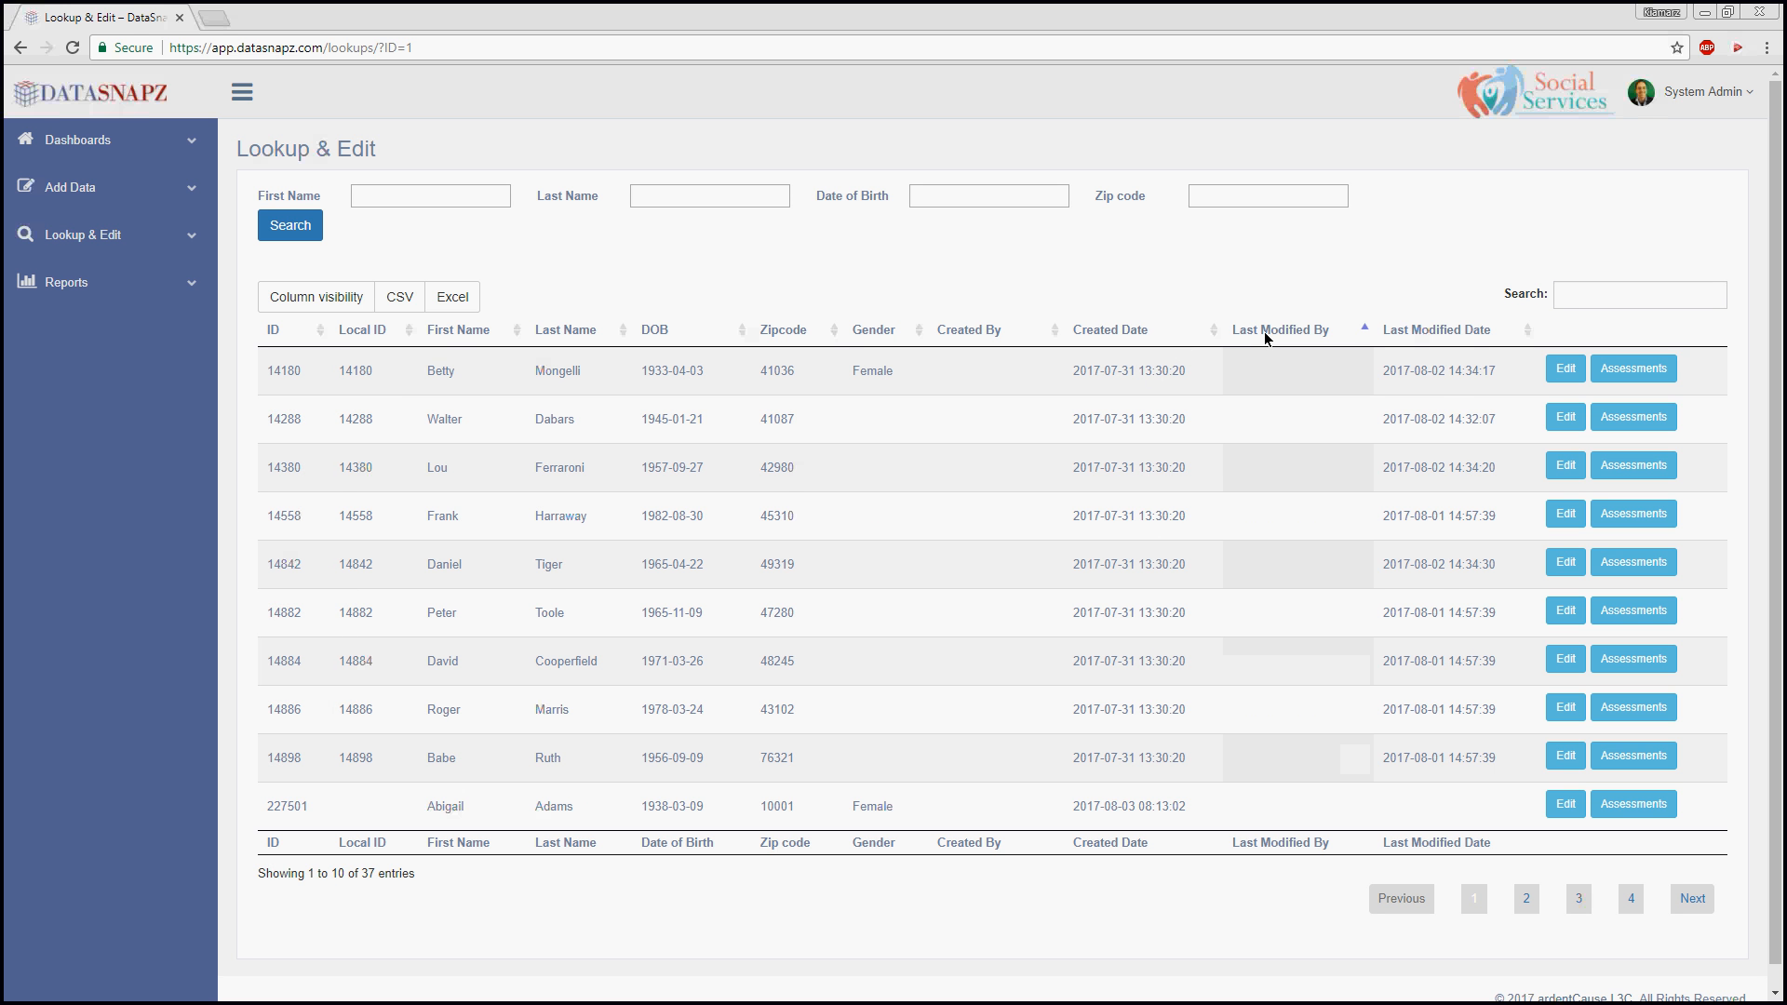
left_click(1143, 332)
left_click(1143, 332)
left_click(1142, 332)
left_click(1227, 337)
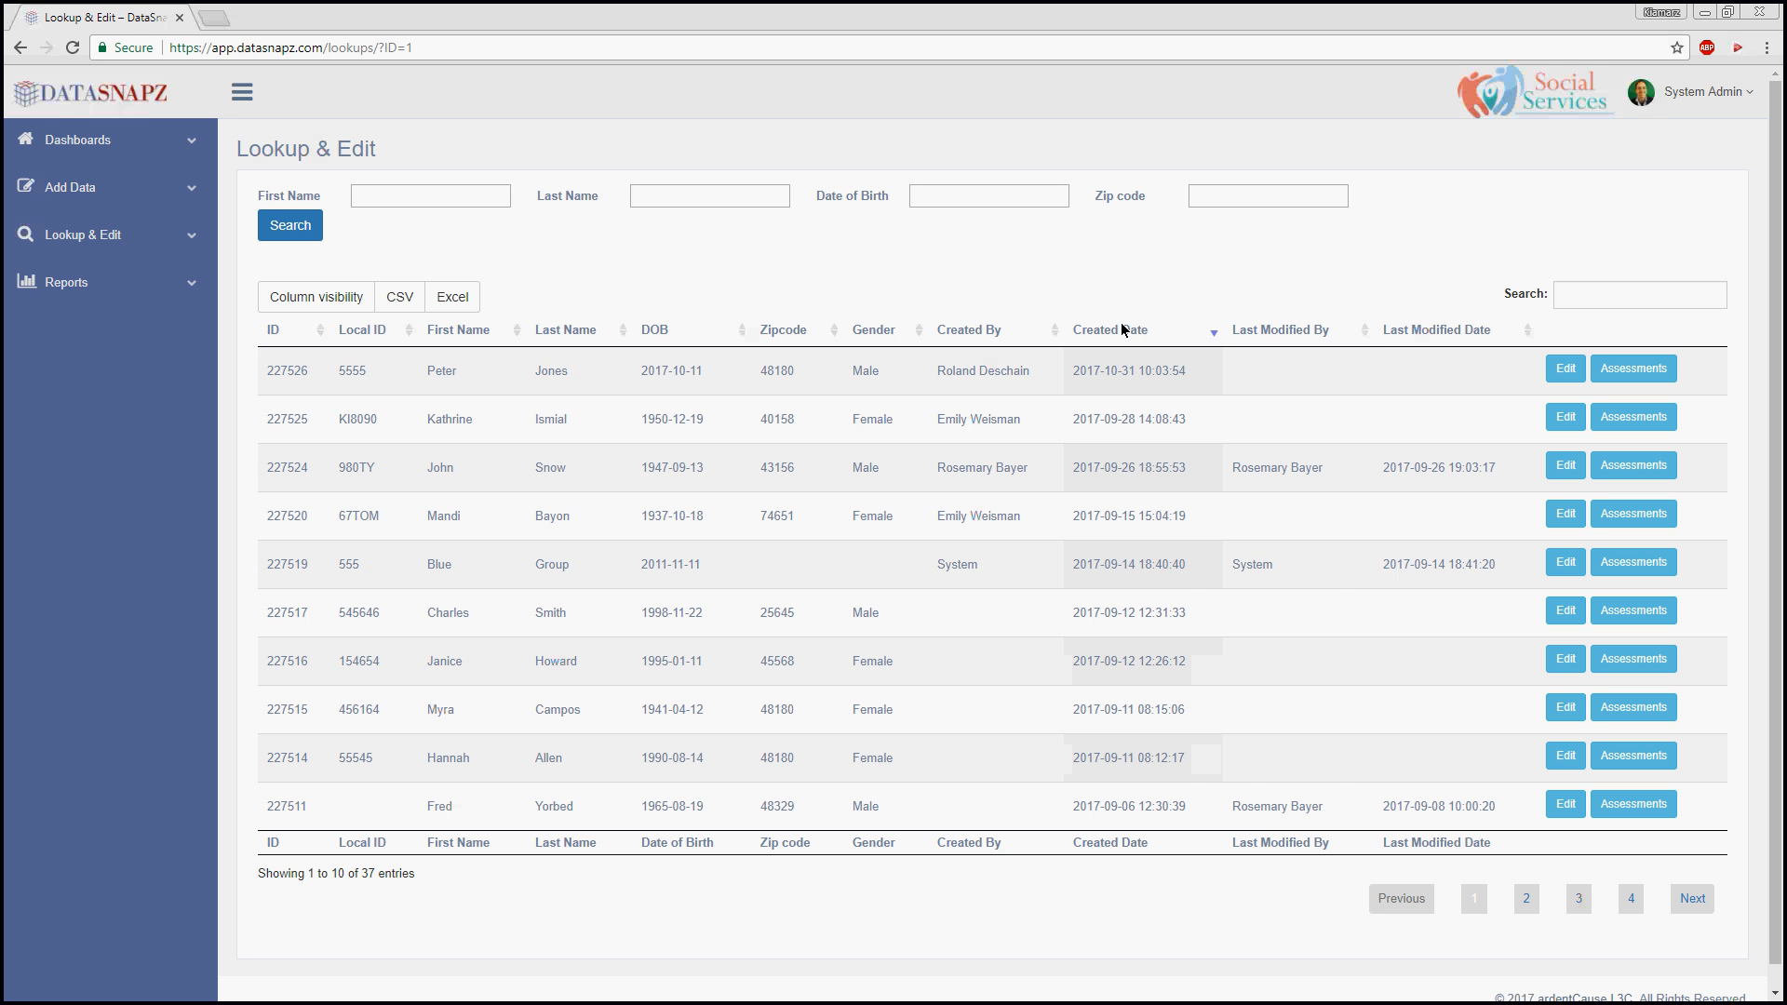
left_click(1259, 334)
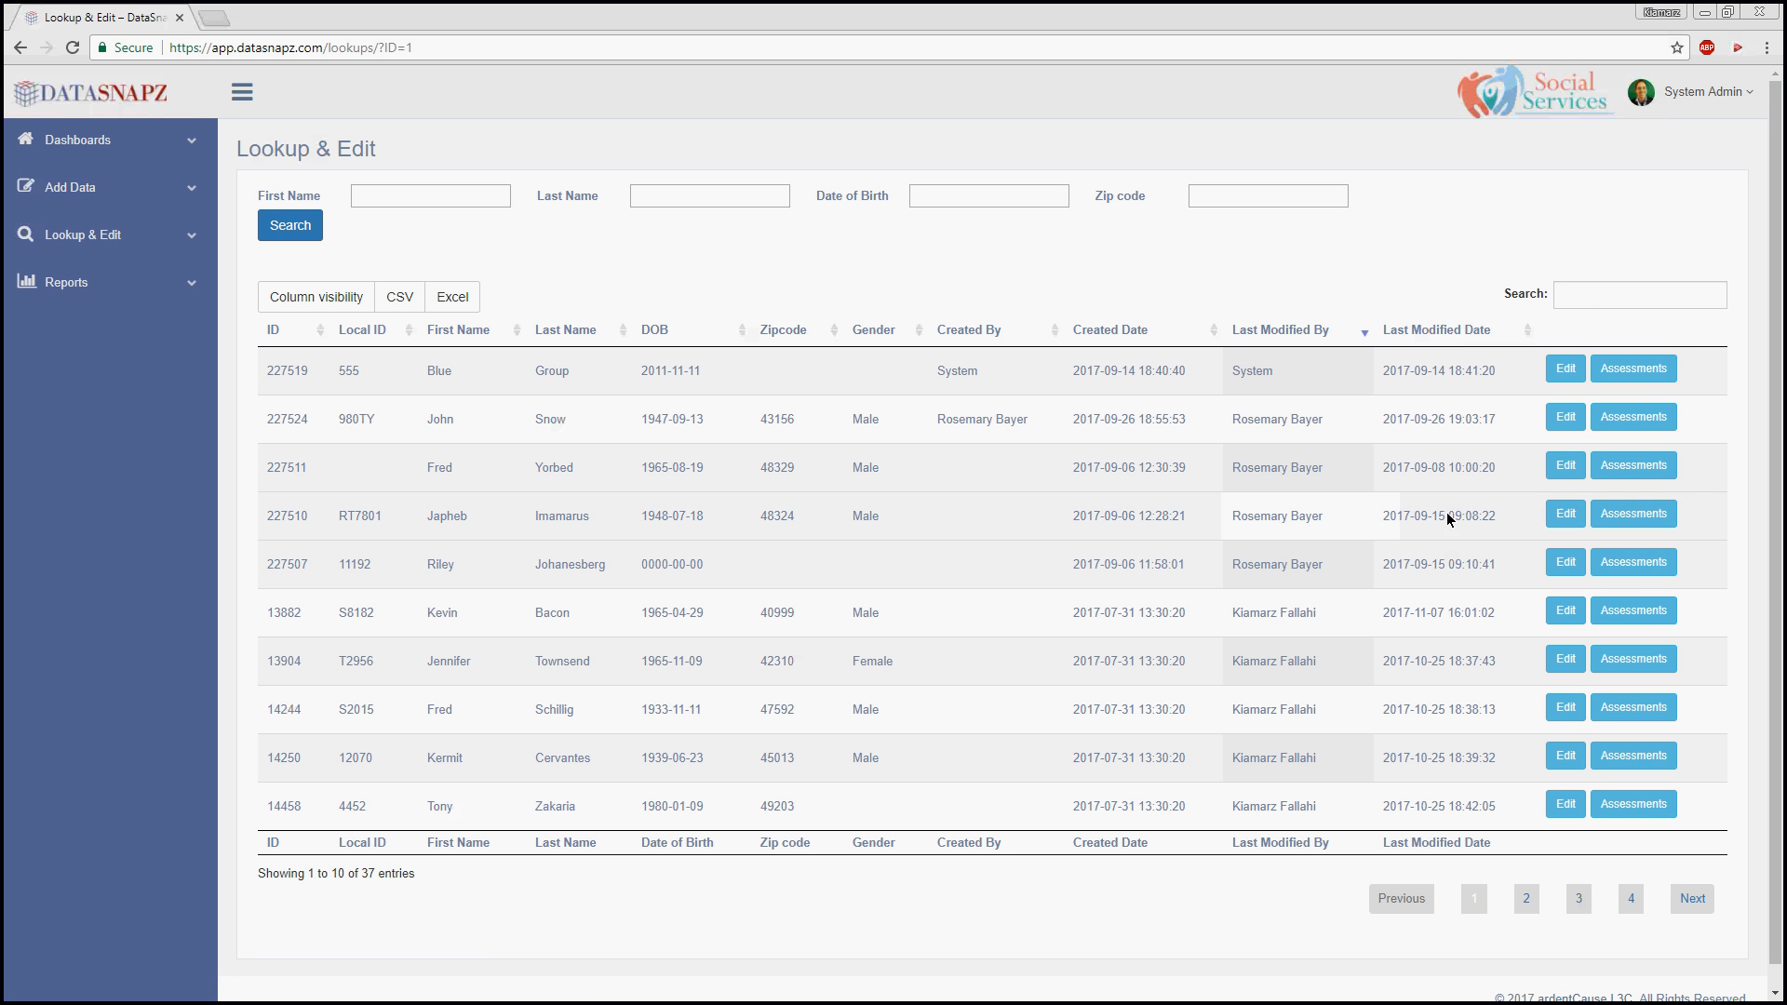
Filter by a modifier's name, then narrow the table to one client with 'bet'
left_click_drag(1233, 615, 1500, 443)
left_click_drag(1605, 292, 1604, 294)
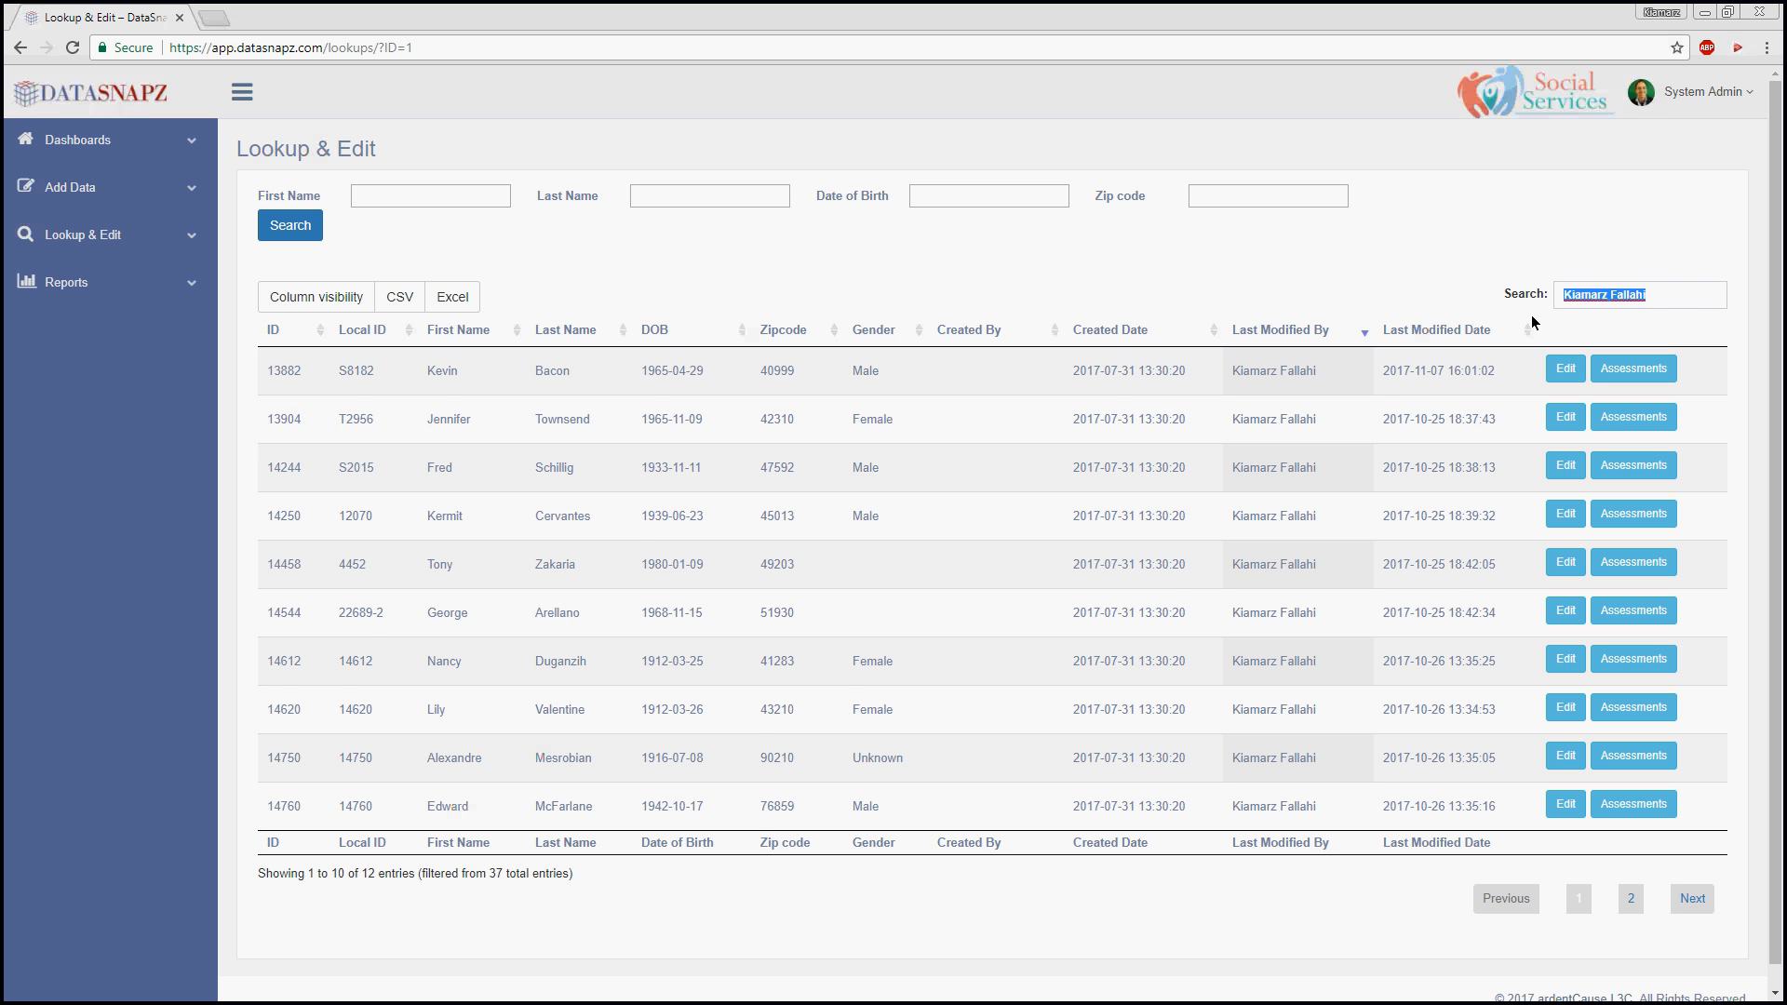
key("BackSpace")
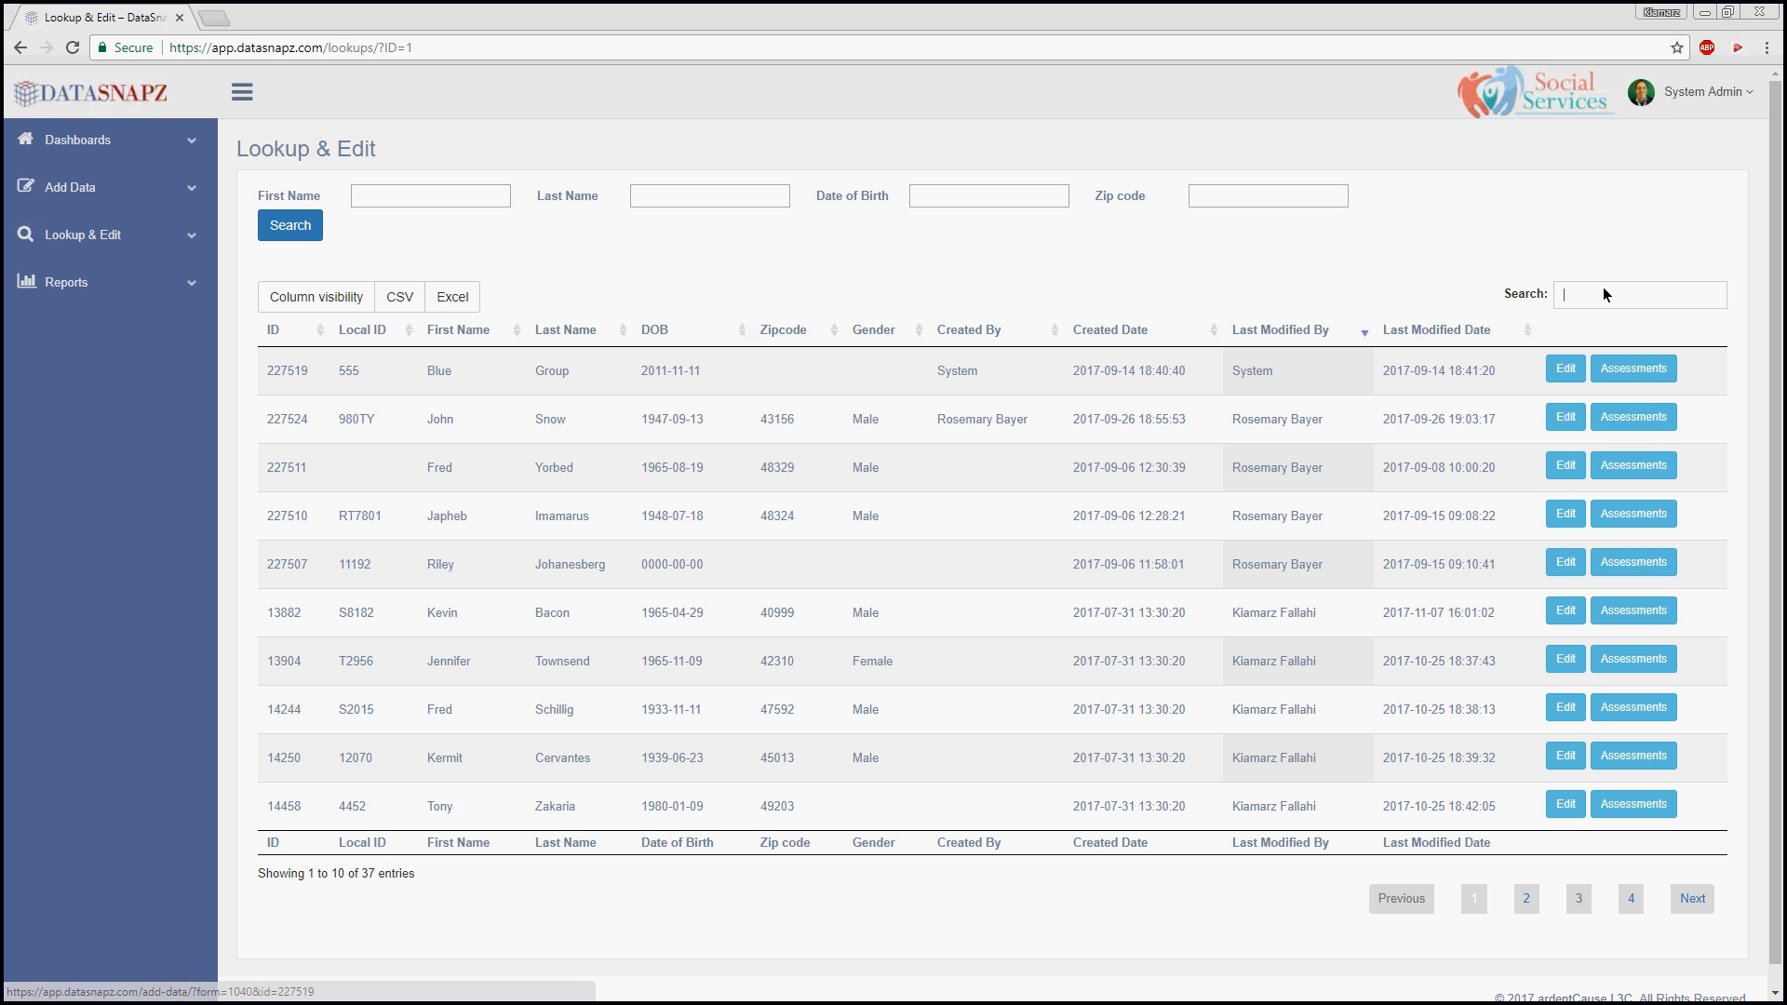
type("bet")
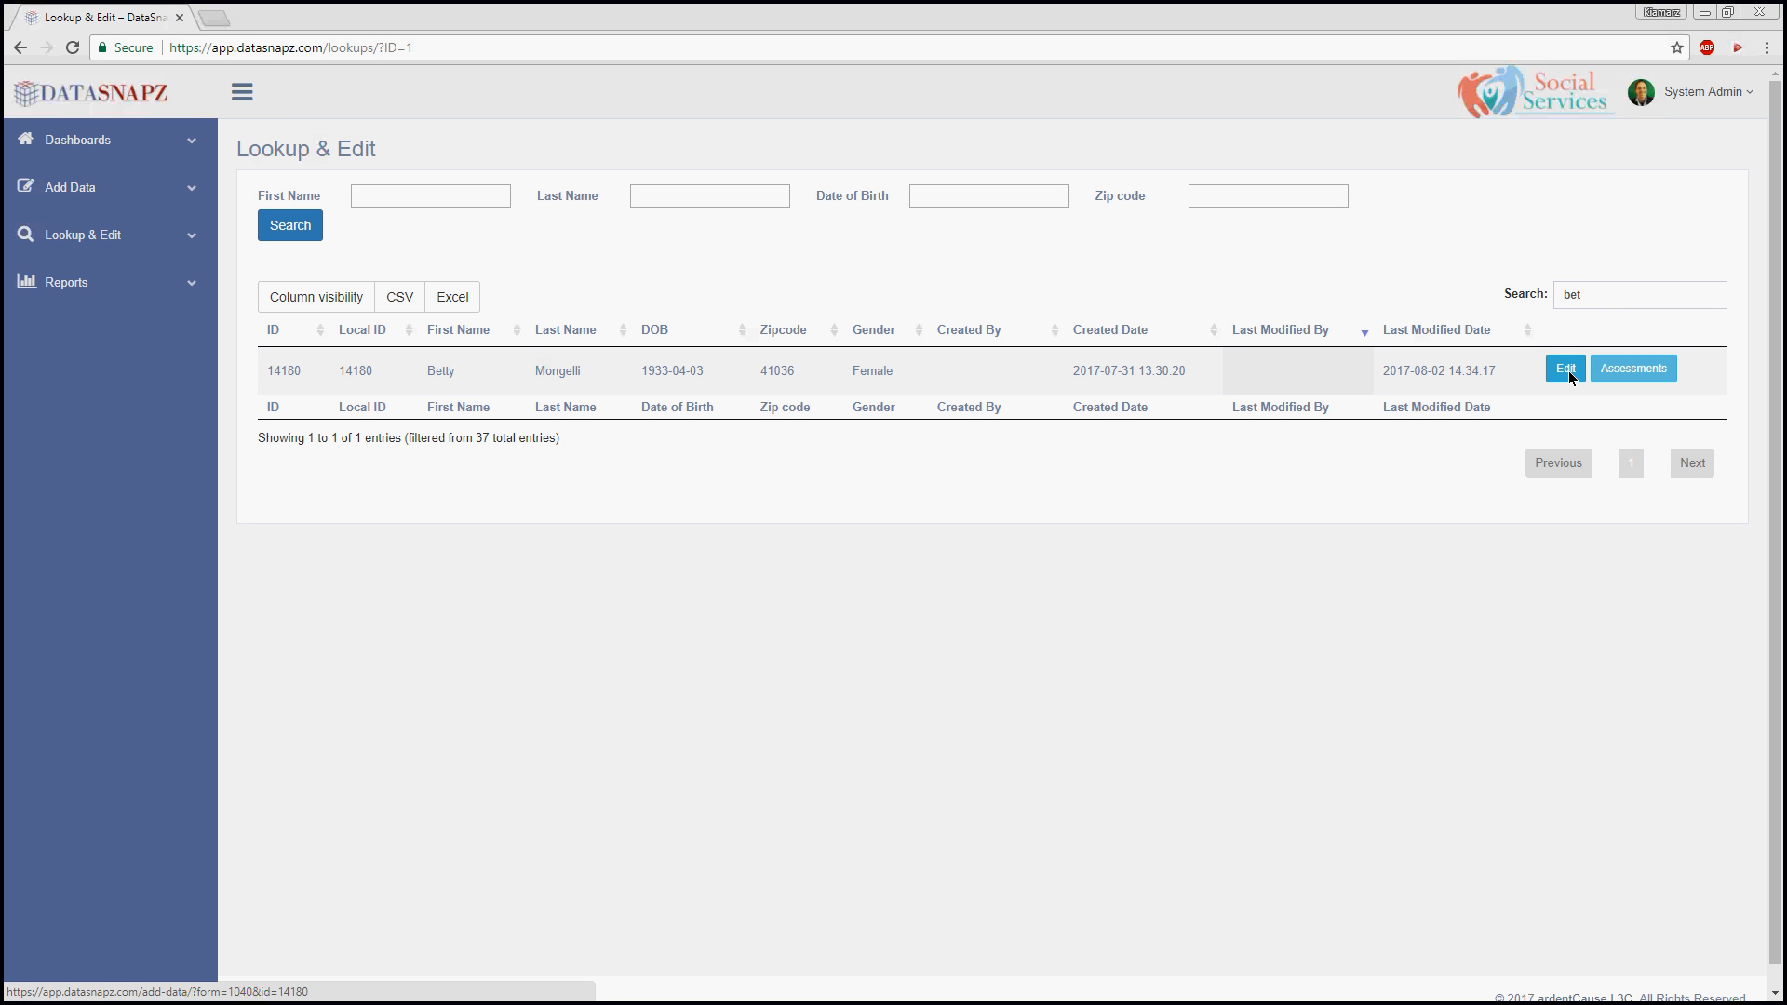
Open the client's assessments list and edit their 2017-10-10 Review assessment
left_click(1636, 369)
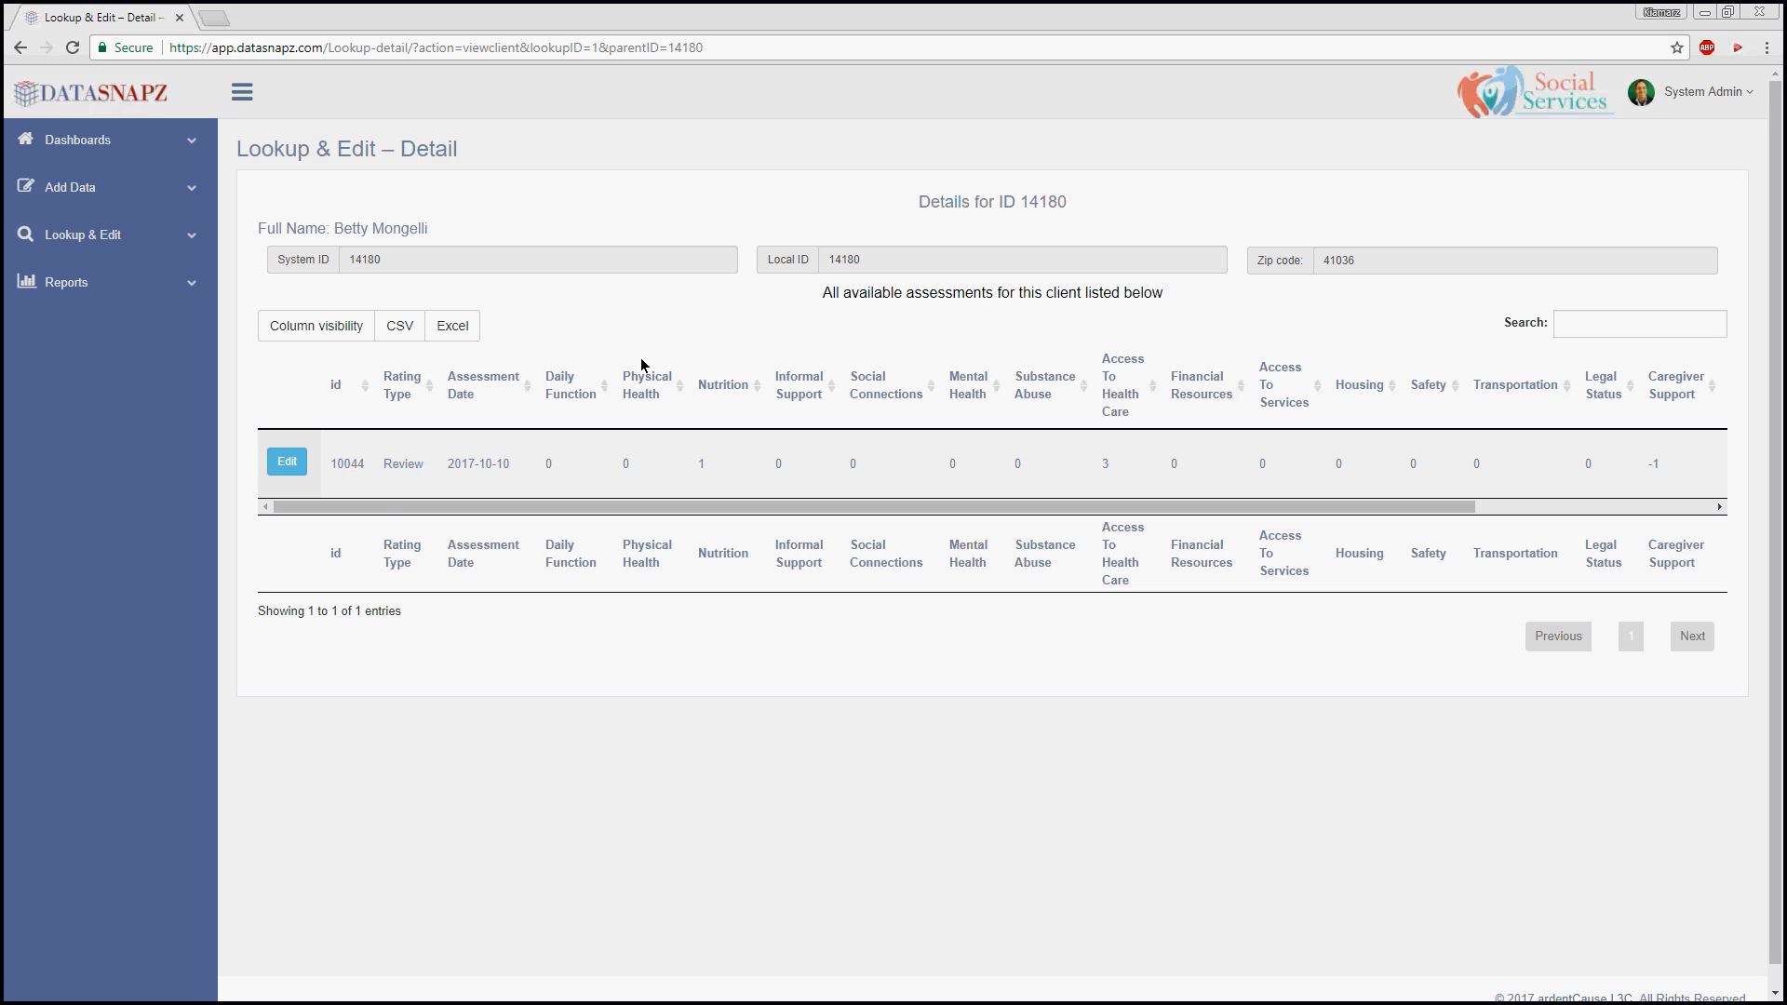
mouse_move(387, 507)
left_mouse_down()
mouse_move(889, 510)
mouse_move(358, 512)
left_mouse_up()
left_click(295, 468)
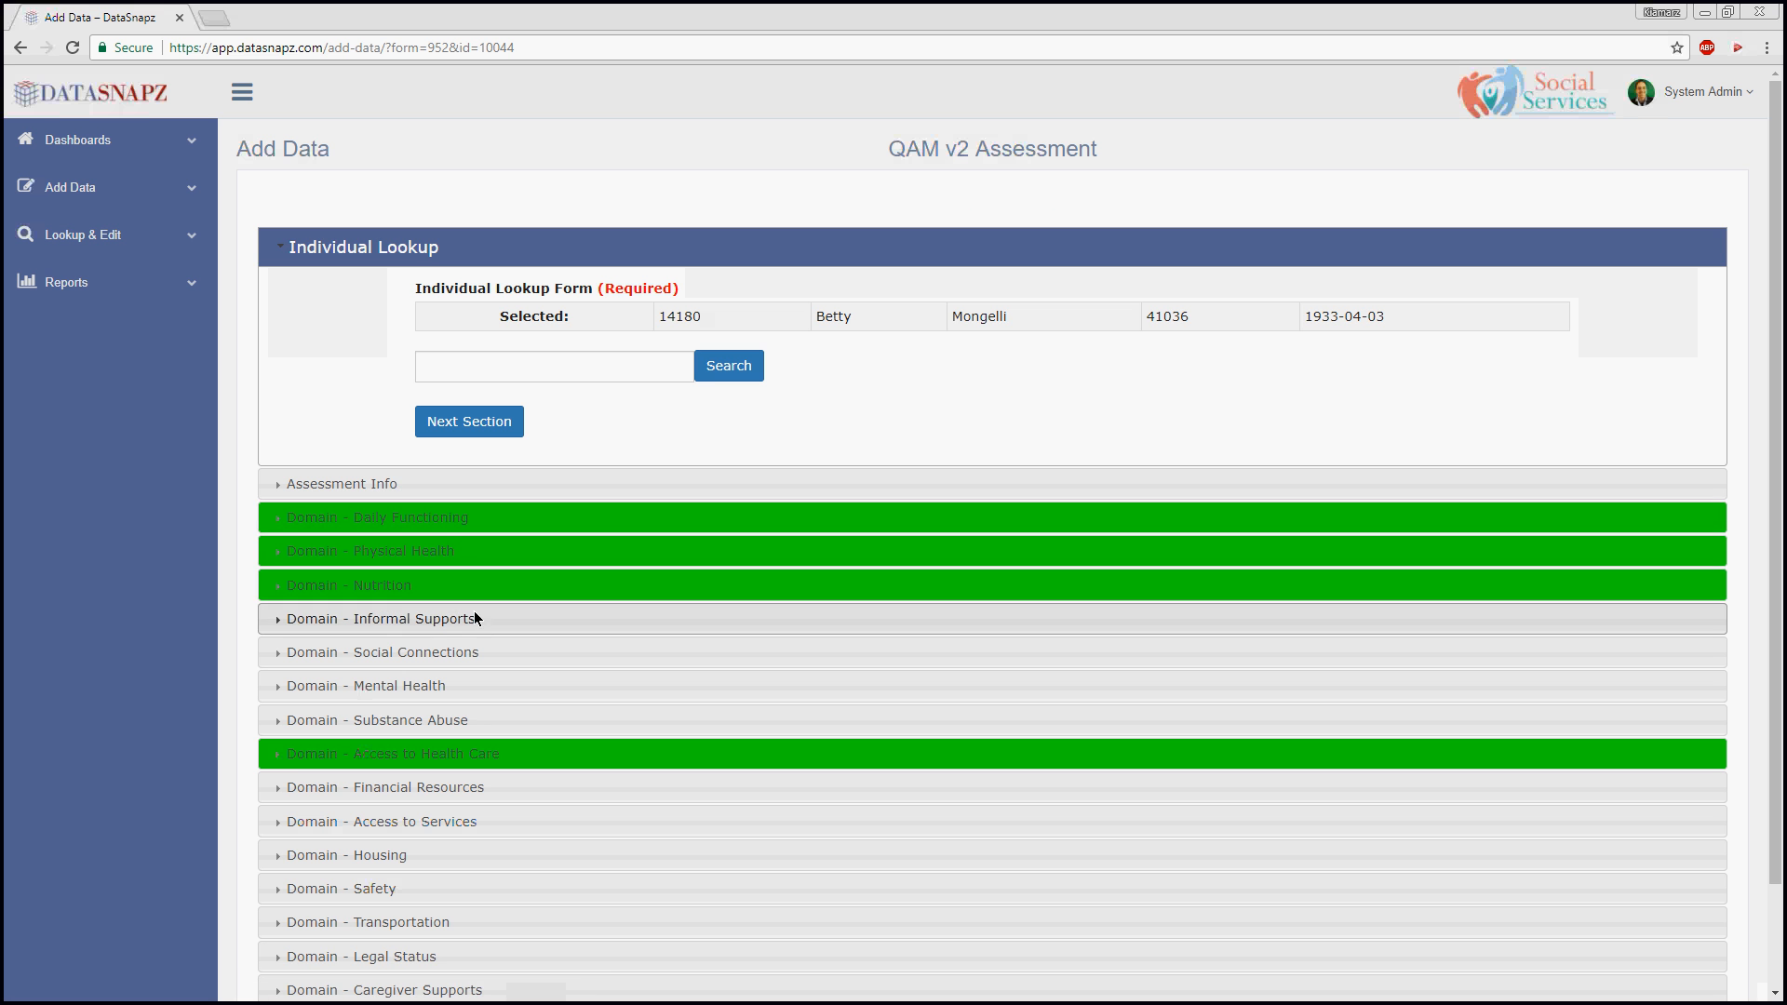
Answer the Informal Supports and Social Connections questions
left_click(402, 618)
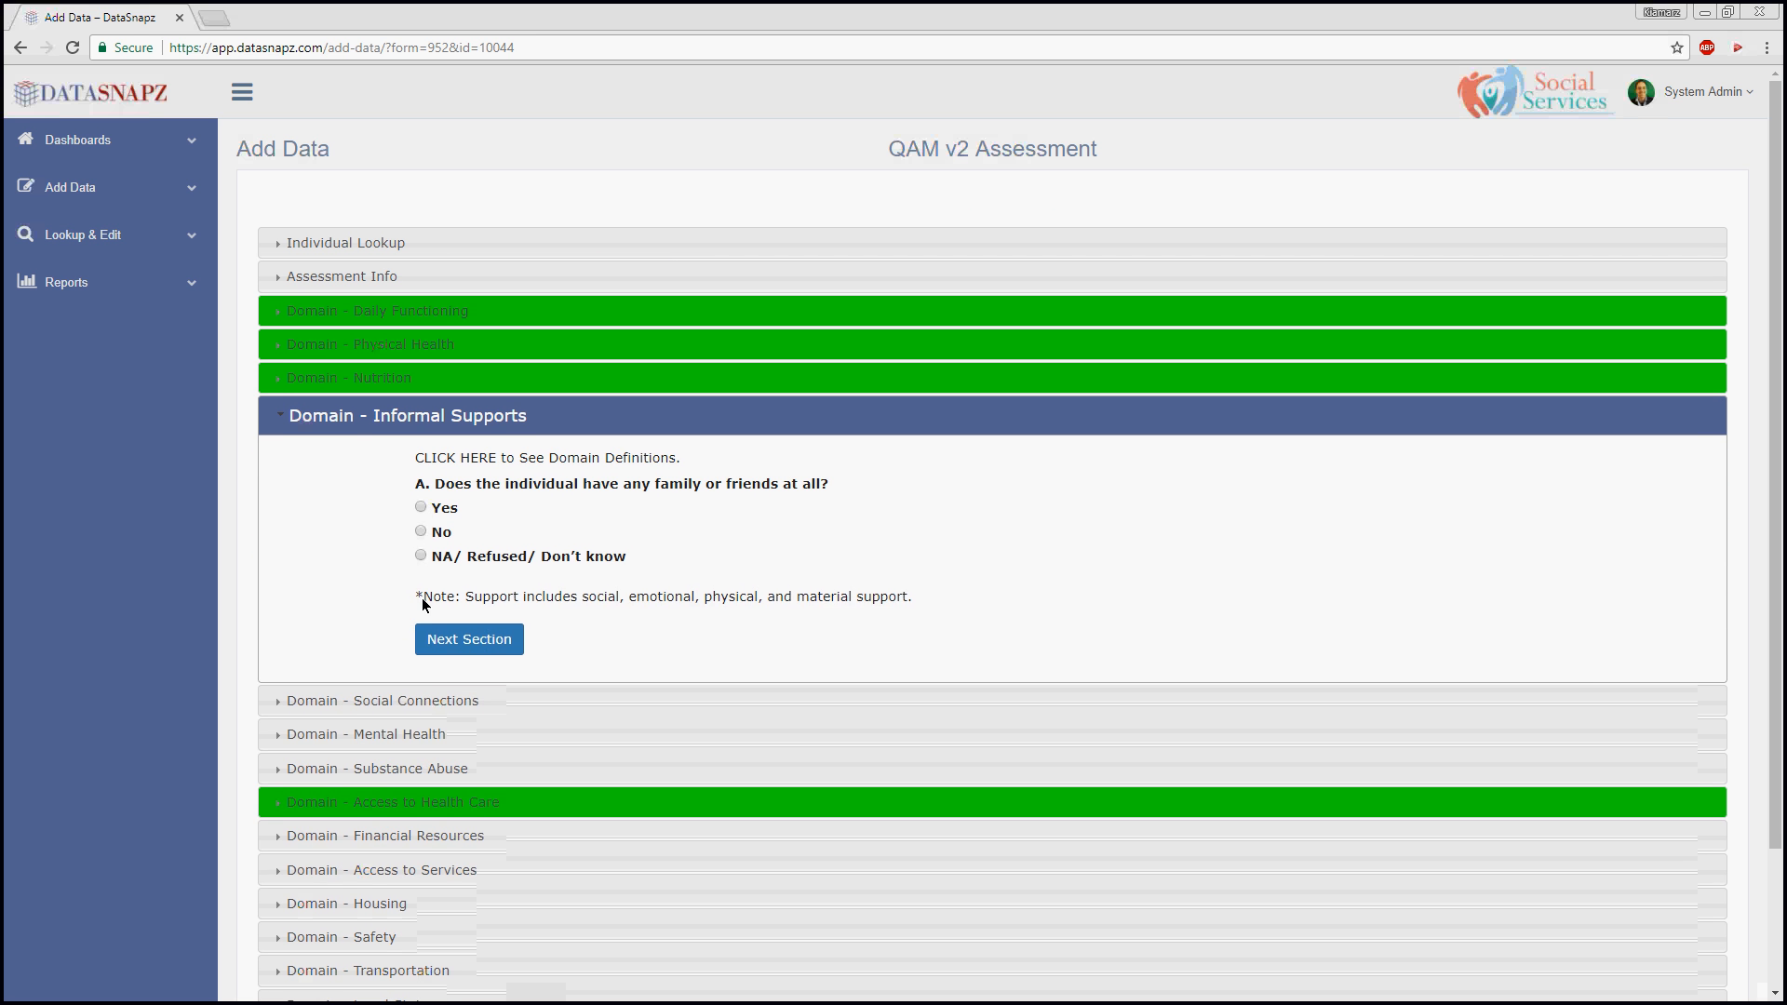
left_click(421, 509)
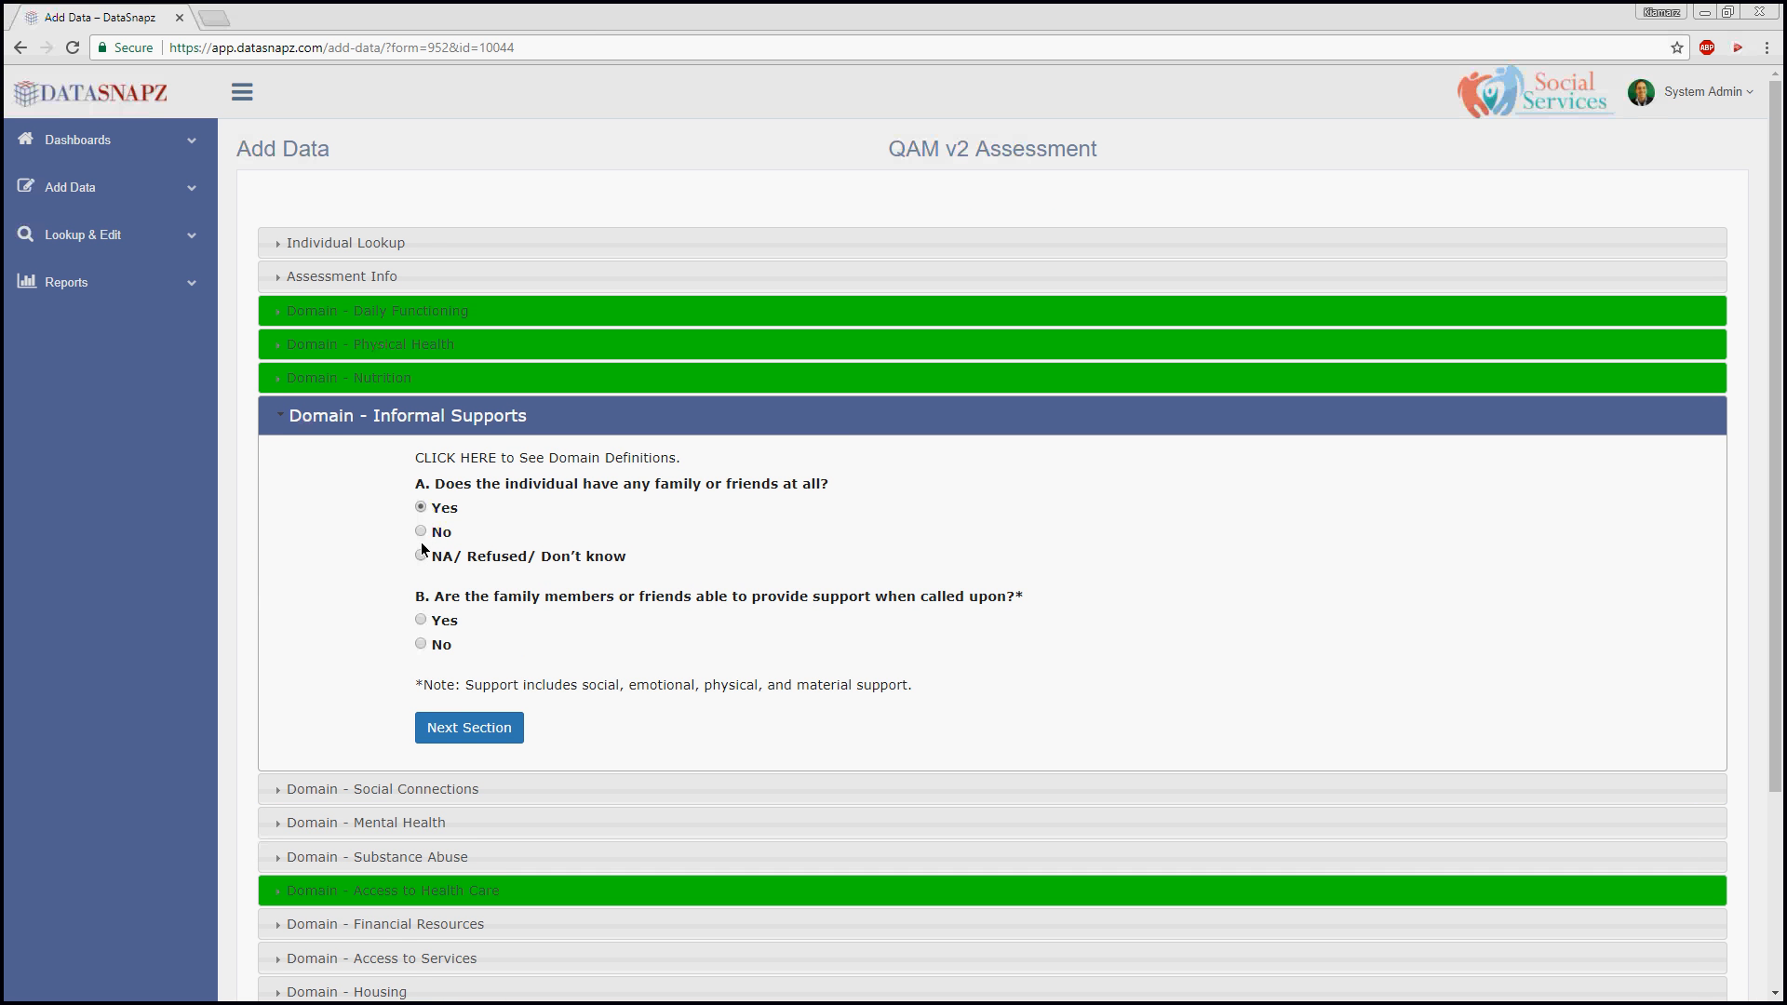
left_click(420, 534)
left_click(417, 702)
left_click(421, 565)
left_click(420, 654)
left_click(428, 787)
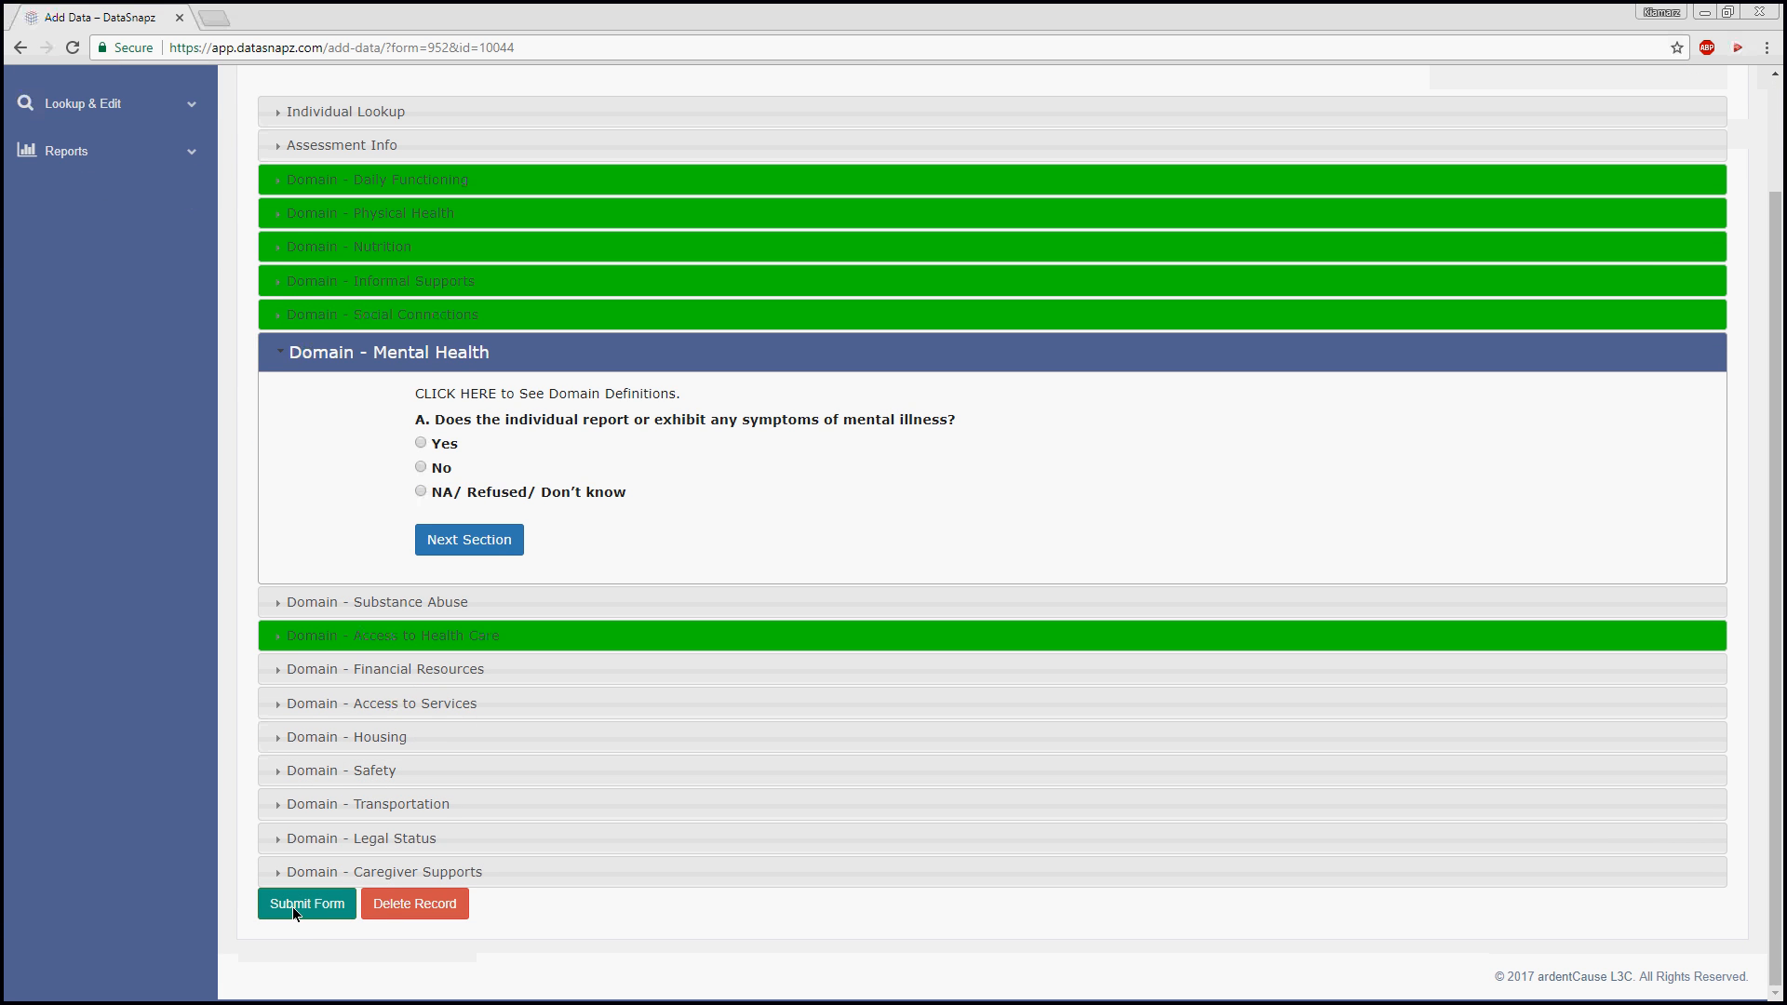
Submit the assessment form and return to the Lookup & Edit By Client search
left_click(293, 907)
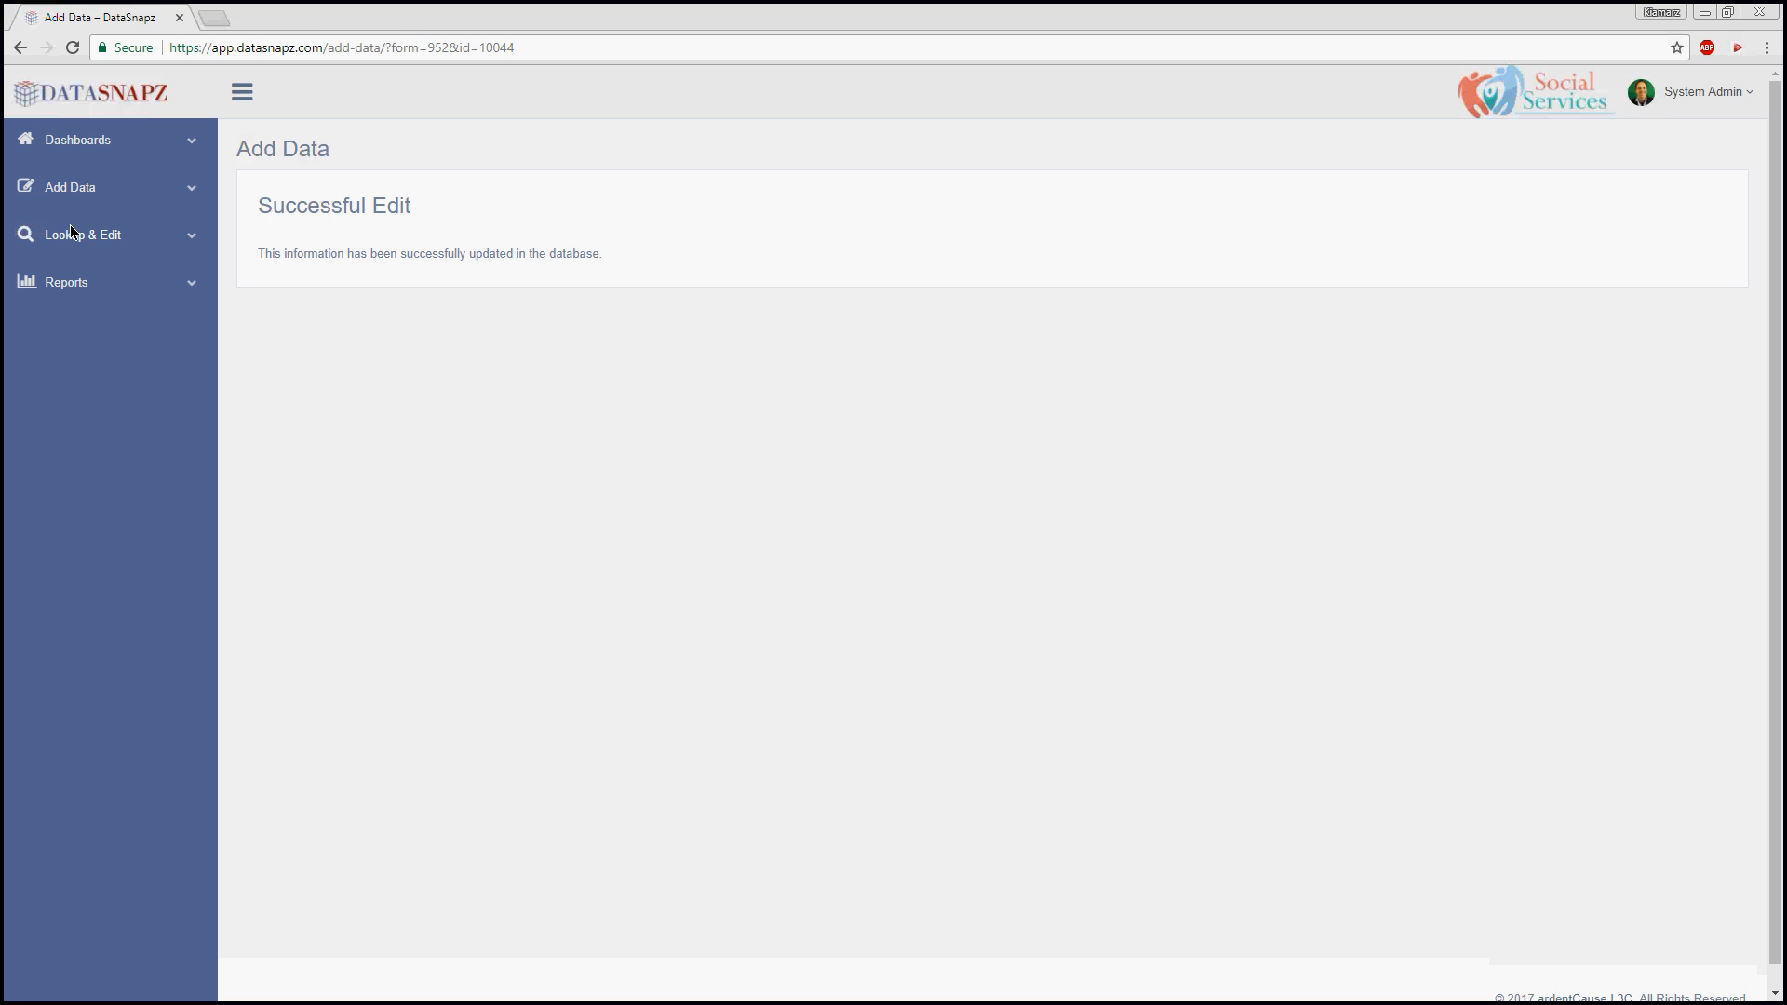
left_click(76, 237)
left_click(72, 277)
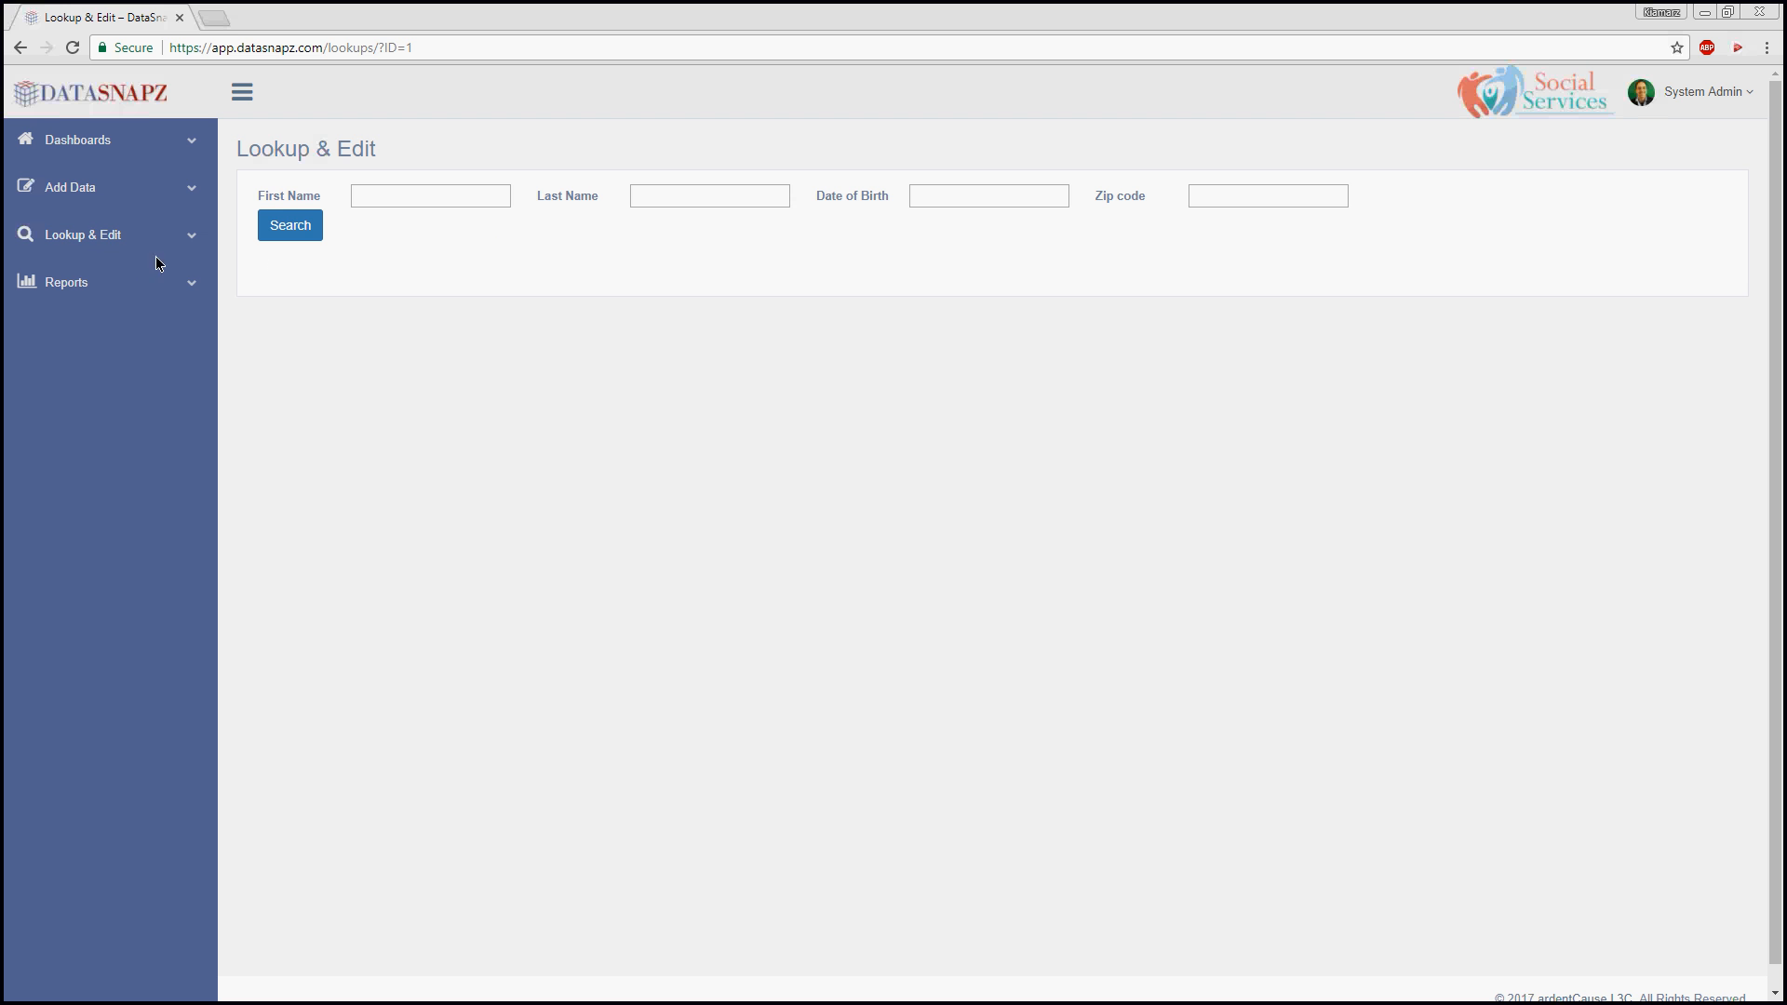
Search all clients and open the first client's detail page showing its 7 assessments
left_click(74, 238)
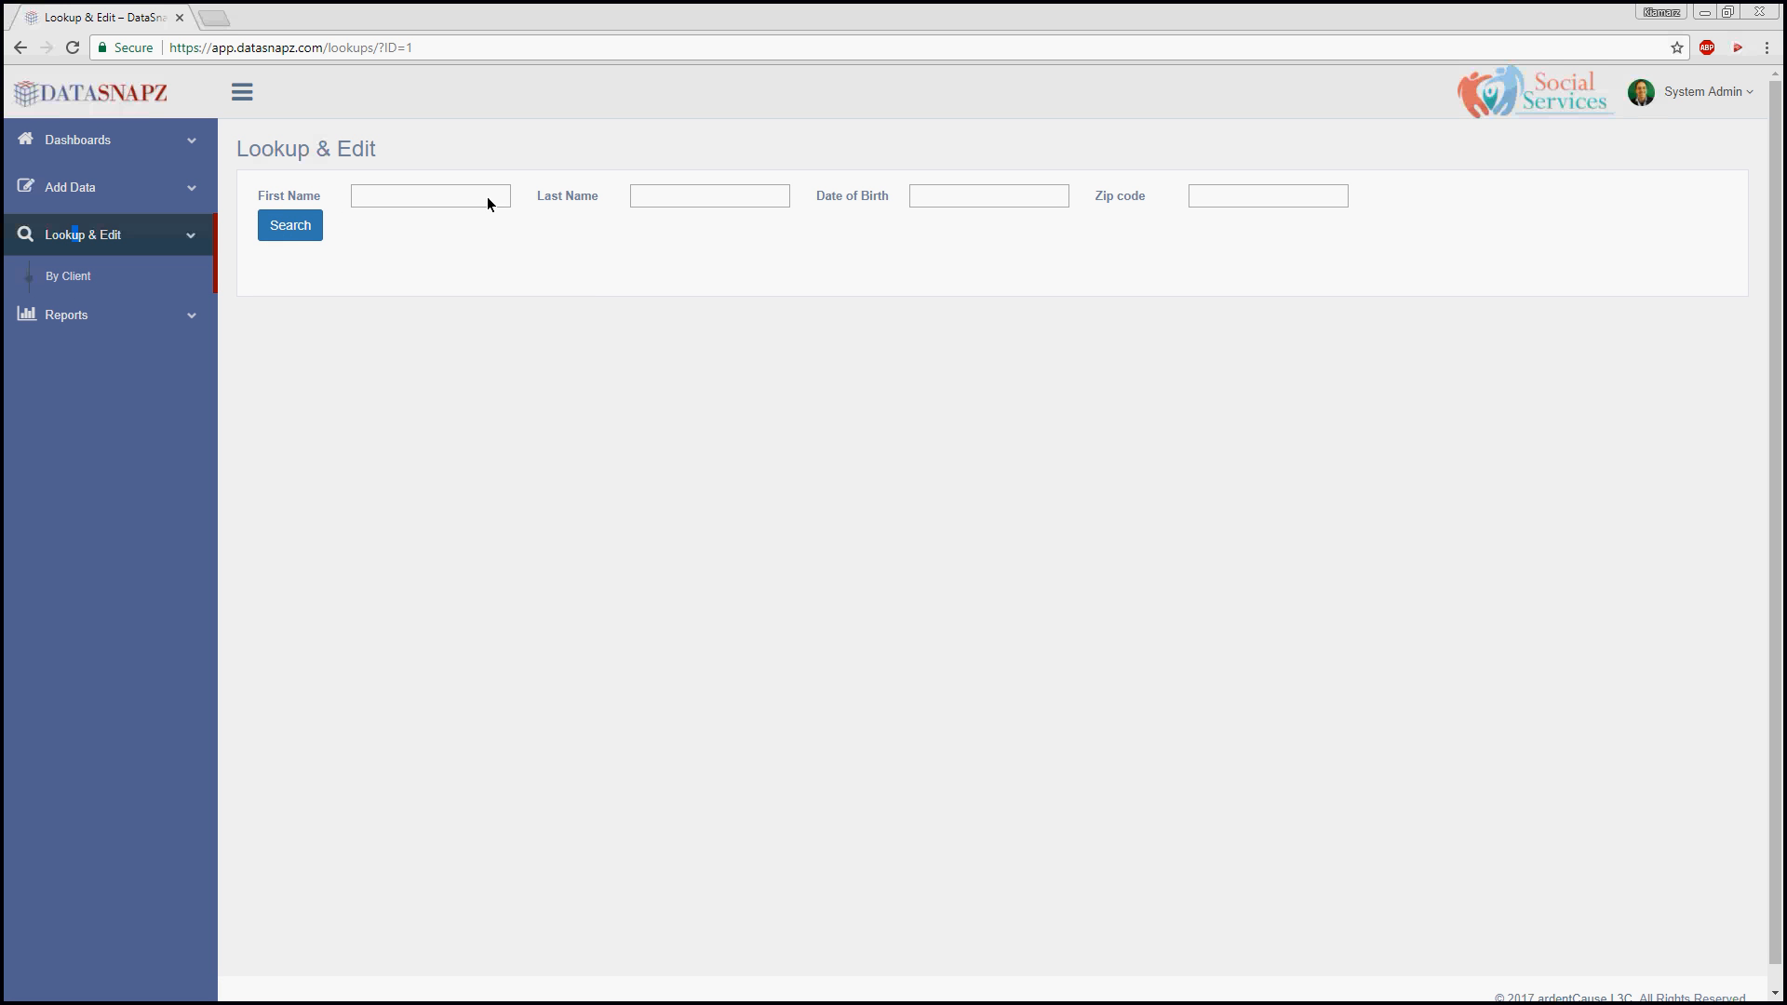
left_click(286, 227)
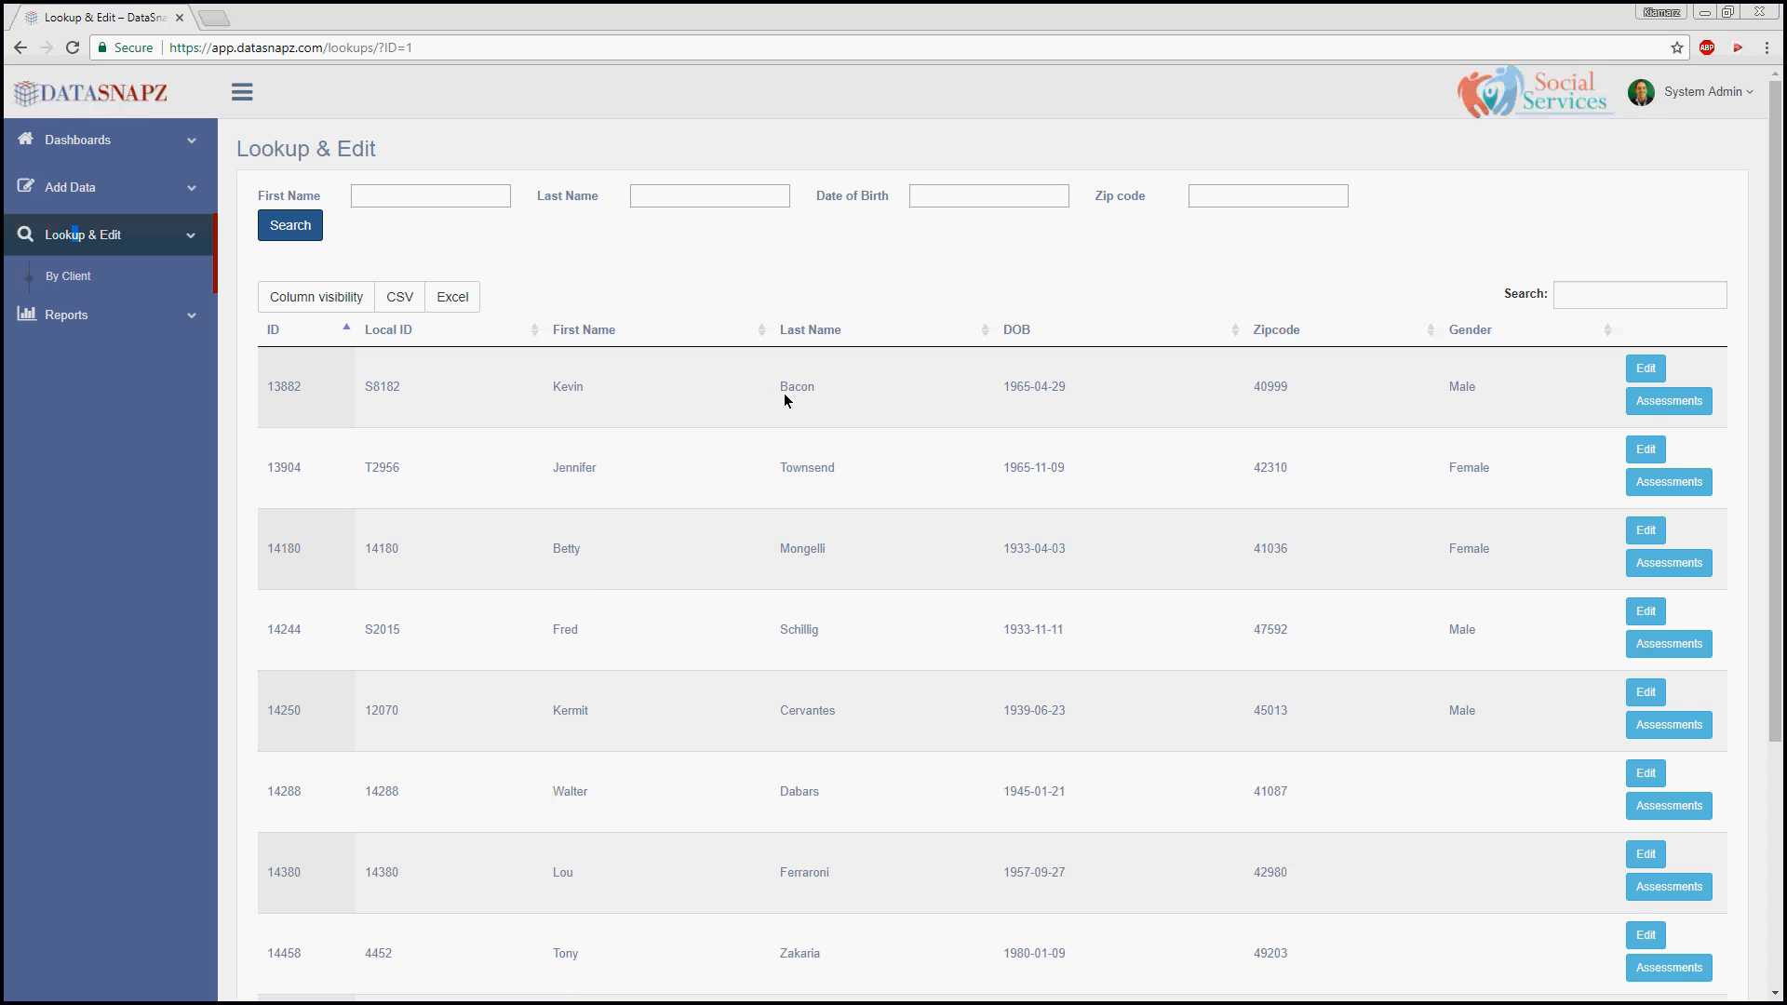
left_click(1652, 402)
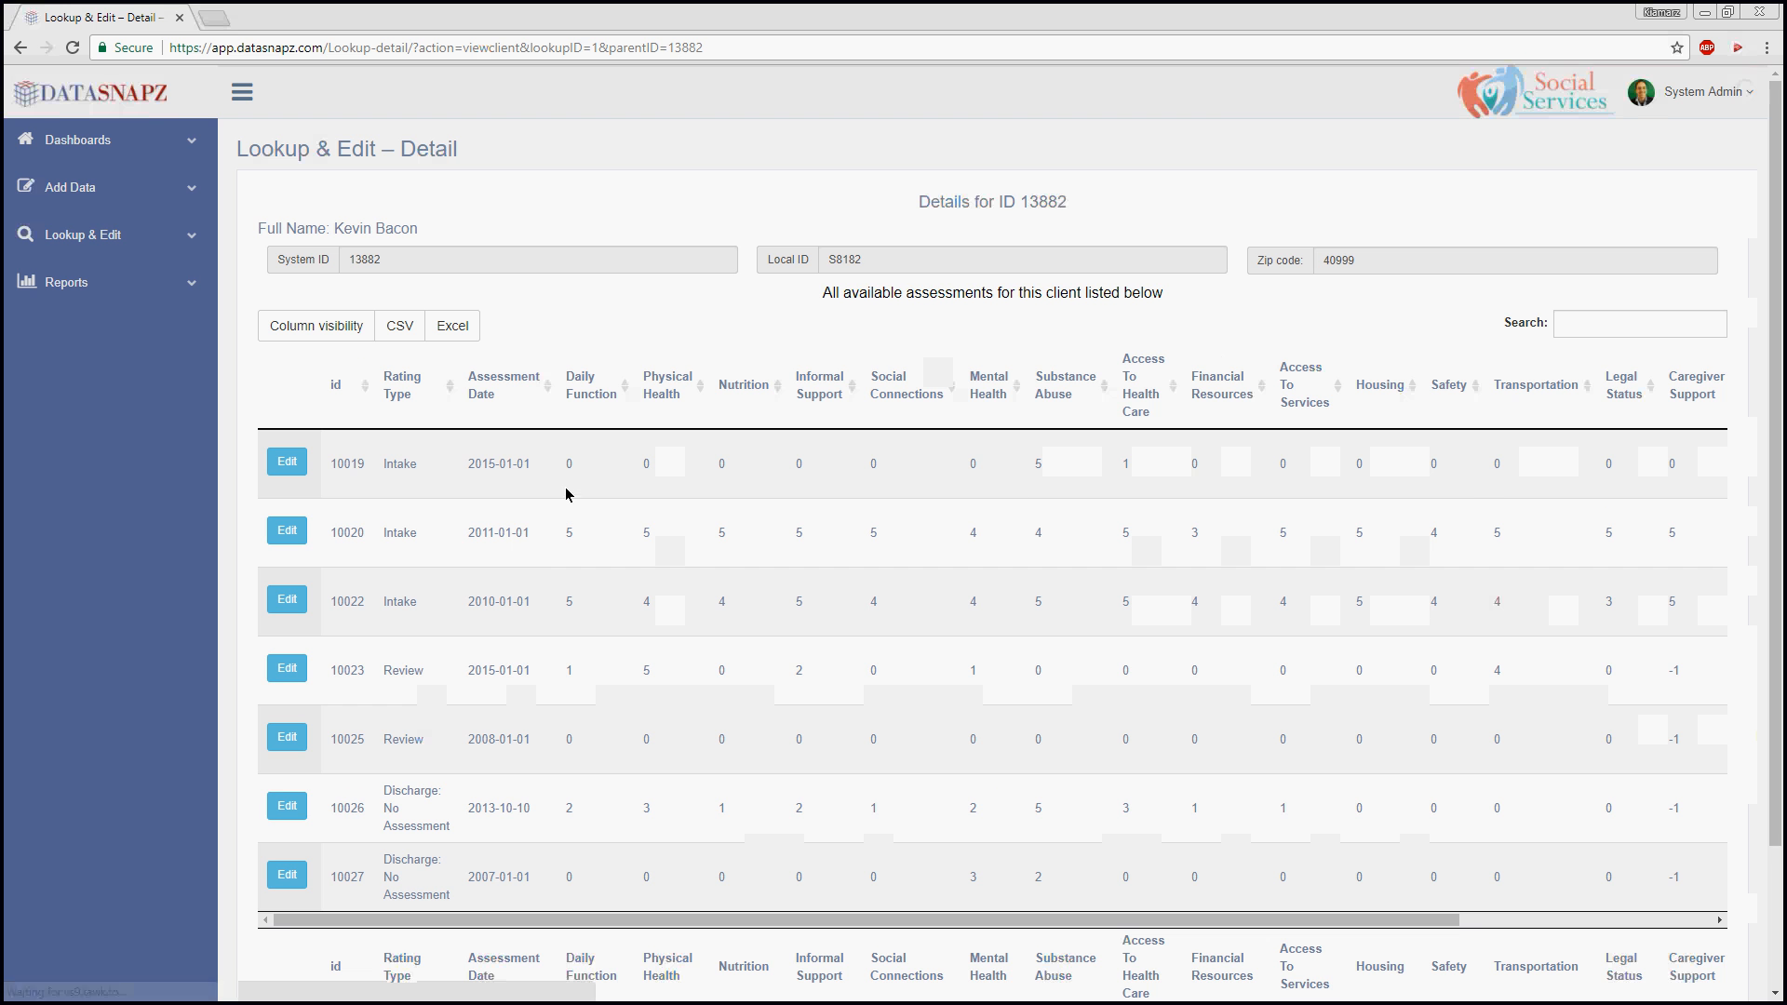
scroll(552, 884, "down", 3)
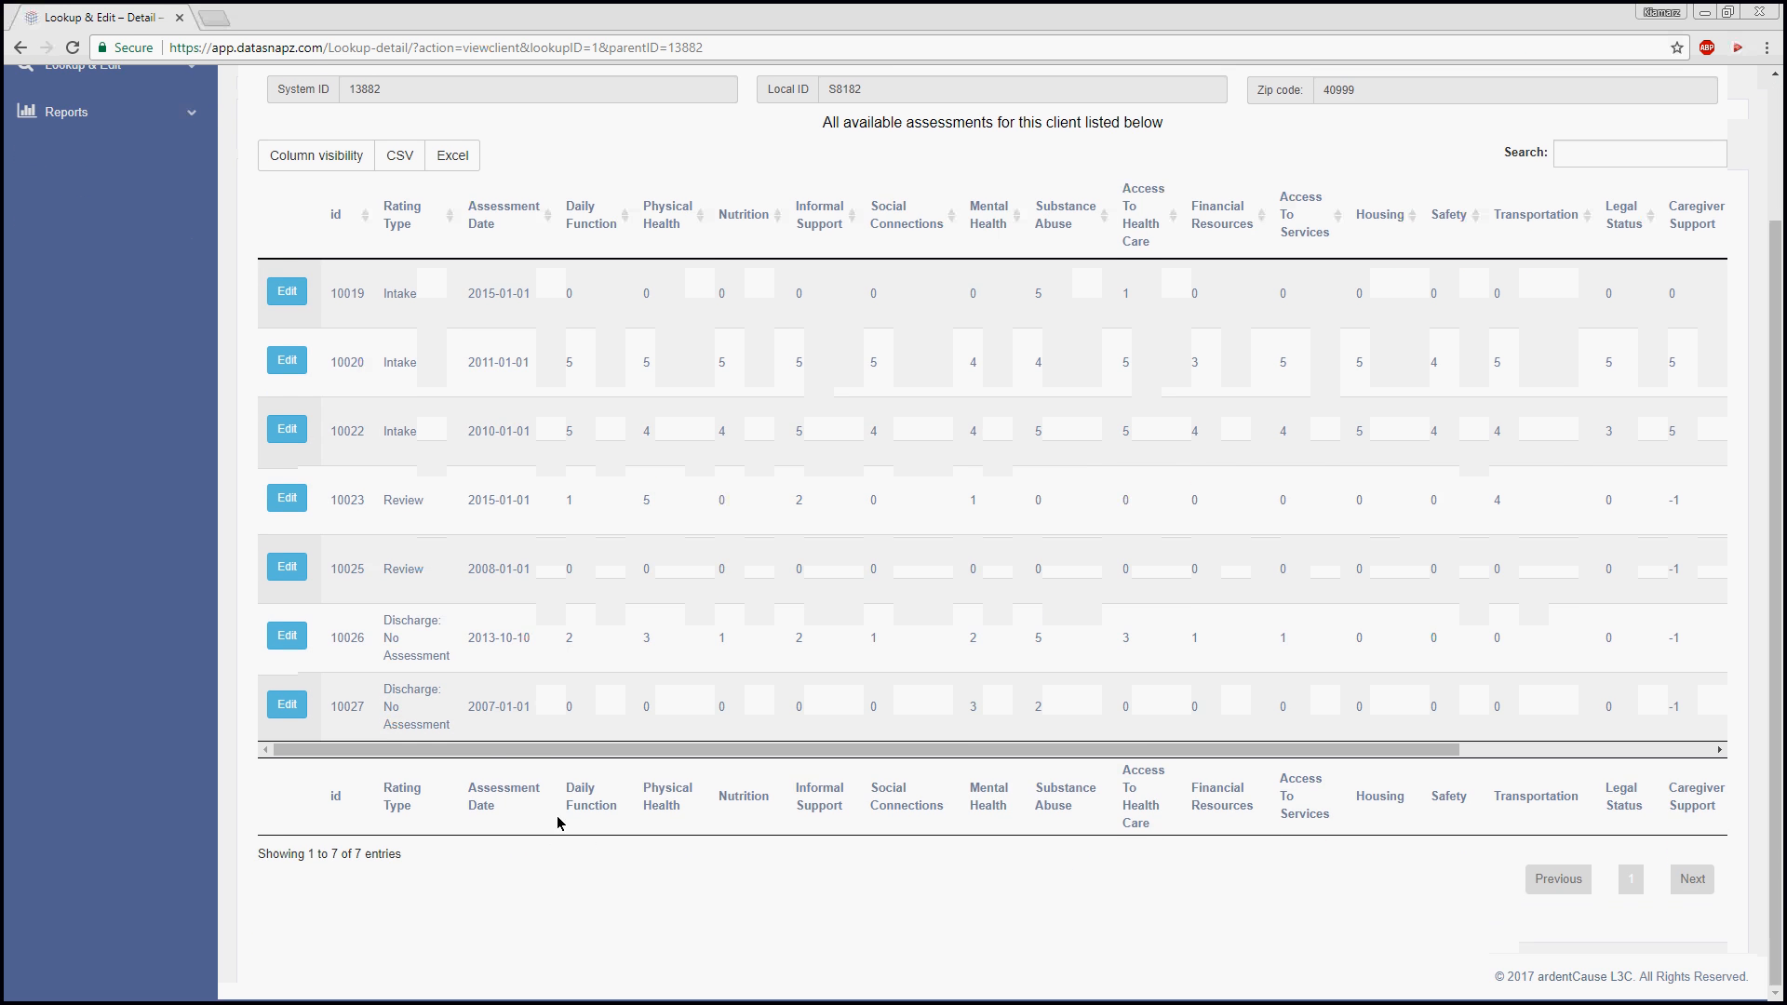
scroll(549, 763, "up", 1)
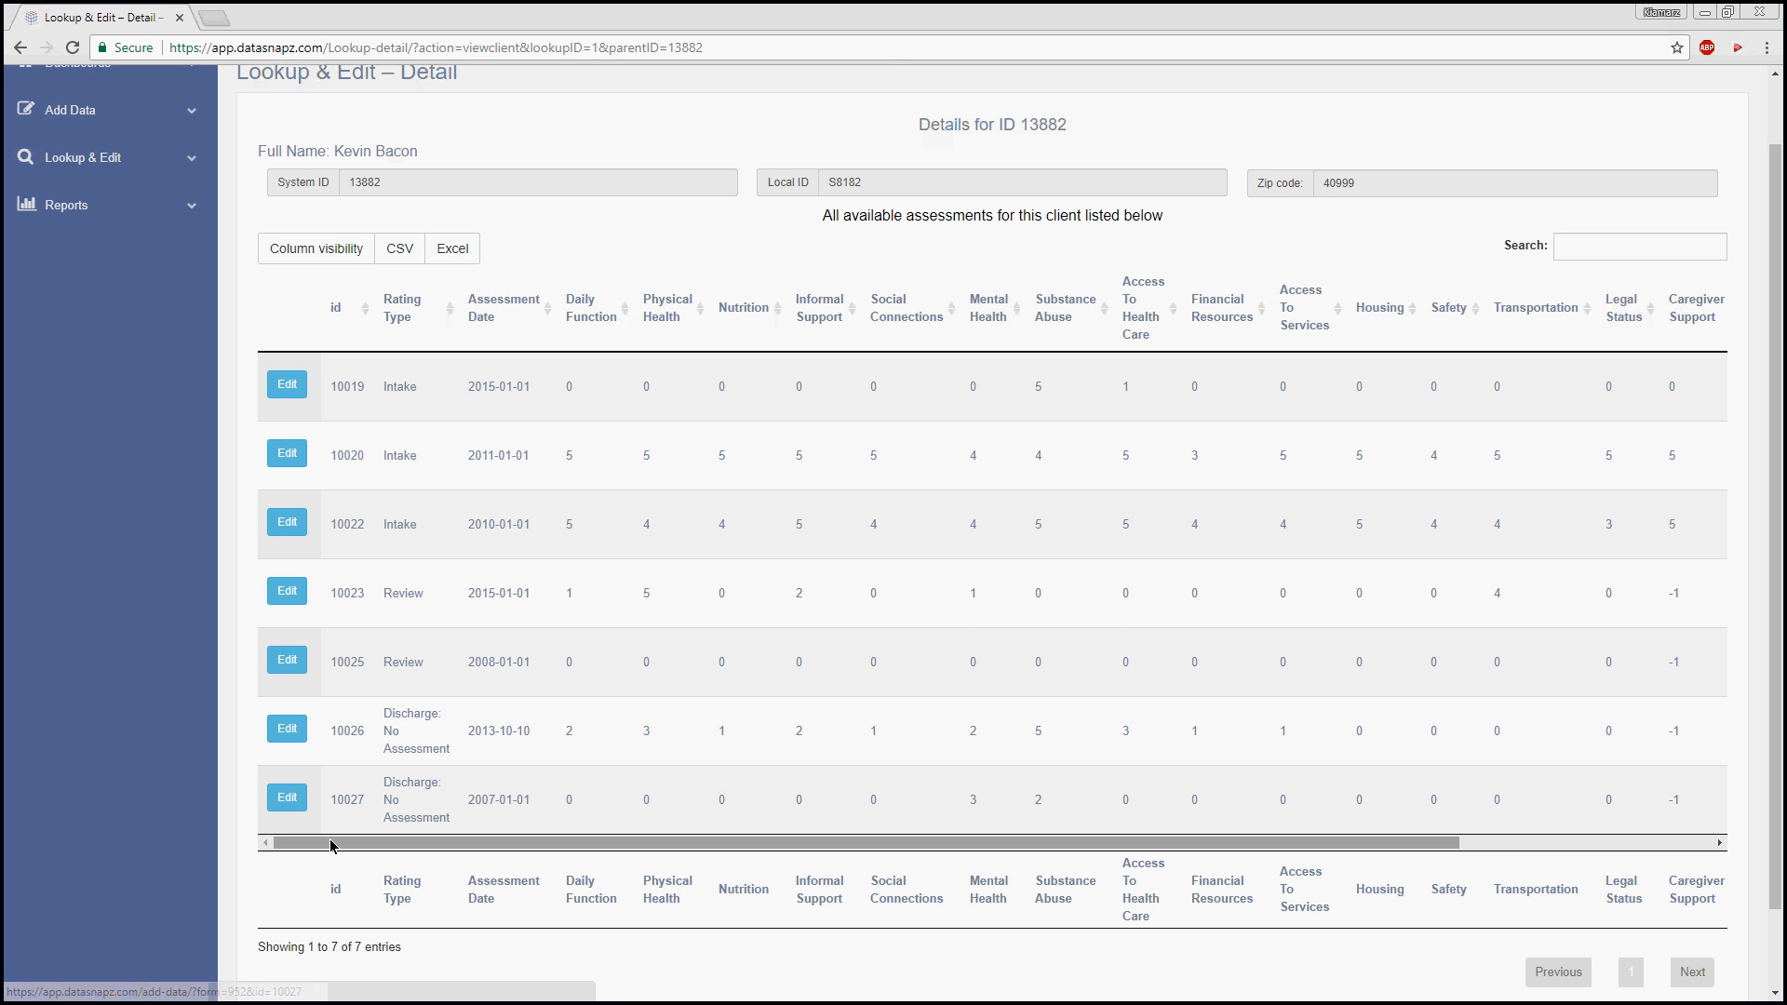
mouse_move(337, 844)
left_mouse_down()
mouse_move(718, 863)
mouse_move(522, 870)
mouse_move(331, 843)
left_mouse_up()
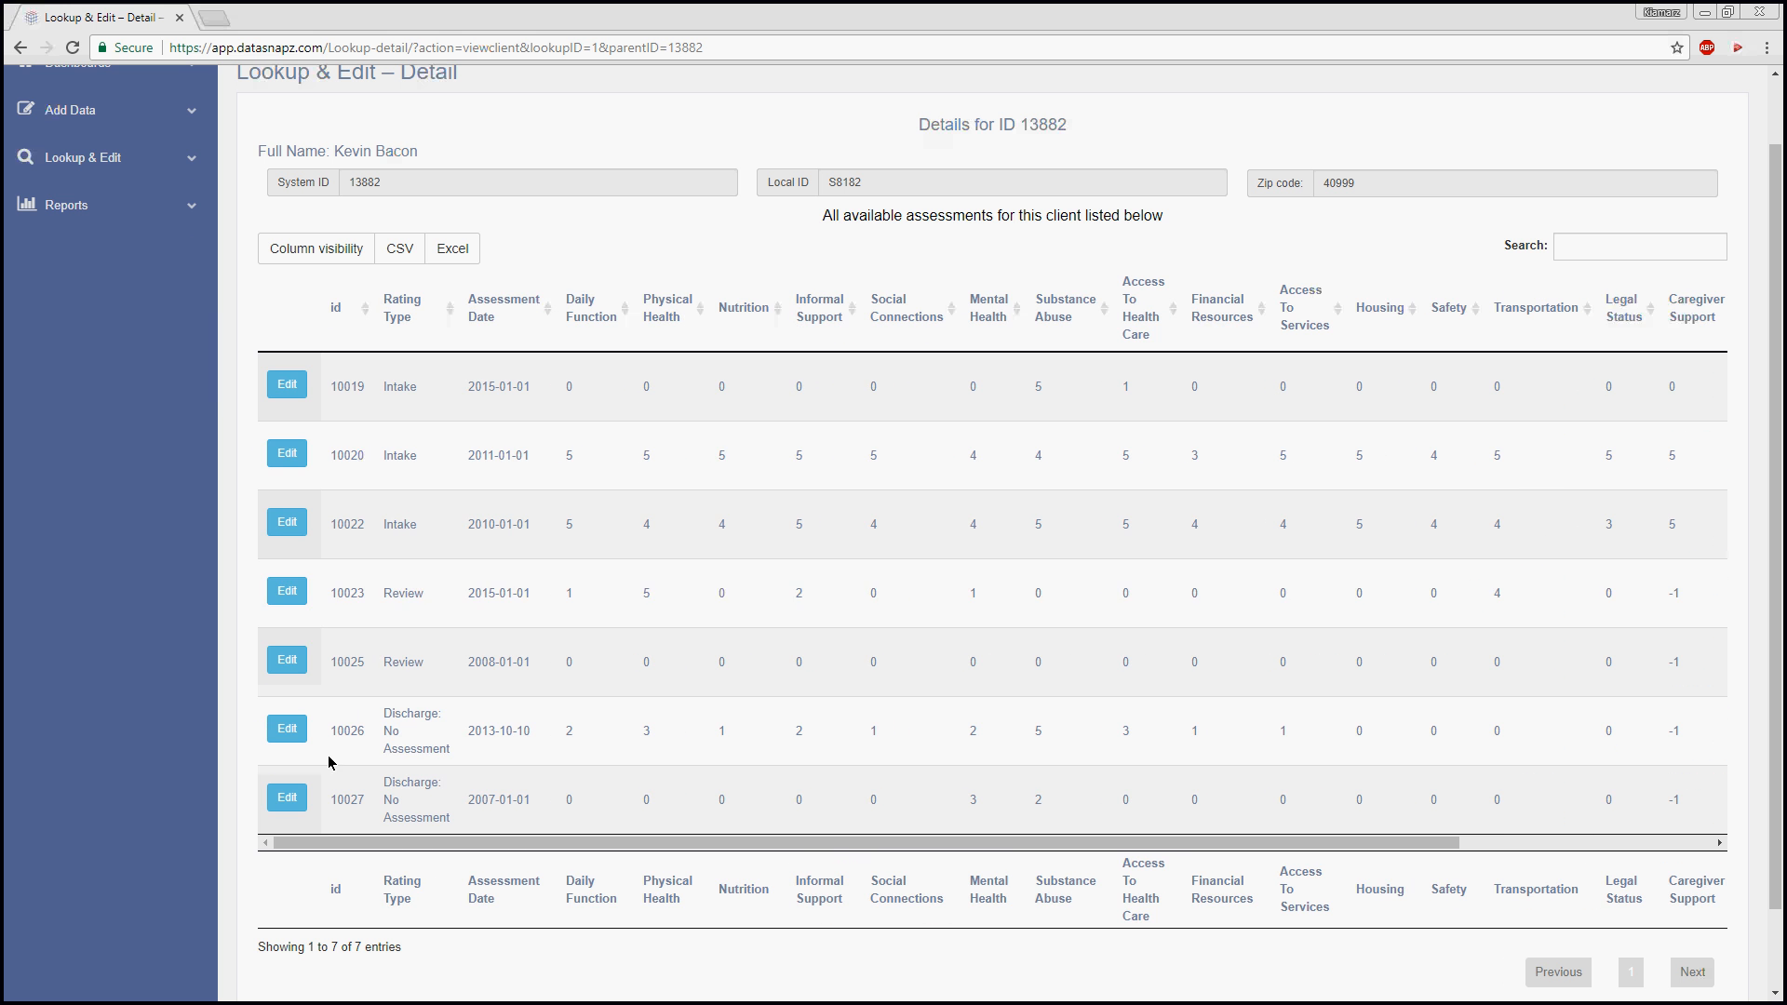
scroll(68, 531, "up", 1)
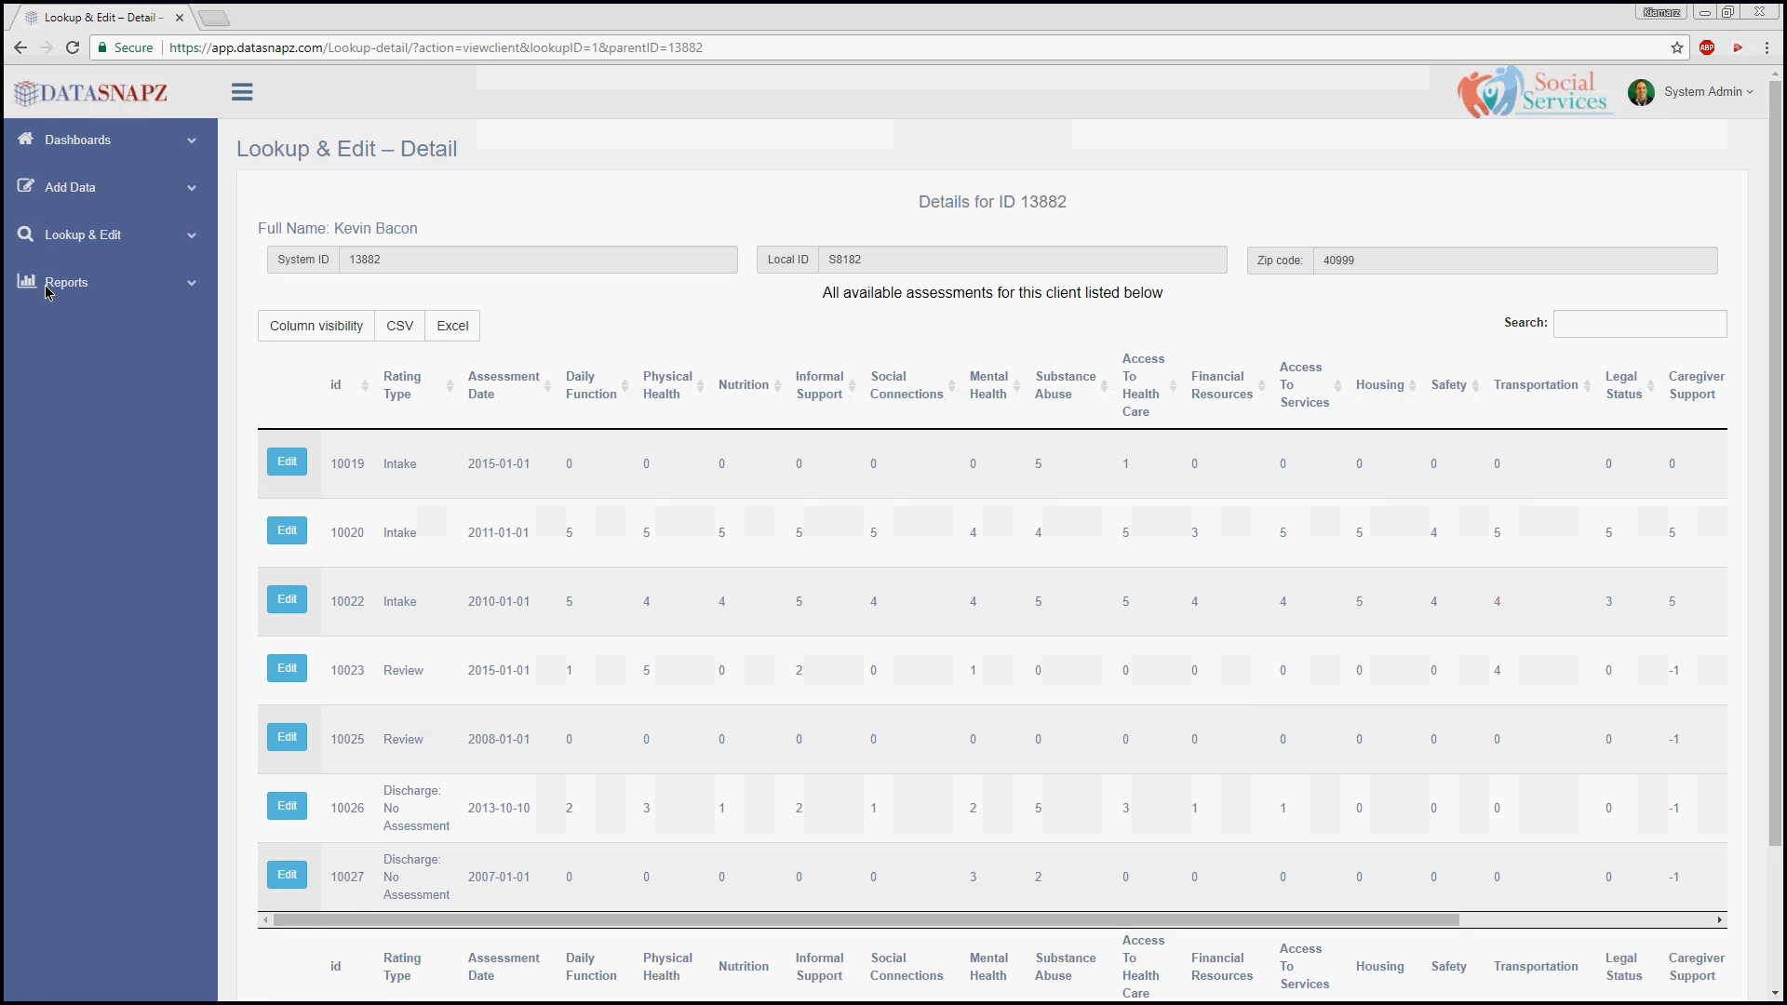
Show the Reports page listing all 10 saved reports
left_click(48, 290)
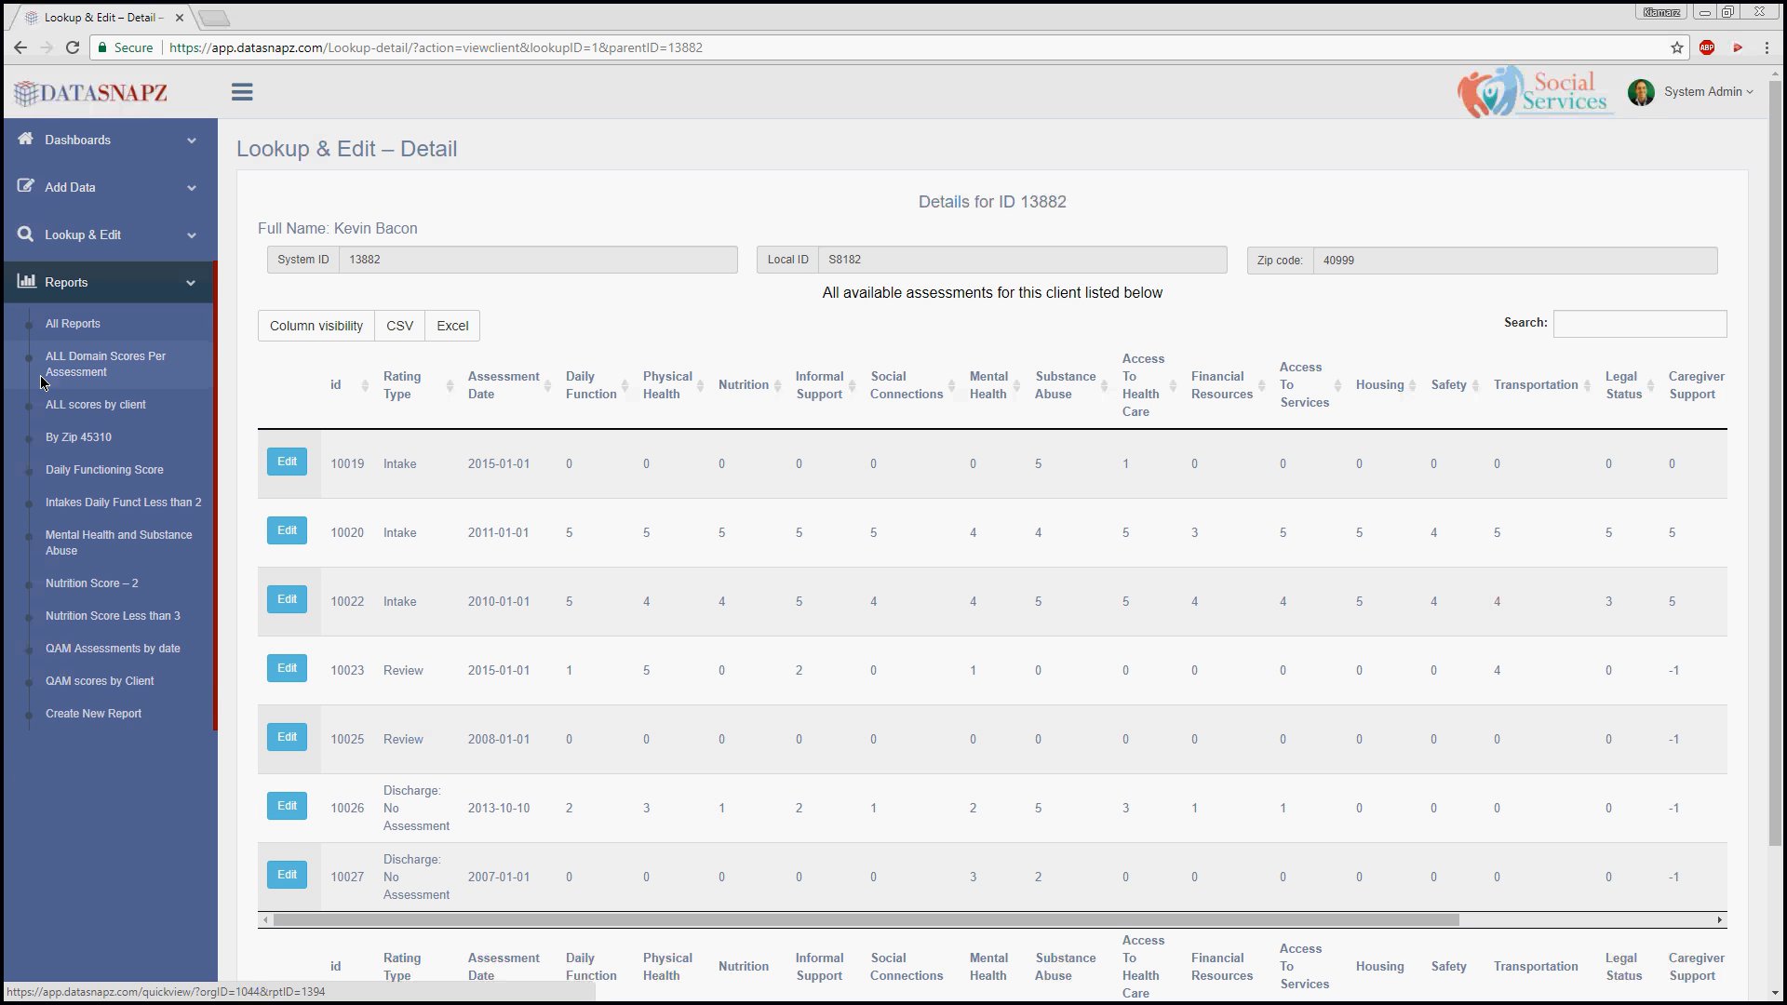
left_click(79, 326)
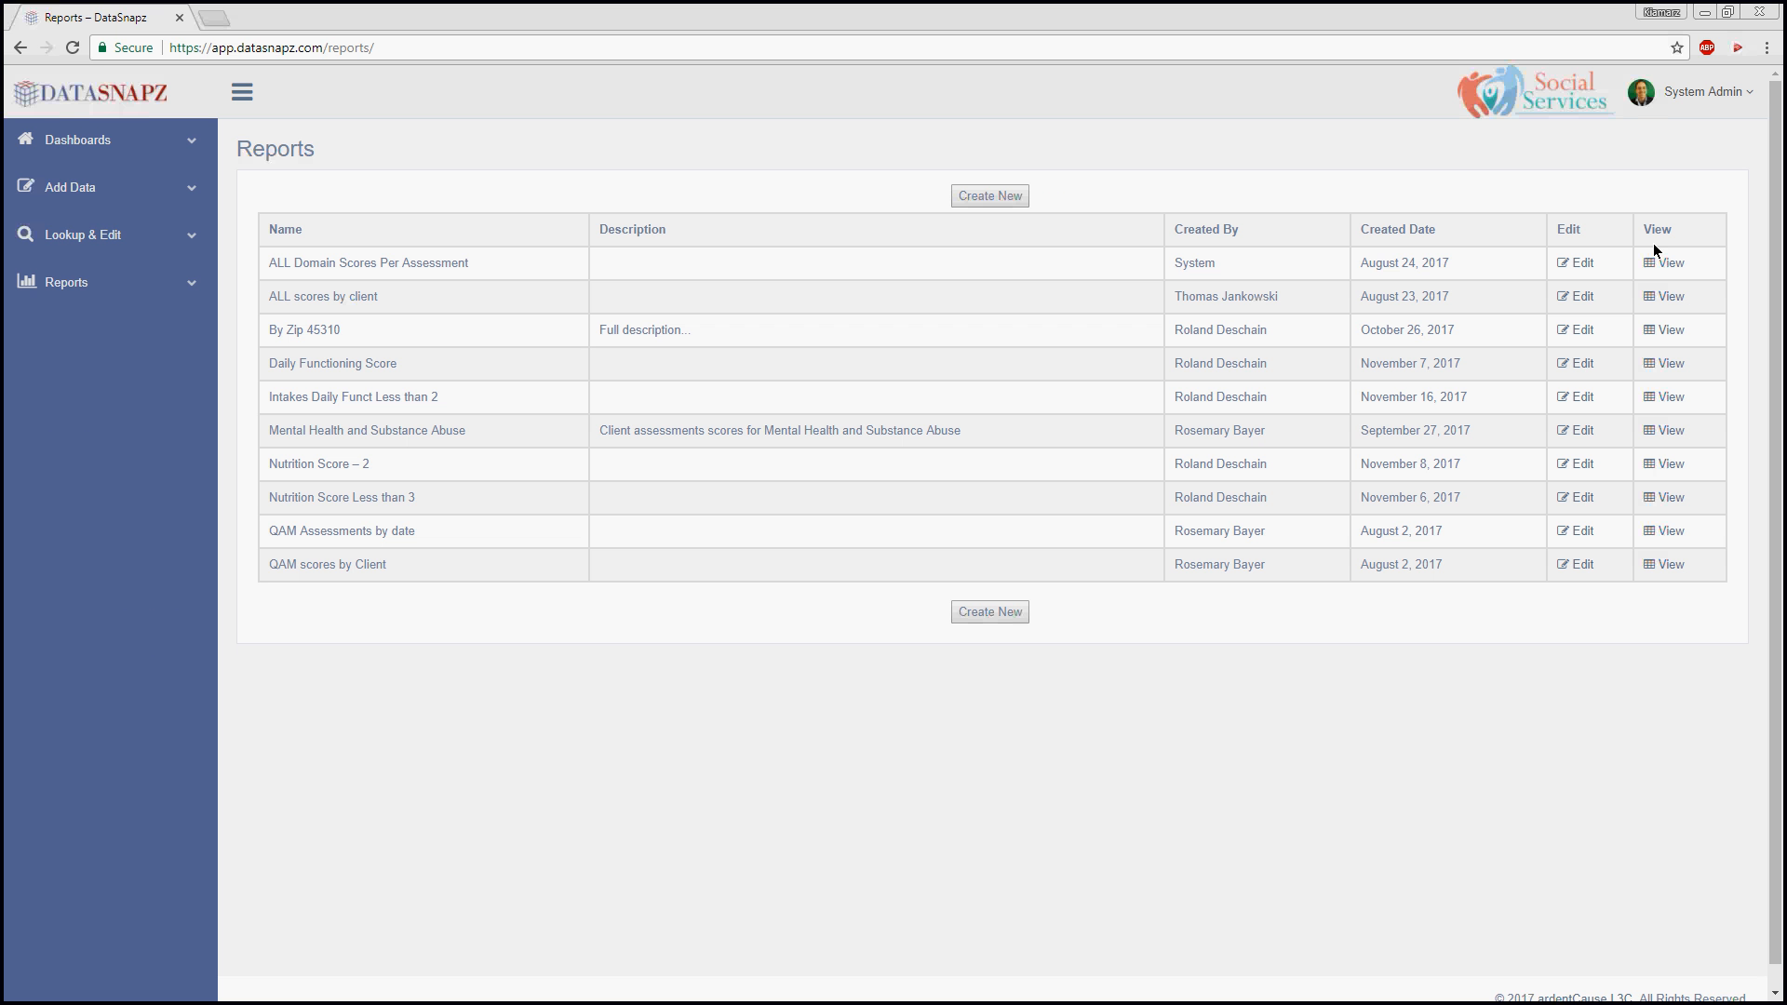
Start a new QuickView report on the Client table joined with QAM v2 Assessment
left_click(990, 196)
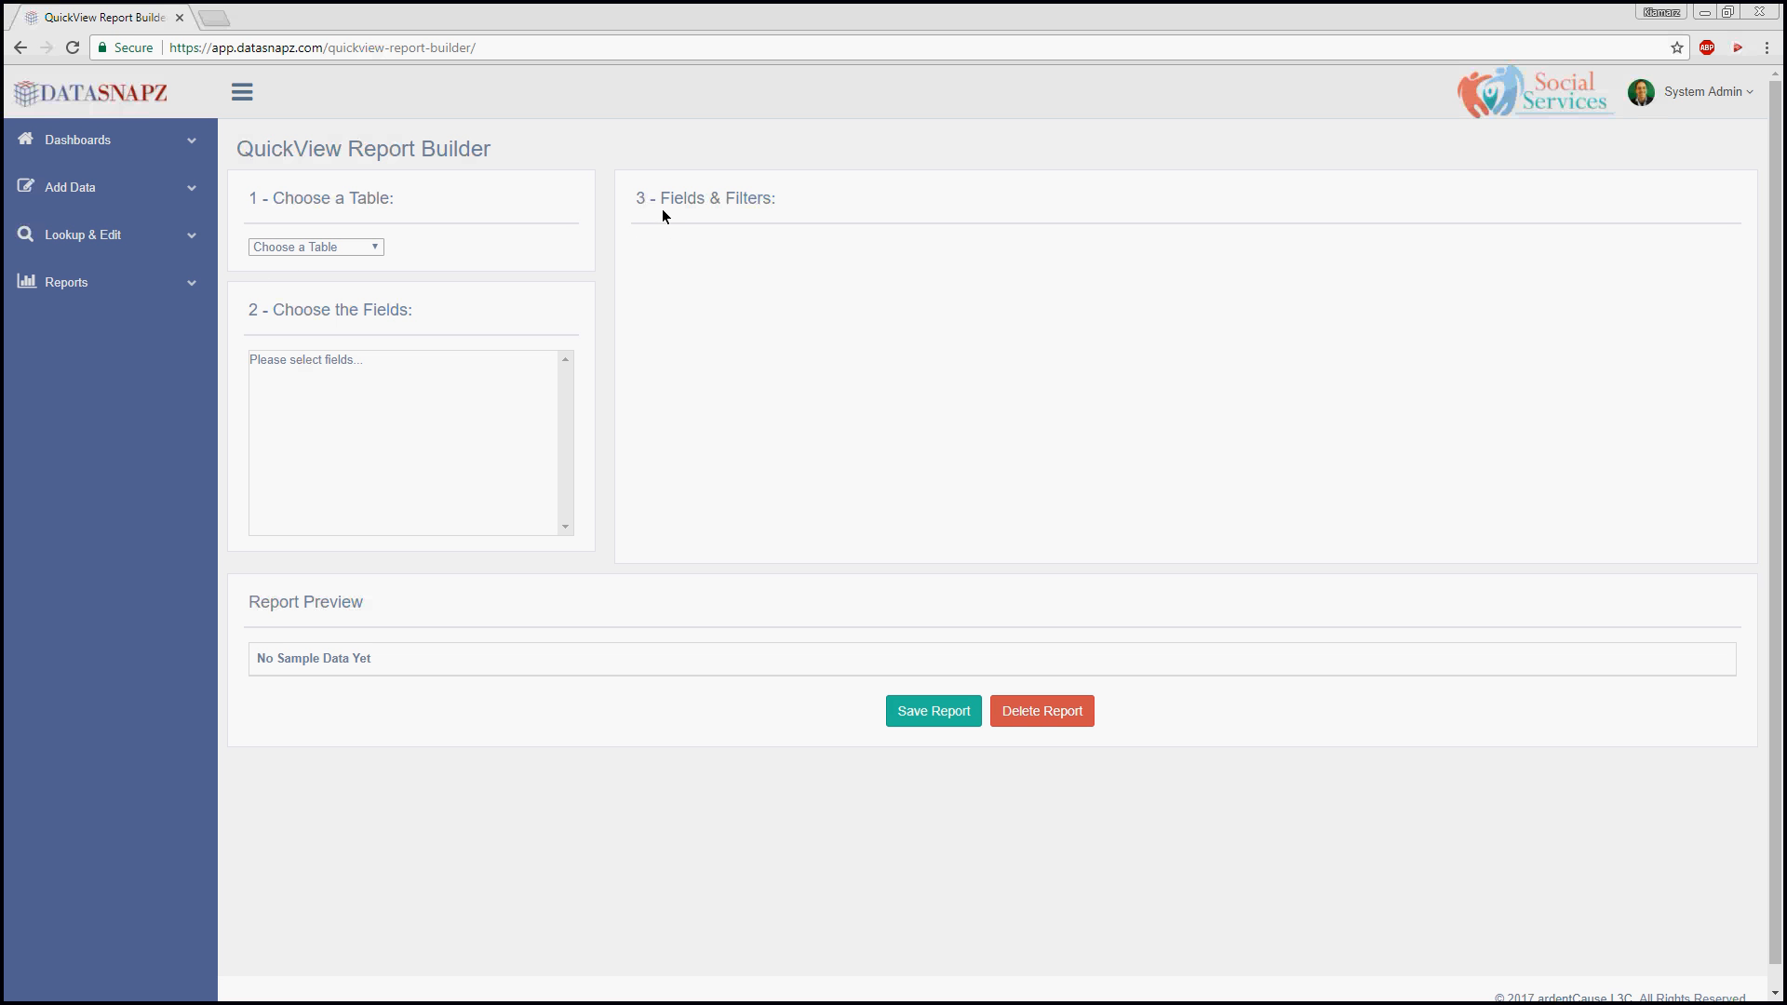
left_click(326, 244)
left_click(322, 298)
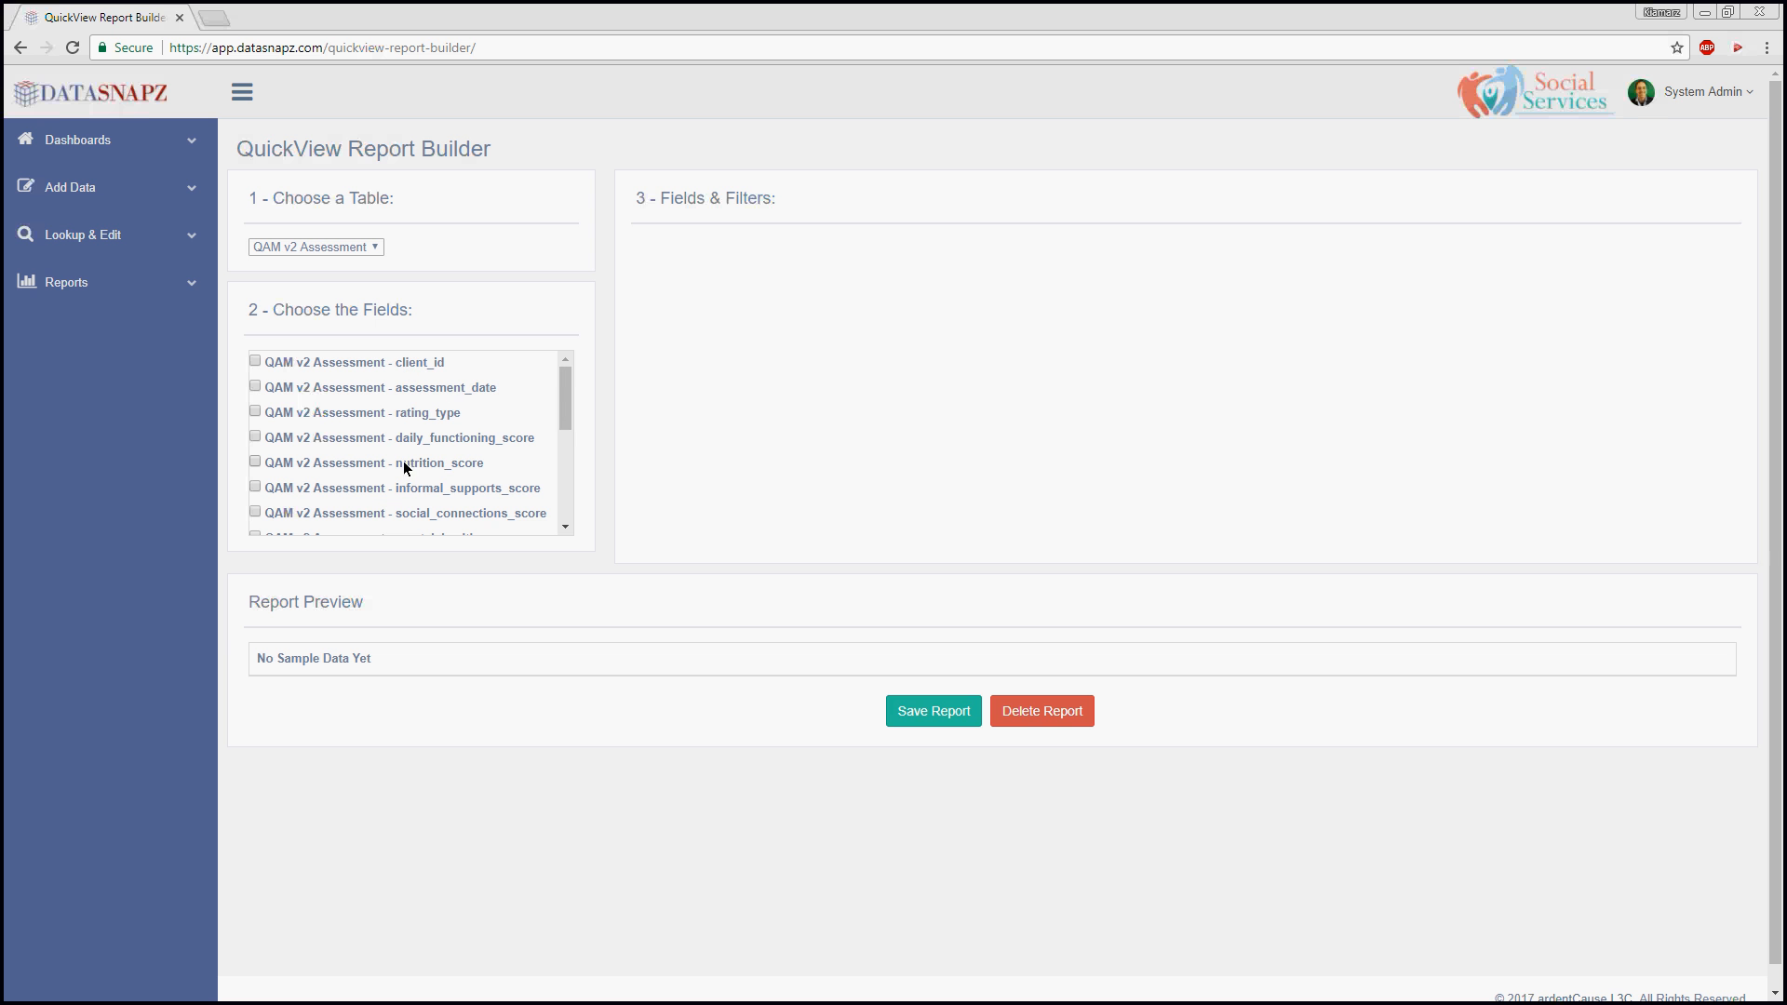
left_click_drag(564, 378, 568, 494)
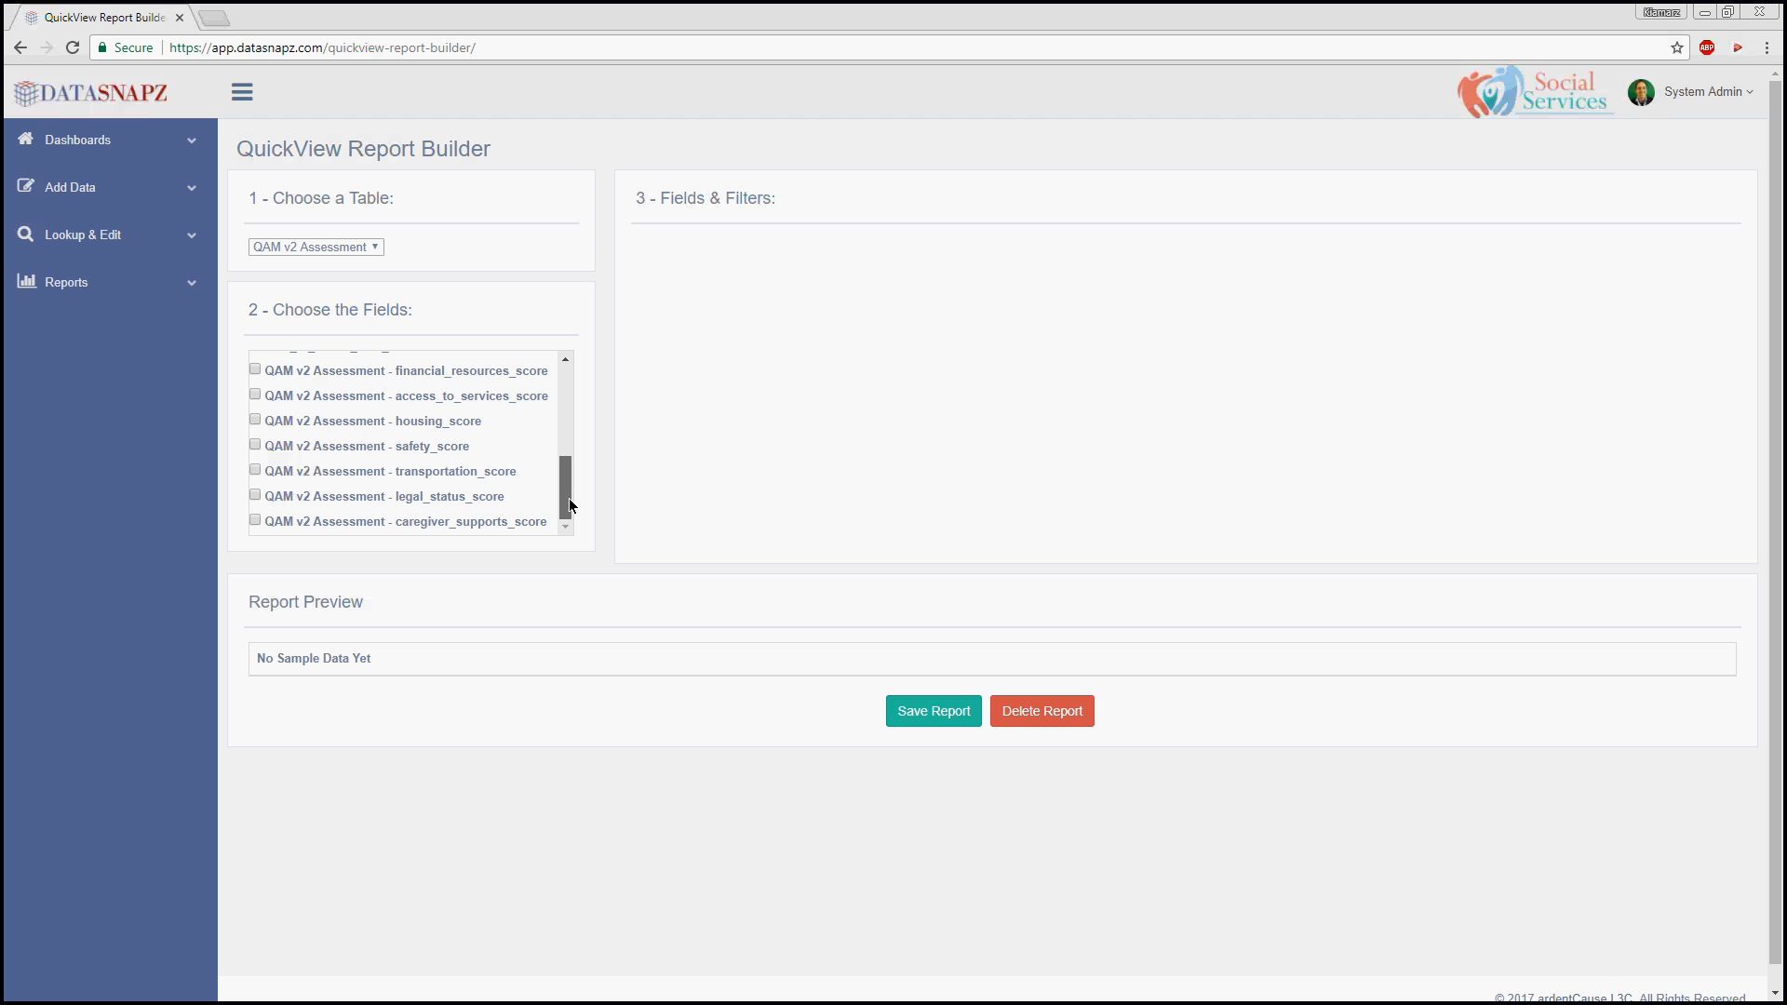
left_click_drag(568, 499, 573, 382)
left_click(304, 246)
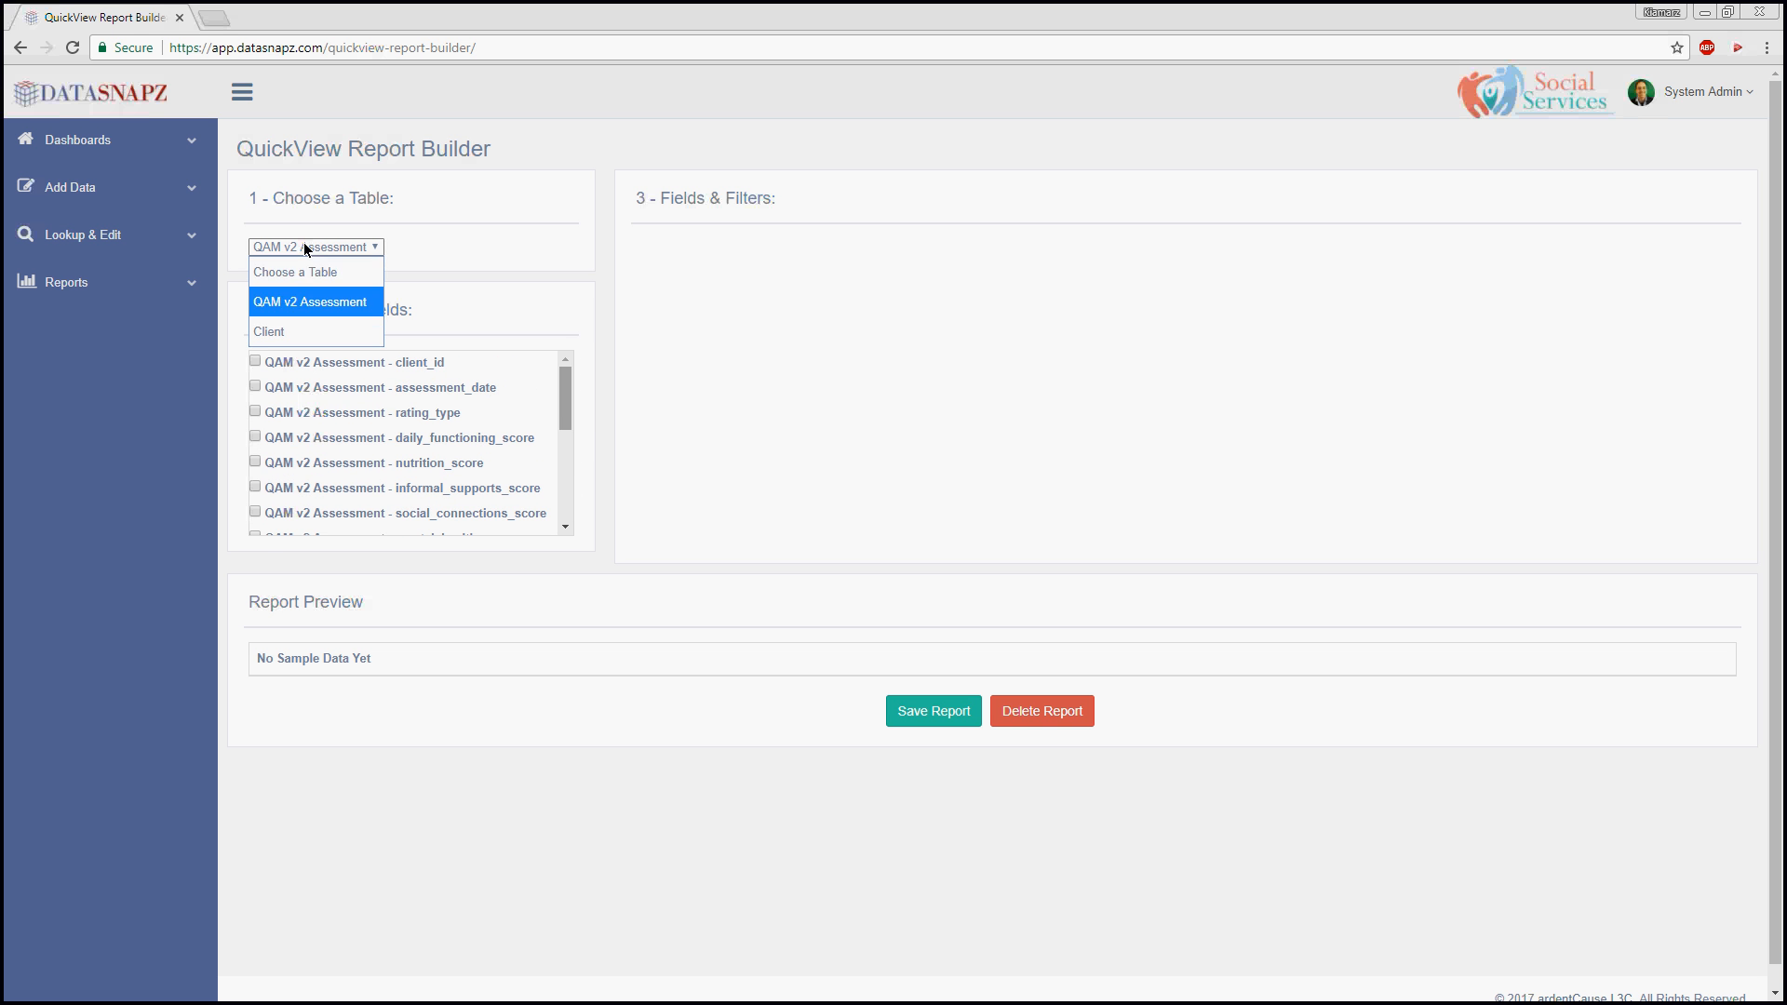
left_click(280, 332)
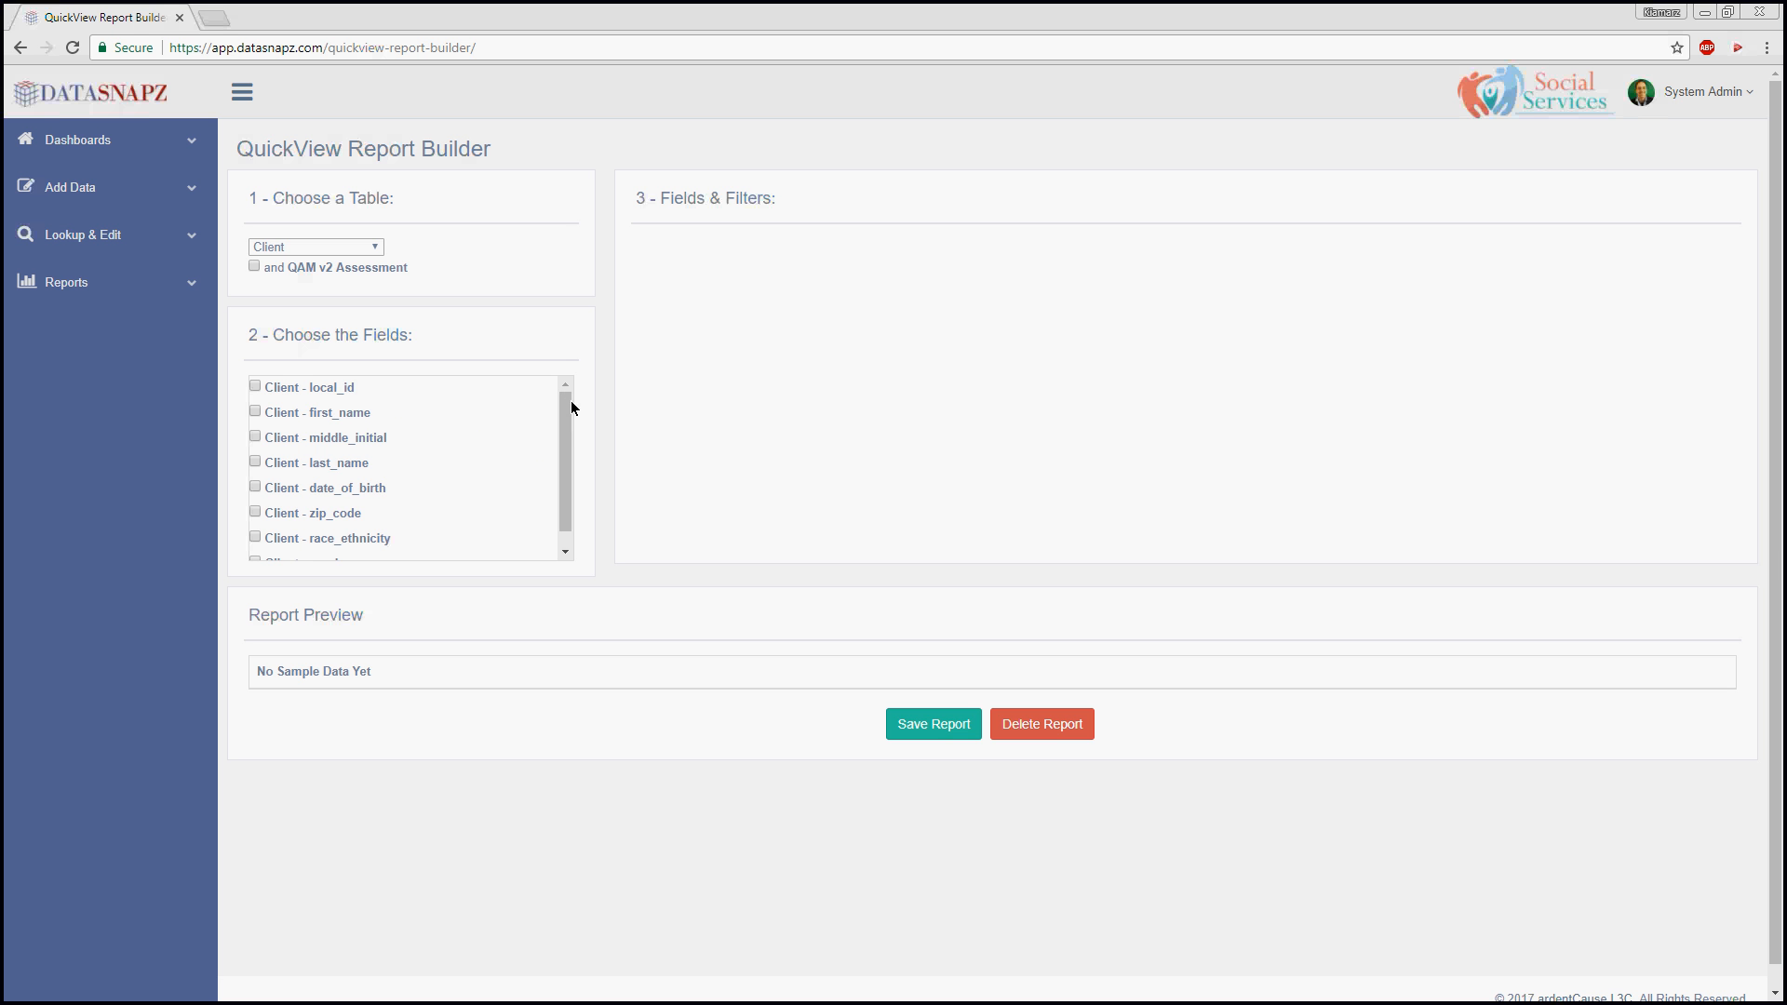
mouse_move(570, 425)
left_mouse_down()
mouse_move(572, 488)
mouse_move(563, 408)
left_mouse_up()
mouse_move(566, 407)
left_mouse_down()
mouse_move(571, 518)
mouse_move(575, 404)
left_mouse_up()
left_click_drag(561, 404, 568, 449)
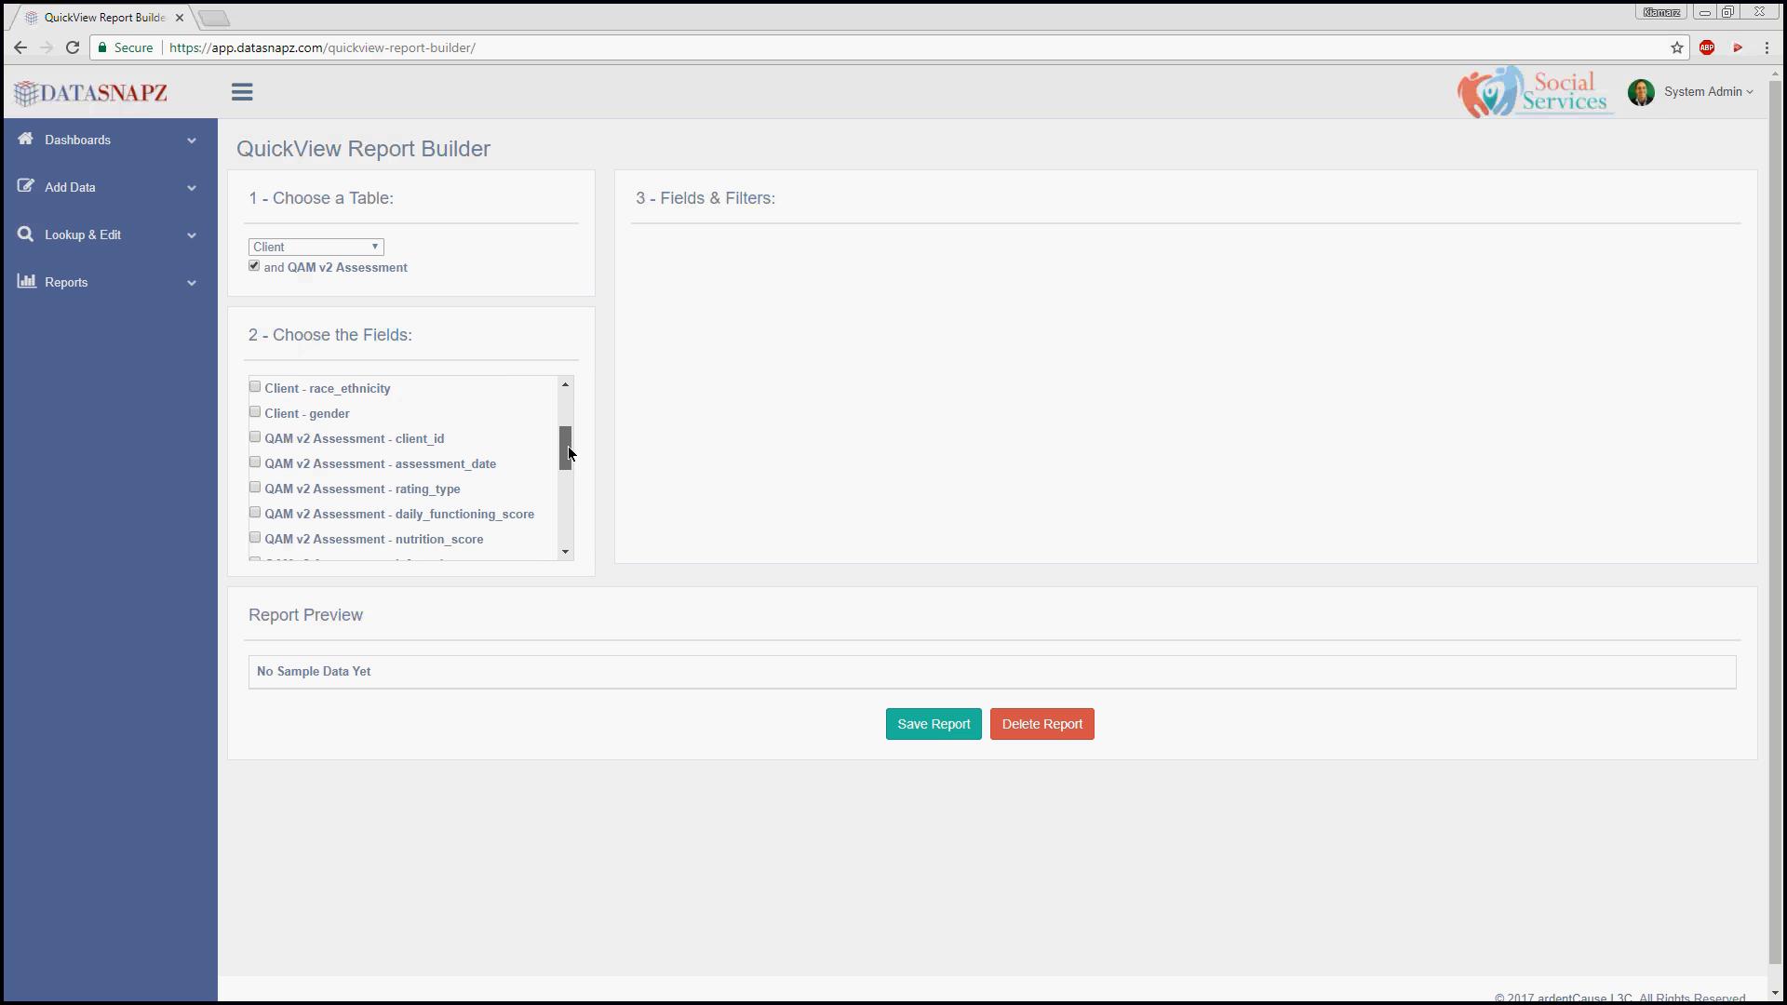
Add the client_id, last_name, date_of_birth, assessment_date and rating_type fields to the report
left_click(254, 446)
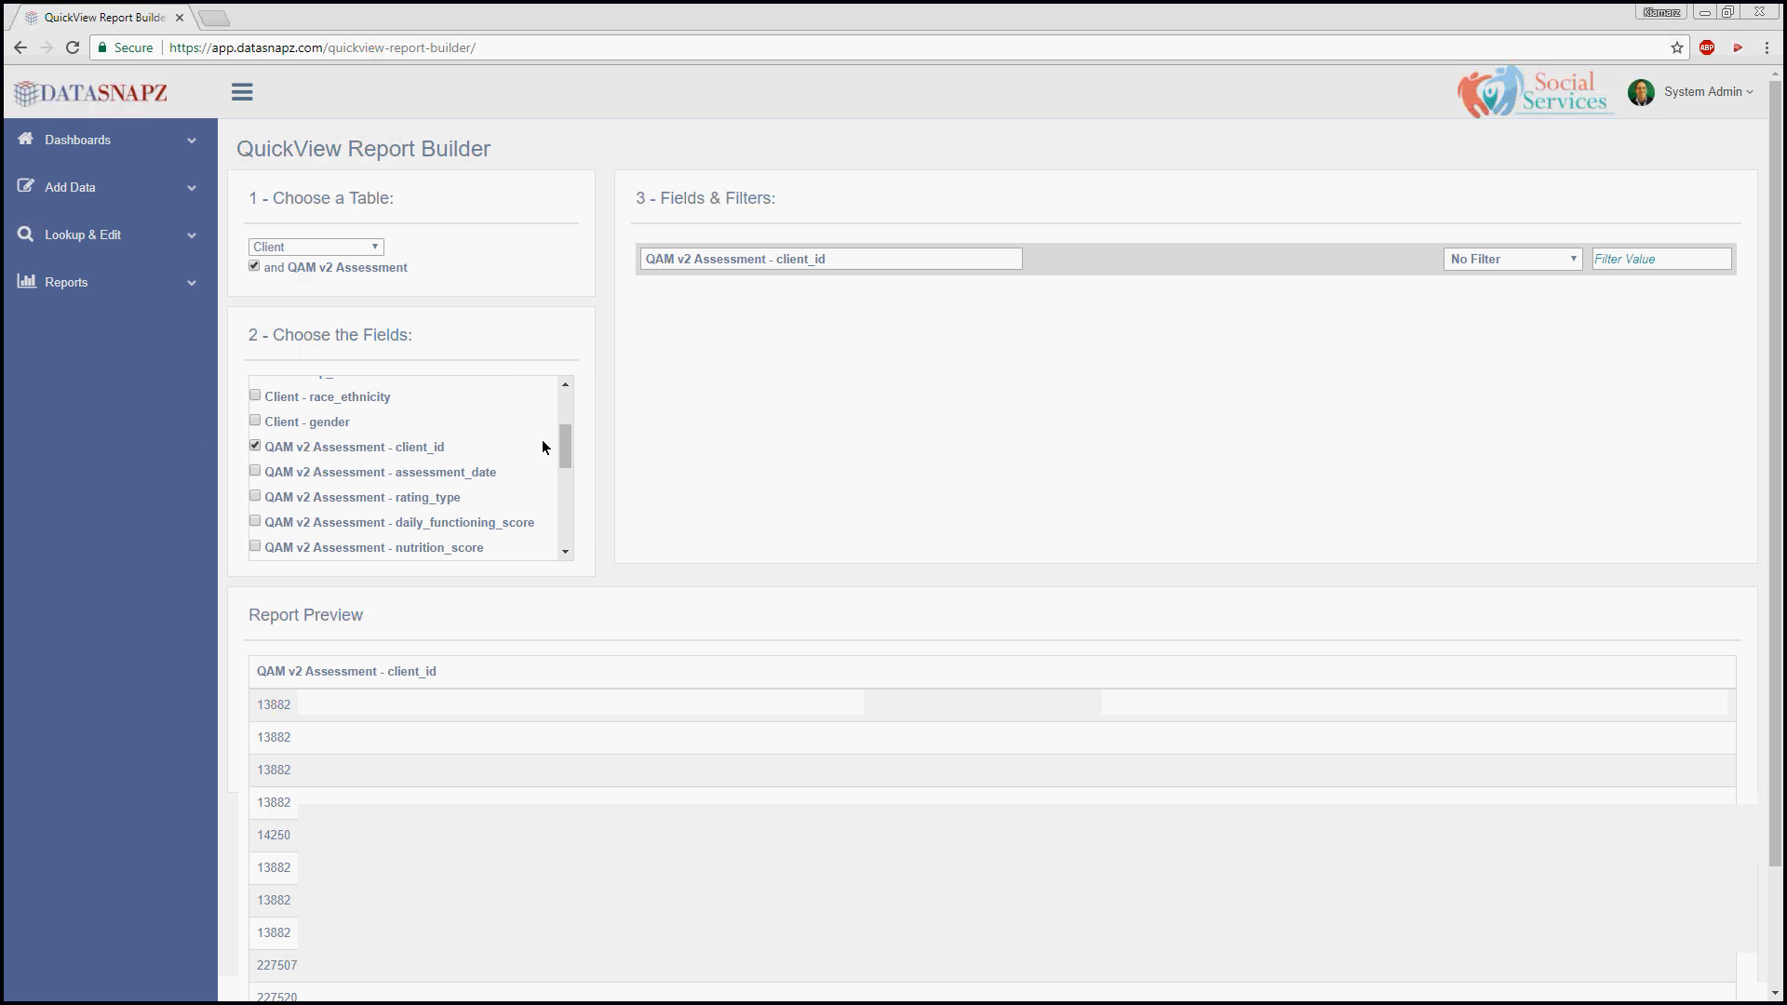
scroll(562, 441, "up", 5)
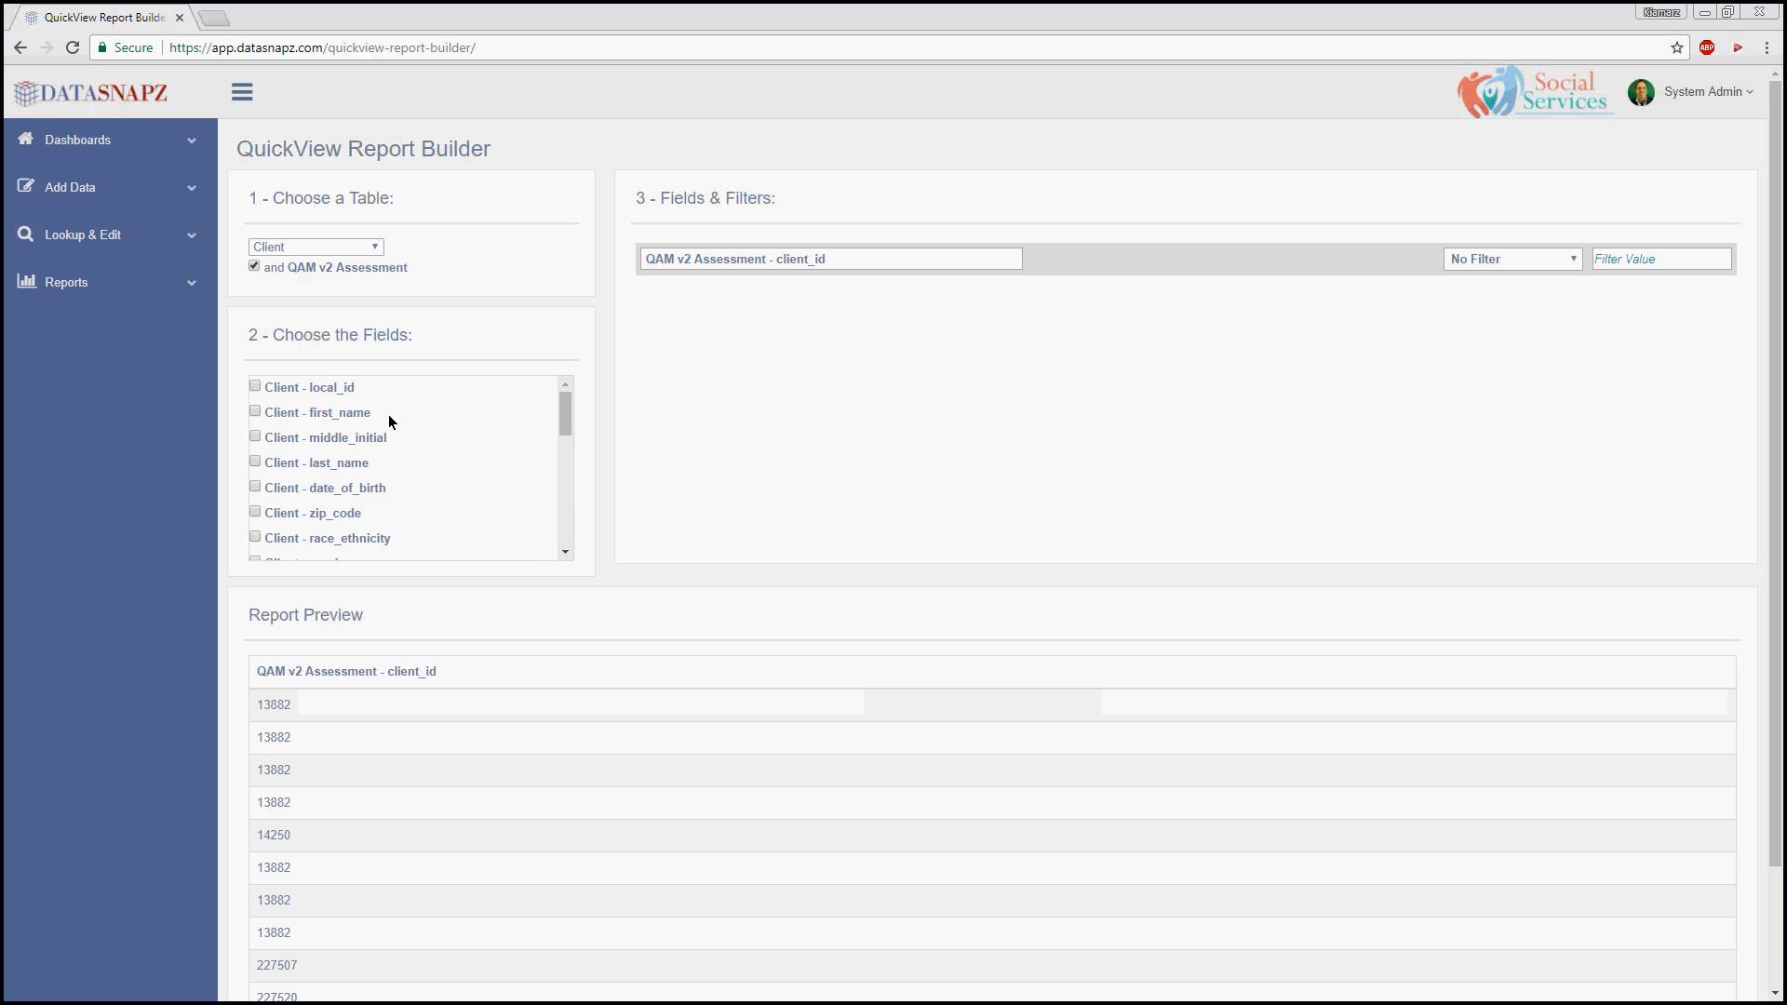
left_click(254, 462)
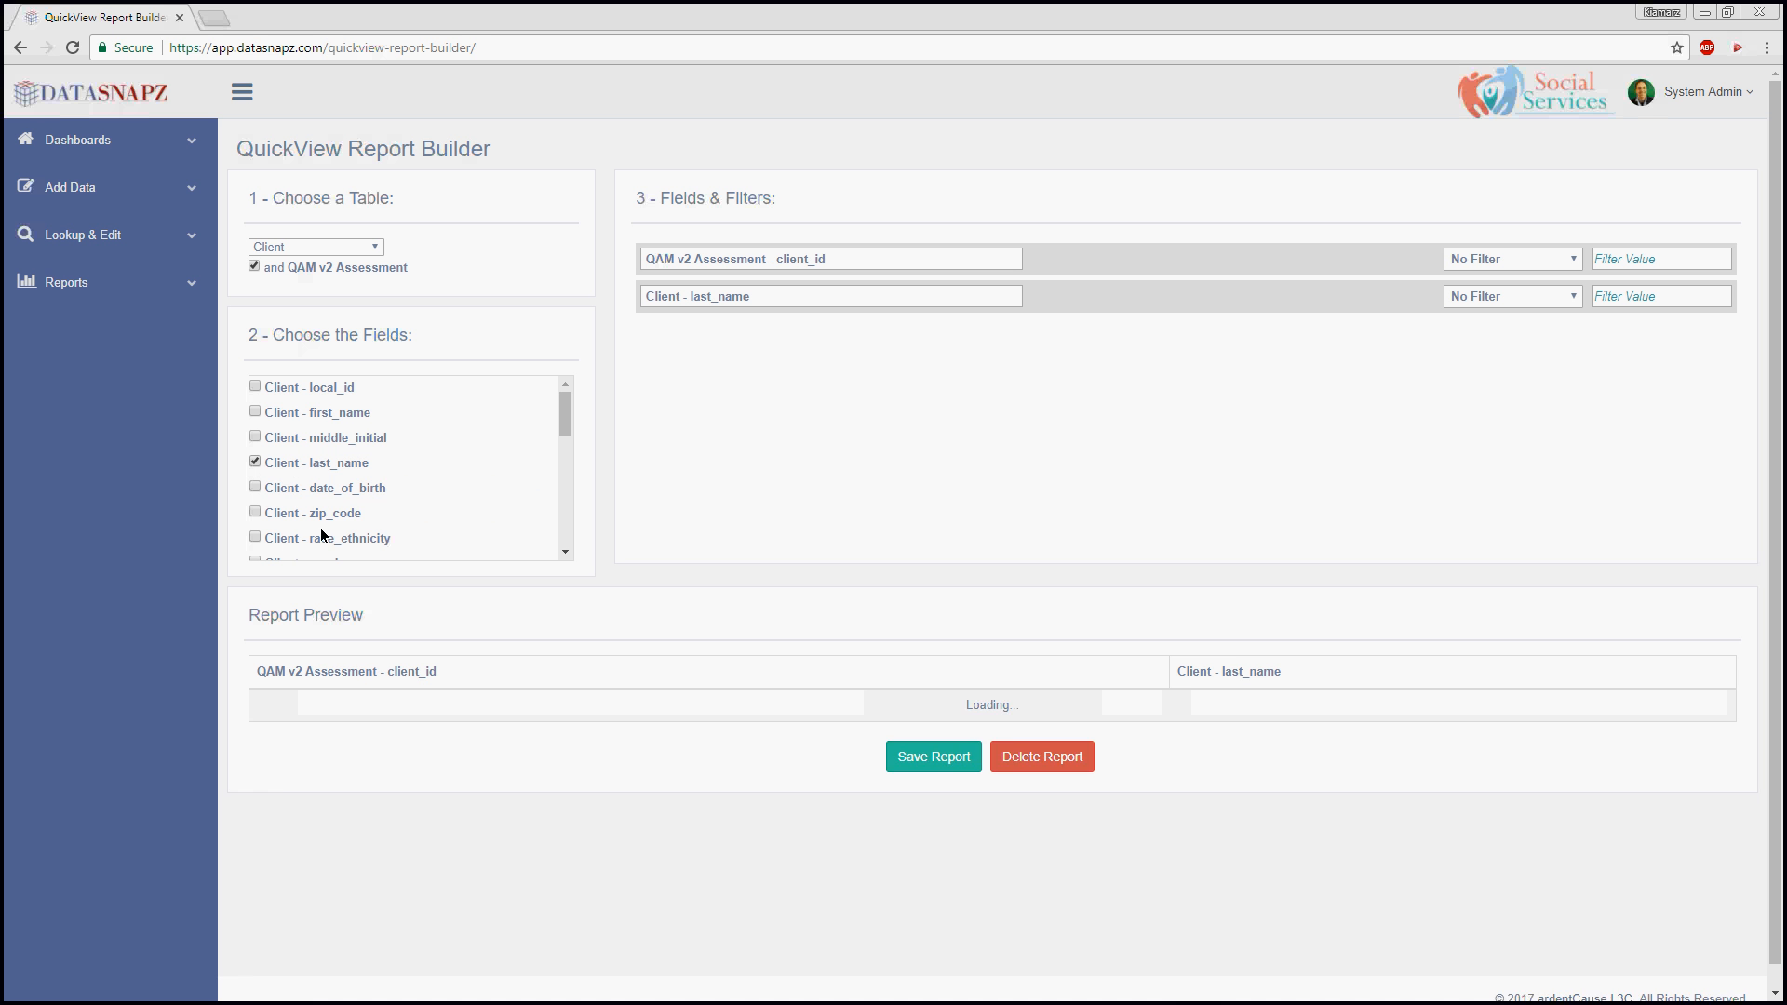
left_click(254, 486)
left_click_drag(566, 411, 559, 444)
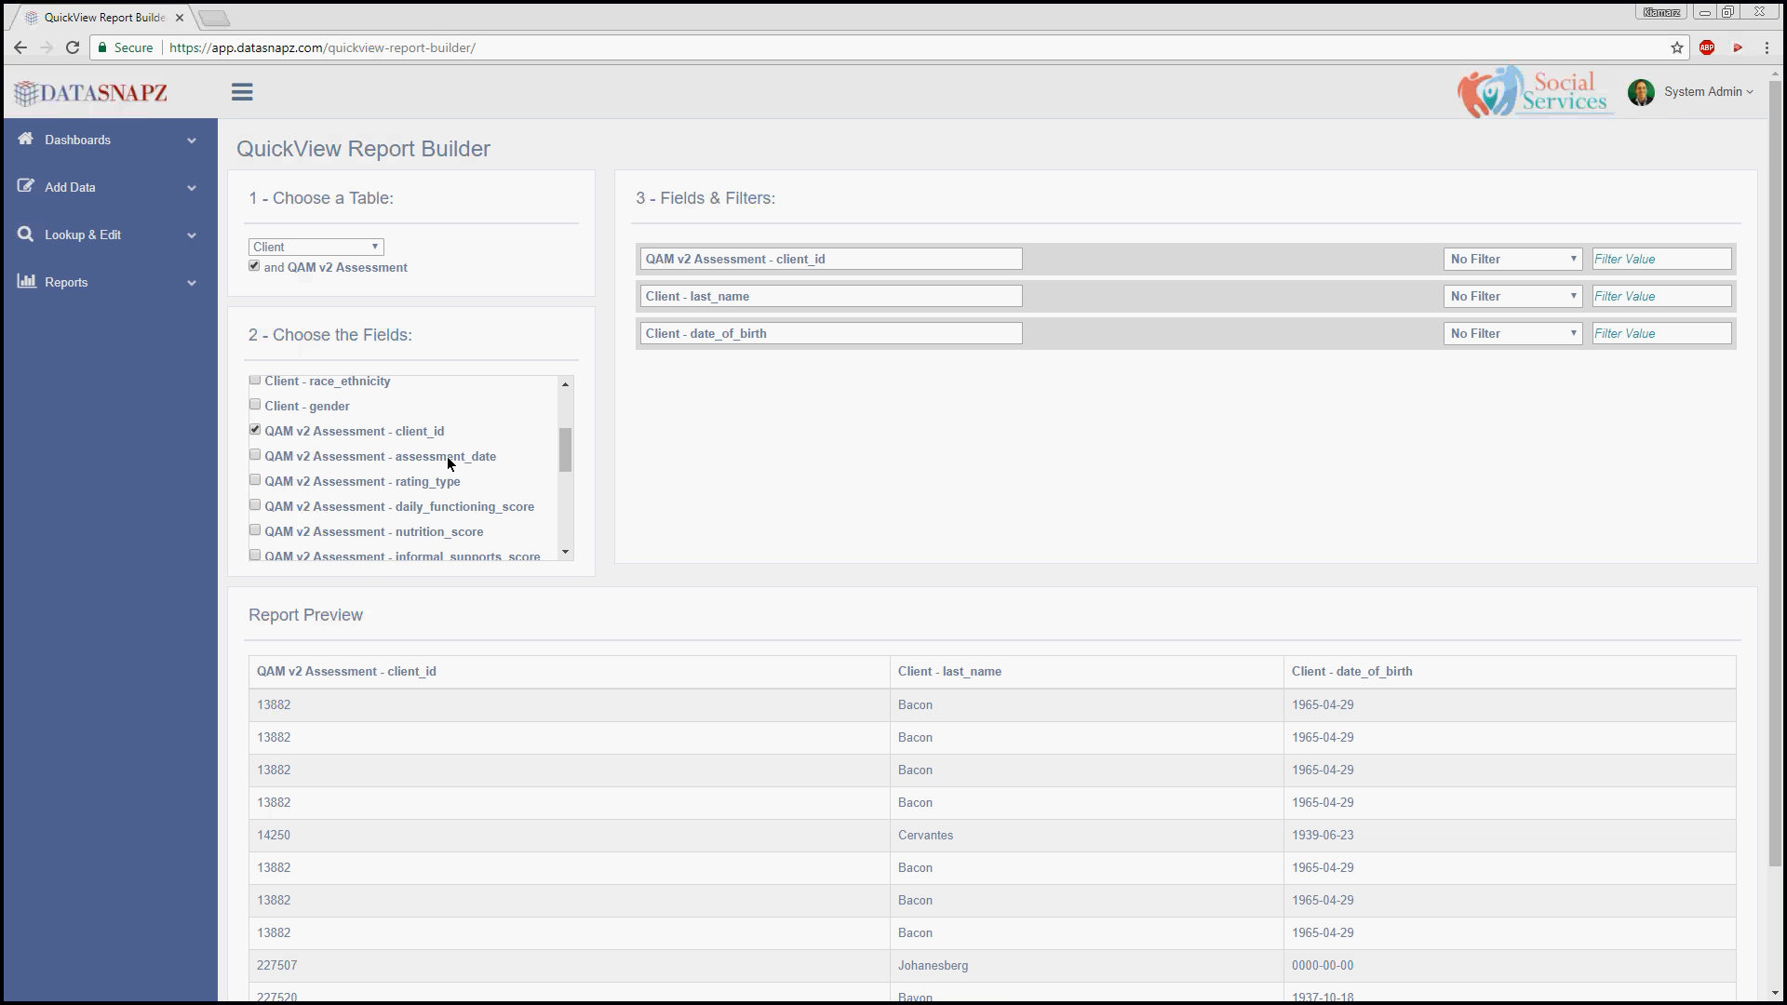
left_click(254, 455)
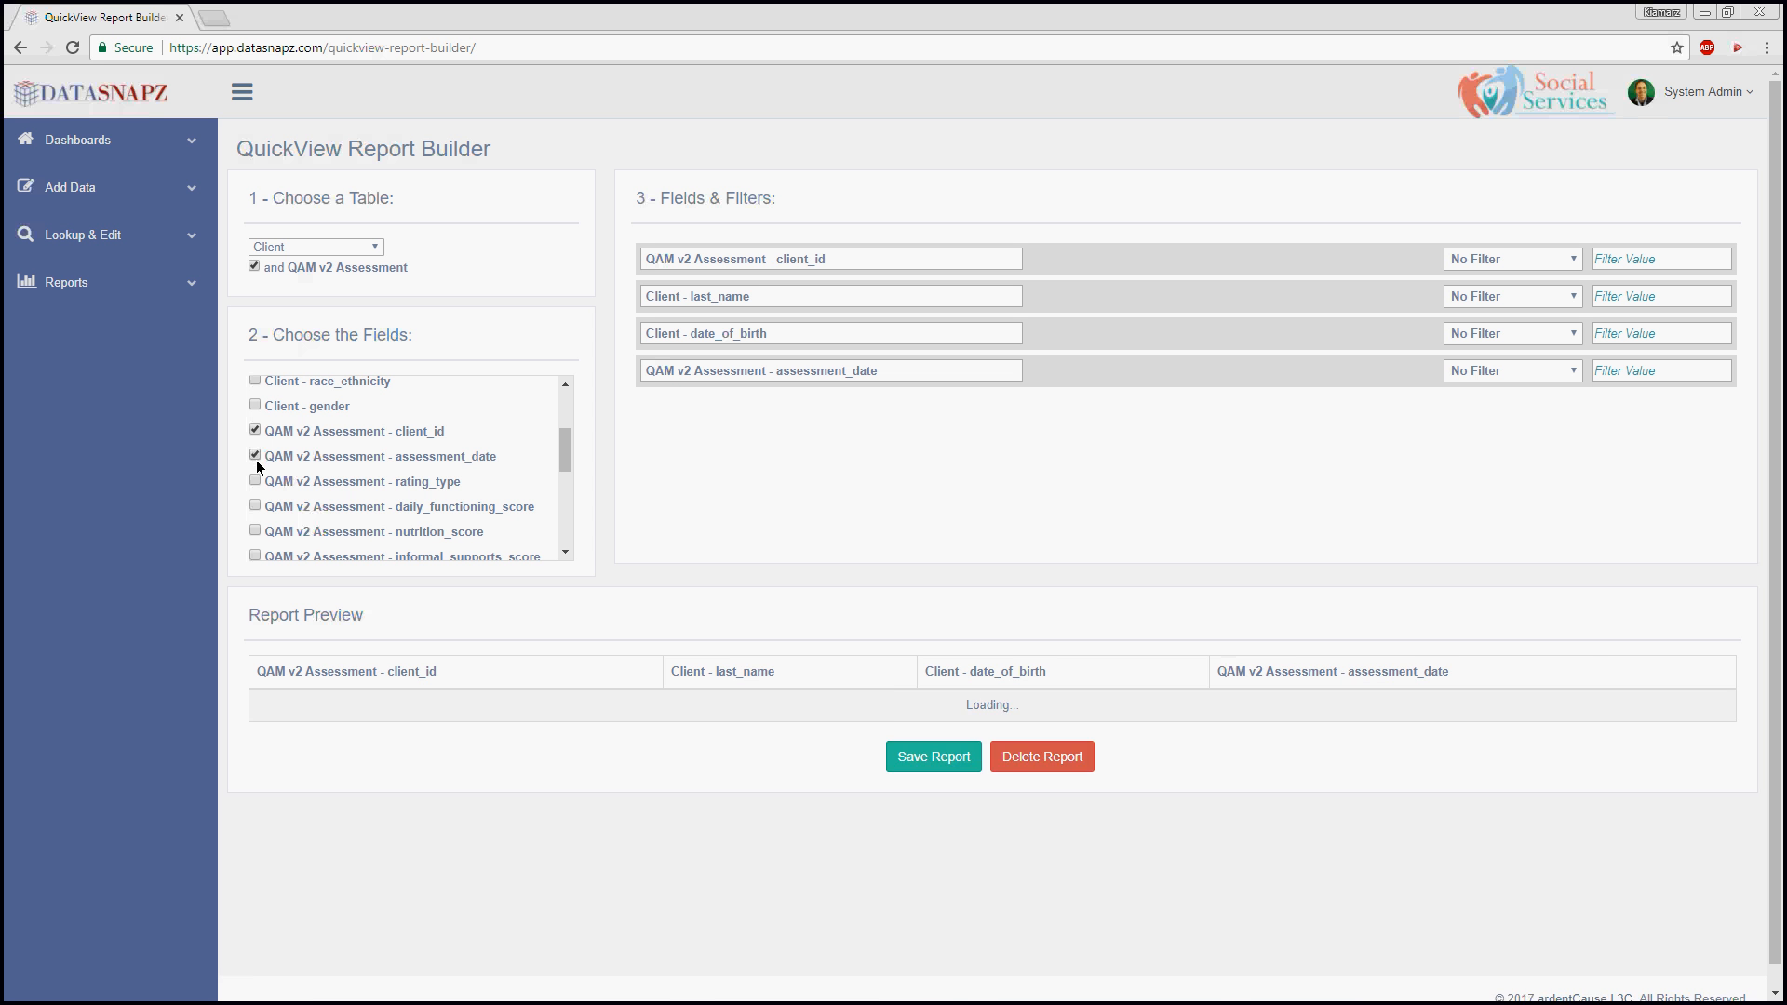
left_click(254, 480)
left_click_drag(568, 443, 567, 491)
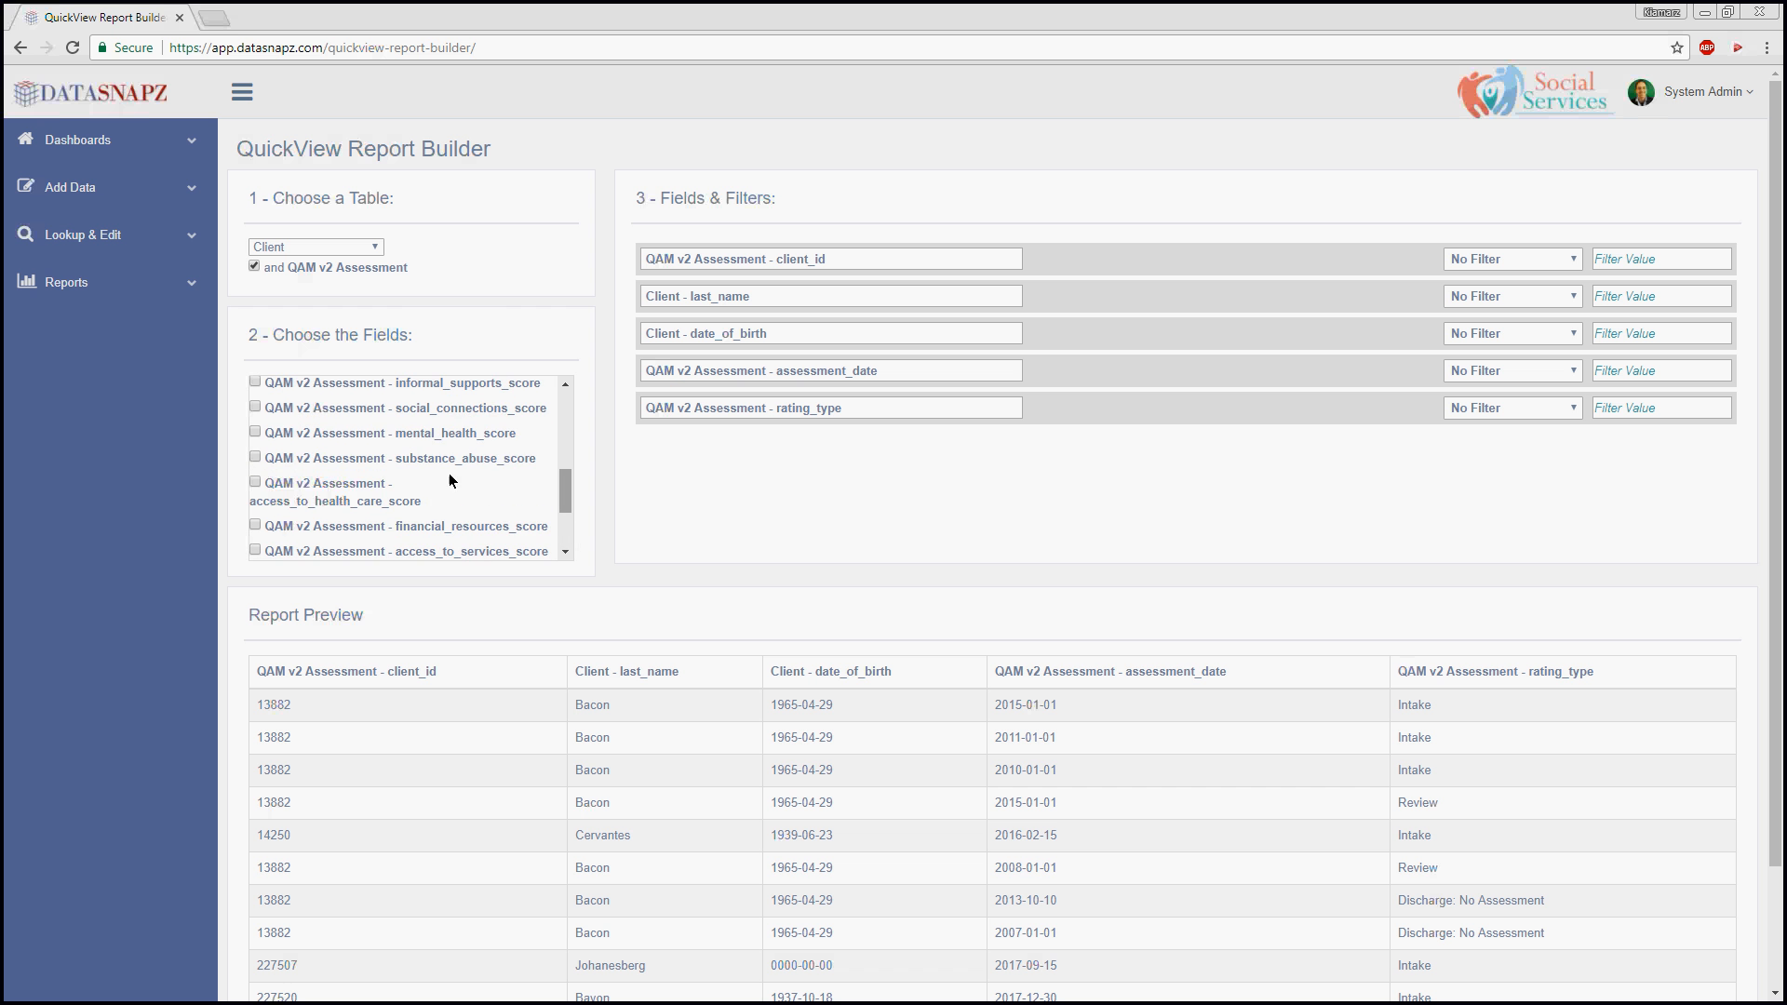
left_click_drag(565, 492, 562, 423)
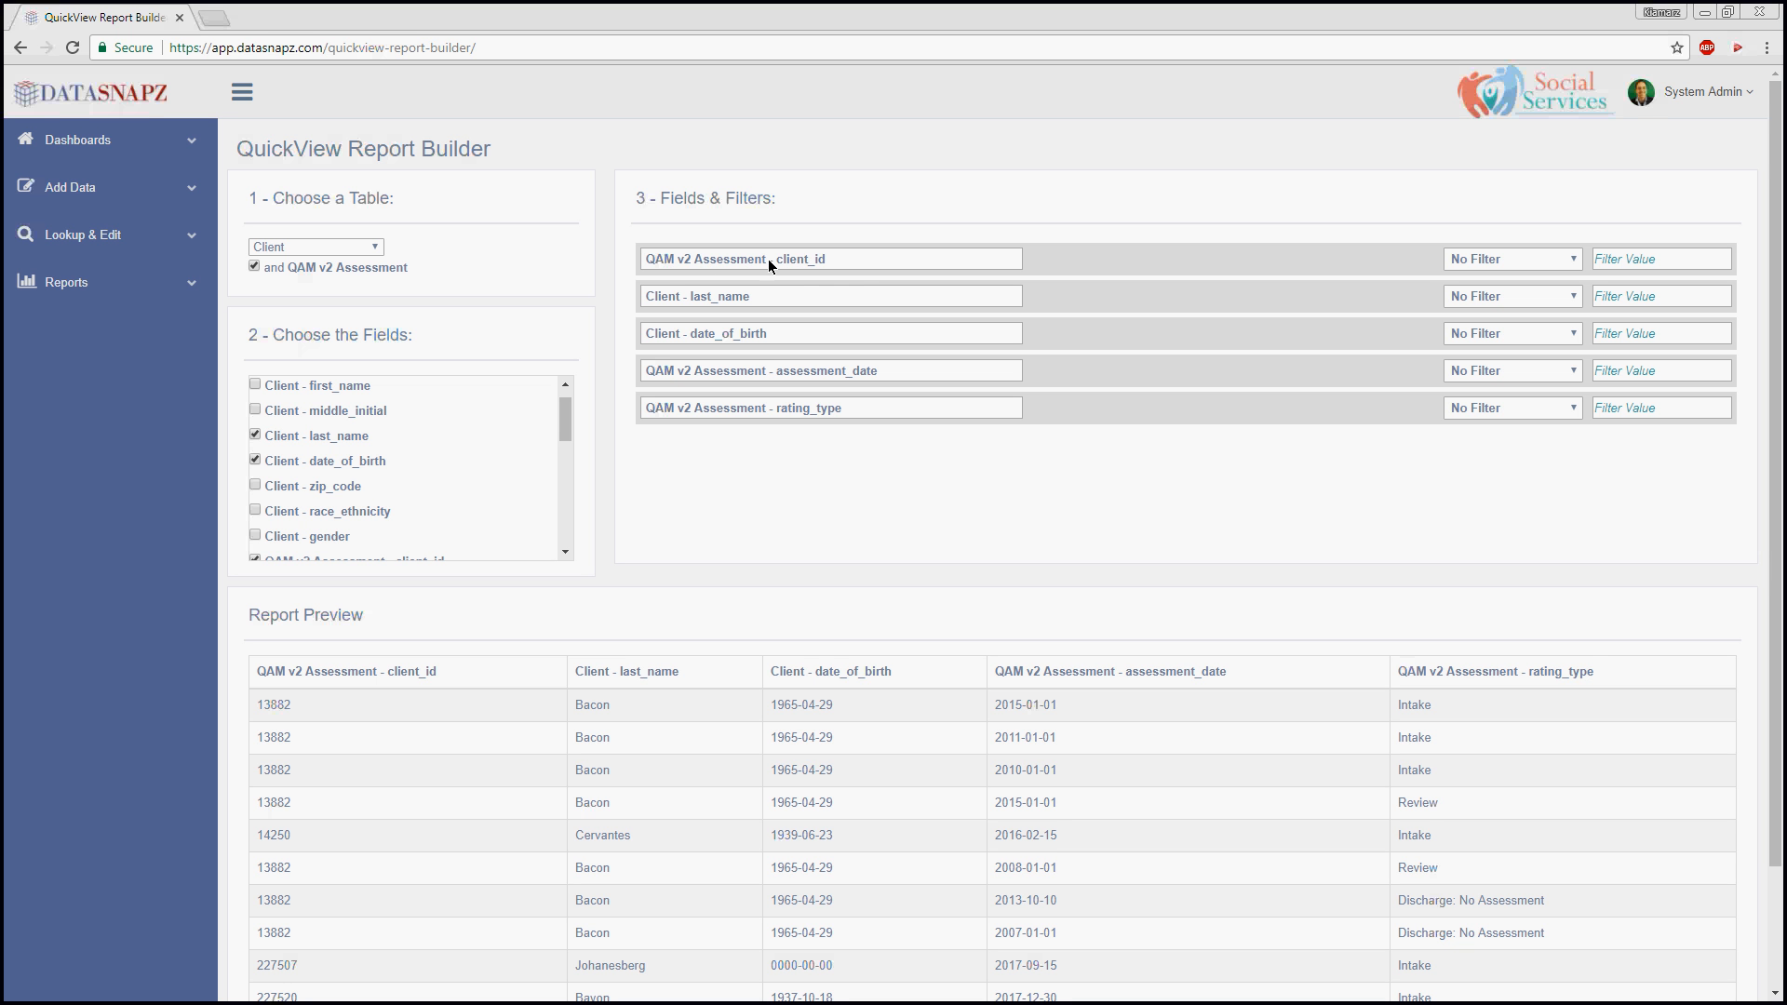
Relabel the client_id, last_name and date_of_birth columns as ID, Name and DOB
left_click_drag(841, 260, 624, 265)
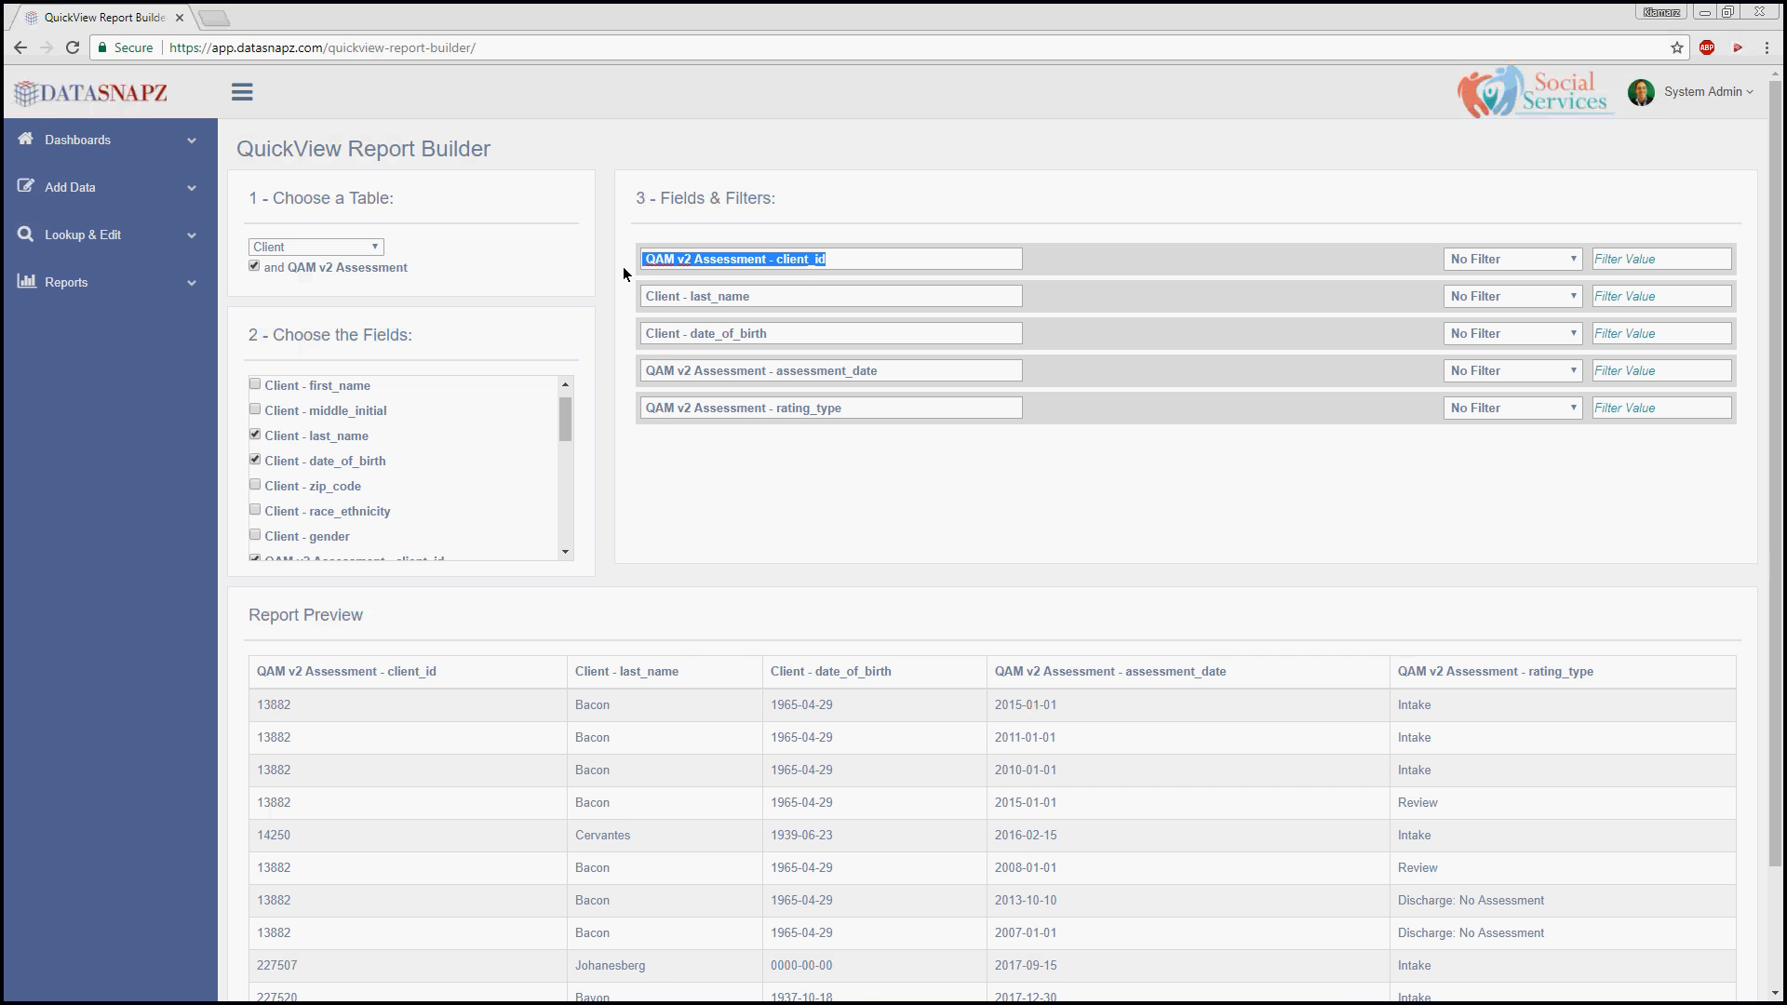
type("ID")
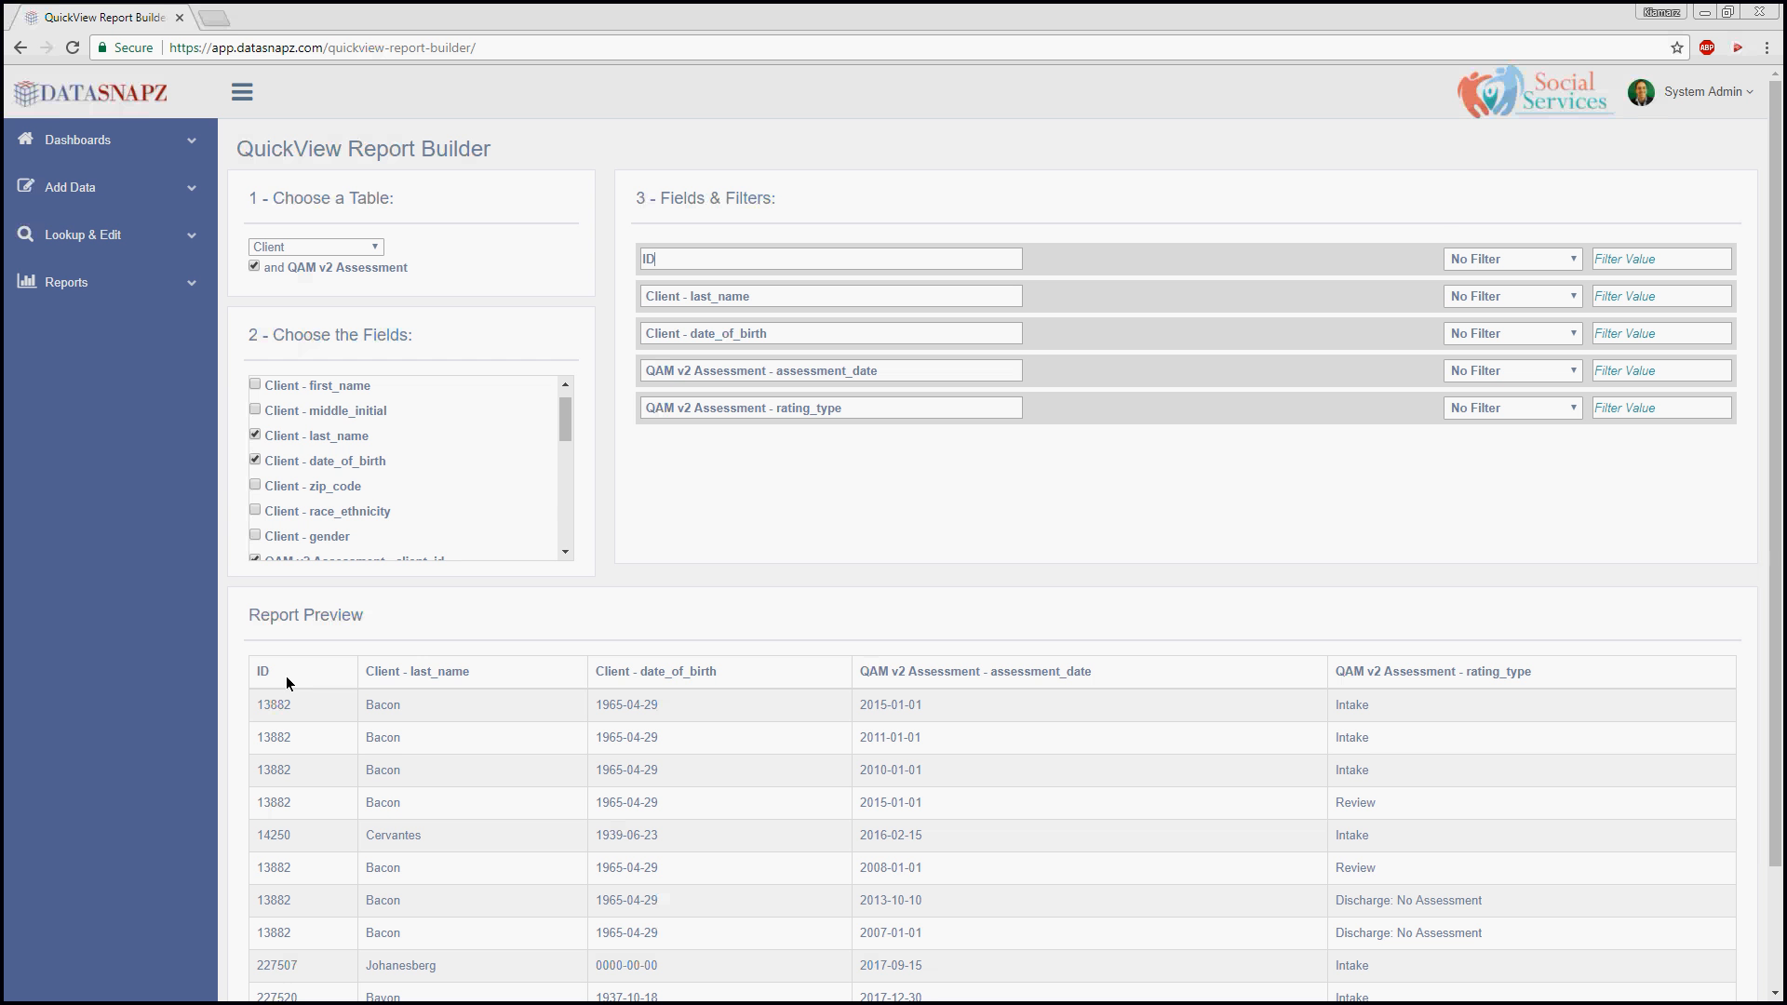
scroll(828, 892, "down", 1)
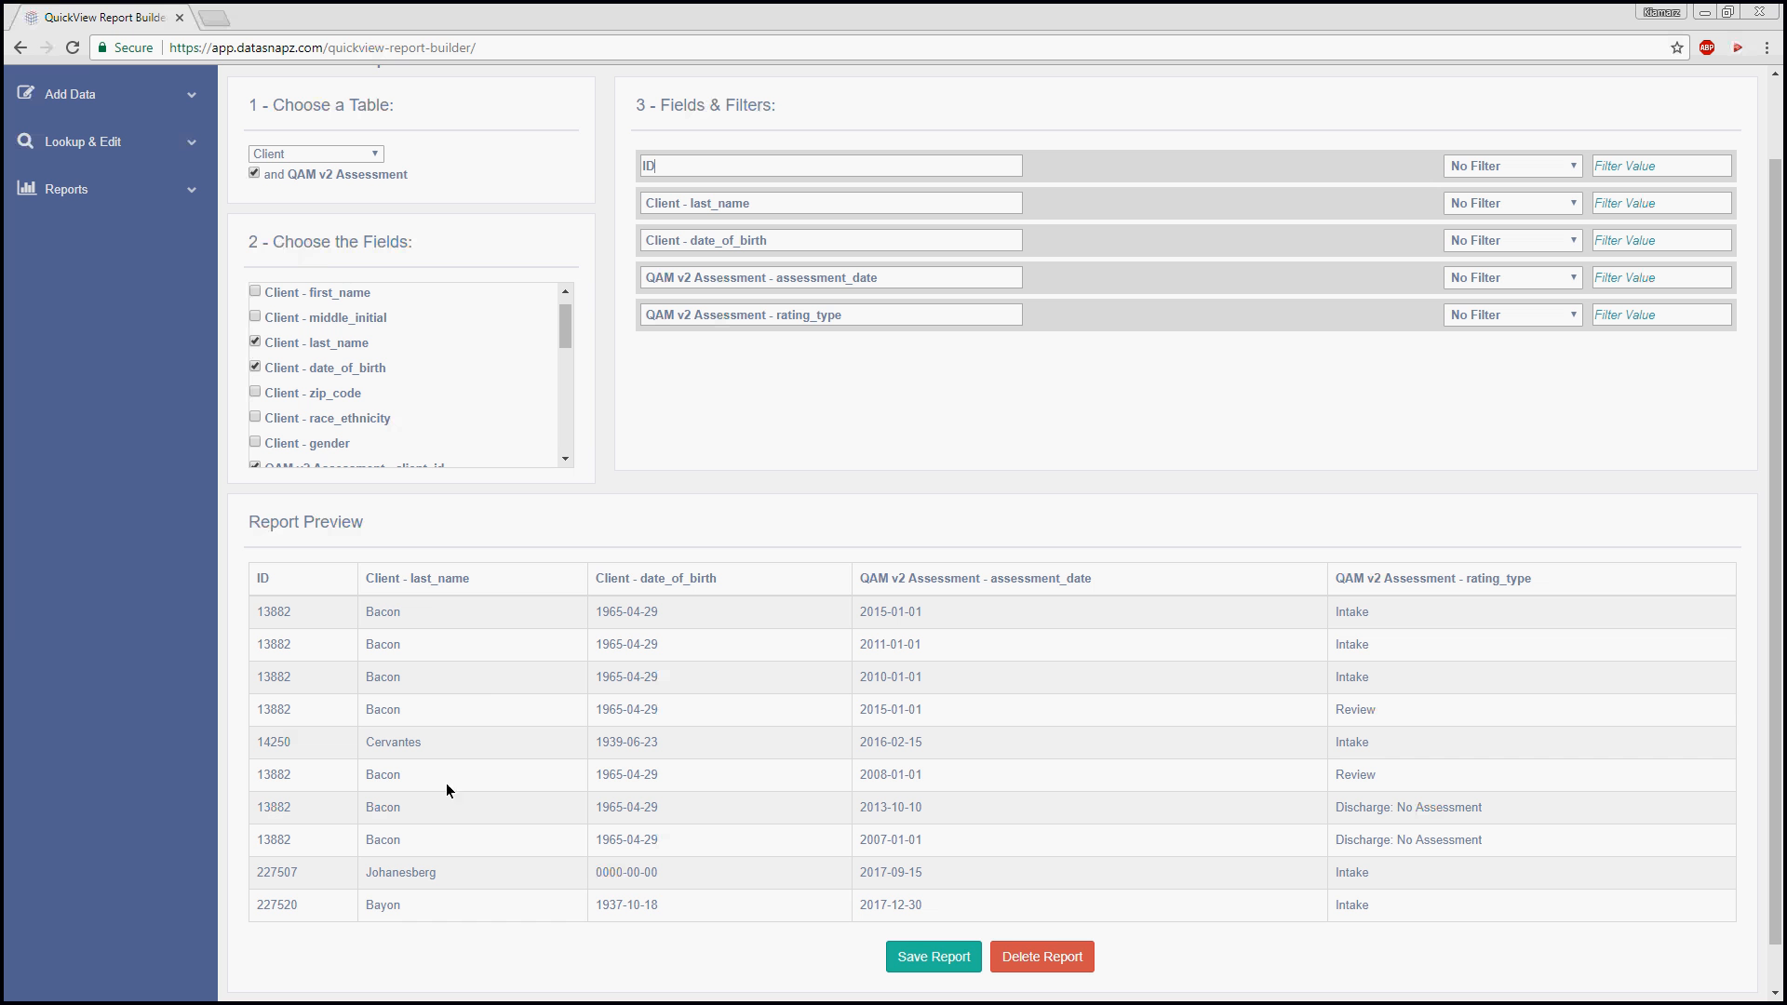
triple_click(775, 203)
type("Name")
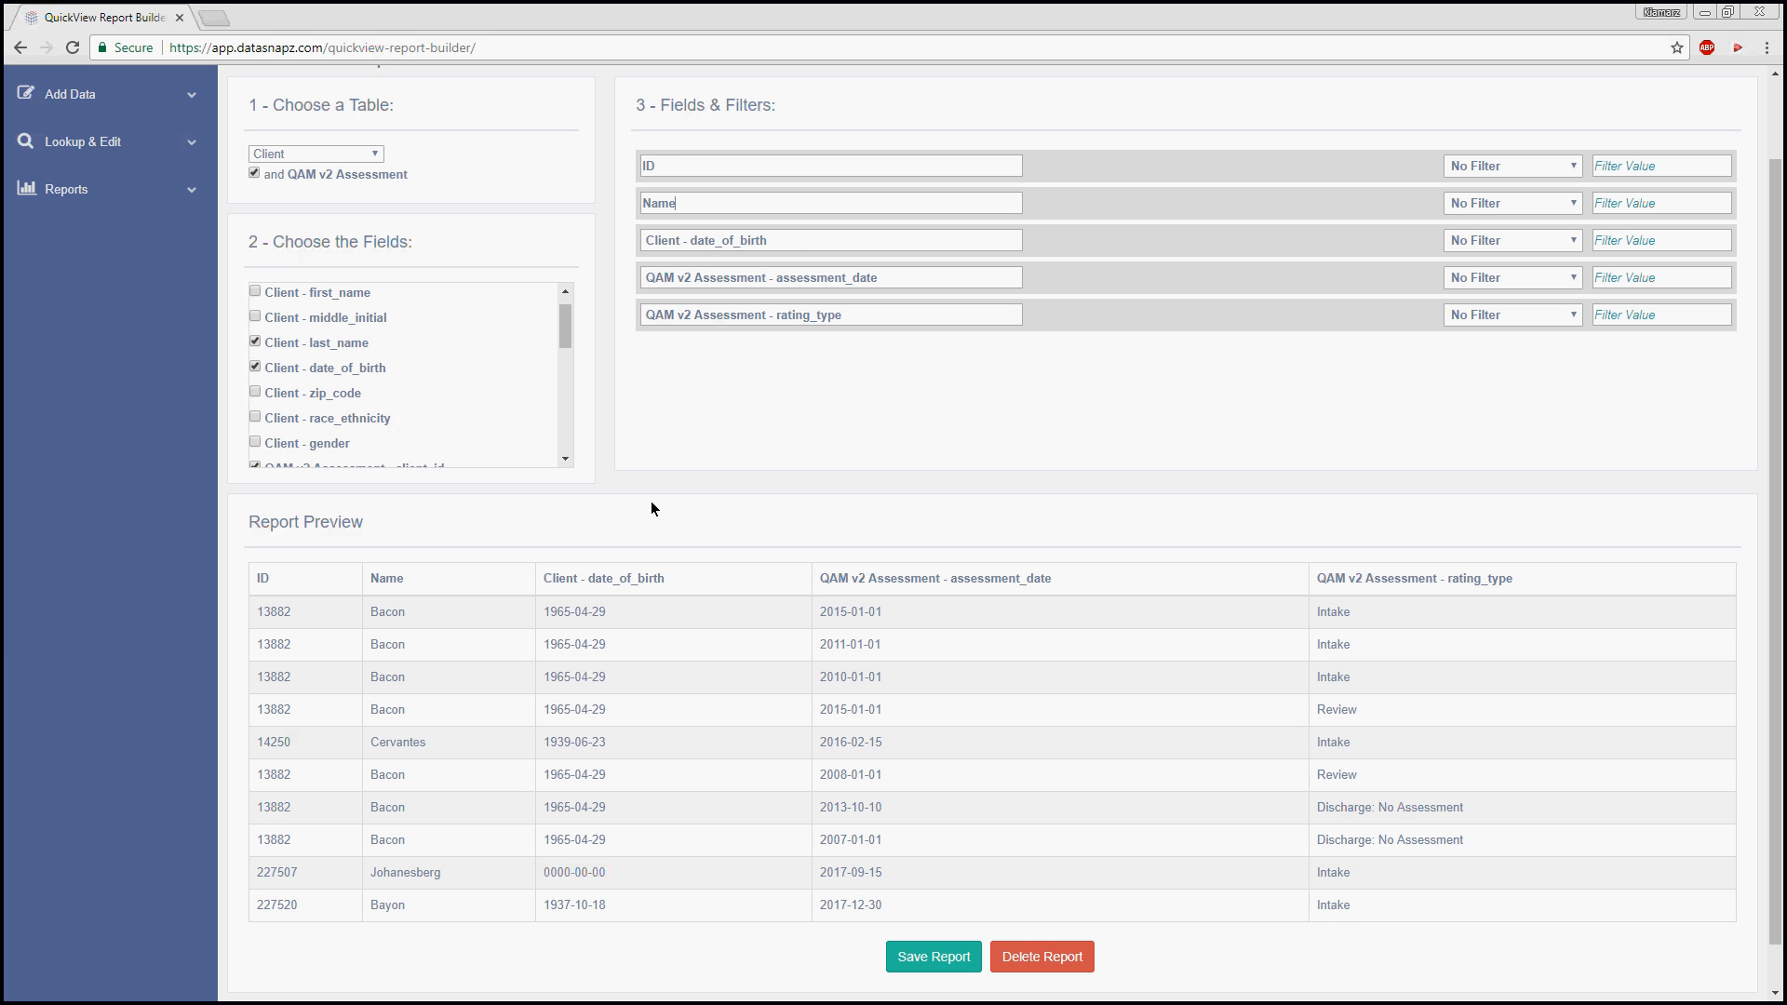
left_click_drag(792, 245, 598, 244)
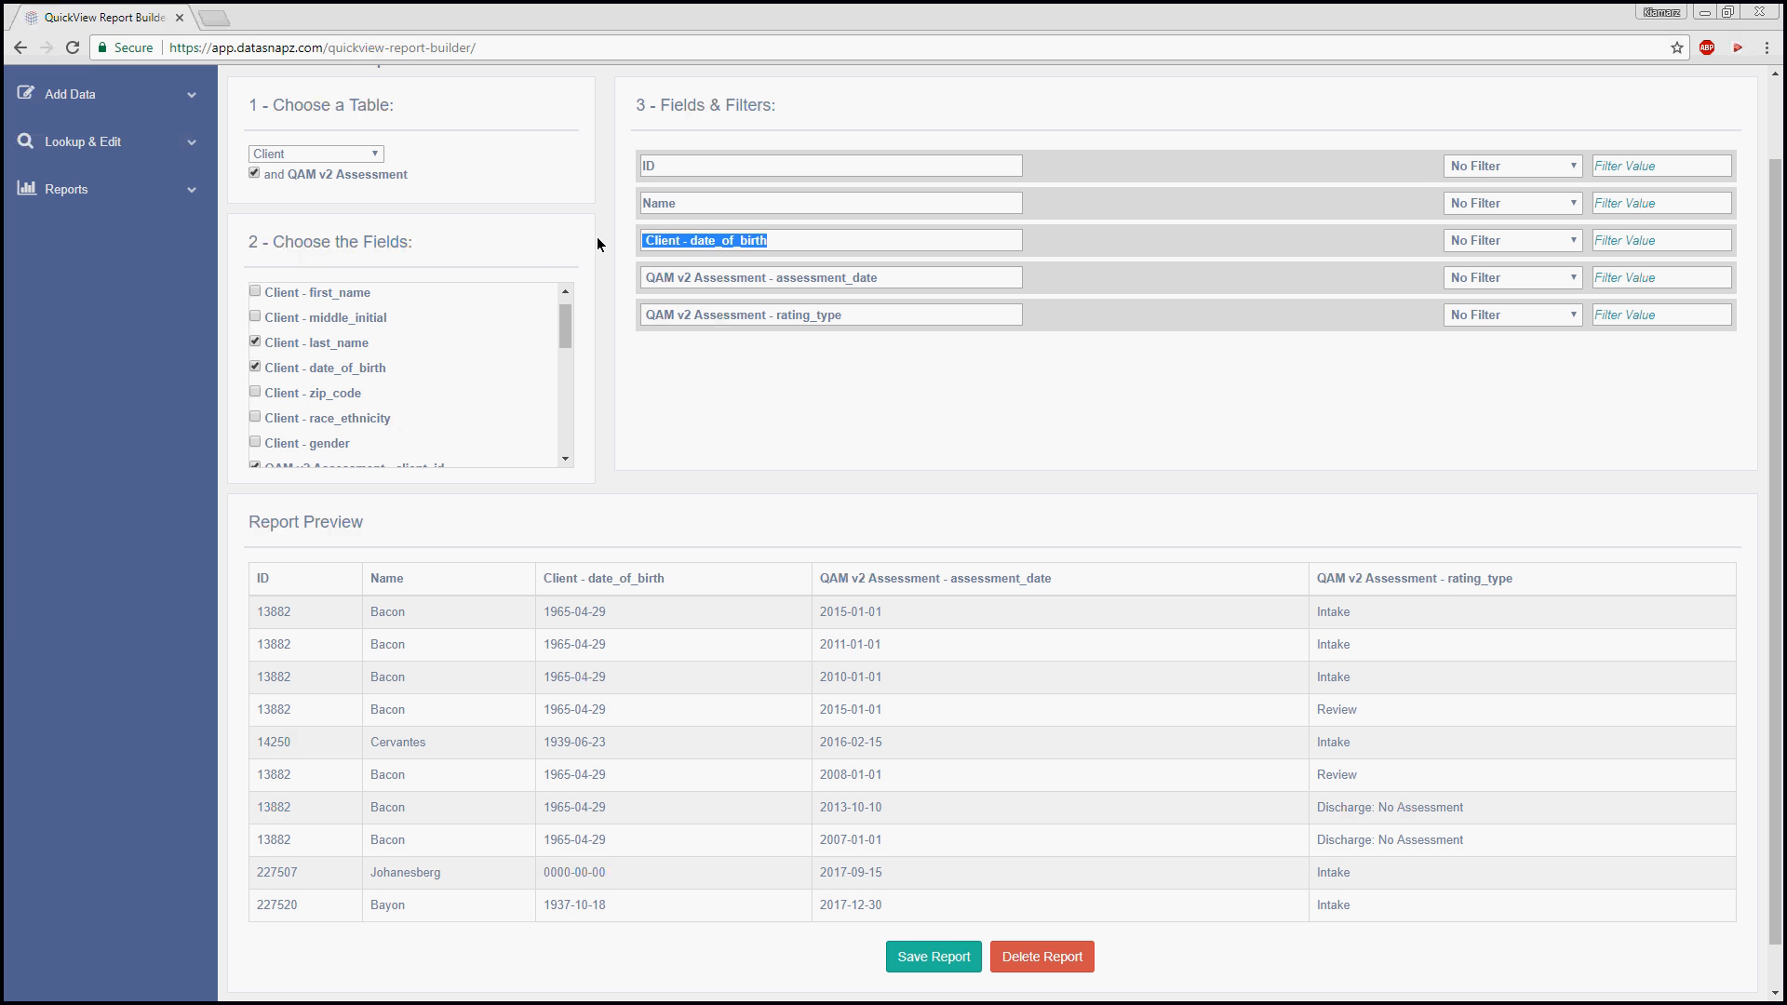
type("DO=")
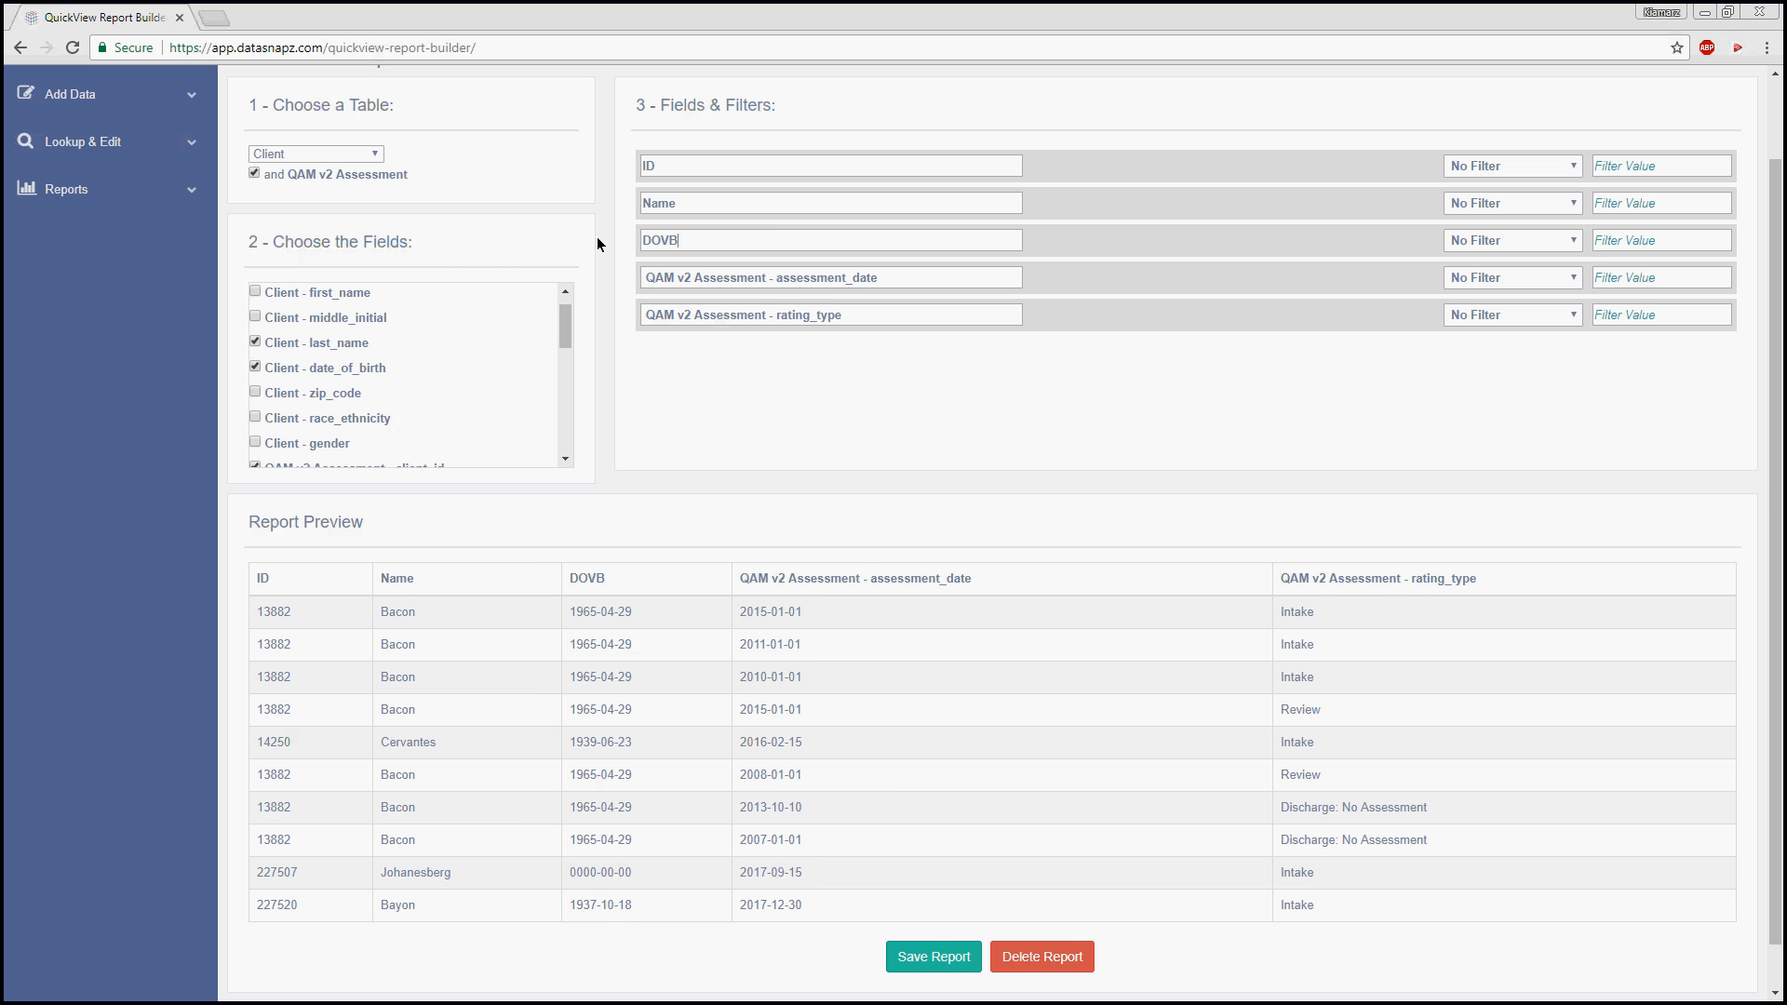
type("B")
Filter DOB to Greater Than 1965-04-29, narrowing the preview to four rows
left_click(1498, 242)
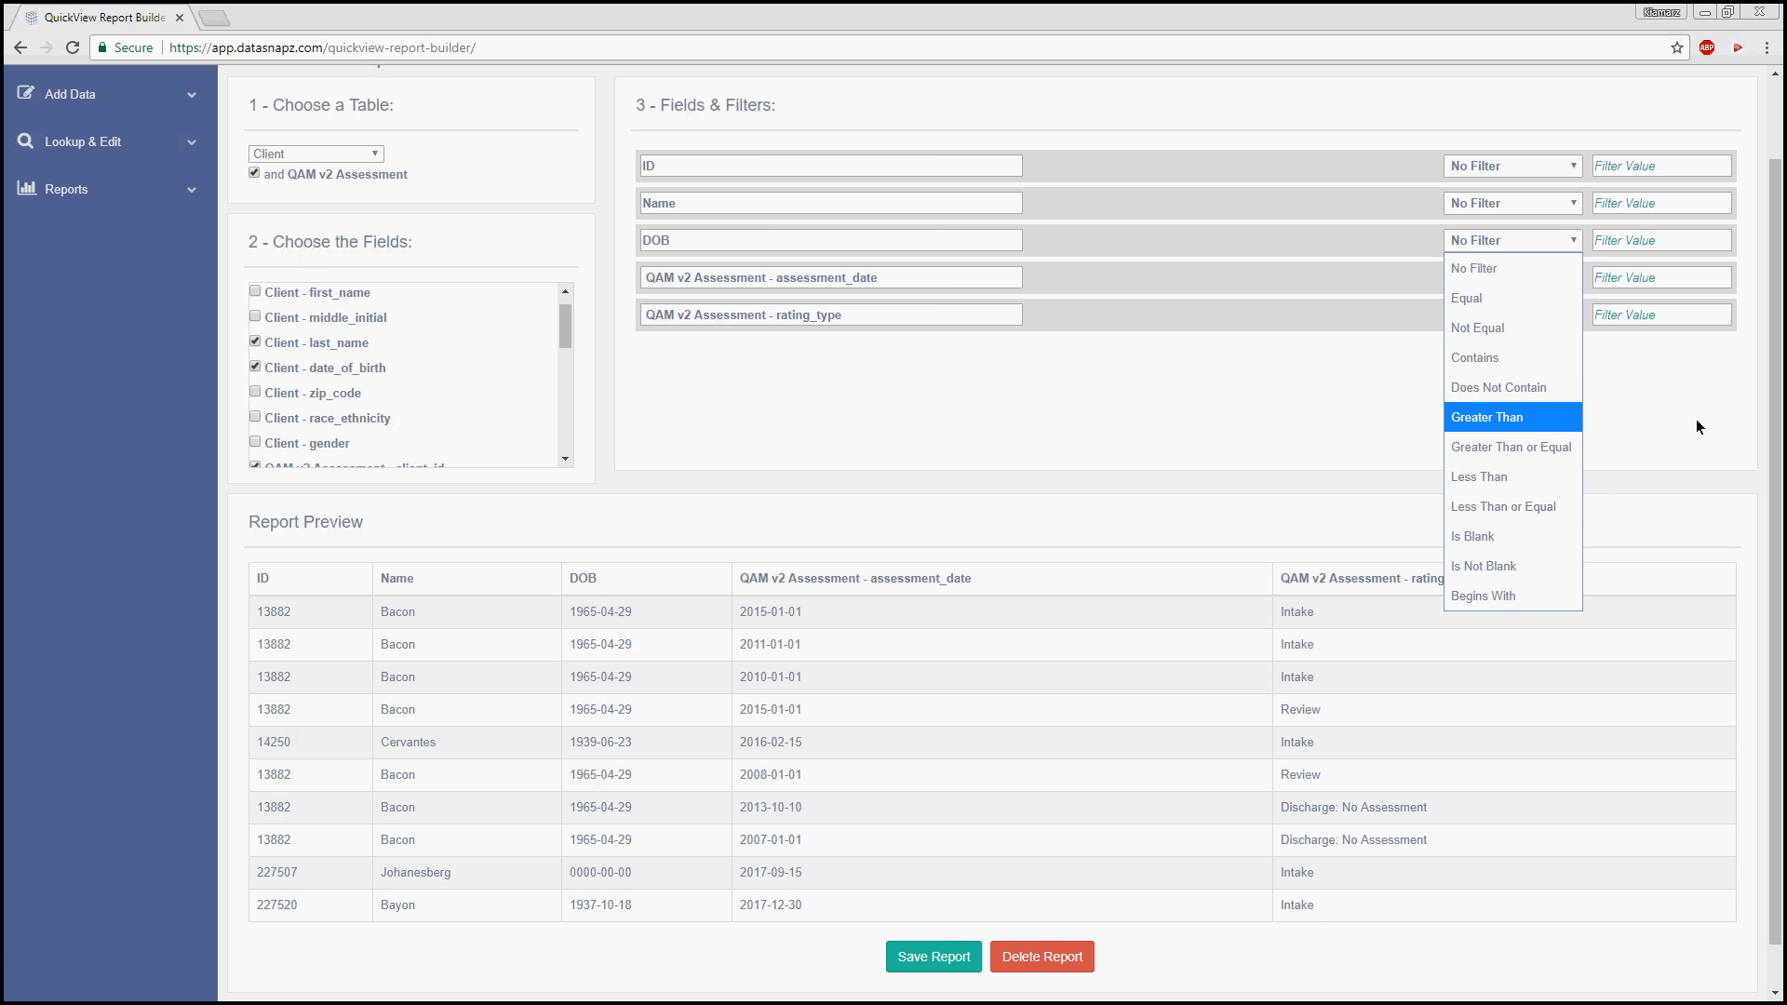
left_click(1526, 418)
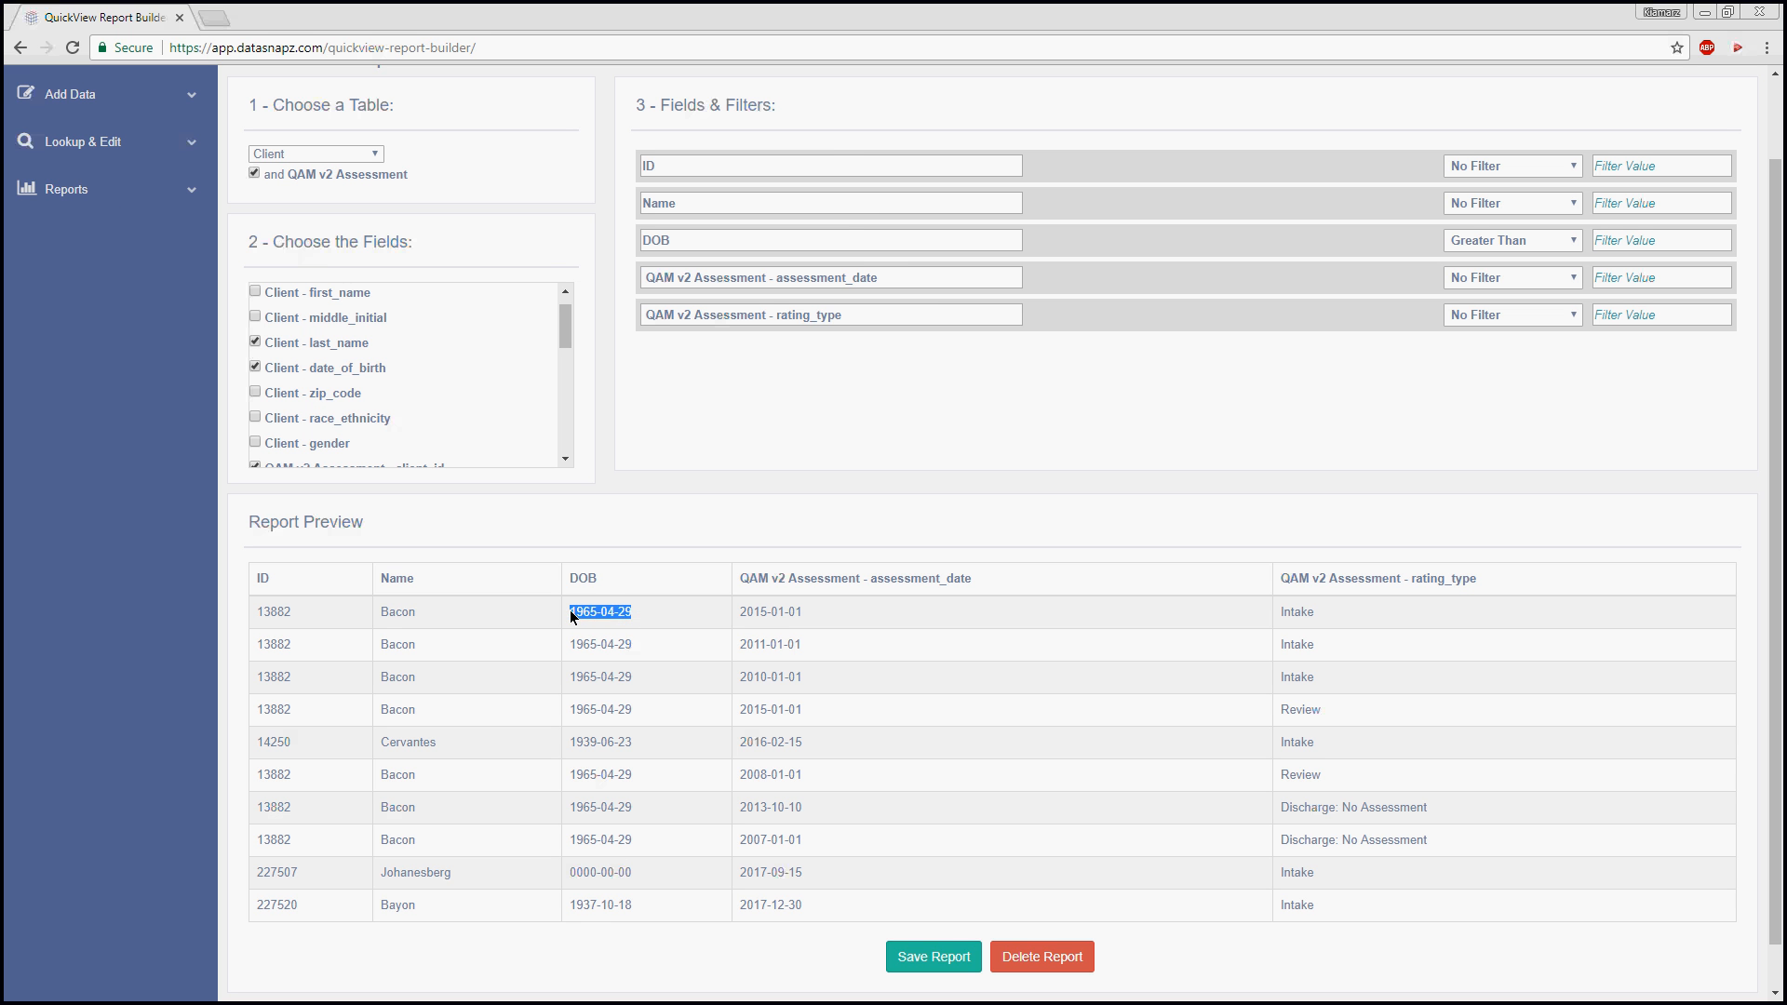
left_click(1602, 384)
left_click(1651, 249)
type("1965-04-29")
key("Return")
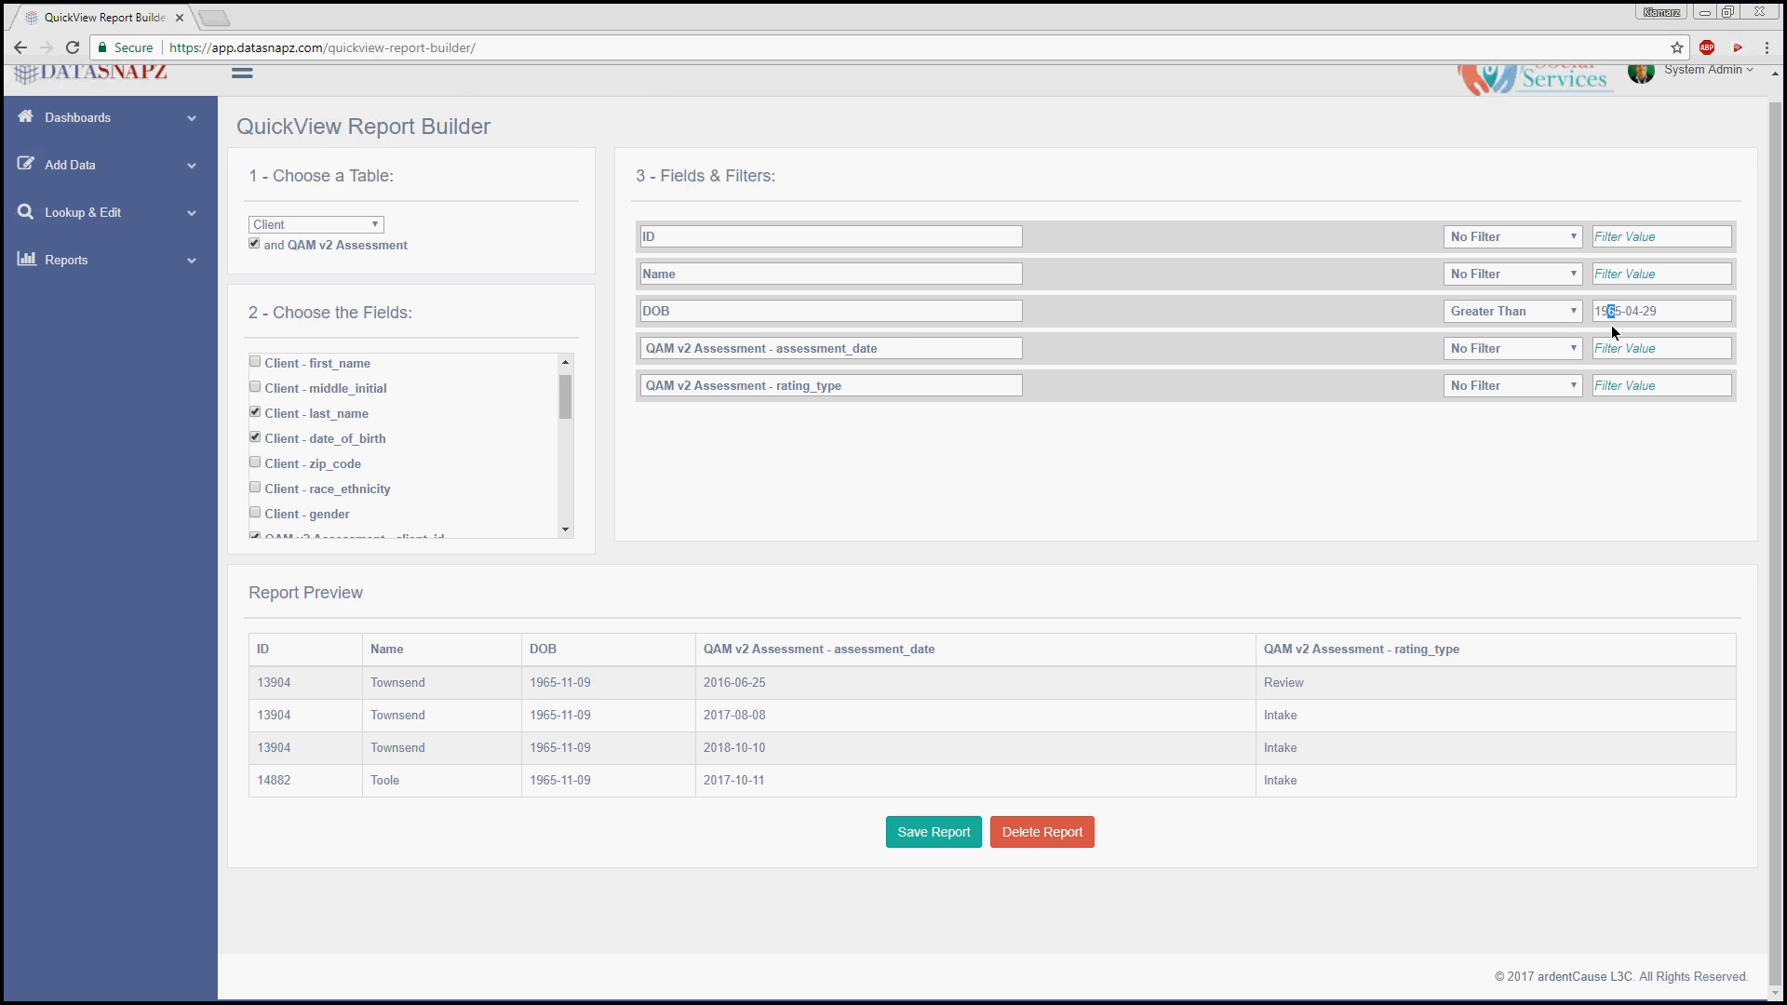
Extend the DOB column label to read 'DOB Greater than 1965'
left_click(1518, 437)
type("reater t")
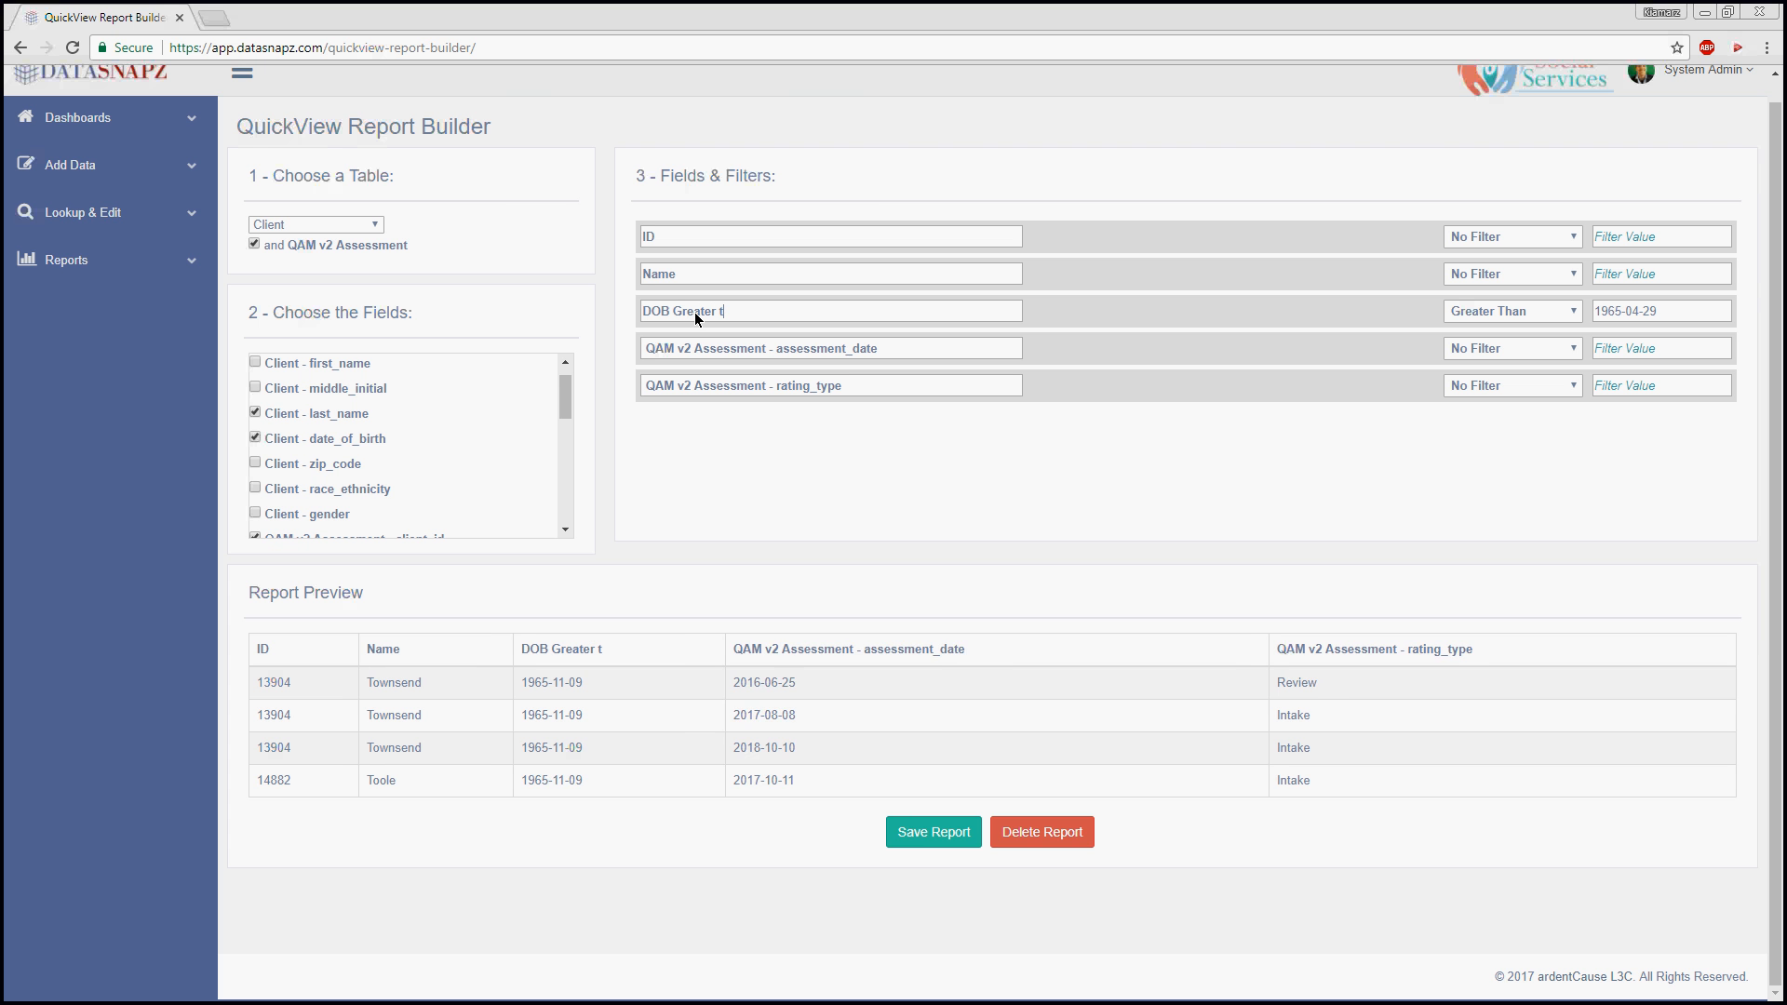
type("han 195")
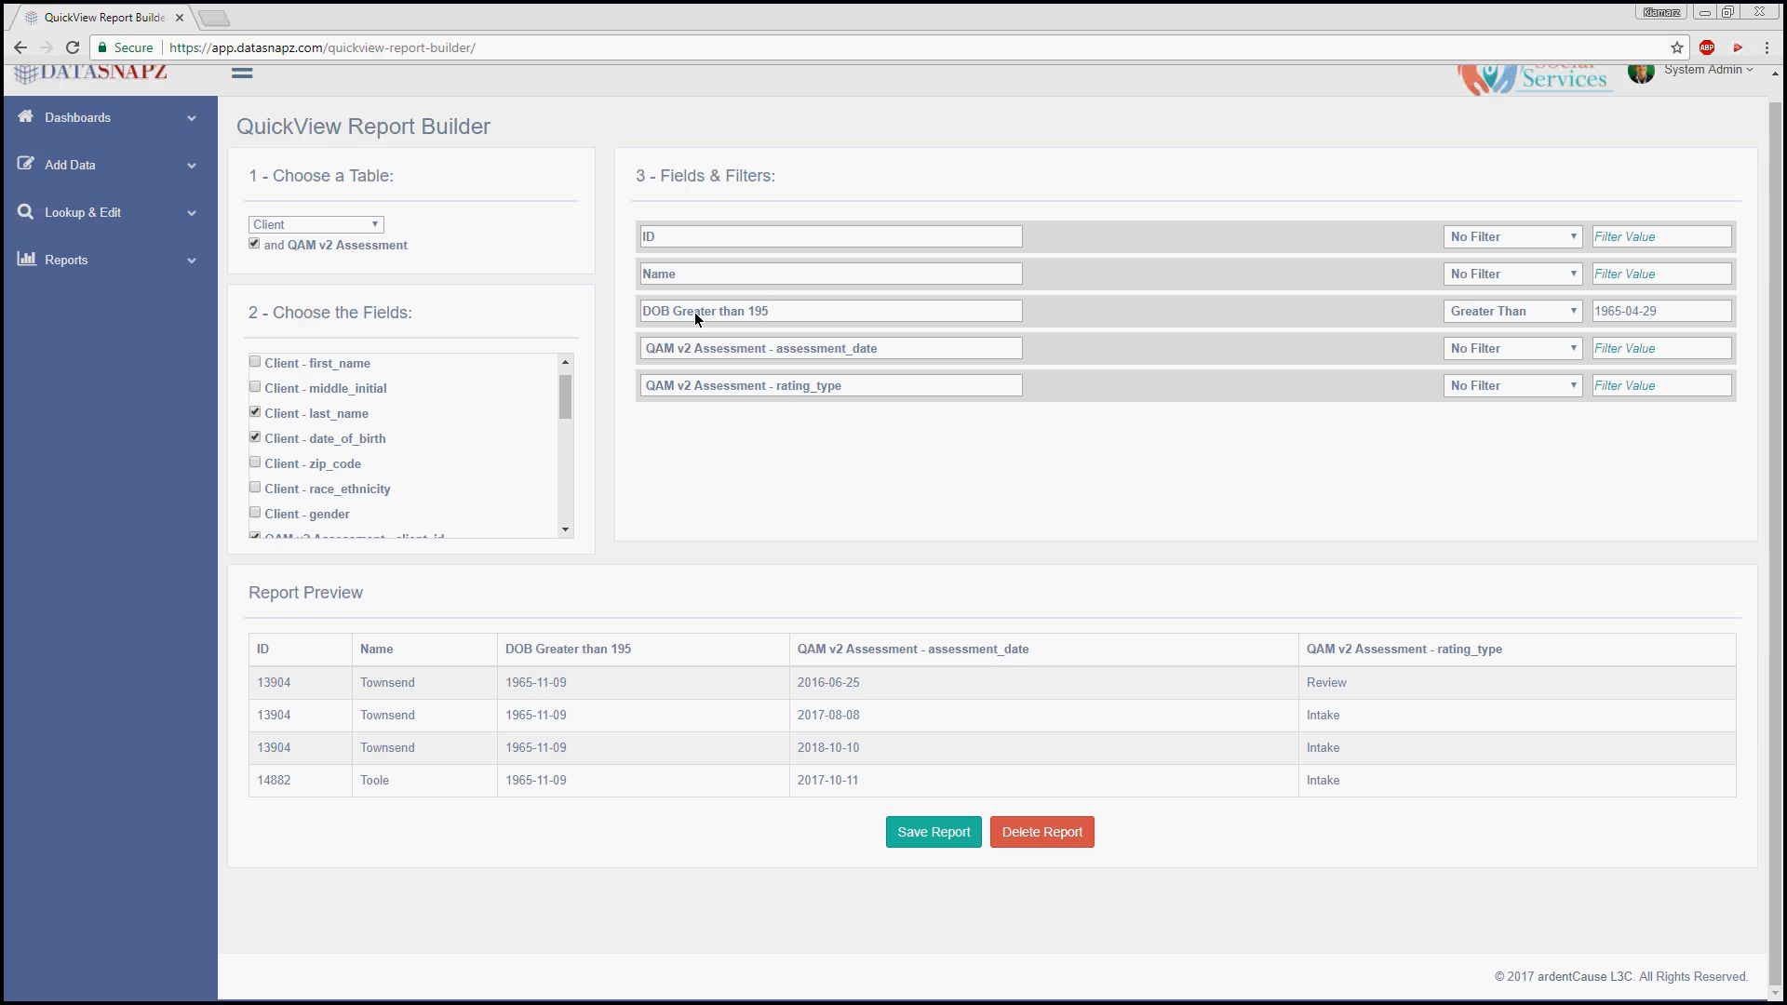
key("BackSpace")
type("65")
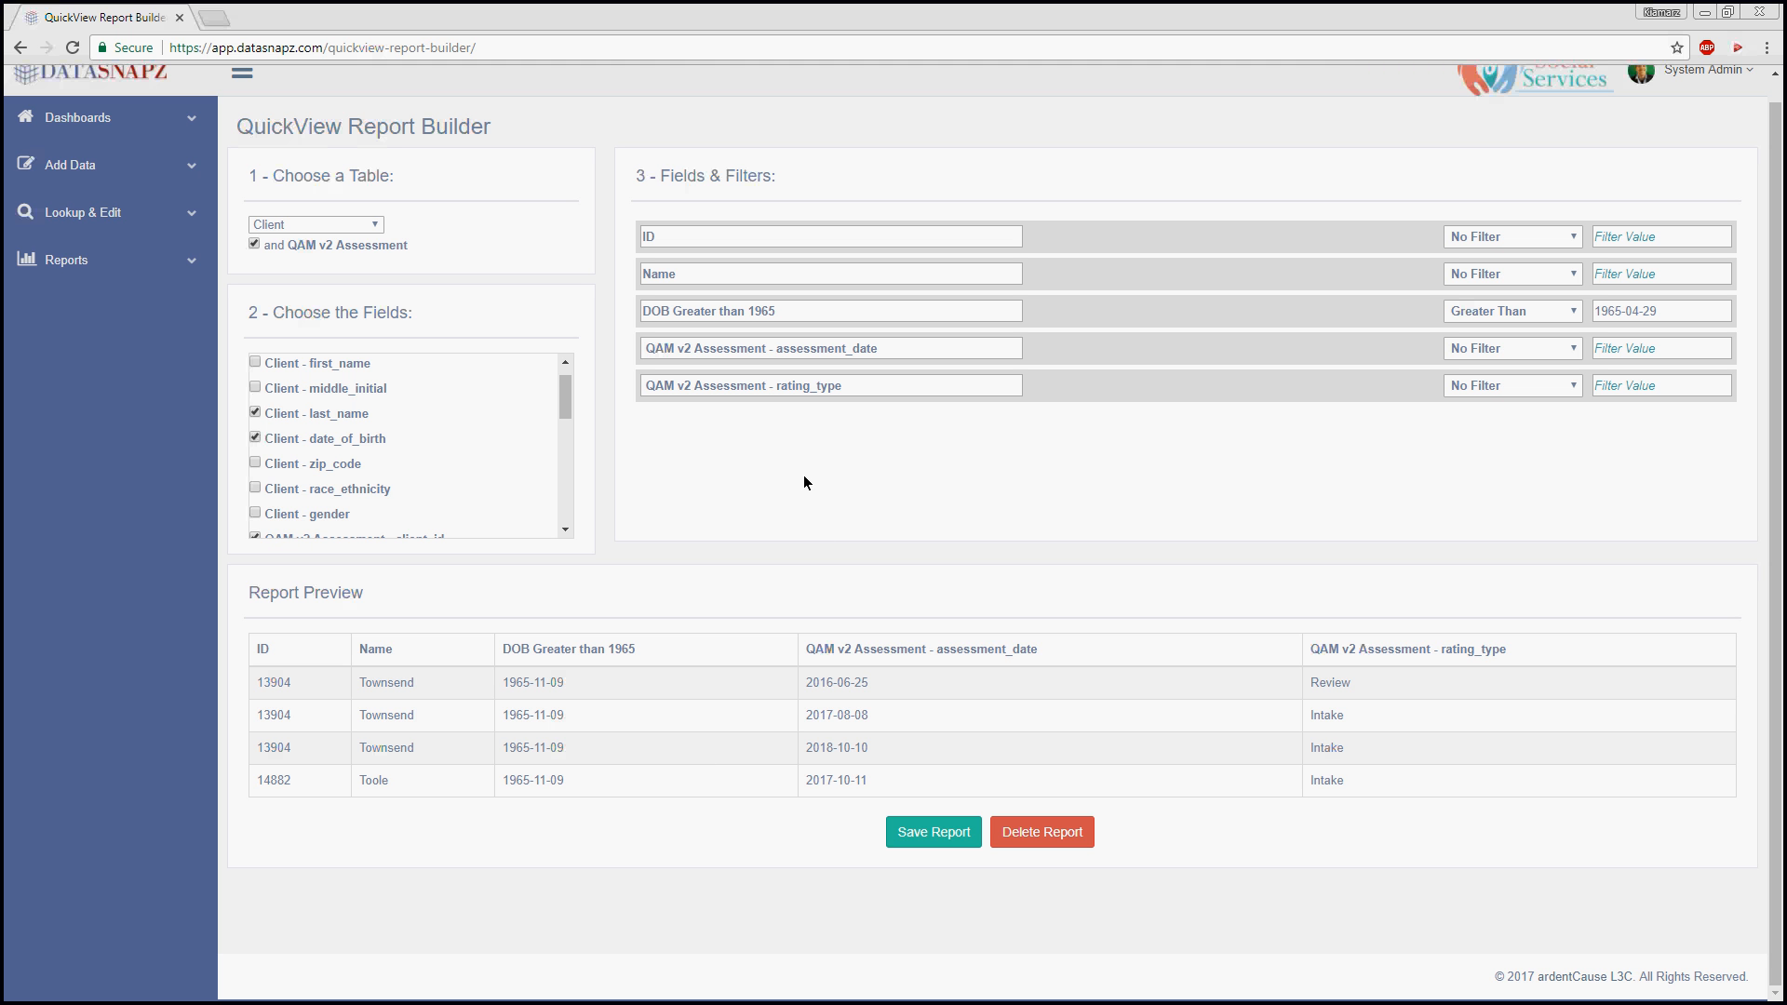
Name the report 'Assessments with clients greater than 1965', correcting the typos
left_click(933, 832)
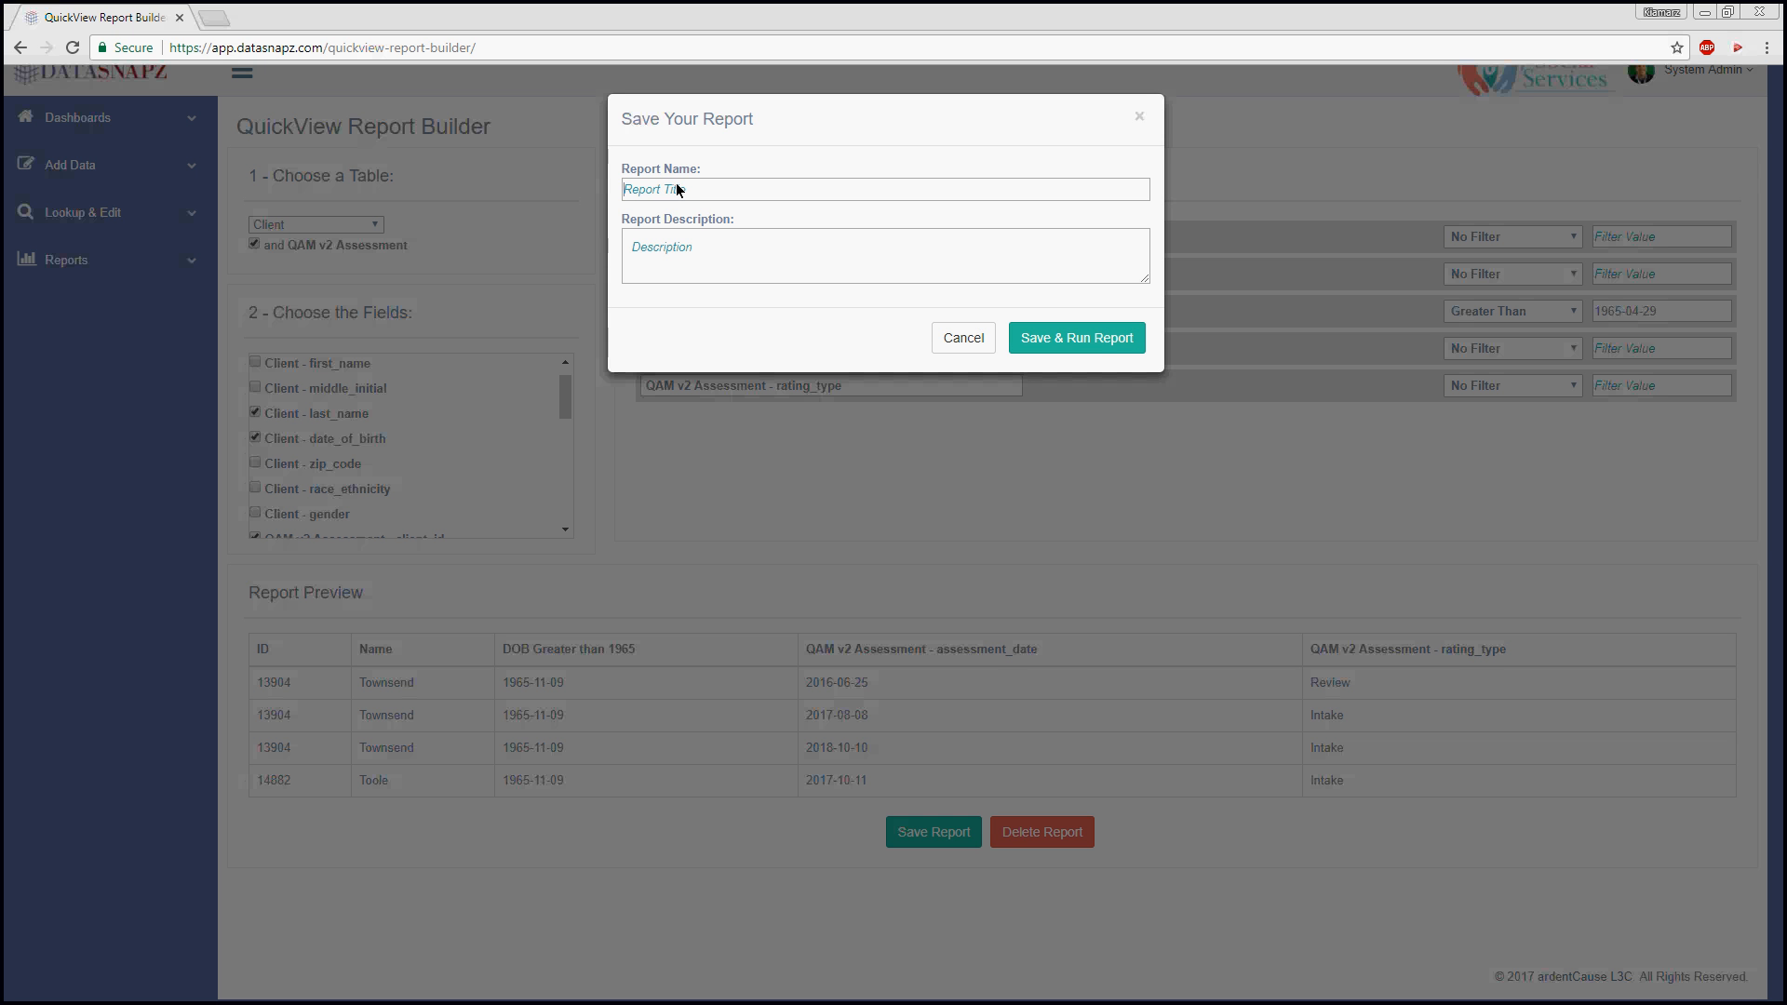
type("Assessments with clienter greater than 2965")
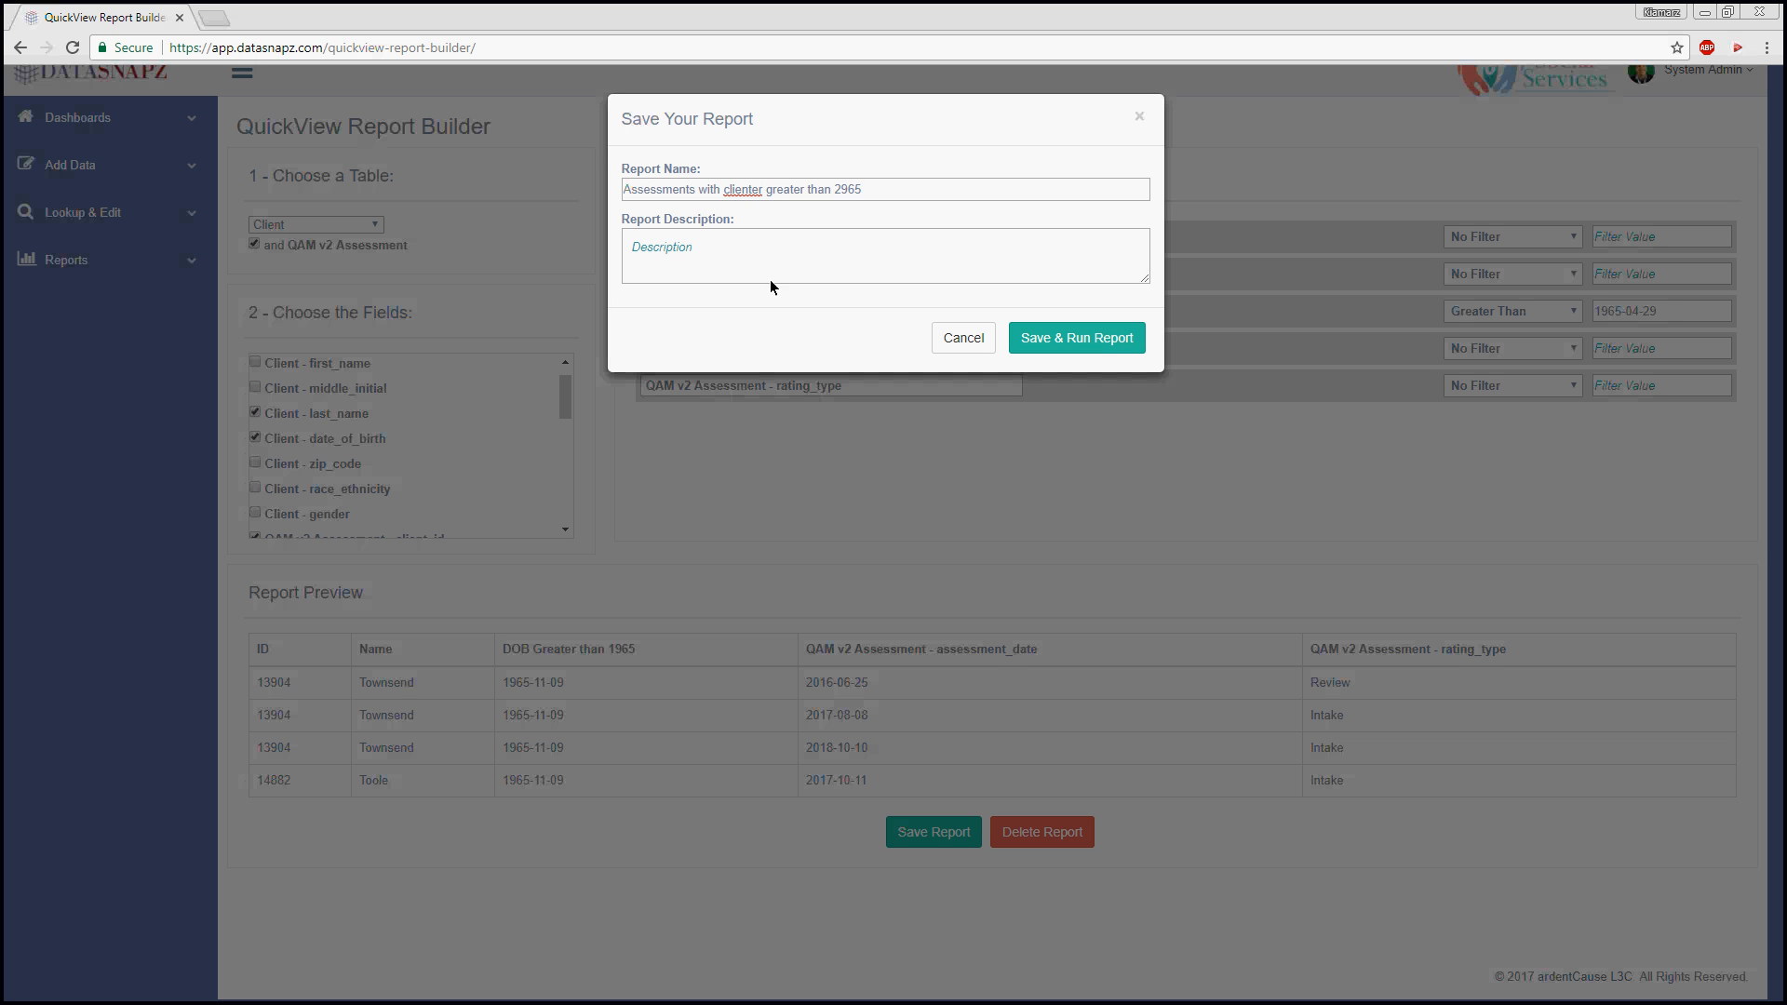
key("BackSpace")
key("BackSpace")
type("sw")
key("BackSpace")
left_click(773, 239)
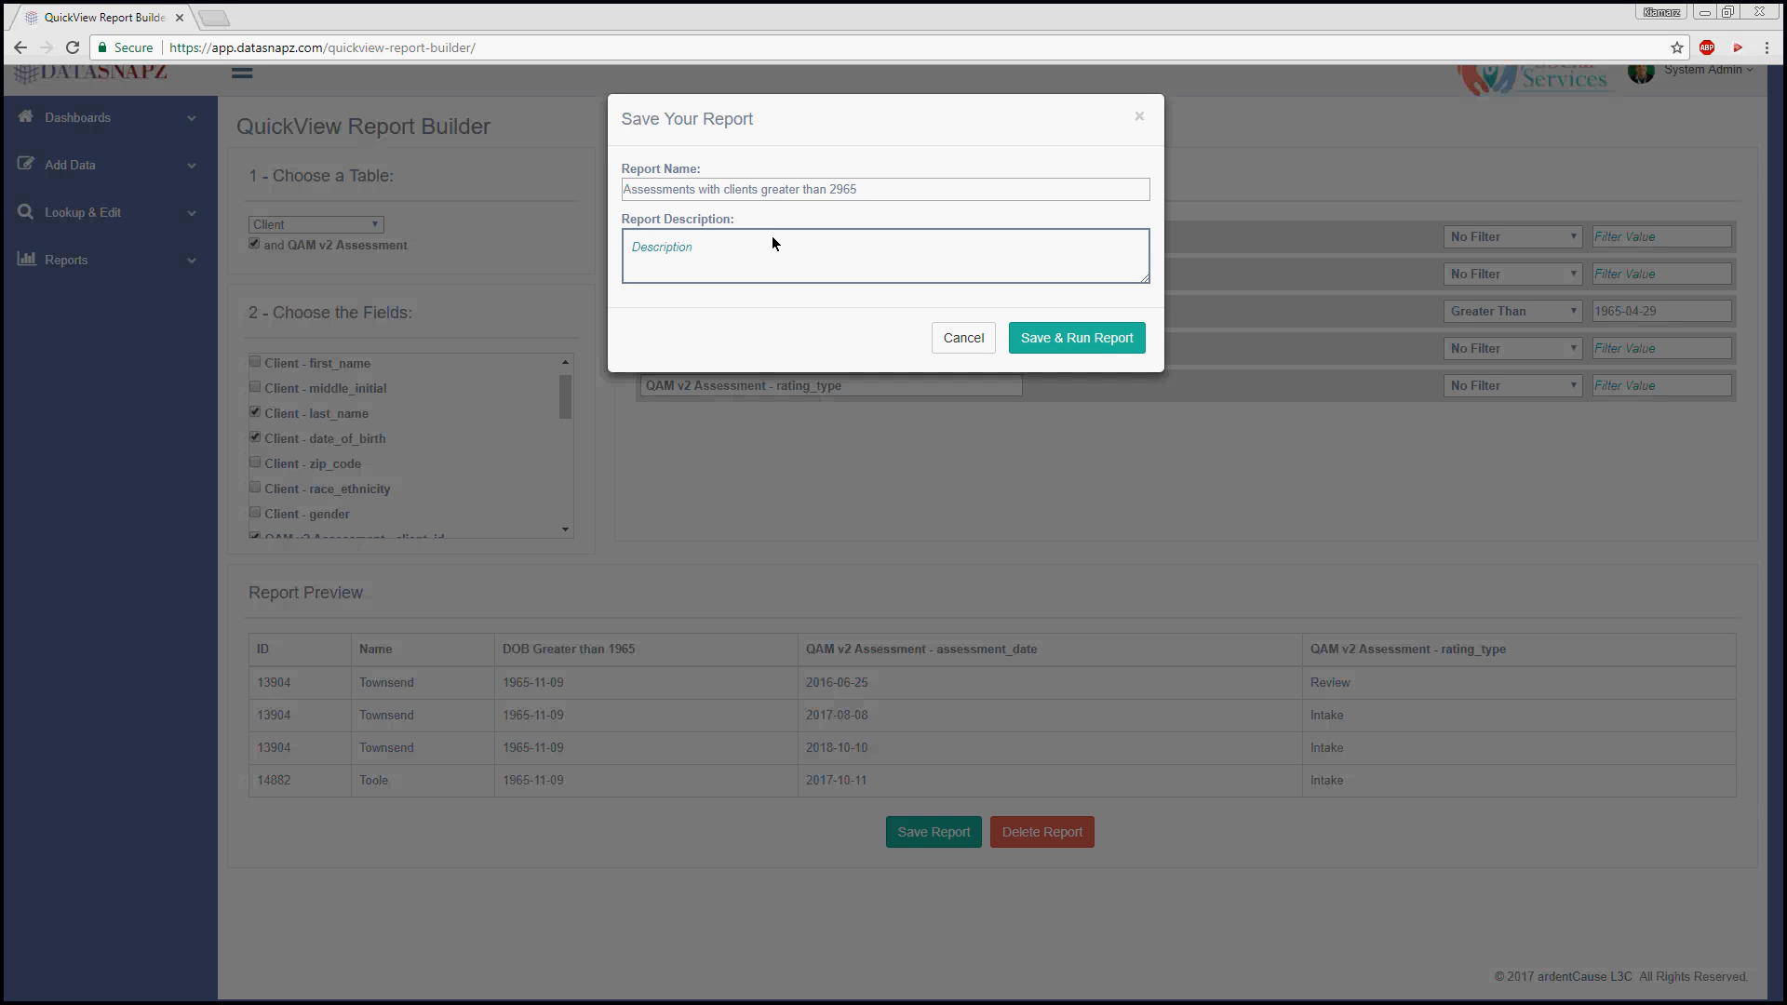
left_click(830, 189)
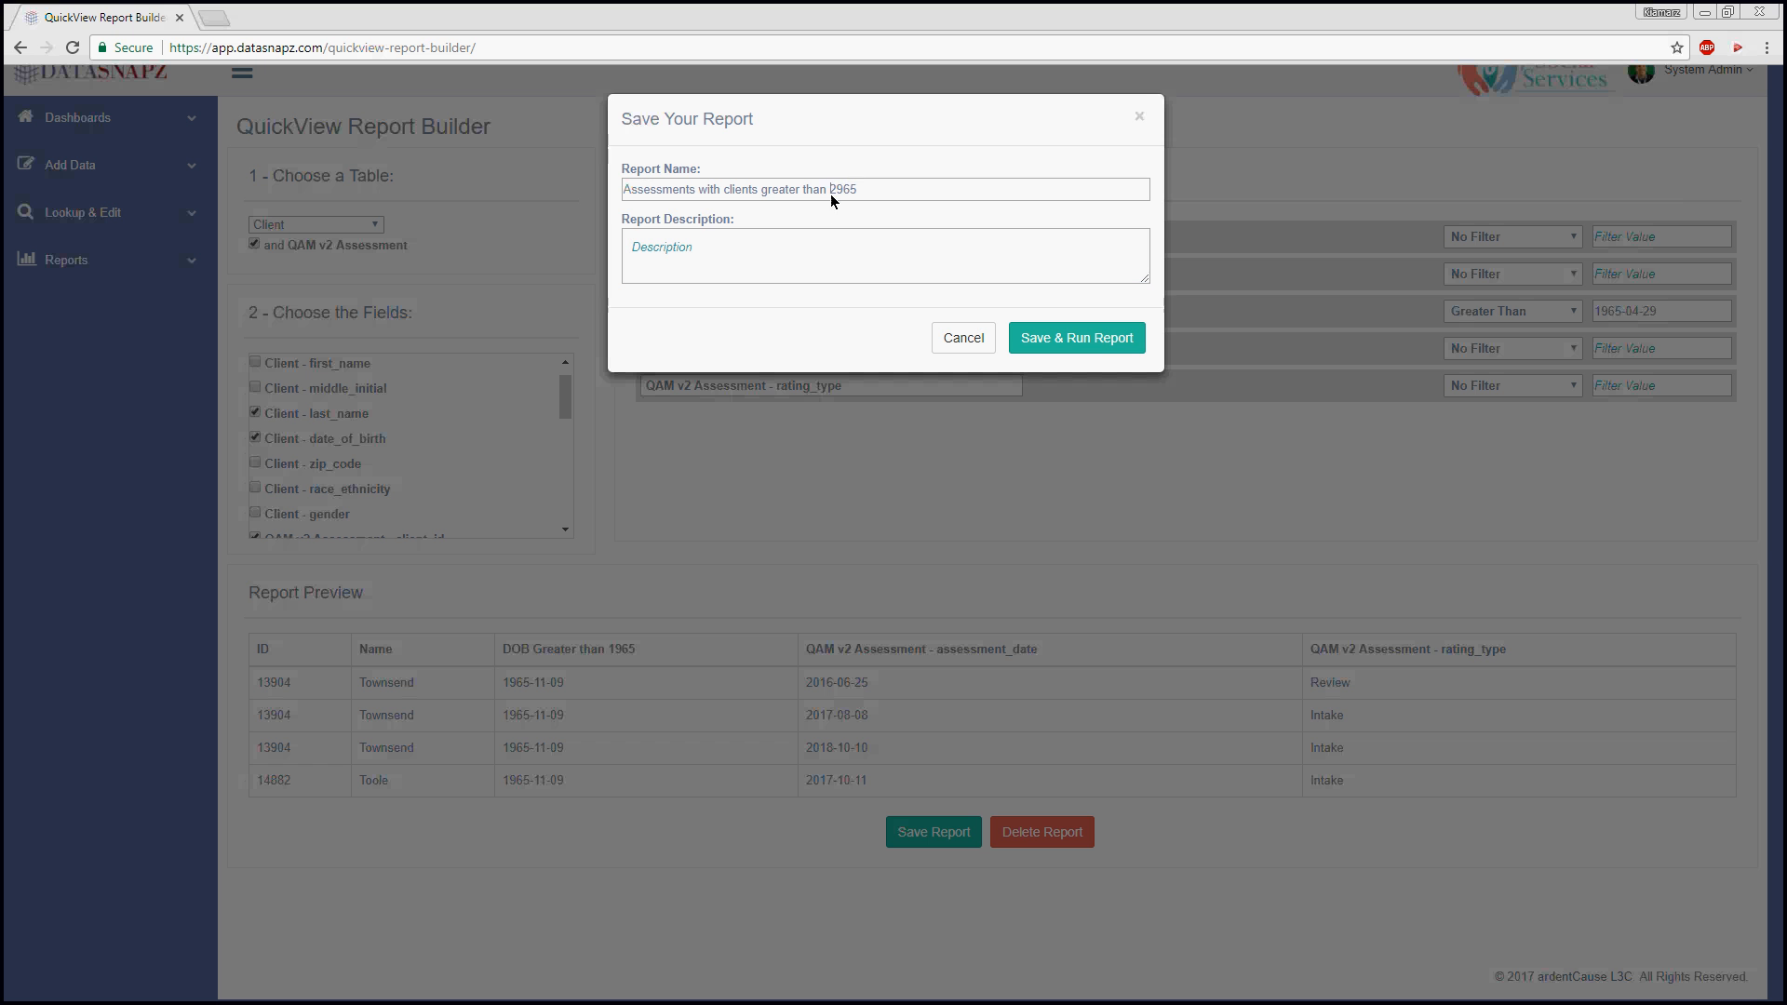
type("1")
left_click(812, 268)
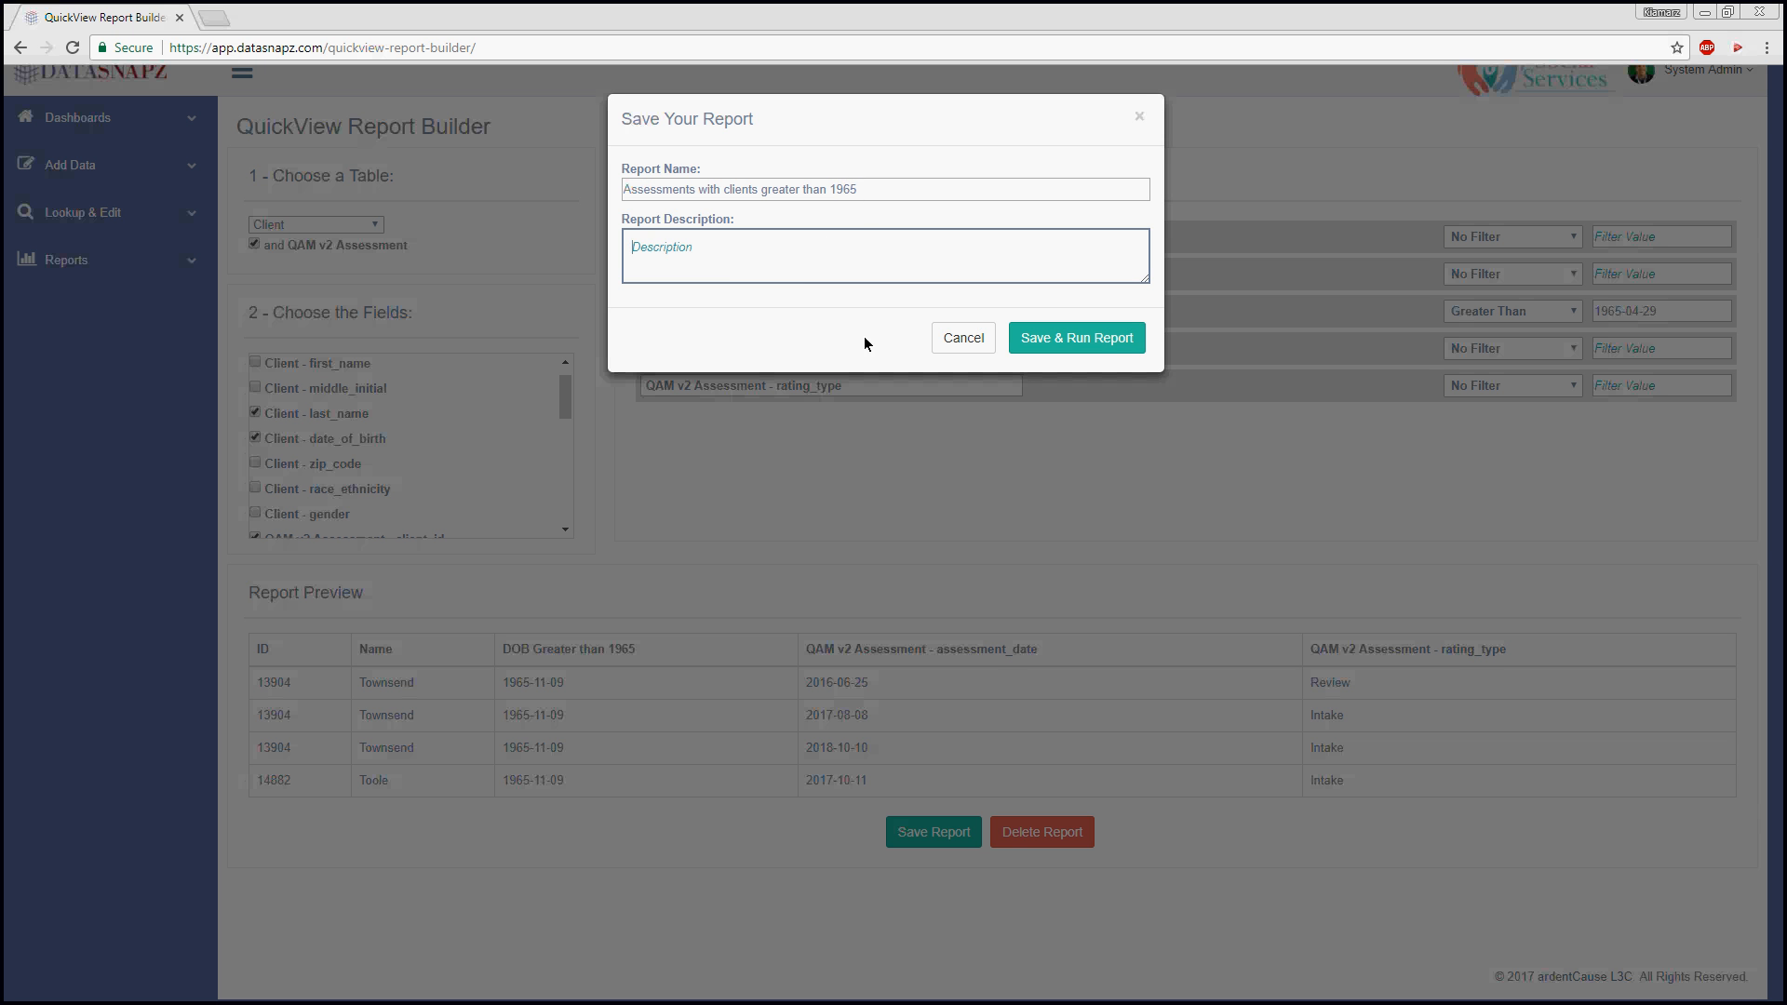
Add a short description, then save and run the report and dismiss the confirmation
left_click(1026, 332)
type("Jamie wanted")
type(" me to run this ")
type("report for a")
key("BackSpace")
left_click(1041, 347)
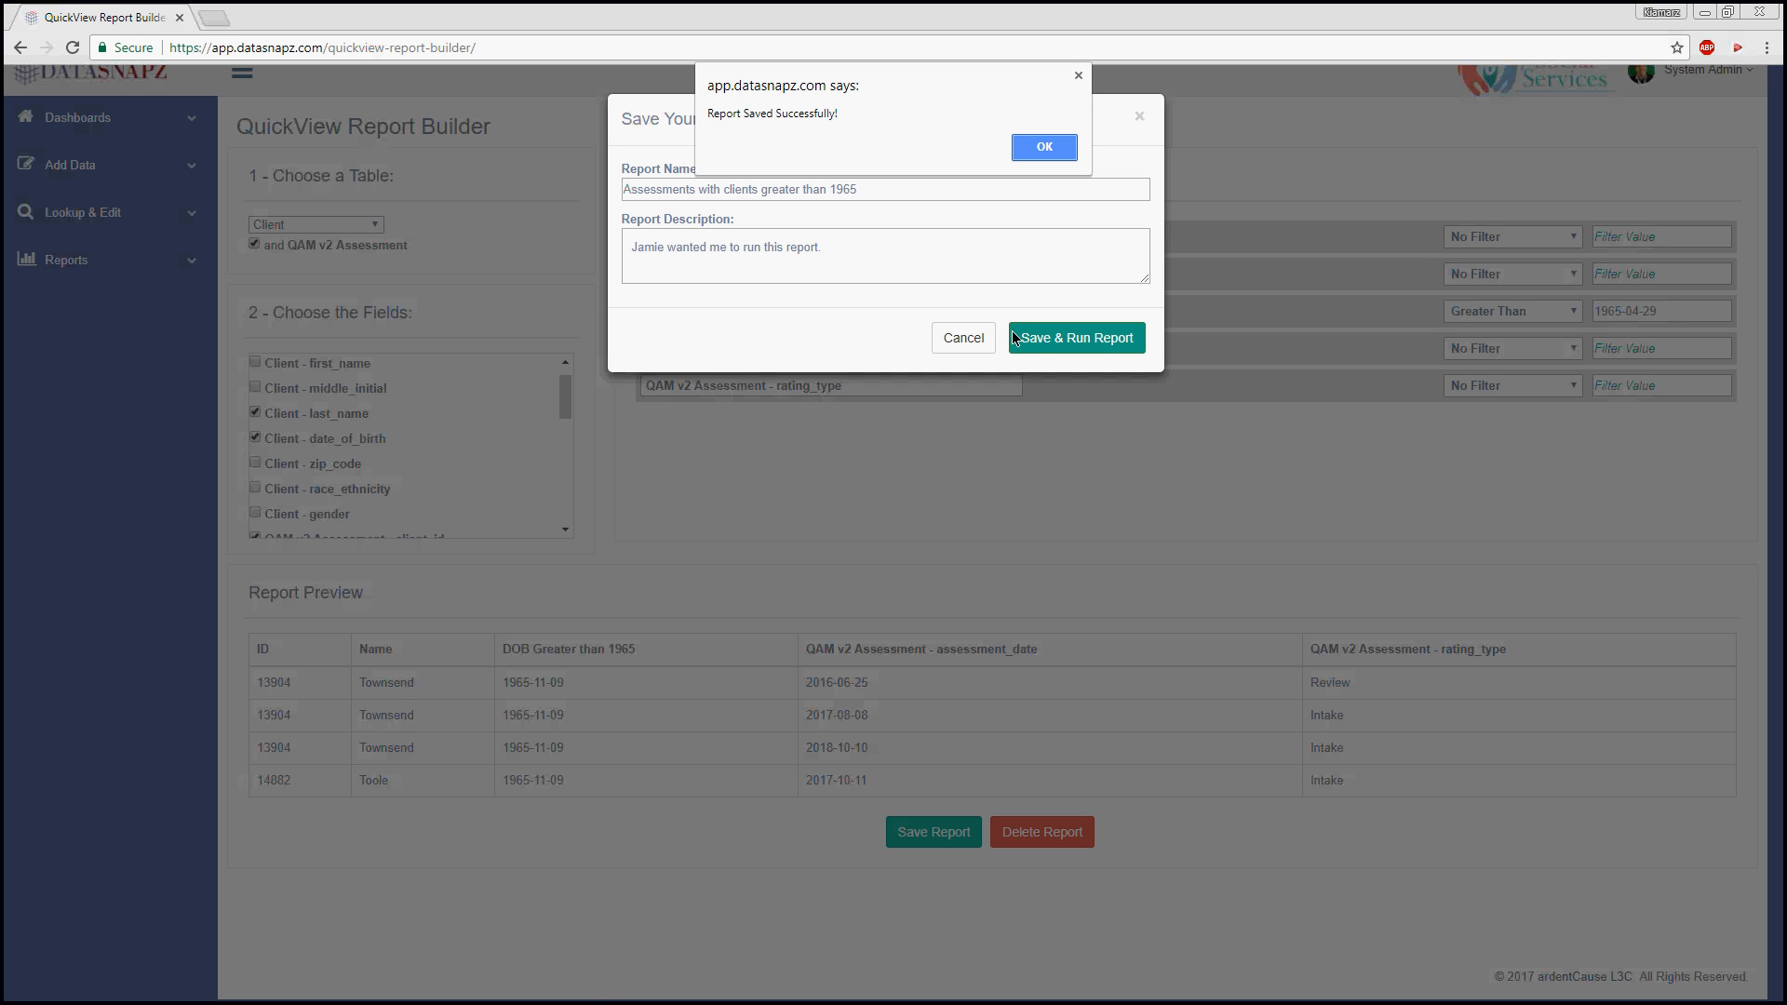
left_click(1044, 149)
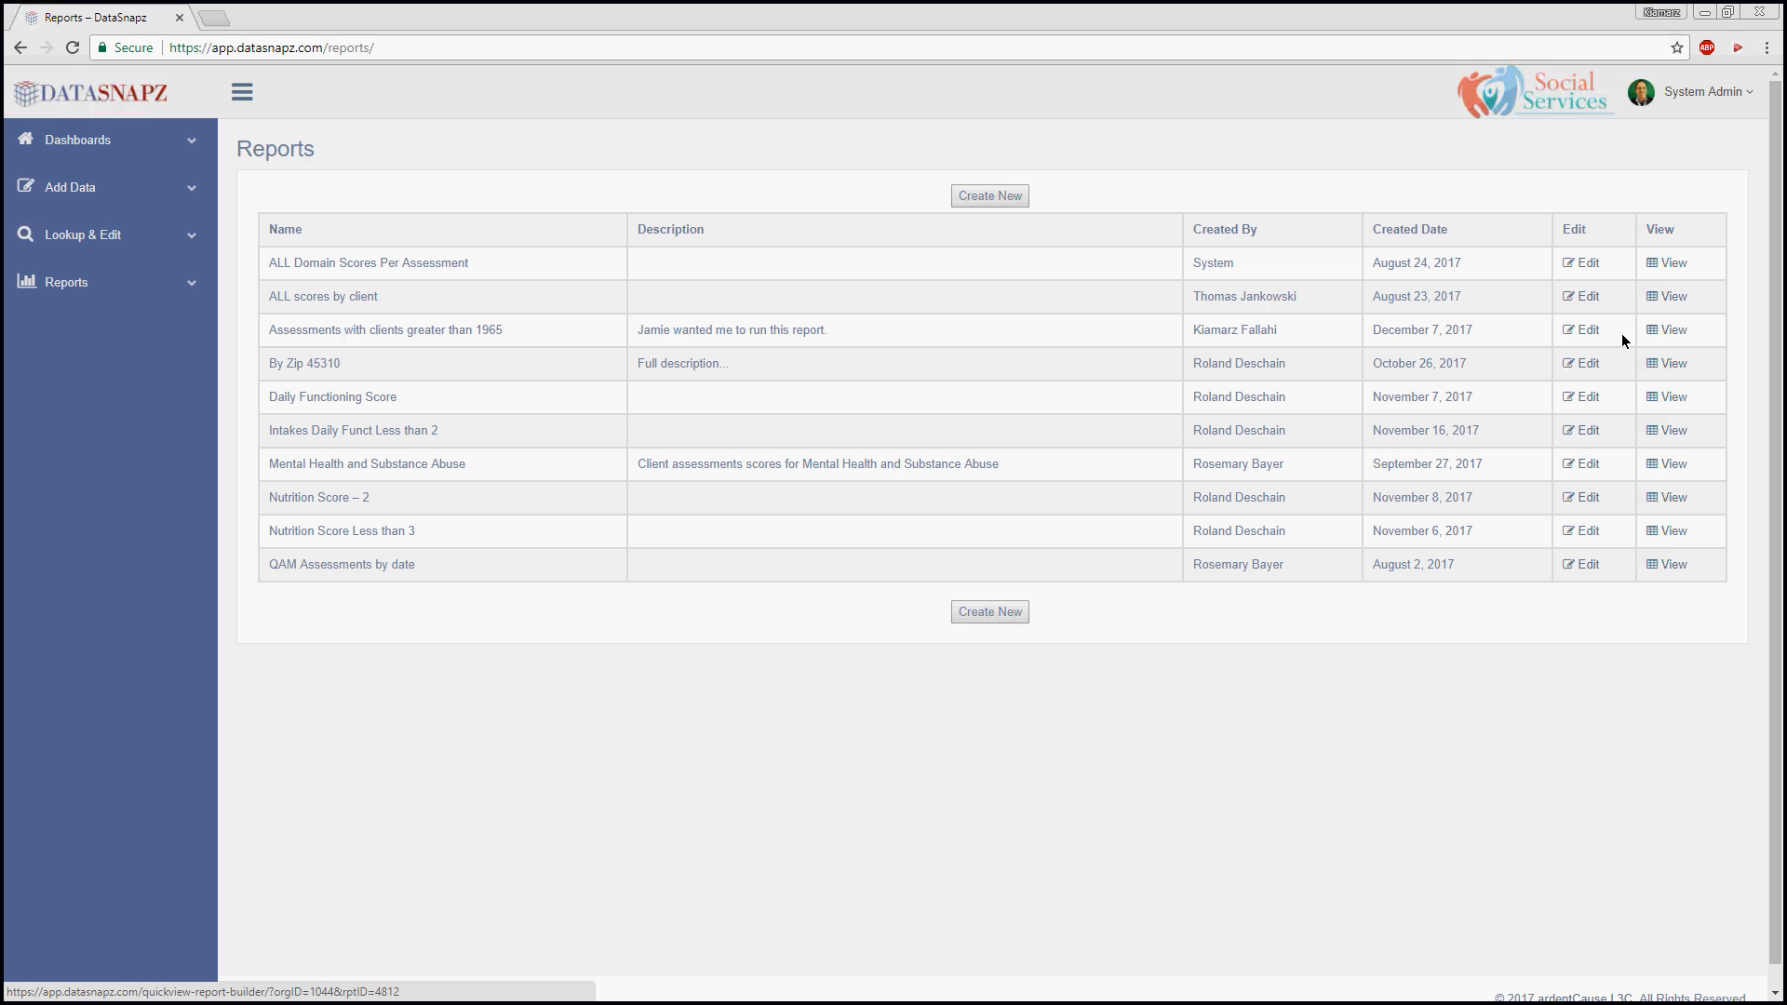
View the saved report's four rows and sort them by assessment date, newest first
left_click(1664, 332)
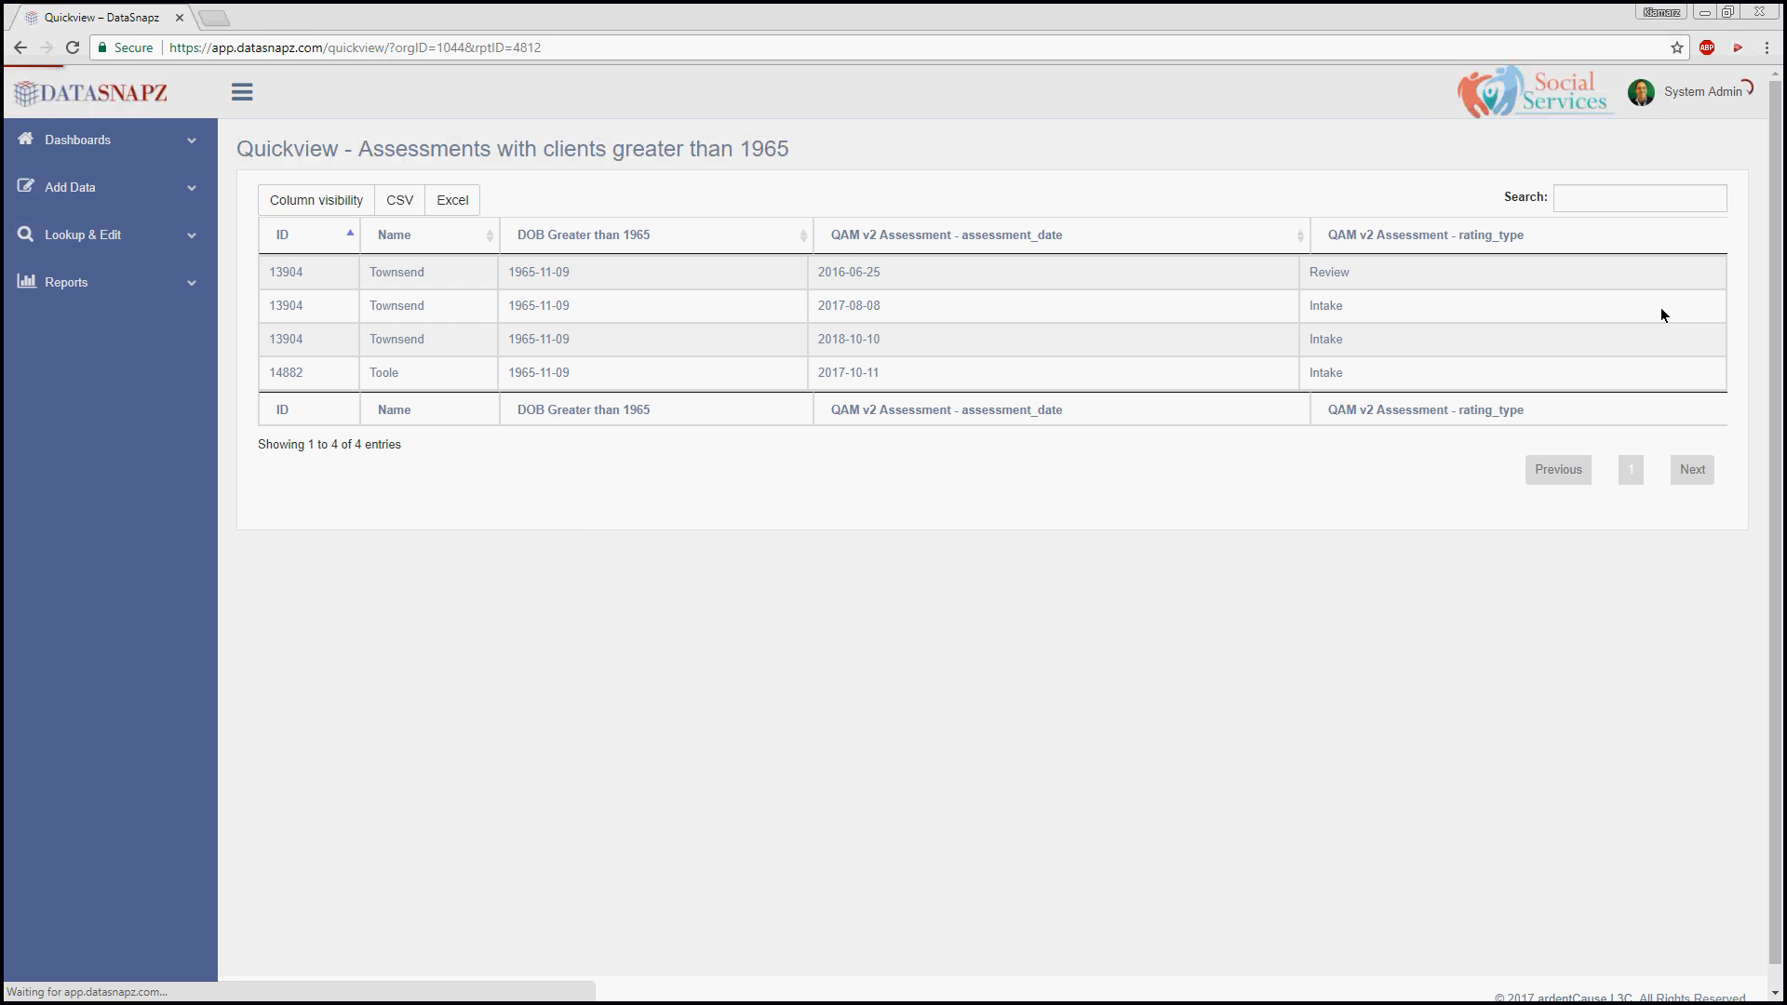
left_click(1459, 233)
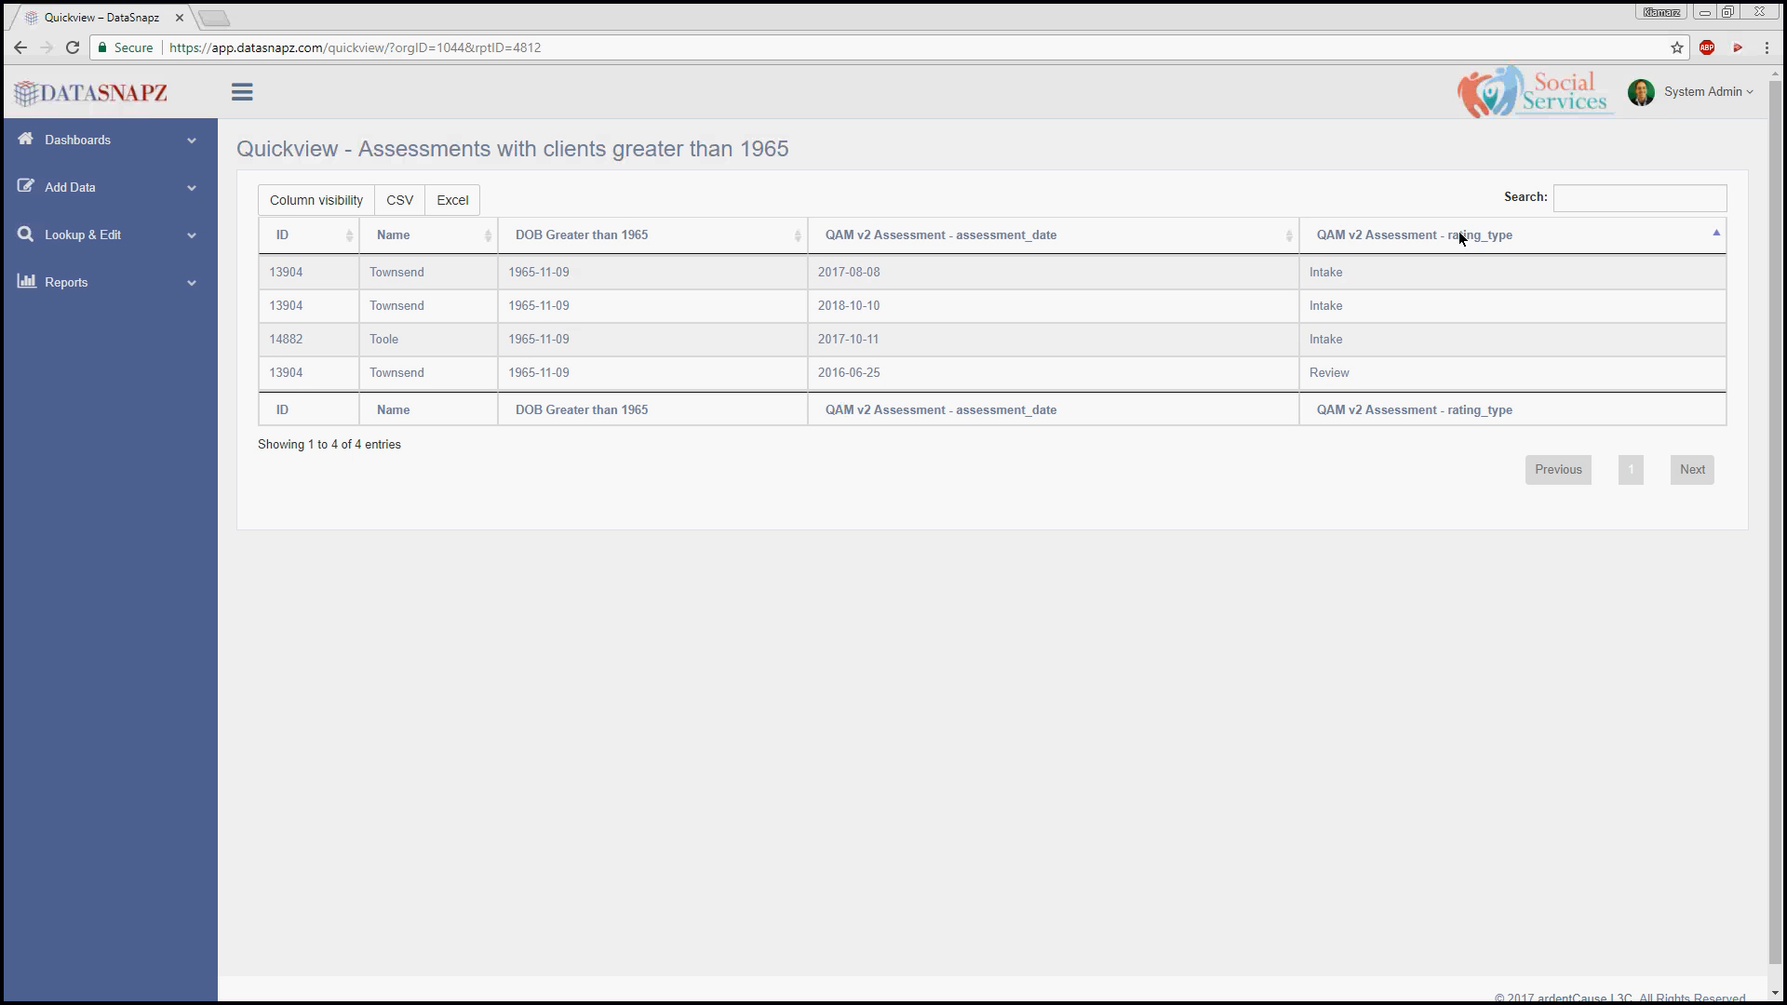
left_click(1042, 240)
left_click(938, 235)
left_click(932, 234)
left_click(1703, 91)
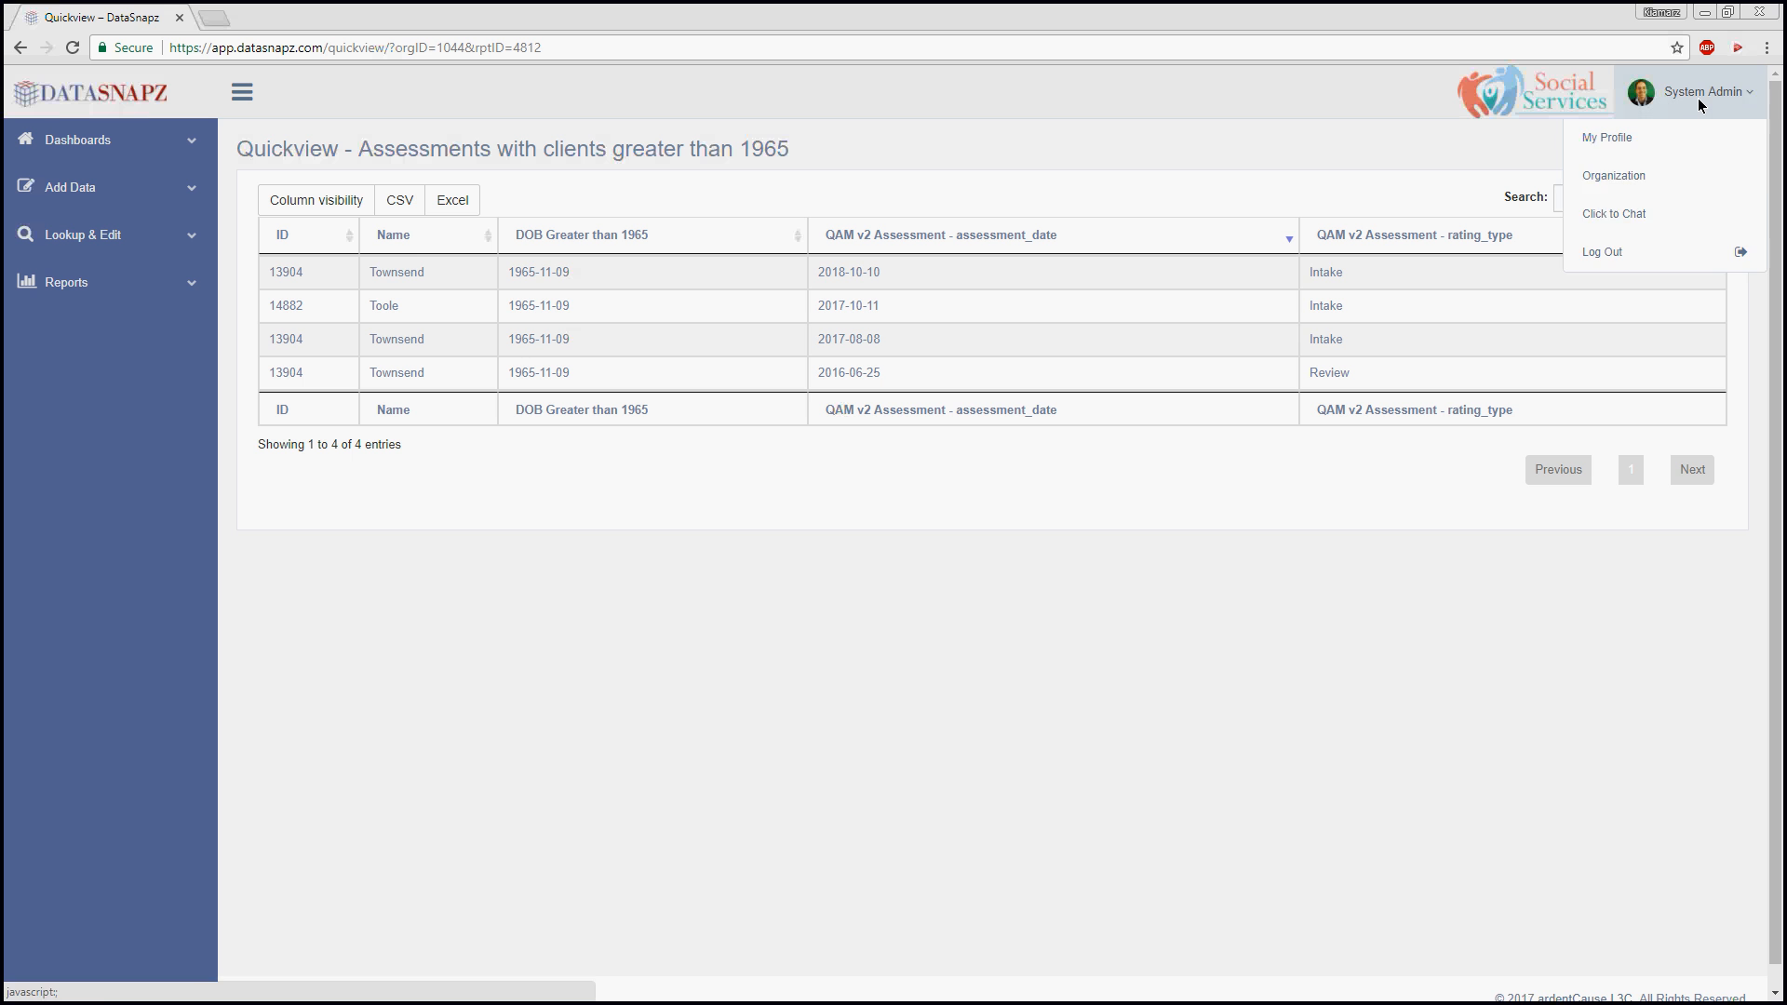
left_click(1616, 215)
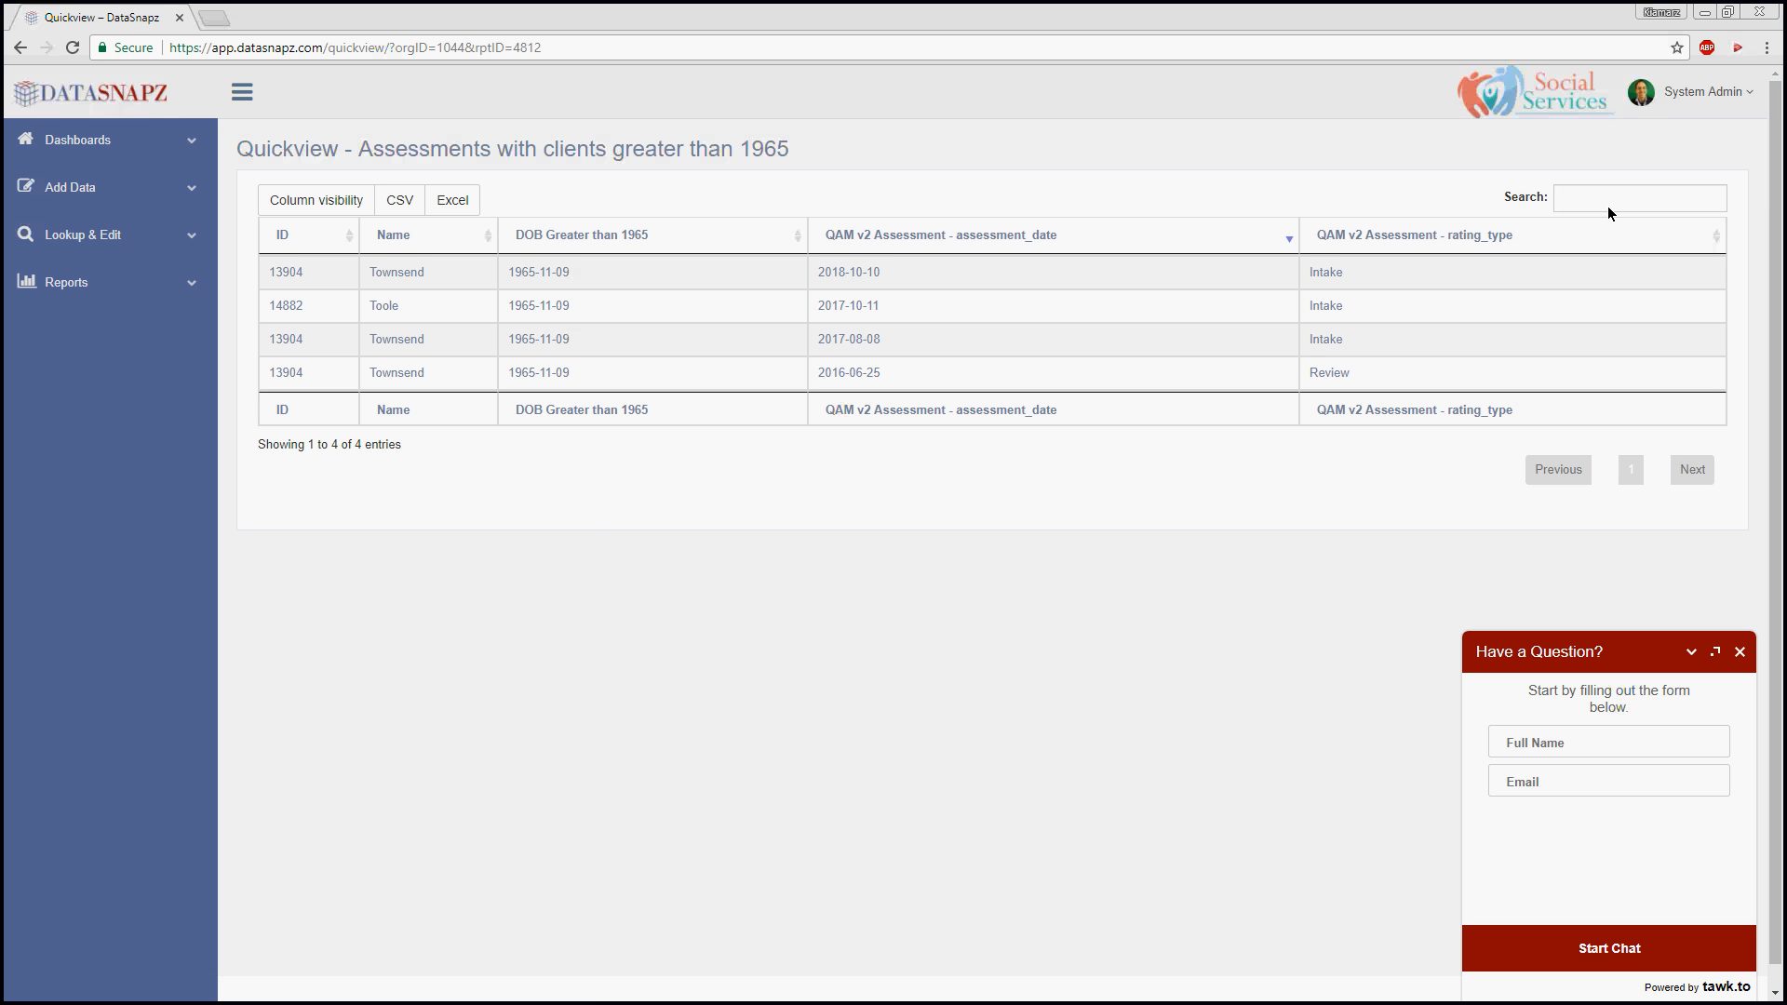
left_click(1740, 654)
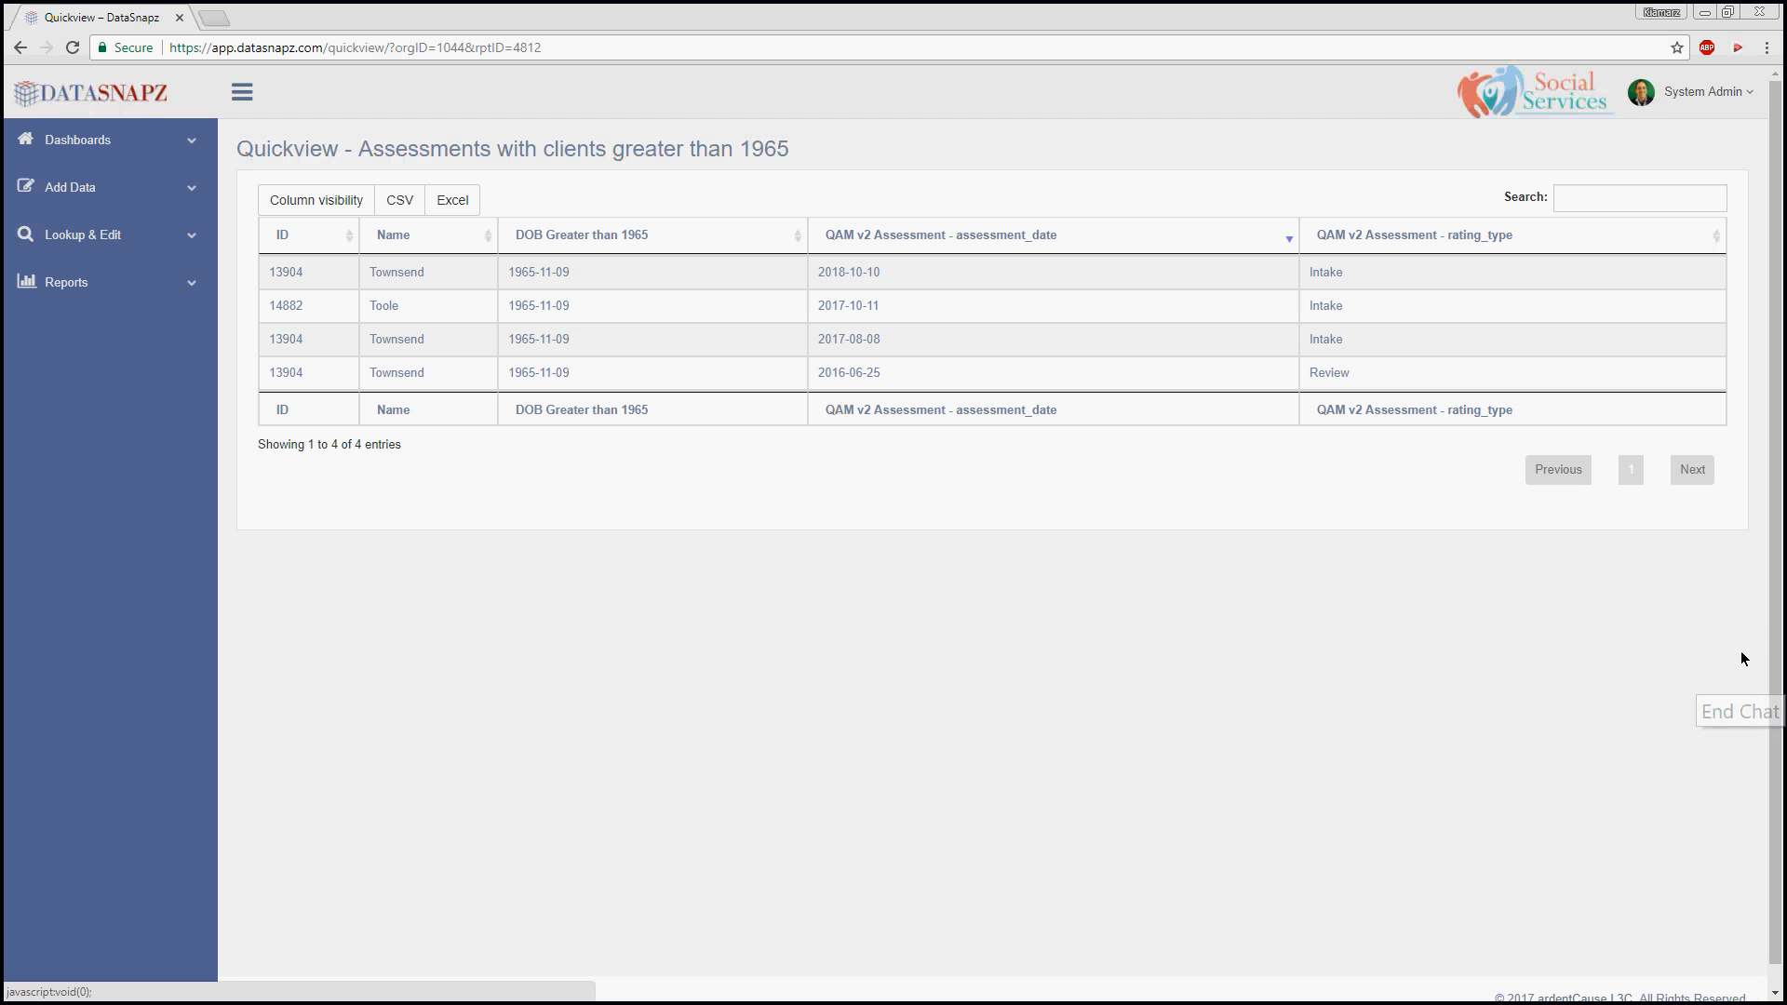
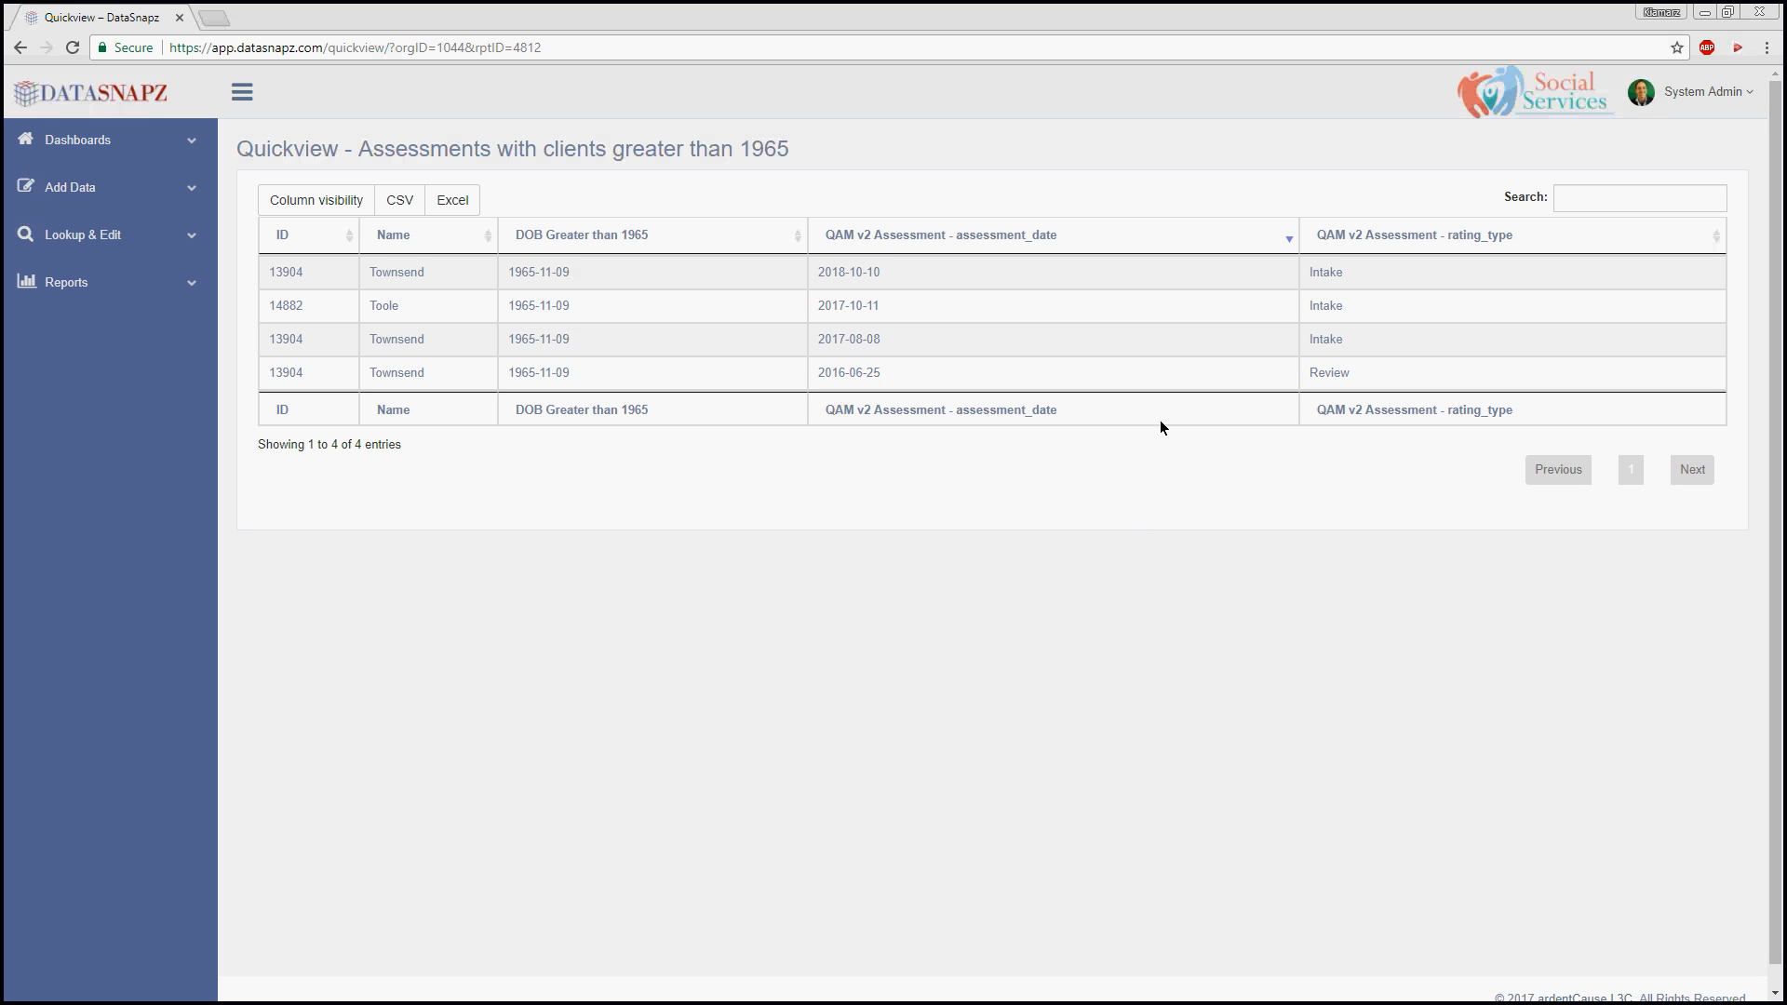
Go to the By Client lookup page under Lookup & Edit in the sidebar
left_click(98, 238)
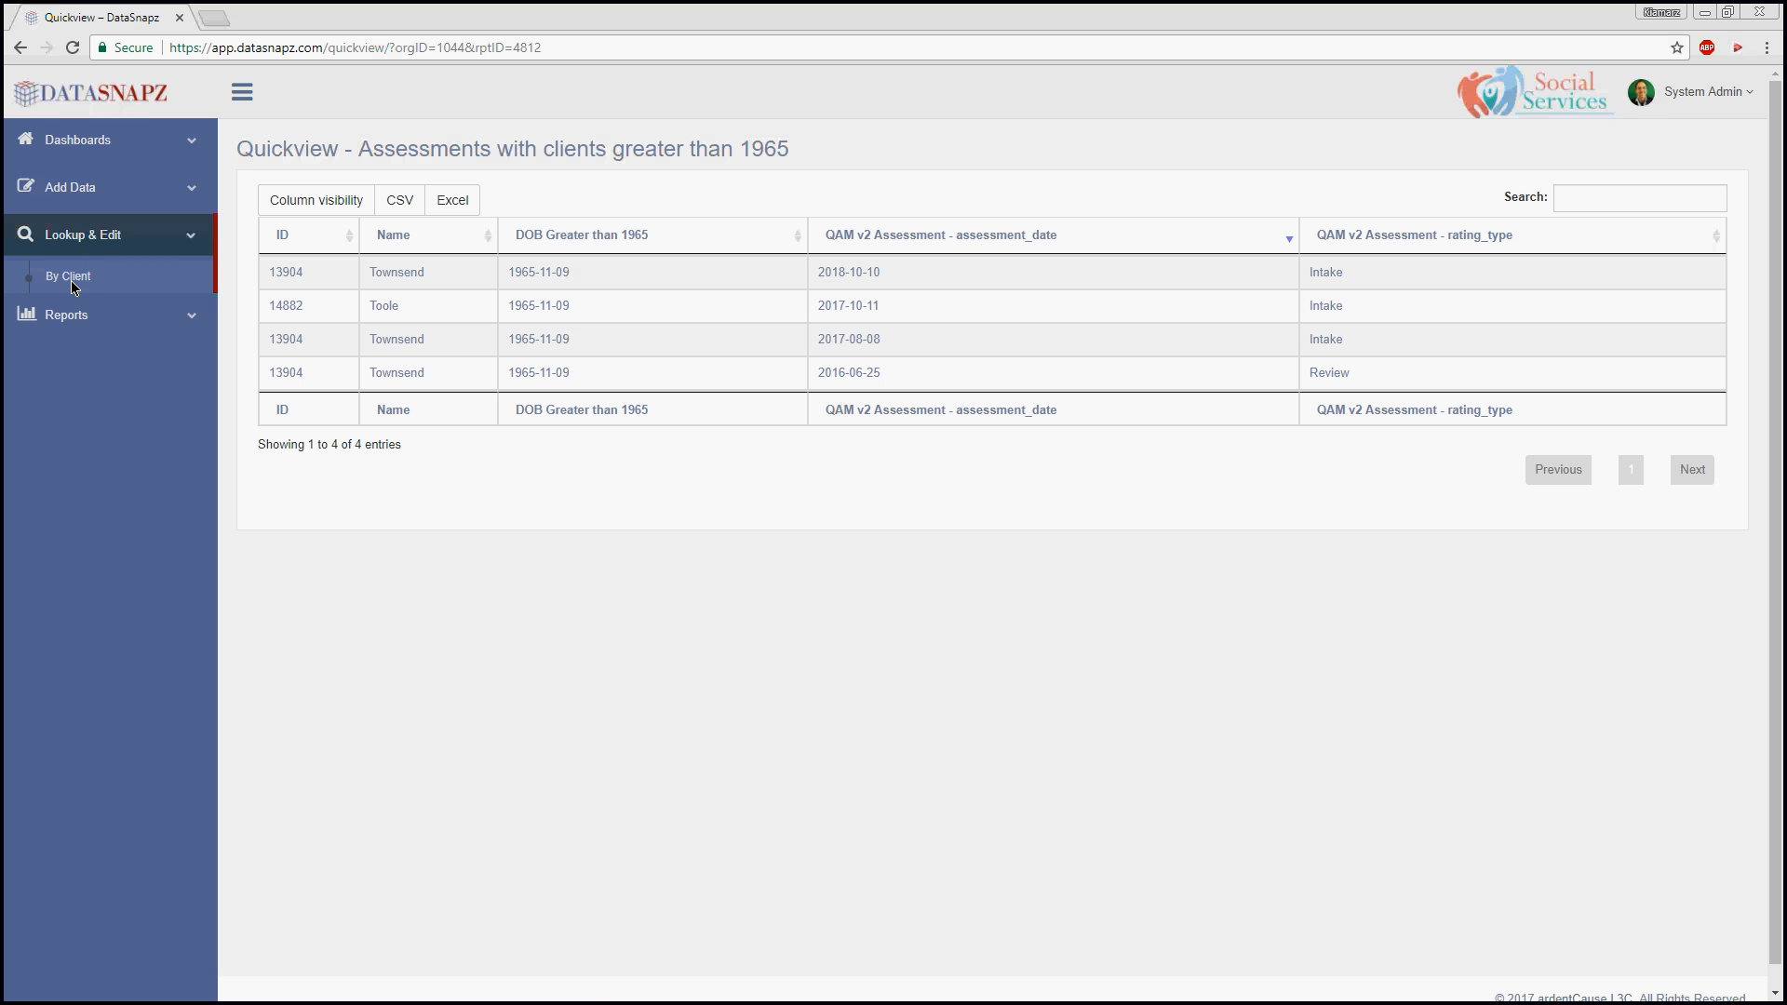
left_click(106, 188)
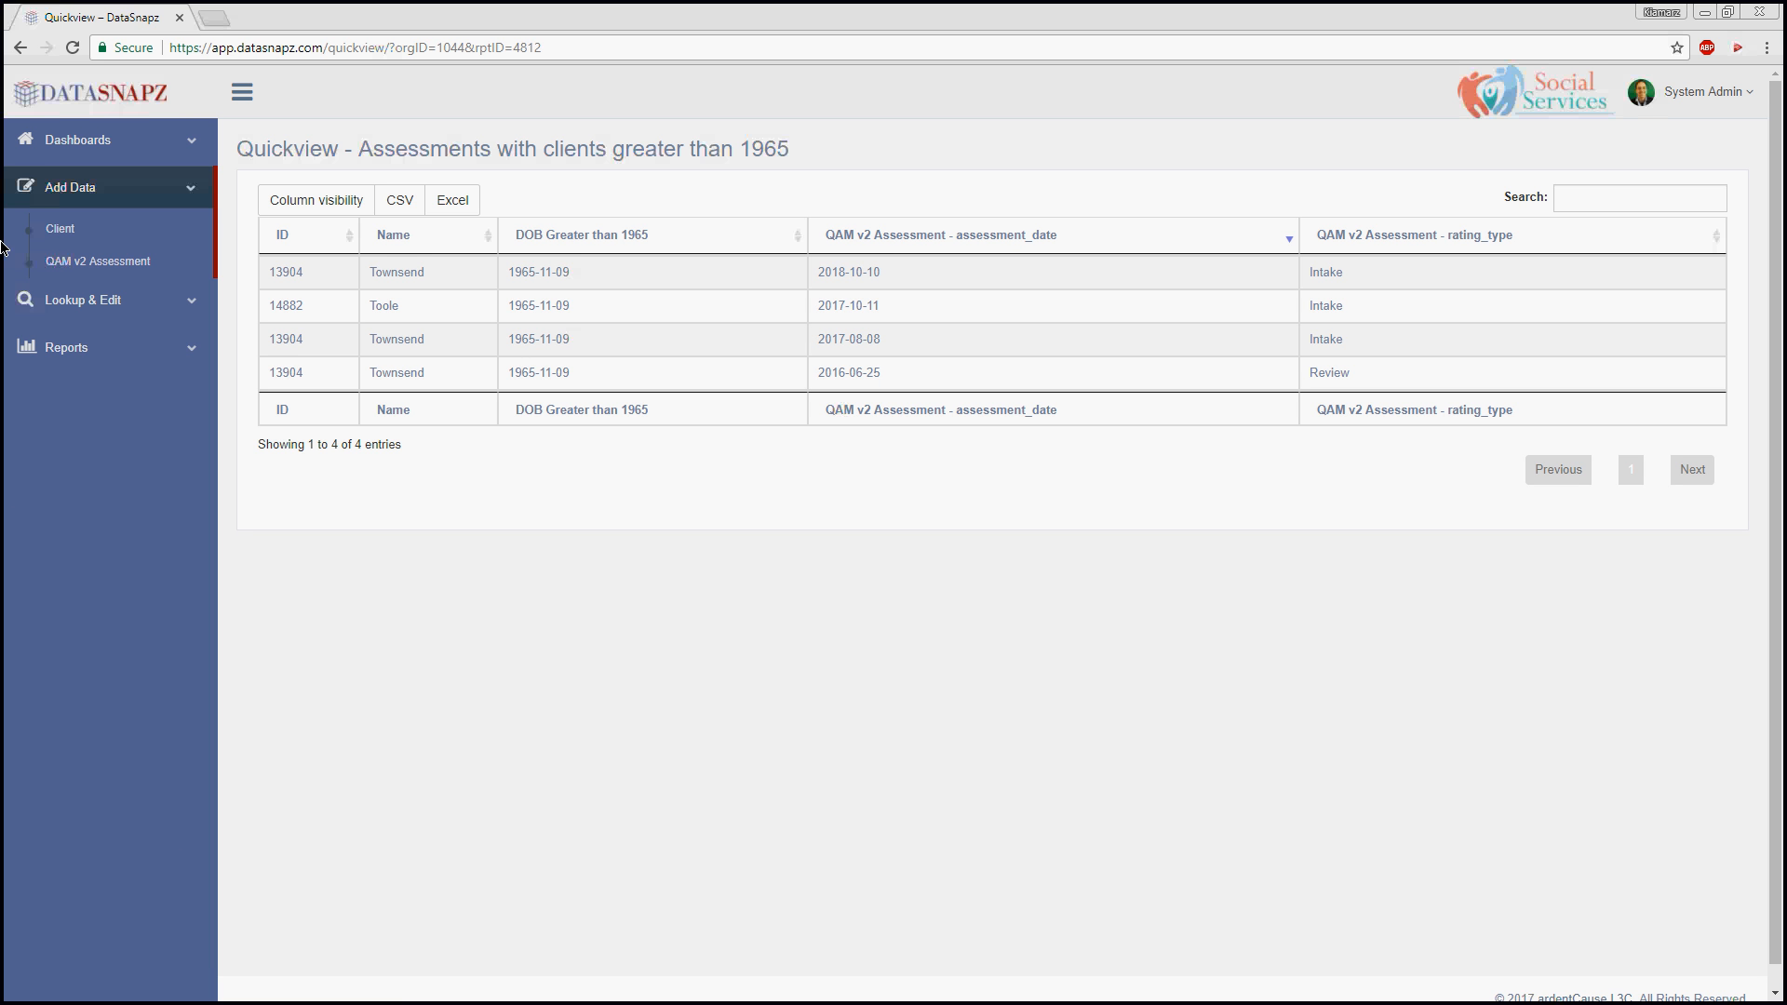
left_click(69, 298)
left_click(57, 275)
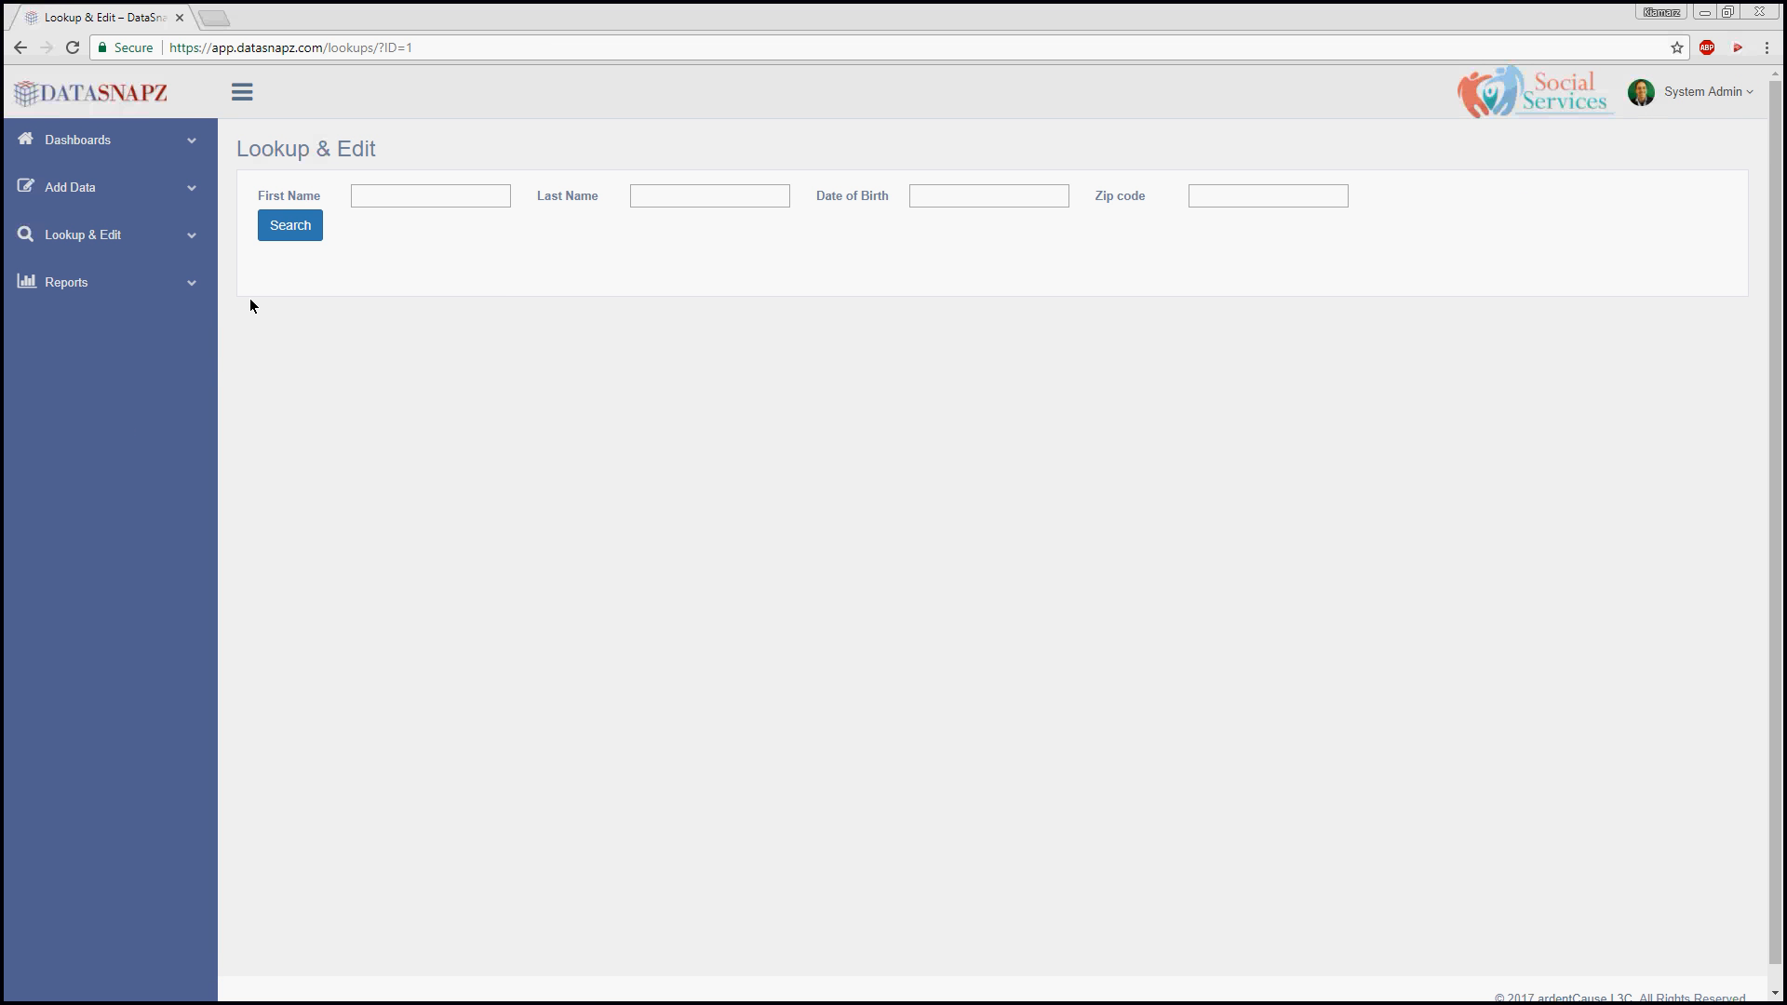
Run an empty search to list all clients and open the first client's assessments
left_click(263, 224)
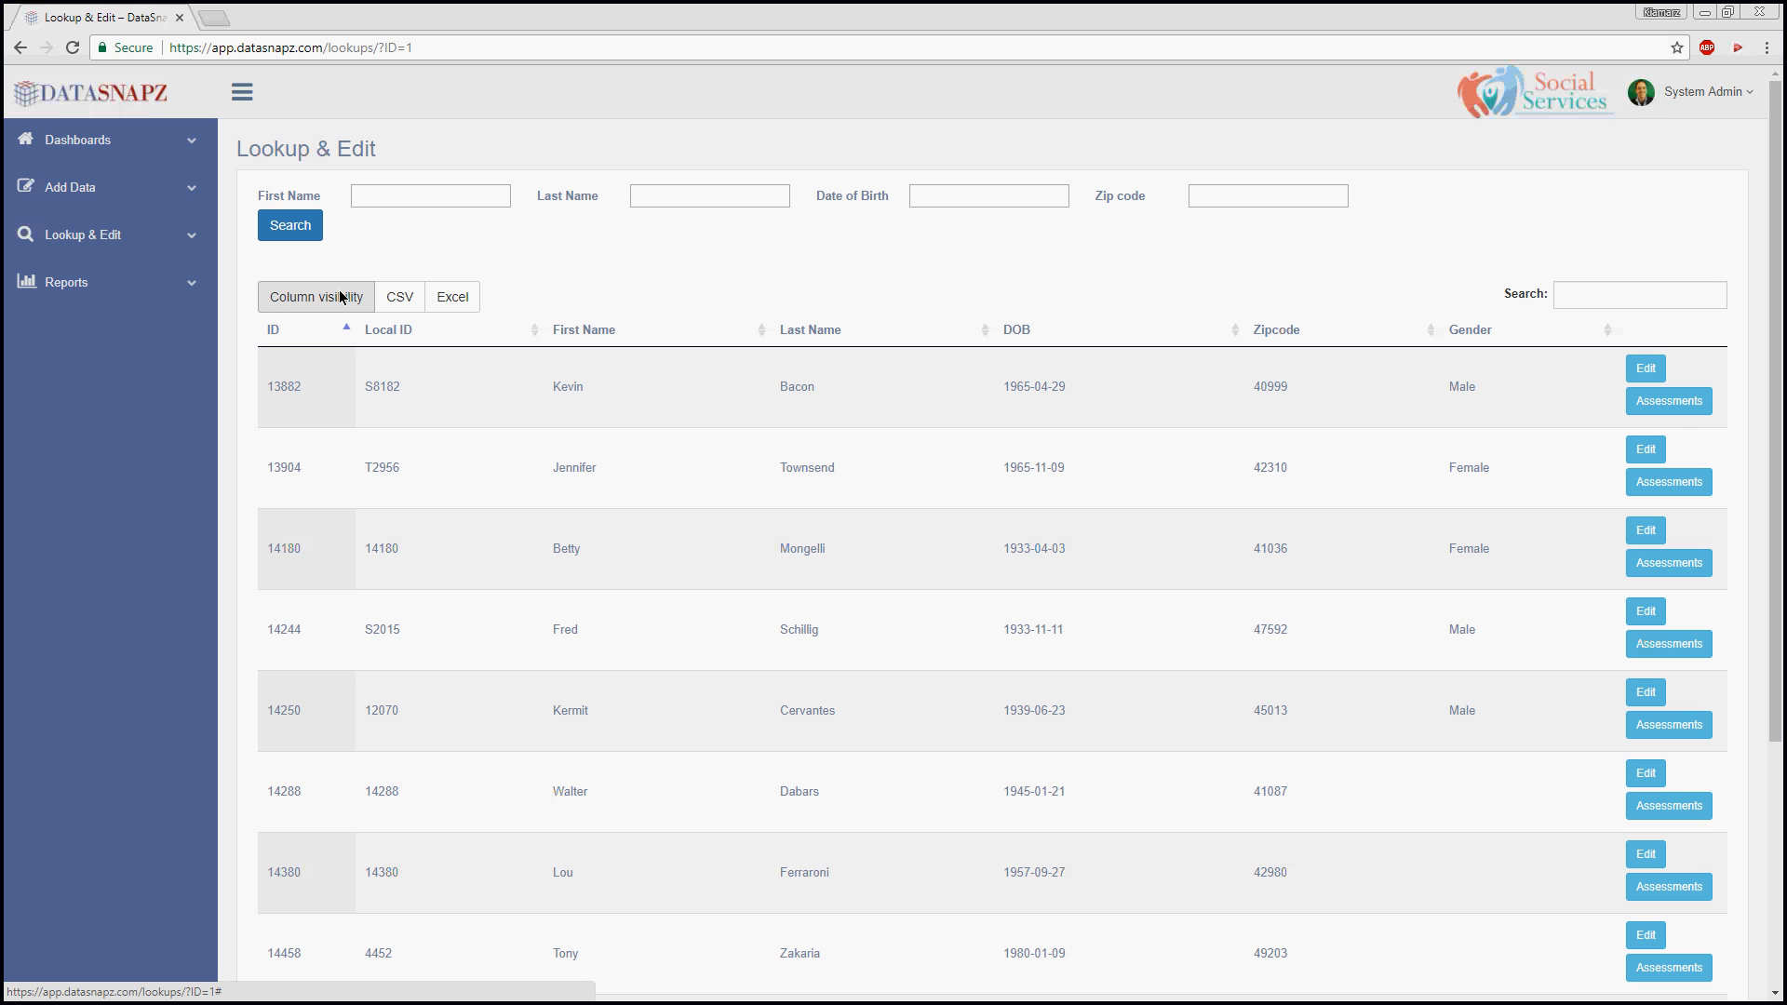
left_click(1677, 409)
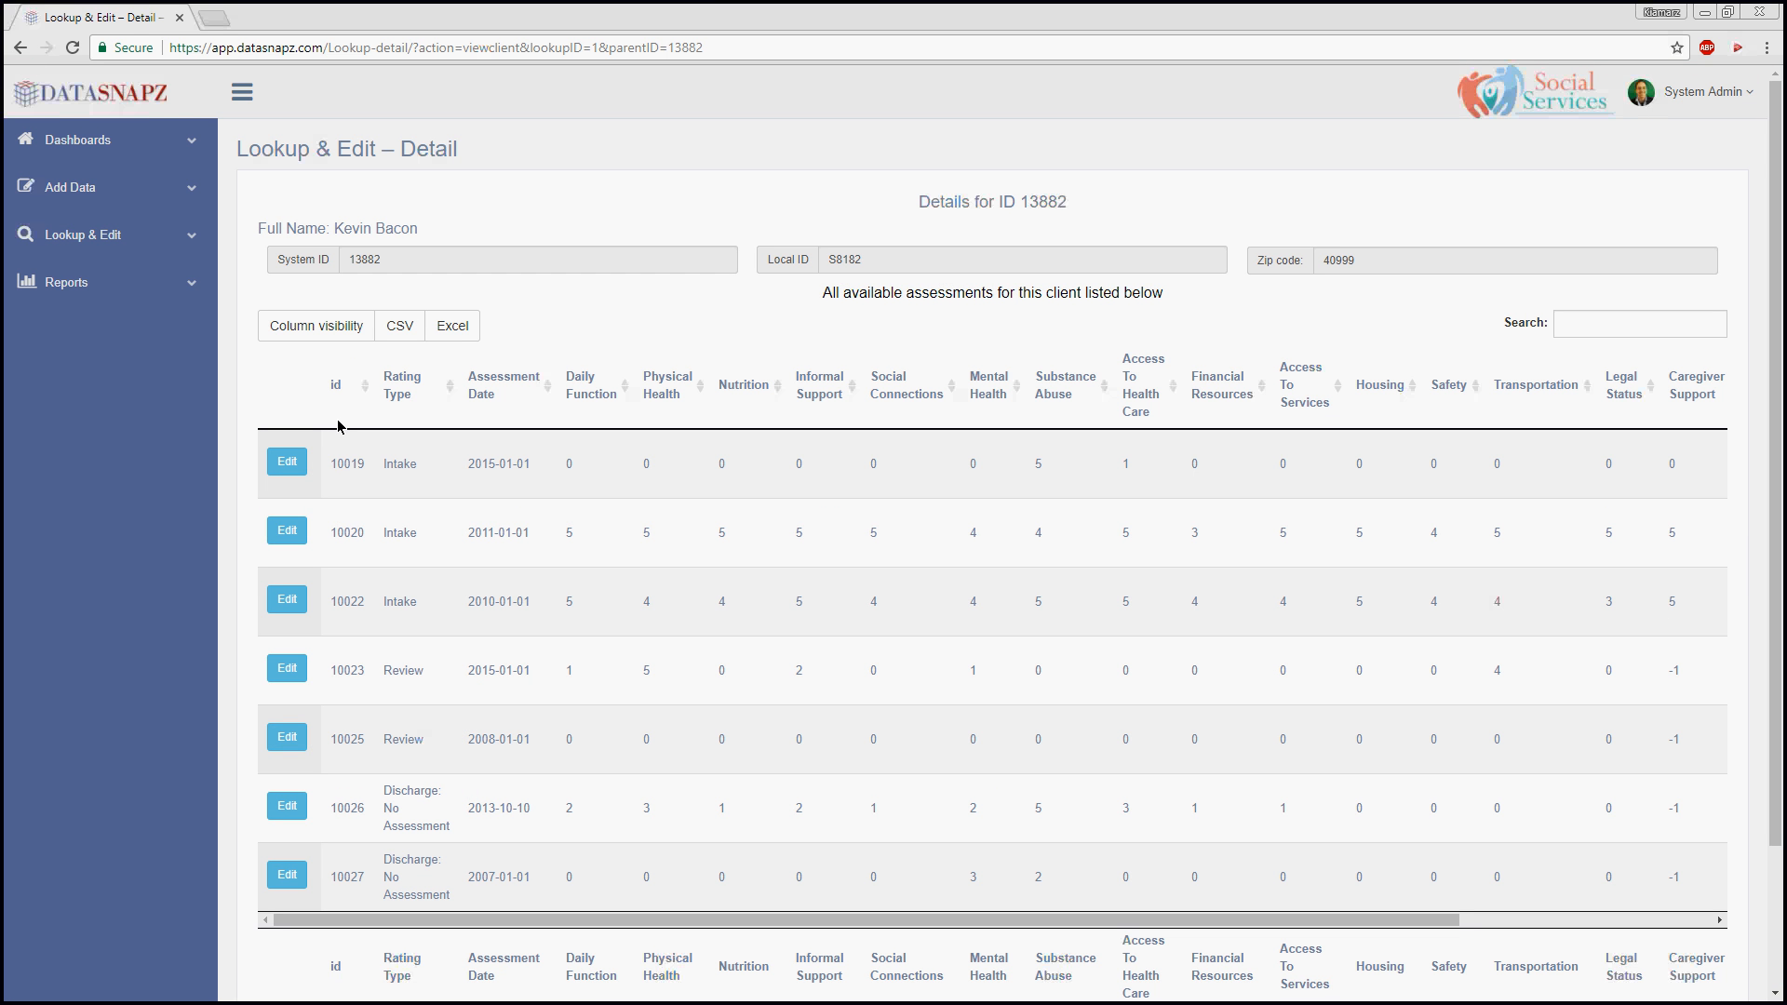
Show the Daily Functioning Q1–Q4 columns in the assessment table
left_click(120, 239)
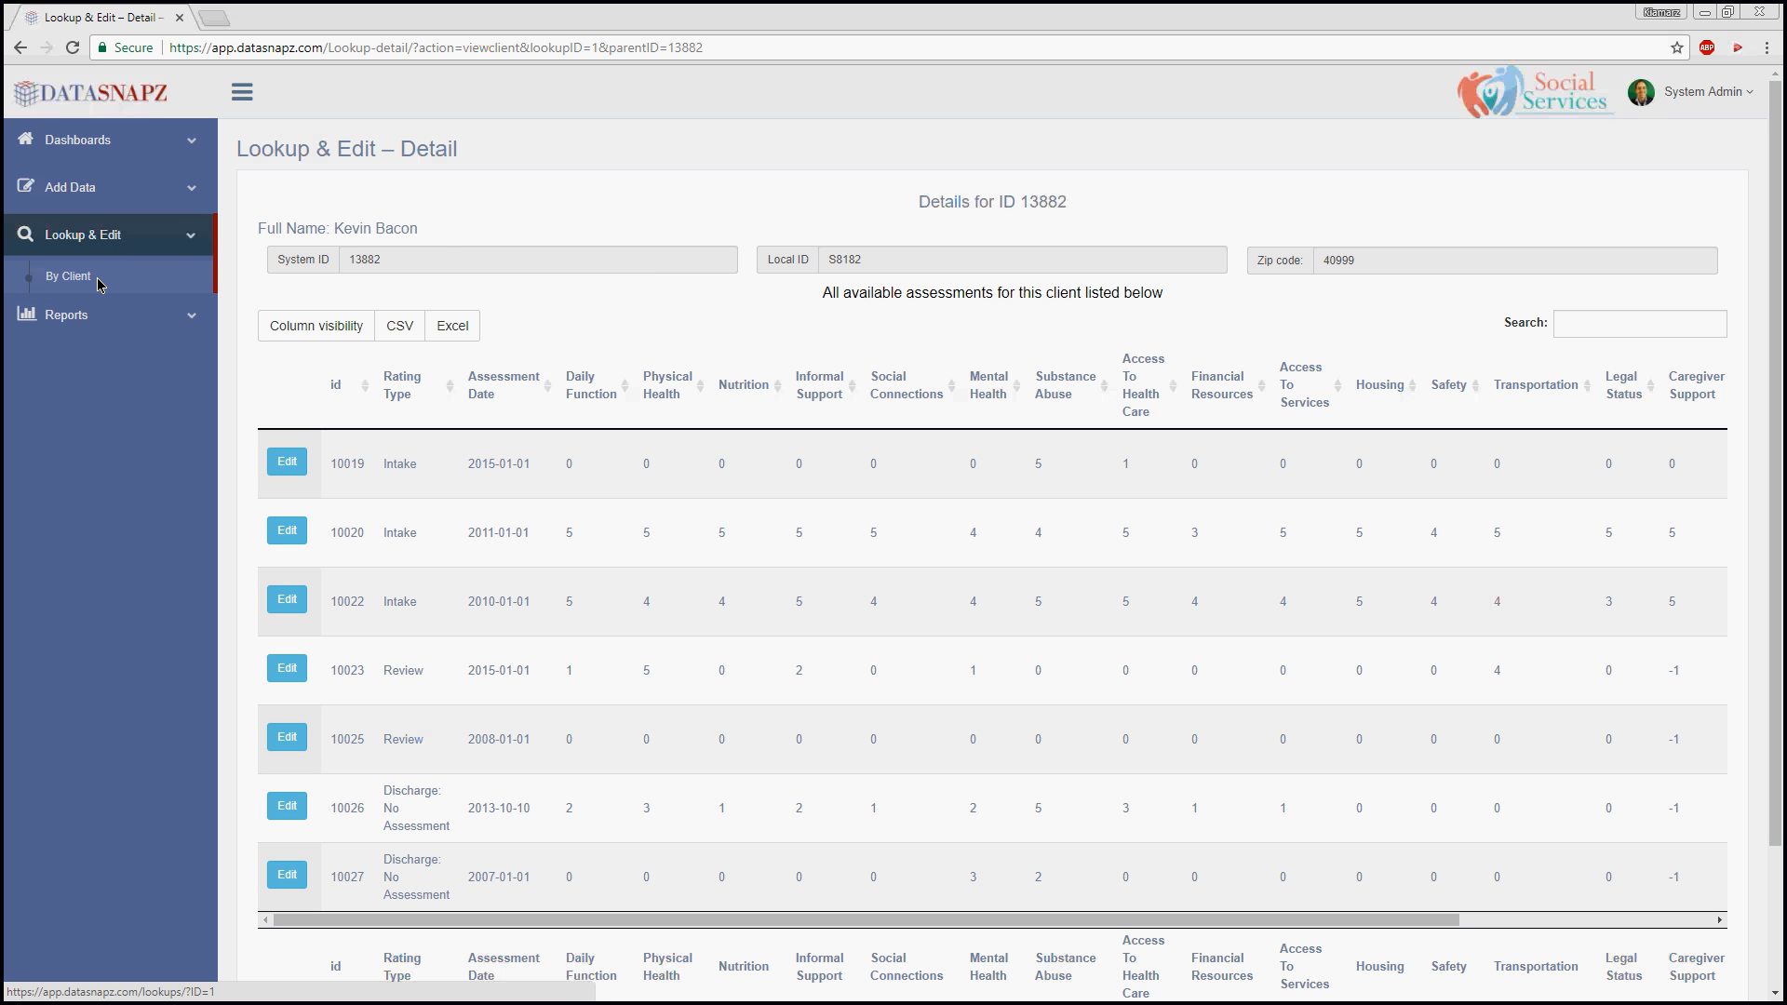
left_click_drag(332, 231, 445, 237)
left_click(445, 236)
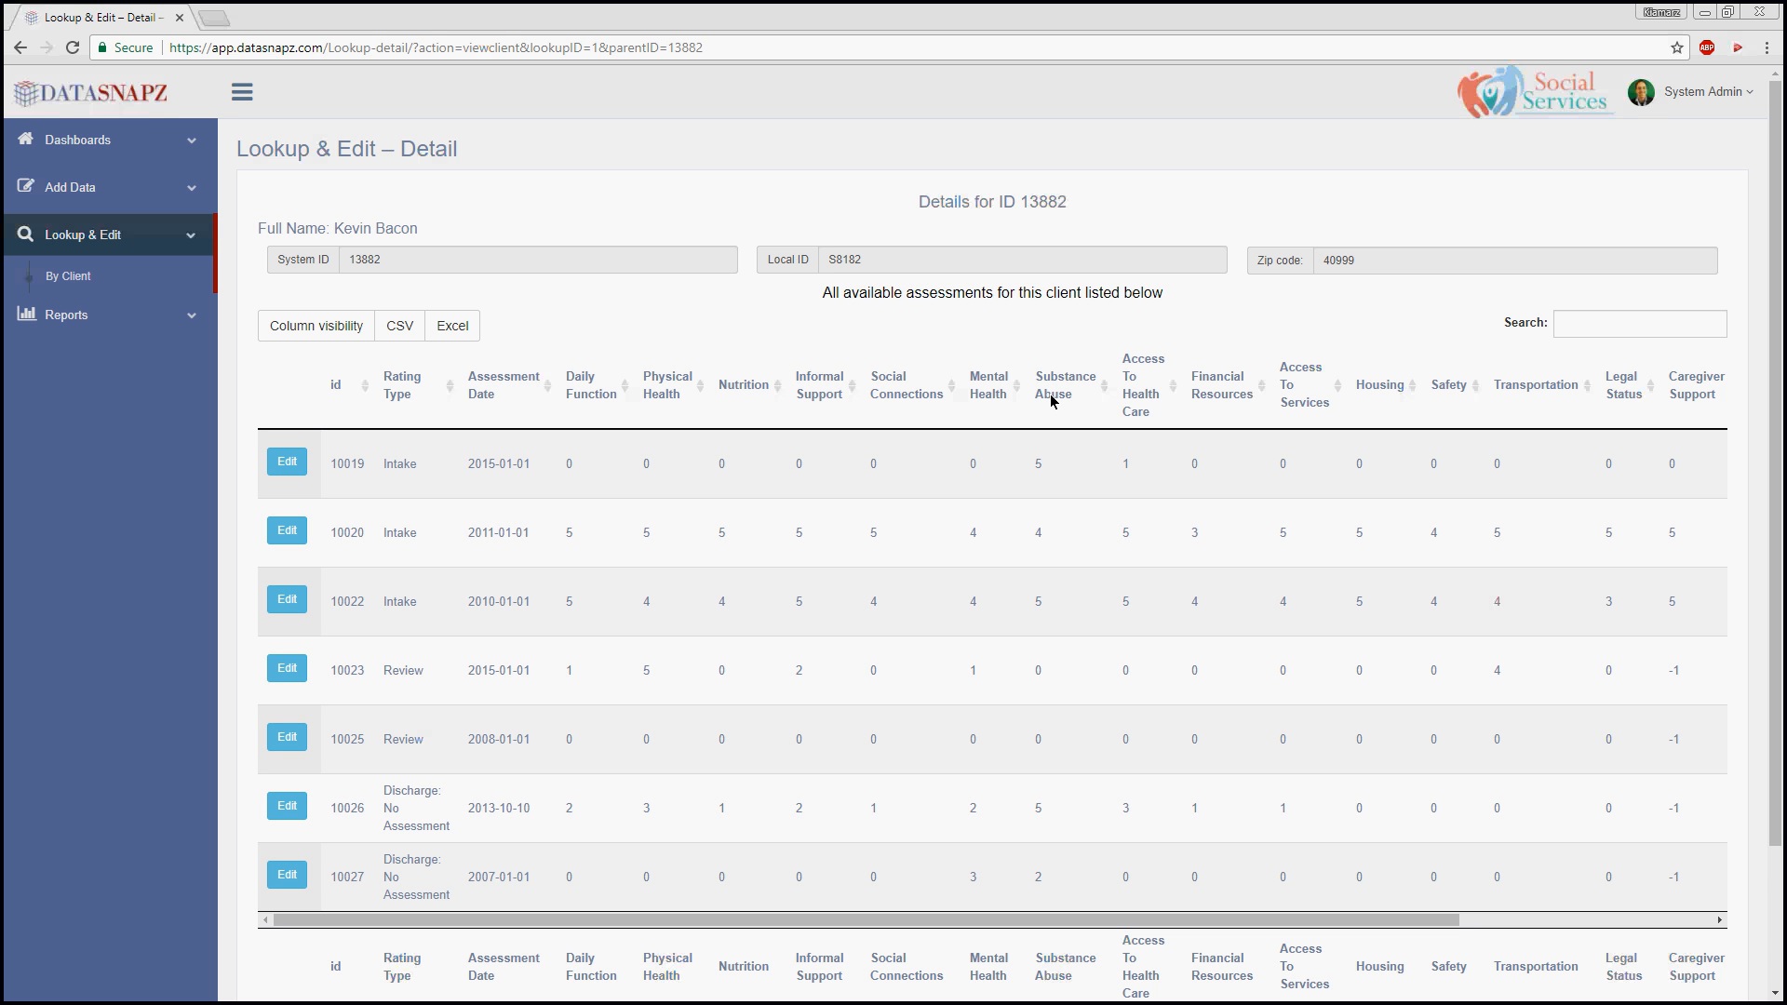
left_click(305, 332)
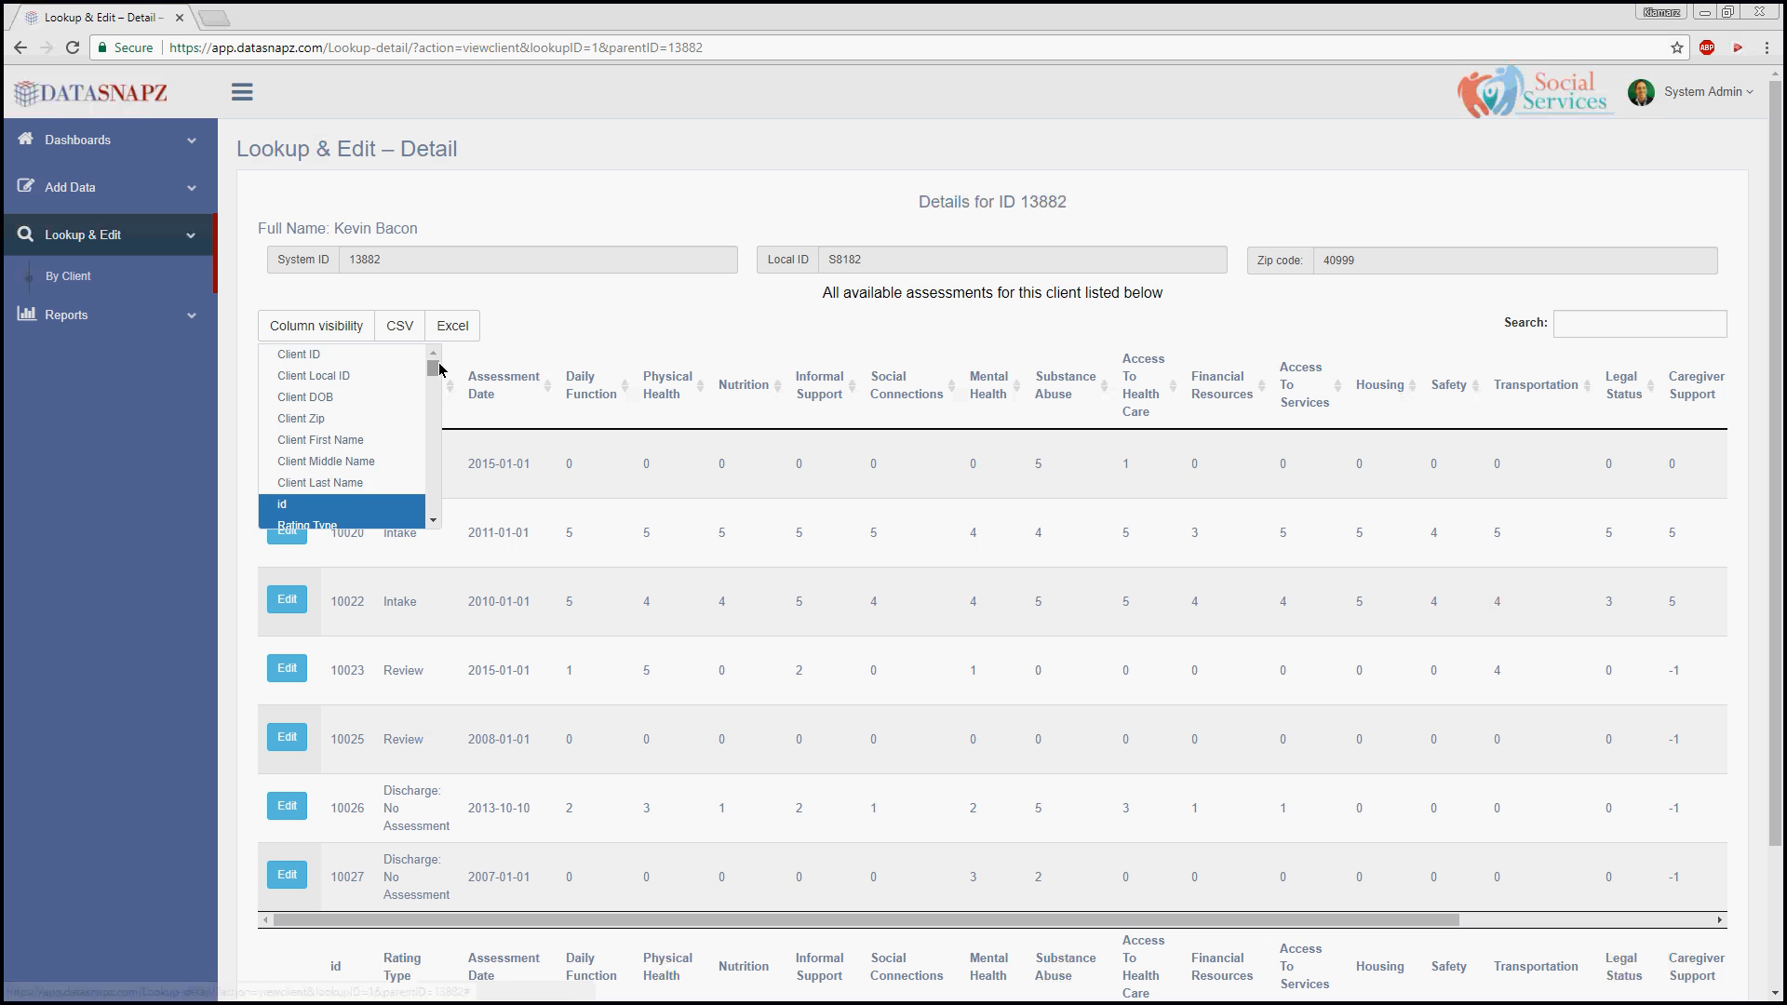
scroll(440, 369, "down", 3)
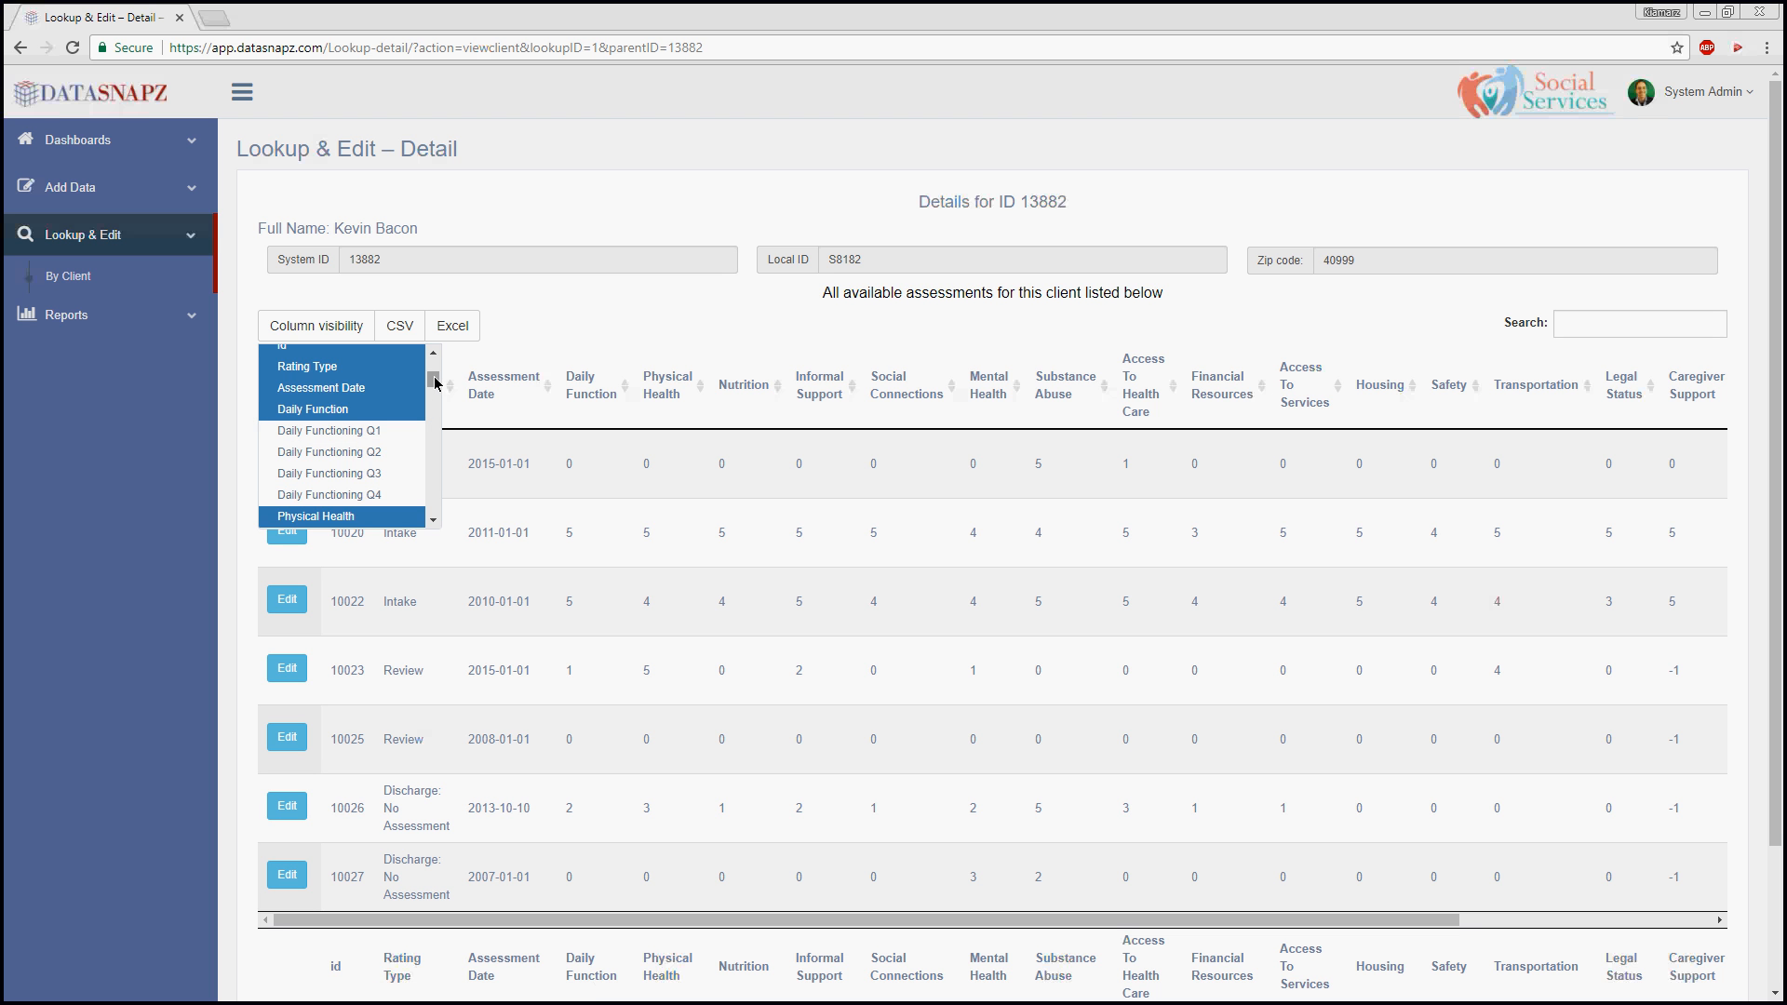
scroll(434, 389, "down", 1)
scroll(434, 389, "up", 1)
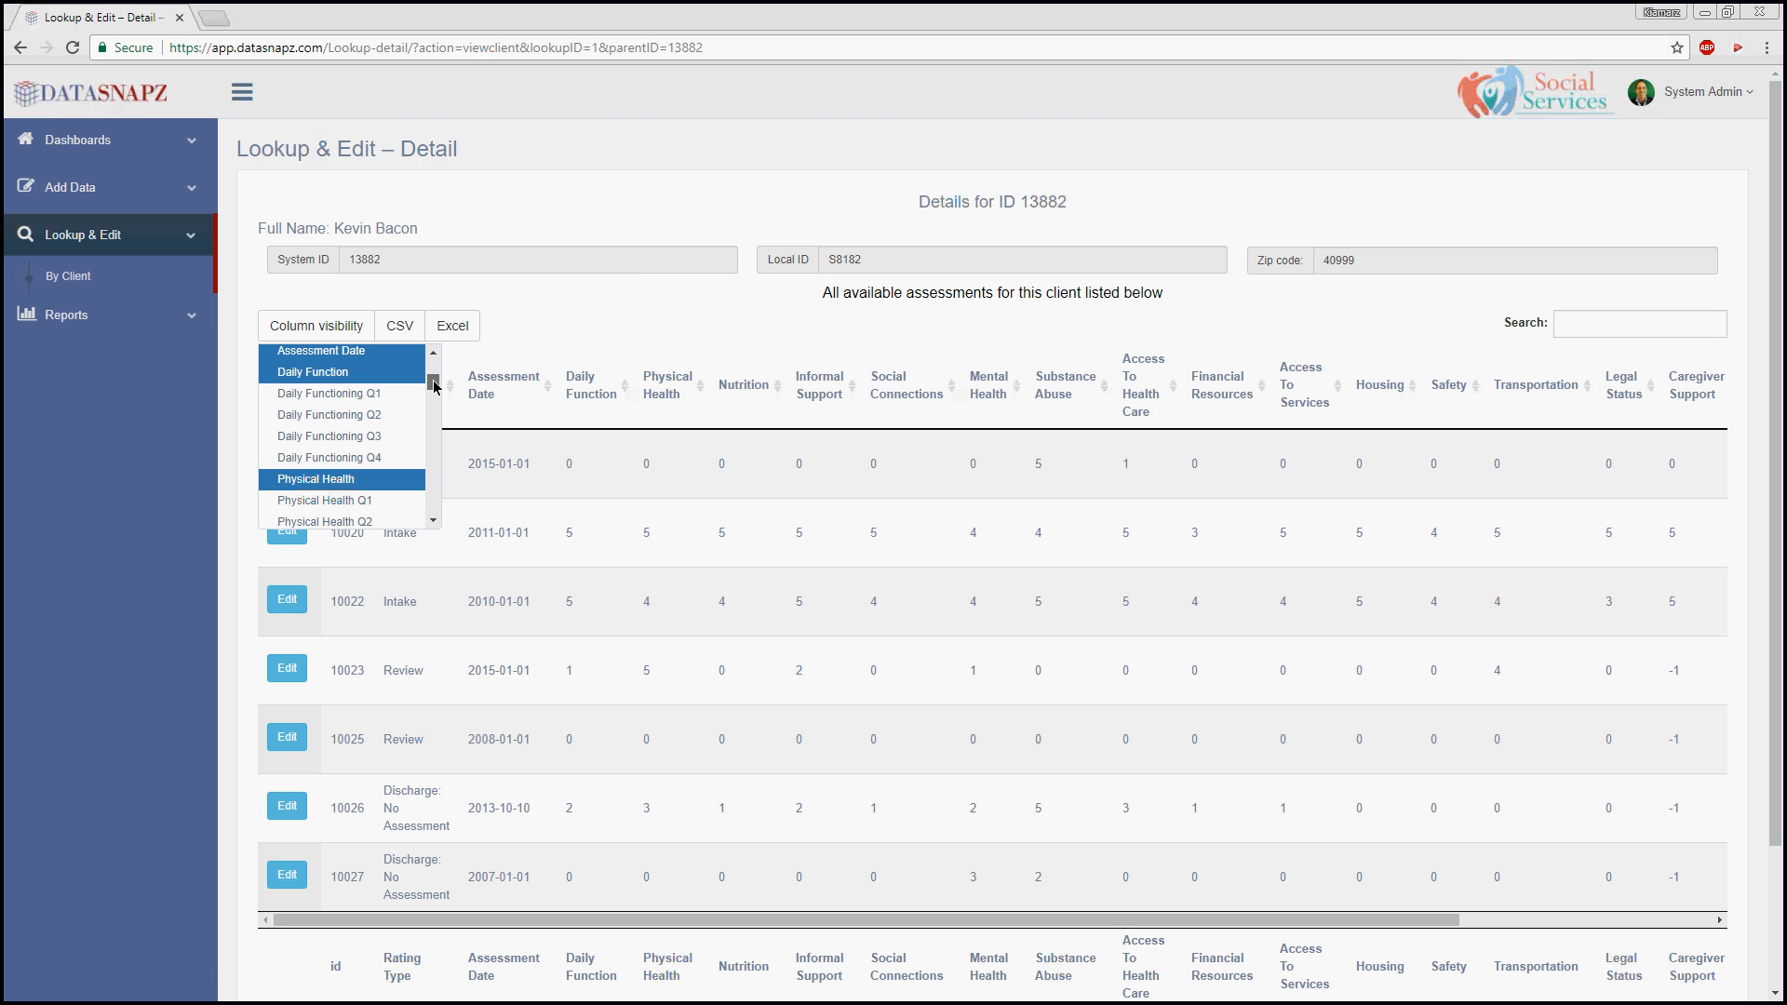
left_click(327, 396)
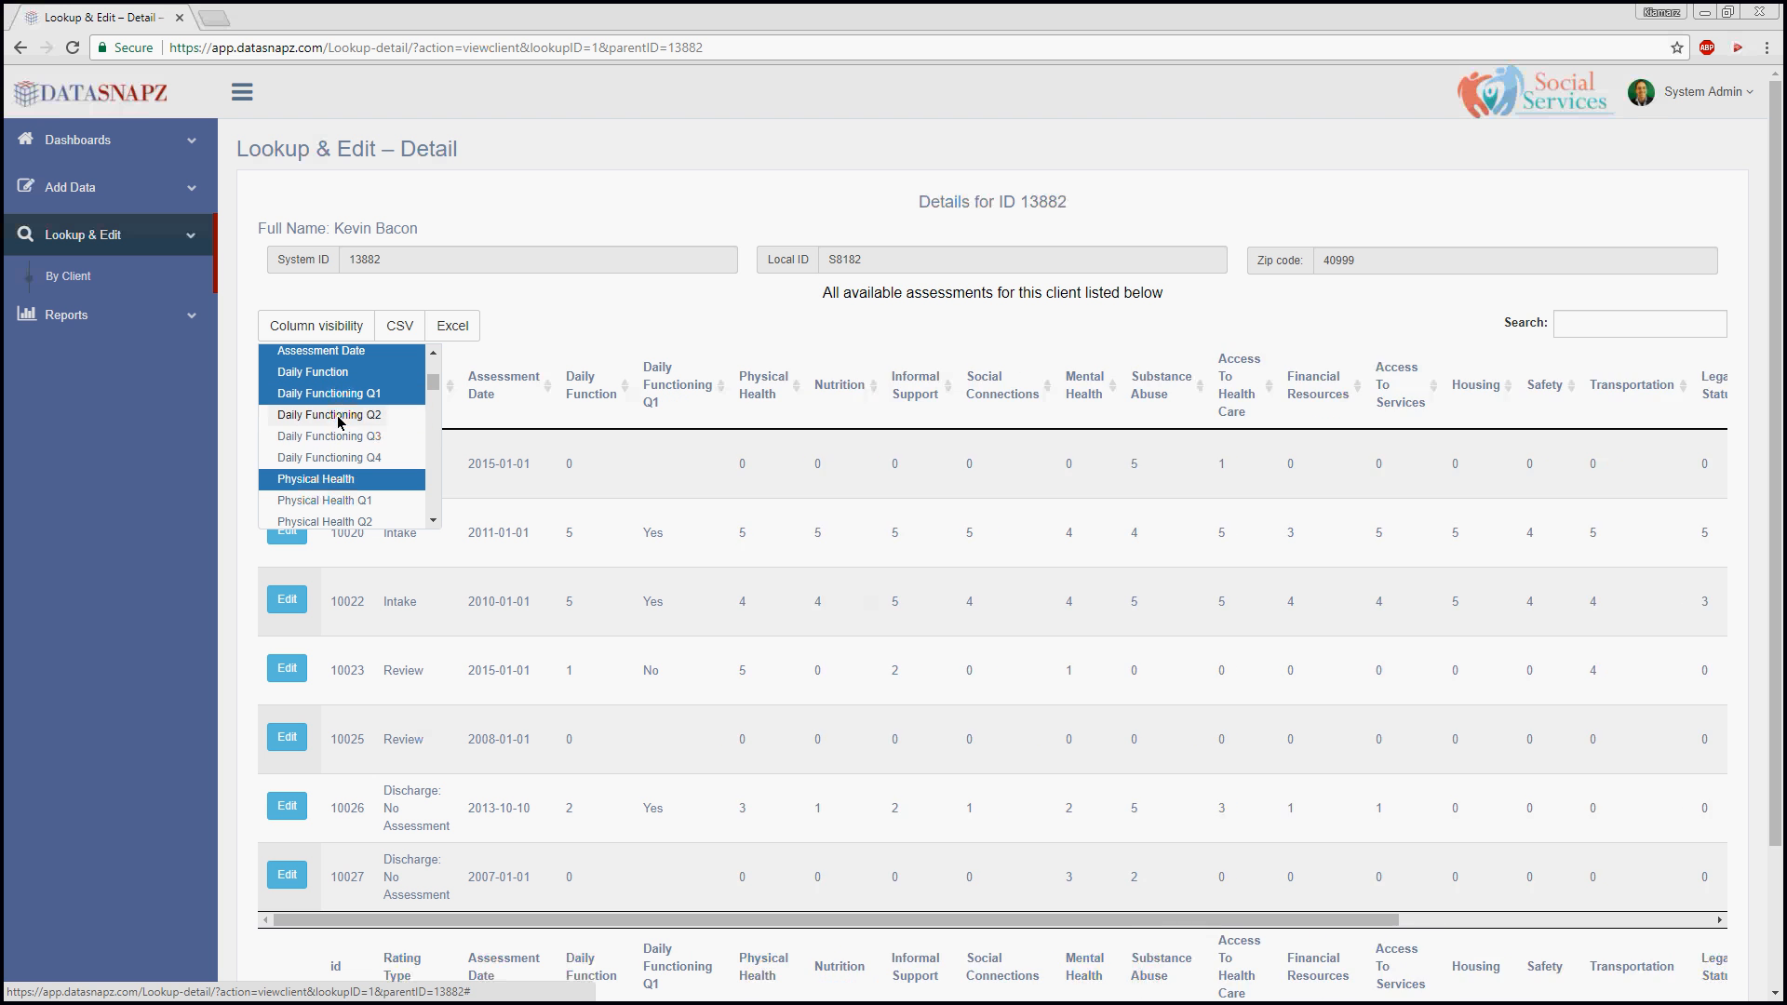
left_click(332, 416)
left_click(333, 436)
left_click(335, 463)
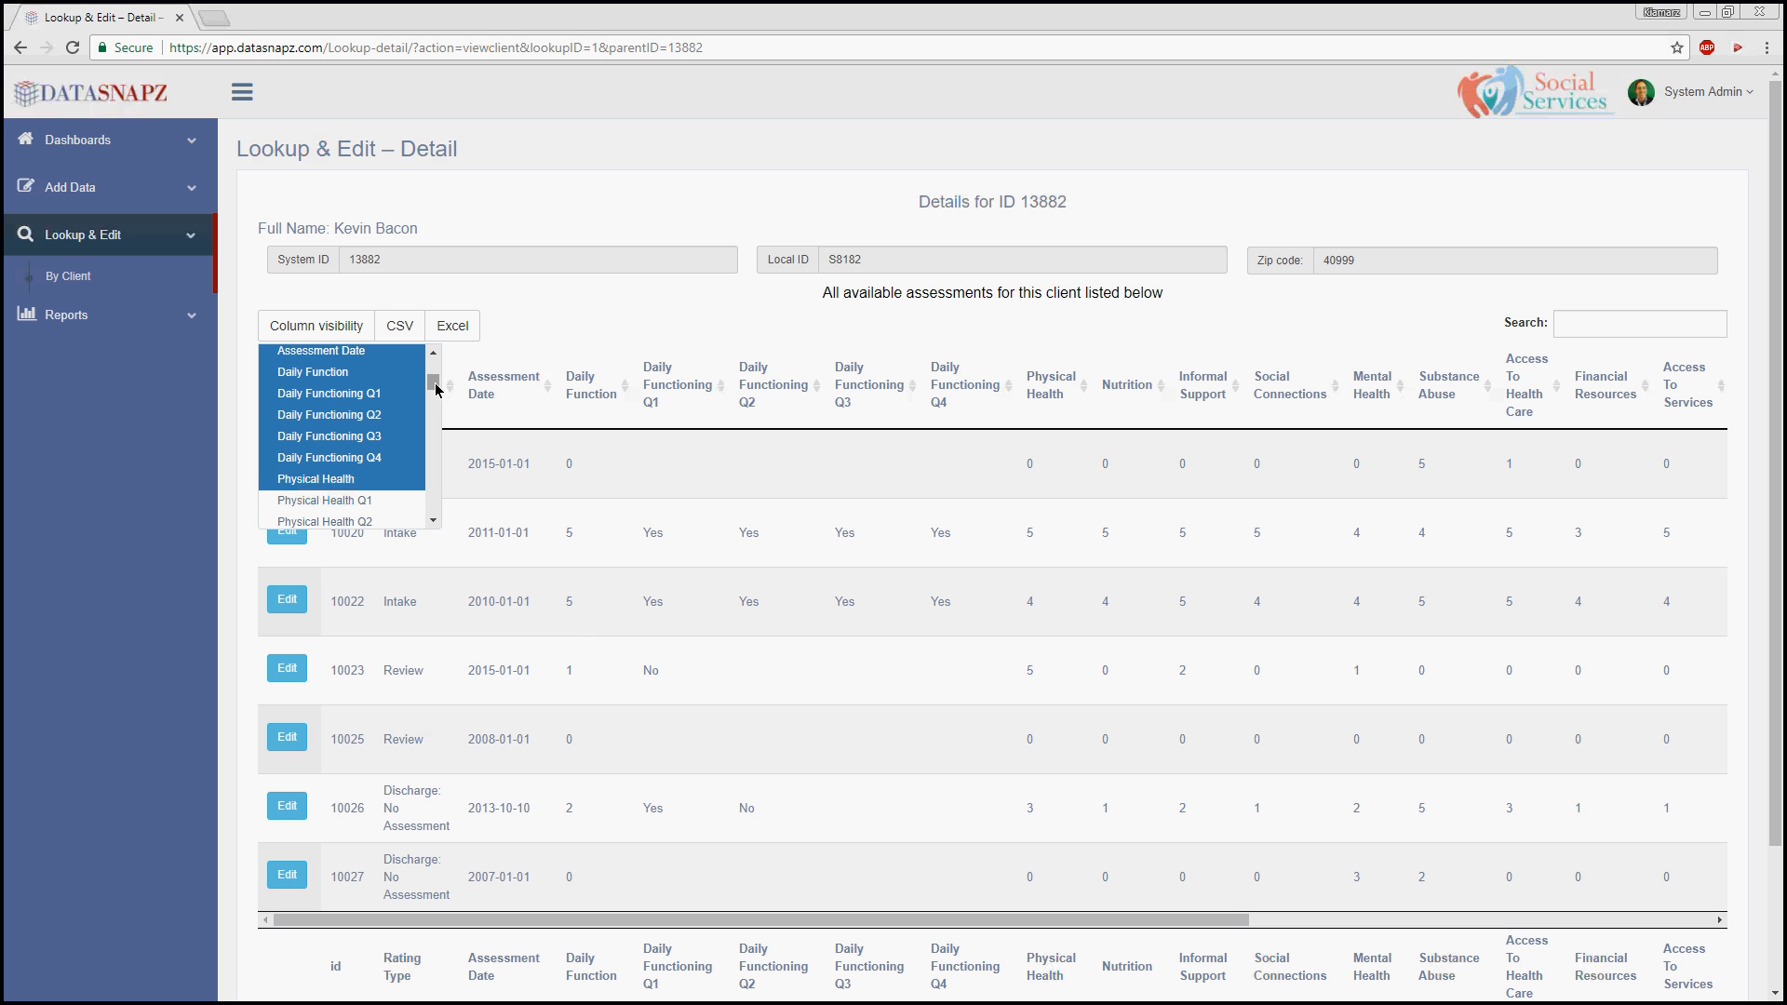
Also show the Physical Health Q1–Q5 columns and close the column list
scroll(431, 384, "down", 2)
scroll(431, 383, "up", 1)
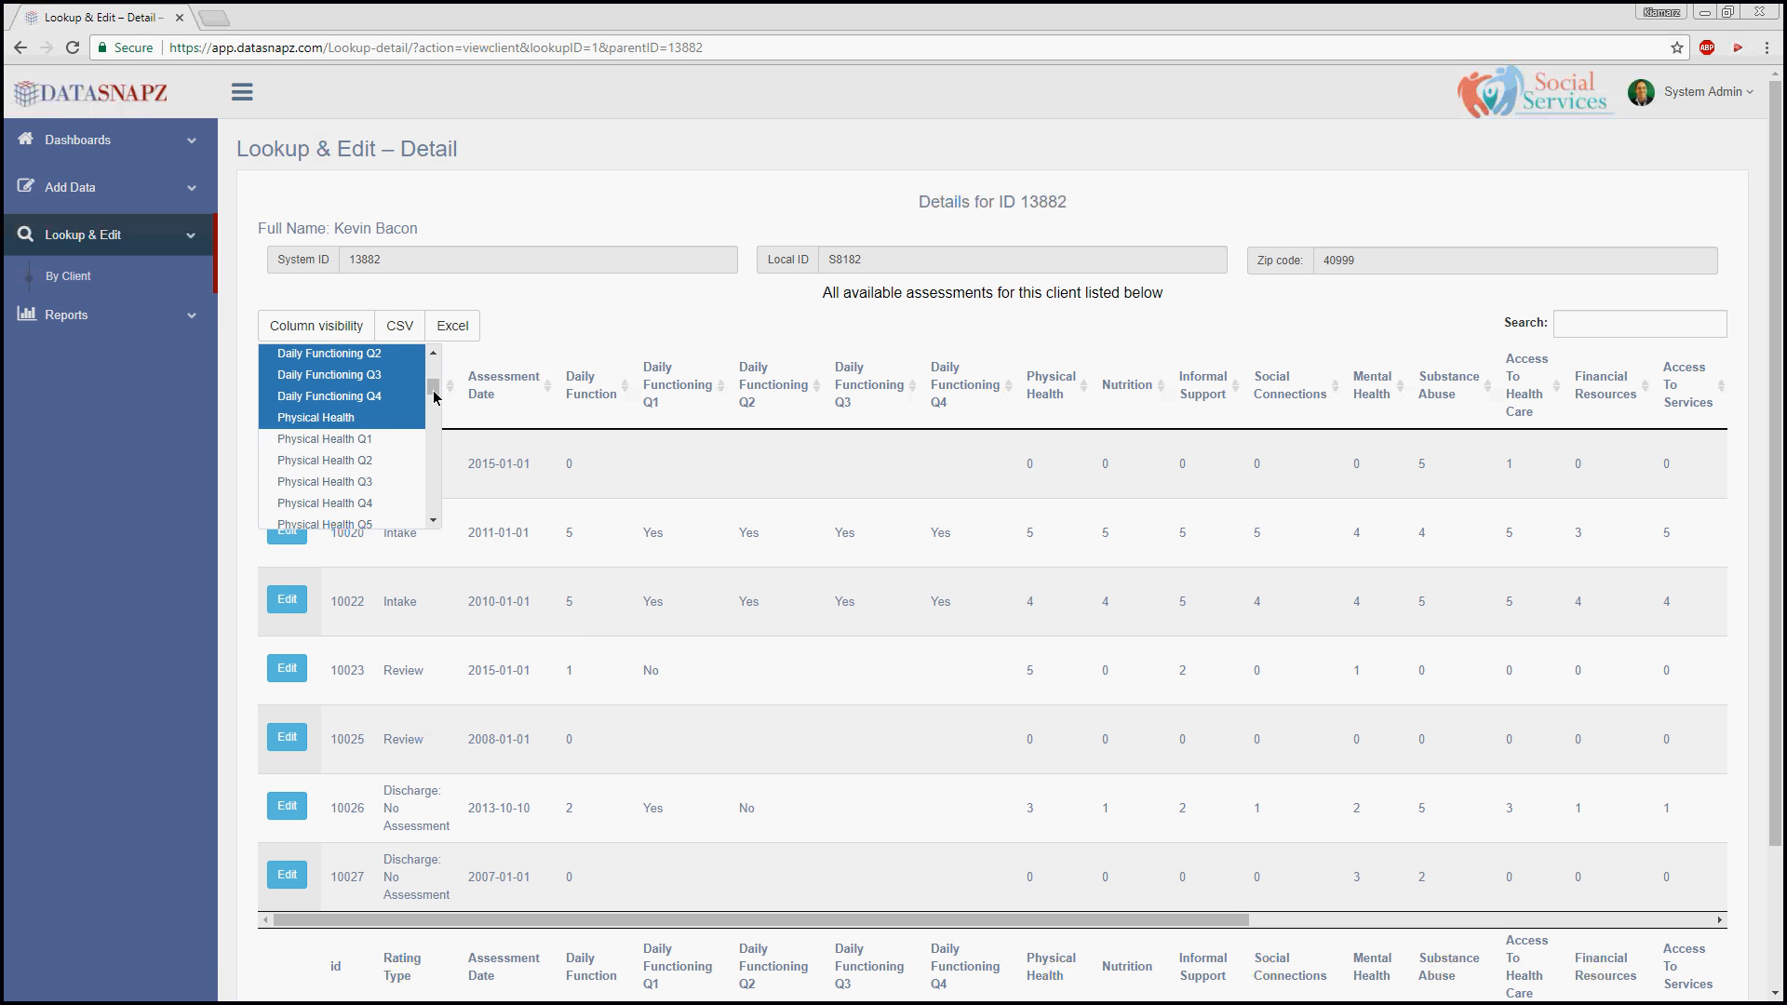
left_click(336, 438)
left_click(341, 460)
left_click(343, 482)
left_click(343, 481)
left_click(343, 481)
left_click(344, 502)
left_click(348, 523)
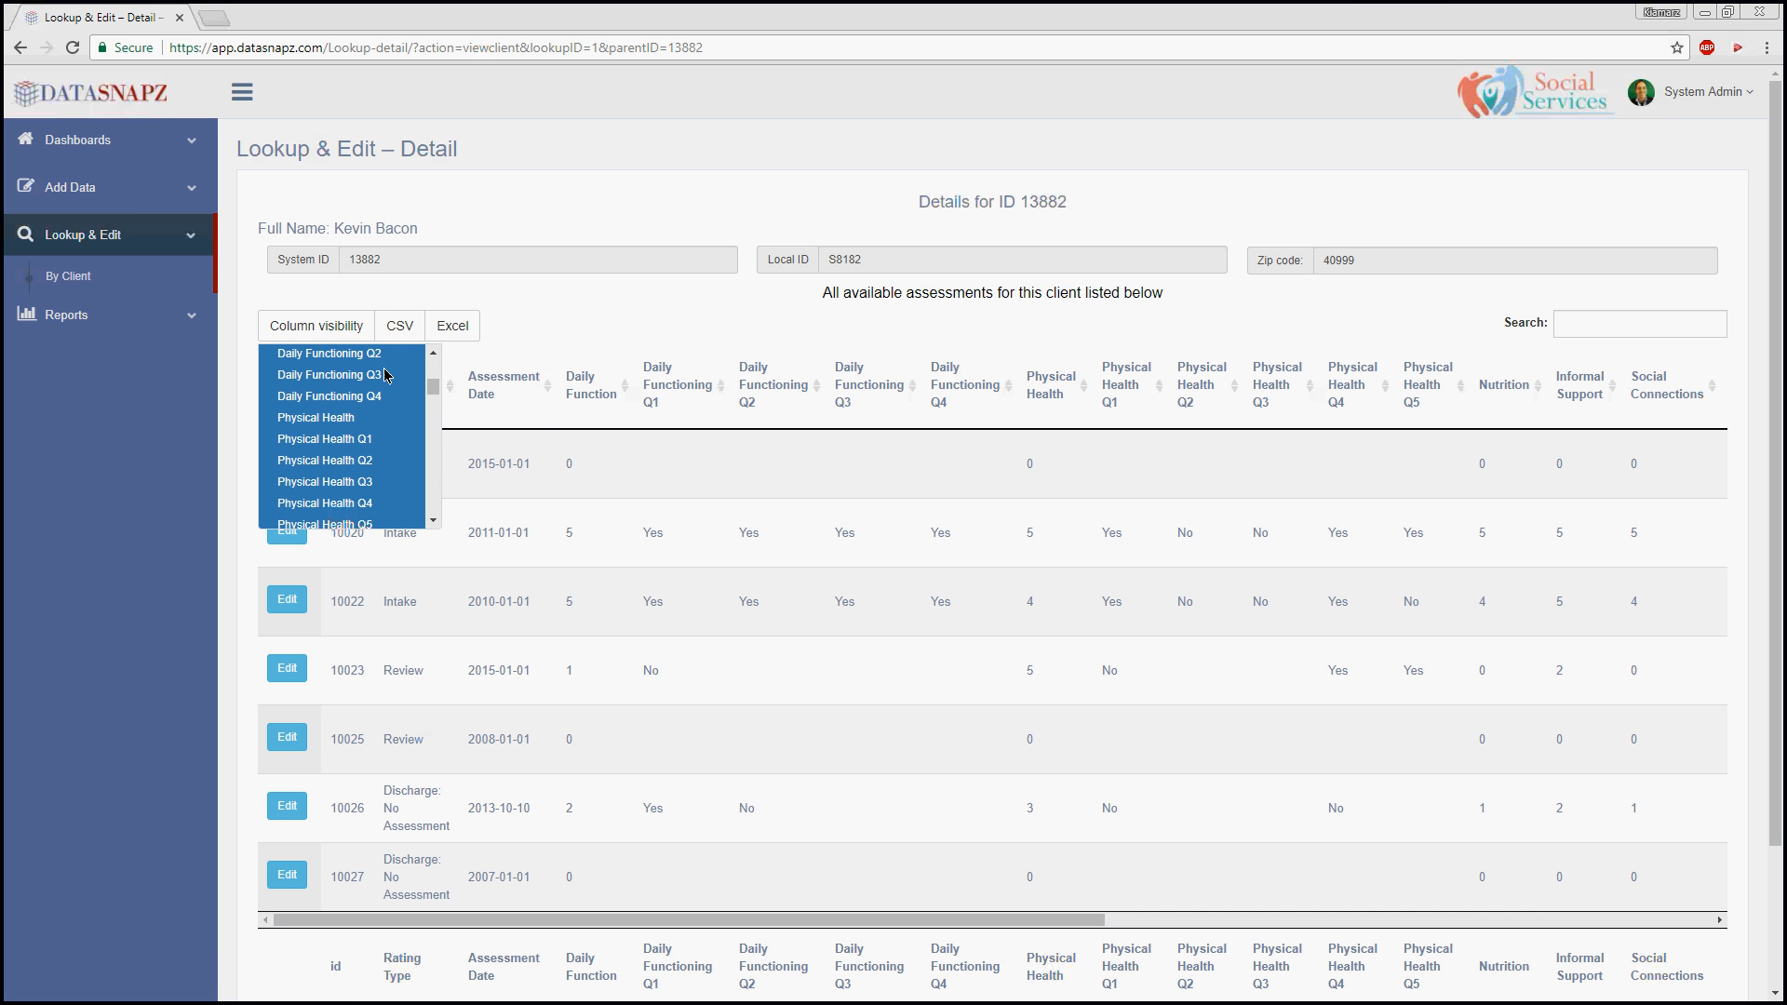
left_click(491, 331)
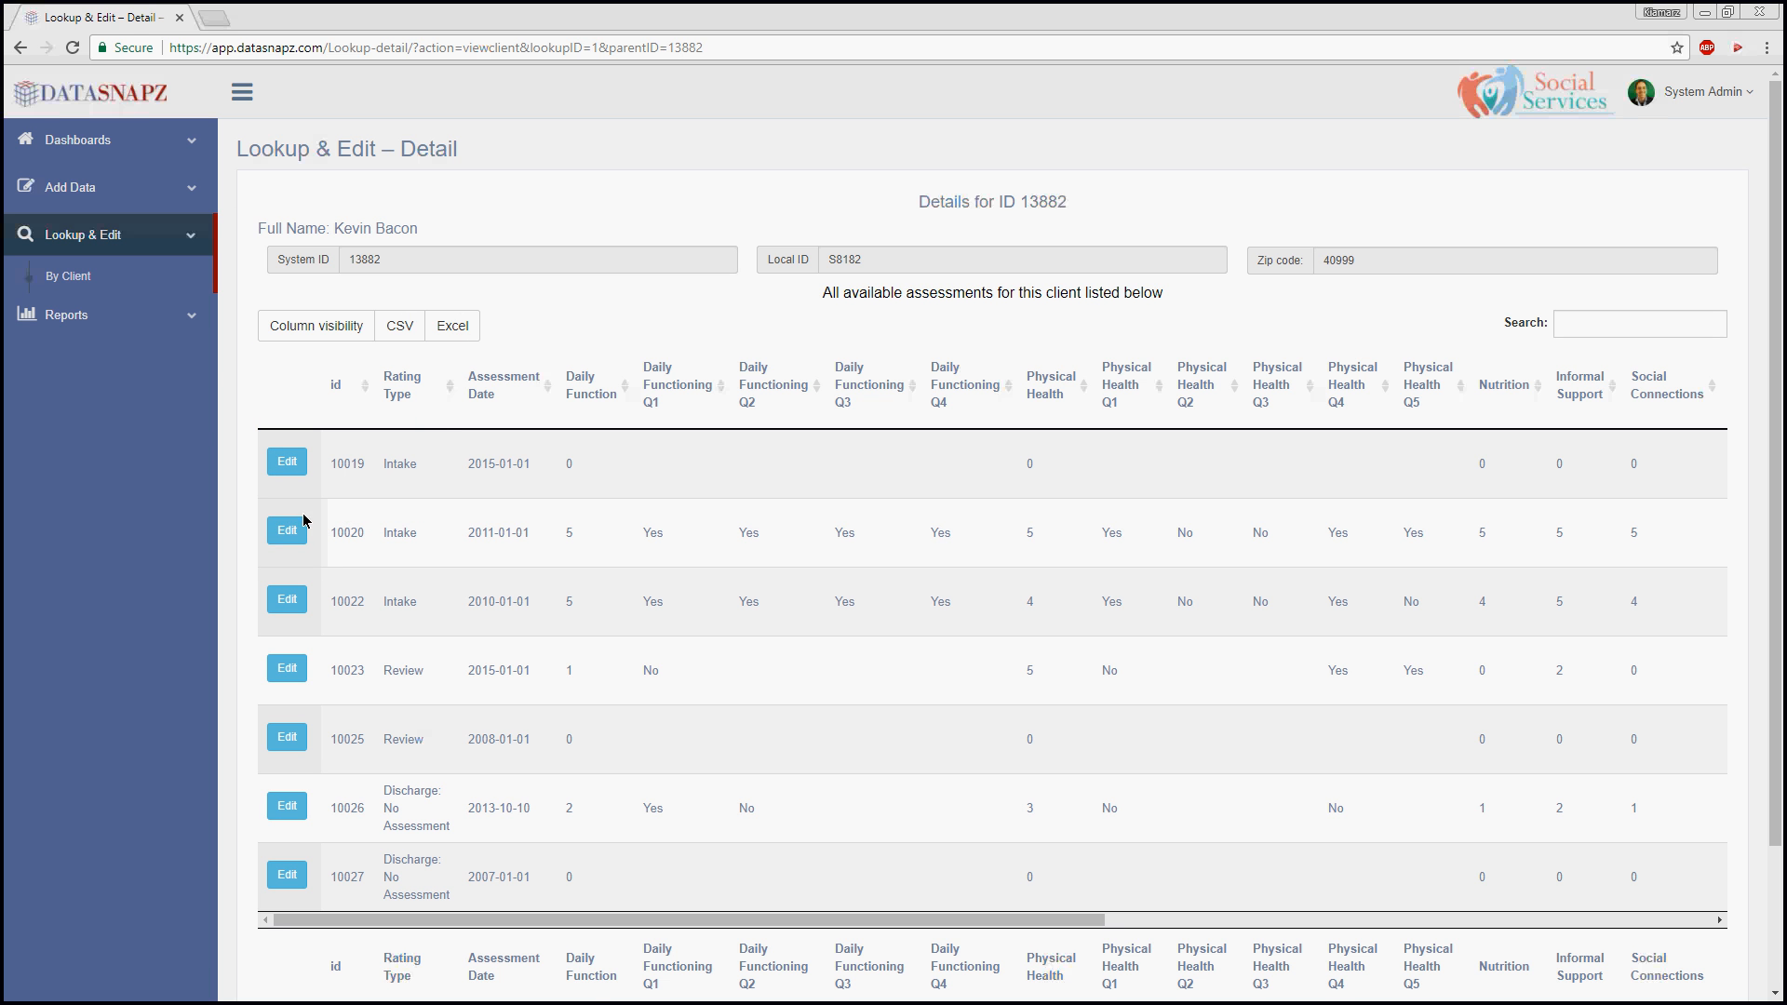
Open assessment 10020 for editing and expand its Physical Health section
left_click(284, 539)
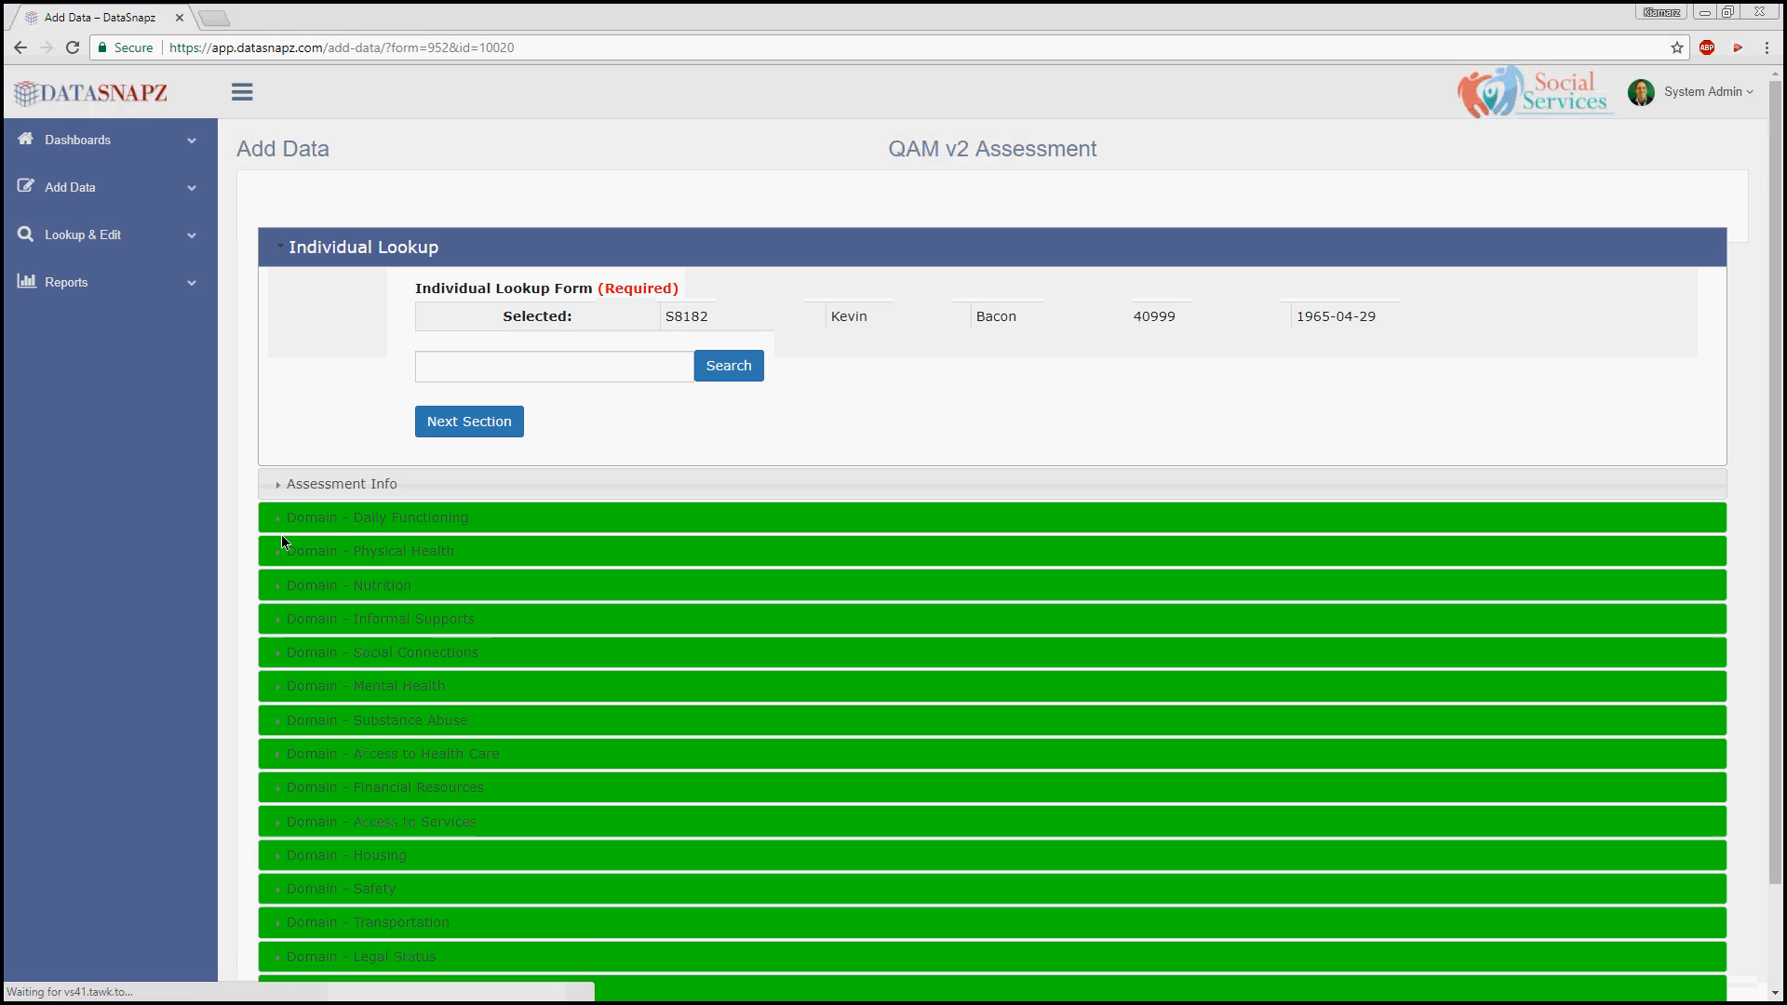
scroll(428, 551, "down", 1)
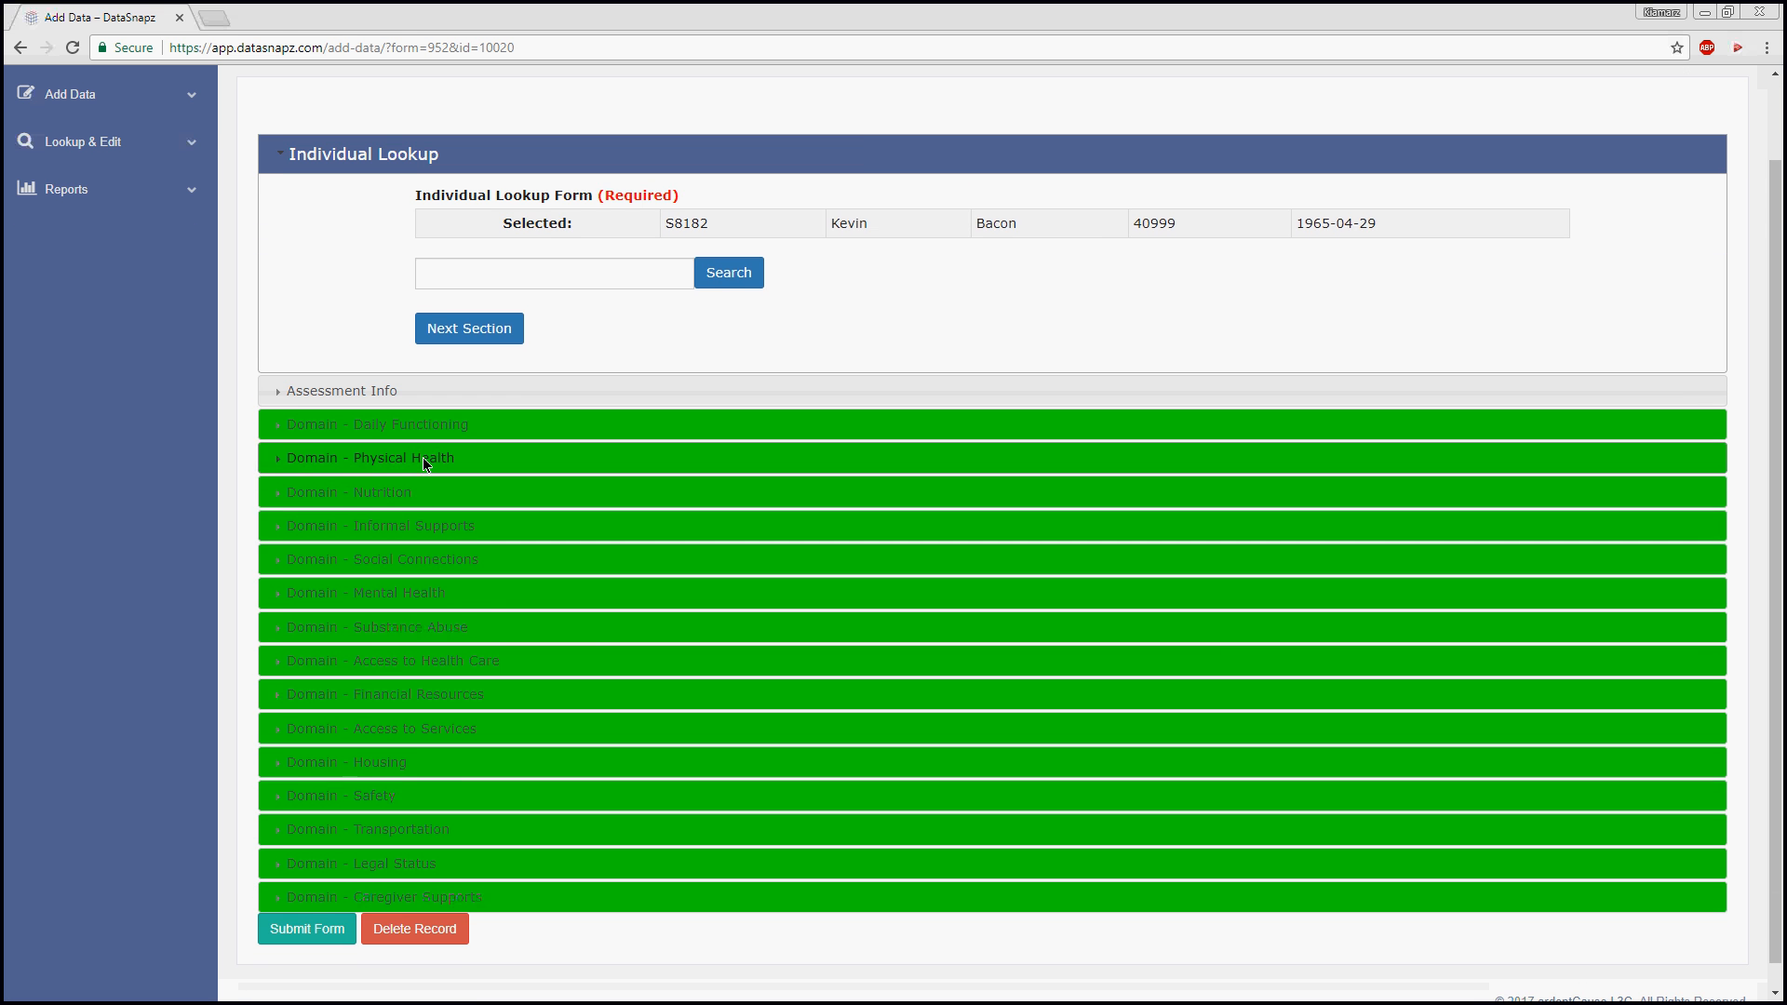
left_click(423, 460)
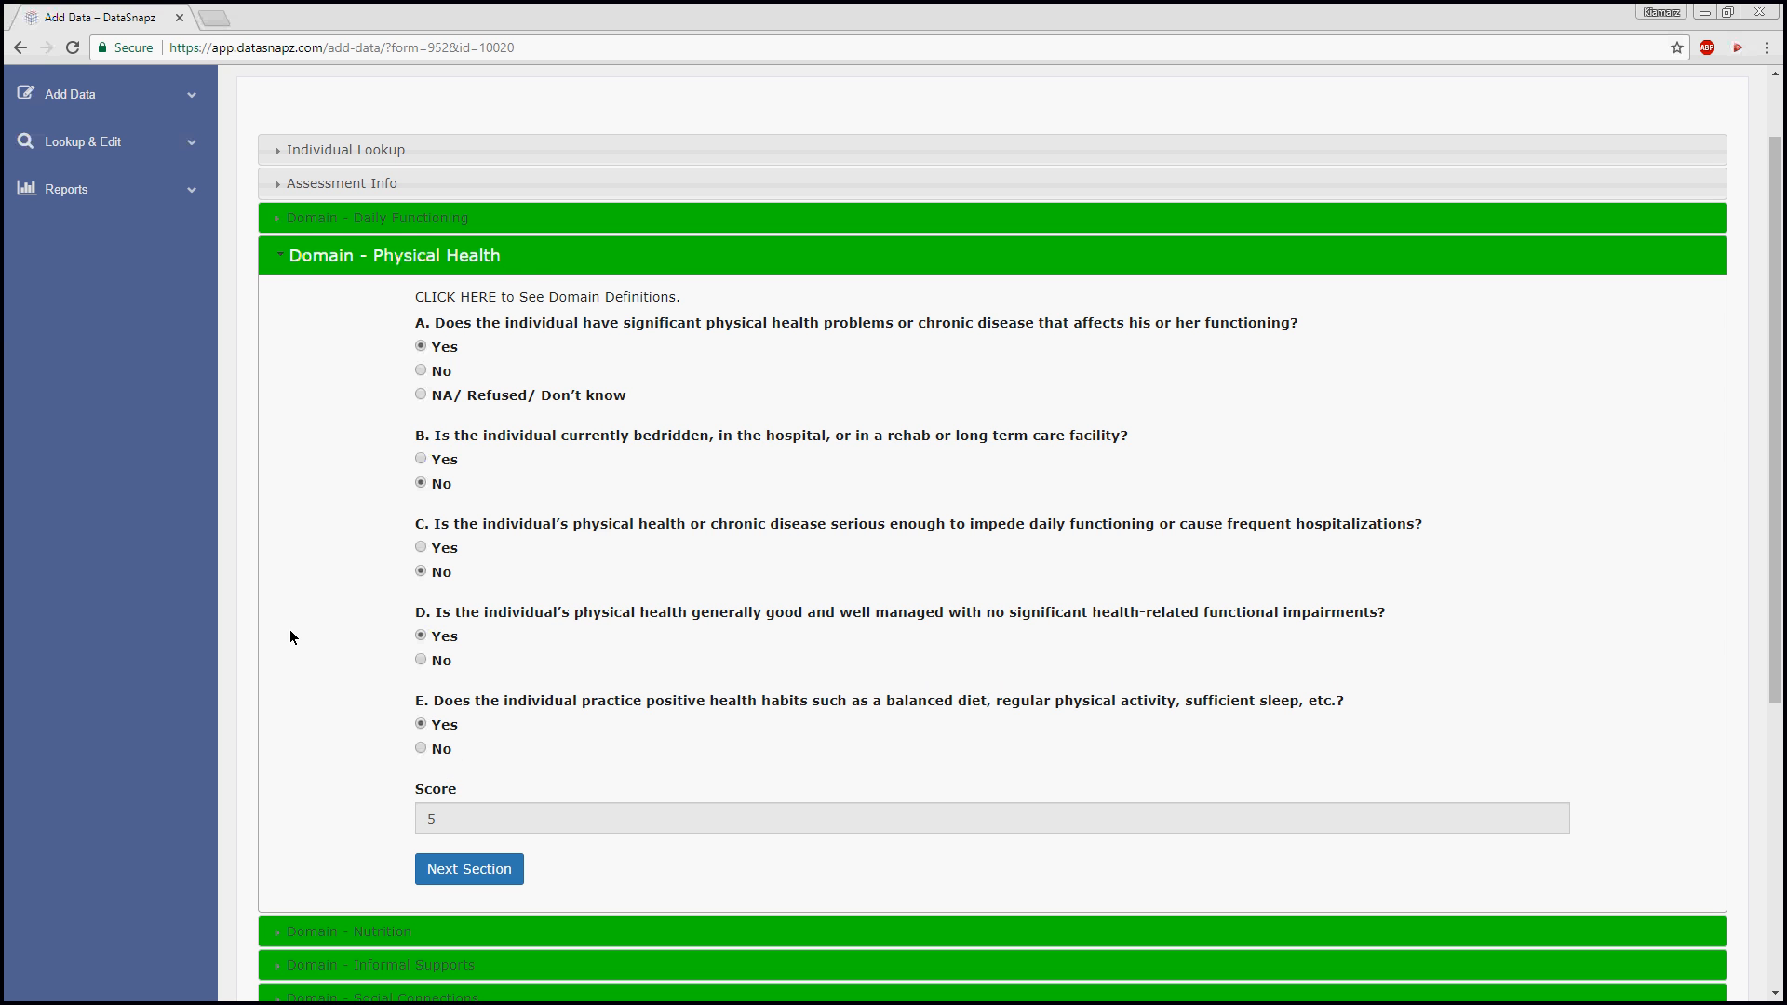
Submit the QAM v2 form with Physical Health answers scoring 5
scroll(291, 631, "up", 1)
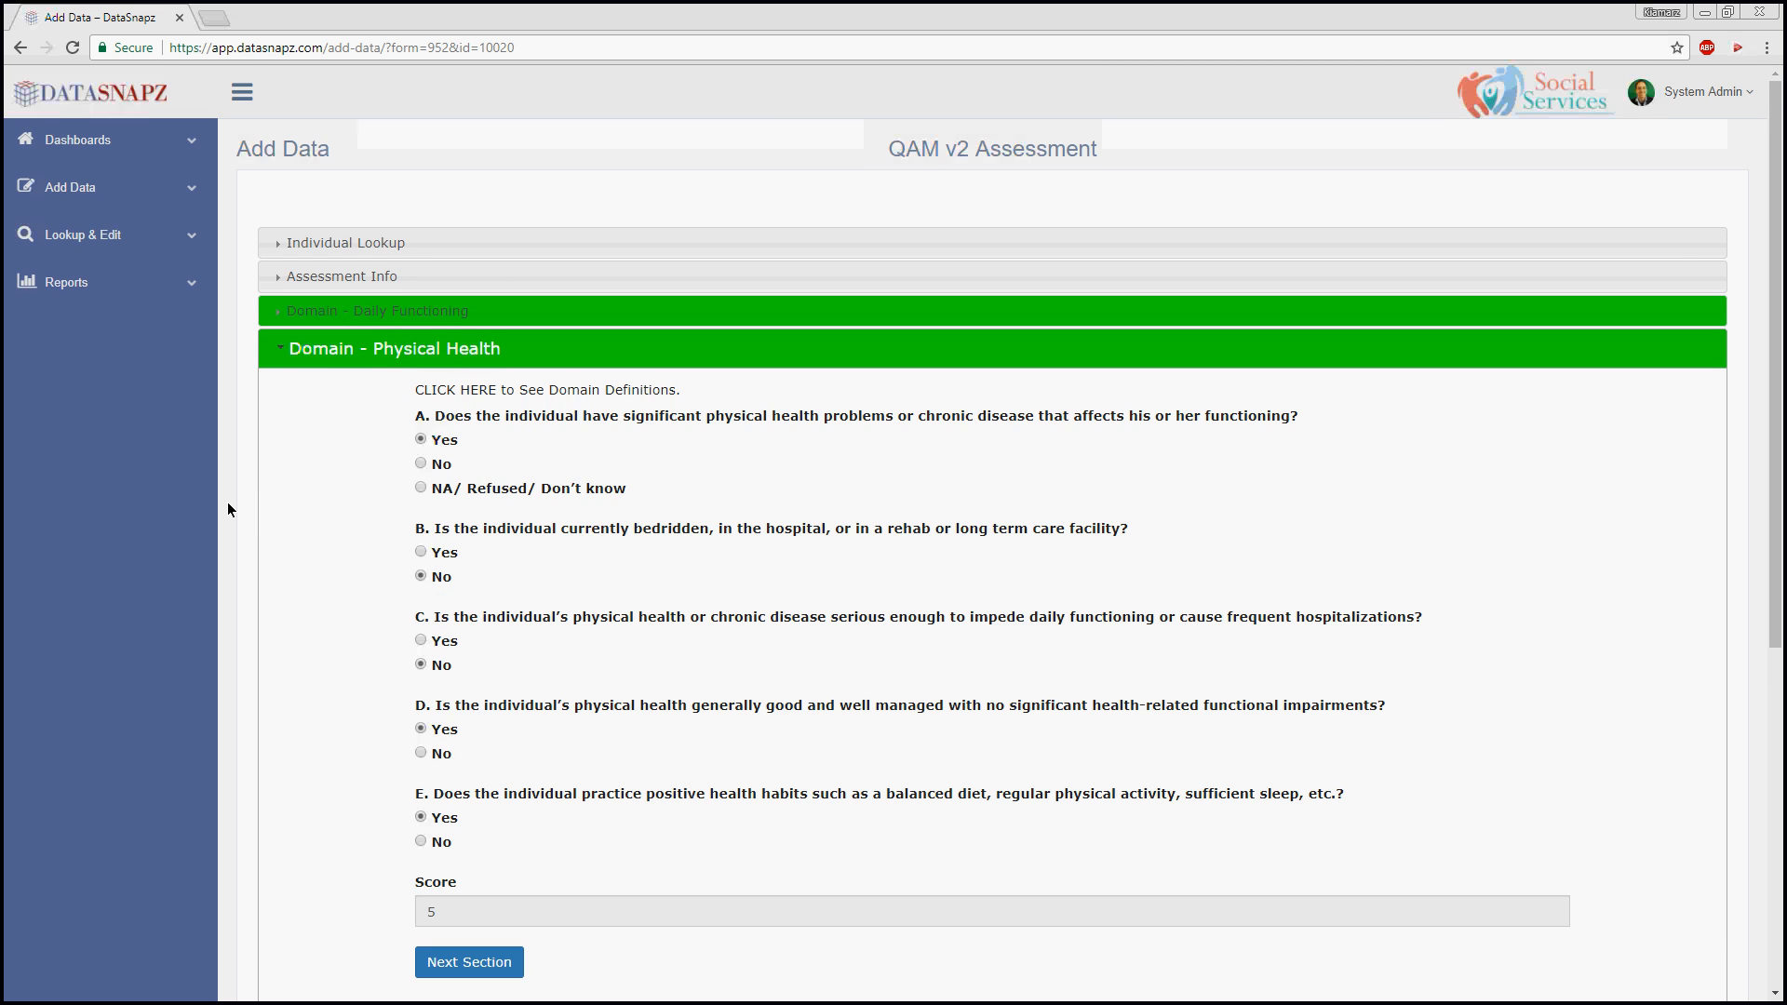
scroll(227, 509, "down", 2)
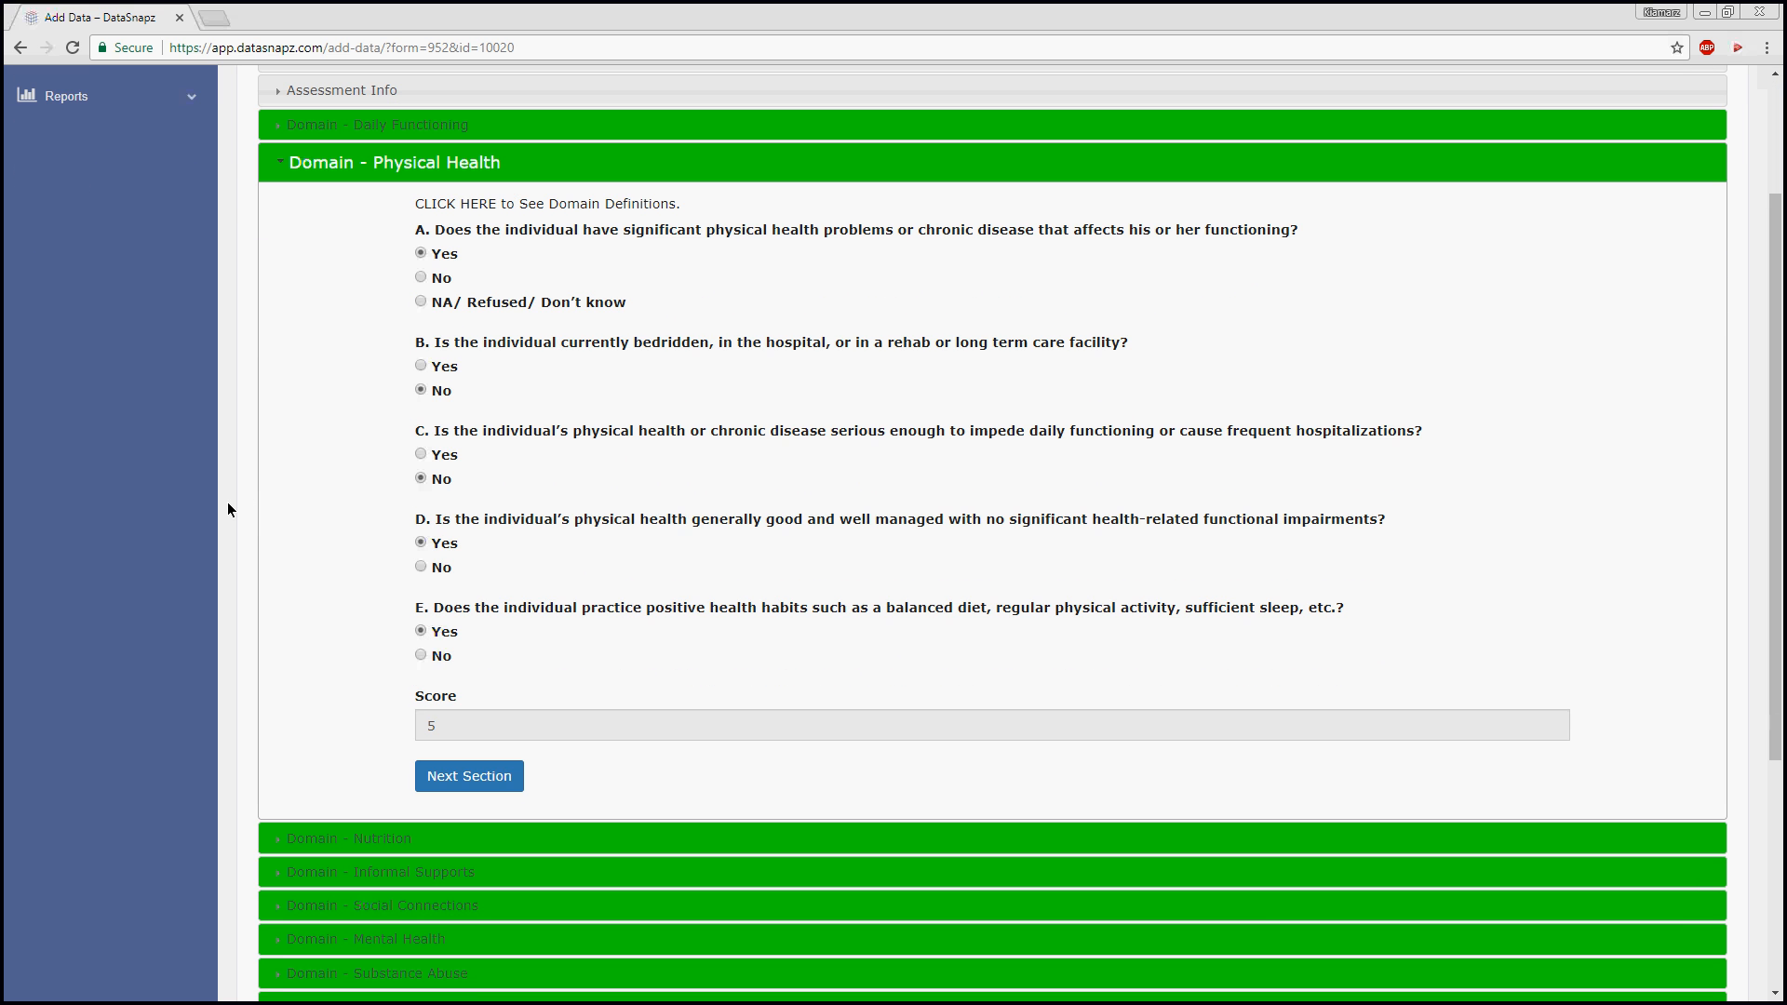
scroll(228, 509, "up", 1)
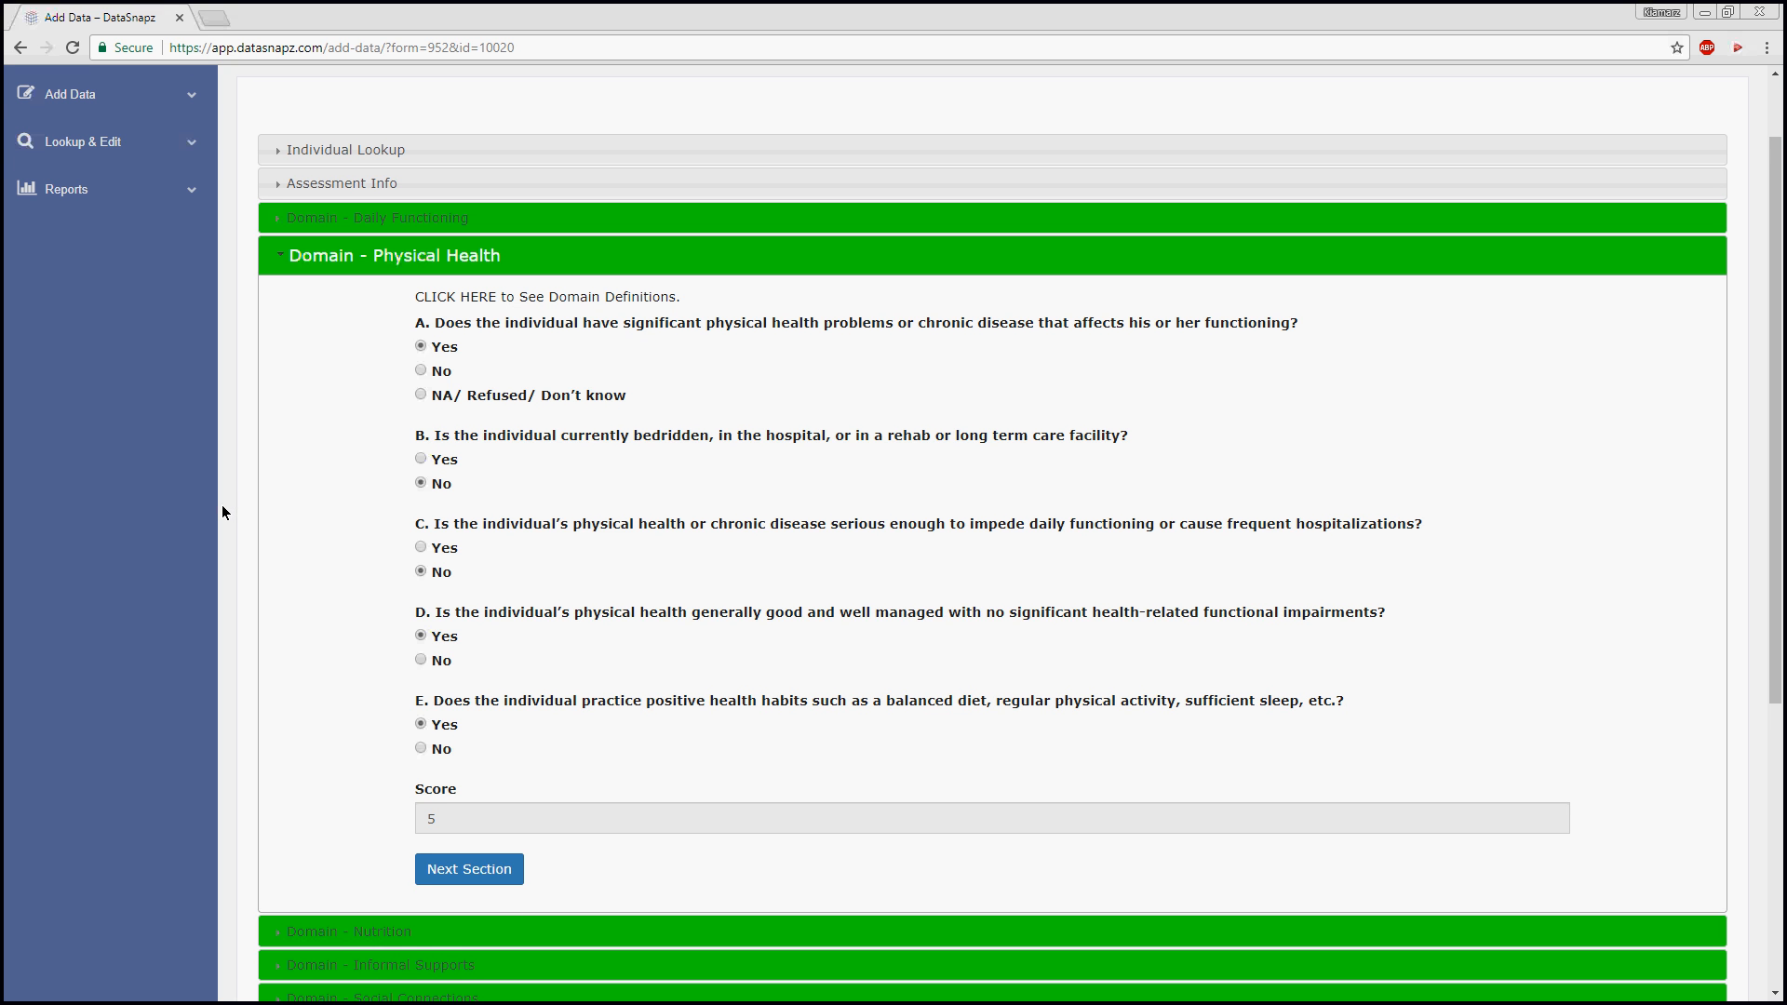
scroll(223, 506, "up", 1)
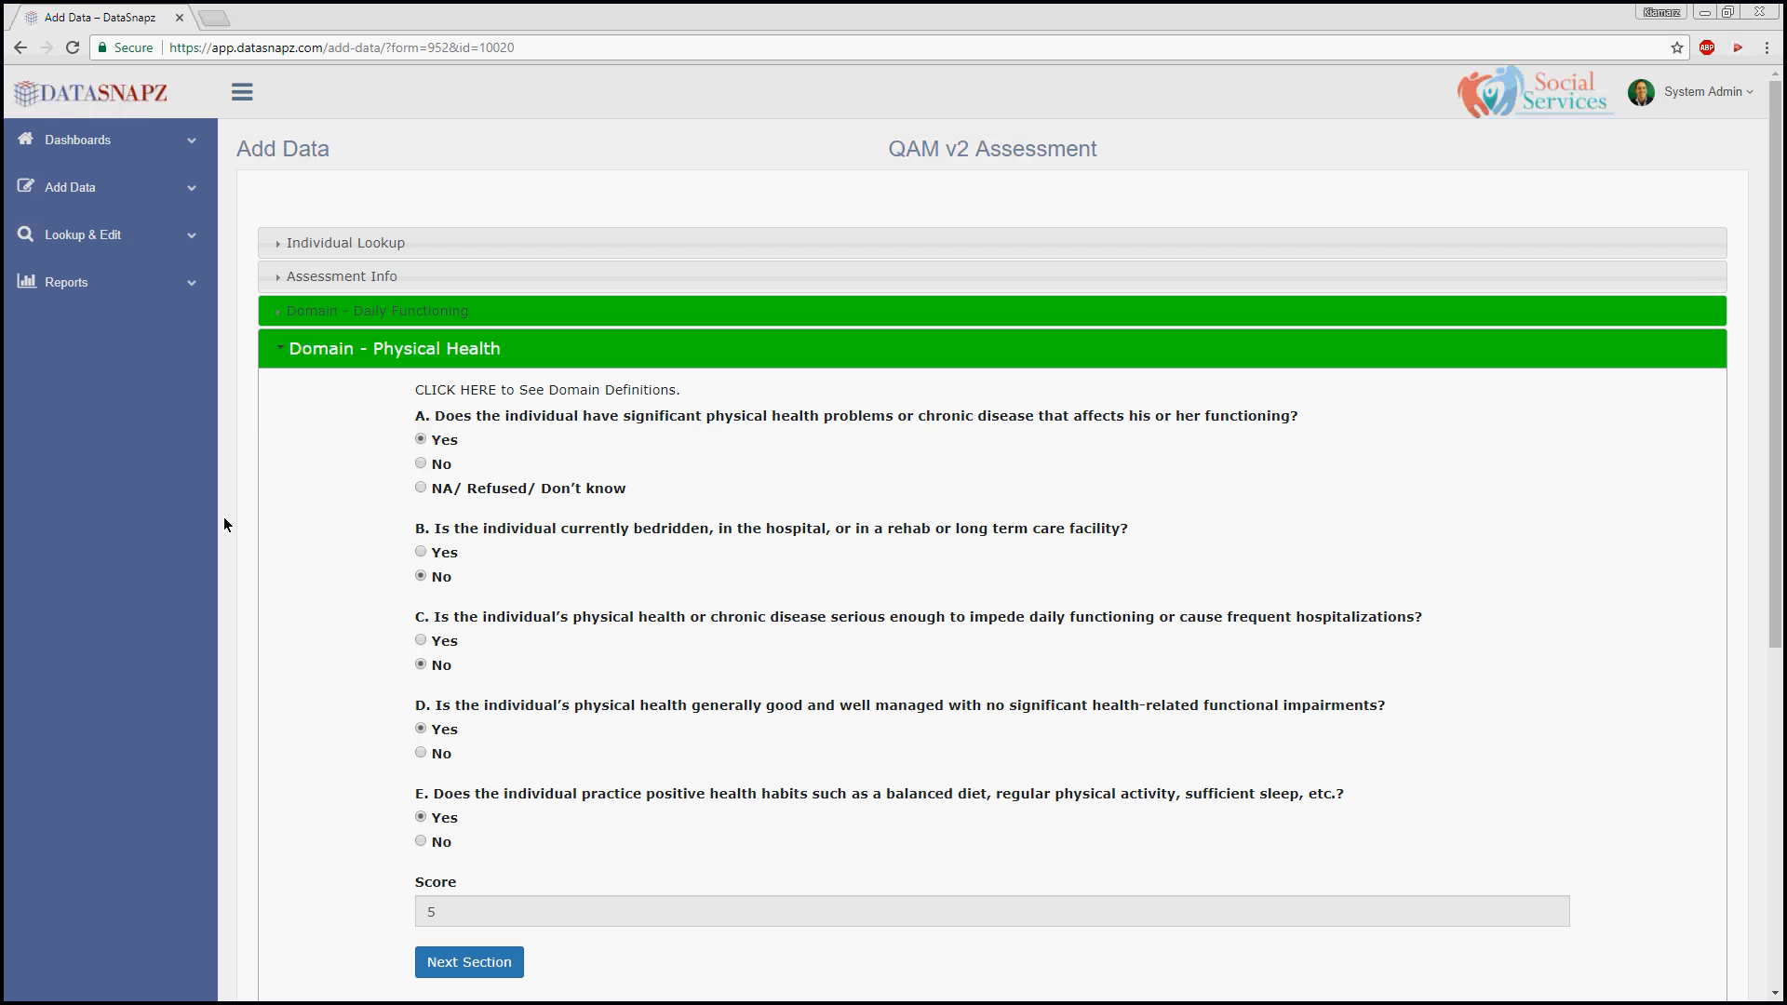
scroll(221, 518, "down", 5)
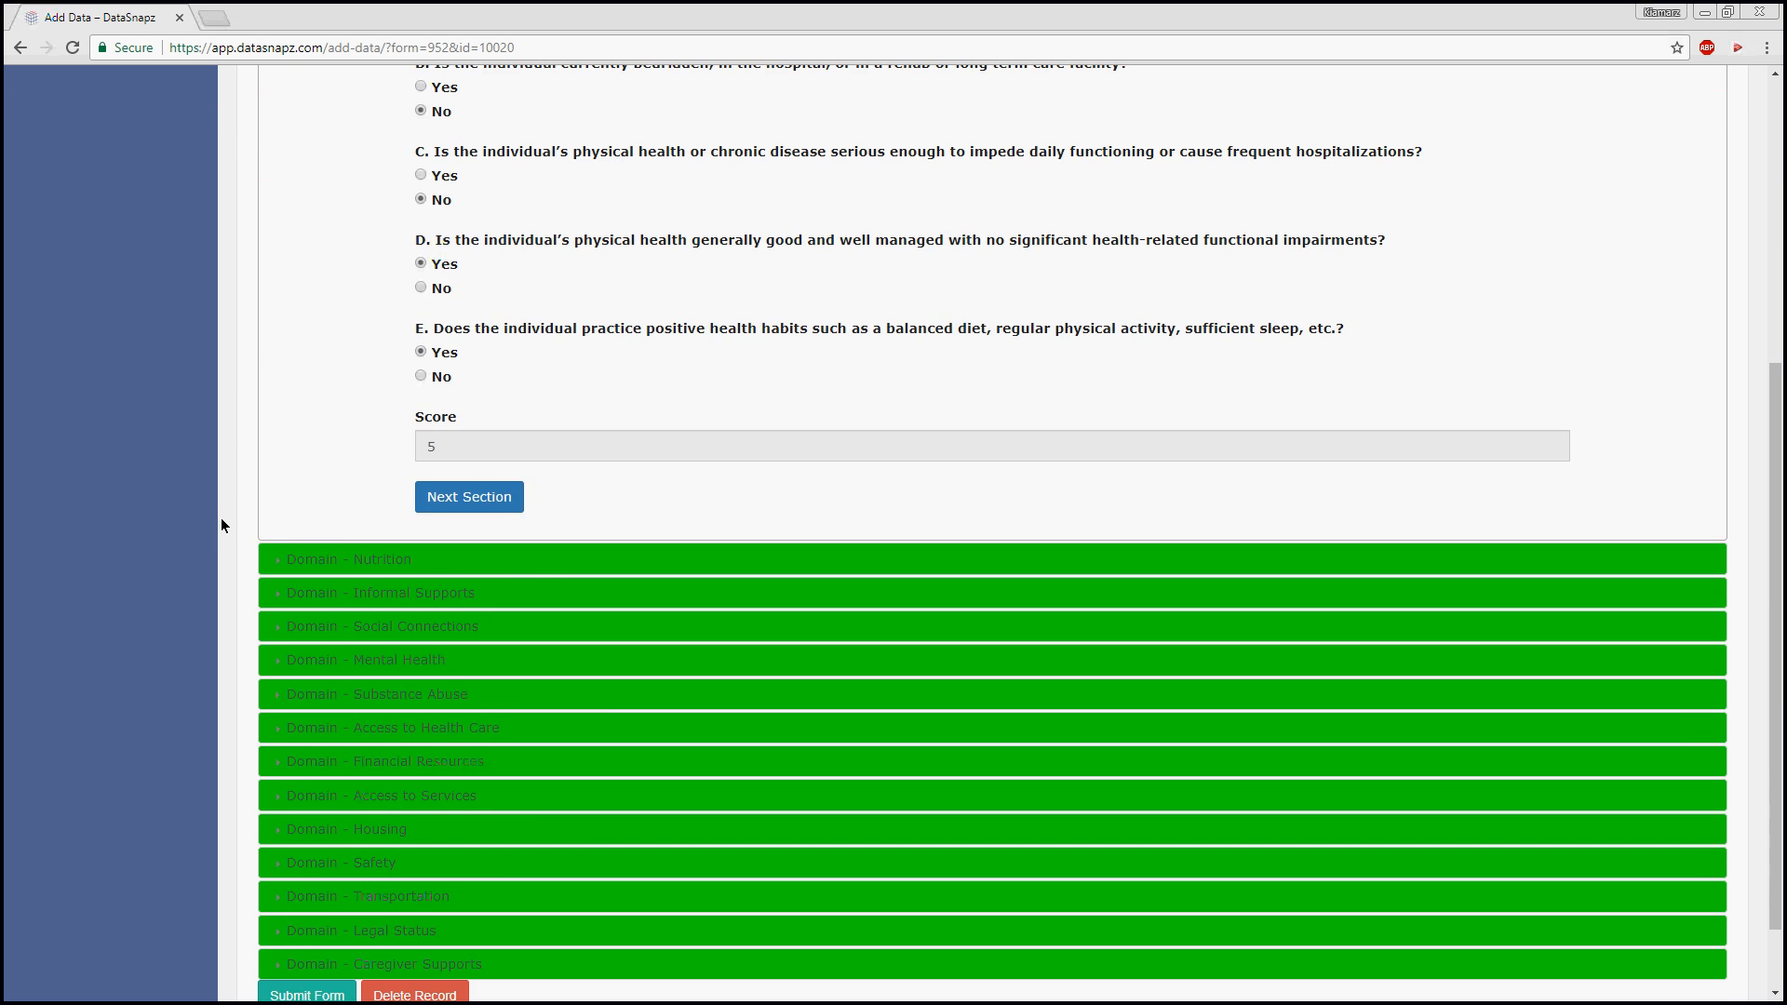
scroll(221, 524, "down", 1)
scroll(220, 516, "up", 5)
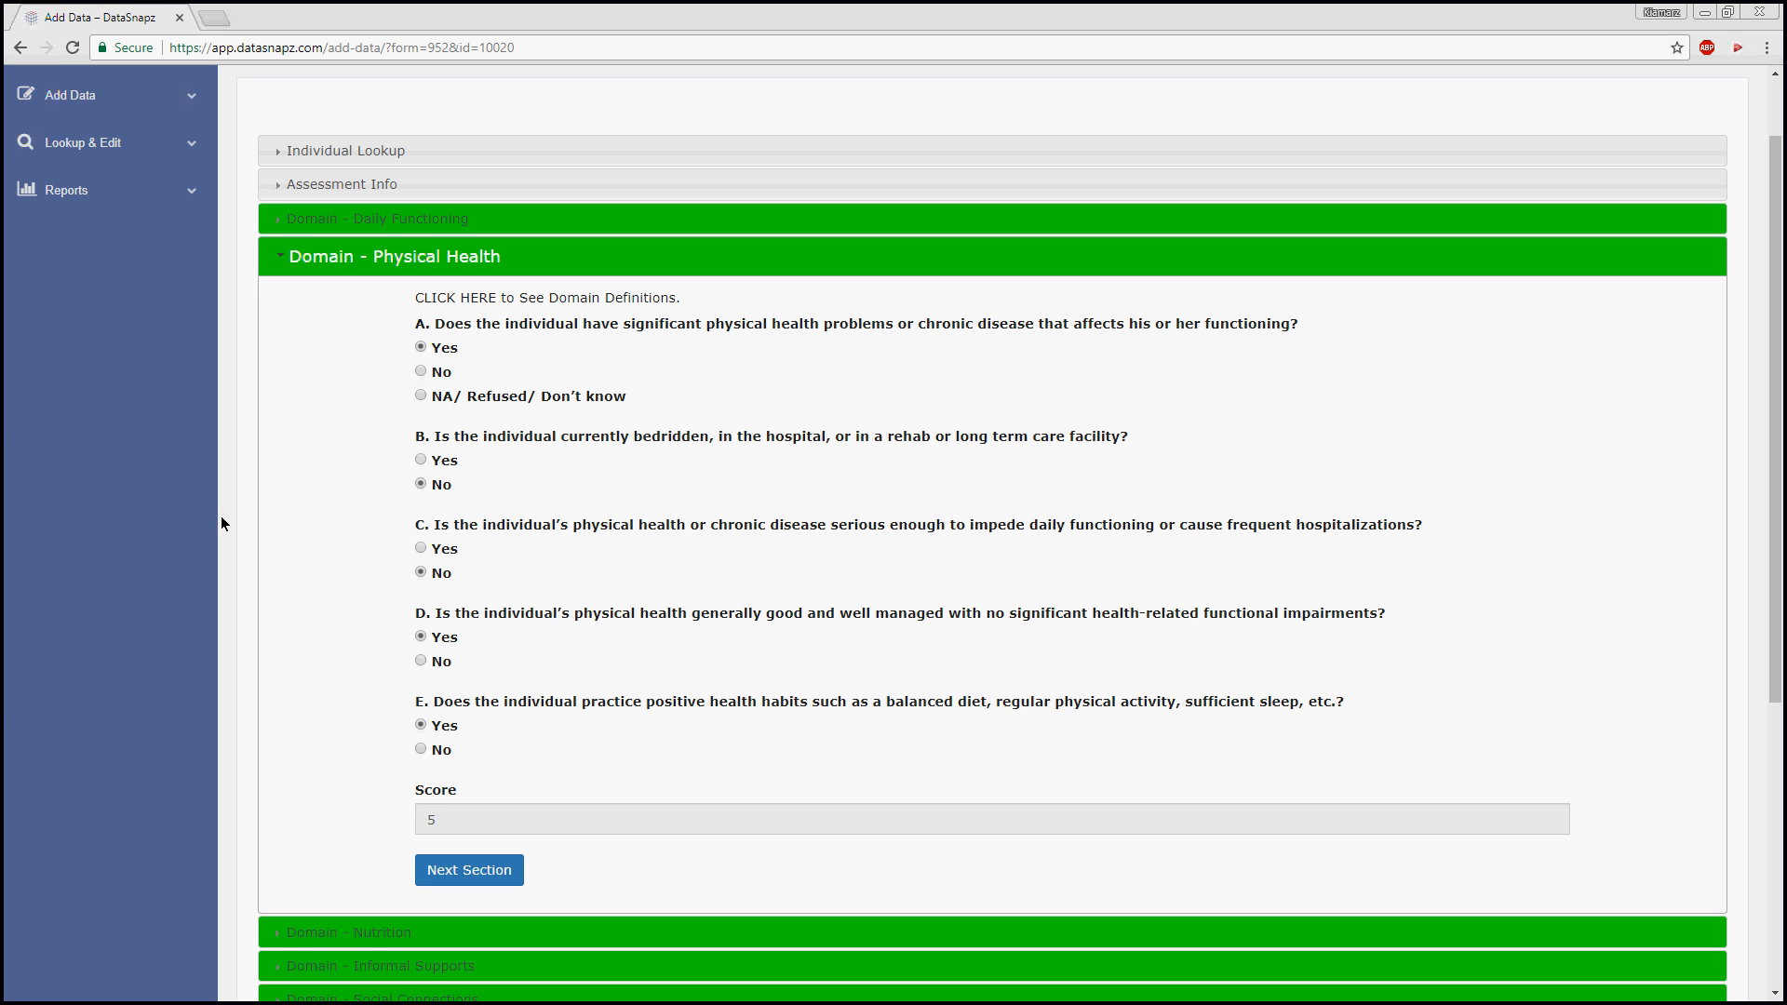
scroll(192, 525, "down", 5)
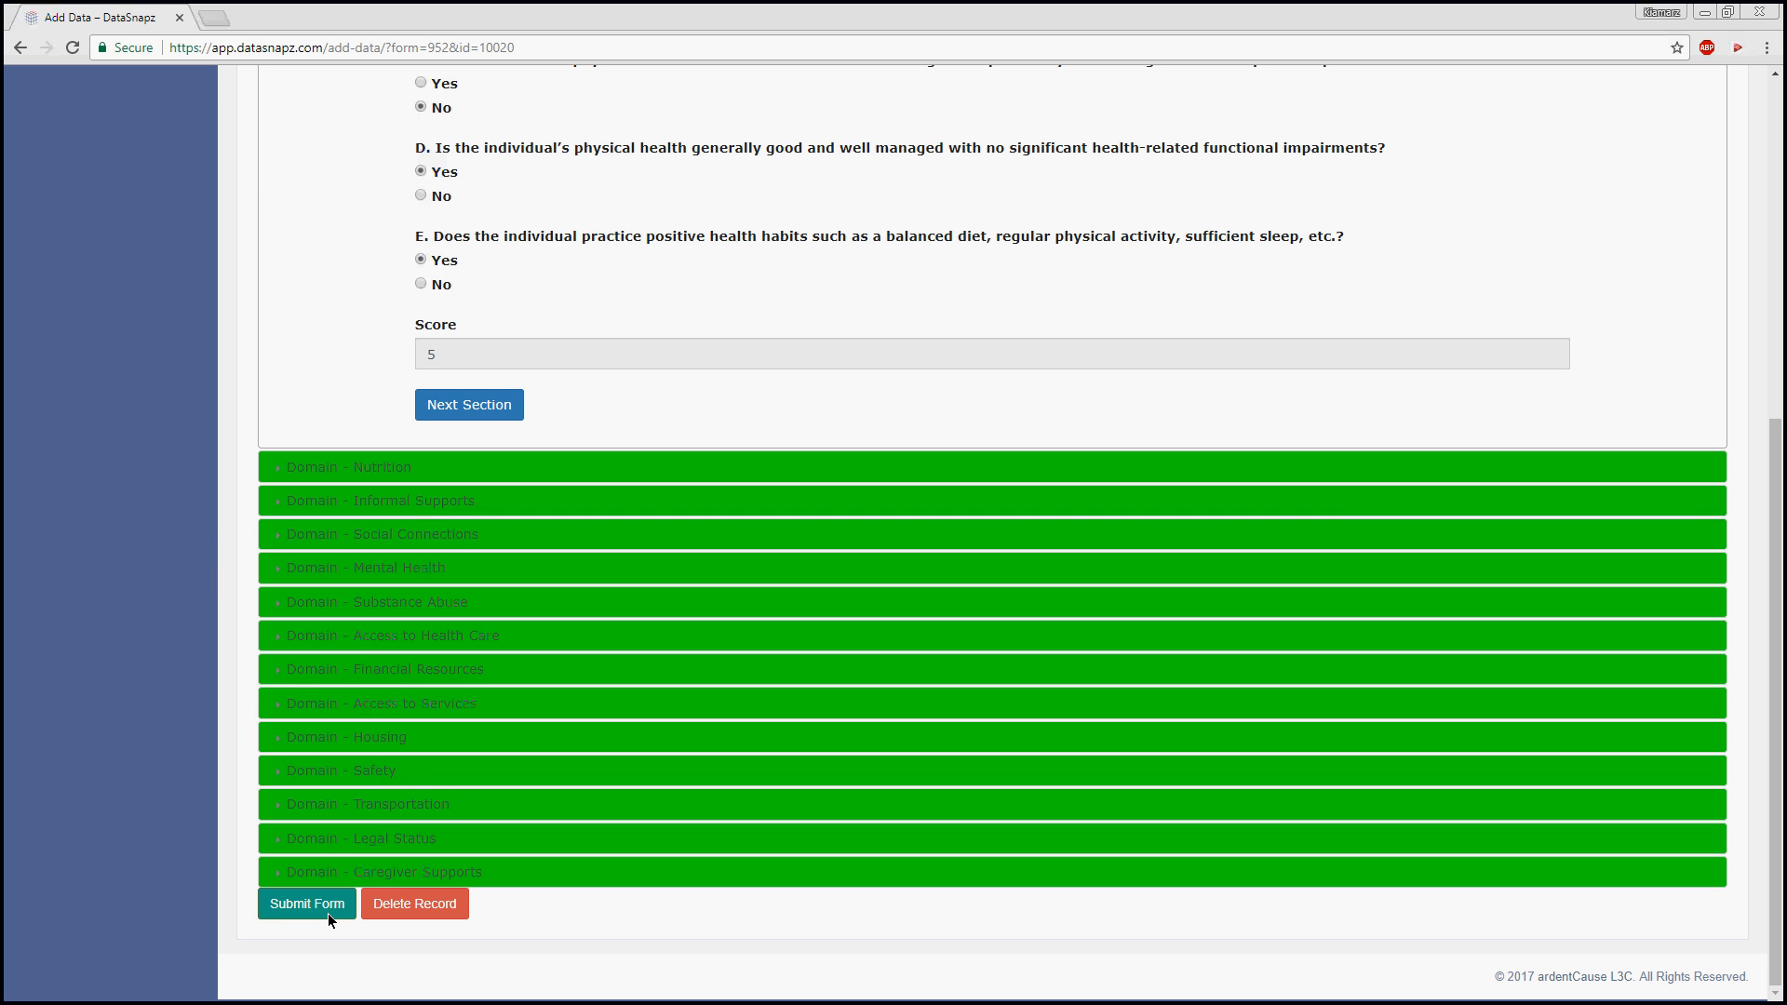
scroll(233, 772, "up", 3)
scroll(220, 732, "down", 3)
left_click(284, 897)
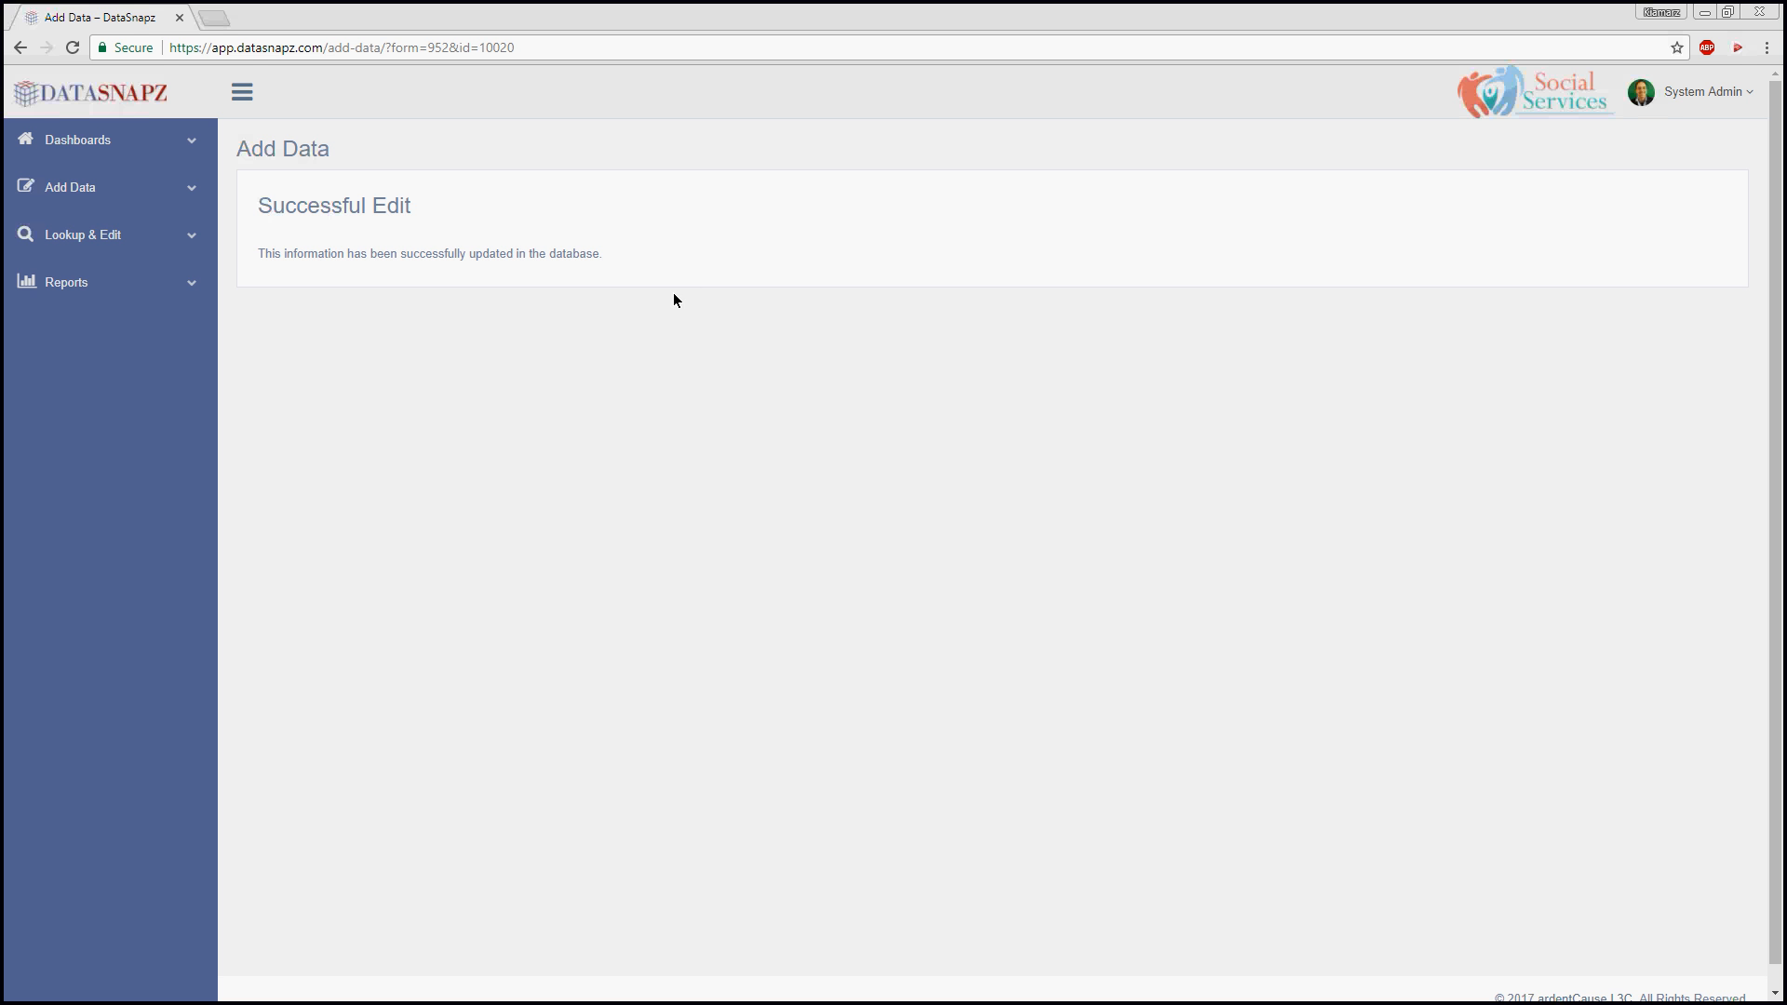
Check the Successful Edit confirmation and return to the Lookup & Edit menu
scroll(674, 294, "down", 1)
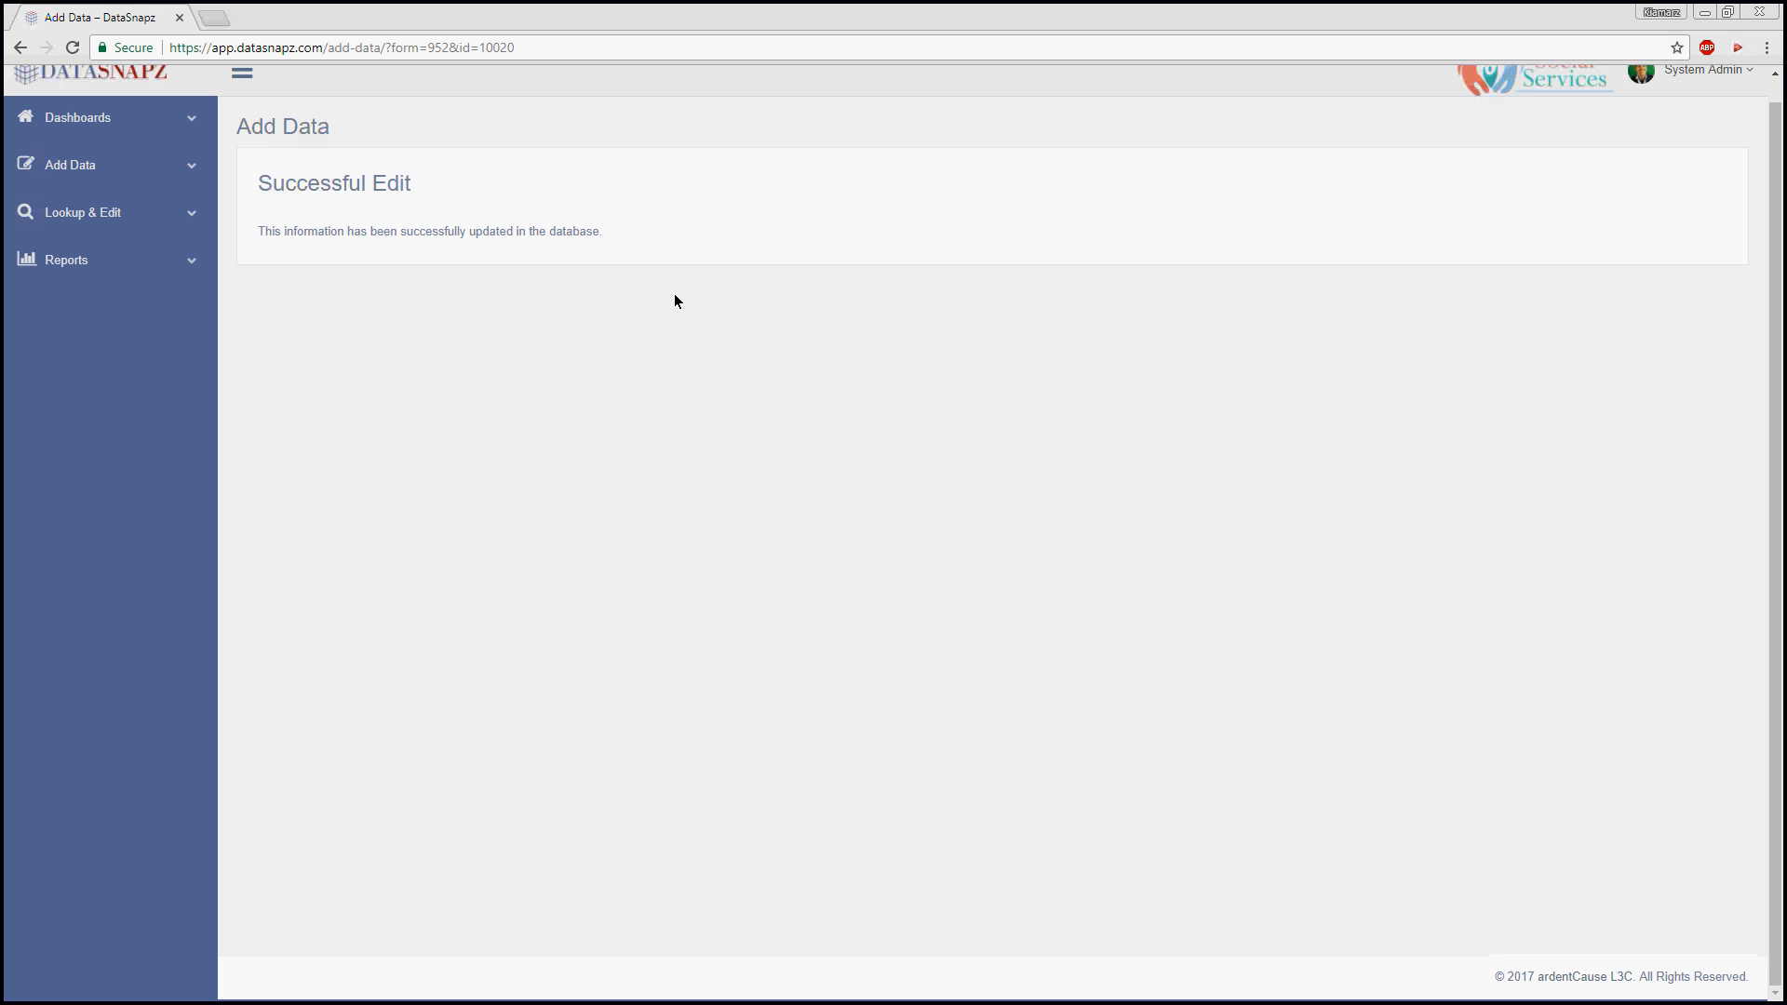
scroll(677, 292, "up", 1)
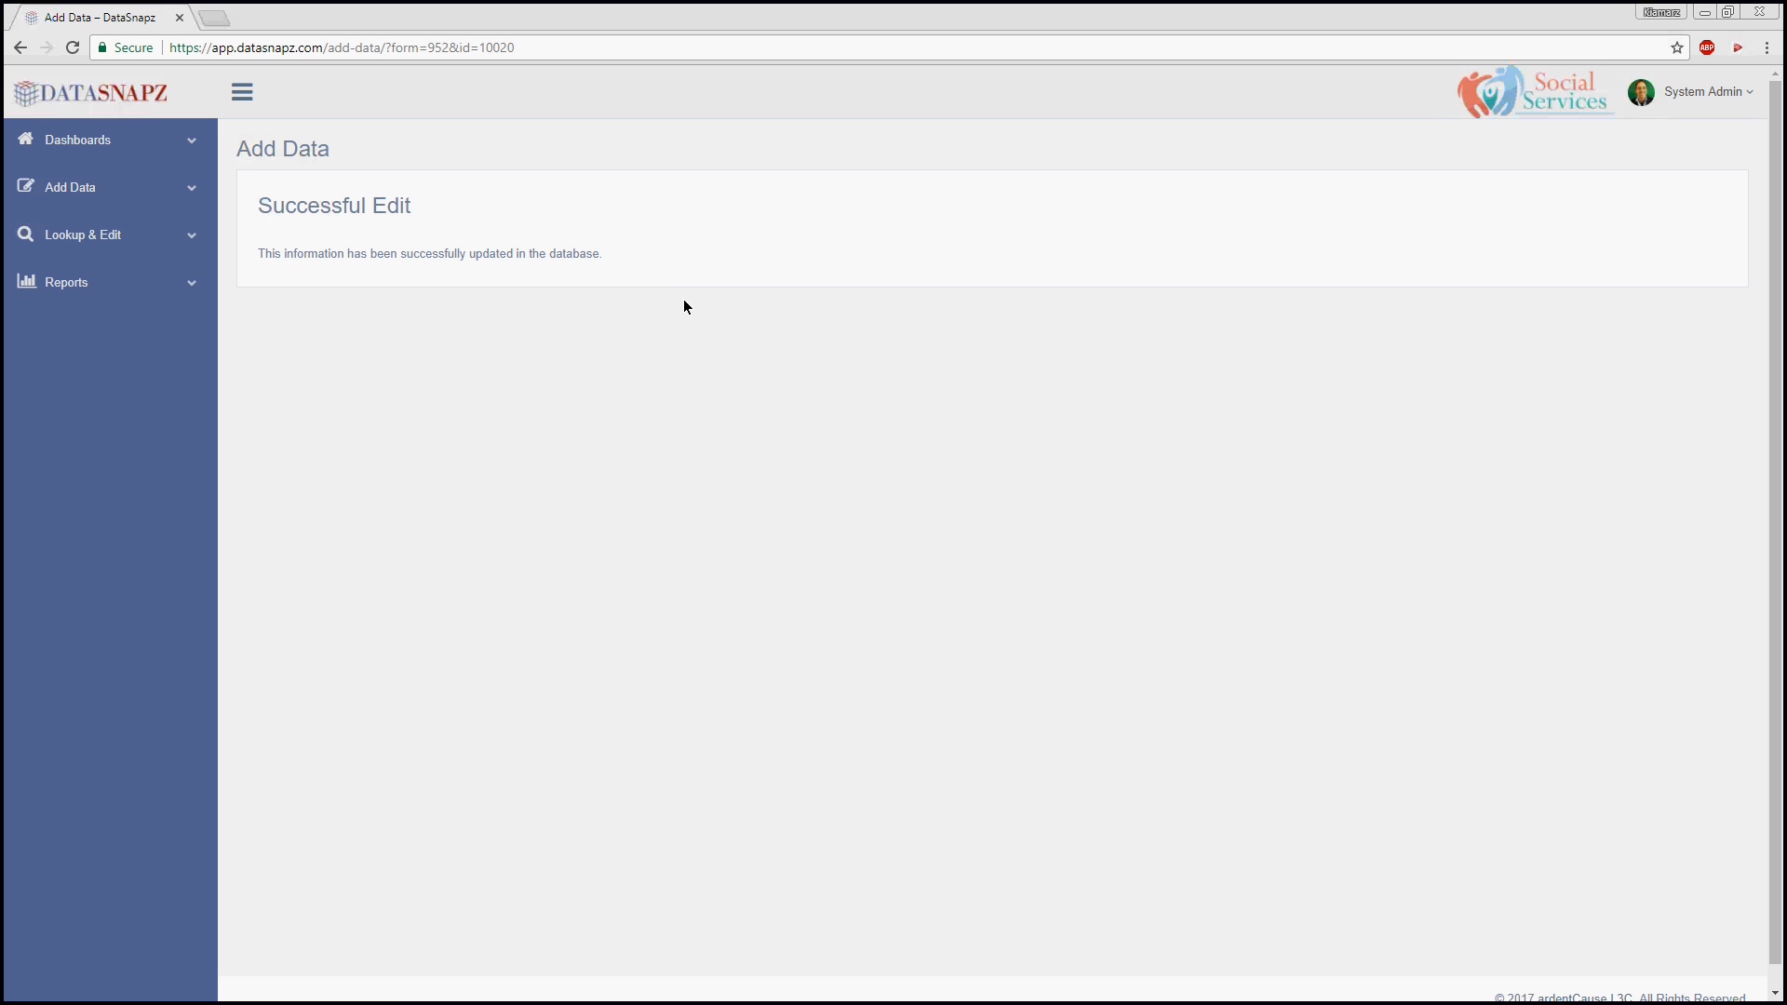
left_click(116, 234)
List all clients via By Client and open the first client's assessment history
left_click(79, 276)
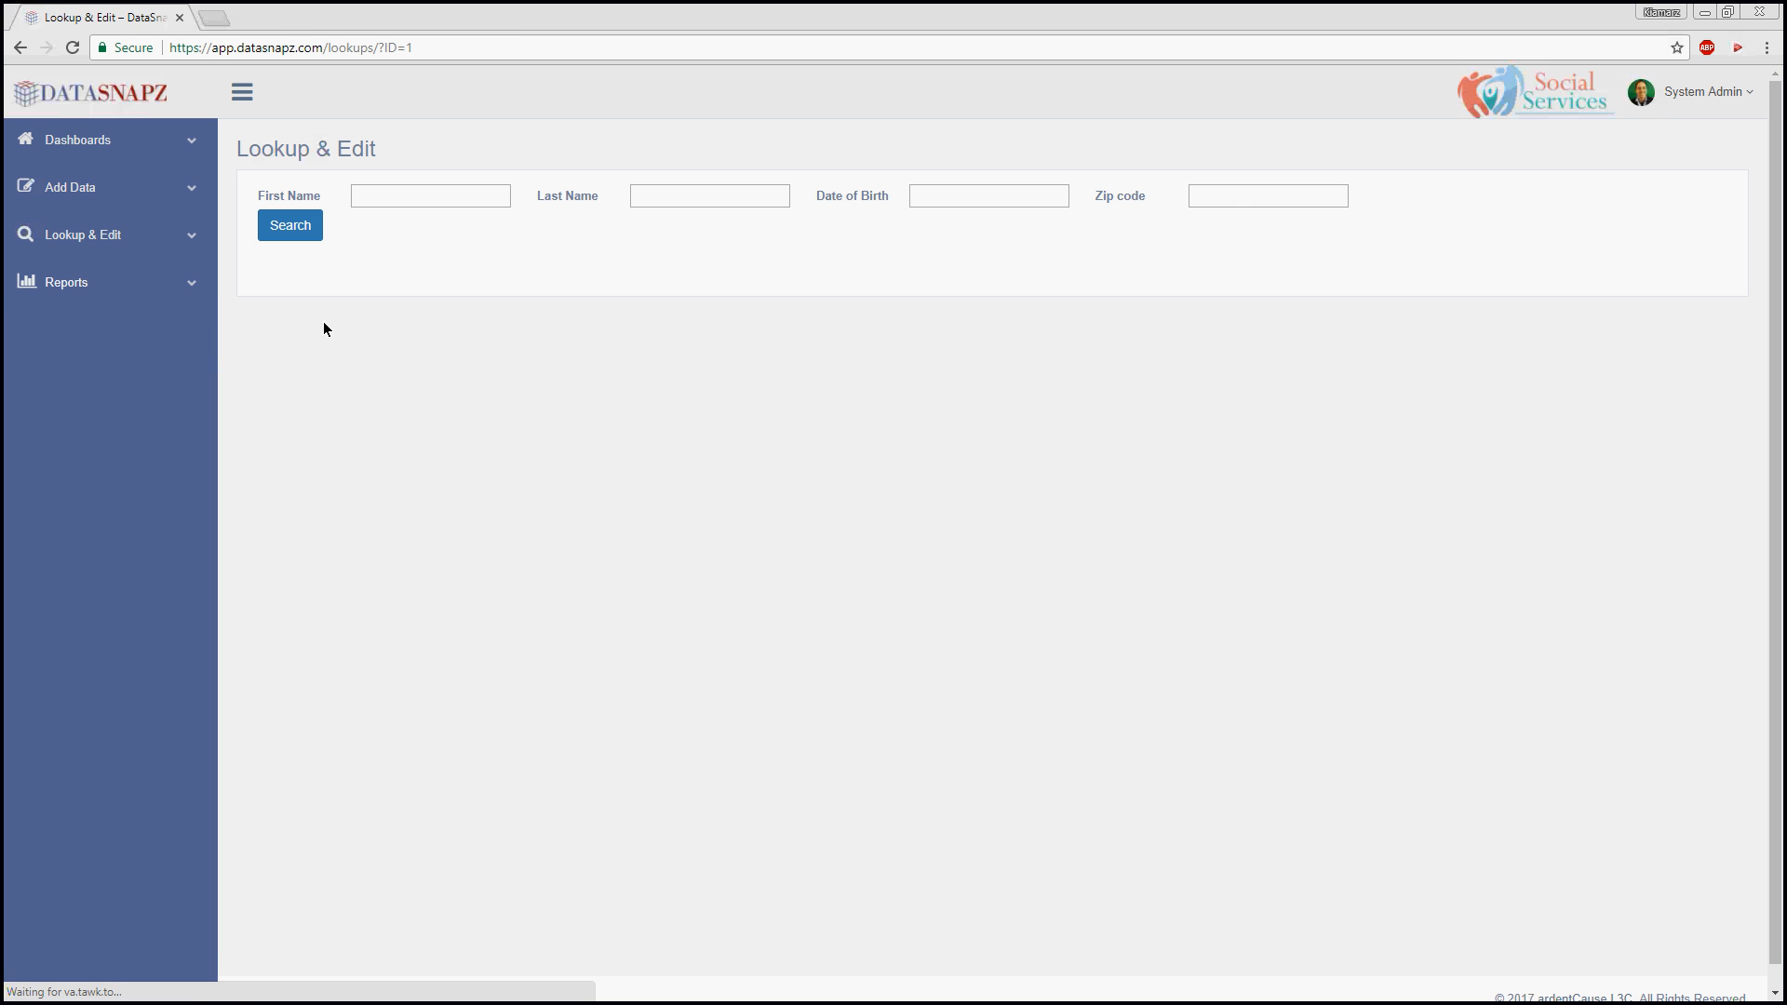
left_click(292, 227)
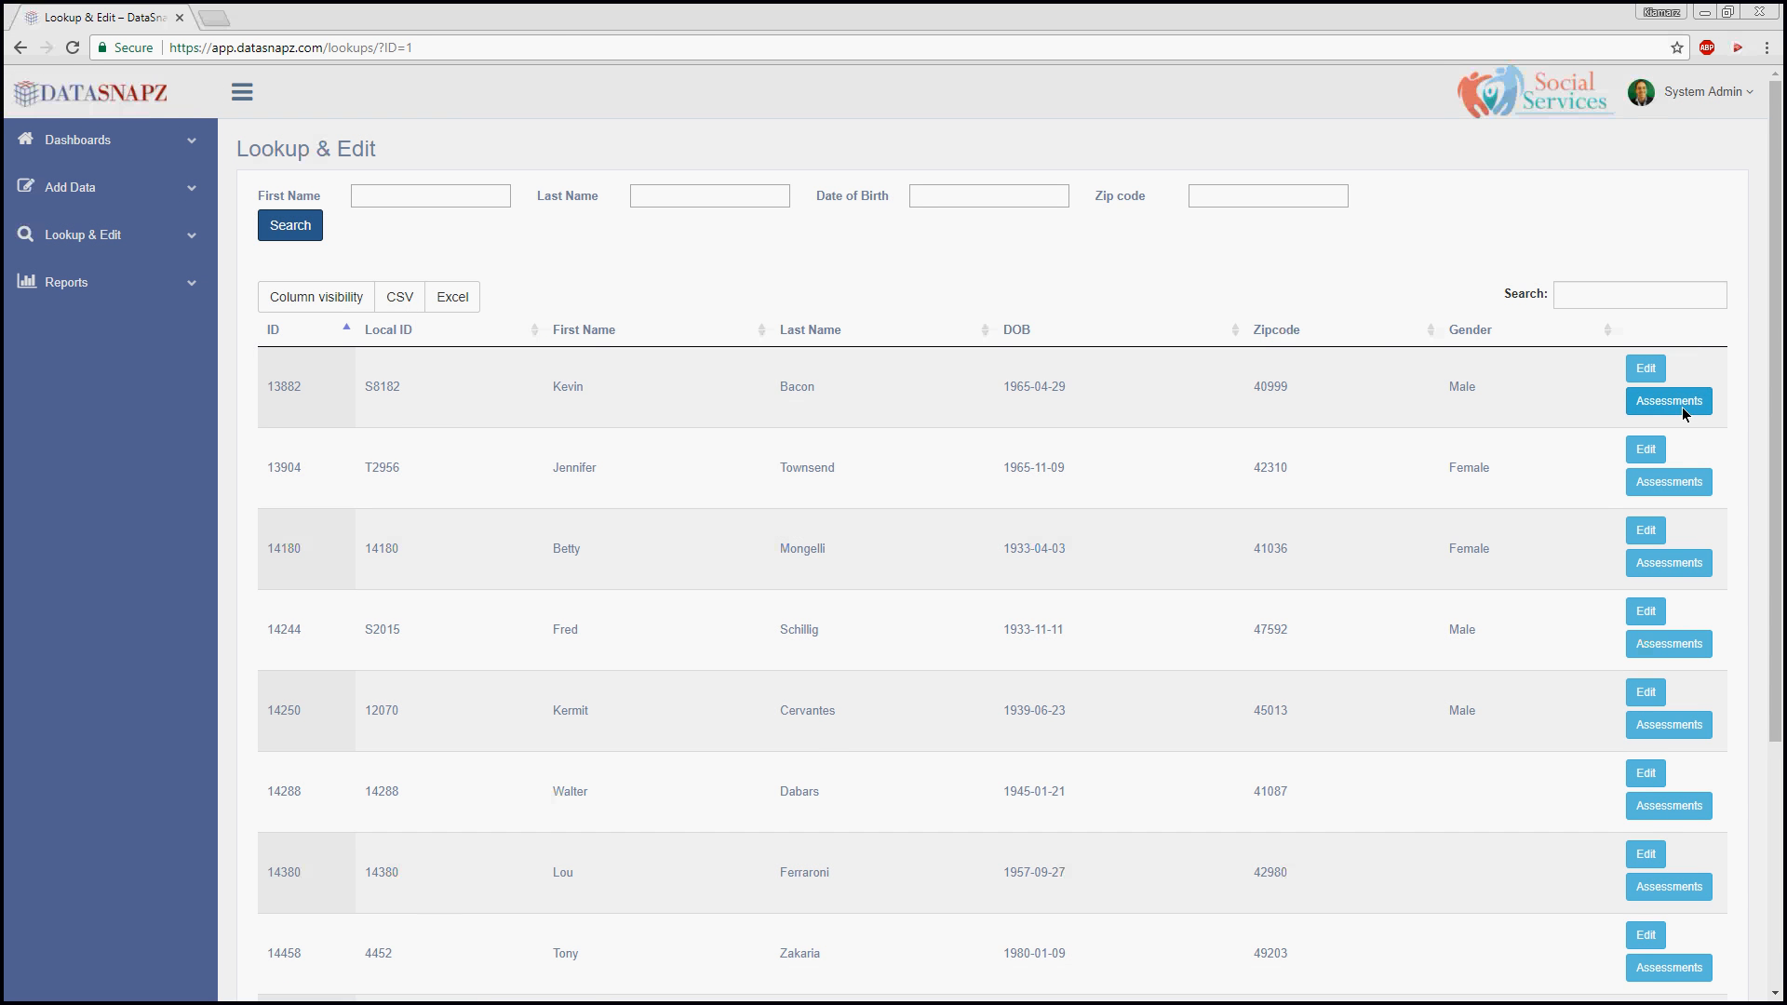
left_click(1645, 408)
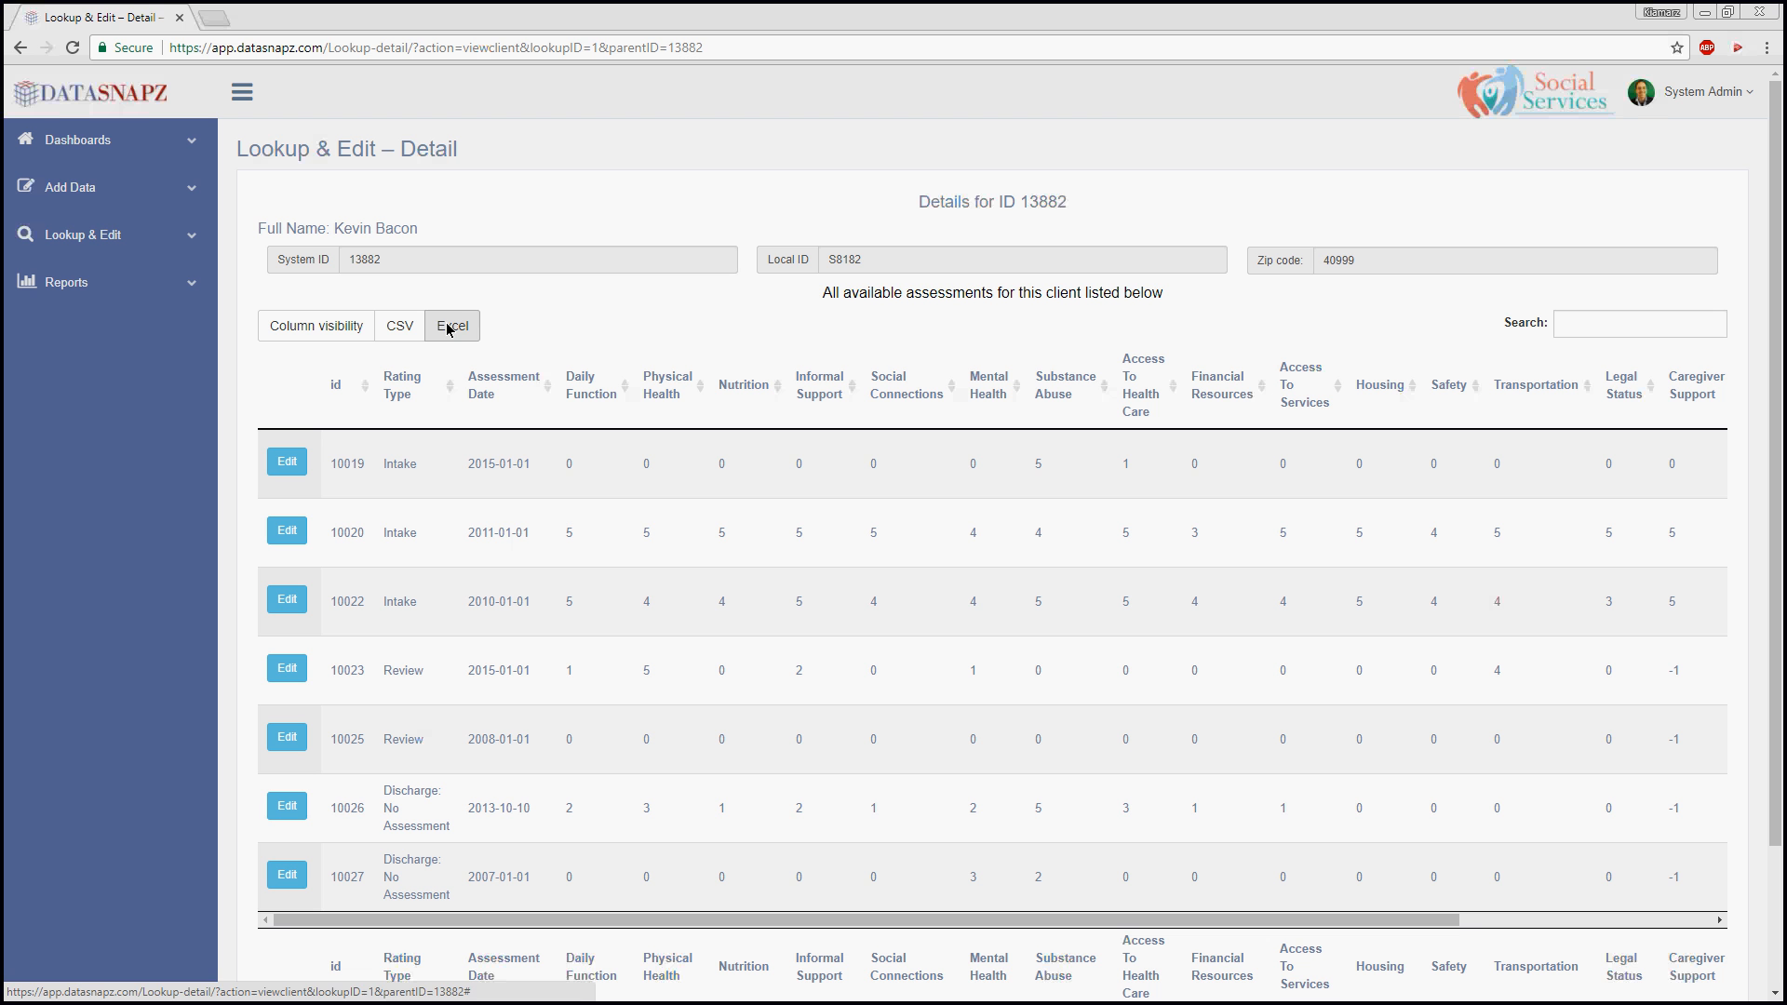
left_click(71, 286)
Create a new report from the All Reports page
left_click(69, 331)
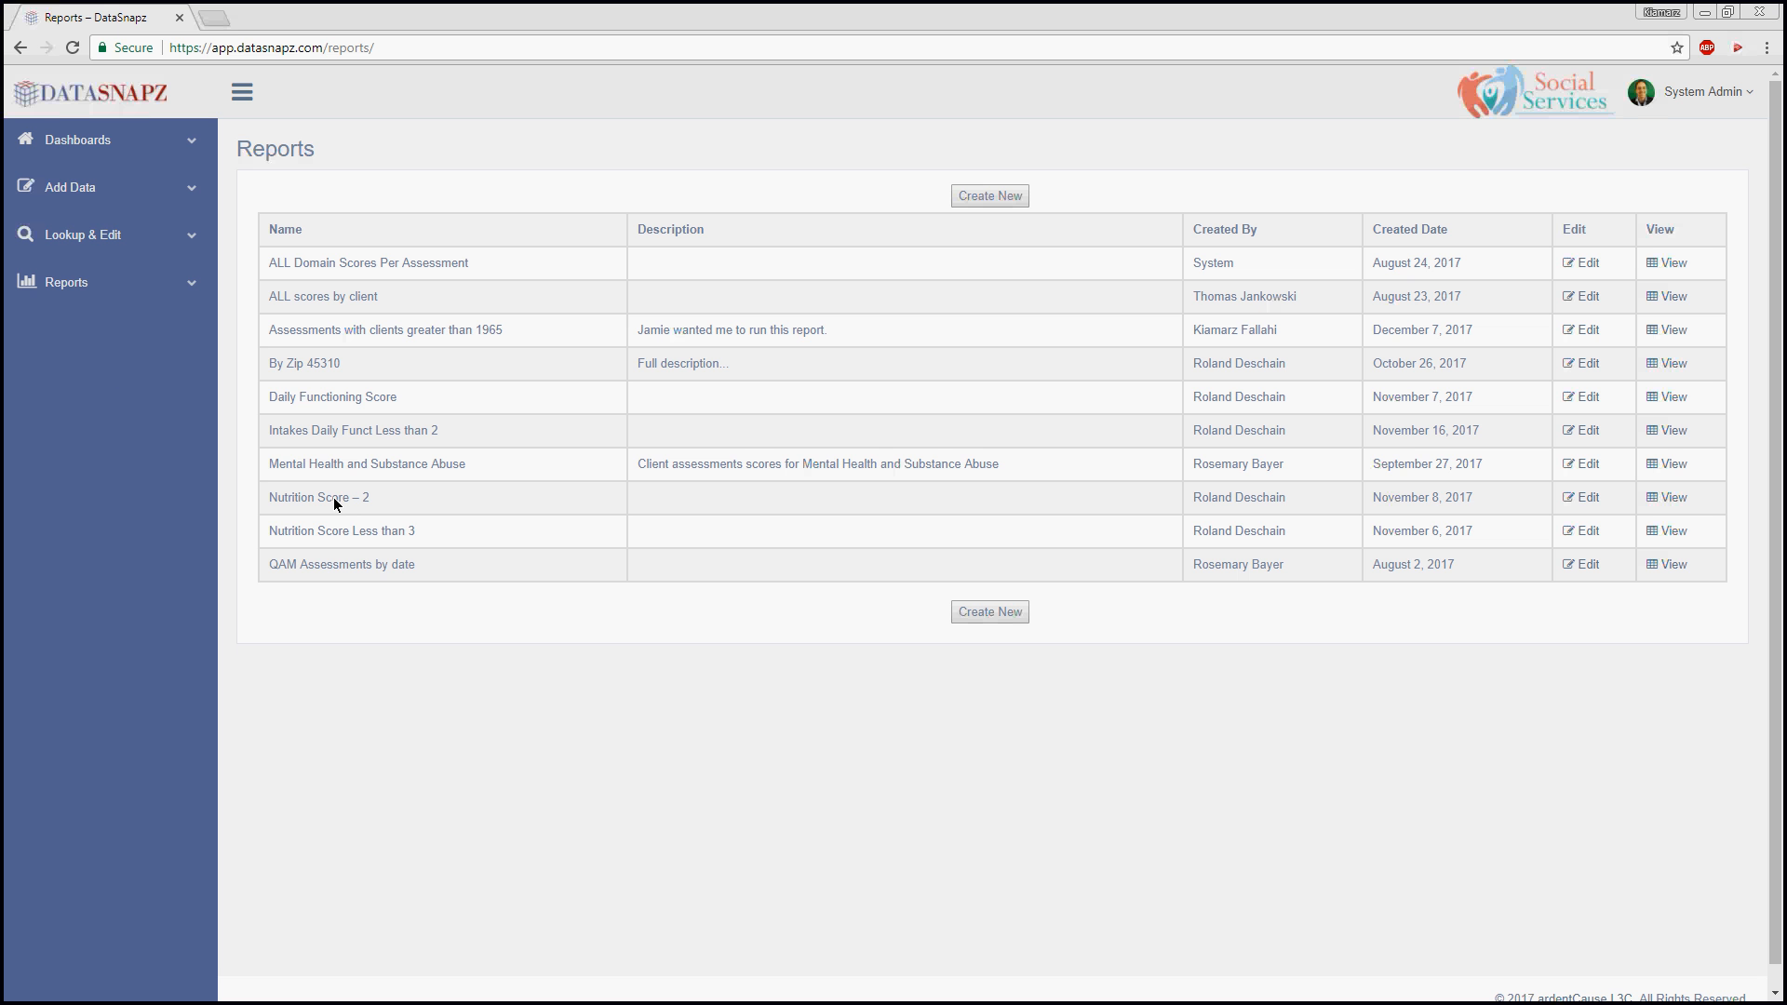
left_click(966, 199)
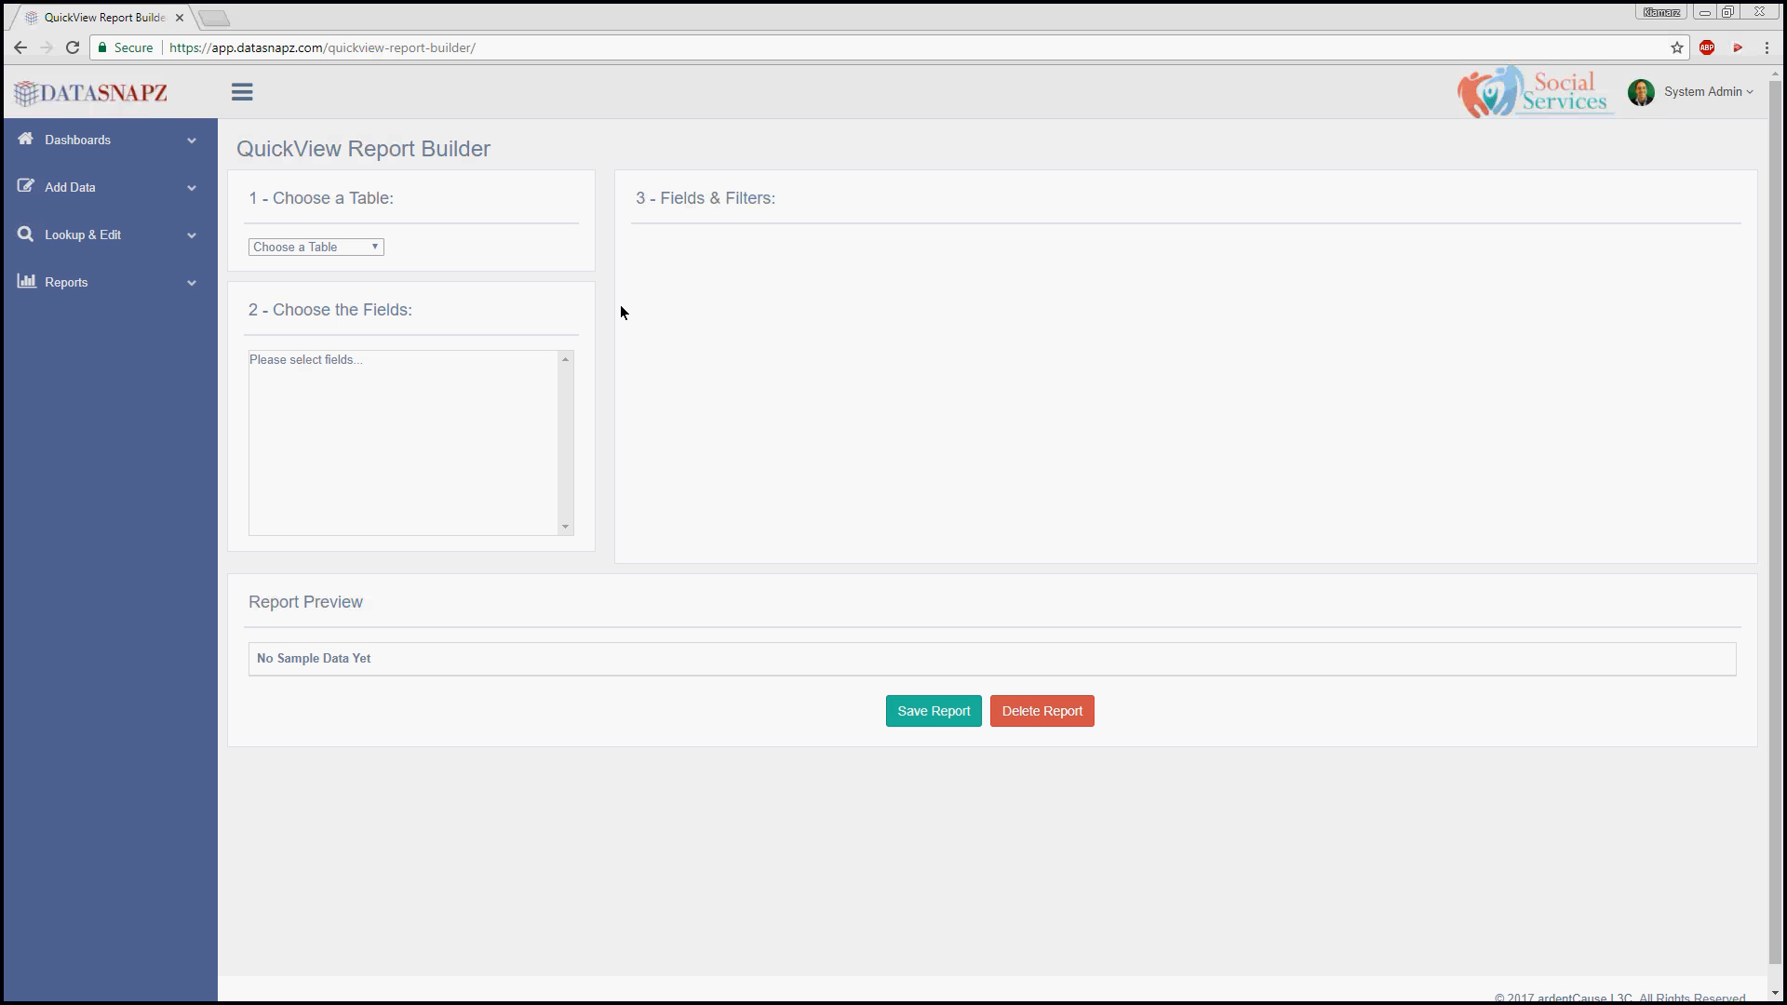
left_click(339, 253)
Choose Client with QAM v2 Assessment as the tables and add client_id
left_click(284, 305)
left_click(327, 248)
left_click(269, 331)
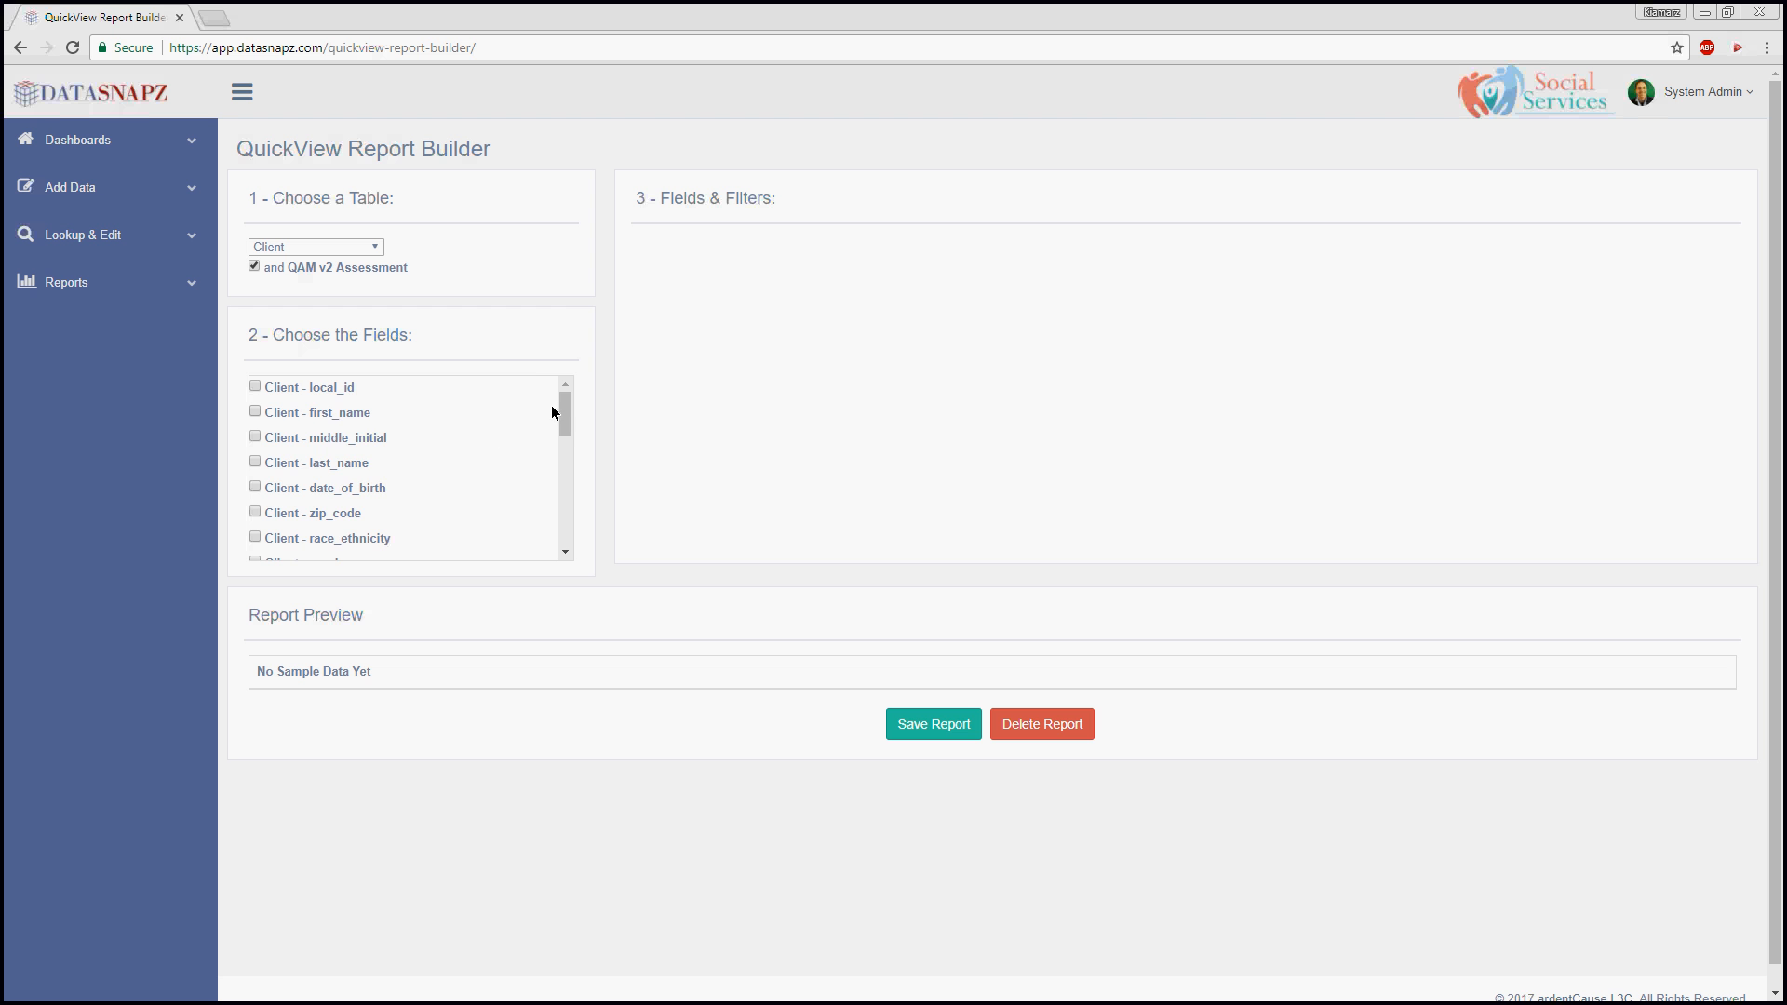
left_click_drag(561, 404, 566, 438)
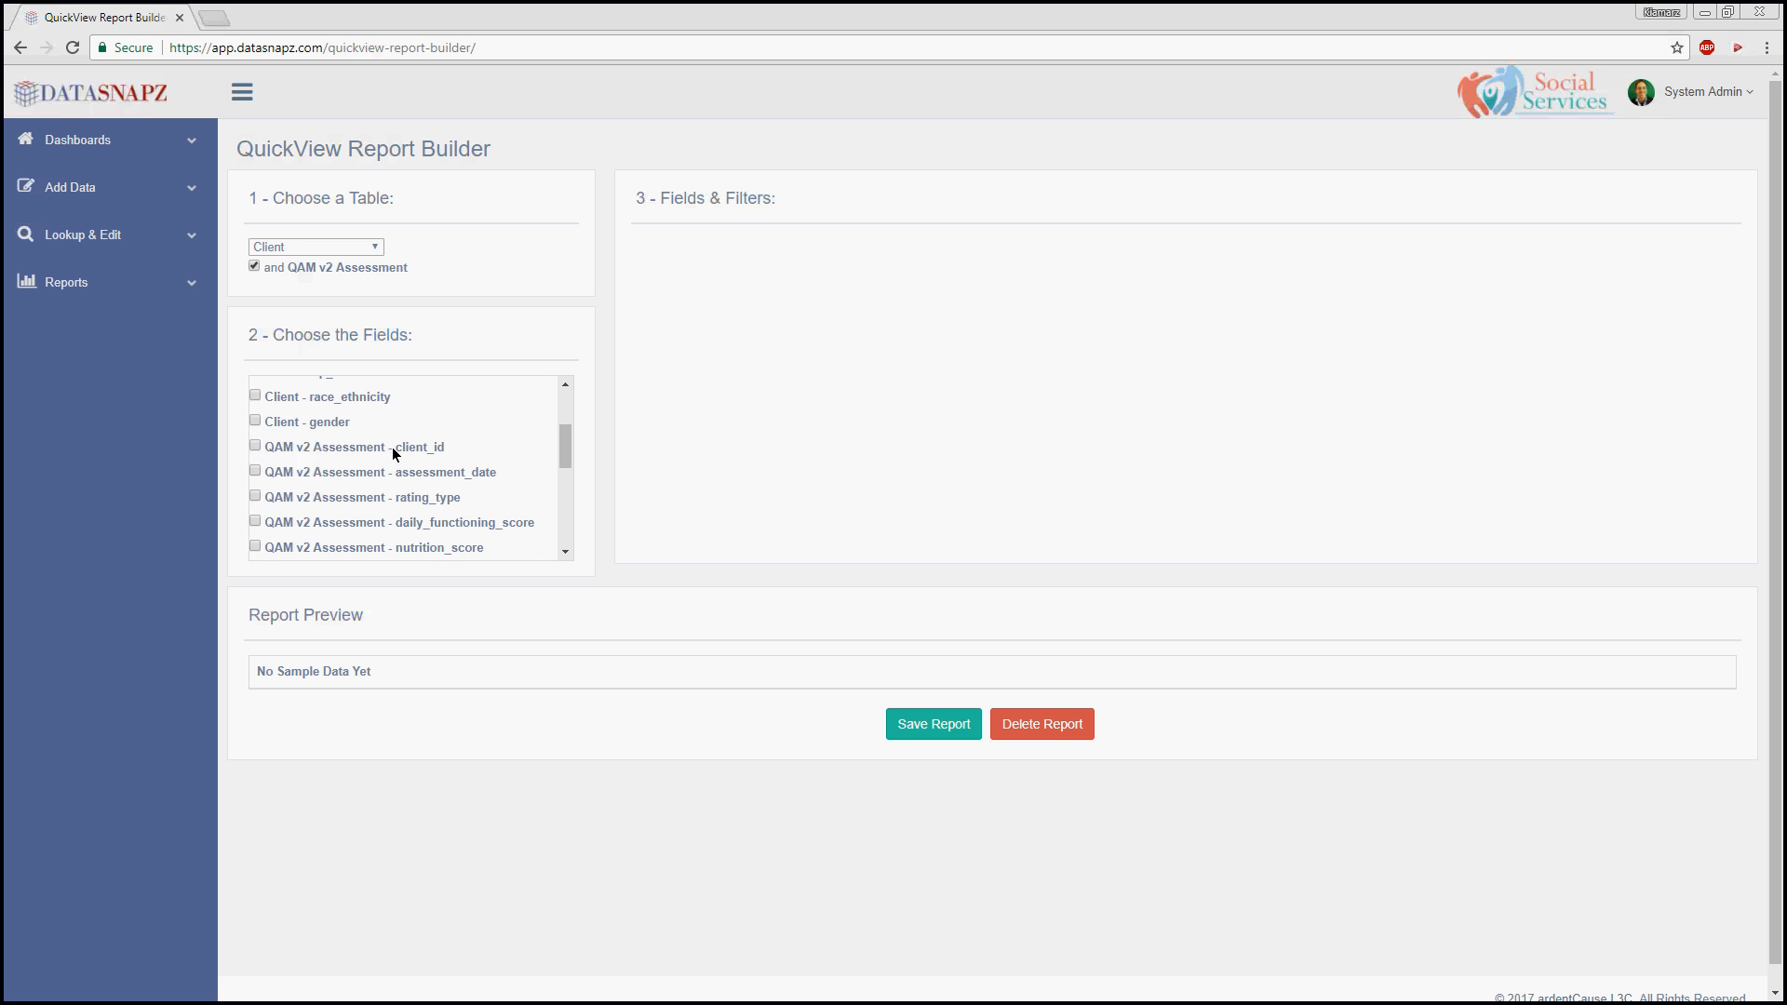
left_click(255, 448)
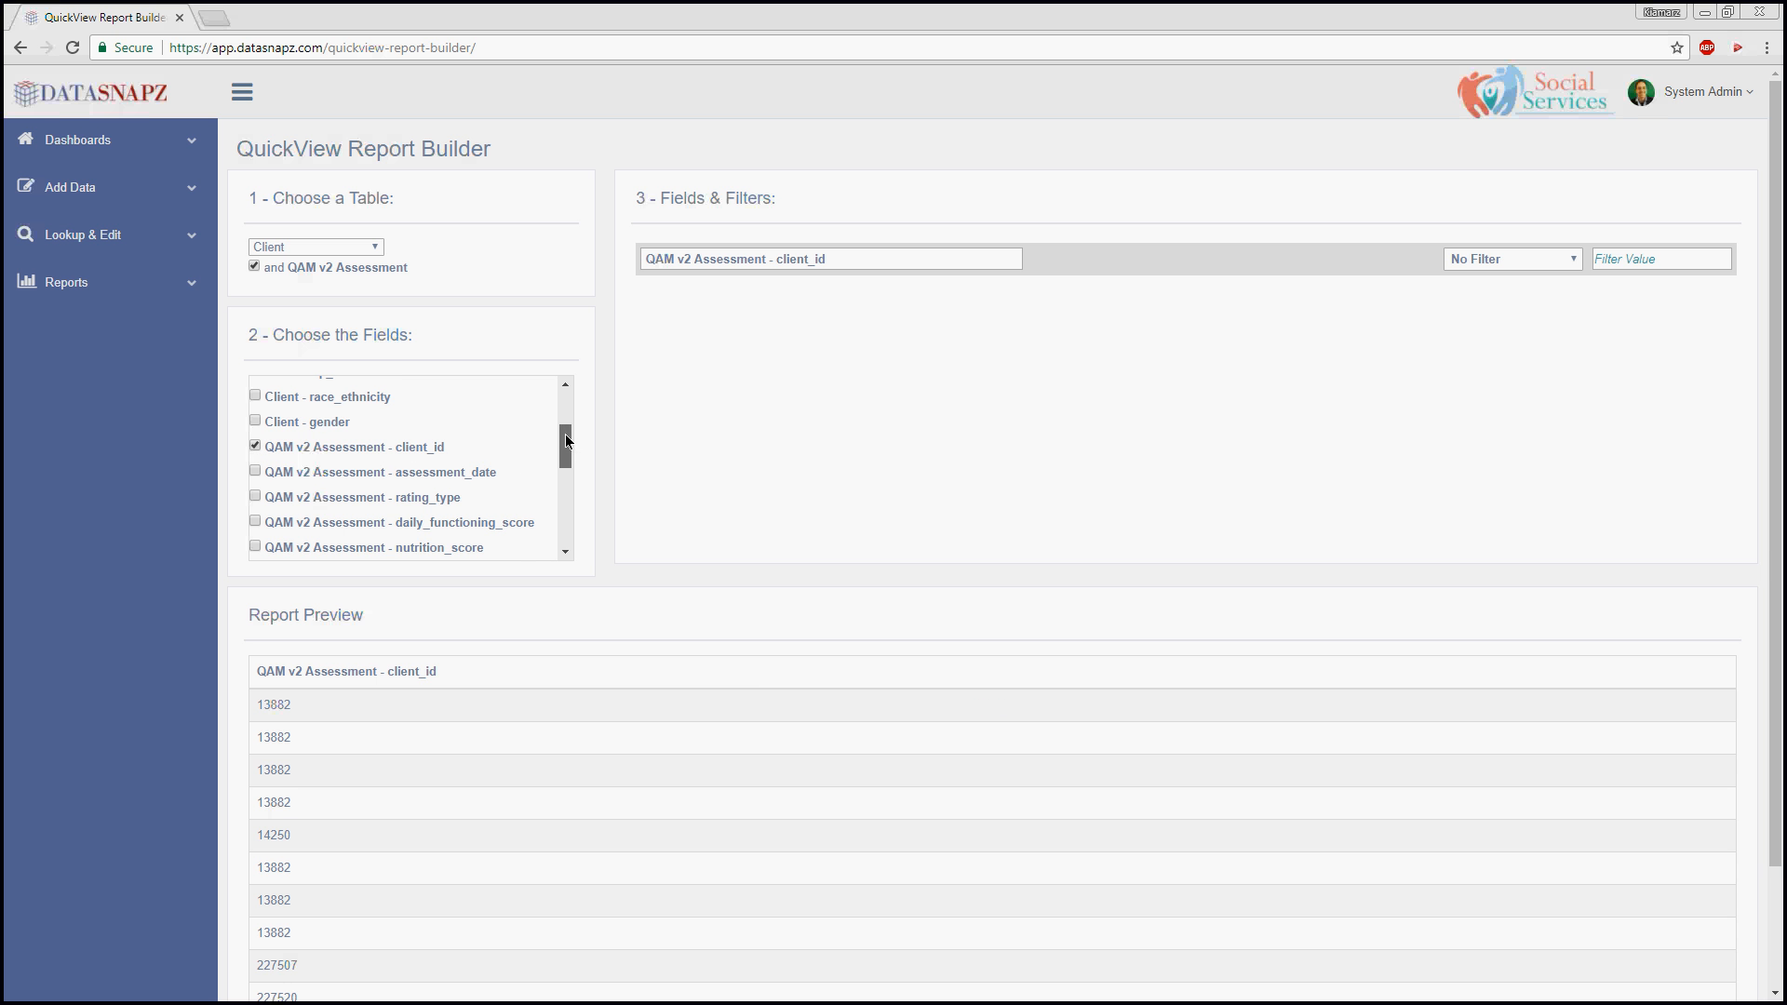
Add the assessment_date, rating_type and informal_supports_score fields to the report
left_click_drag(566, 436, 566, 440)
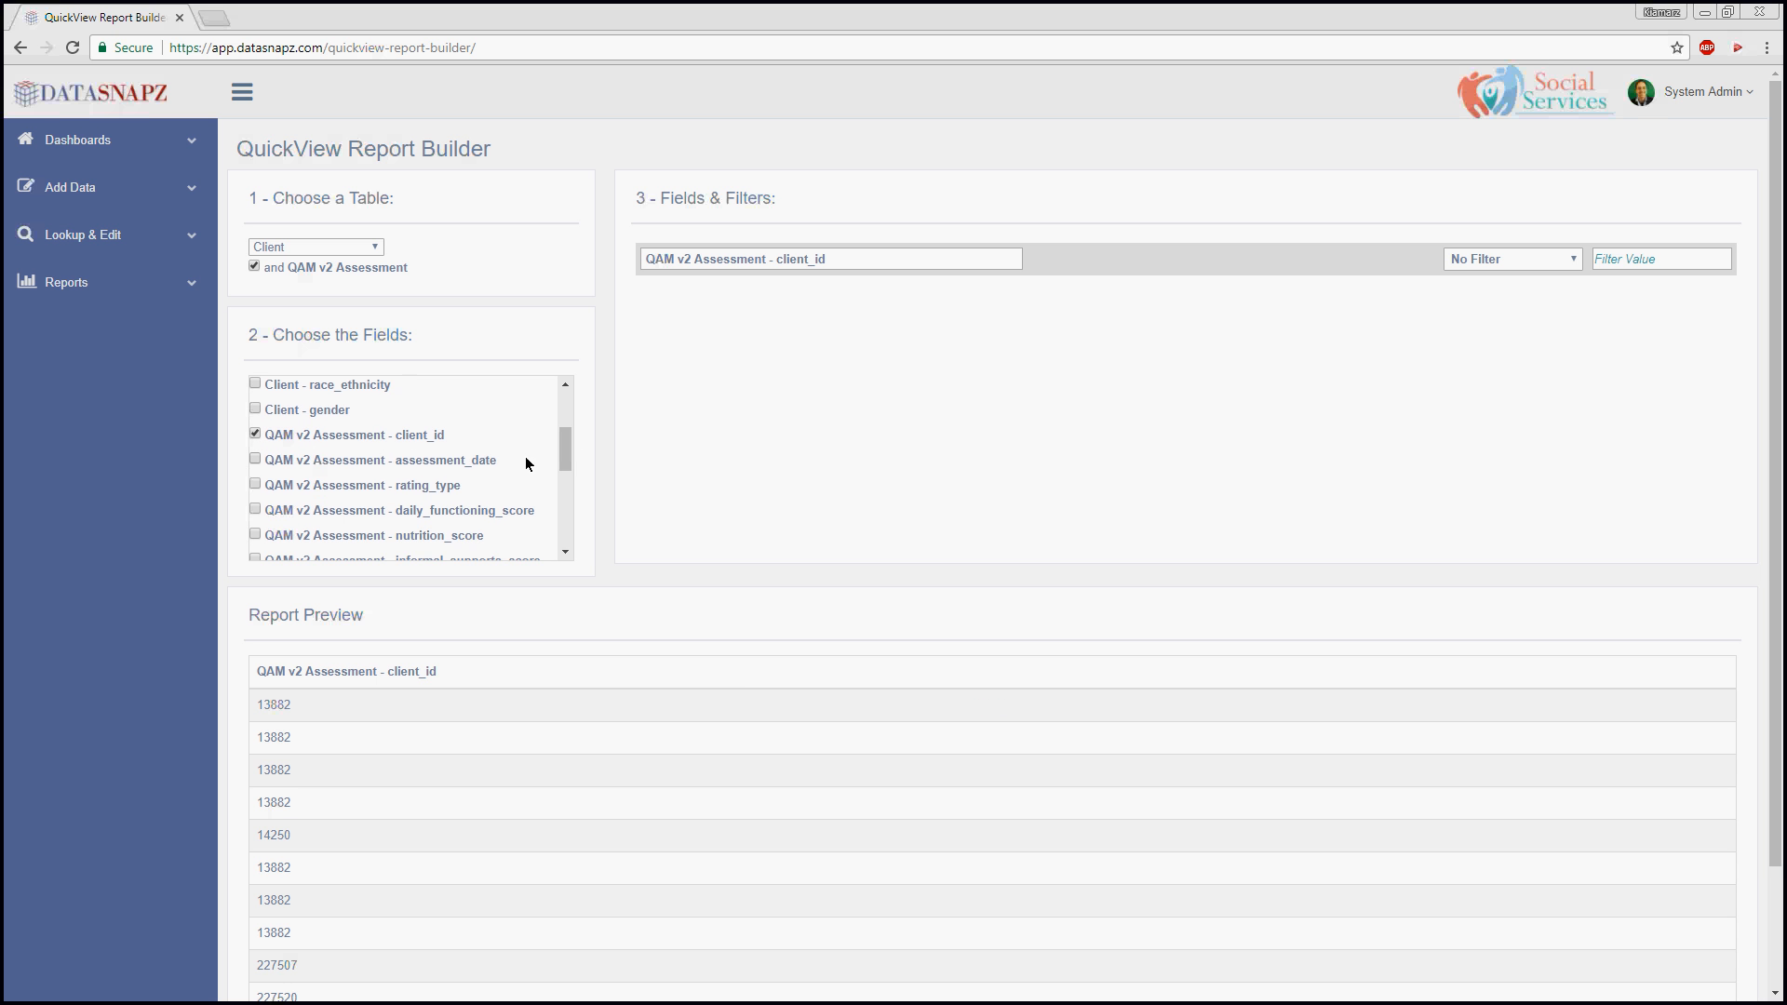
left_click(254, 459)
left_click(254, 484)
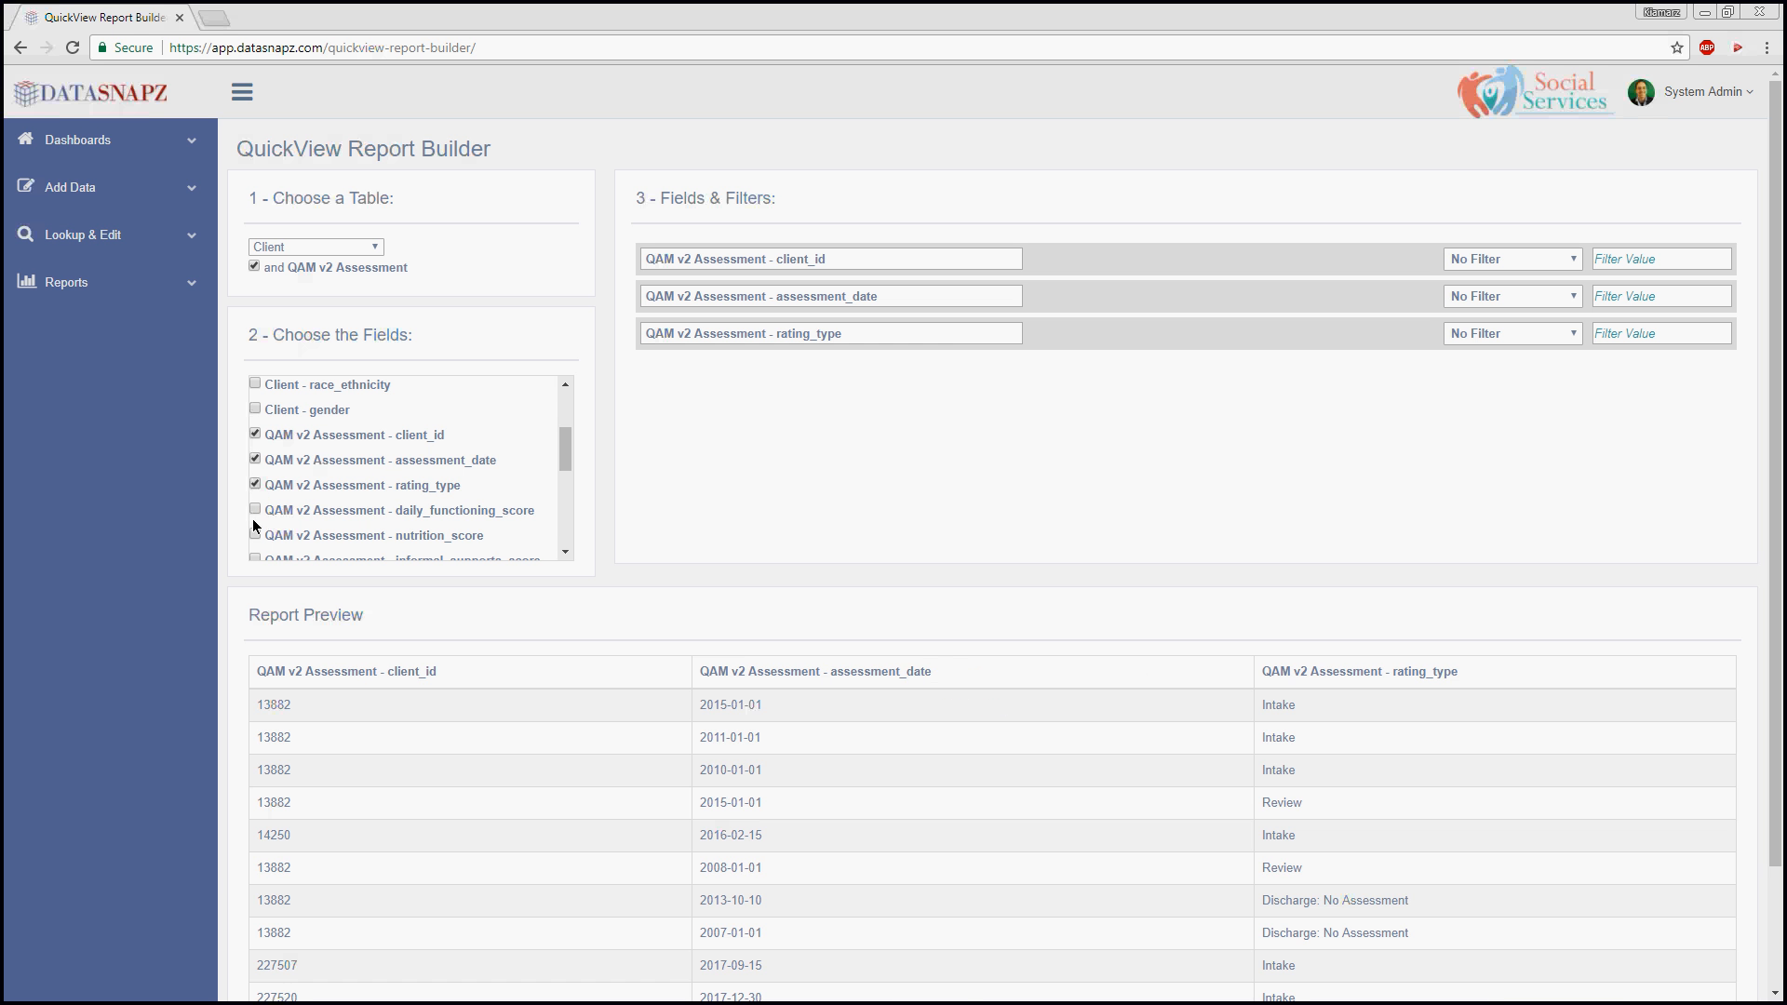
left_click(254, 510)
left_click_drag(562, 434, 559, 454)
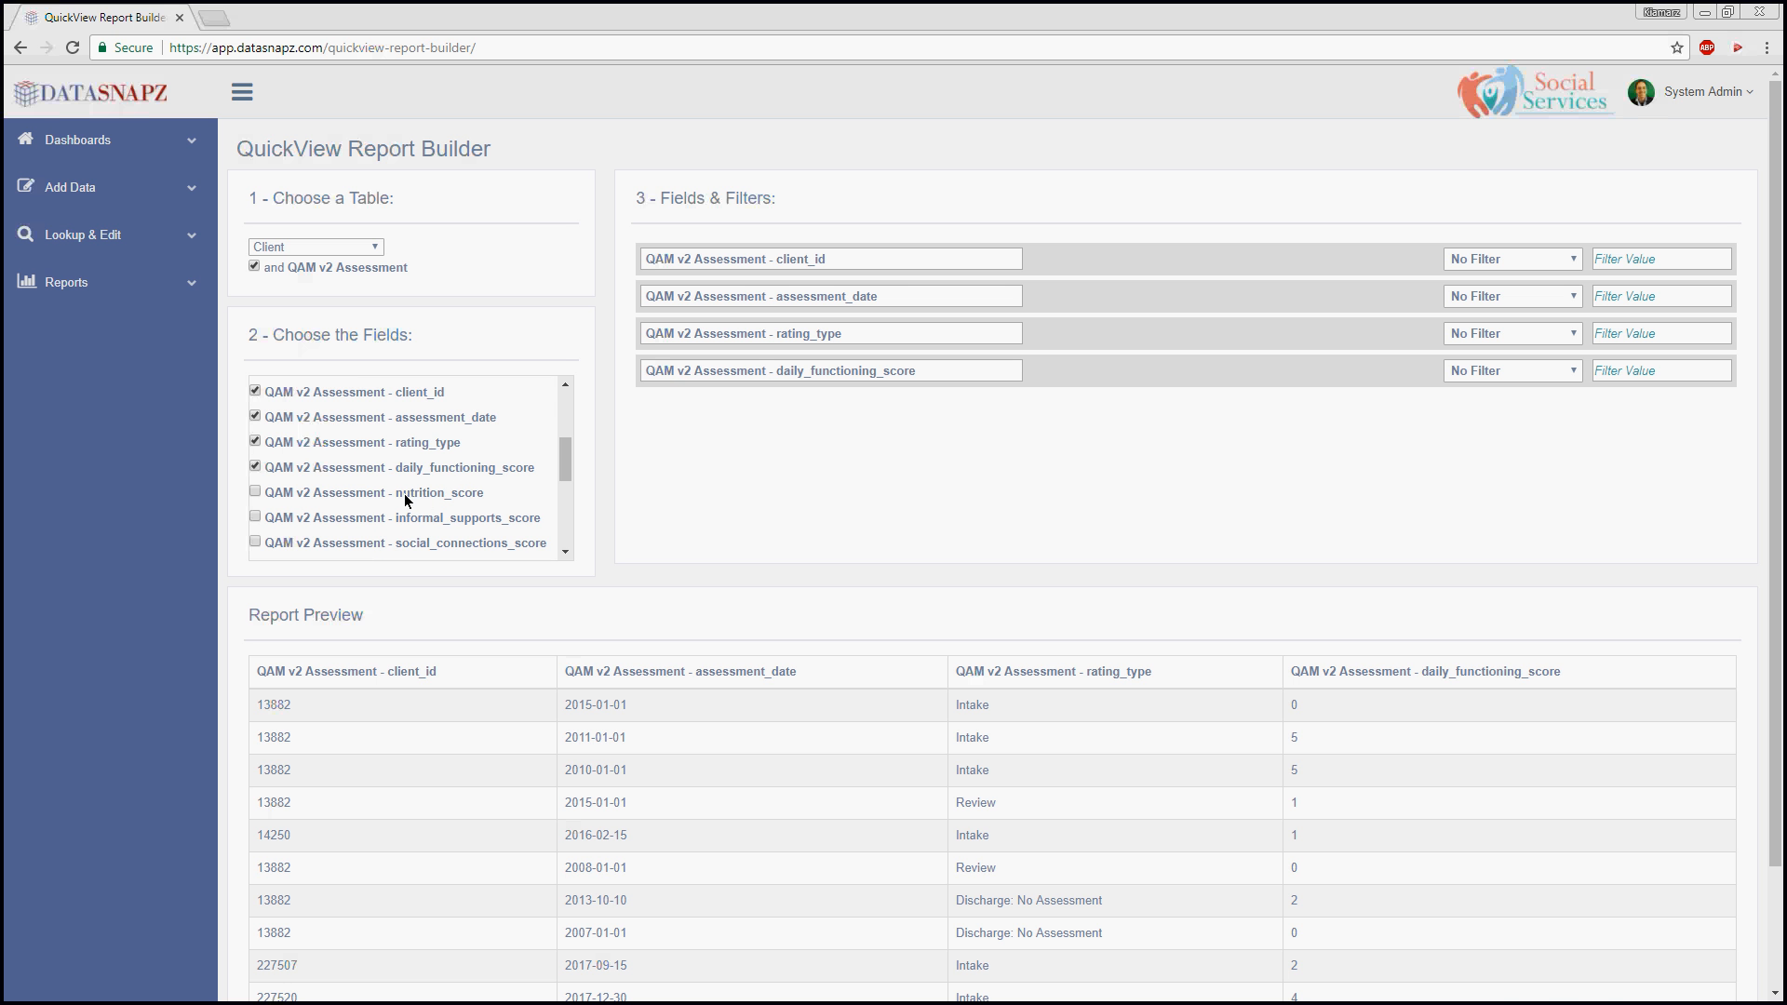
left_click(255, 467)
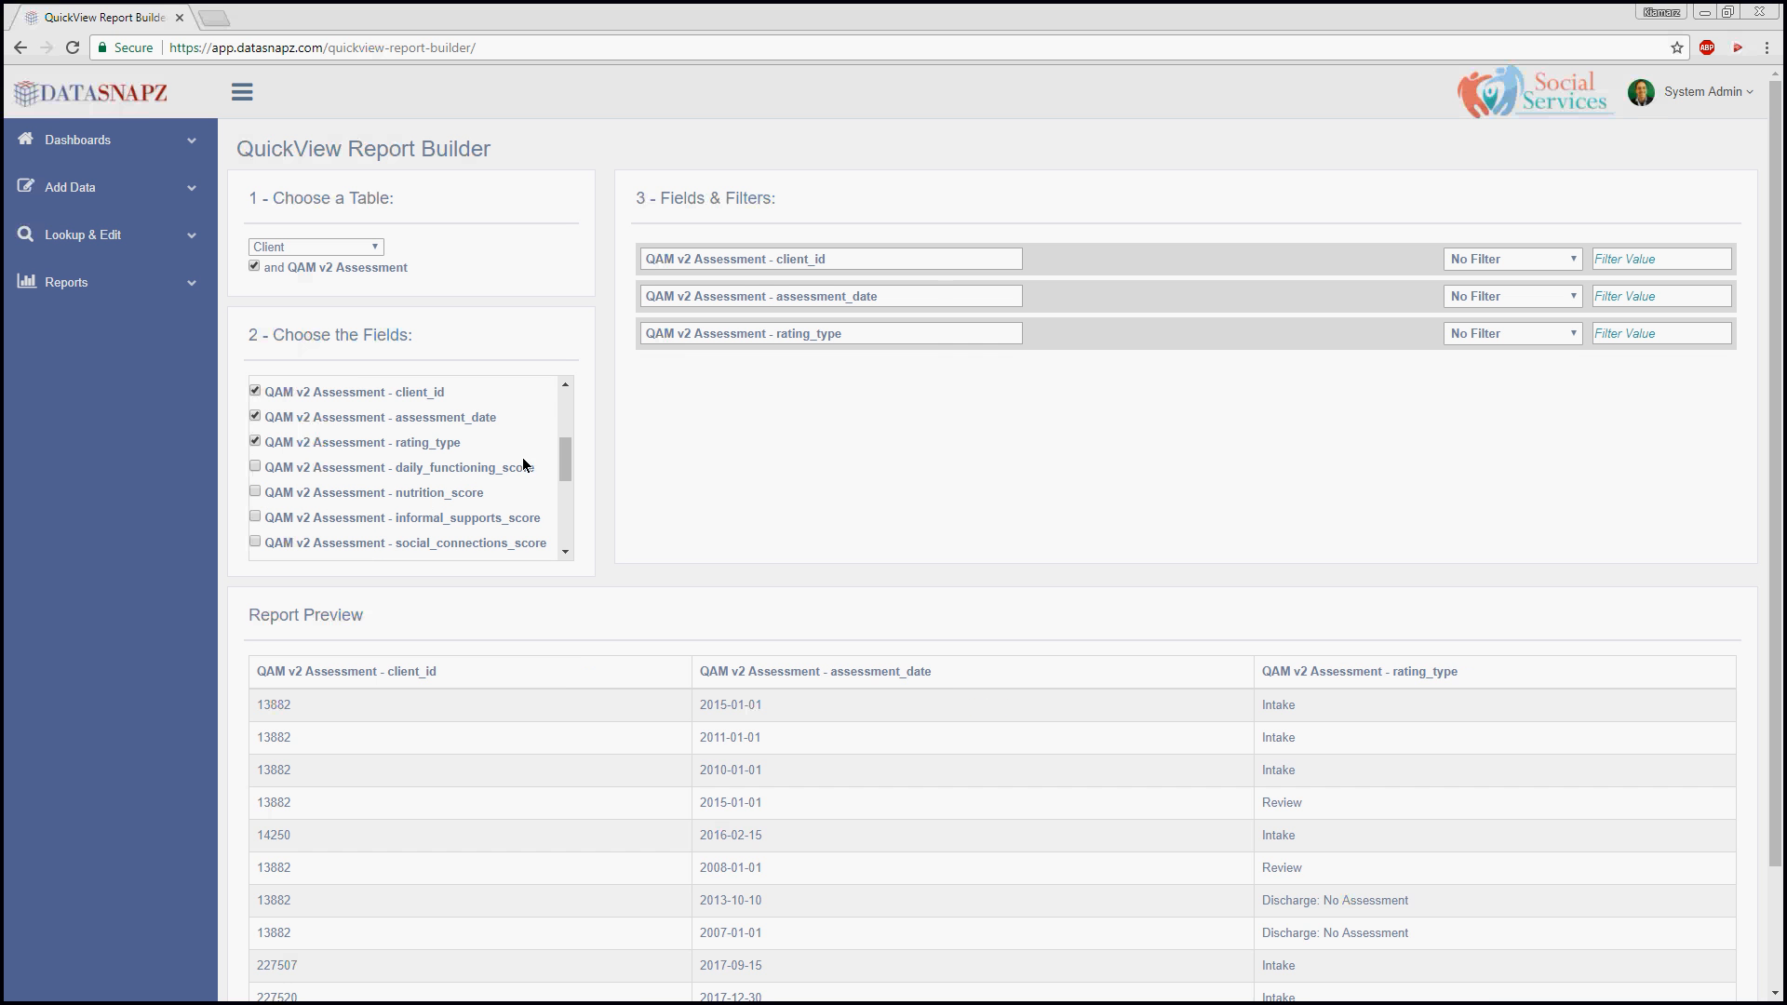
mouse_move(566, 454)
left_mouse_down()
mouse_move(556, 534)
mouse_move(557, 466)
left_mouse_up()
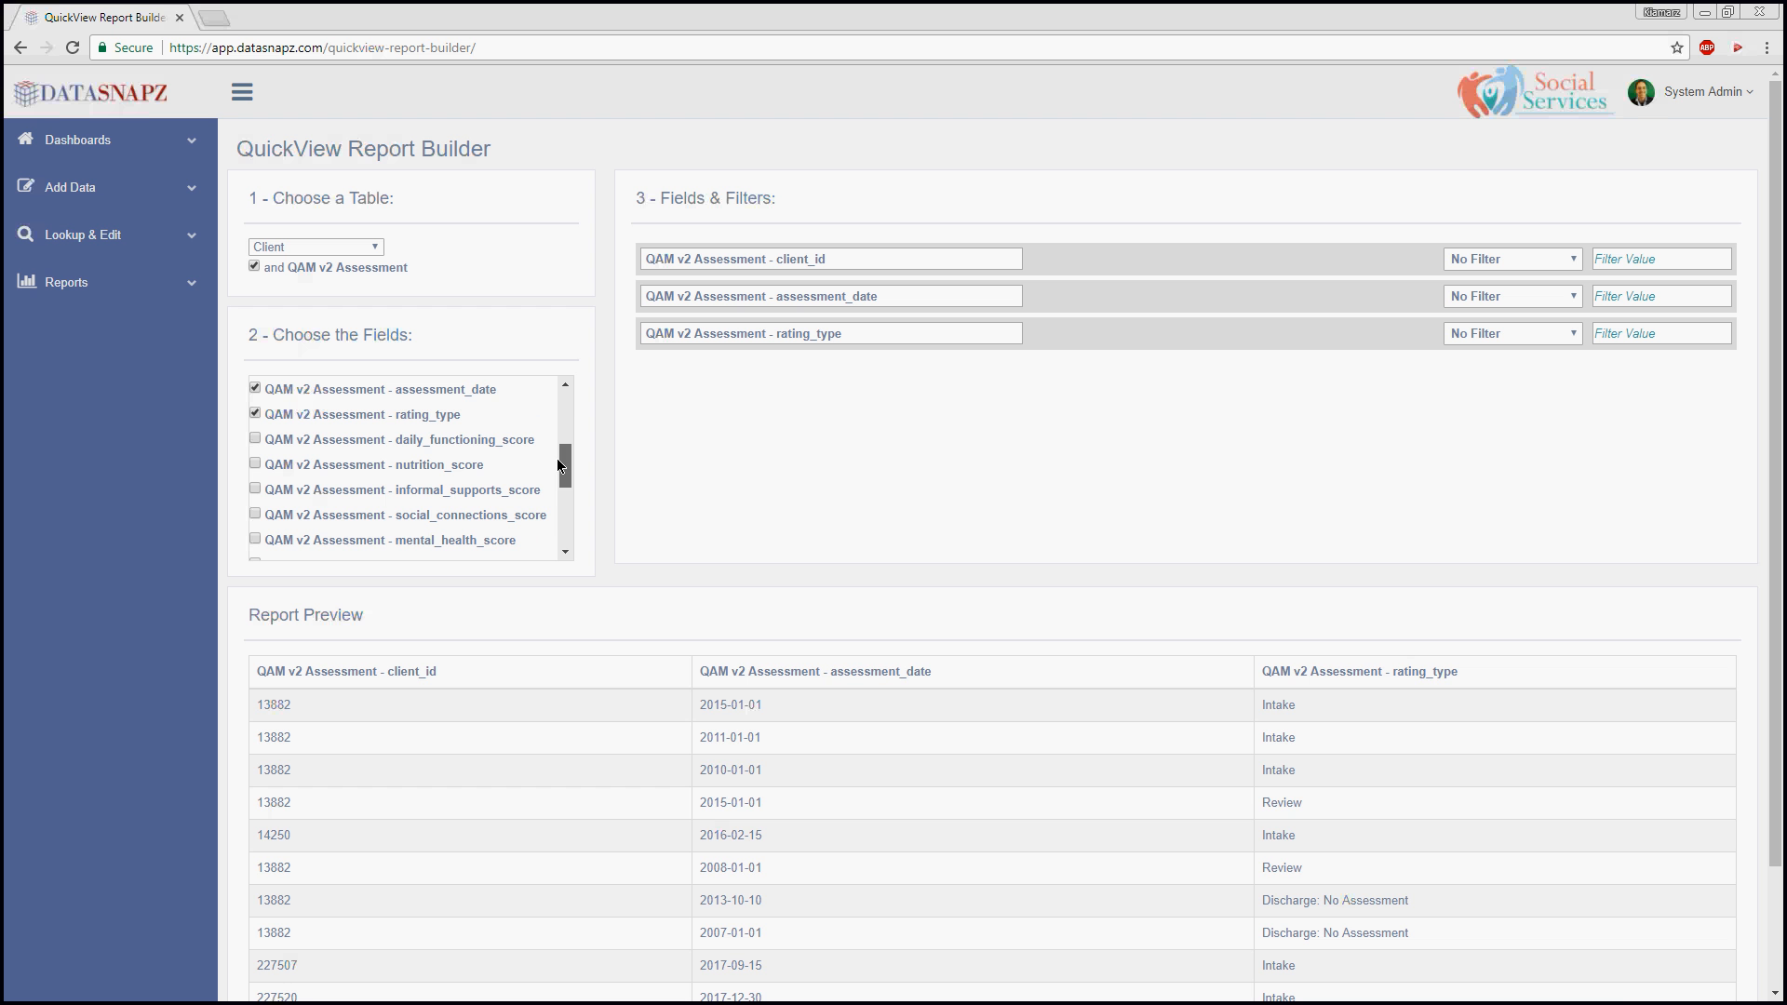
left_click(258, 489)
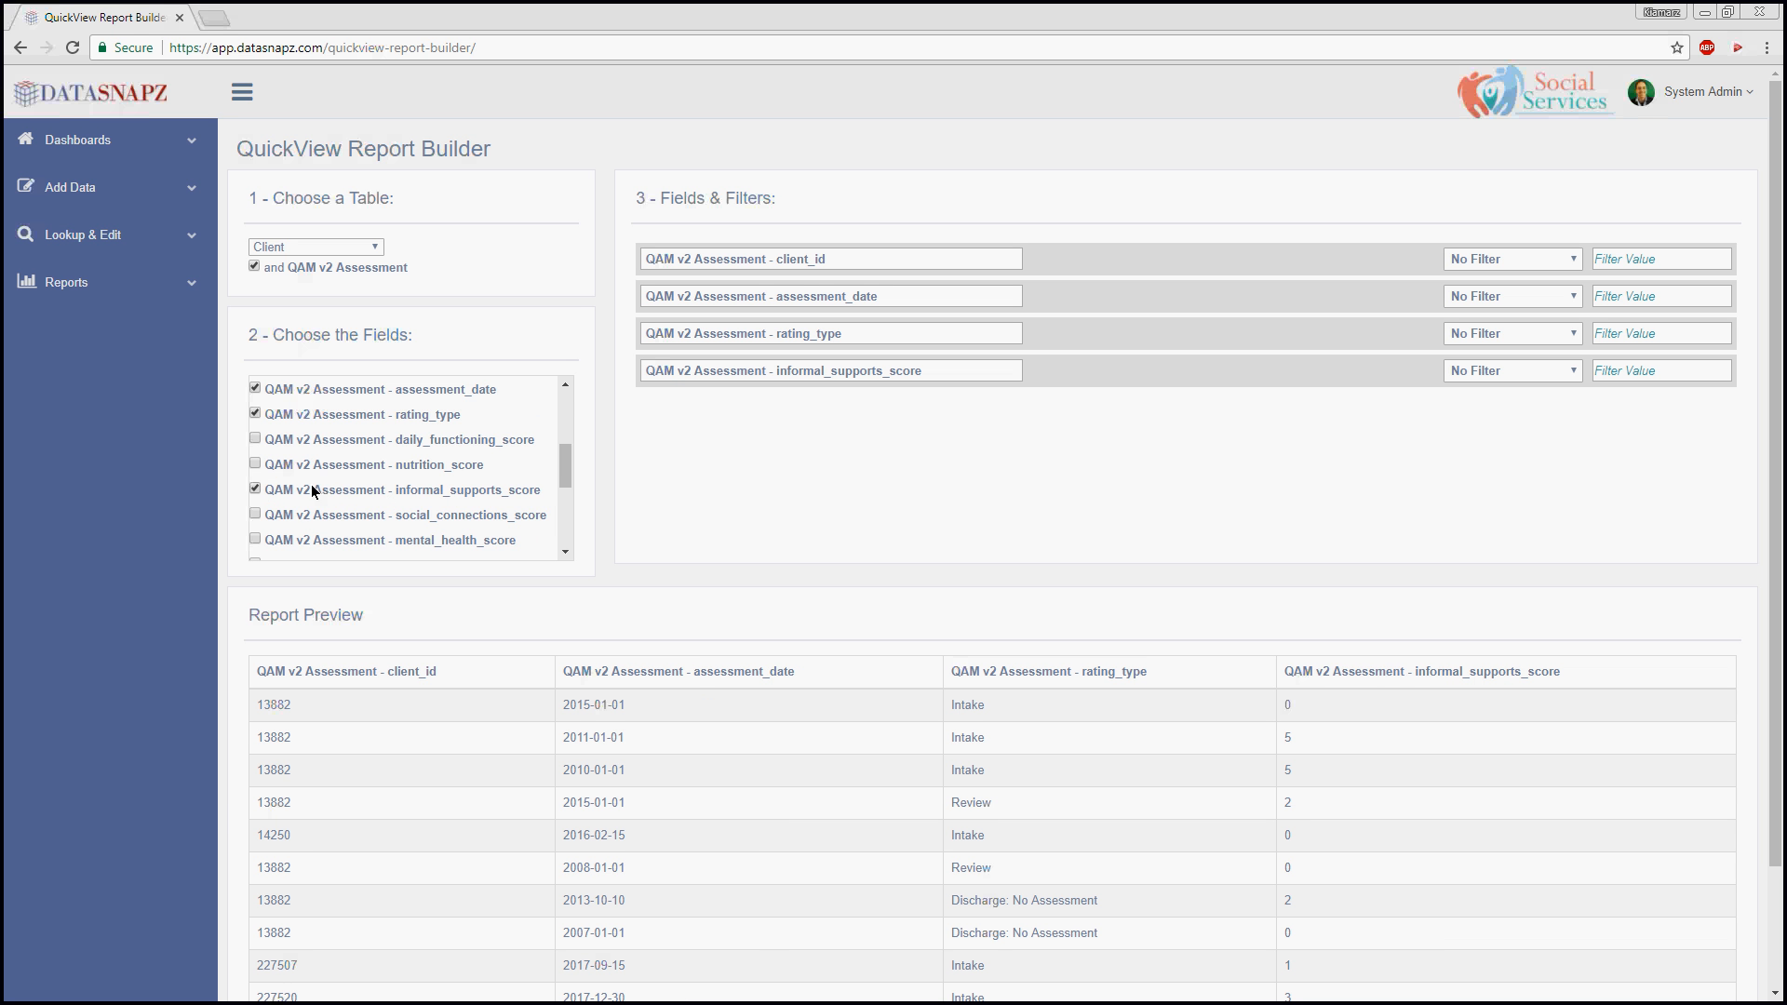
left_click_drag(568, 473, 559, 431)
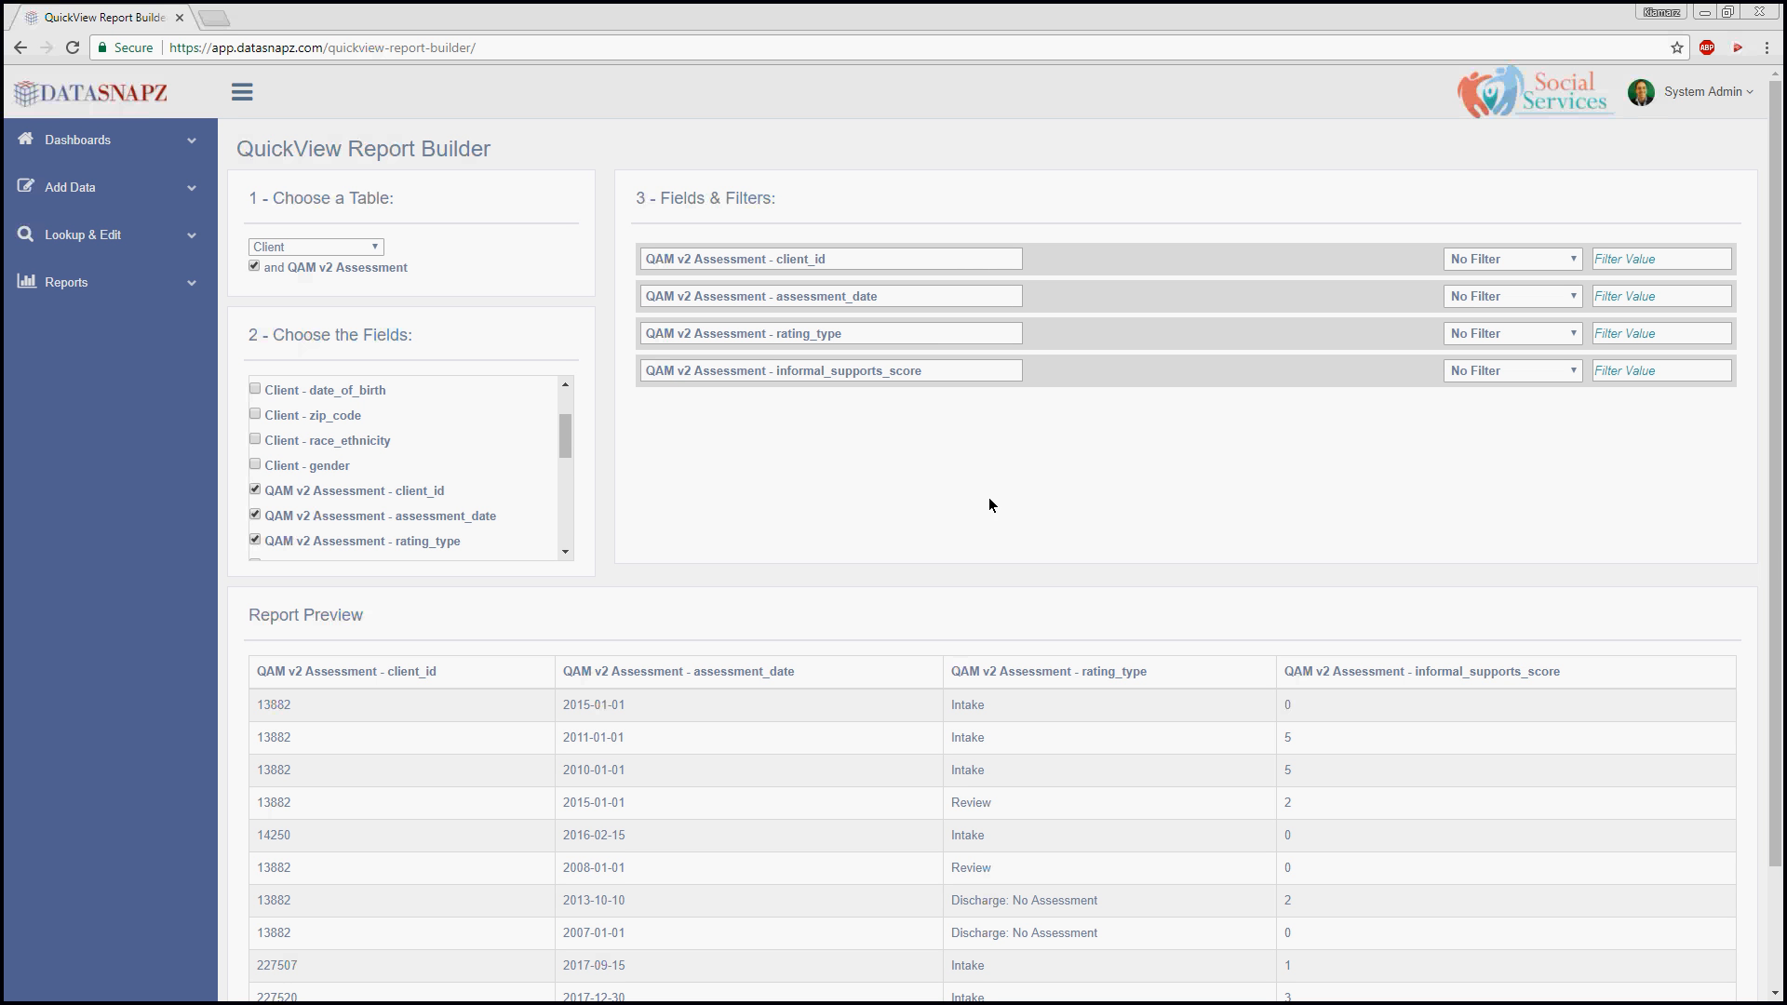
Add Client last_name as the report's fifth field
scroll(343, 717, "down", 1)
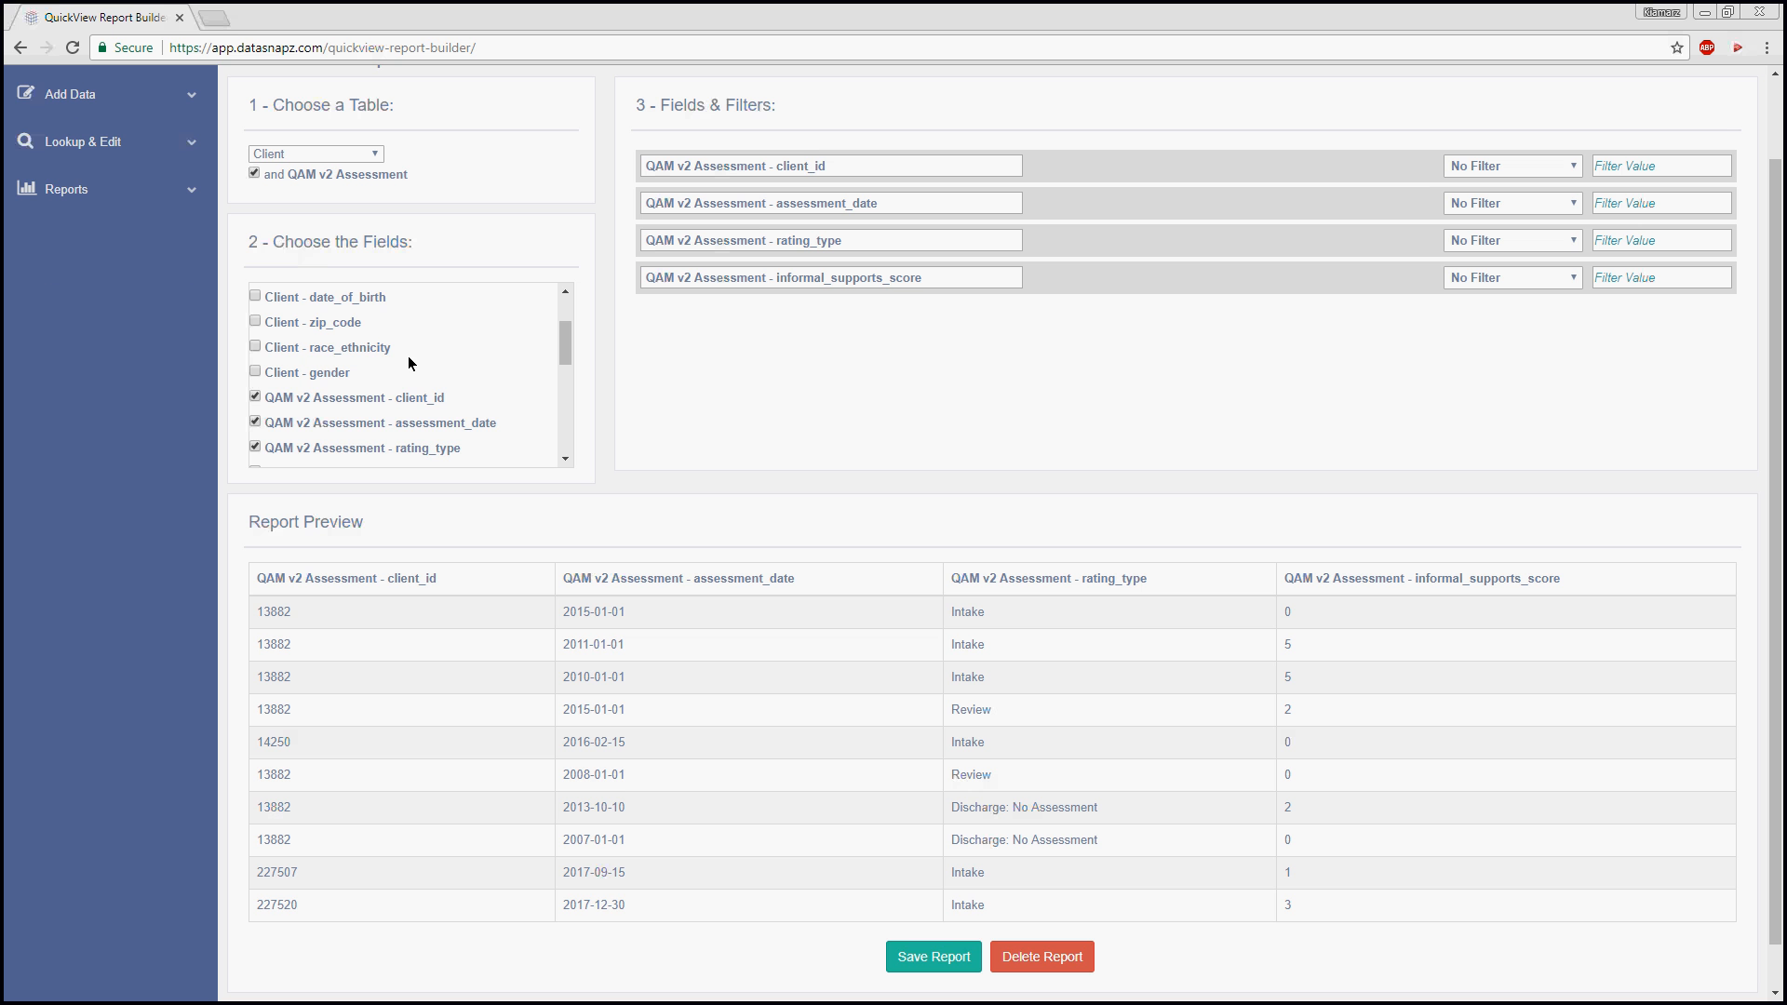
left_click_drag(561, 342, 561, 325)
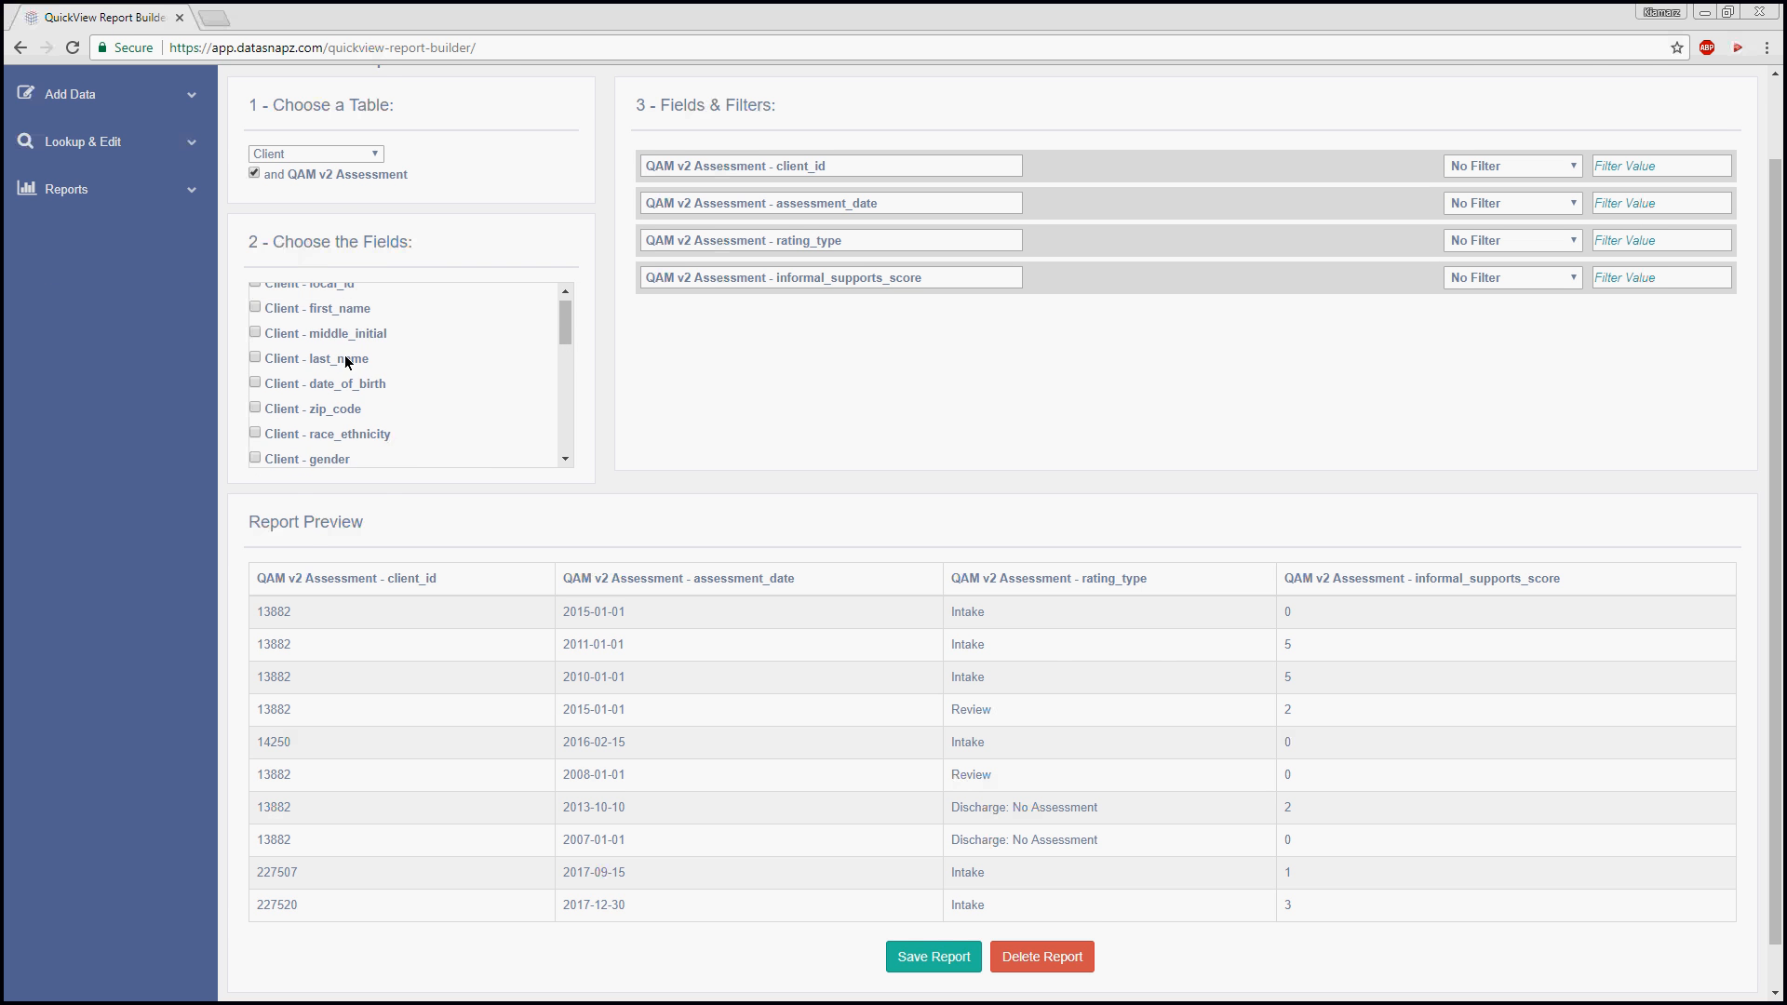
left_click(337, 359)
left_click_drag(565, 311, 565, 318)
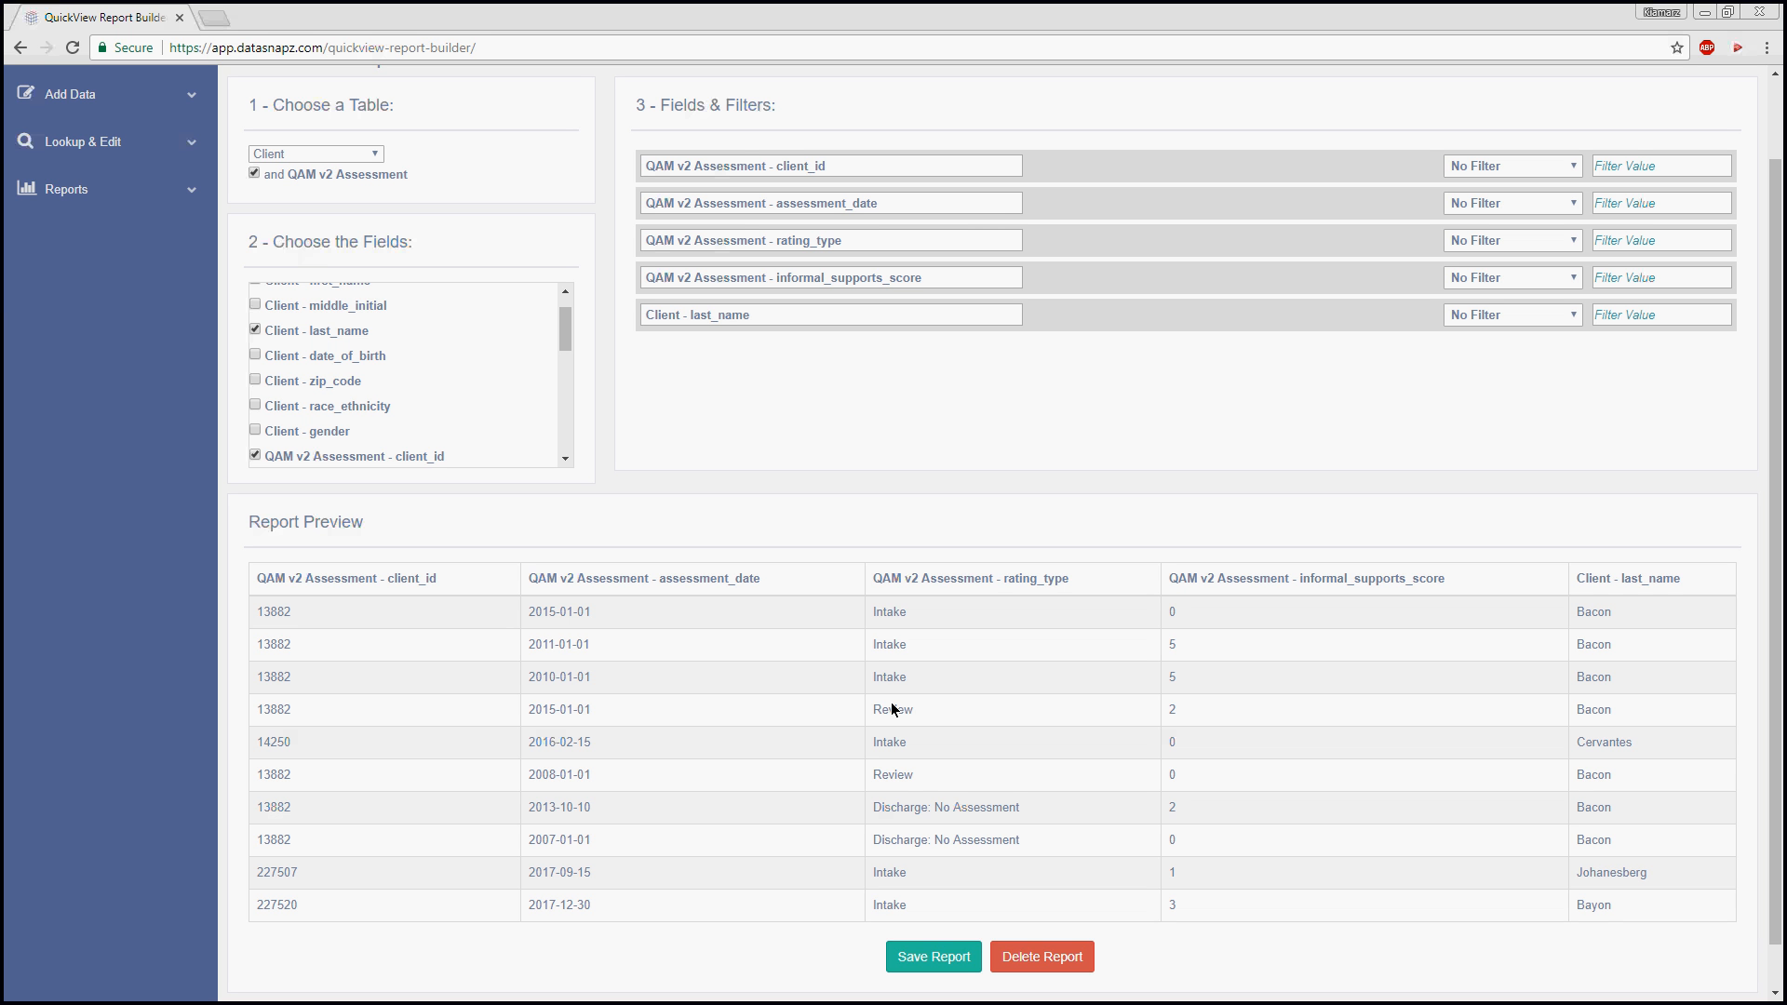
Save and run the report as 'All Income Scores', dismissing the confirmation
left_click(898, 959)
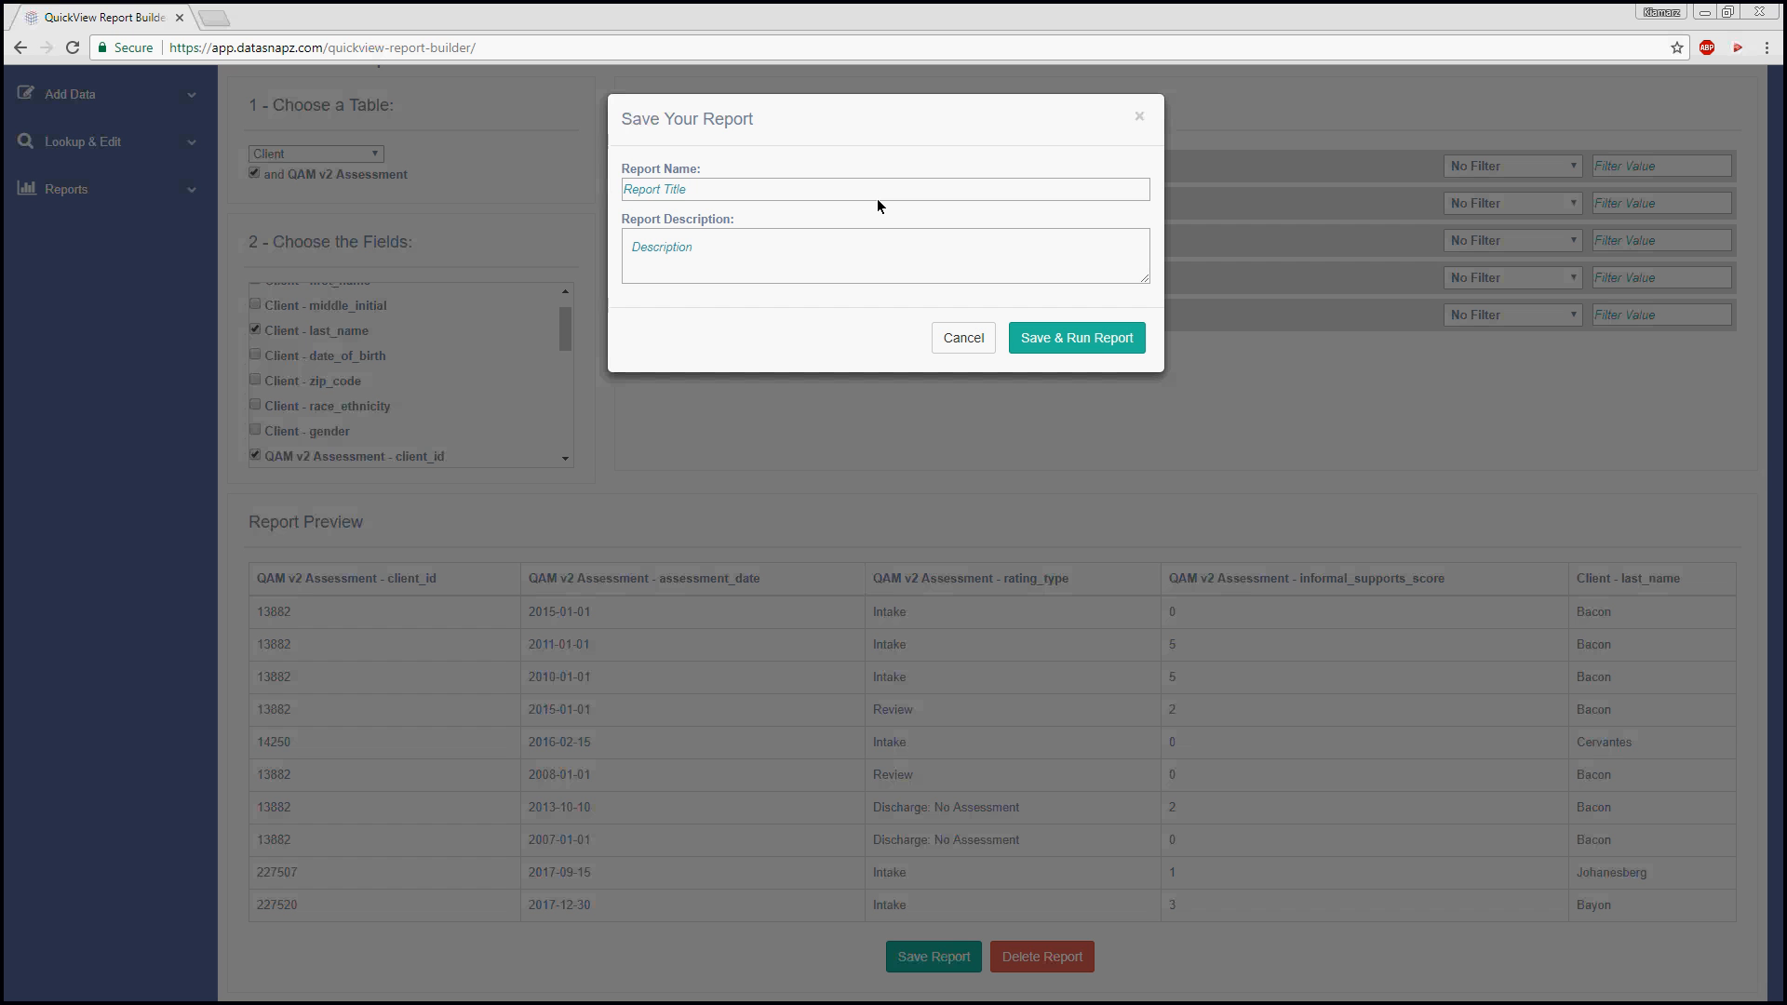
type("All Income Scores")
left_click(1112, 328)
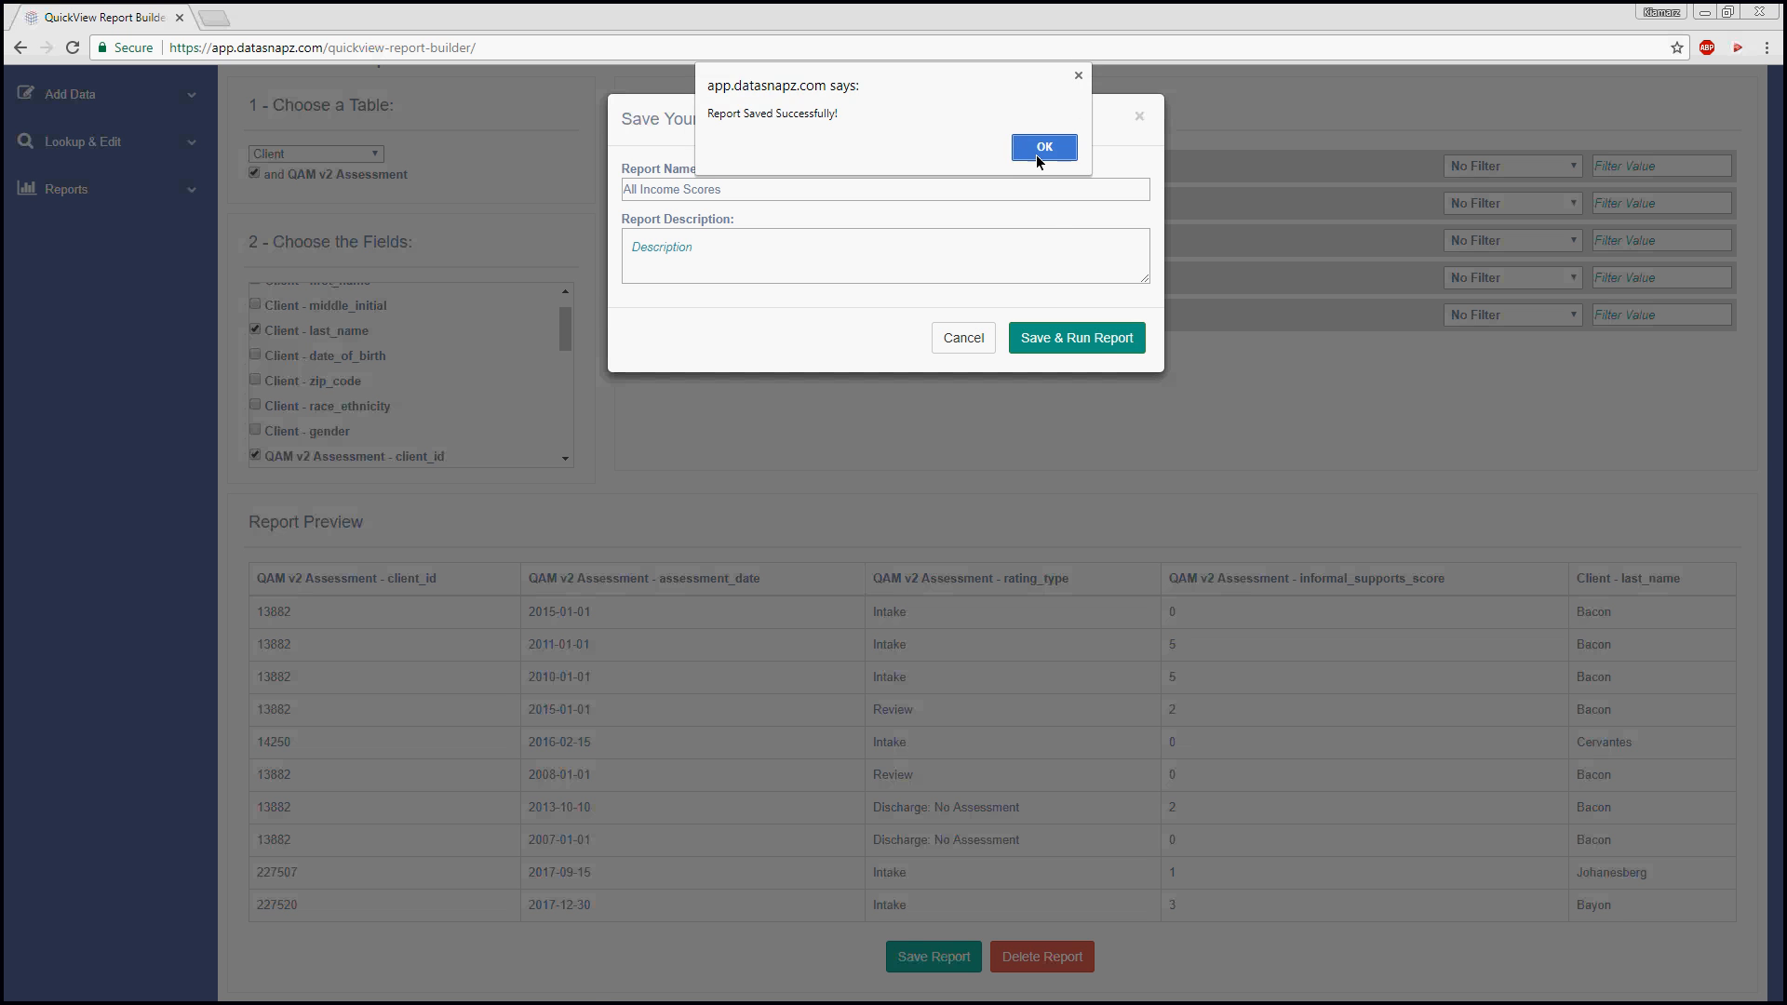
left_click(1039, 149)
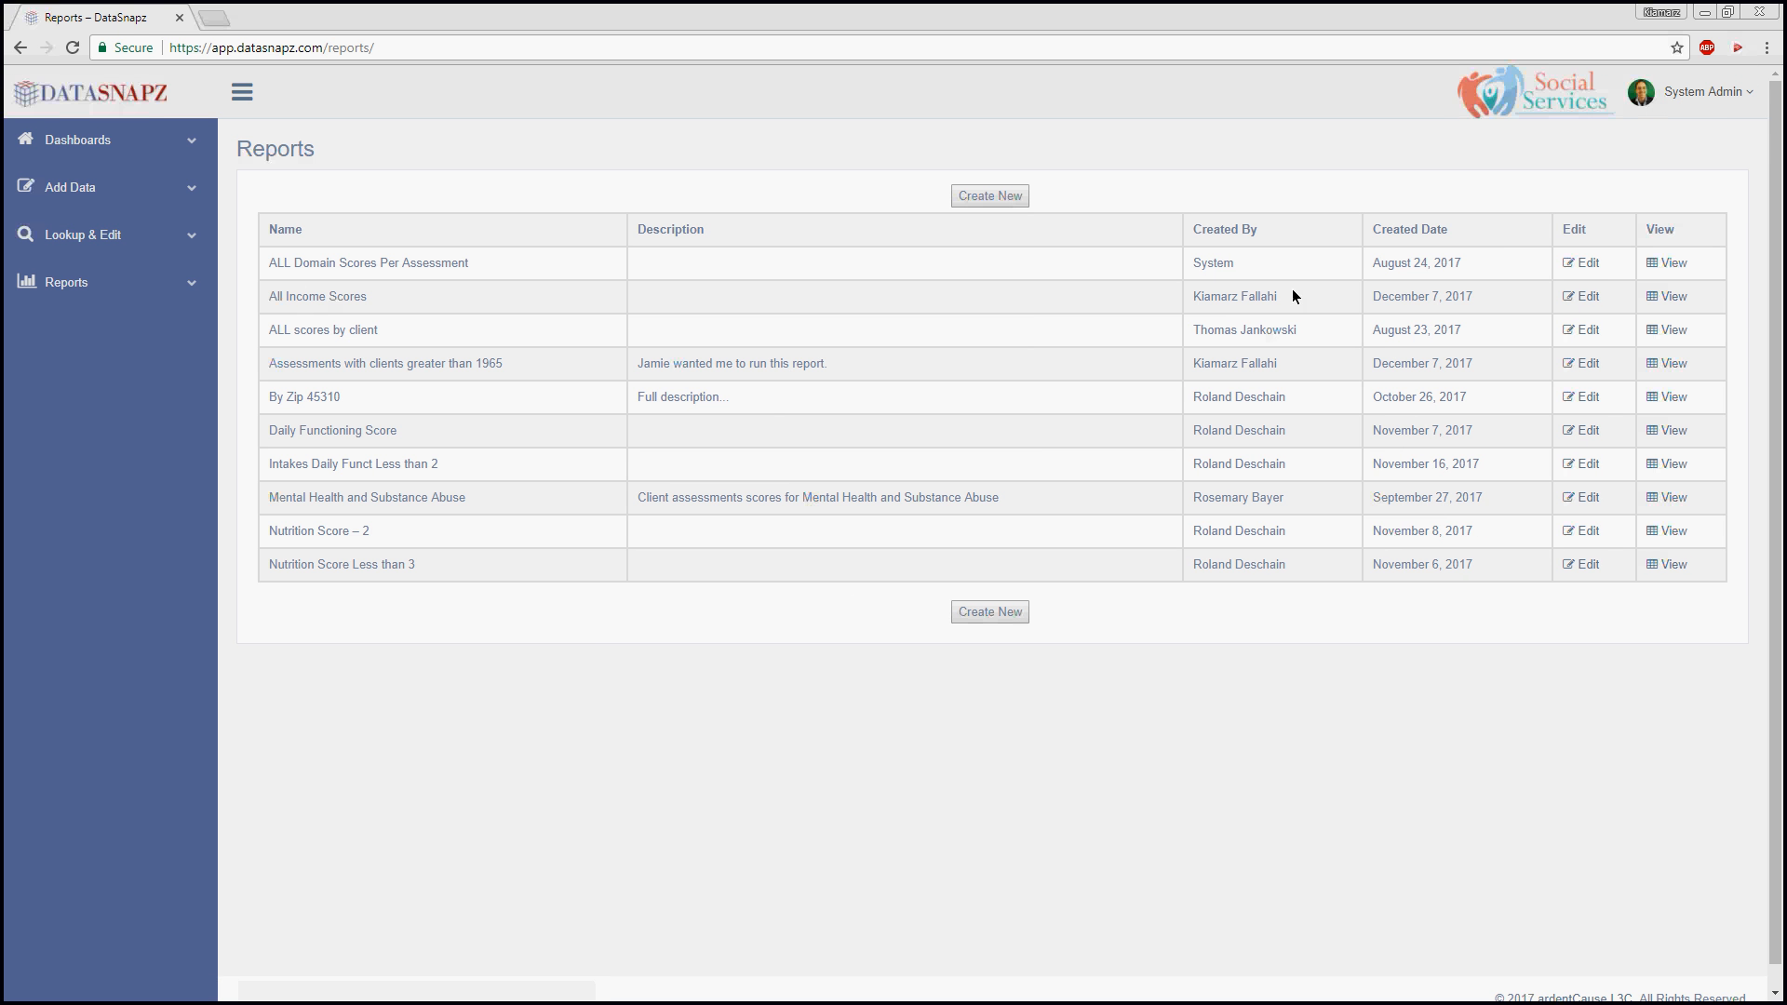
View the All Income Scores report and open its downloaded Quickview – DataSnapz.xlsx export
left_click(1669, 296)
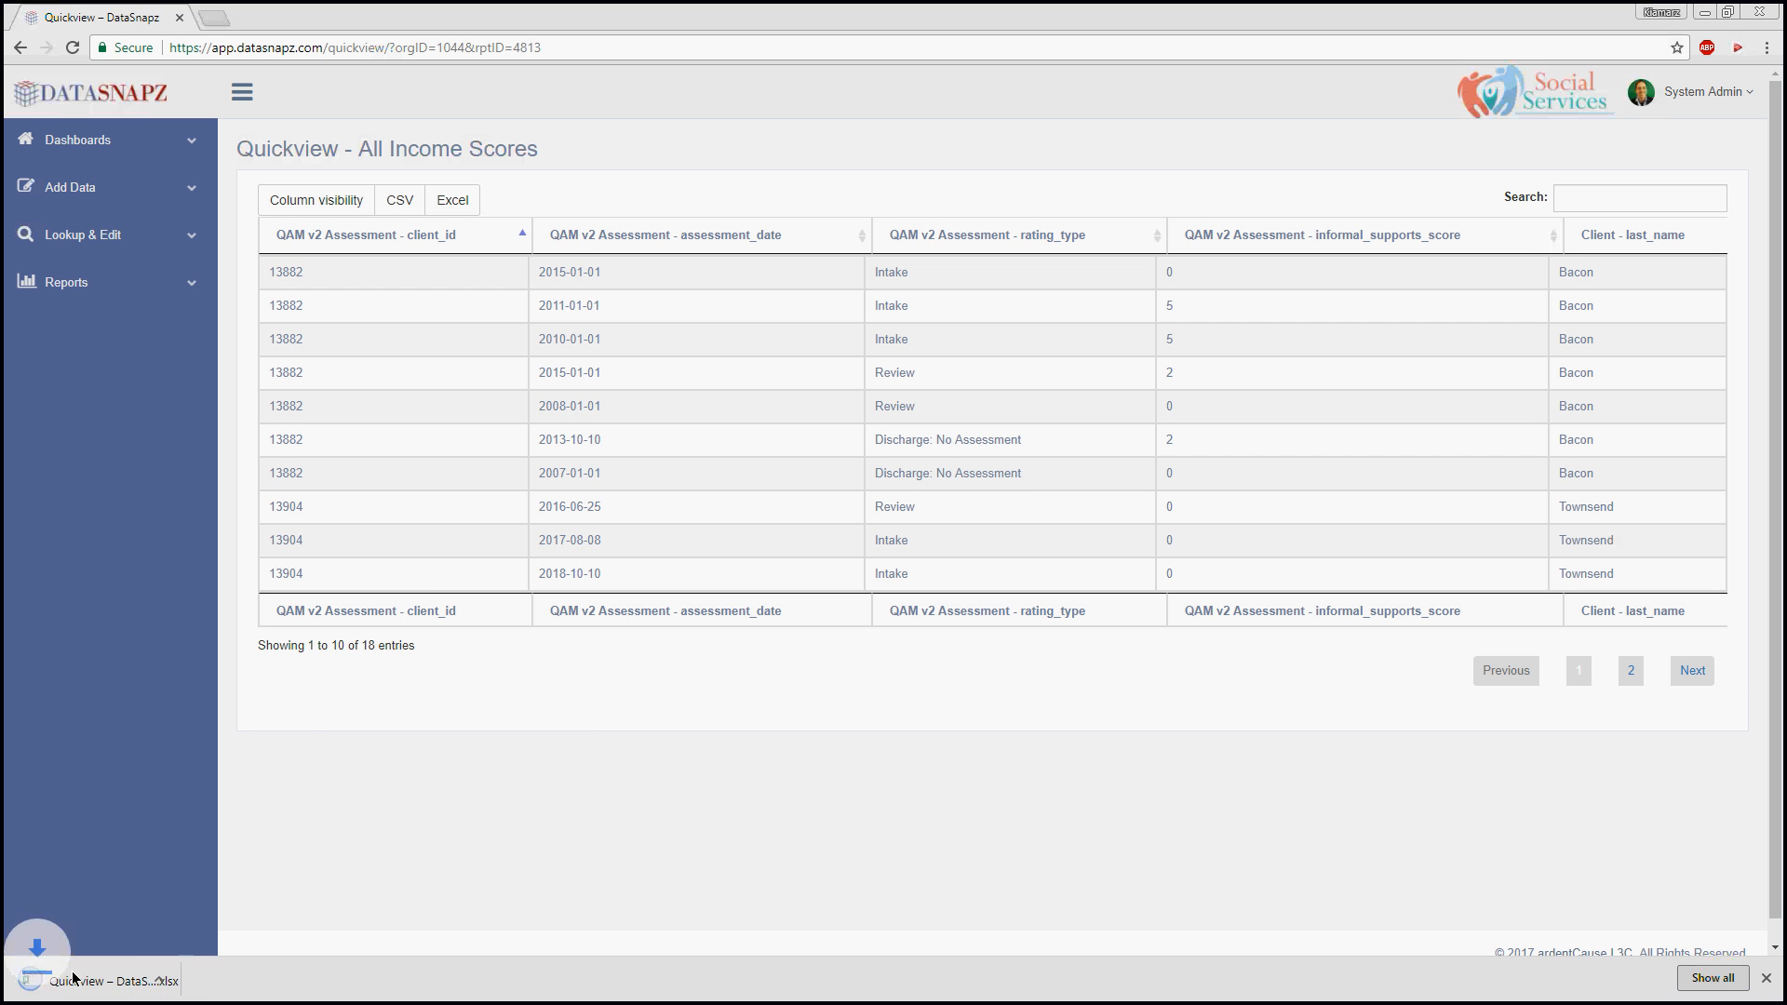
left_click(73, 977)
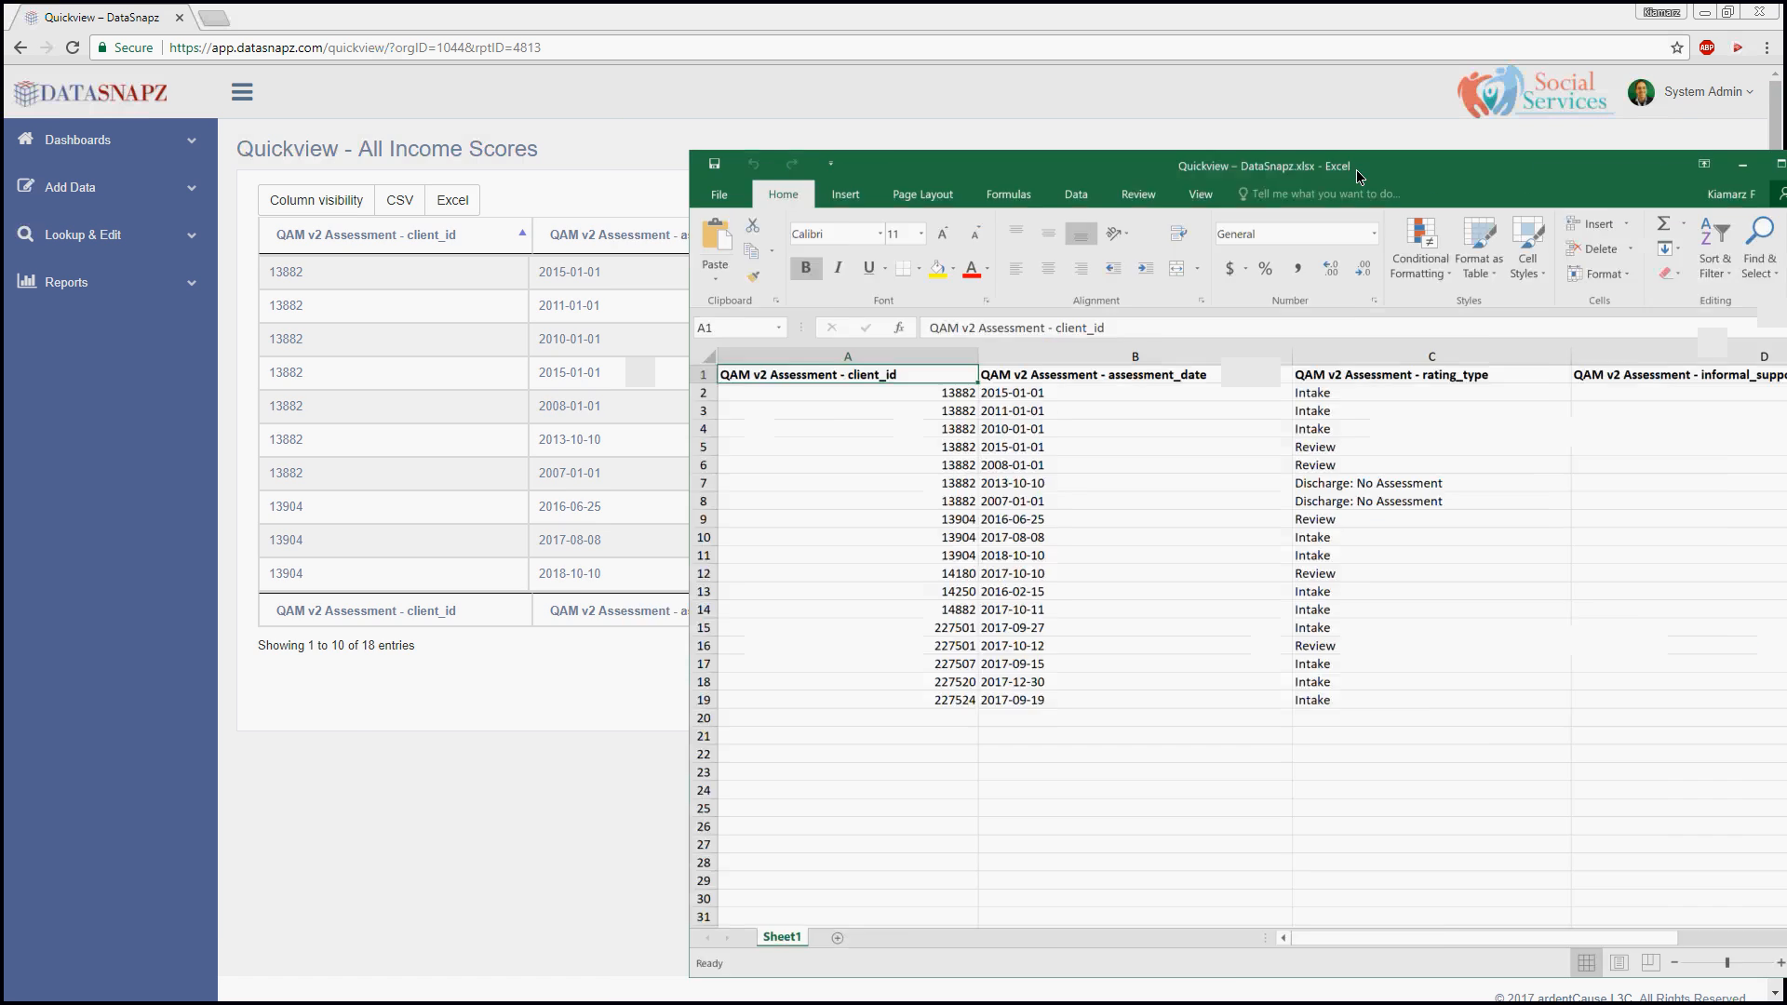
Maximize Excel and turn on filters for header row 1
left_click(1166, 116)
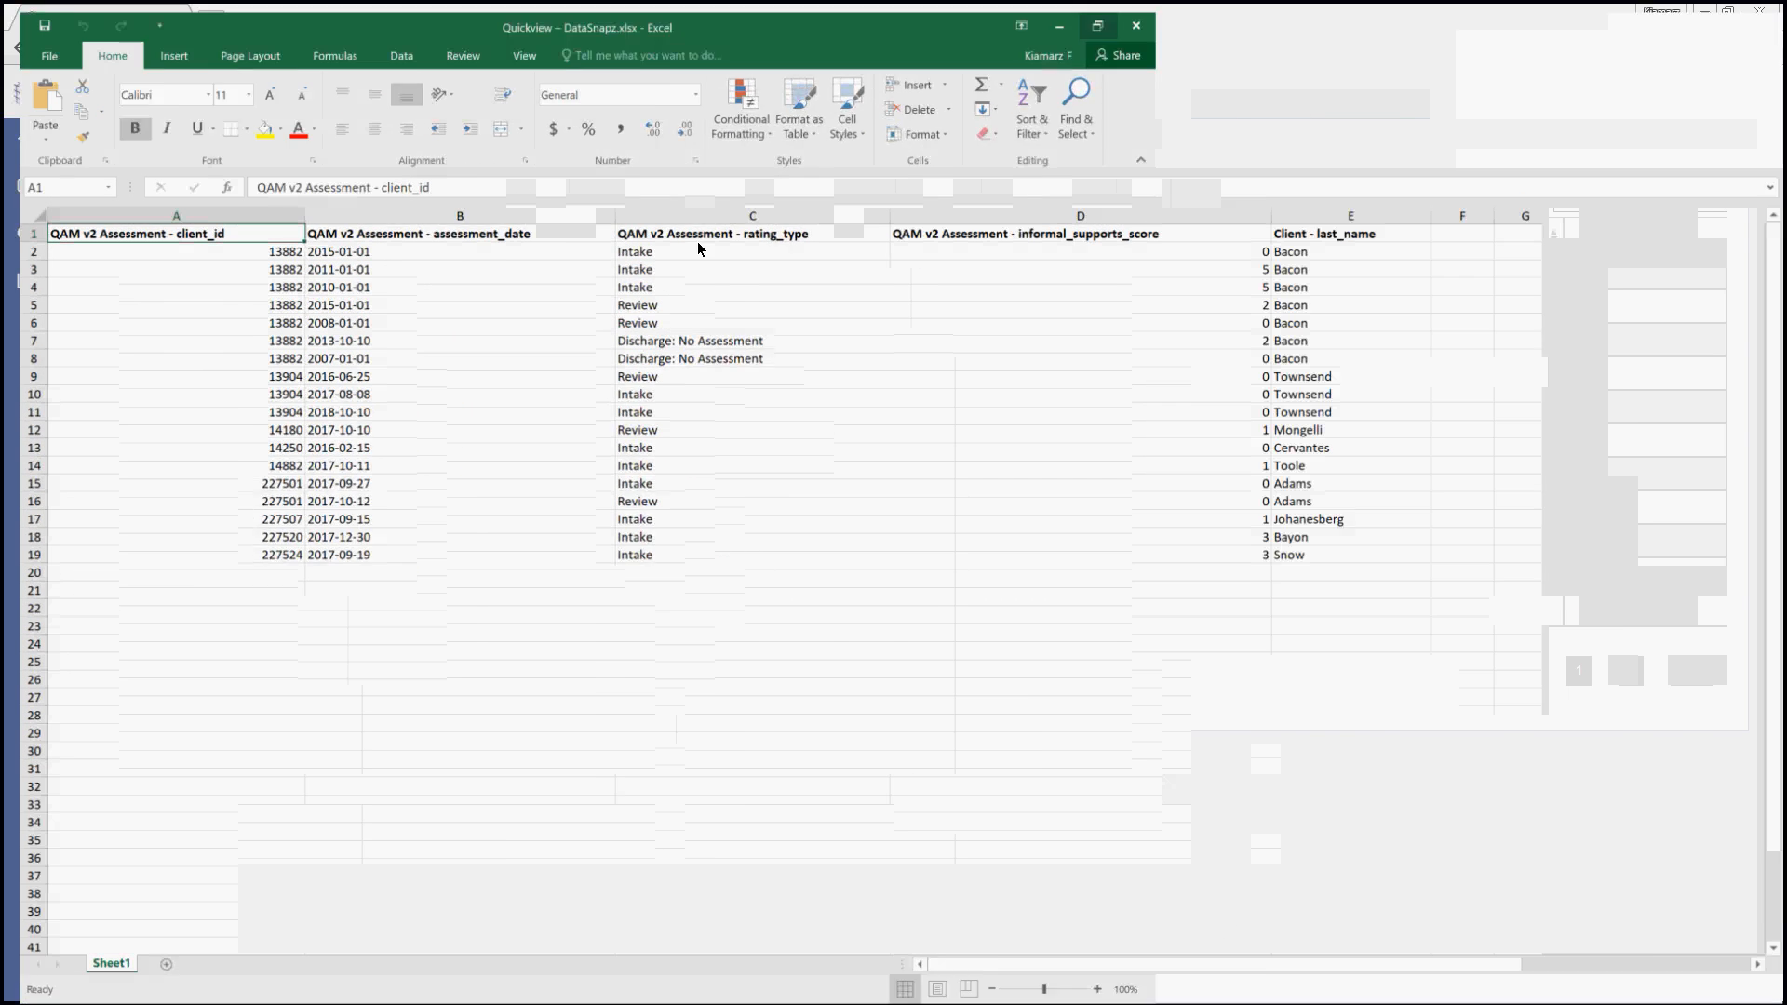
left_click(17, 228)
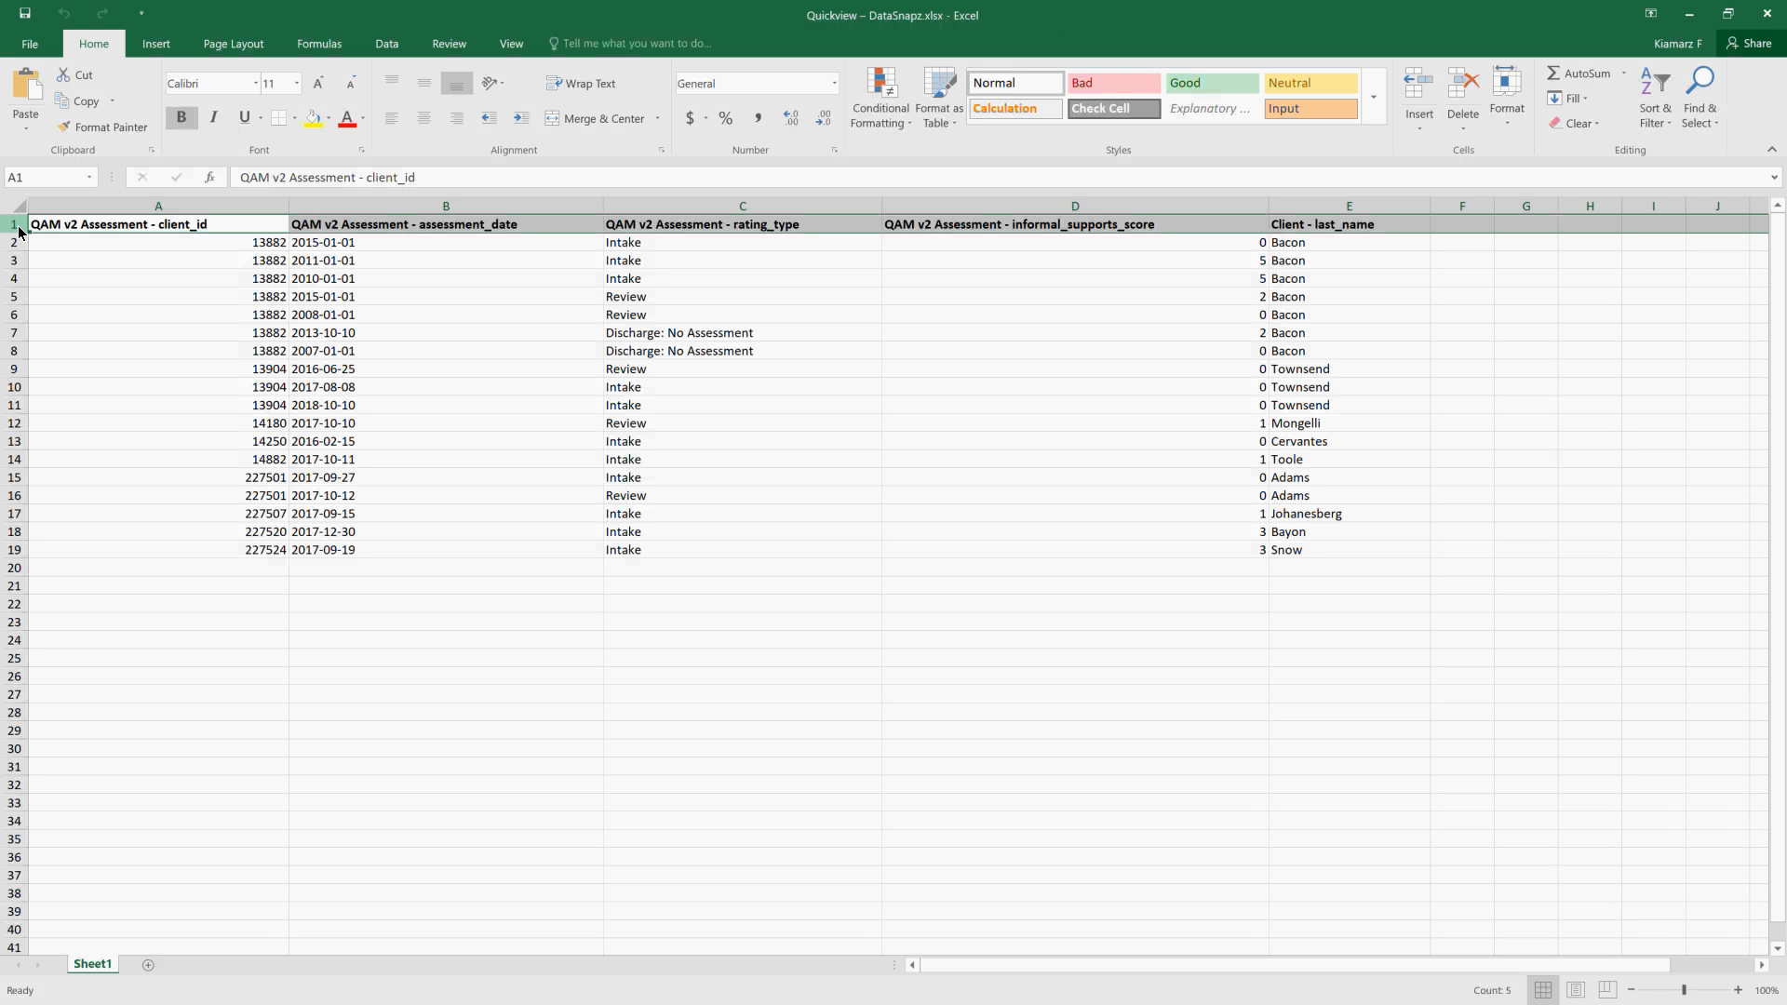
left_click(386, 46)
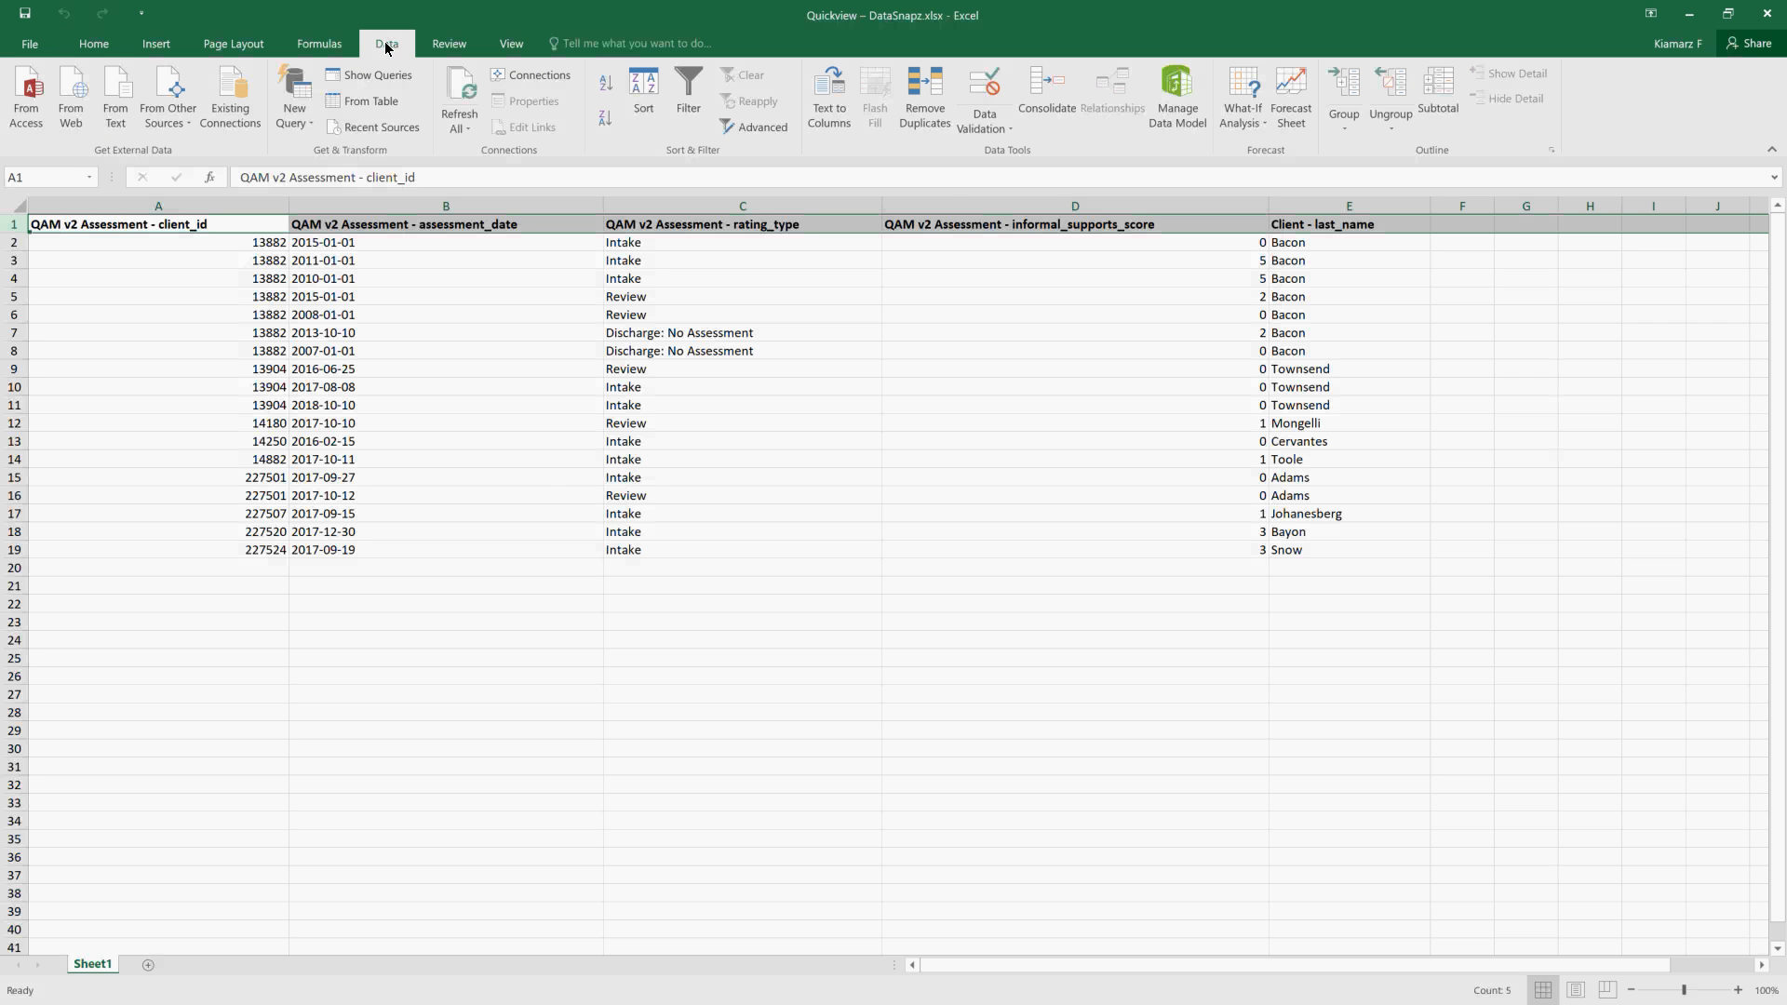
left_click(690, 87)
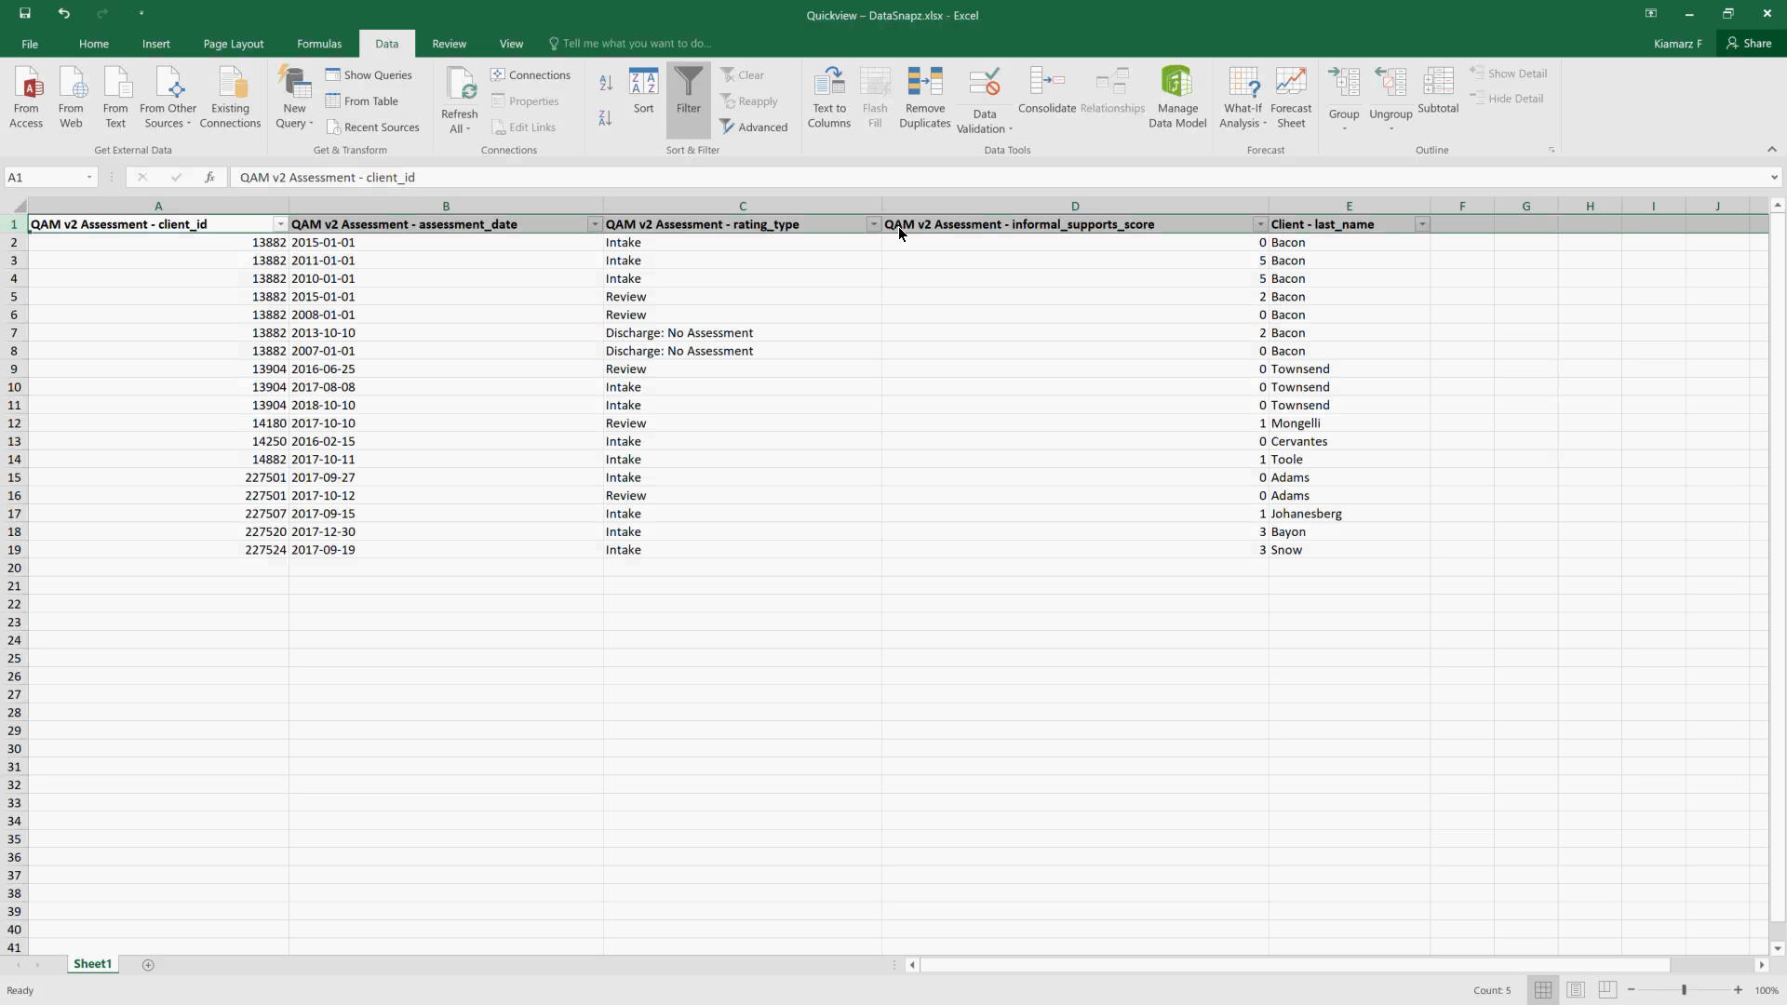
left_click(1149, 281)
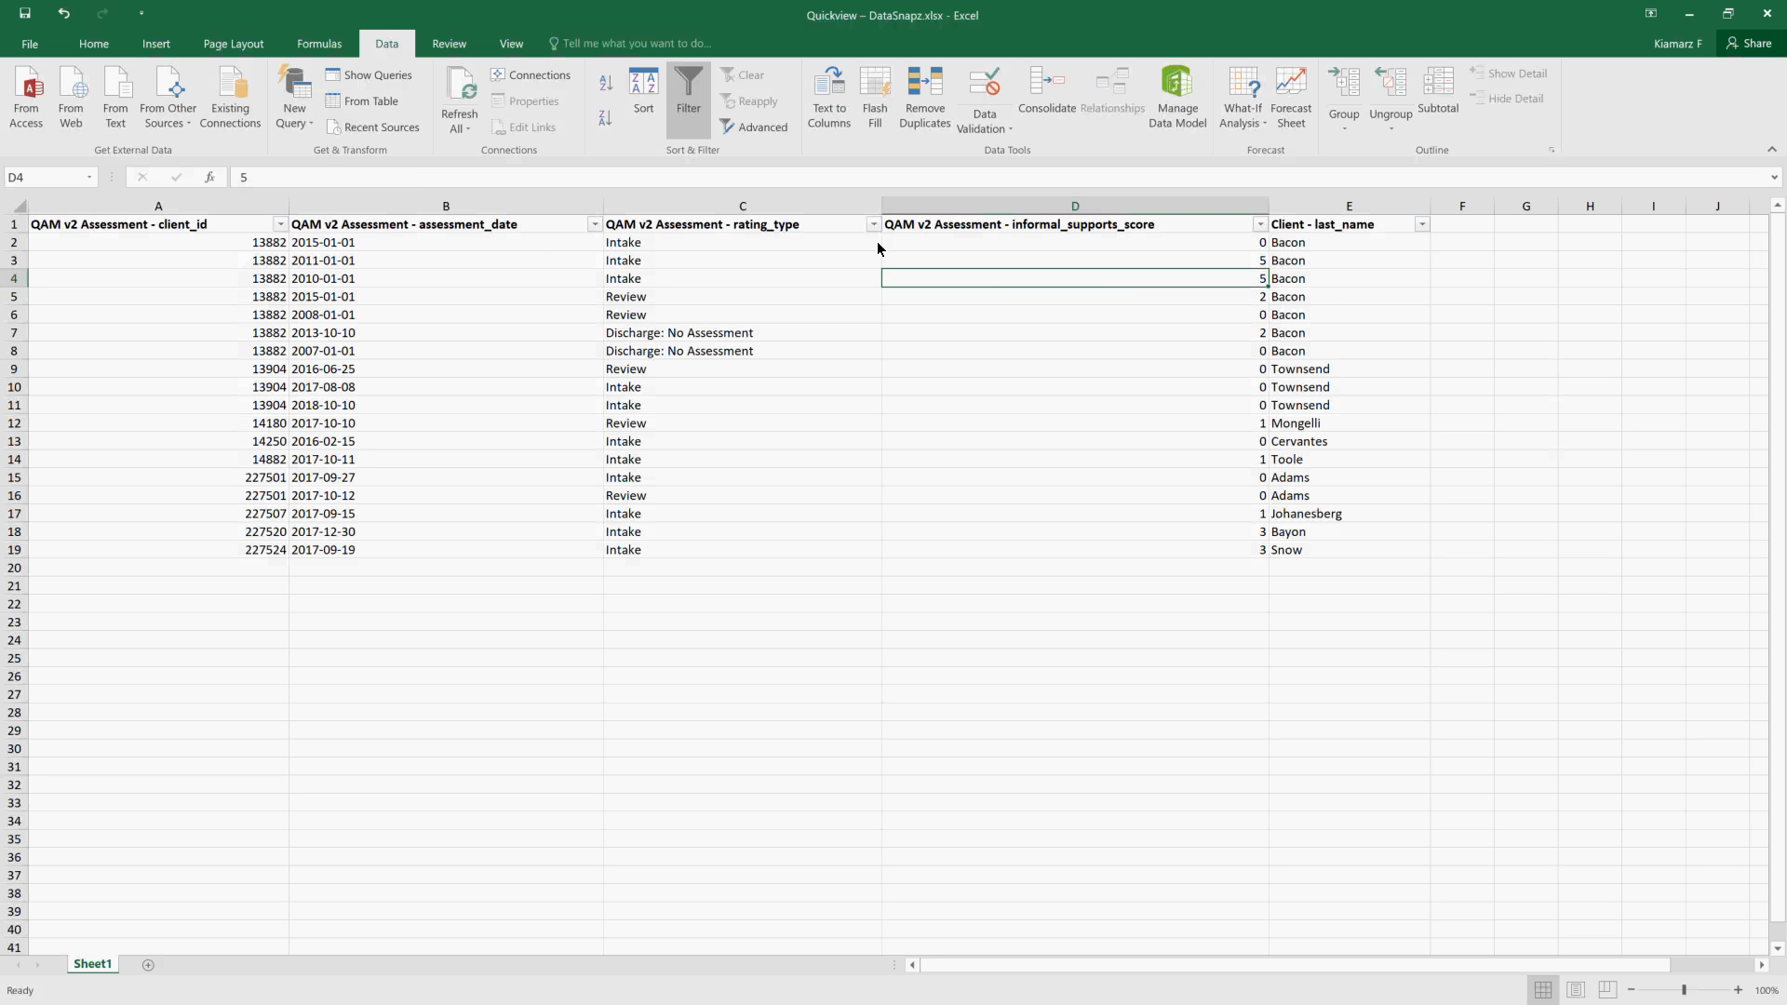
Check the assessment_date and informal_supports_score filter dropdowns without applying any filter
left_click(594, 224)
left_click(677, 272)
left_click(783, 389)
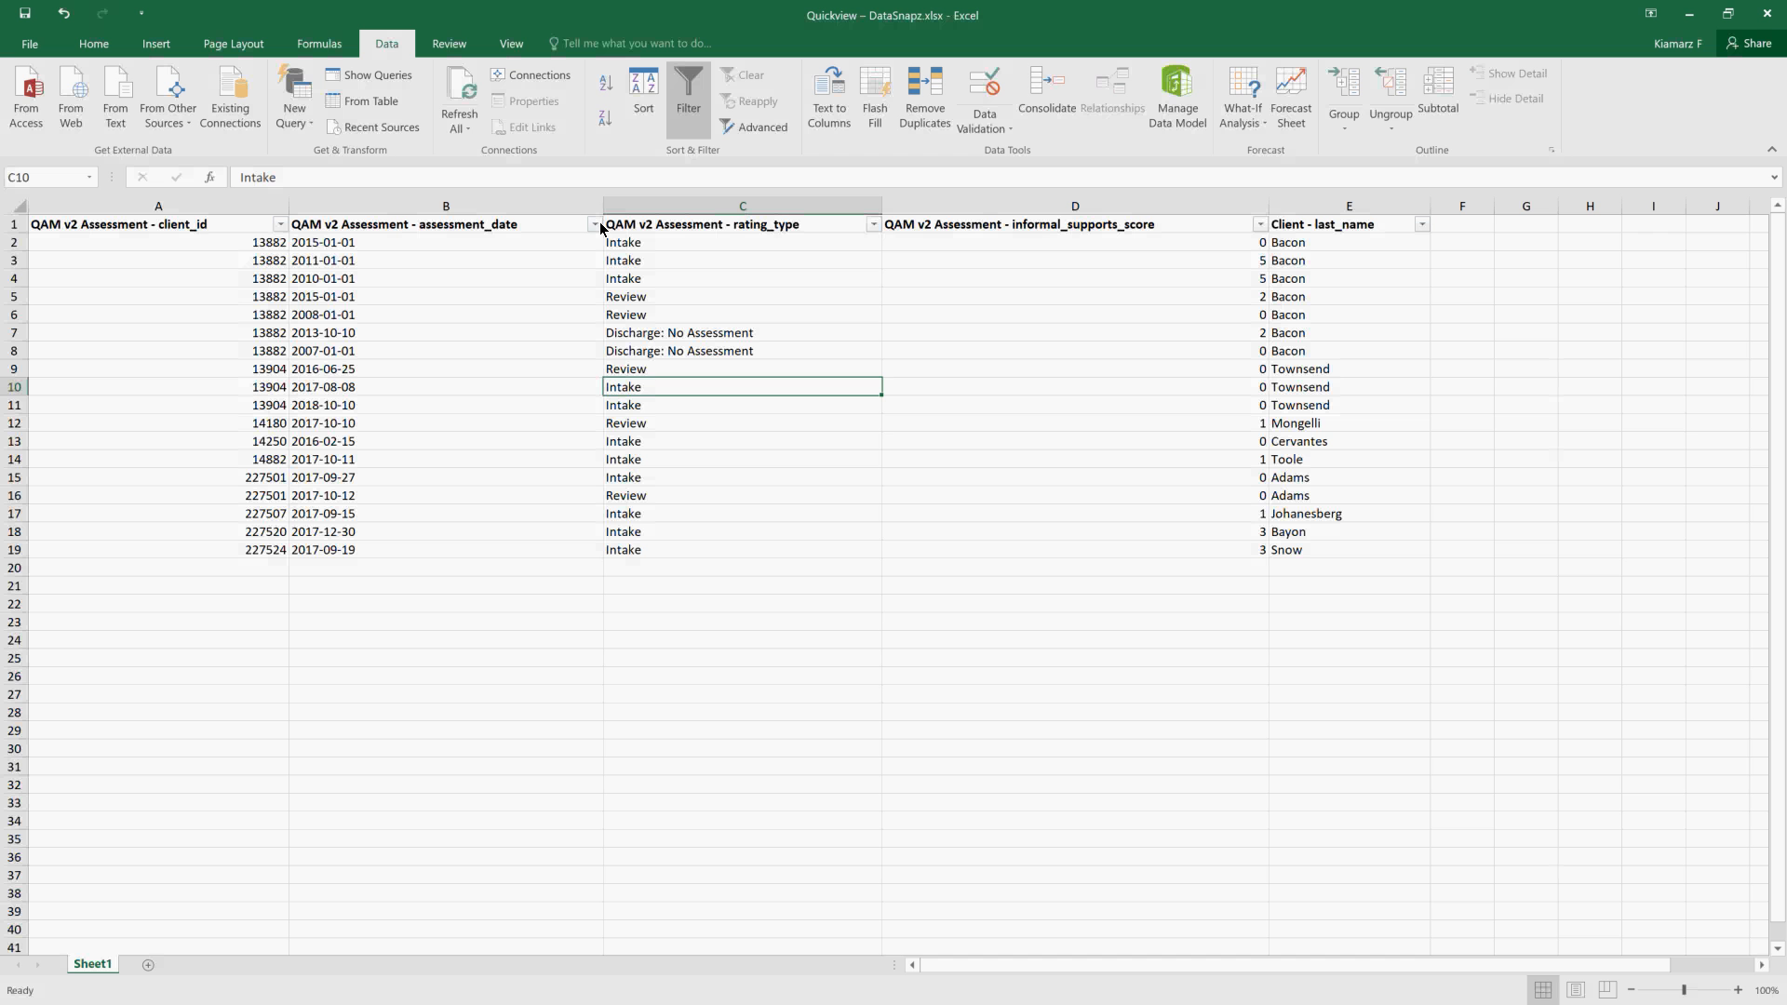
left_click(1260, 224)
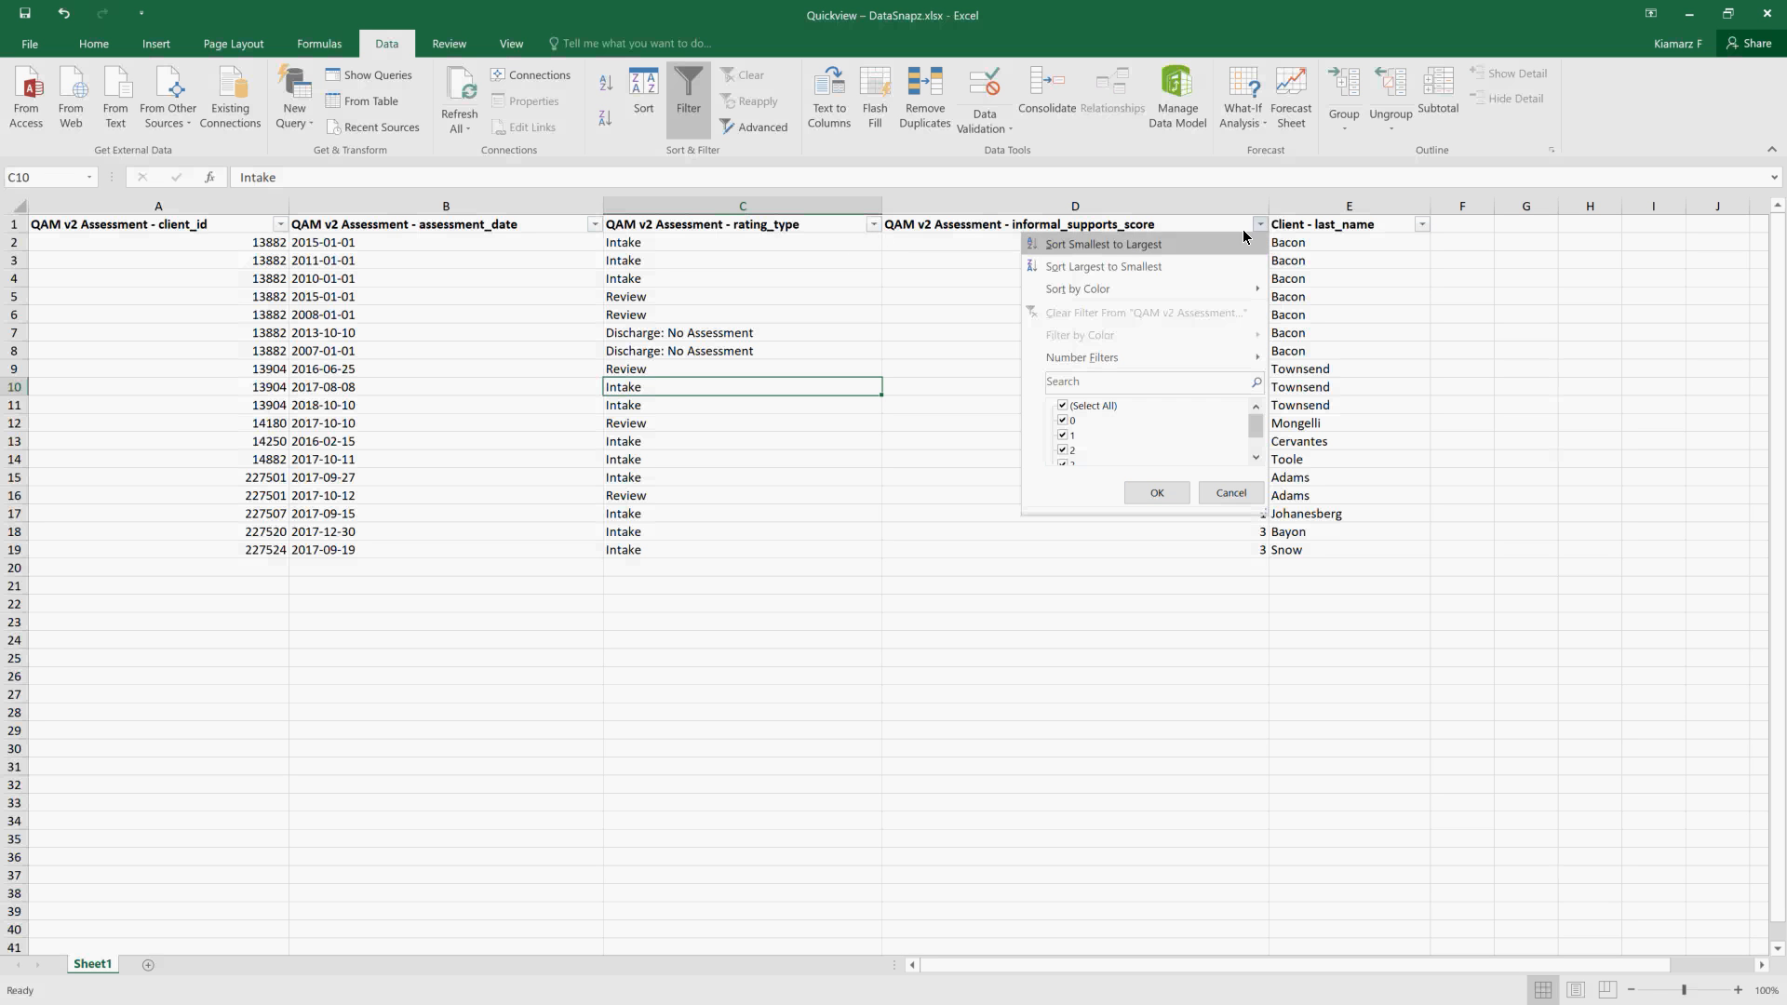
left_click_drag(1256, 420, 1255, 443)
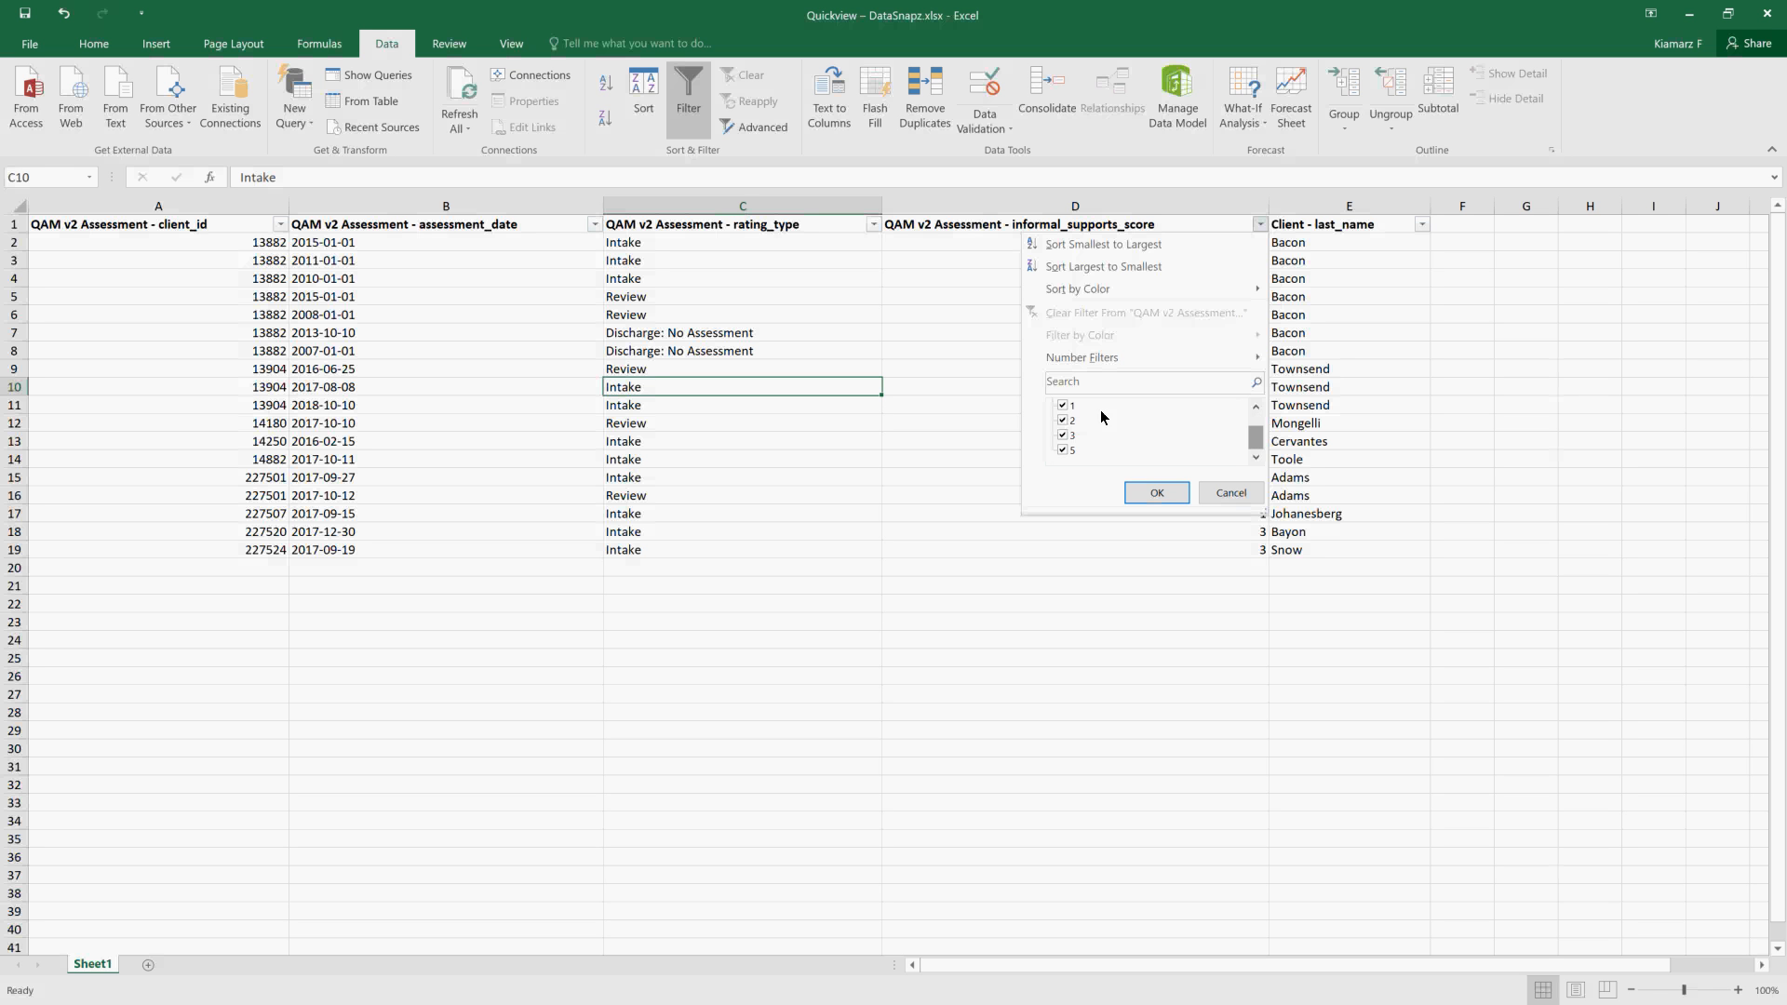
left_click(1226, 493)
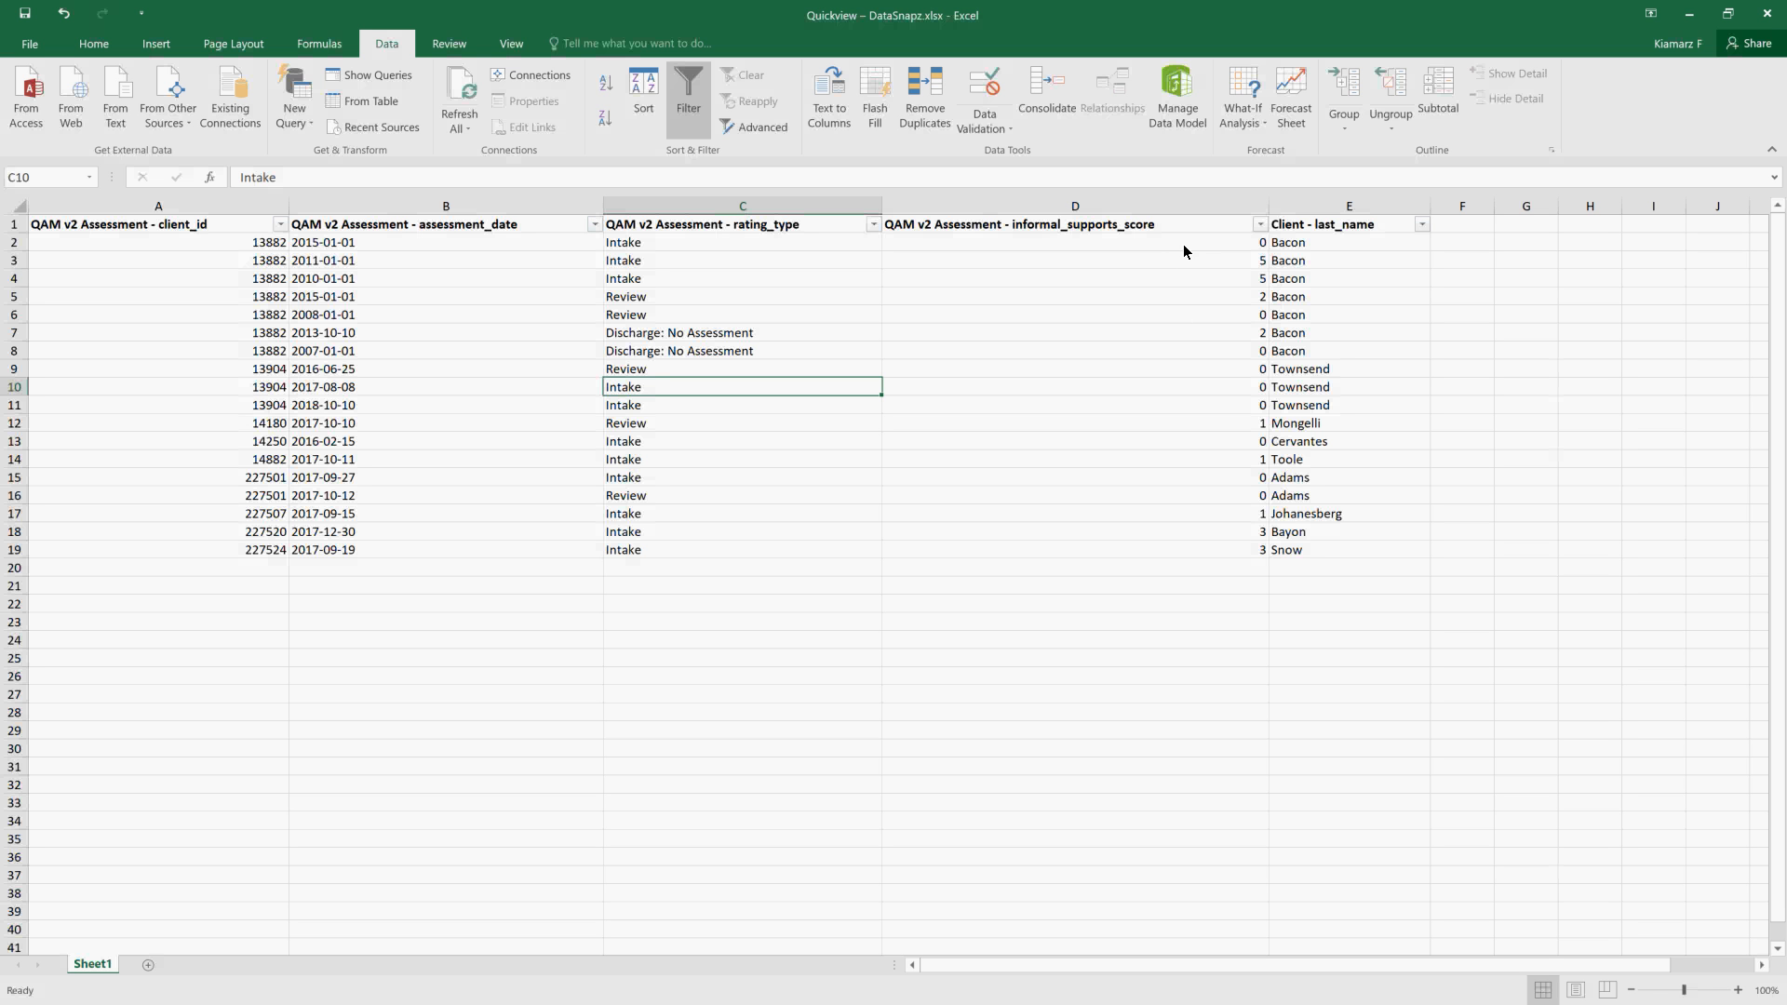
Widen column F so its header fits
left_click(1451, 223)
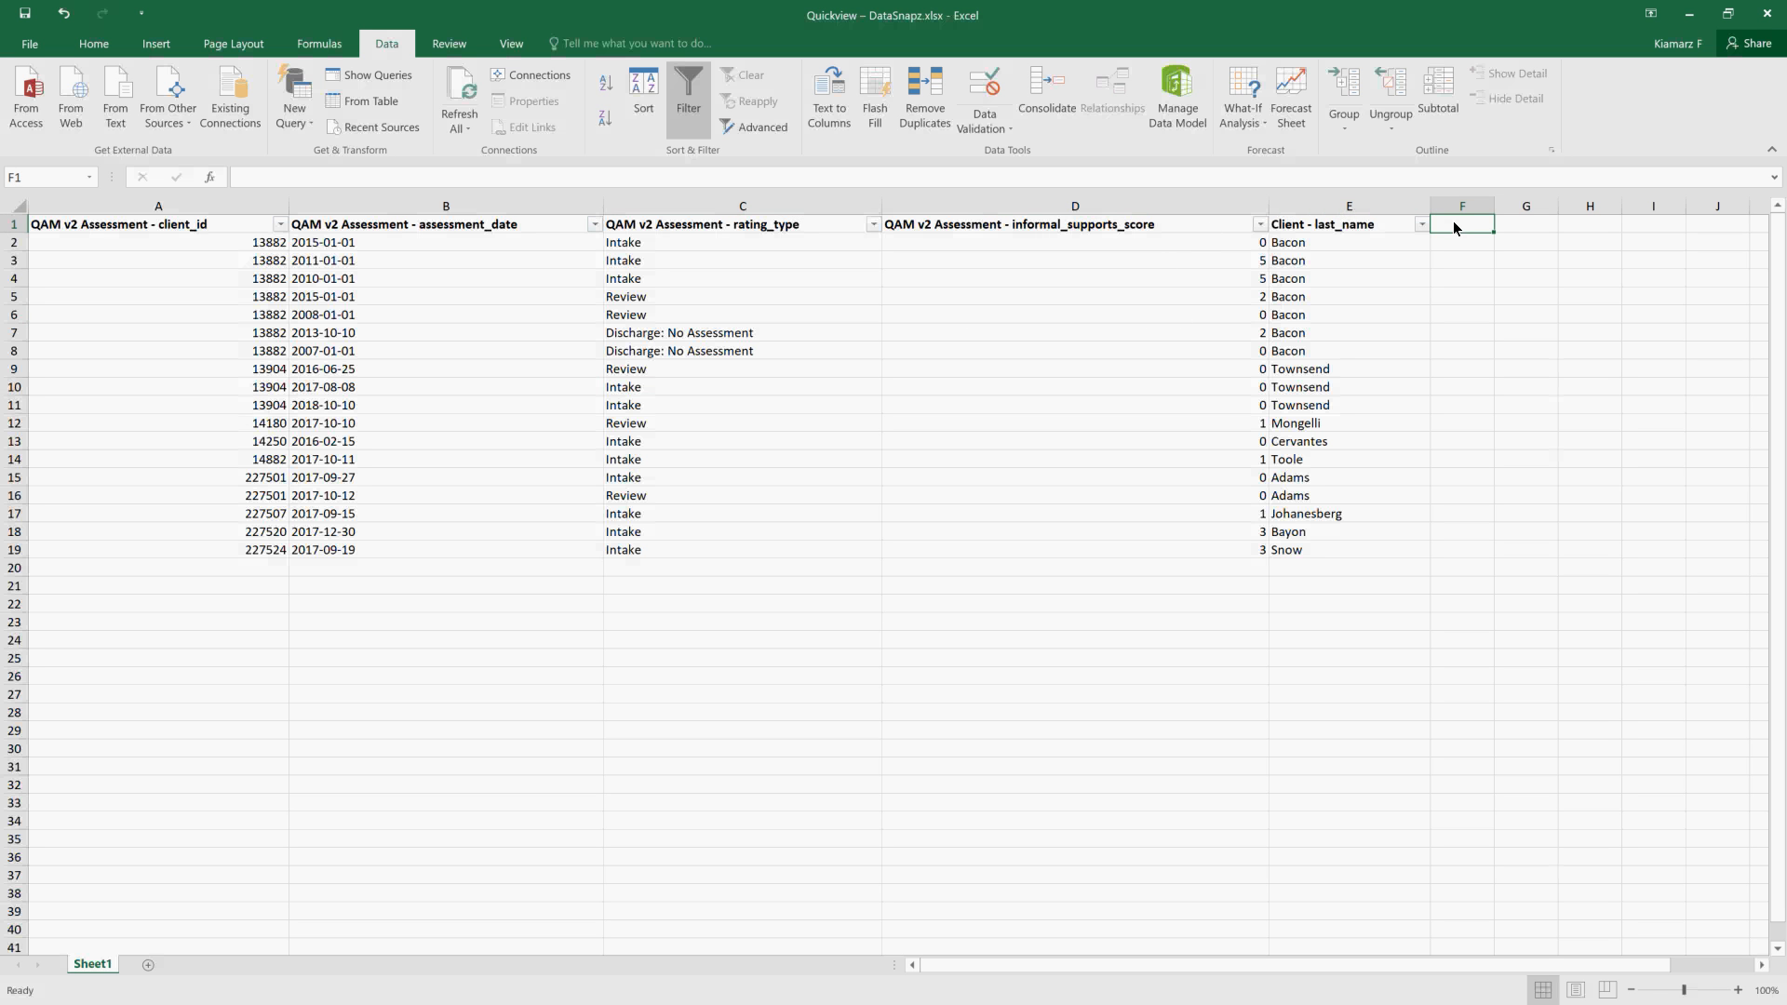
left_click_drag(1494, 208, 1587, 207)
left_click(1509, 244)
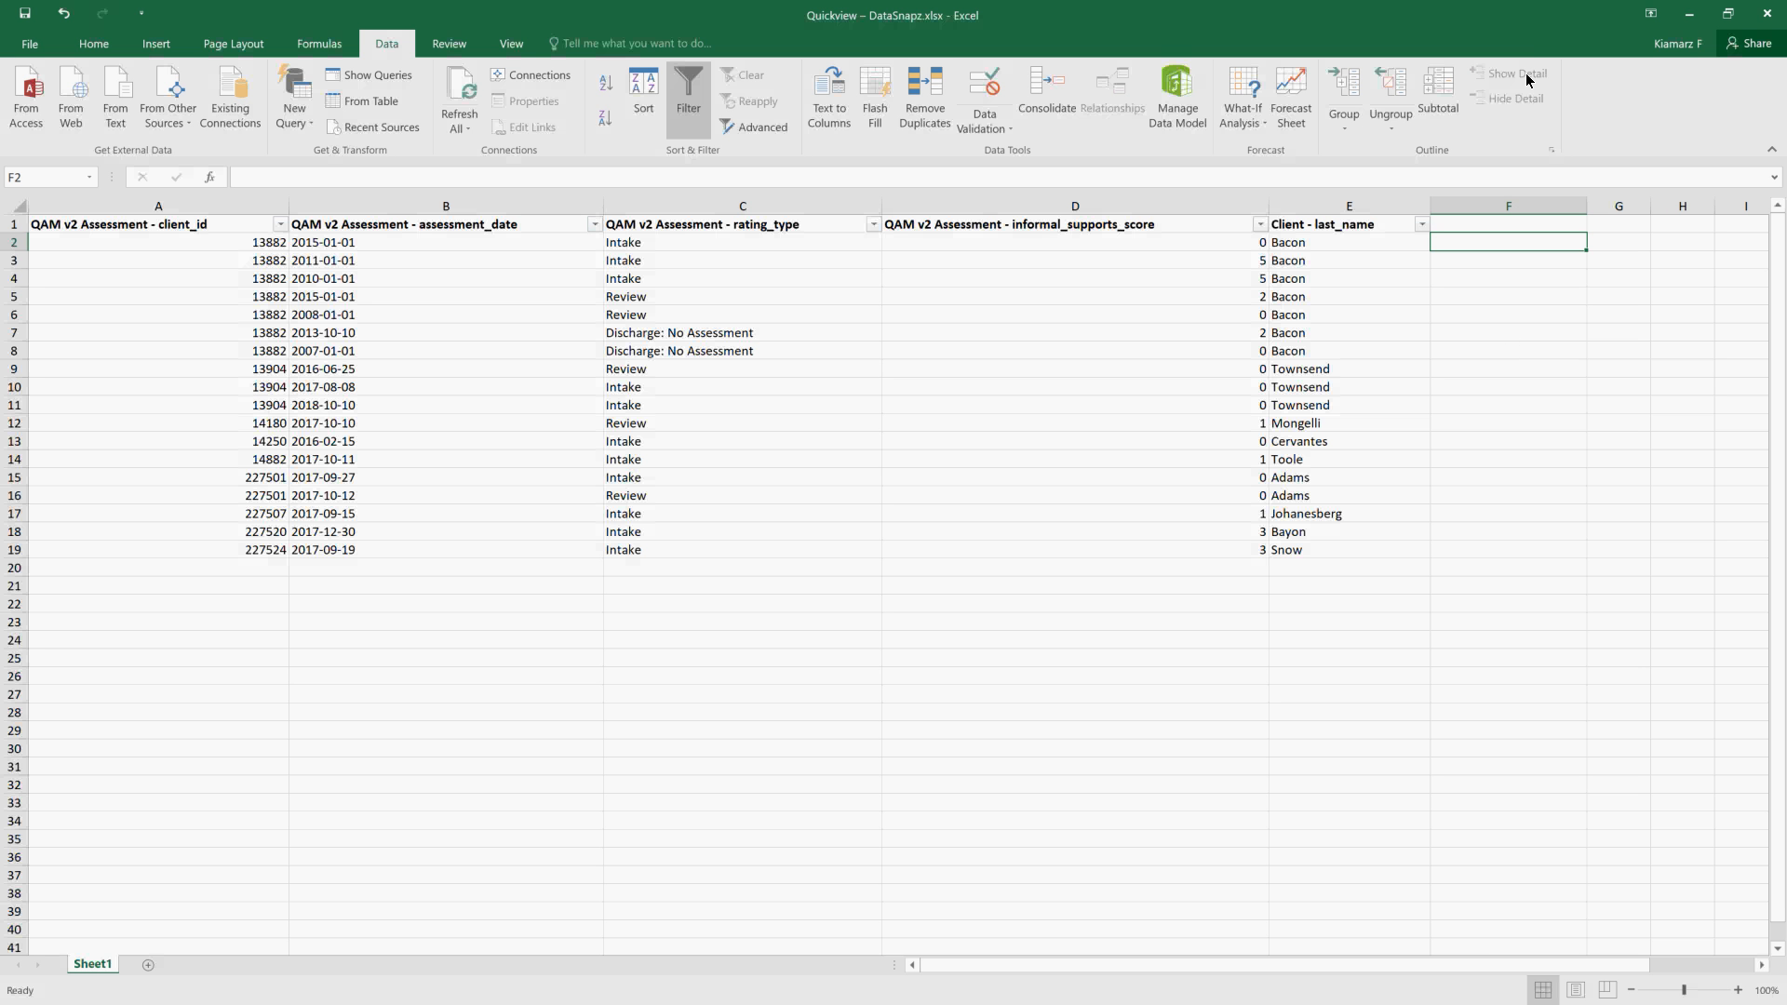
Close the workbook, discarding the changes with Don't Save
double_click(1411, 43)
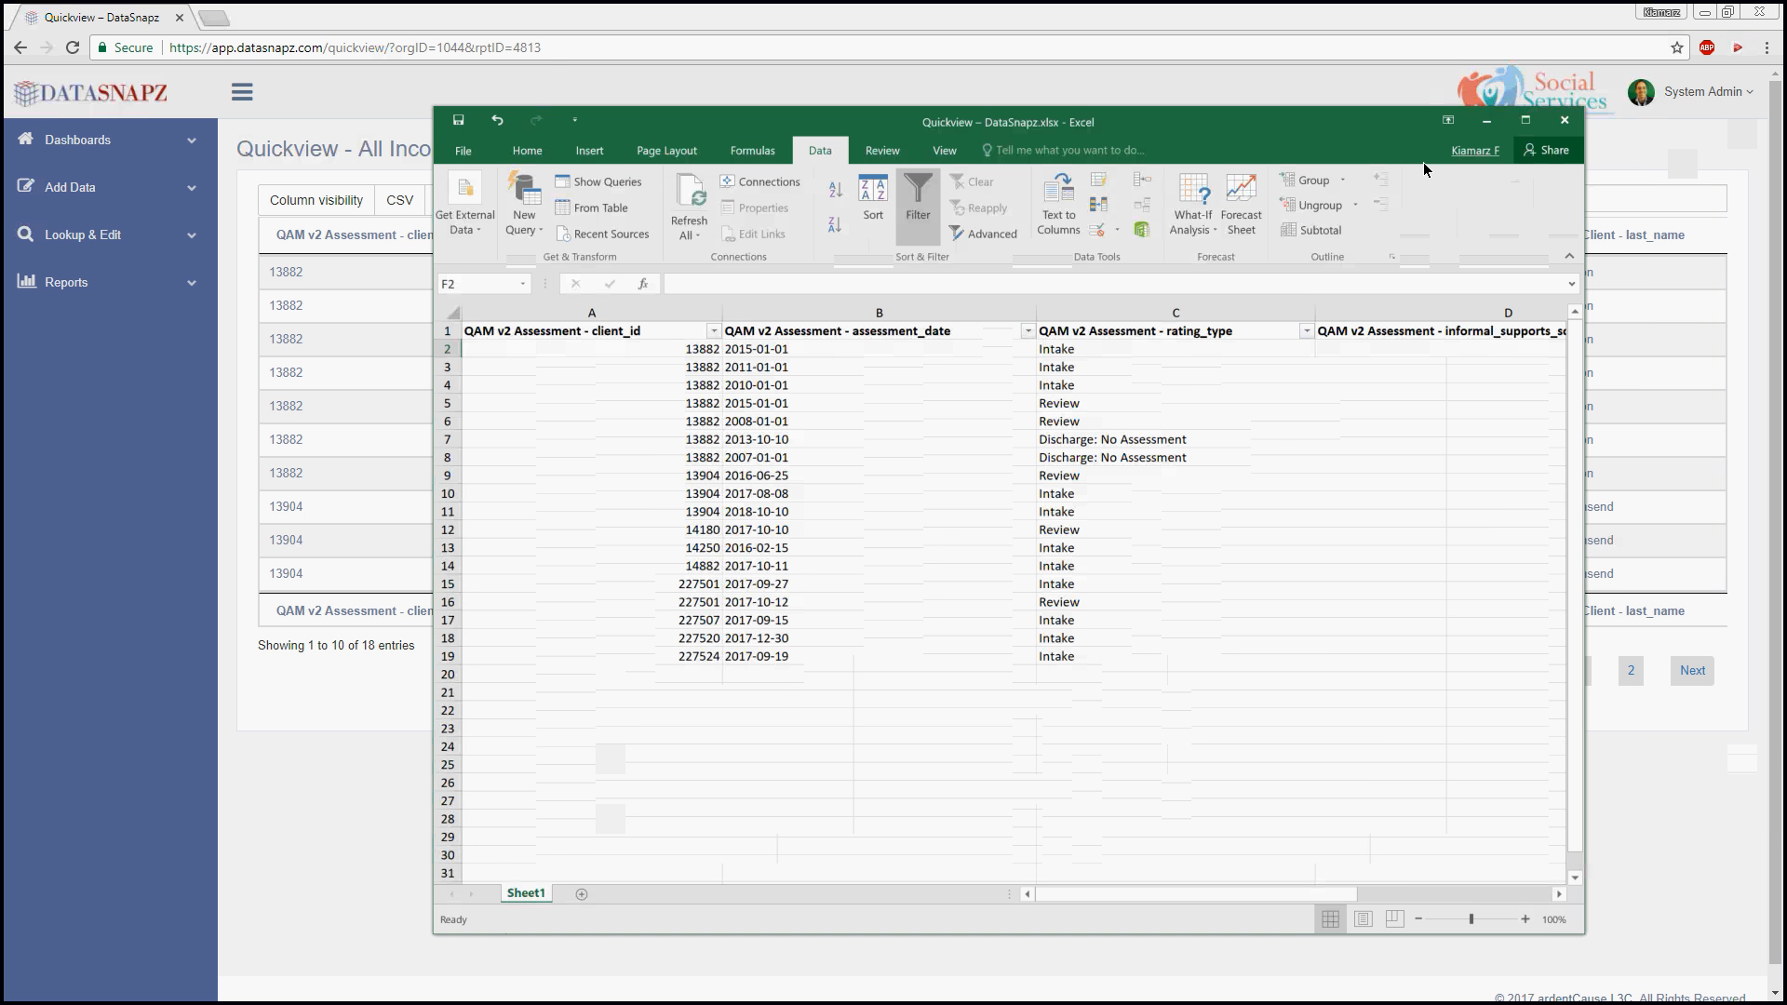
left_click(1564, 120)
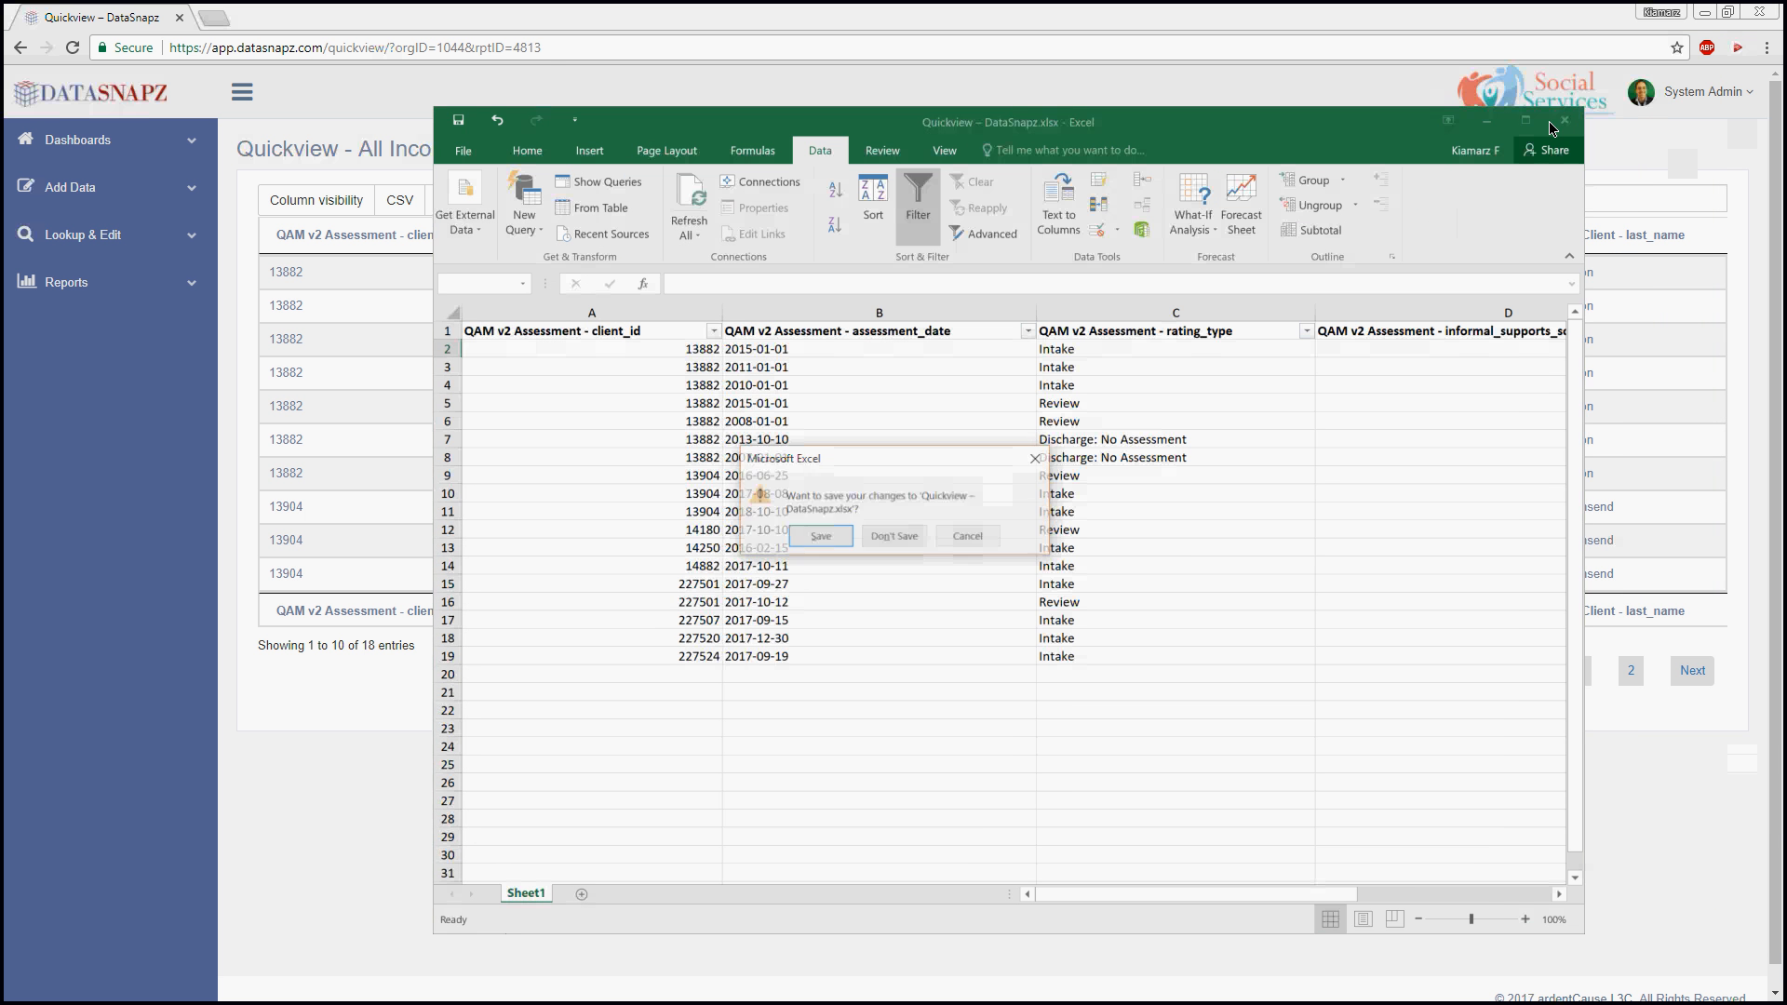
left_click(892, 536)
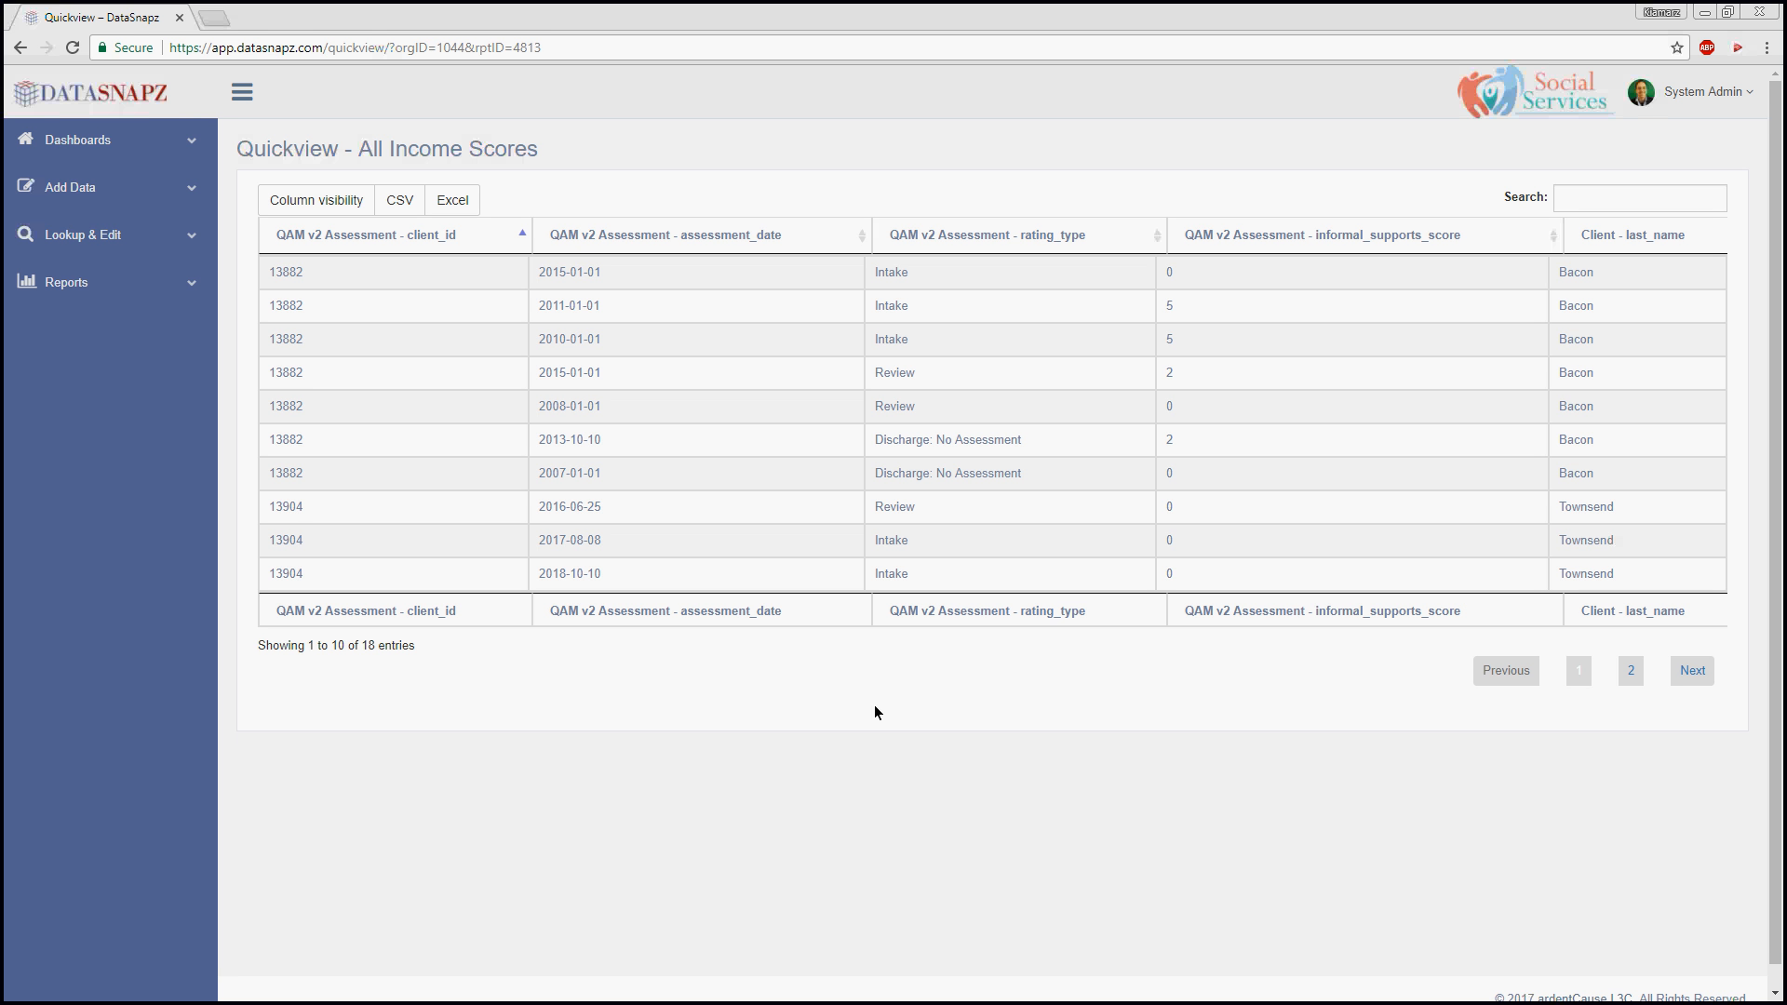
scroll(550, 773, "down", 1)
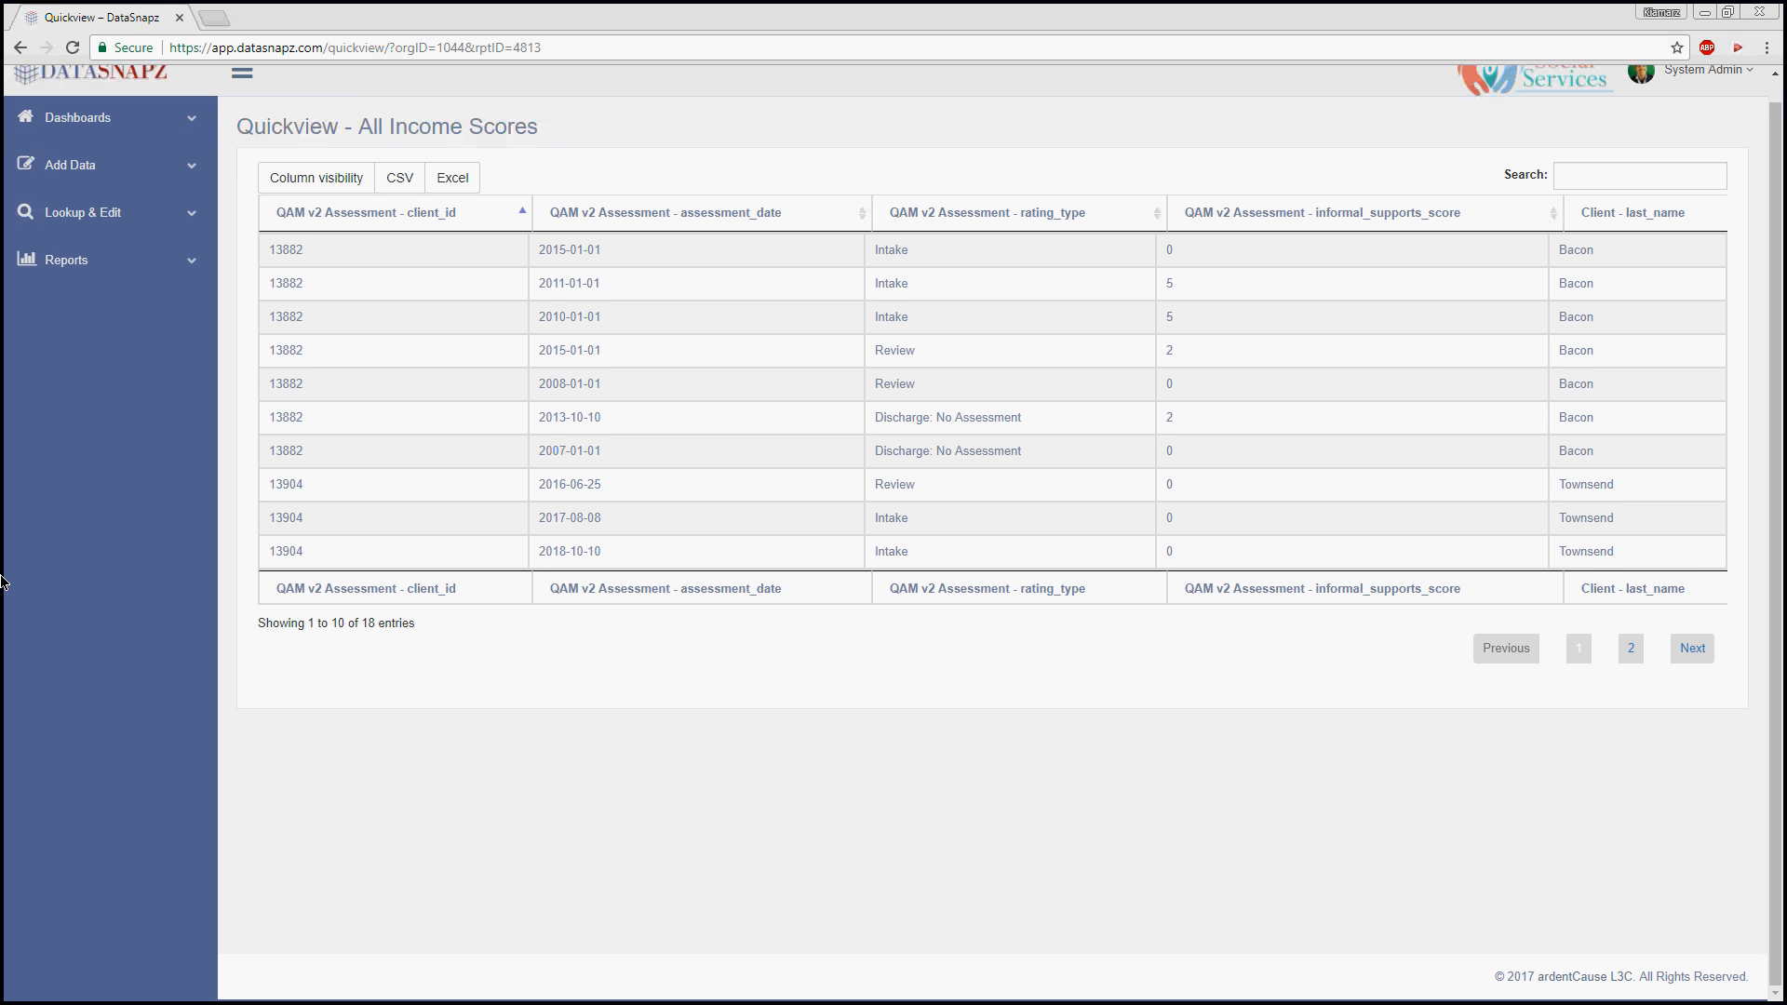